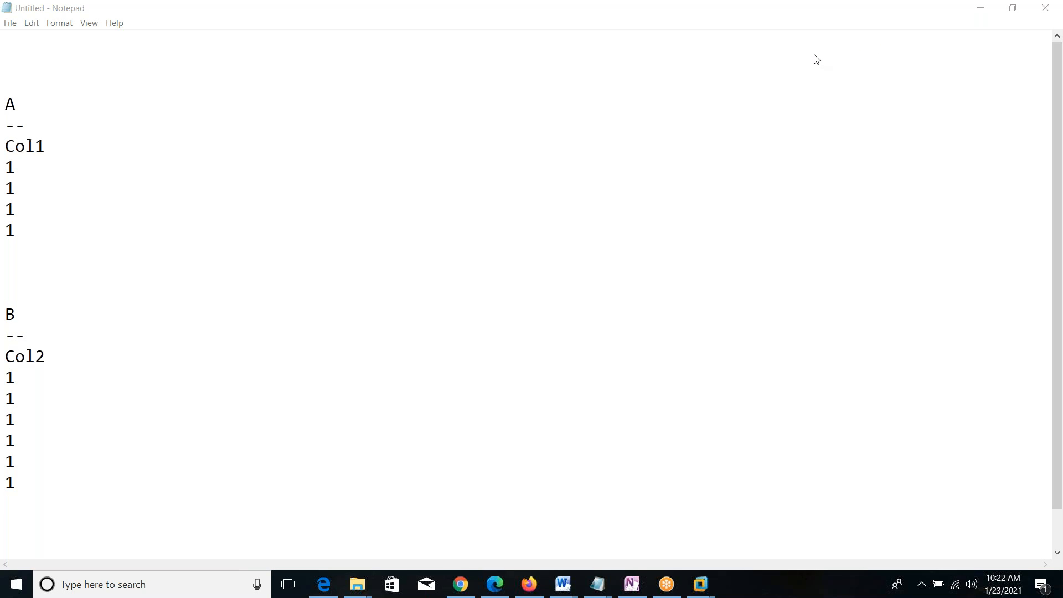
Switch to the Windows XP Professional virtual machine and open the Services console by running services.msc.
mouse_move(700, 584)
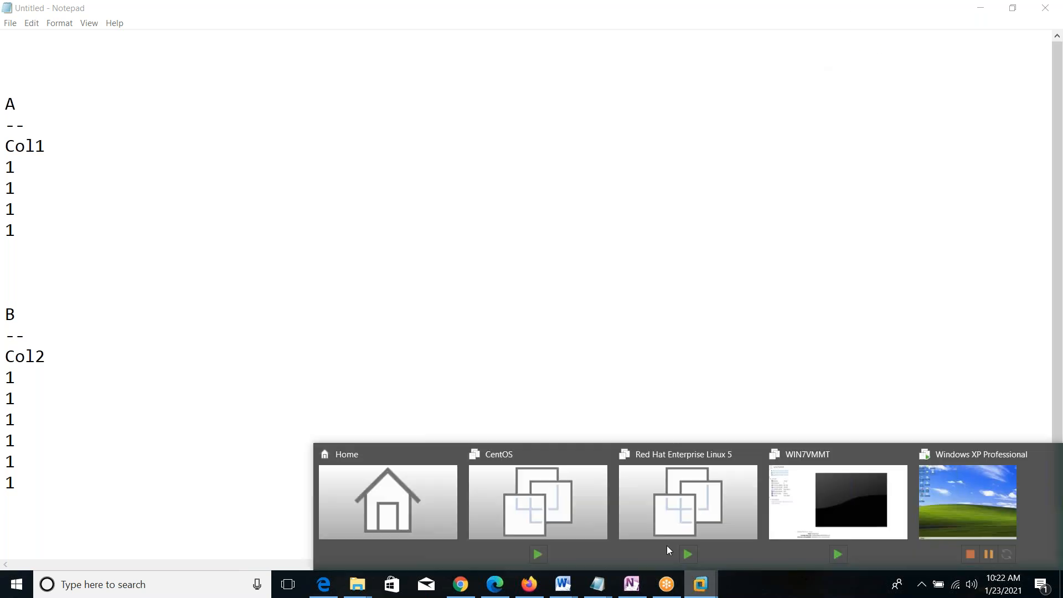
left_click(955, 491)
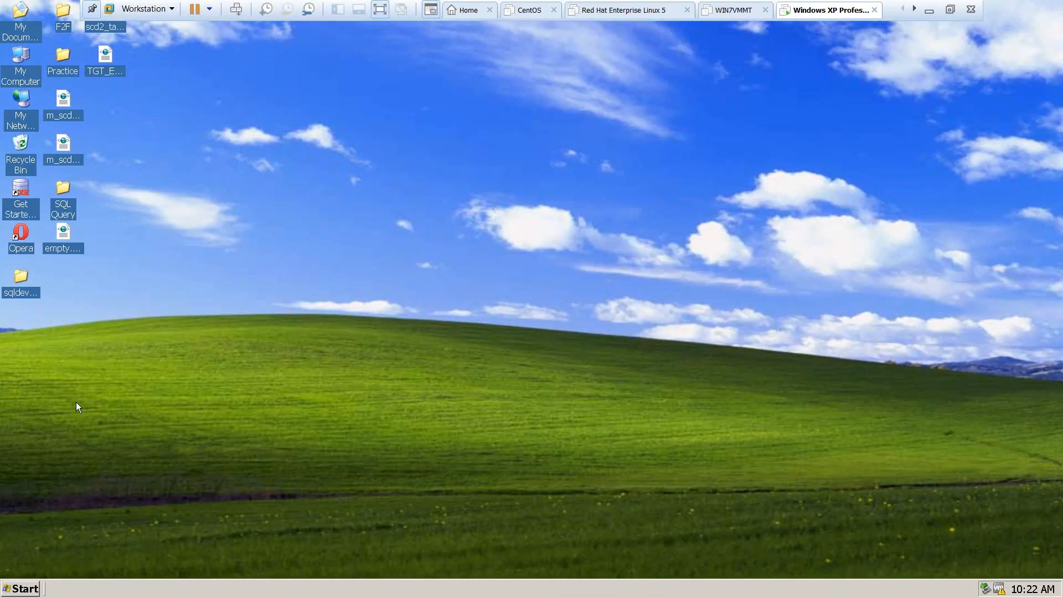
left_click(15, 587)
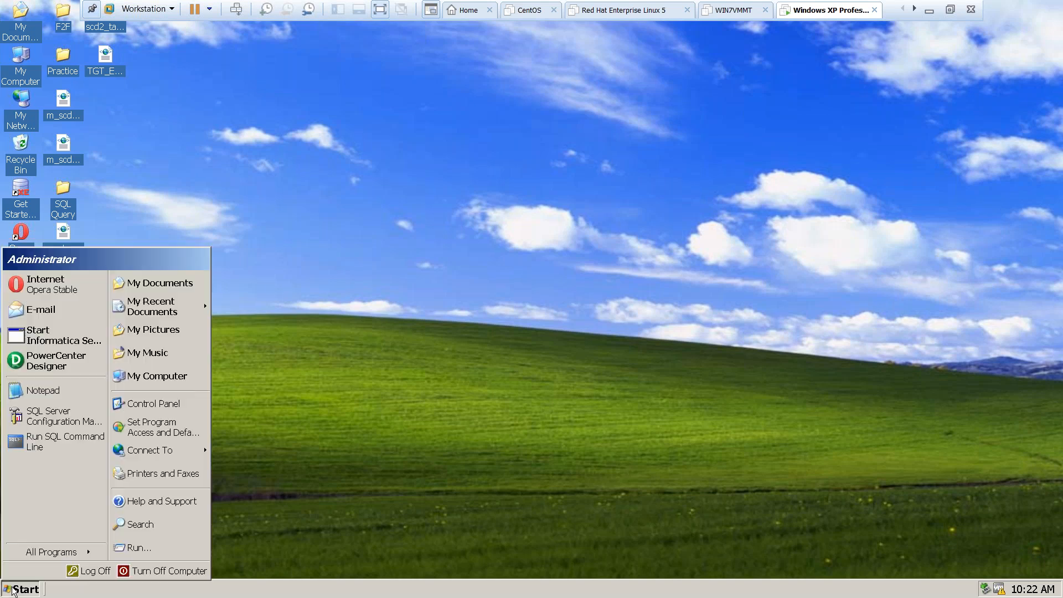
left_click(139, 548)
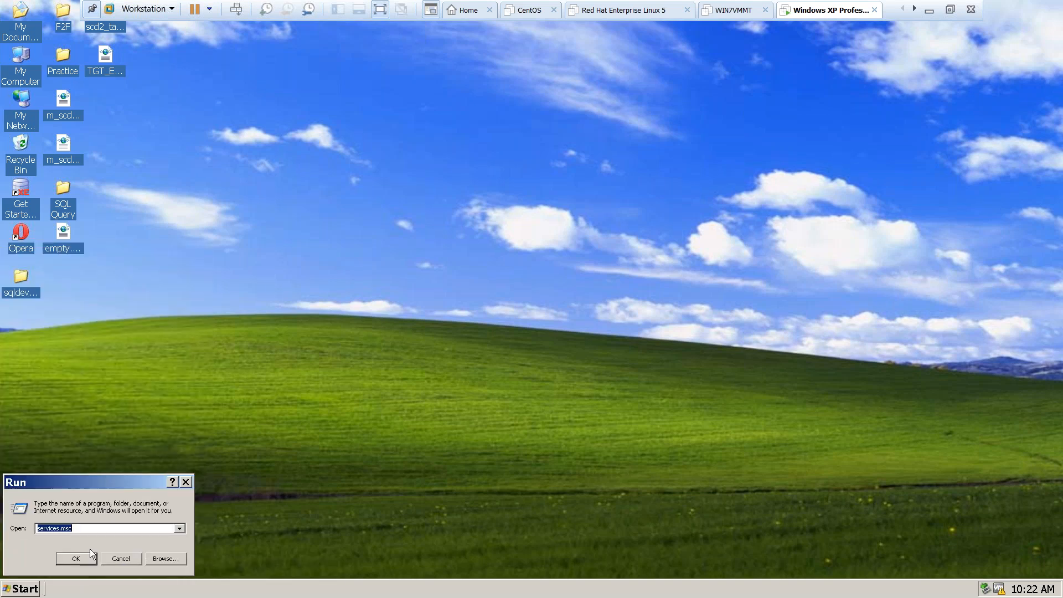
left_click(75, 558)
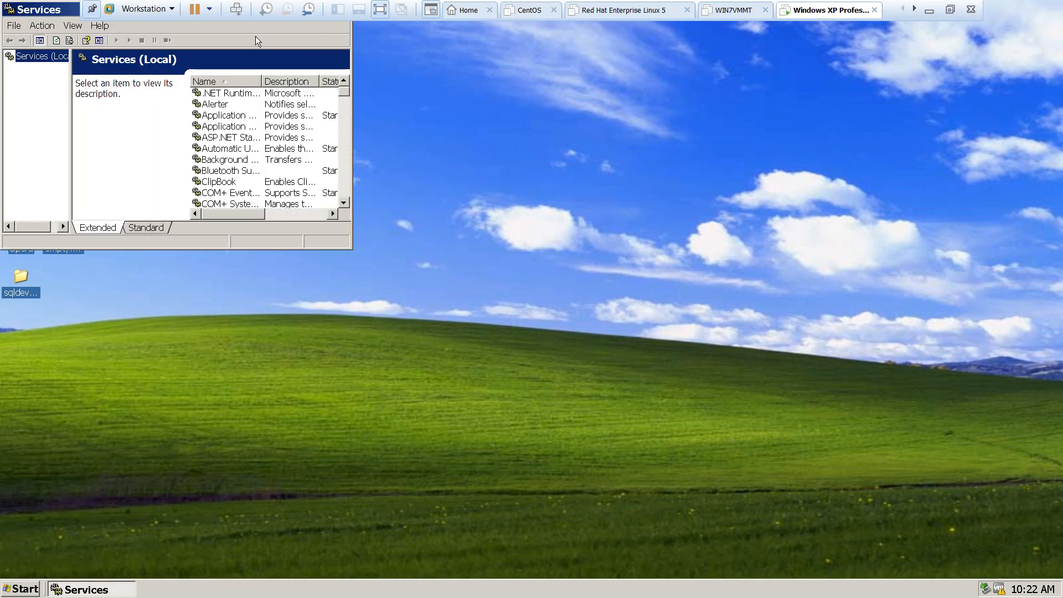
Maximize the Services window, widen its Name column, and start the Informatica 9.1.0 service.
double_click(29, 11)
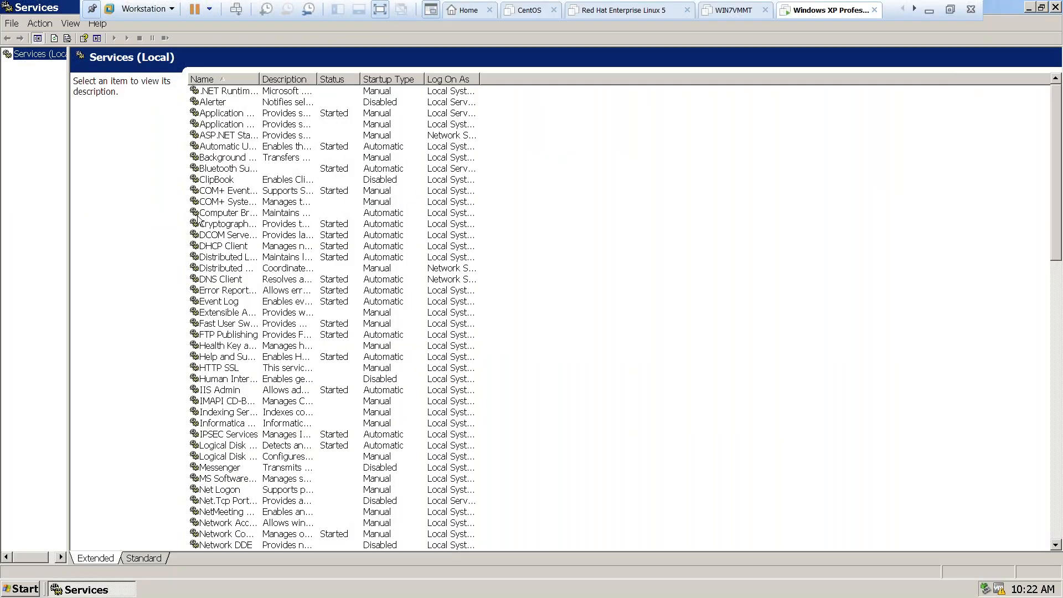
left_click_drag(259, 79, 352, 101)
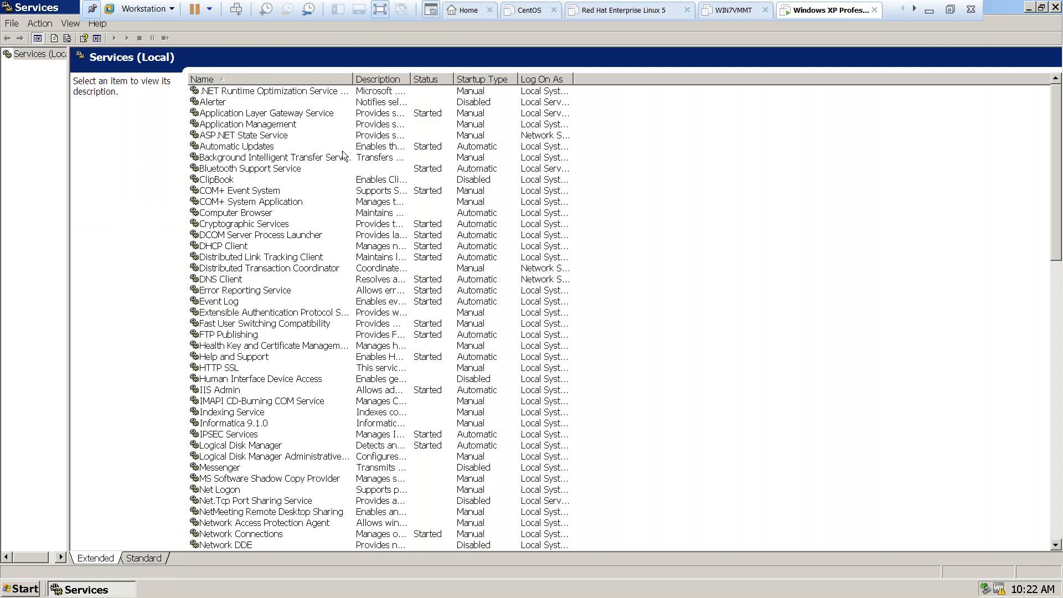
left_click(247, 157)
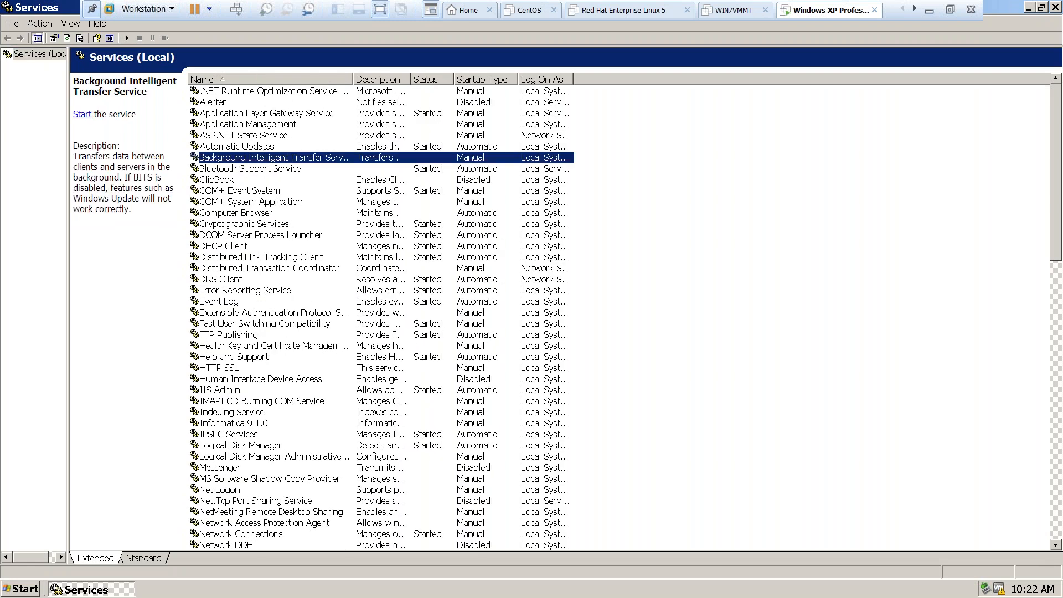
key("i")
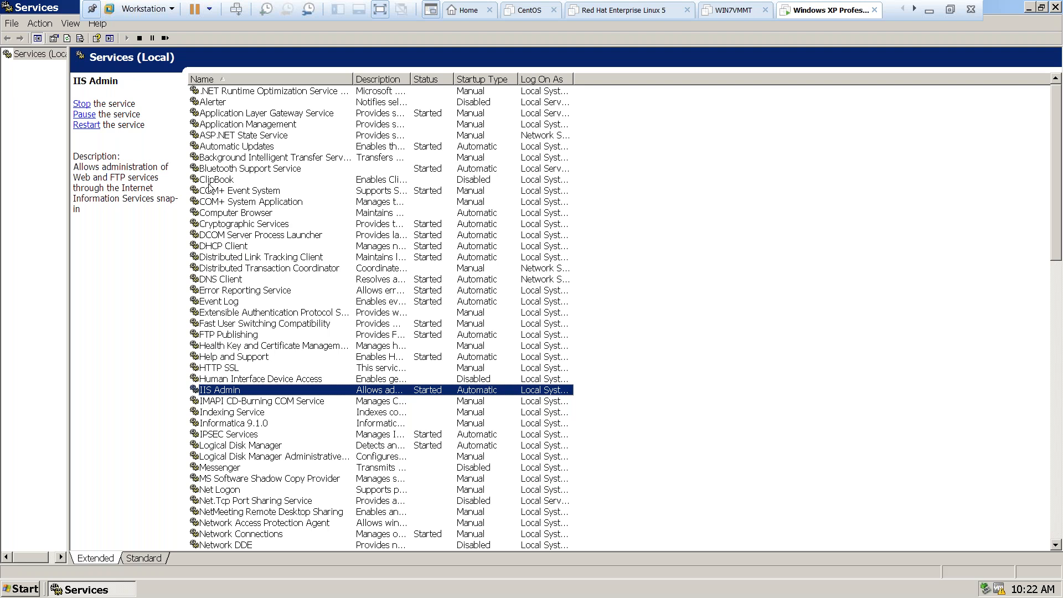
left_click(259, 424)
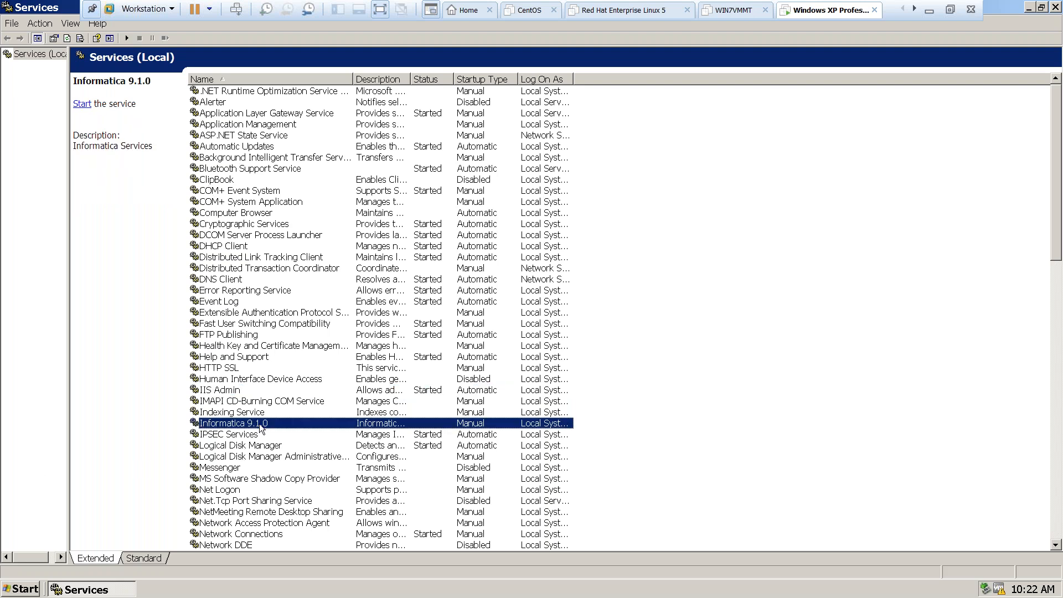
right_click(259, 423)
left_click(275, 435)
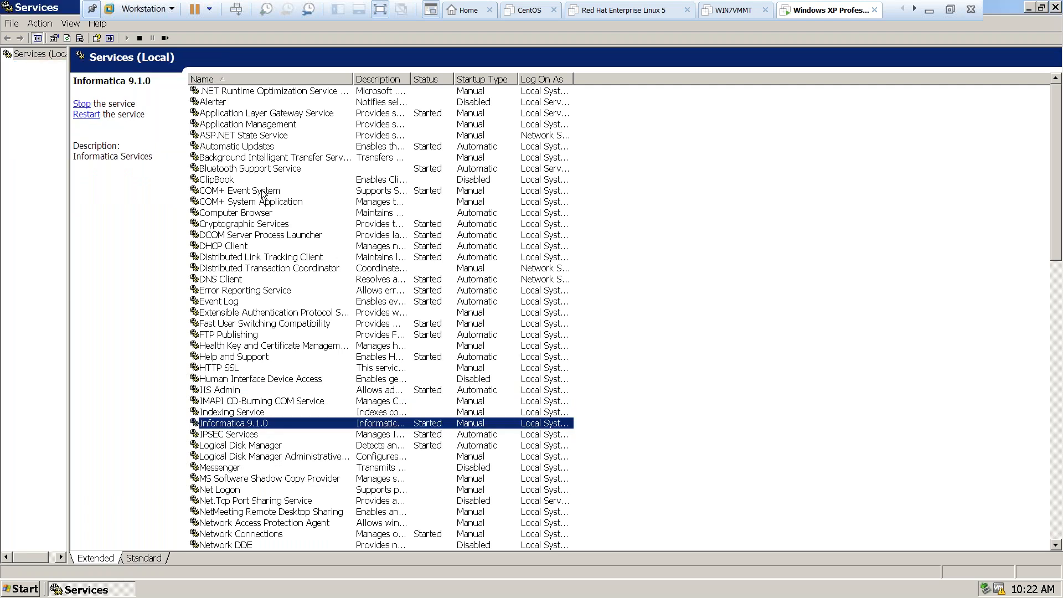
Check the status of the Oracle services, especially OracleServiceXE, OracleXEClrAgent and OracleXETNSListener, and close the Services console.
left_click(233, 149)
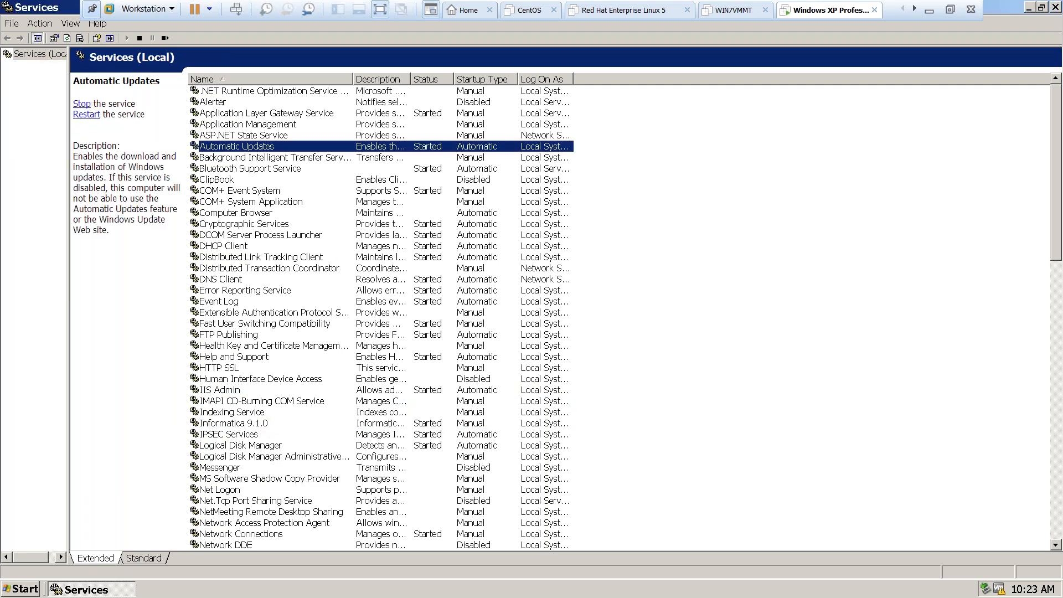
key("o")
scroll(368, 396, "down", 7)
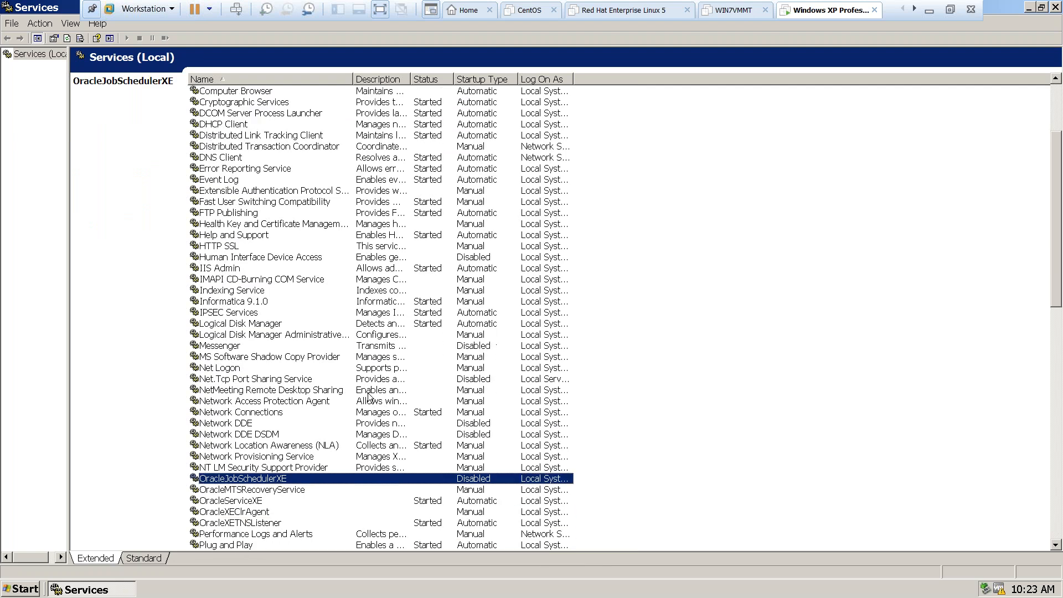
scroll(368, 396, "down", 1)
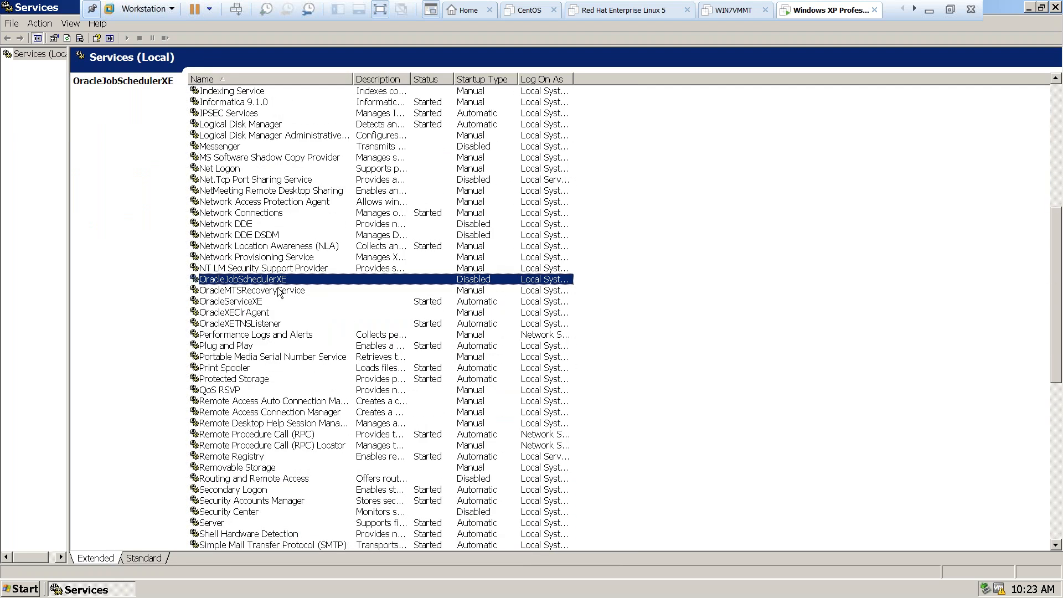
left_click(227, 291)
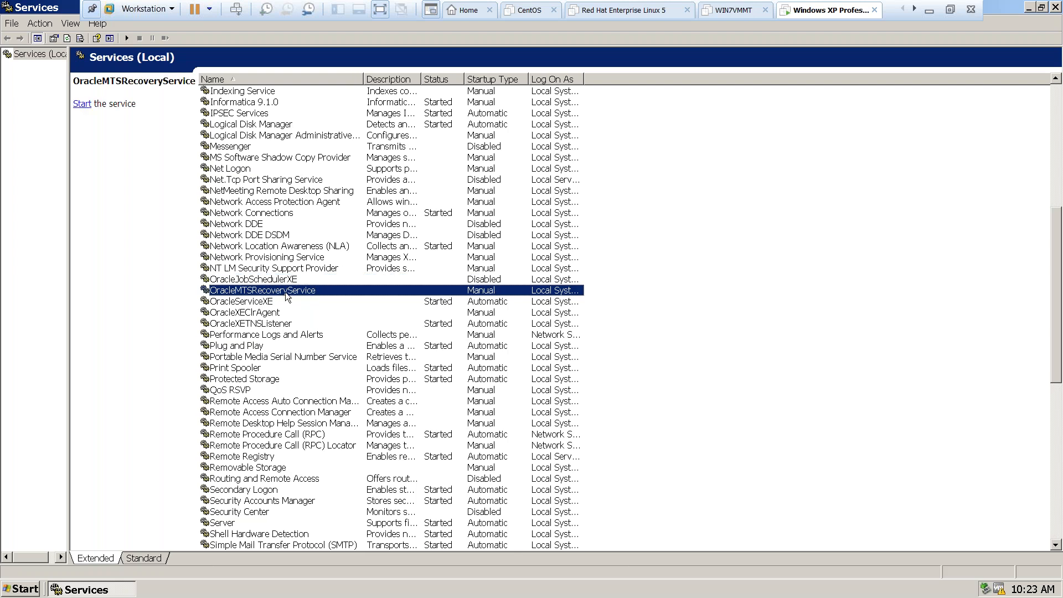
left_click(241, 305)
left_click(243, 313)
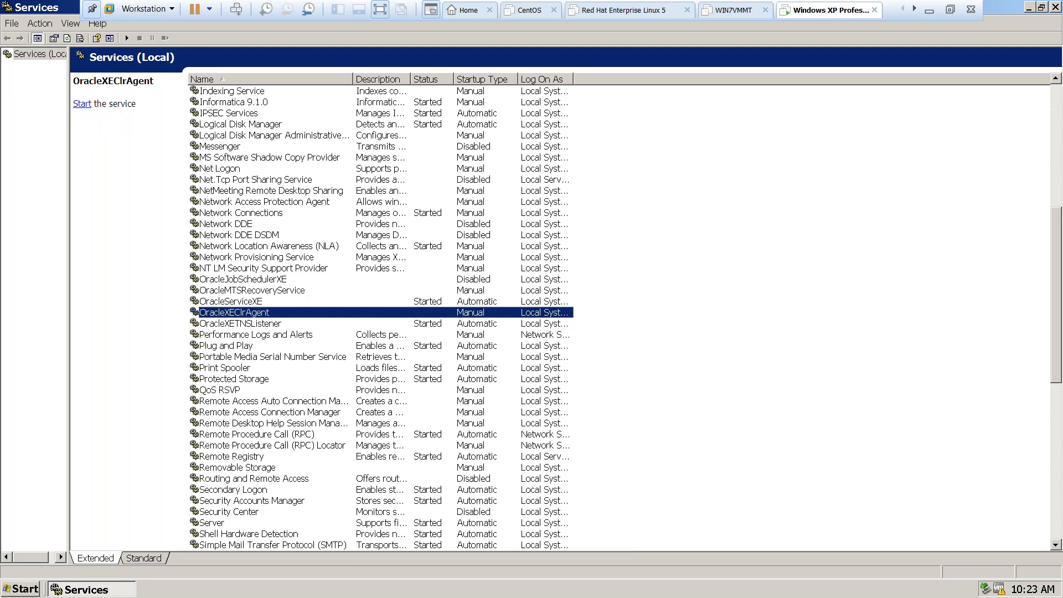
left_click(249, 325)
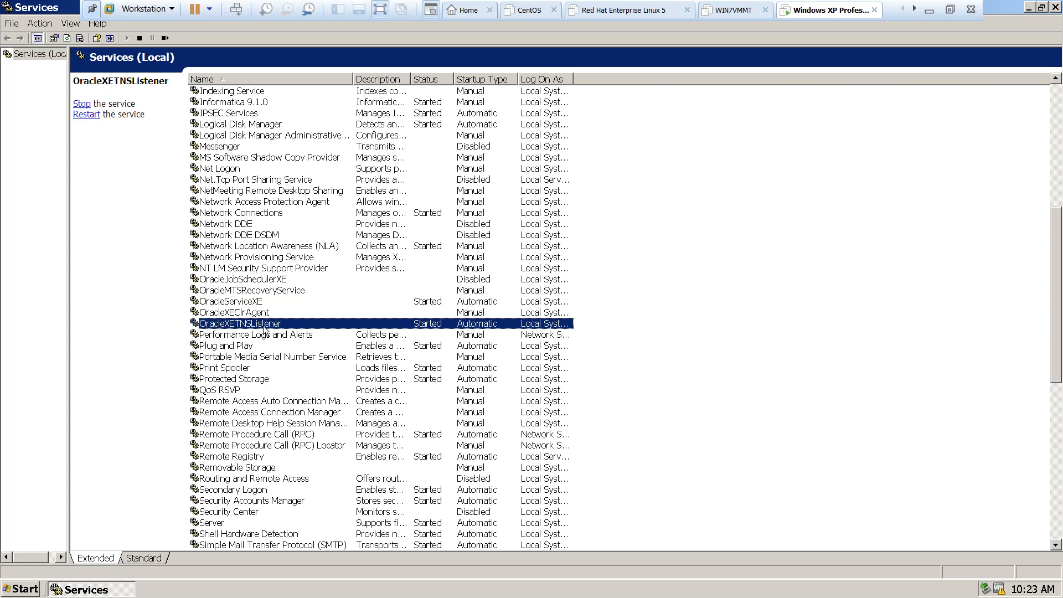
left_click(233, 302)
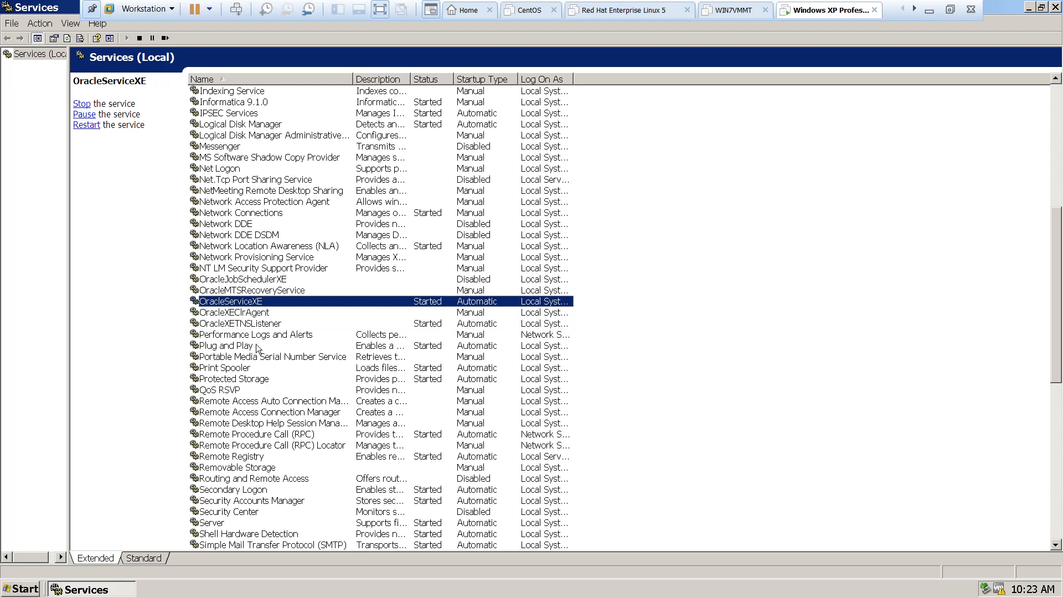
left_click(243, 325)
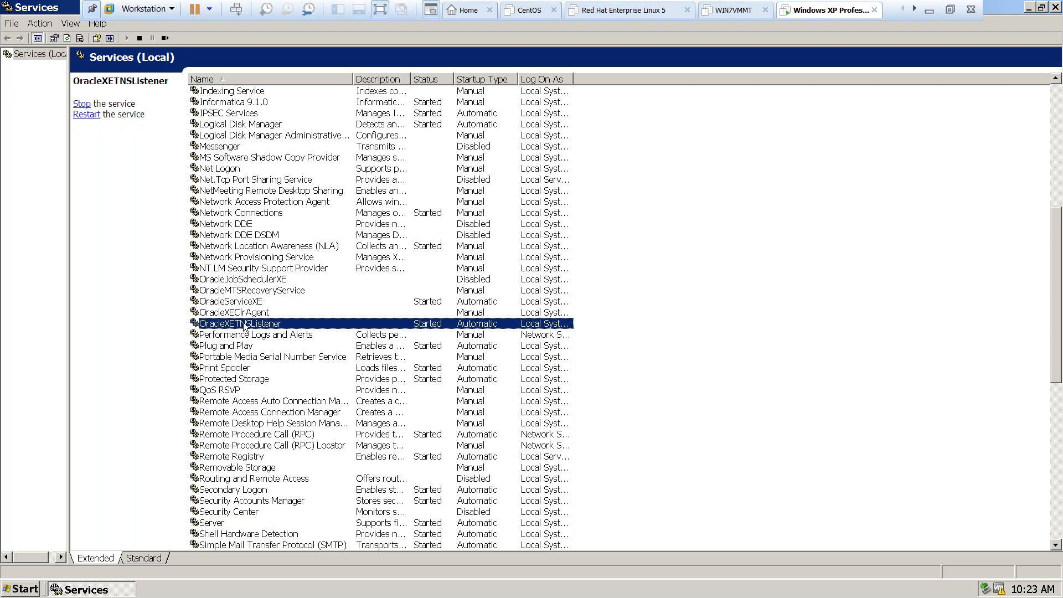
left_click(258, 316)
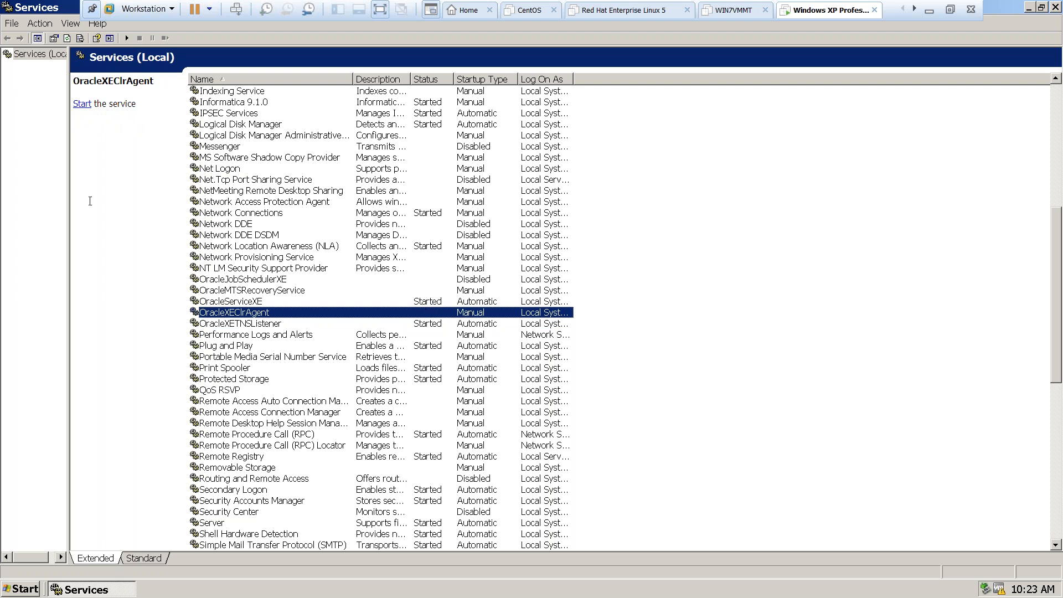
left_click(1055, 8)
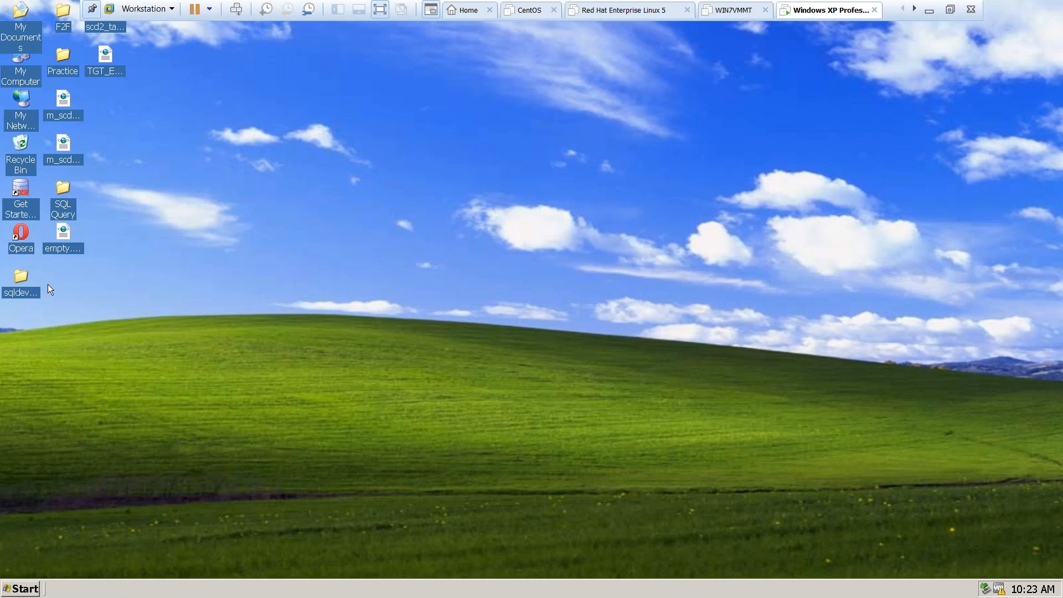
Launch sqldeveloper.exe from the sqldeveloper folder on the desktop and close the folder window.
double_click(20, 292)
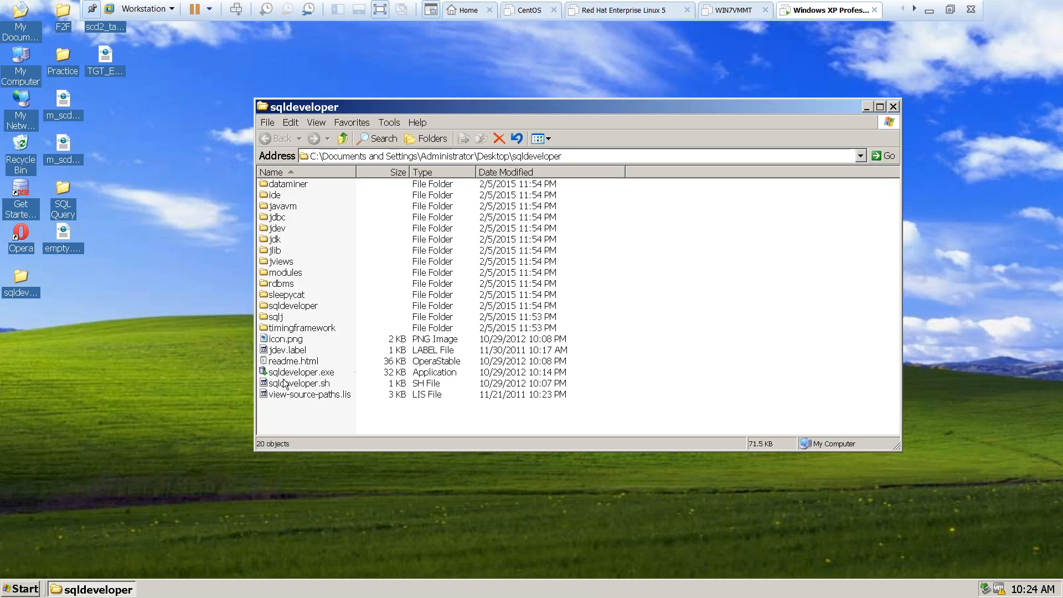
left_click(283, 376)
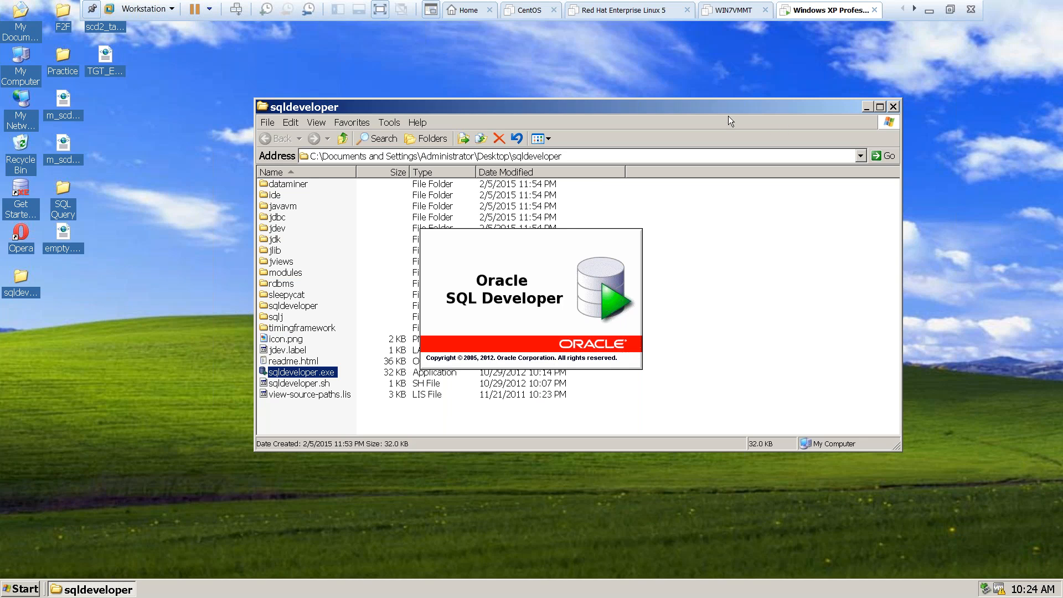
left_click(880, 107)
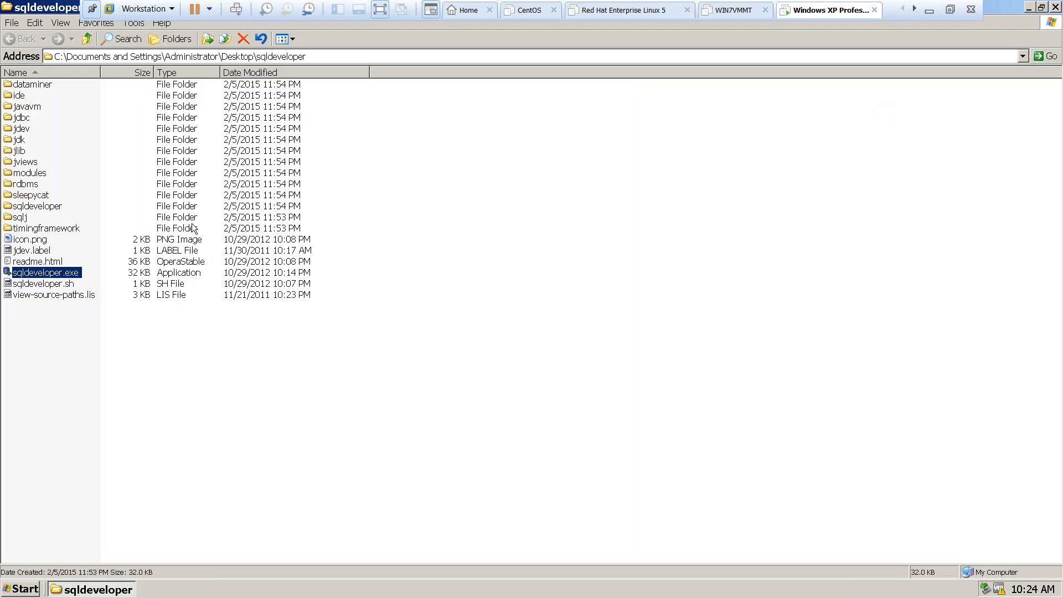
left_click(1055, 7)
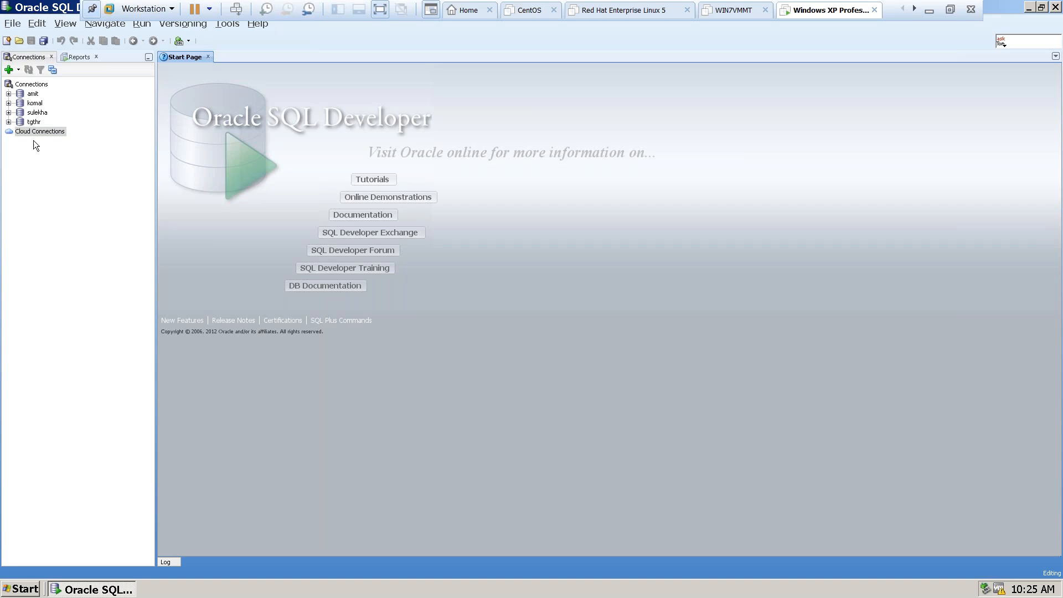
Connect to the tgthr database connection by entering the account password.
left_click(32, 123)
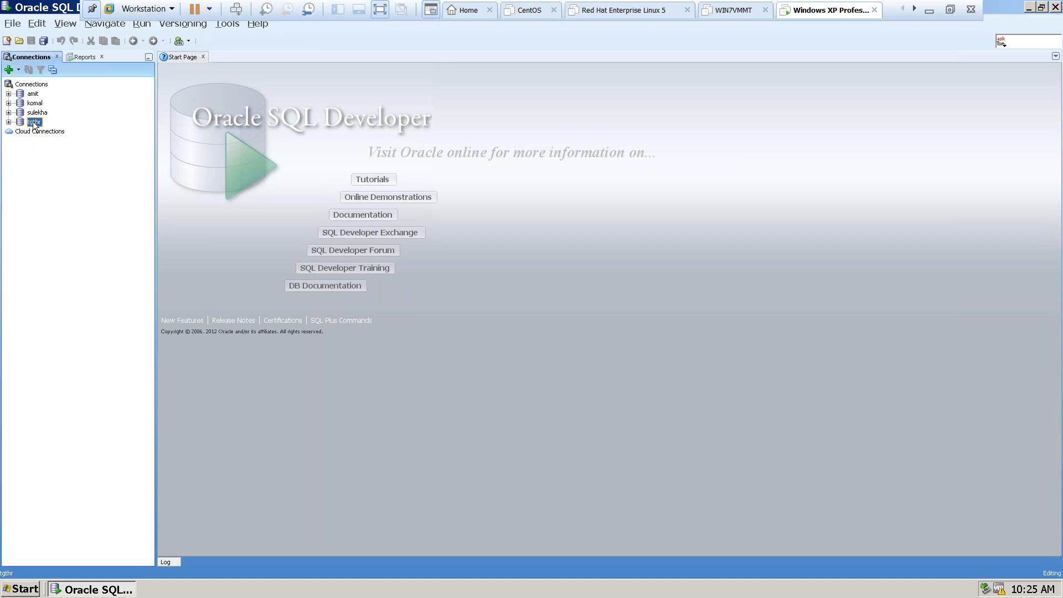
right_click(33, 122)
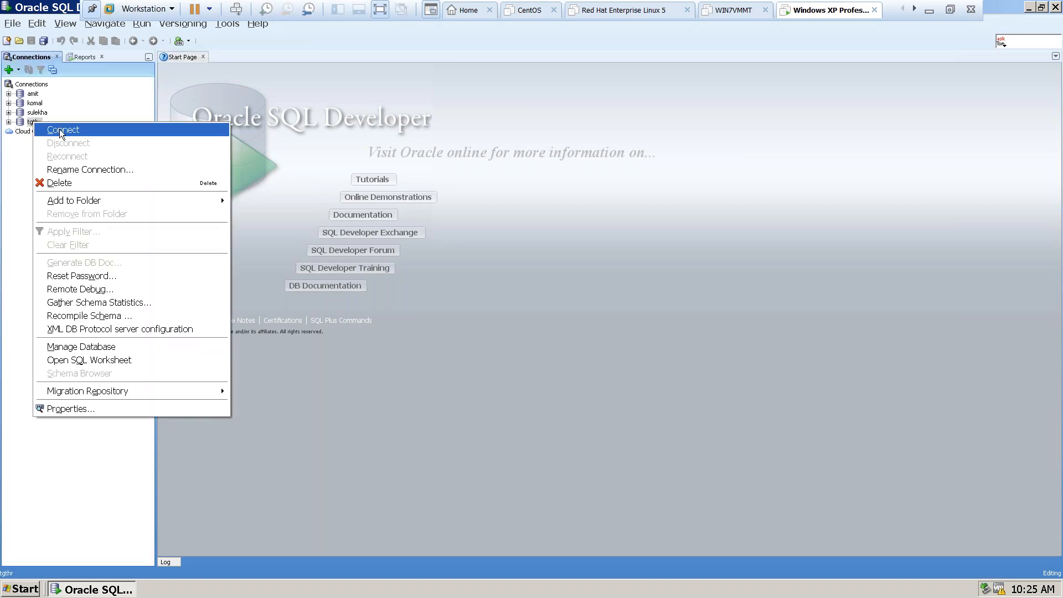
left_click(59, 129)
type("tgthr")
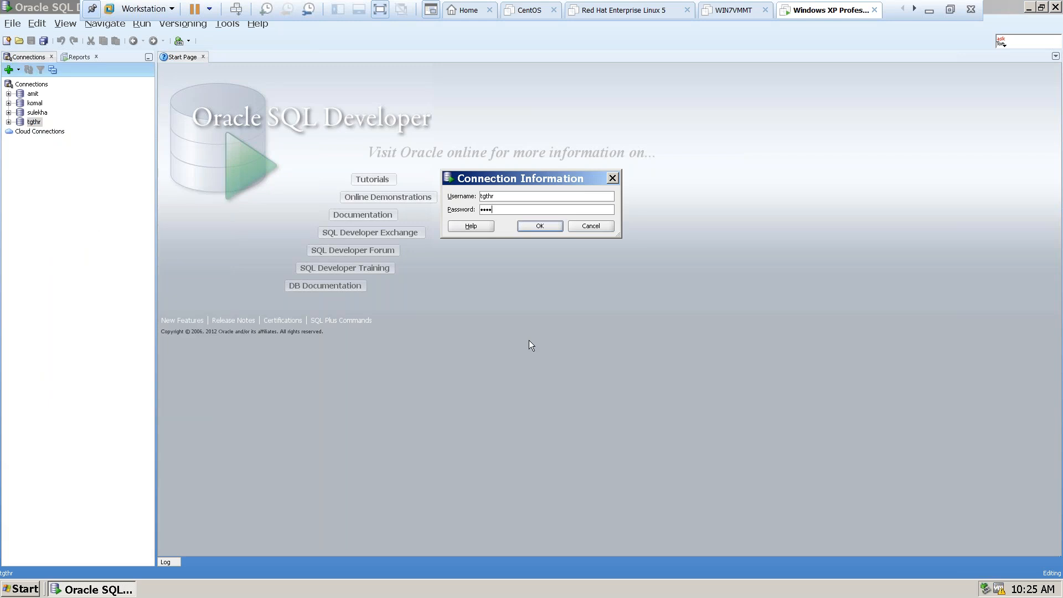
left_click(535, 225)
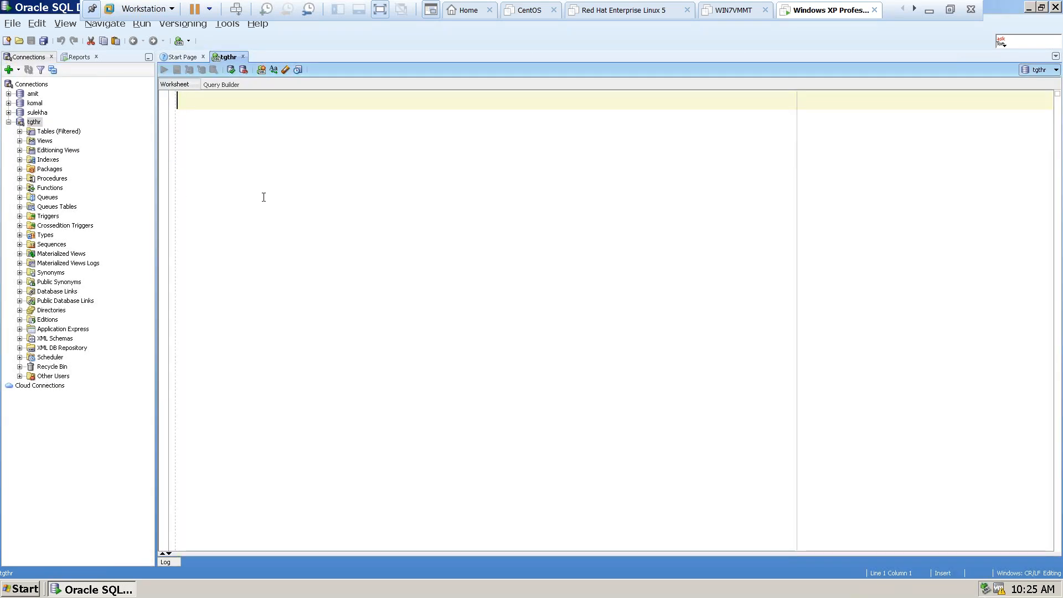
Begin a query in the tgthr worksheet with "select * from src_".
type("select * f")
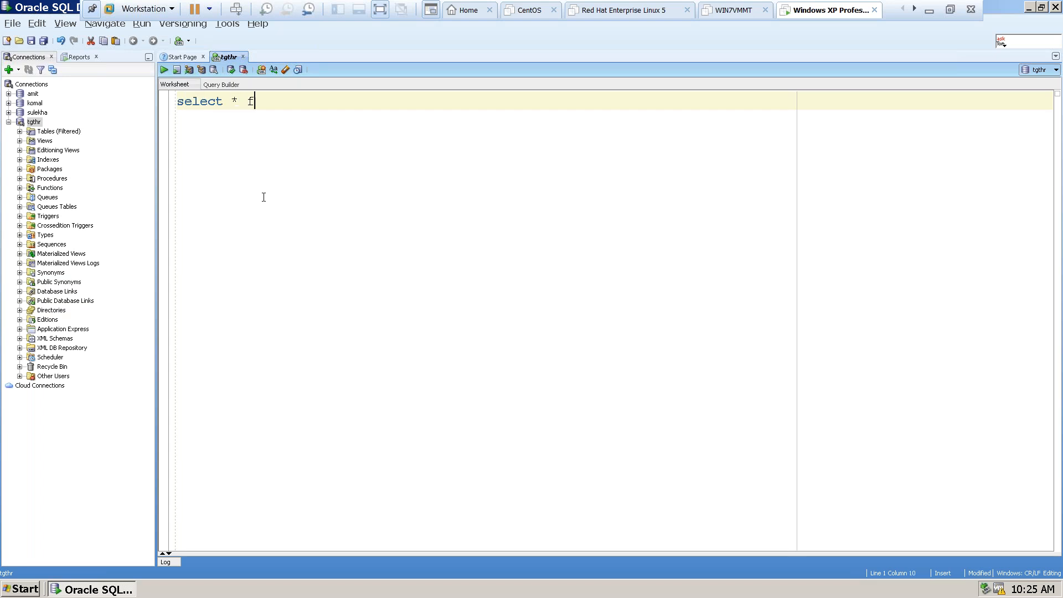
type("rom src")
Look through the tables of the tgthr connection, open SRC_EMP87 to view its columns, and return to the query worksheet.
left_click(20, 132)
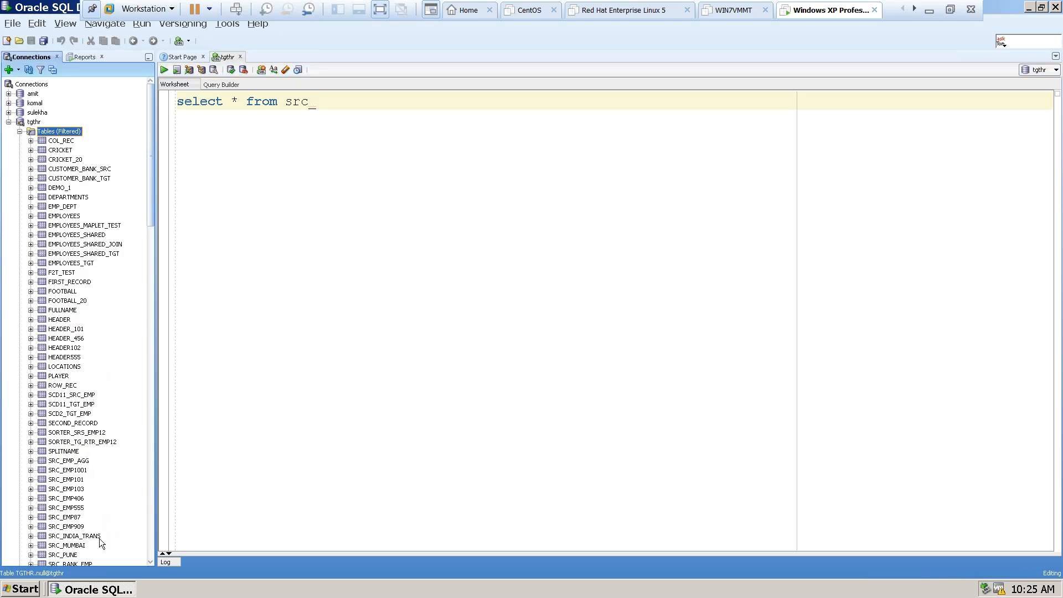
left_click(110, 517)
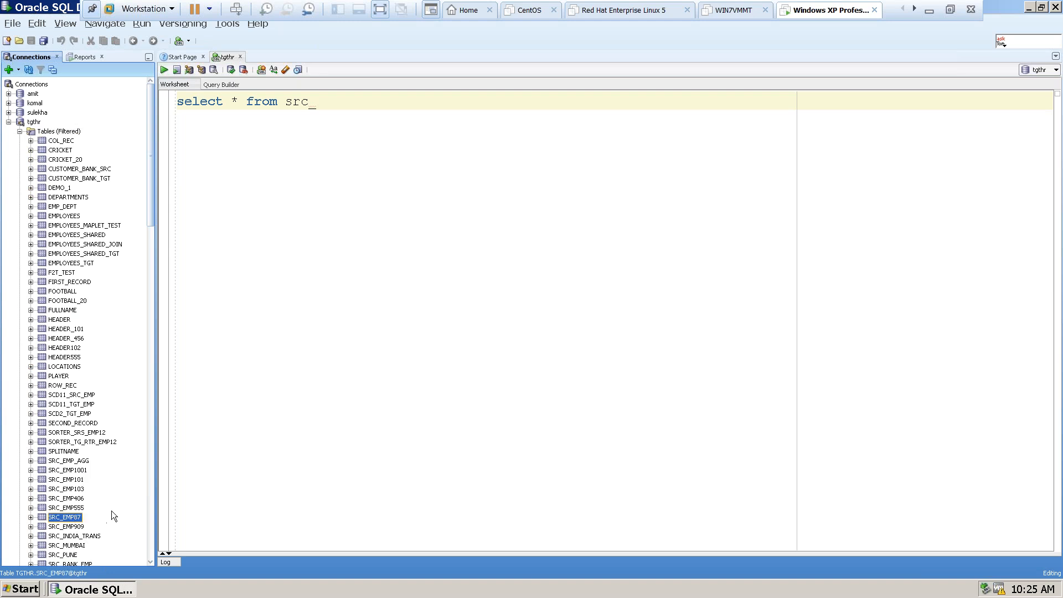
scroll(111, 511, "down", 2)
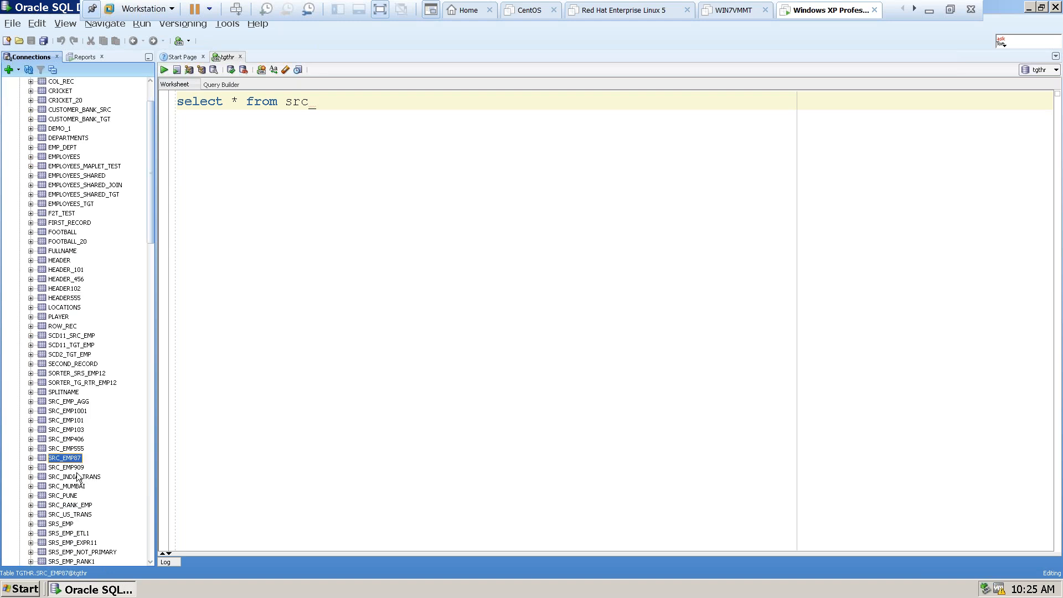
double_click(65, 457)
scroll(89, 450, "down", 2)
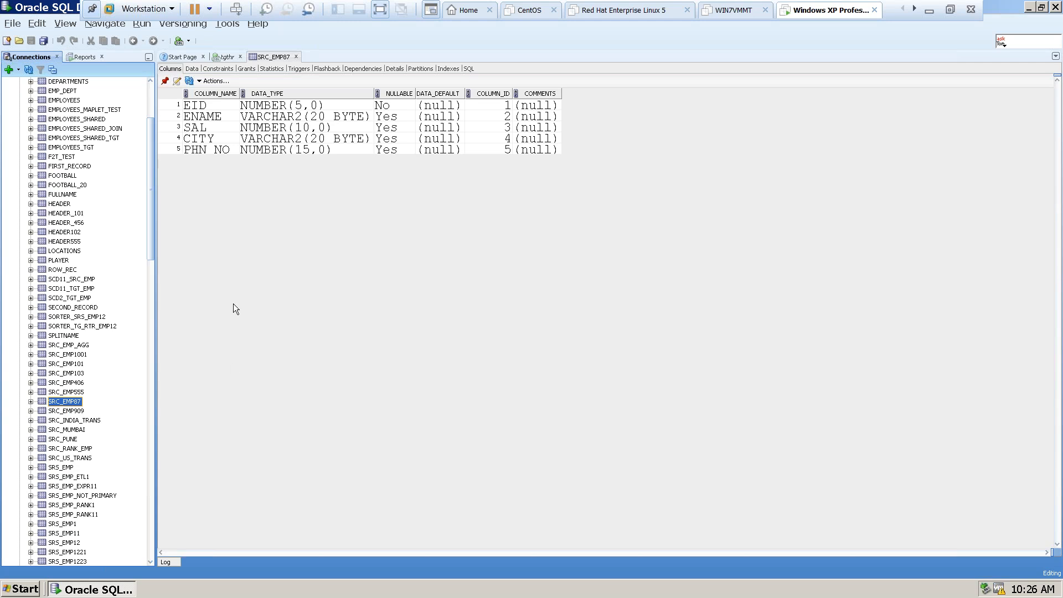
left_click(222, 55)
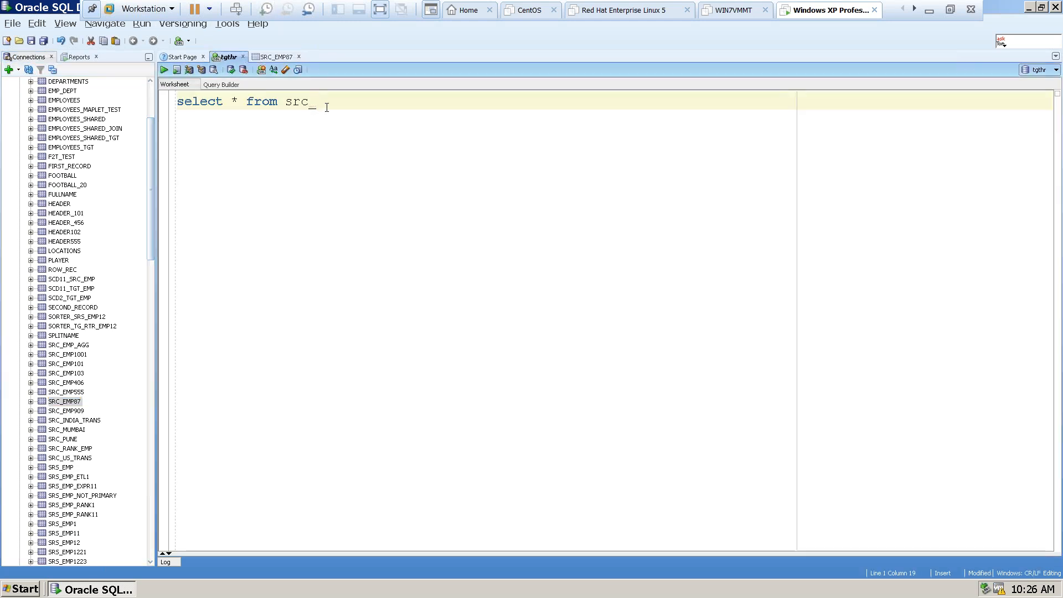
Complete the query as "select * from src_emp87;", run it, and enlarge the results area to view the returned rows.
type("emp87;")
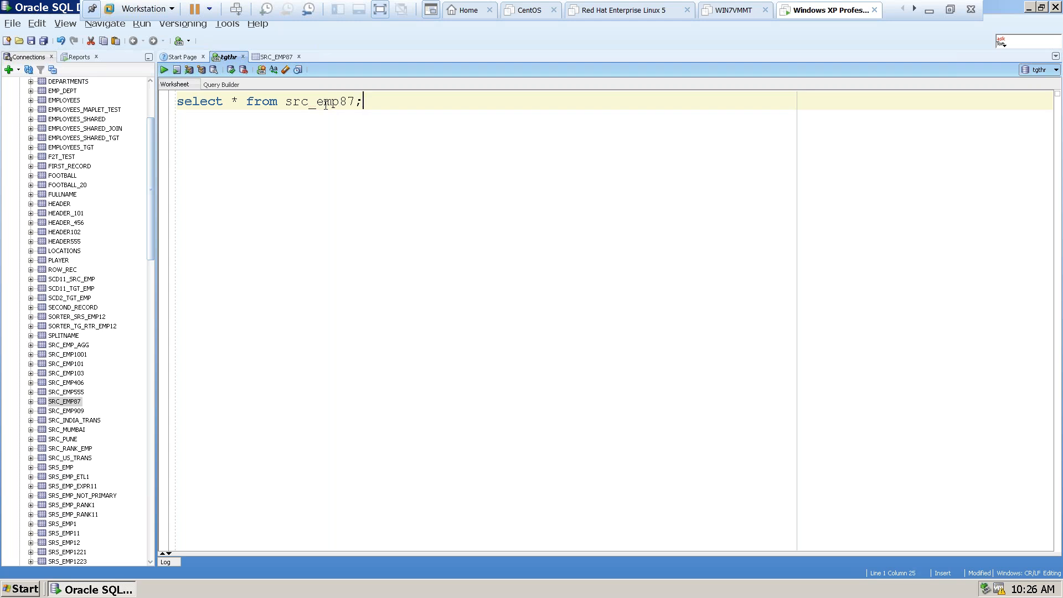
key("ctrl+Return")
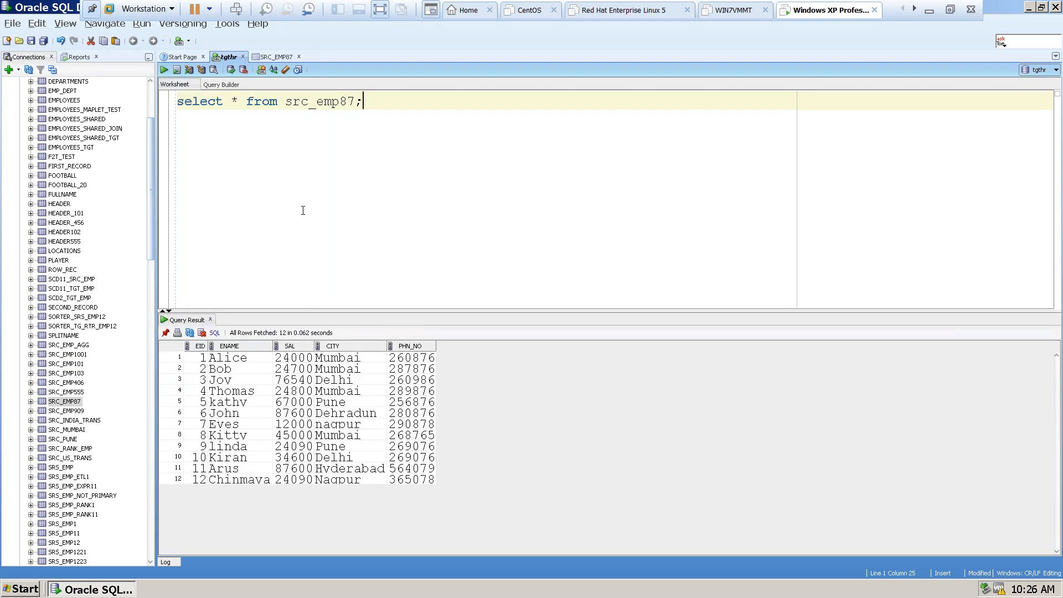
left_click_drag(344, 310, 346, 196)
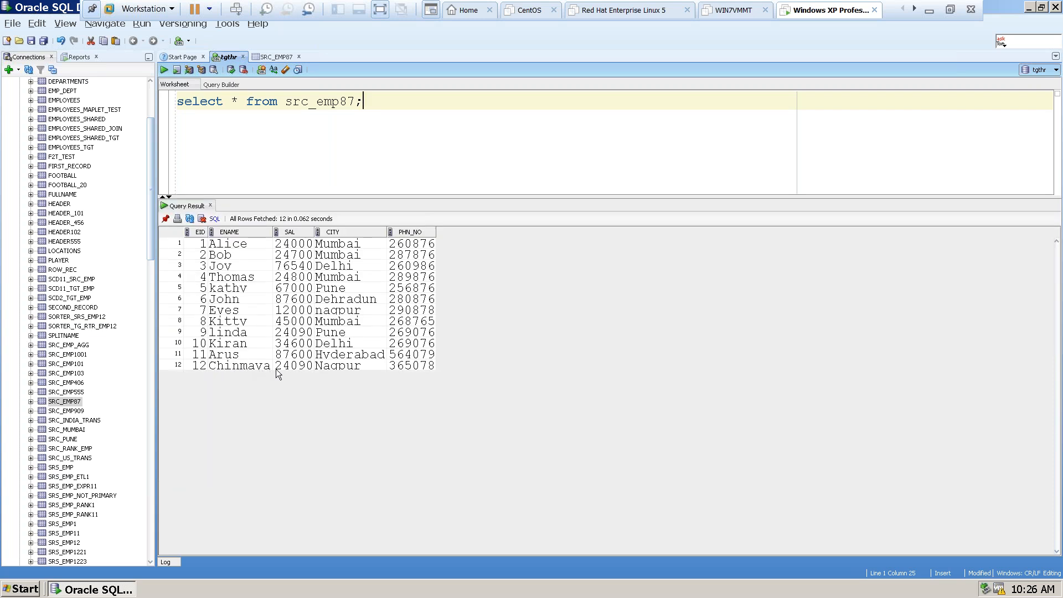
left_click(340, 366)
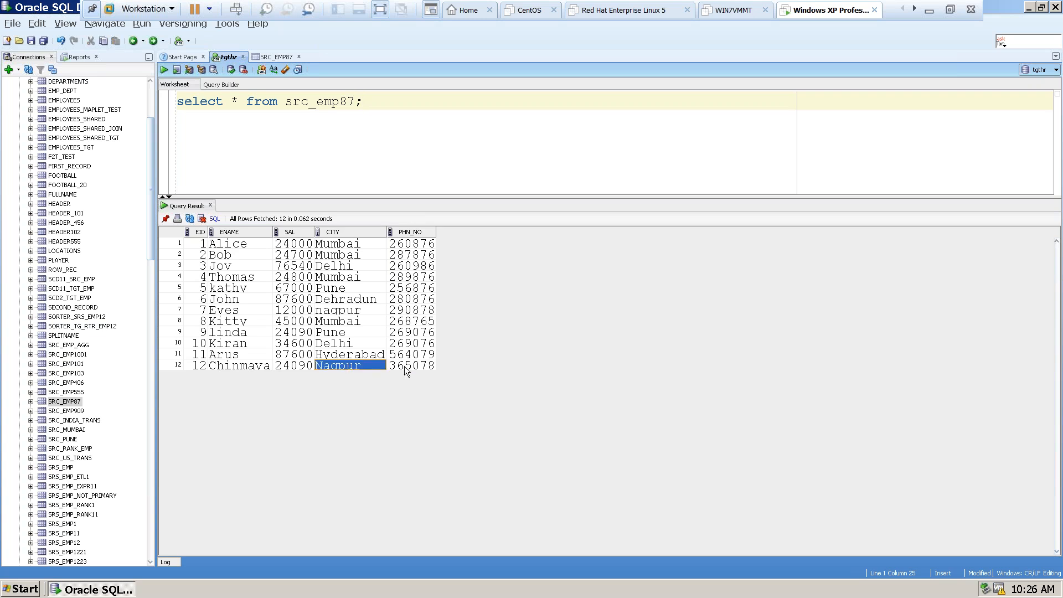
Duplicate the src_emp87 query two lines below, change its table to tgt_emp87, and run it.
left_click_drag(365, 102, 135, 88)
key("ctrl+c")
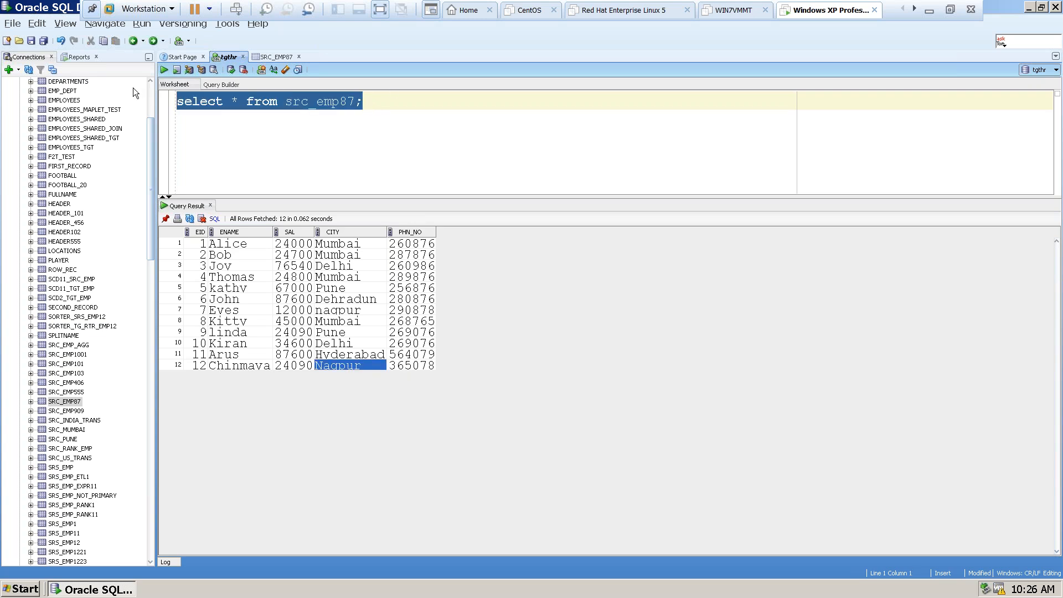
left_click(373, 102)
key("Return")
key("Return")
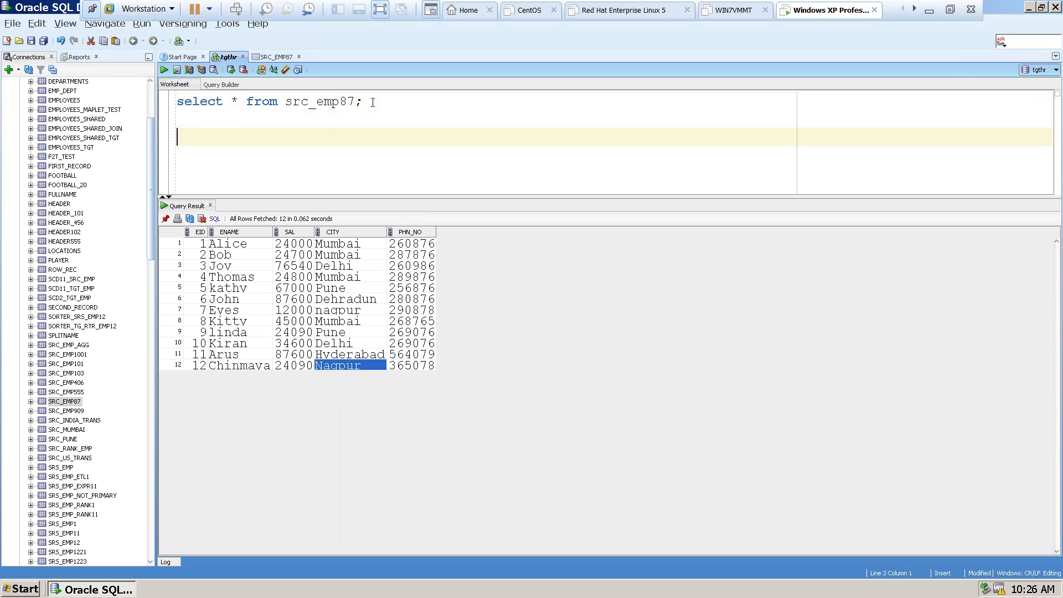
key("ctrl+v")
left_click_drag(310, 143, 282, 140)
type("tgt")
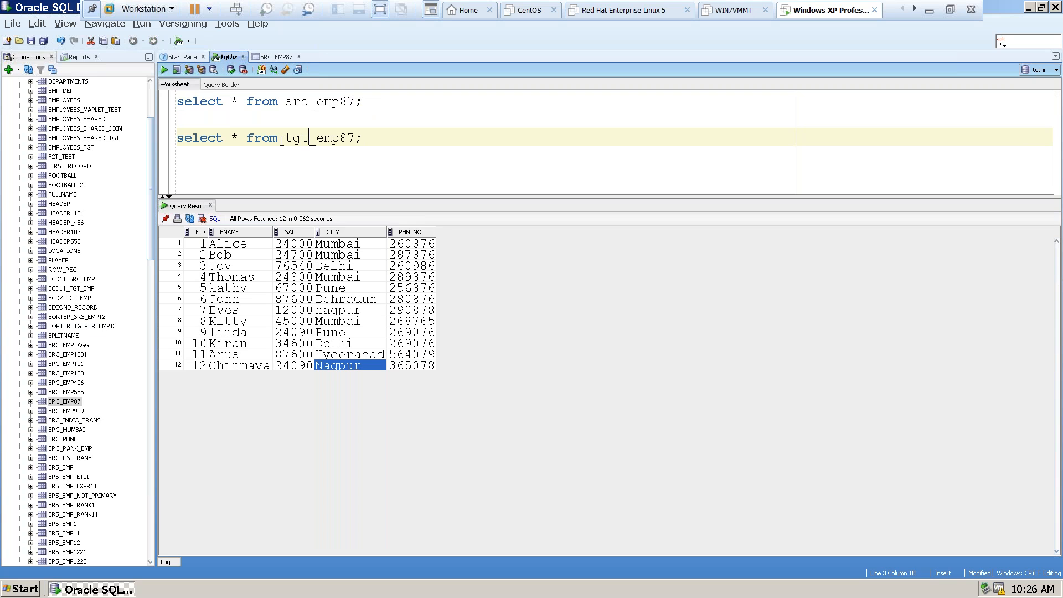
key("Escape")
key("ctrl+Return")
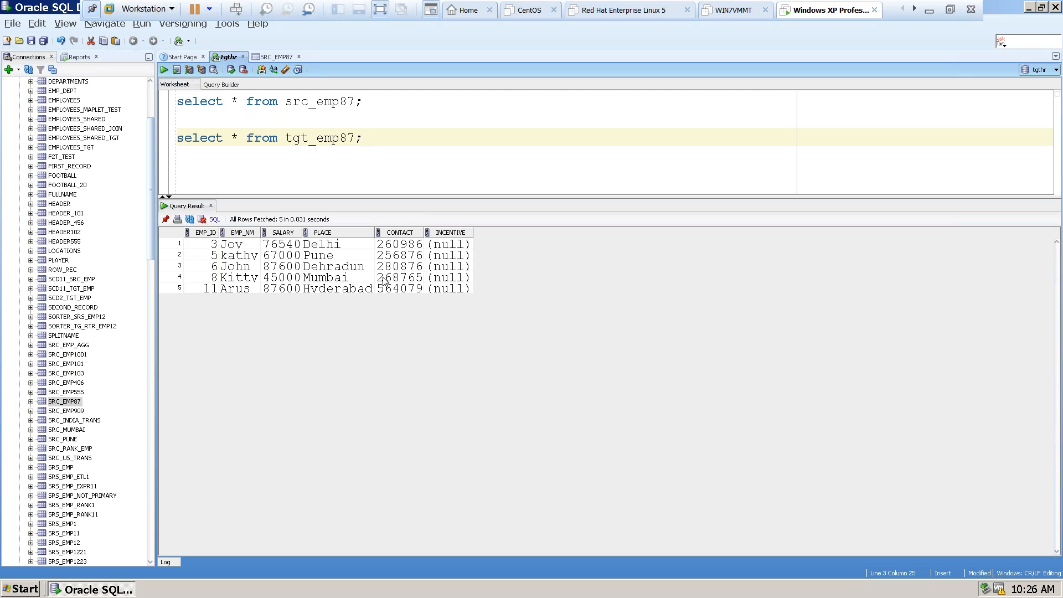
Examine the SALARY value of each row returned from tgt_emp87 and highlight the table name in the query.
left_click(277, 245)
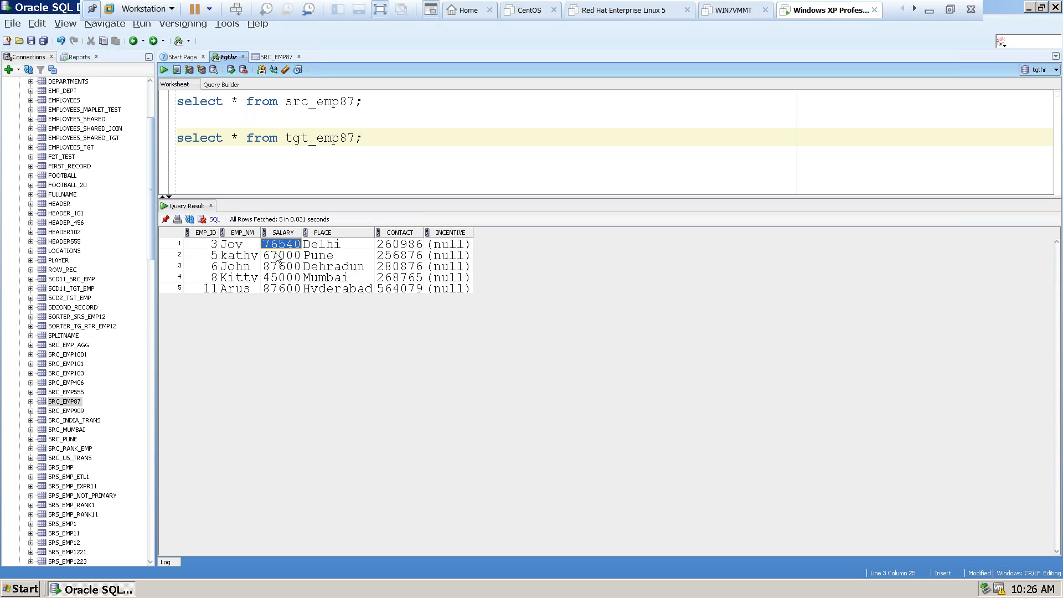
left_click(276, 256)
left_click(283, 248)
left_click(277, 255)
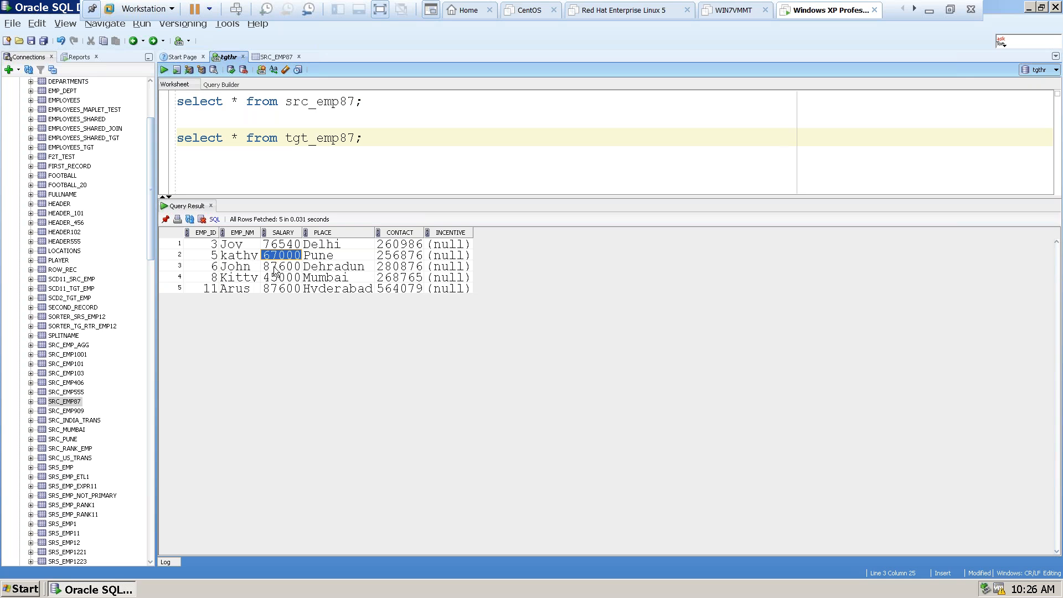
left_click(277, 267)
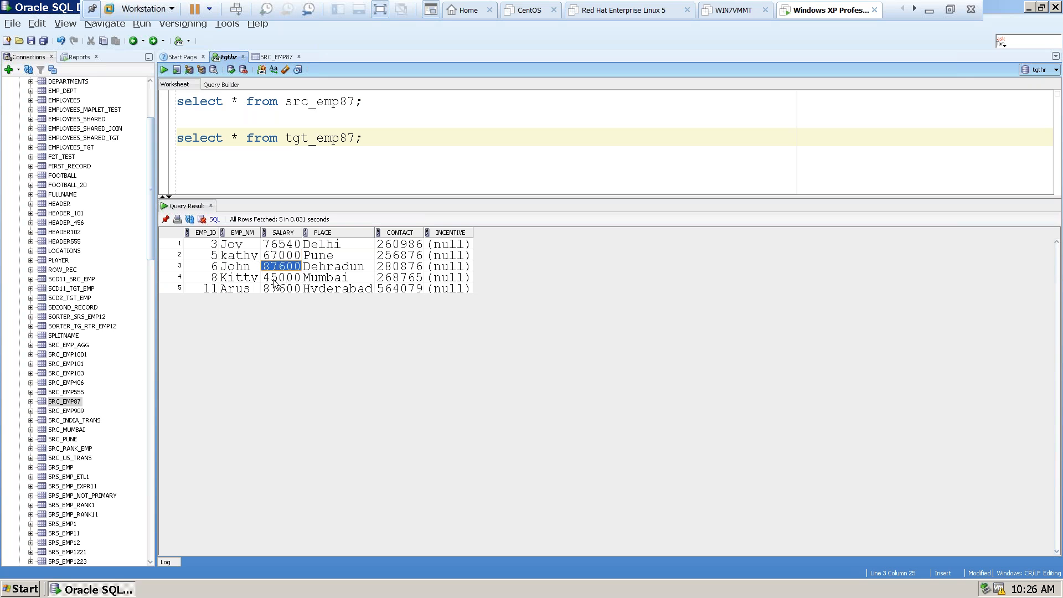
left_click(275, 278)
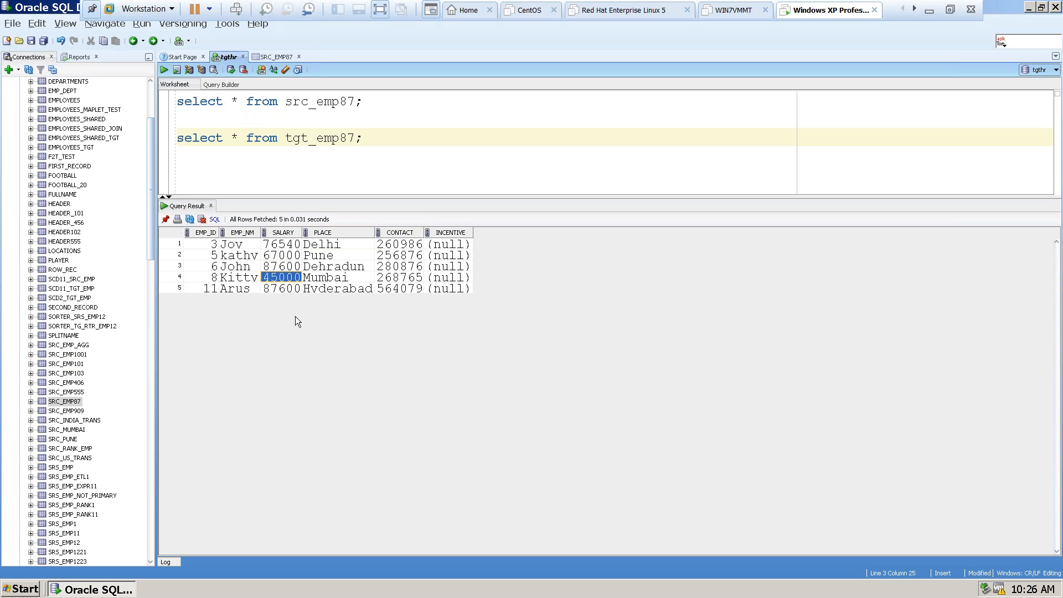
left_click(271, 287)
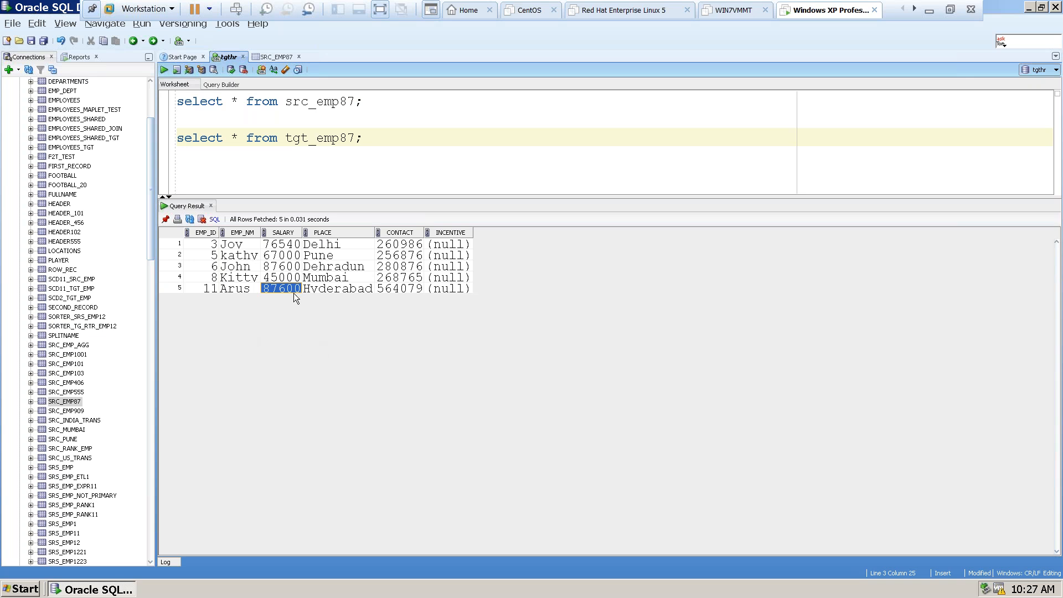
left_click_drag(286, 139, 355, 138)
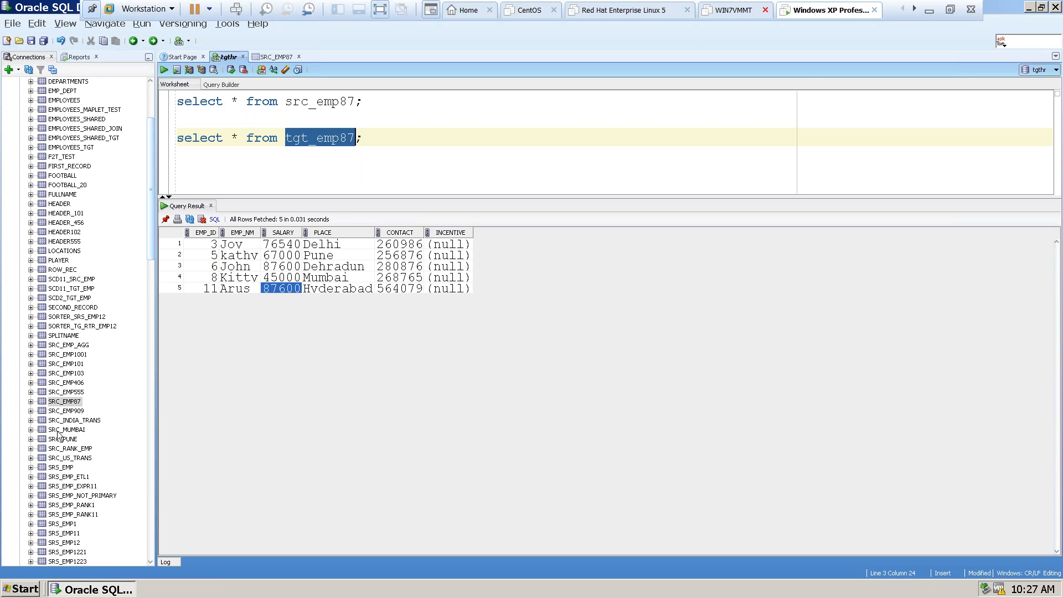
Launch PowerCenter Designer and connect to the INFA_REPO_DEV repository as Administrator, entering the account password.
left_click(19, 589)
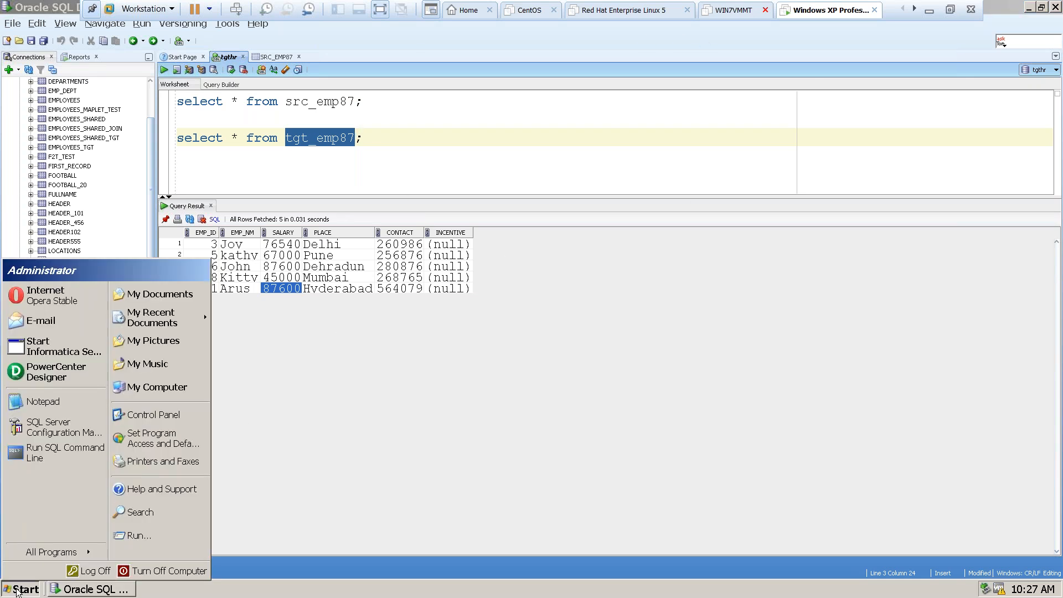
left_click(46, 375)
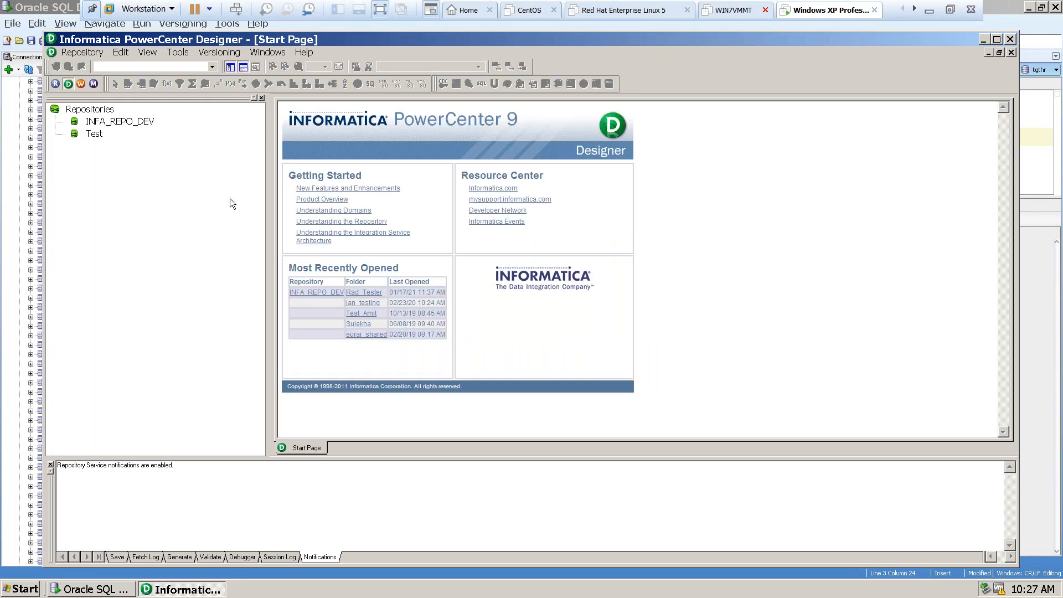
left_click(119, 122)
right_click(128, 121)
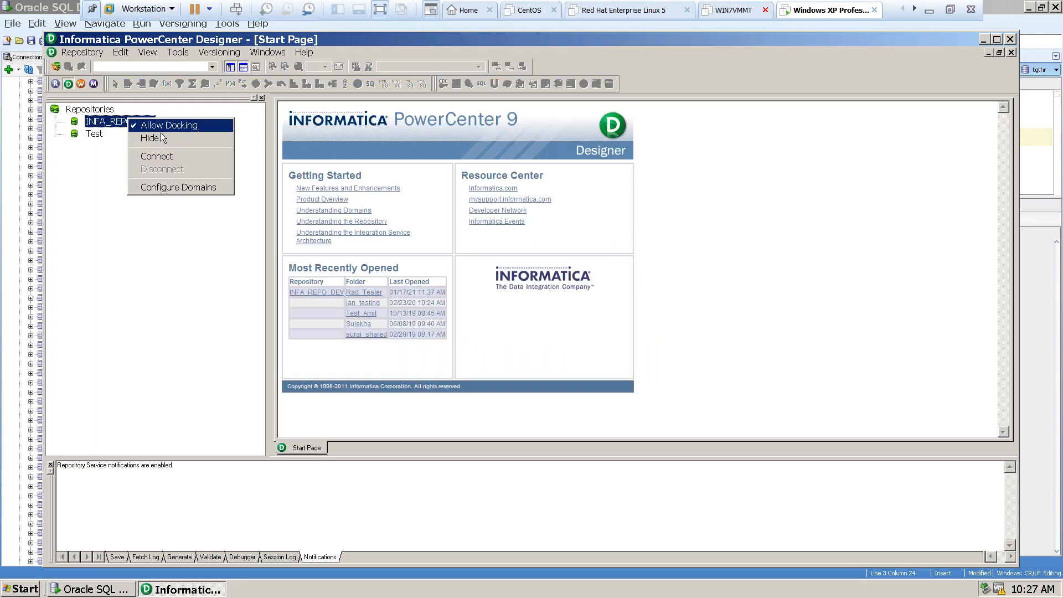
left_click(153, 156)
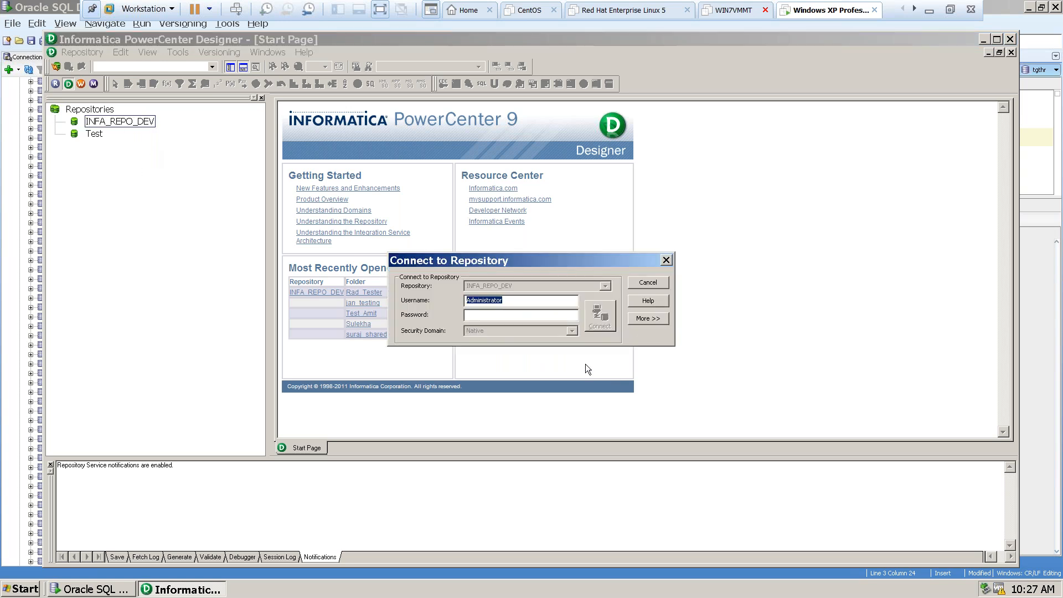
key("Tab")
key("ctrl+v")
left_click(606, 313)
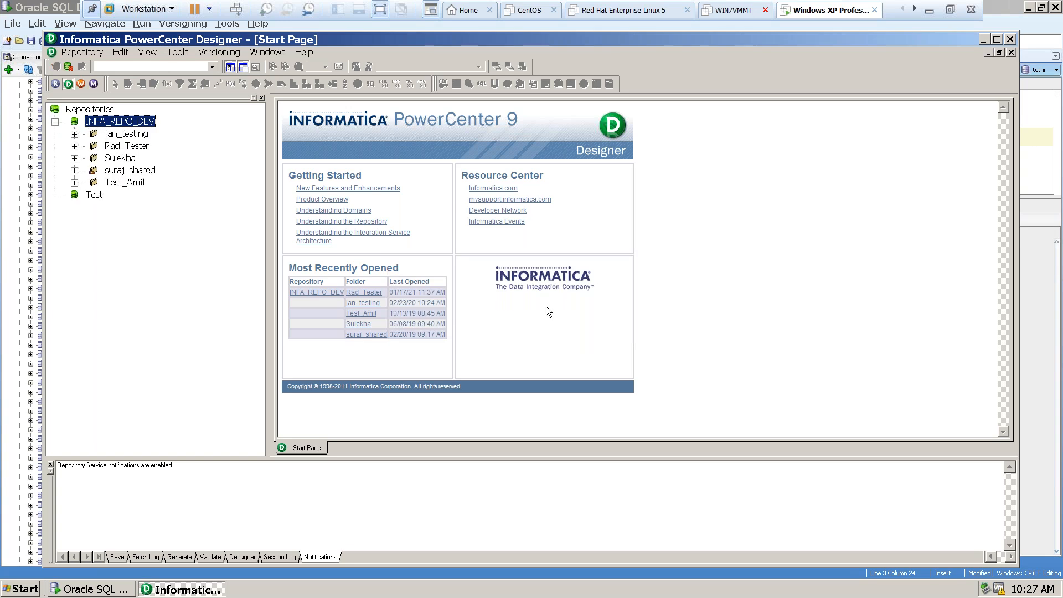
Open the Rad_Tester folder in the INFA_REPO_DEV repository.
left_click(119, 145)
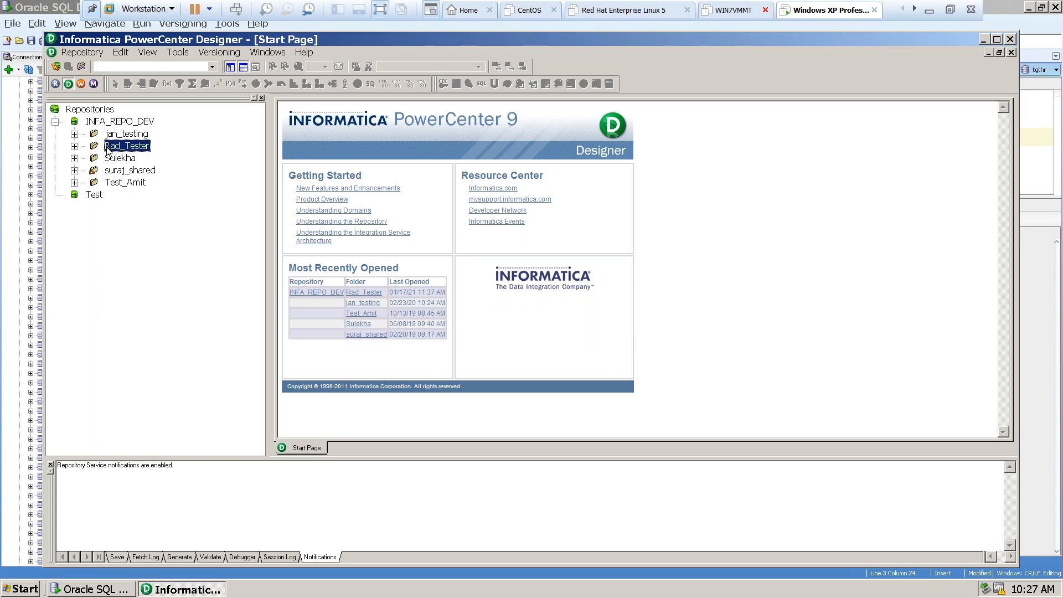
right_click(111, 150)
left_click(128, 185)
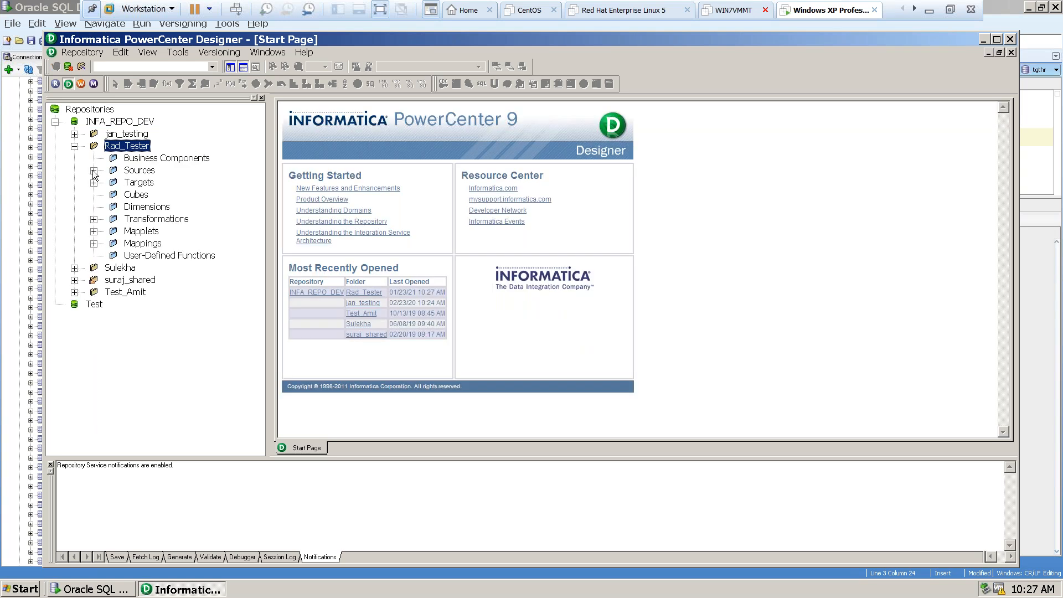
Look through the conn_tgthr_oracle sources and the target definitions in the Rad_Tester folder.
left_click(94, 171)
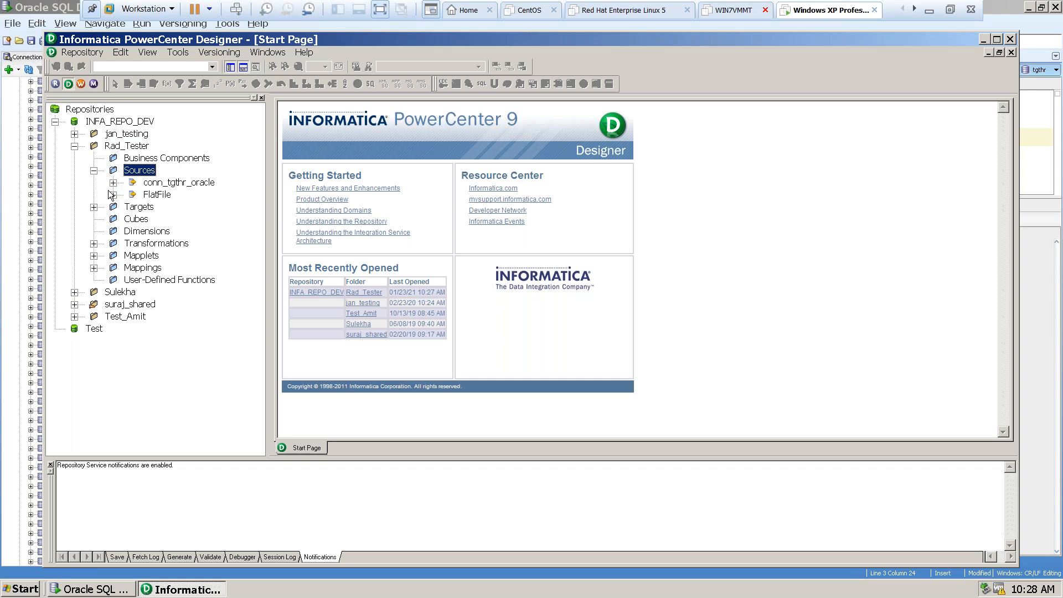
left_click(113, 183)
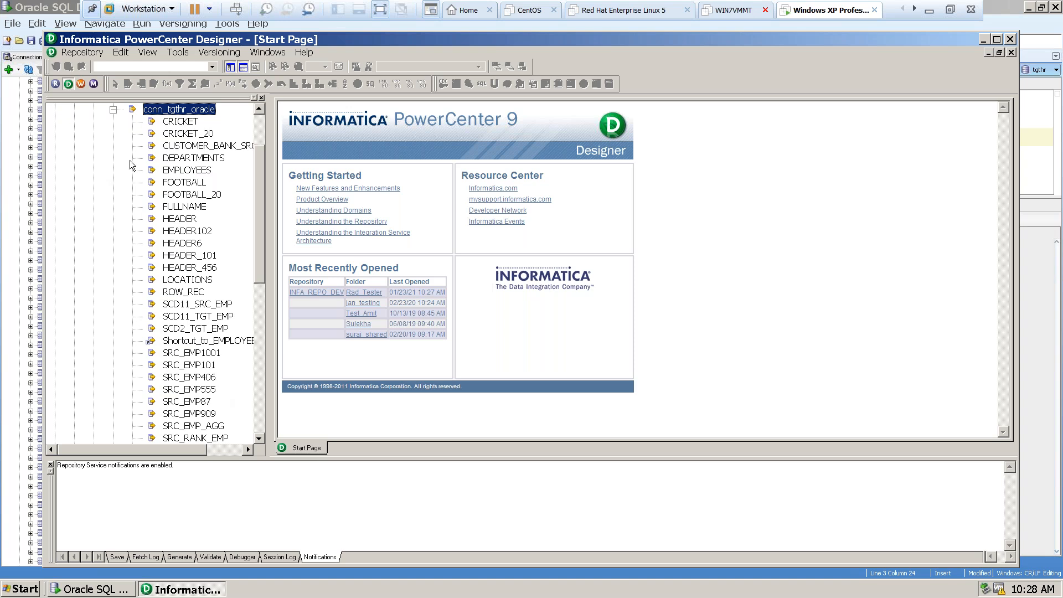
left_click(114, 109)
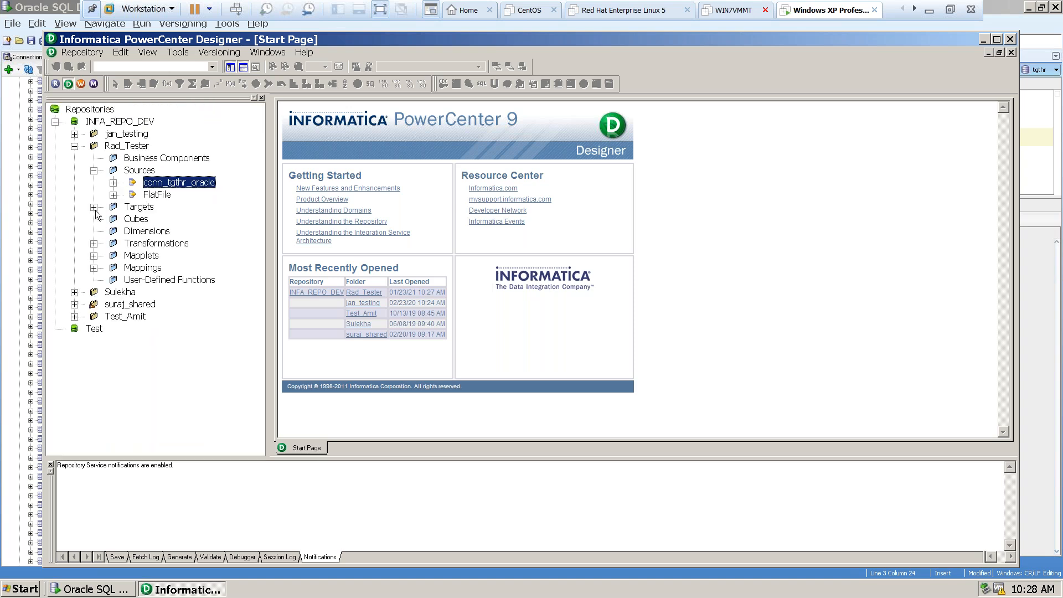
left_click(94, 207)
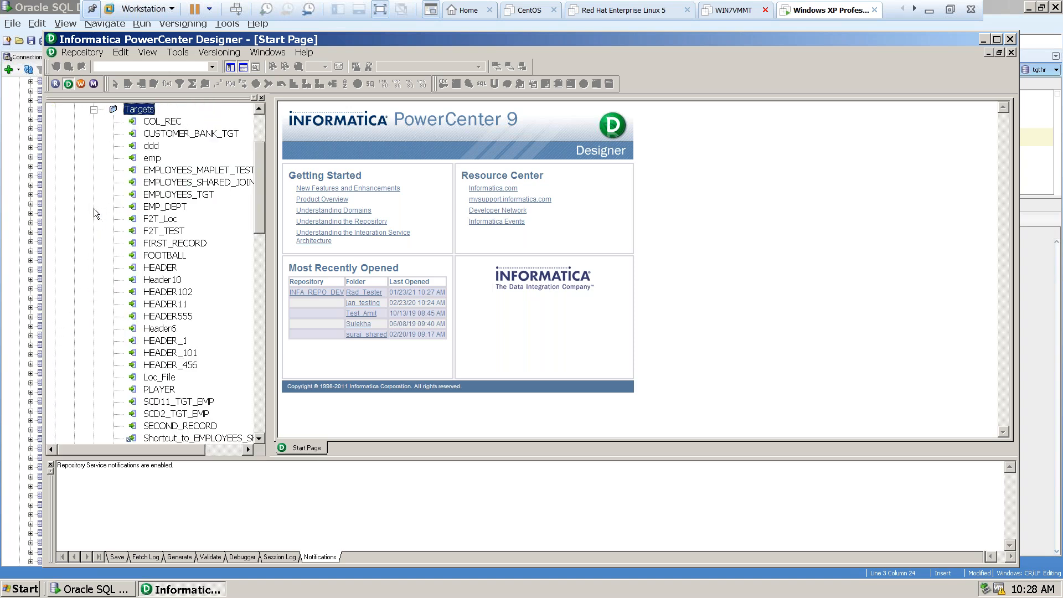
left_click(93, 110)
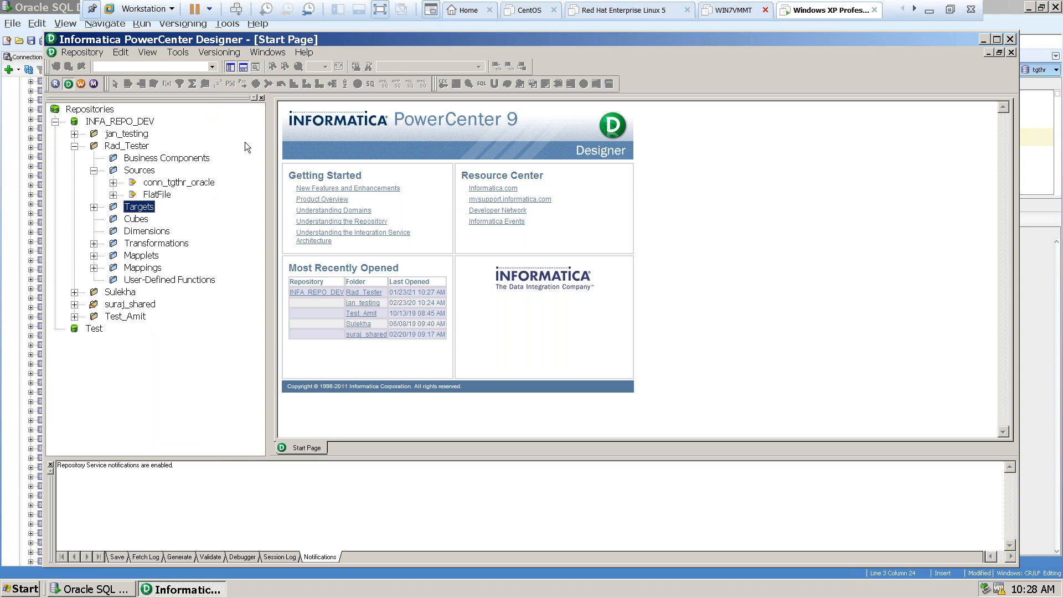
Preview the data of SRC_EMP87 in the Source Analyzer, connecting with username tgthr and the account password, and close the preview.
left_click(185, 53)
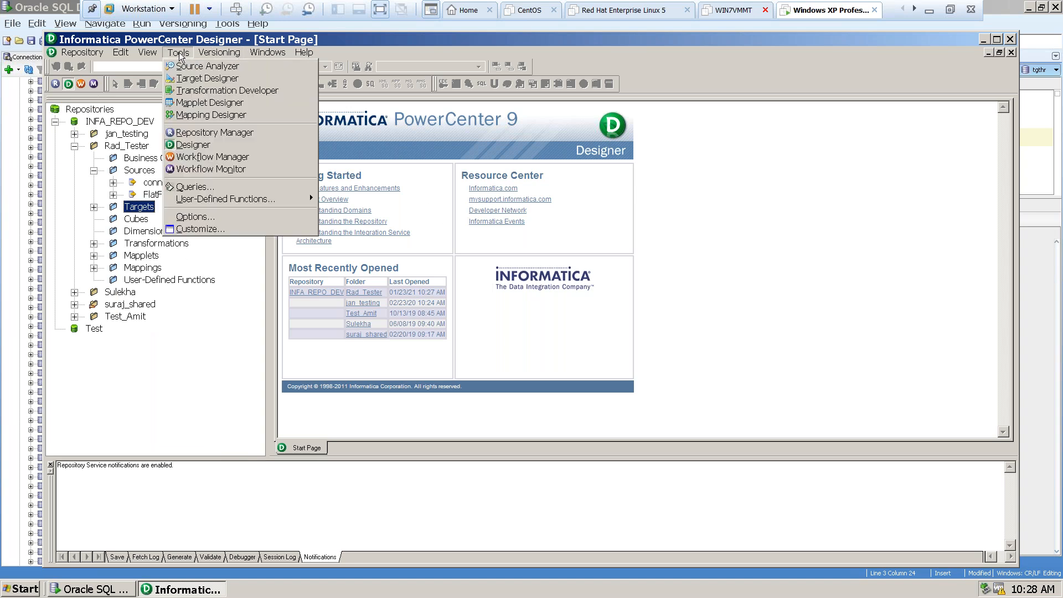
left_click(187, 64)
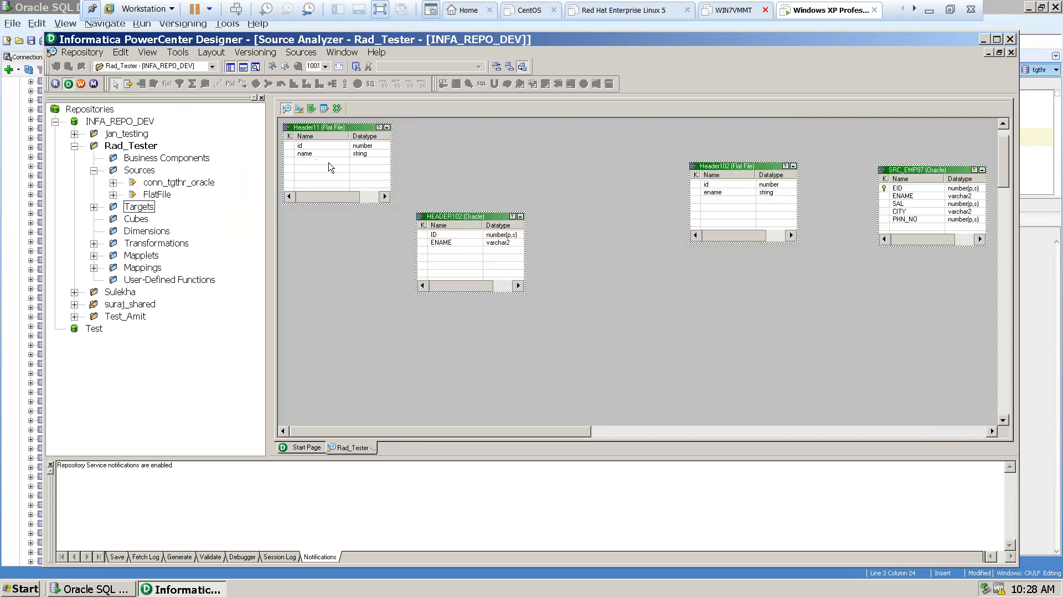
right_click(908, 172)
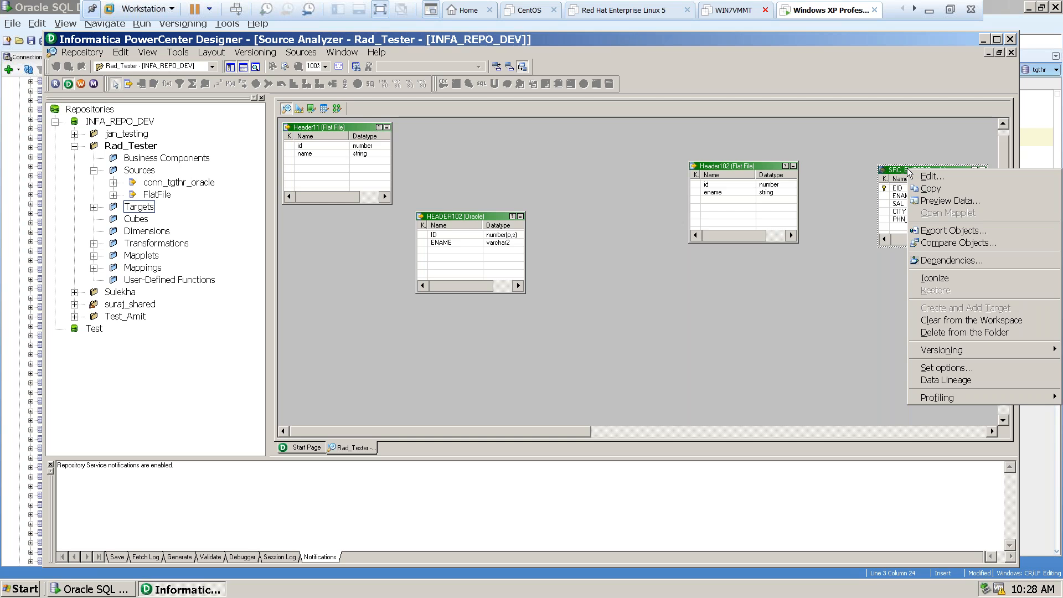
left_click(931, 200)
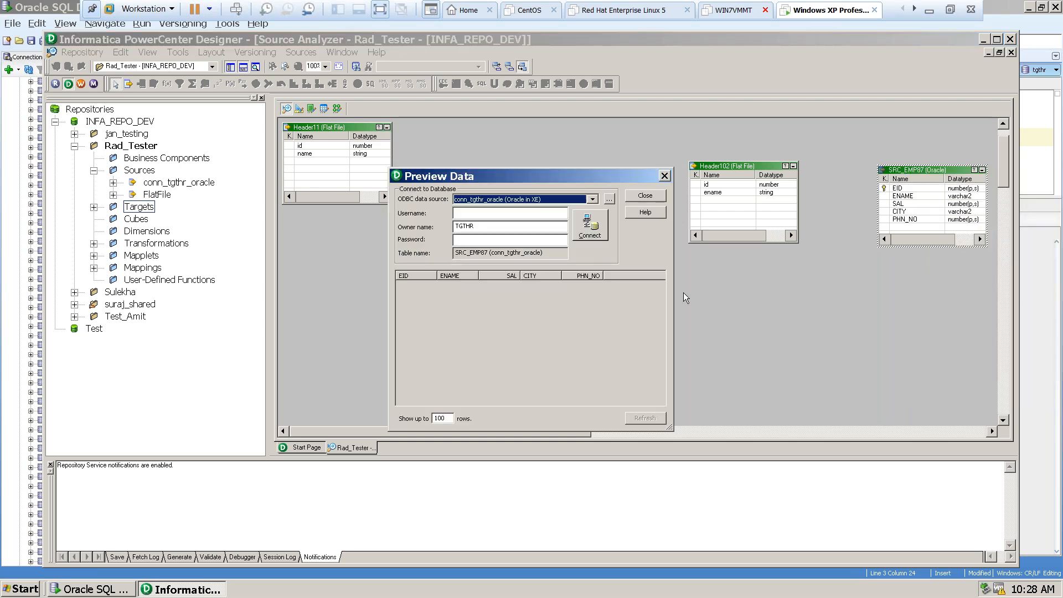
left_click(470, 212)
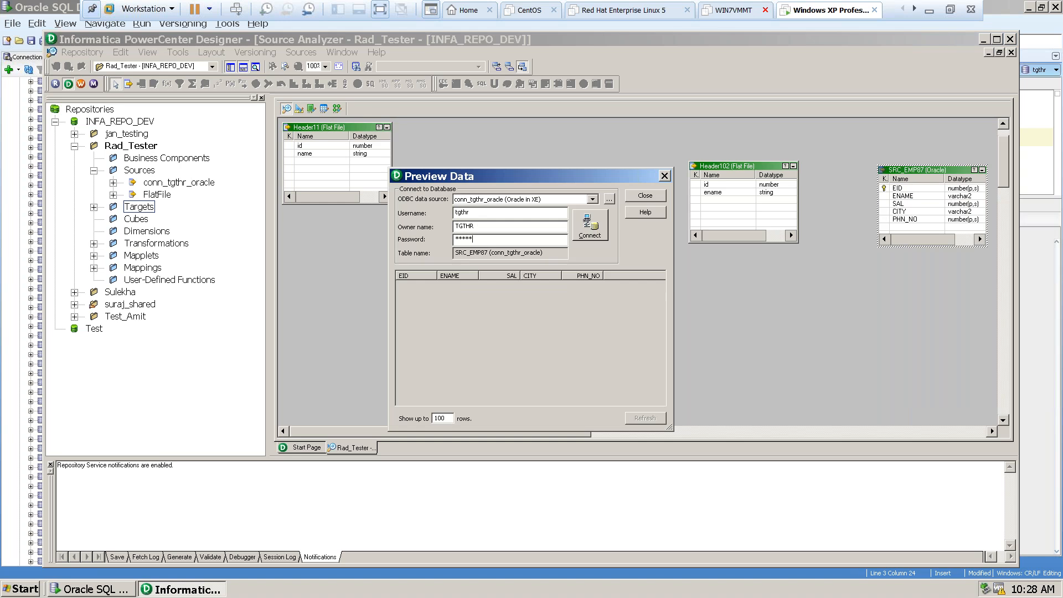
left_click(585, 226)
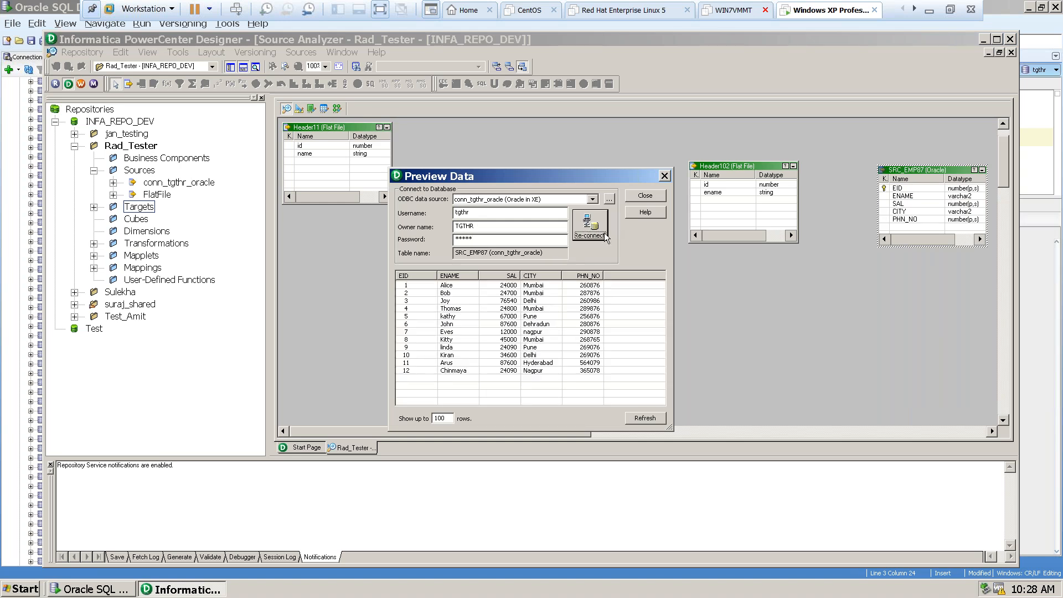
left_click(599, 370)
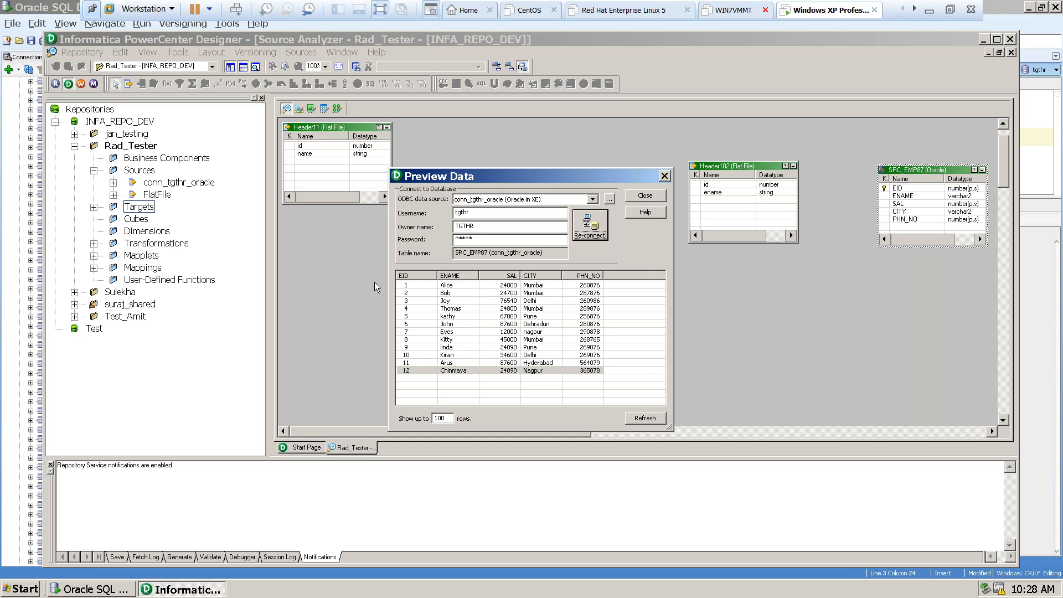
left_click(295, 108)
left_click(648, 197)
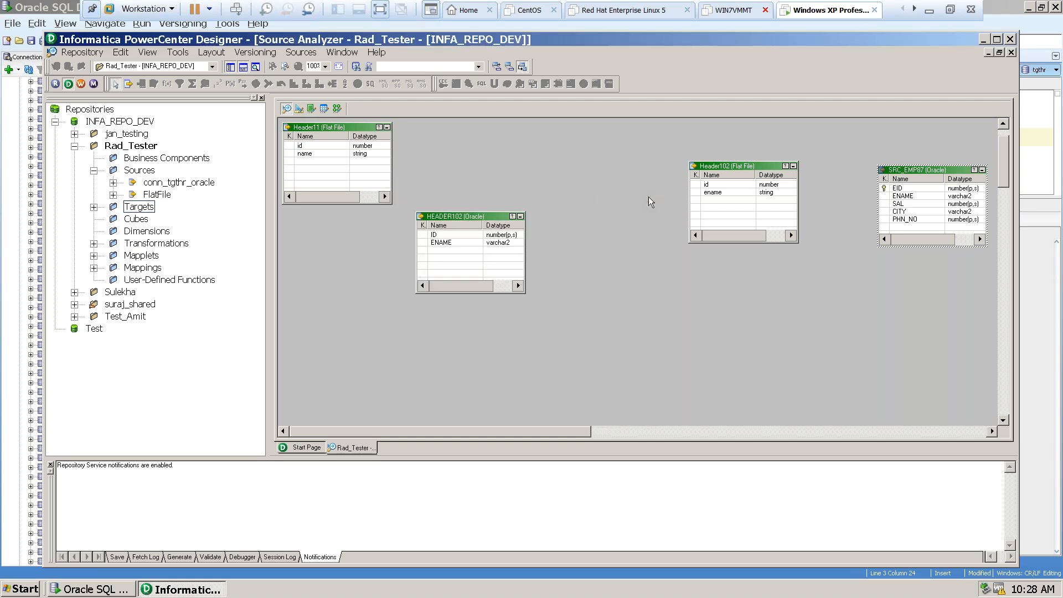
Preview the data of TGT_EMP87 in the Target Designer, connecting with username tgthr and the account password, and close the preview.
left_click(298, 109)
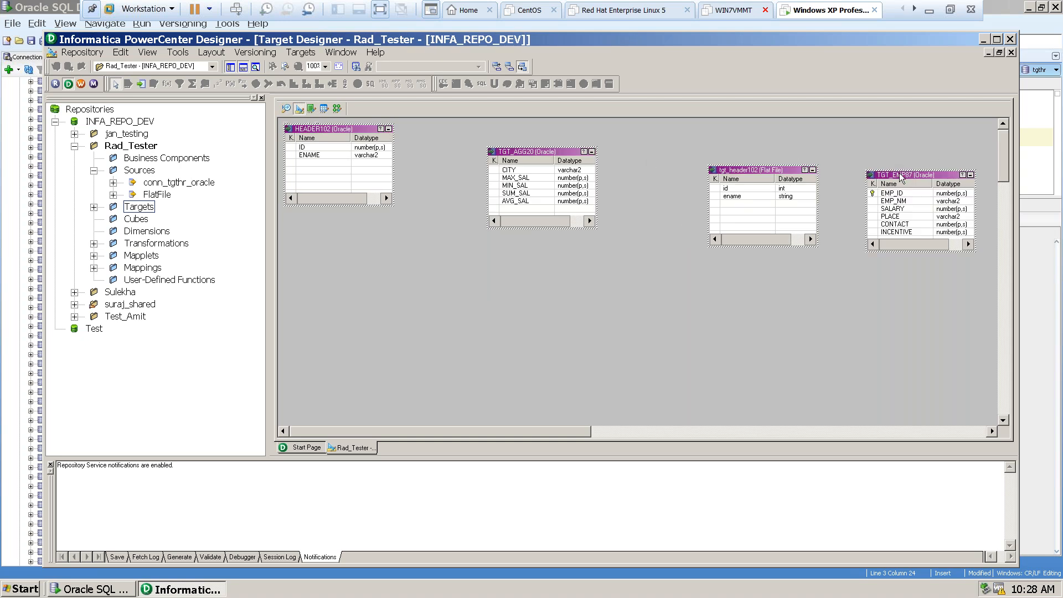
right_click(900, 177)
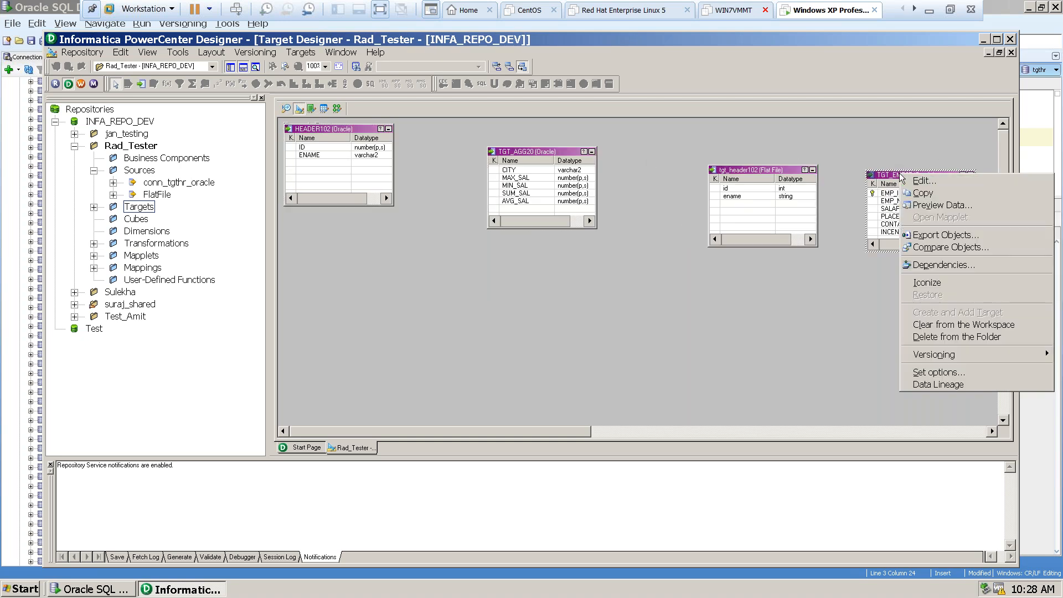
left_click(930, 206)
left_click(475, 240)
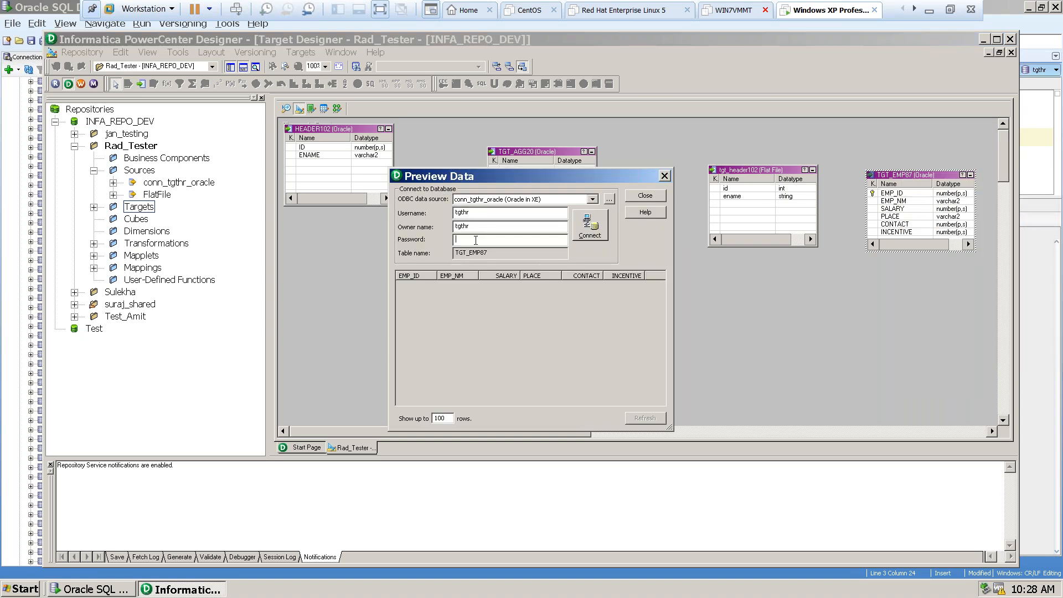
type("tgthr")
left_click(602, 229)
left_click(640, 319)
left_click(426, 286)
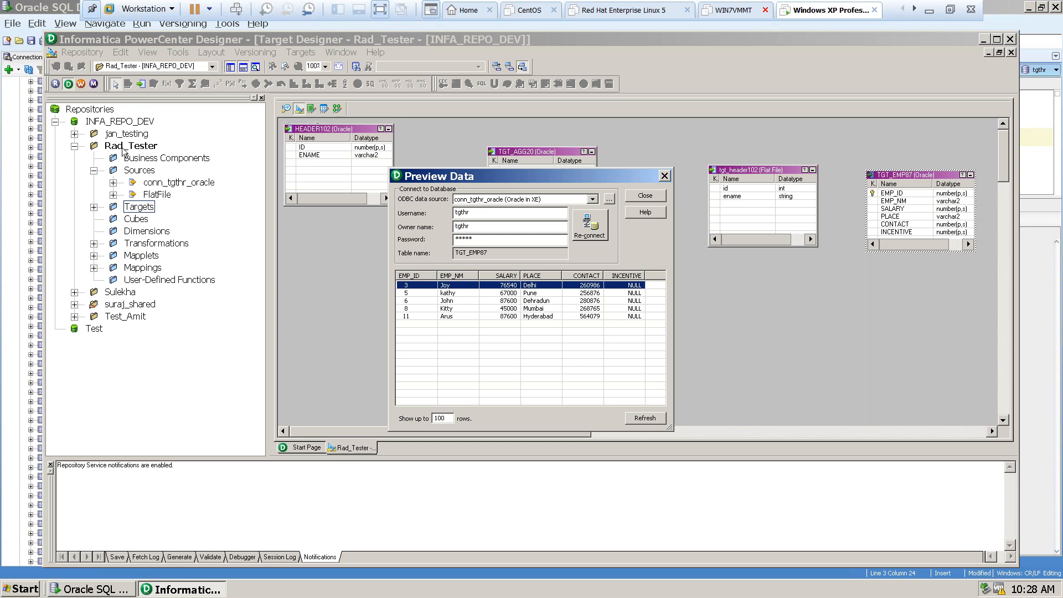
left_click(641, 196)
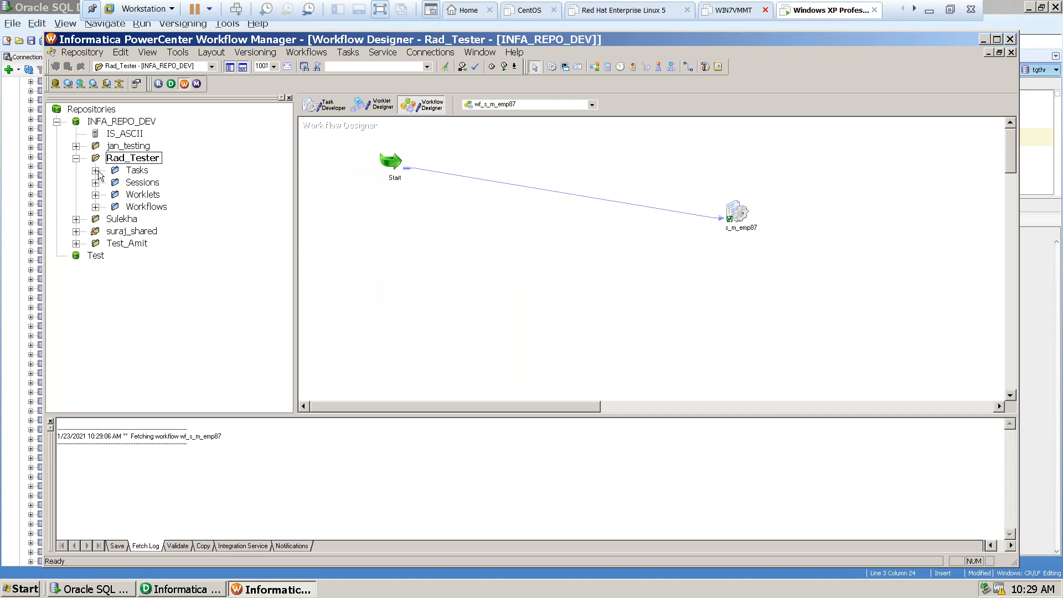
Locate the s_m_emp87 session among the sessions of the Rad_Tester folder.
left_click(96, 170)
left_click(95, 170)
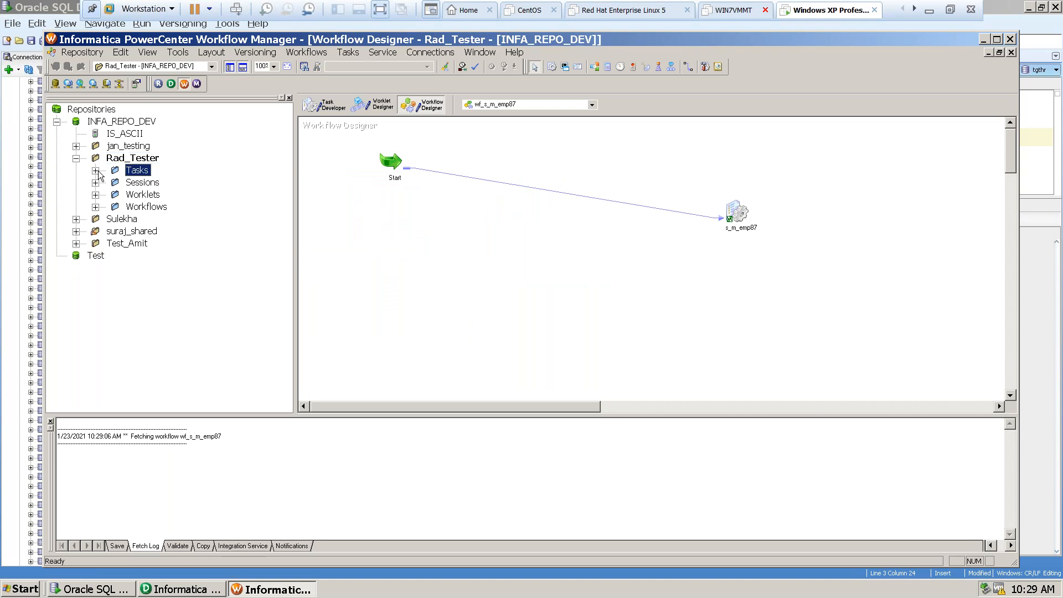
left_click(95, 183)
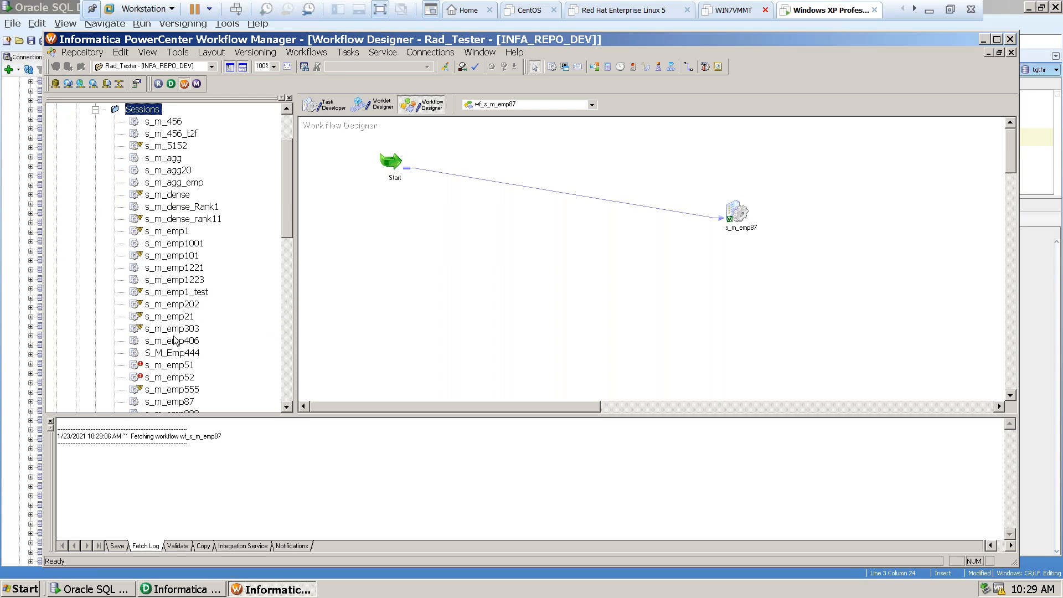
left_click(162, 404)
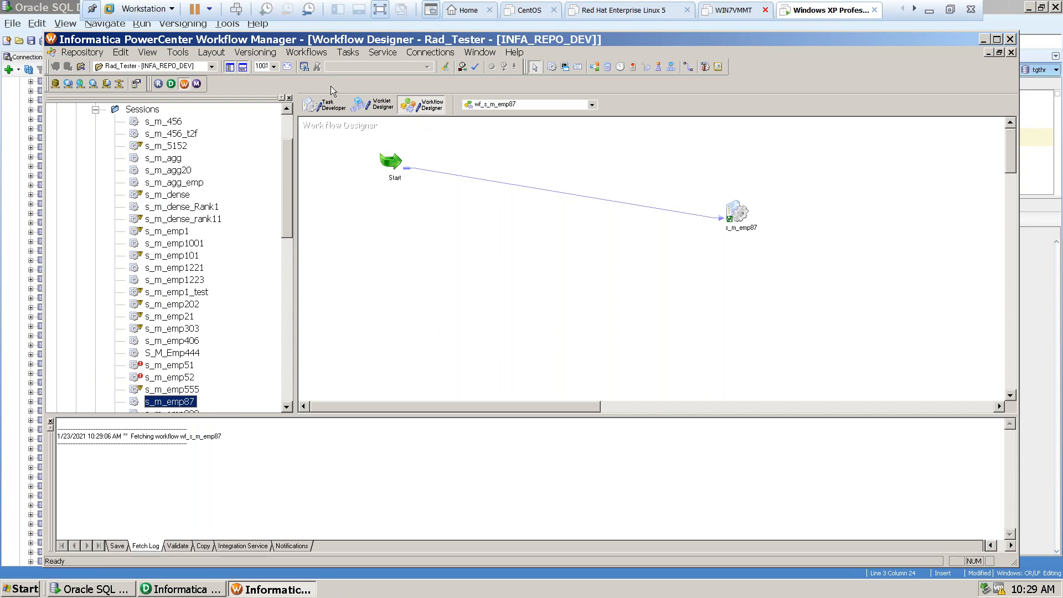
View the s_m_emp87 session in the Task Developer and its instance in the wf_s_m_emp87 workflow.
left_click(332, 105)
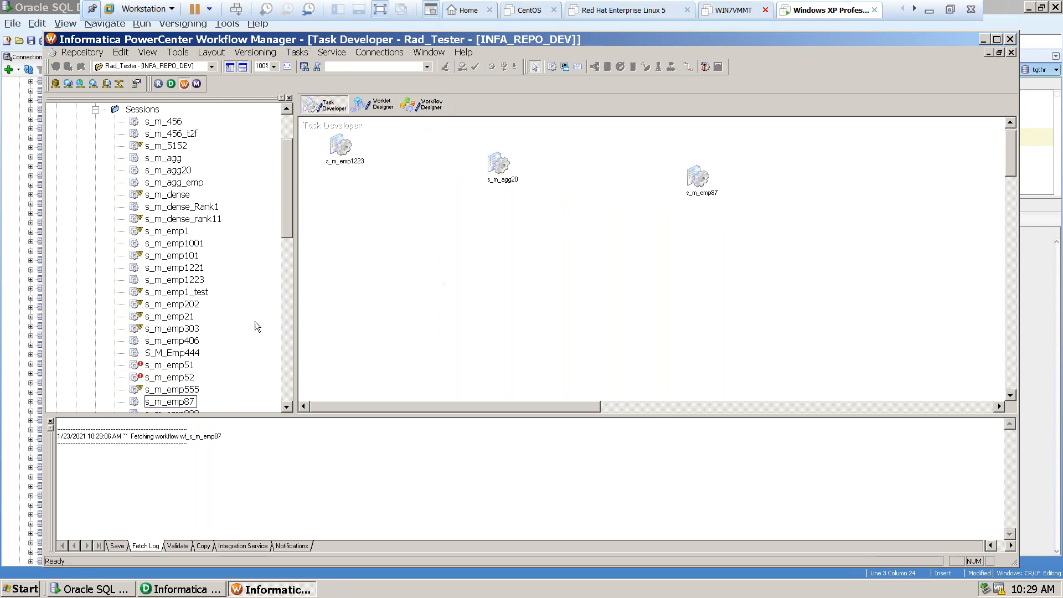
left_click(430, 106)
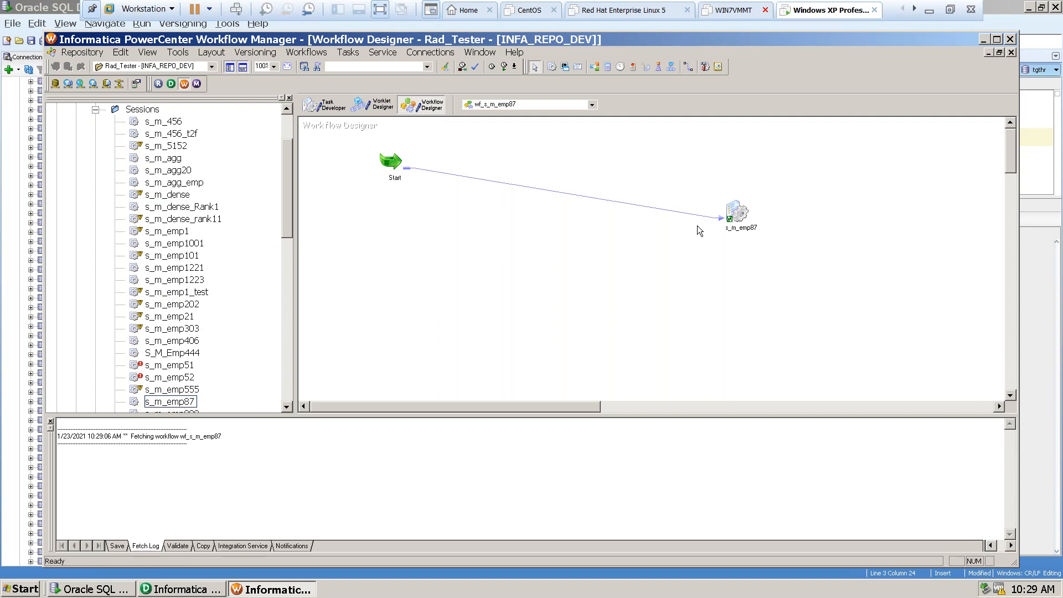
left_click(158, 401)
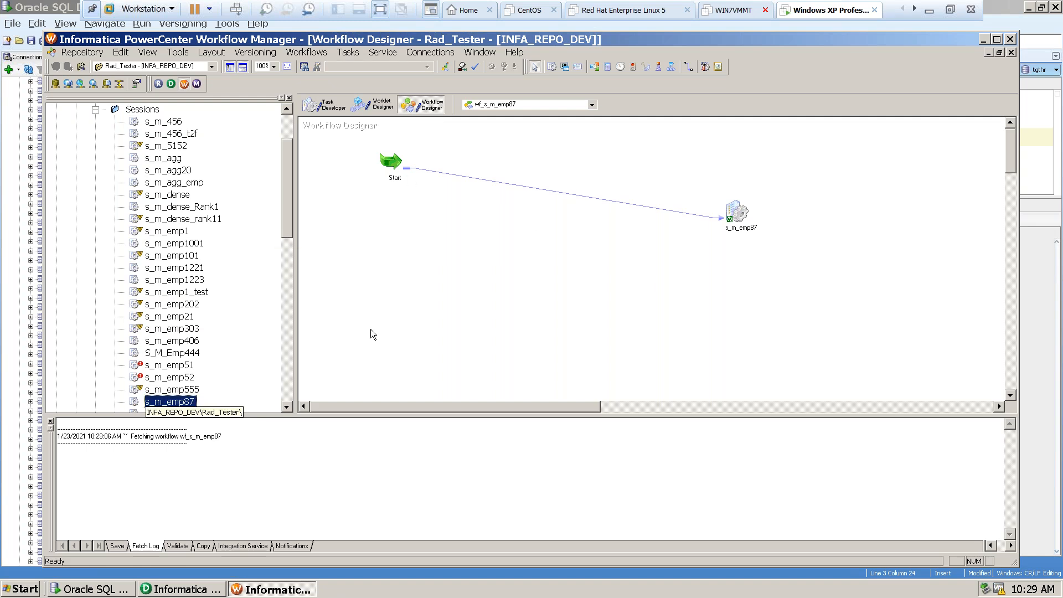
left_click(736, 216)
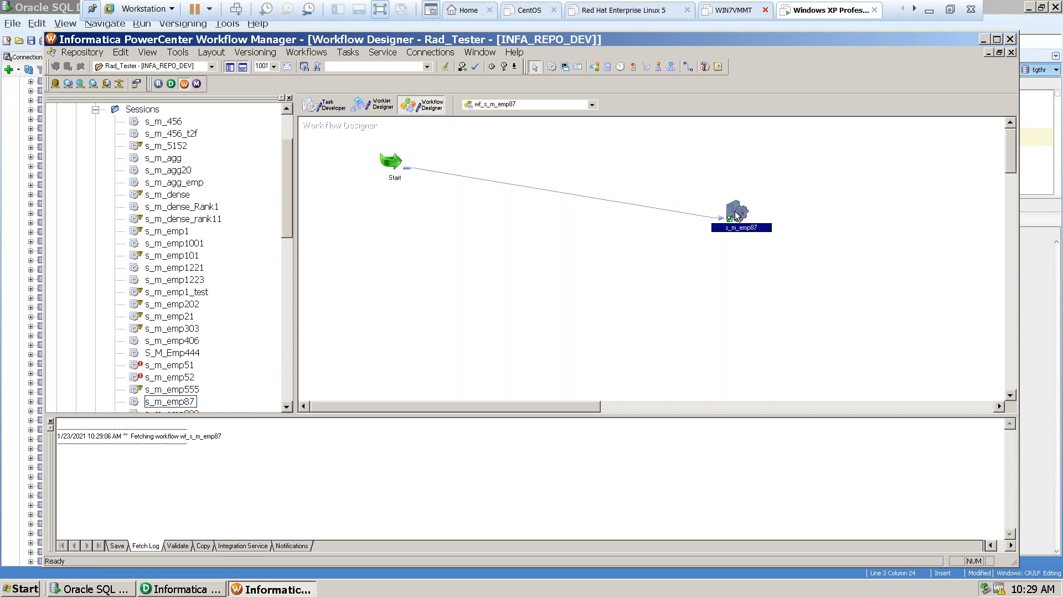
Review the source, target and filter settings in the mapping of the reusable s_m_emp87 session in the Task Developer, and close it unchanged.
left_click(326, 106)
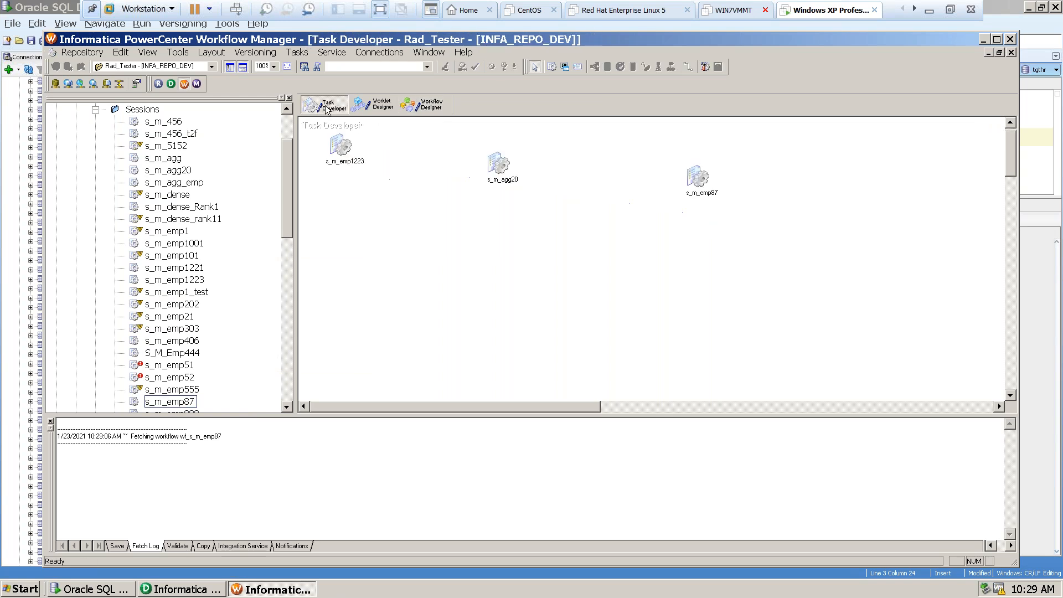
double_click(698, 186)
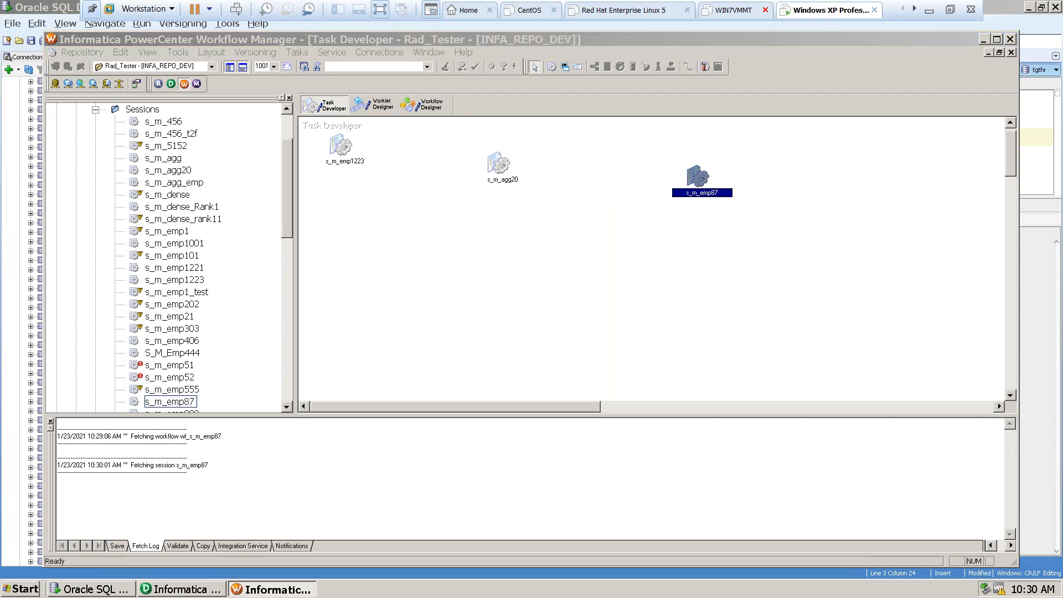
left_click(320, 70)
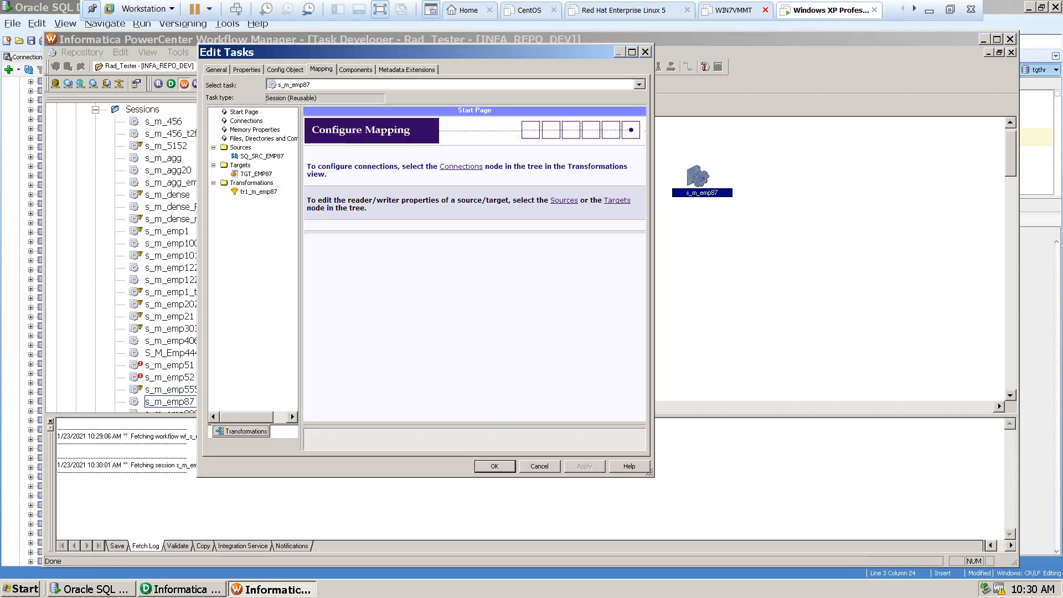
left_click(244, 156)
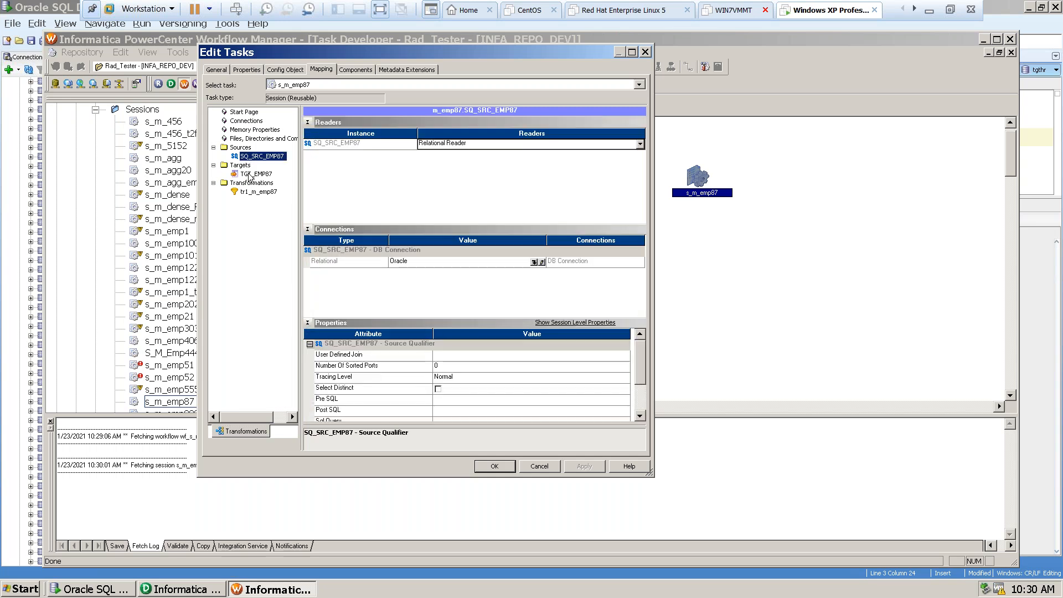
left_click(256, 174)
left_click(257, 191)
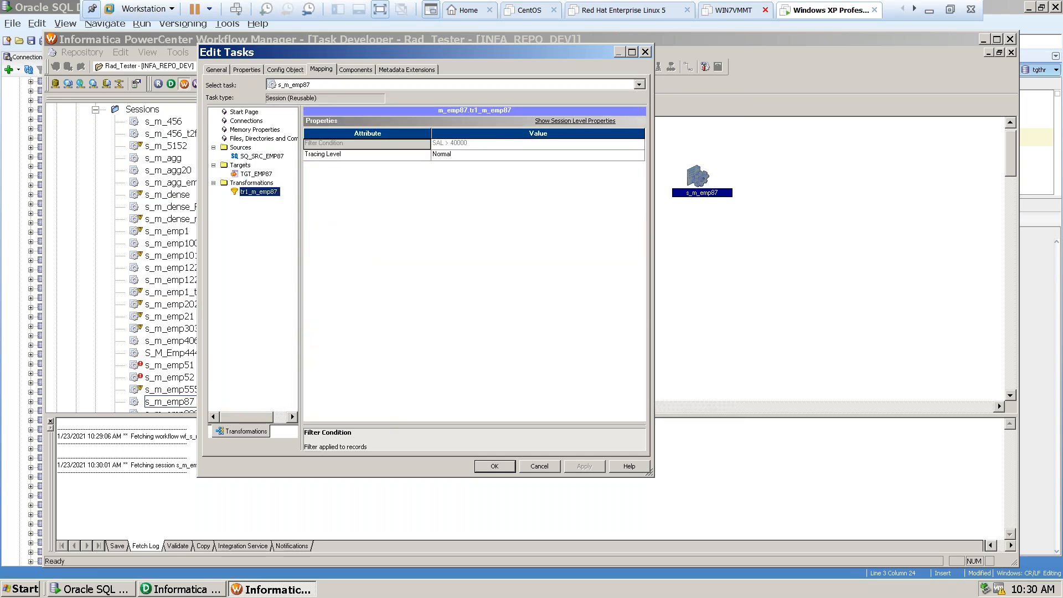
left_click(250, 156)
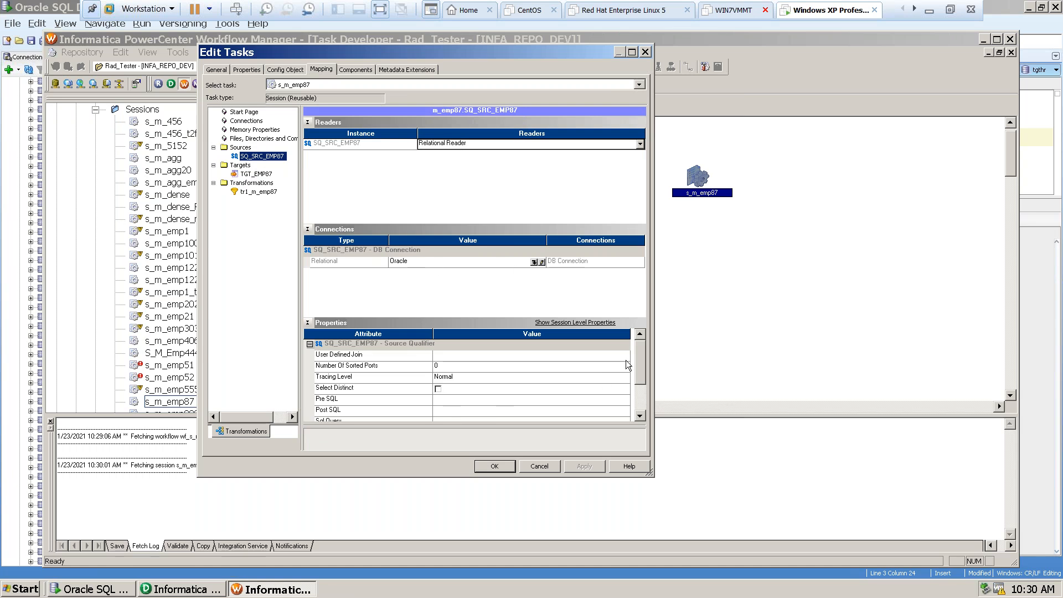
left_click(542, 466)
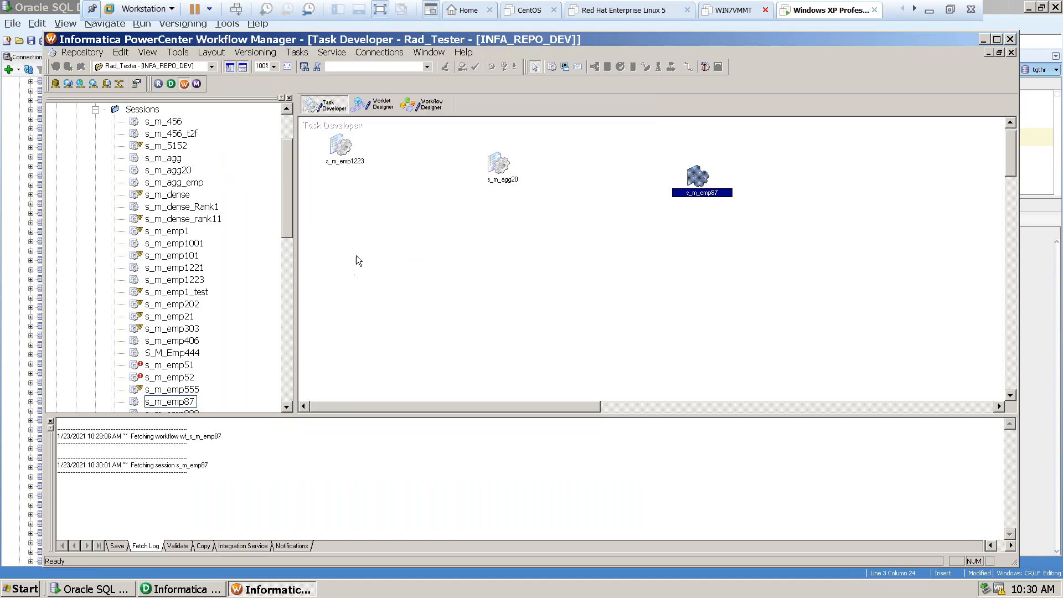
Examine TGT_EMP87's target load type and truncate target table option in the reusable s_m_emp87 session, and close it discarding changes.
double_click(711, 180)
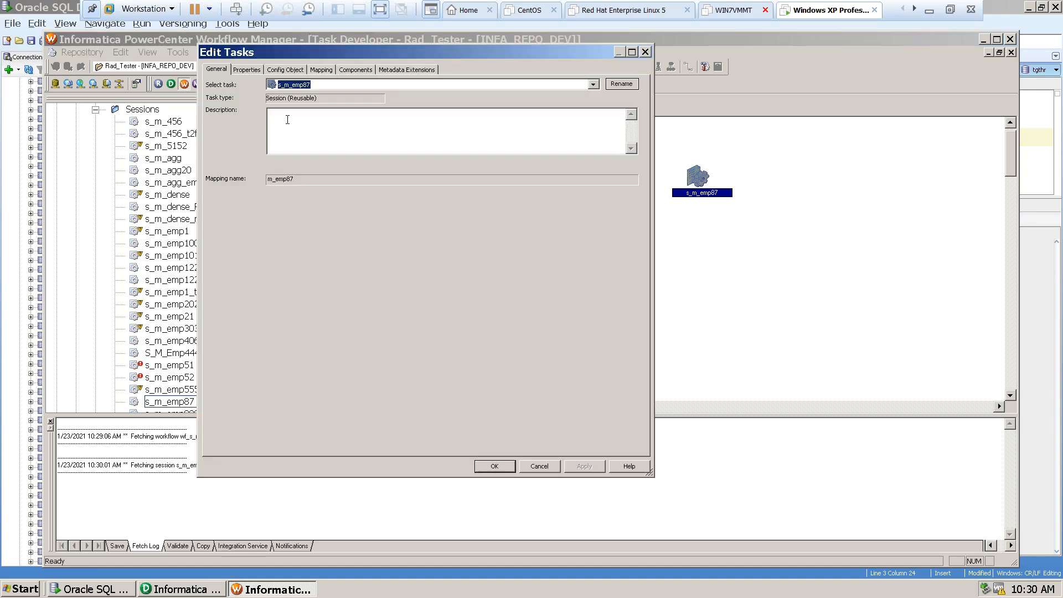
left_click(321, 69)
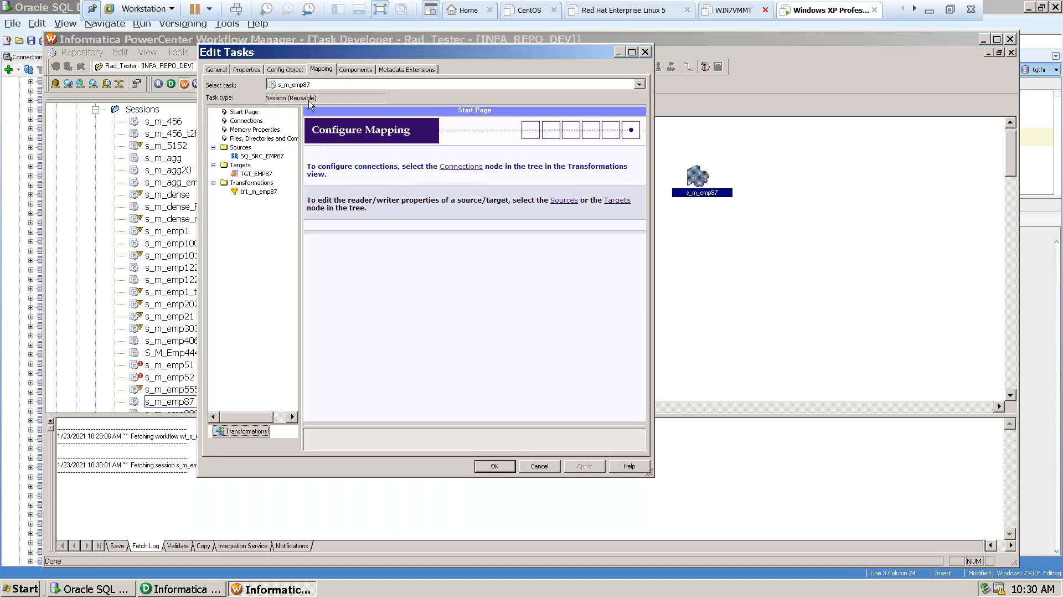
left_click(255, 174)
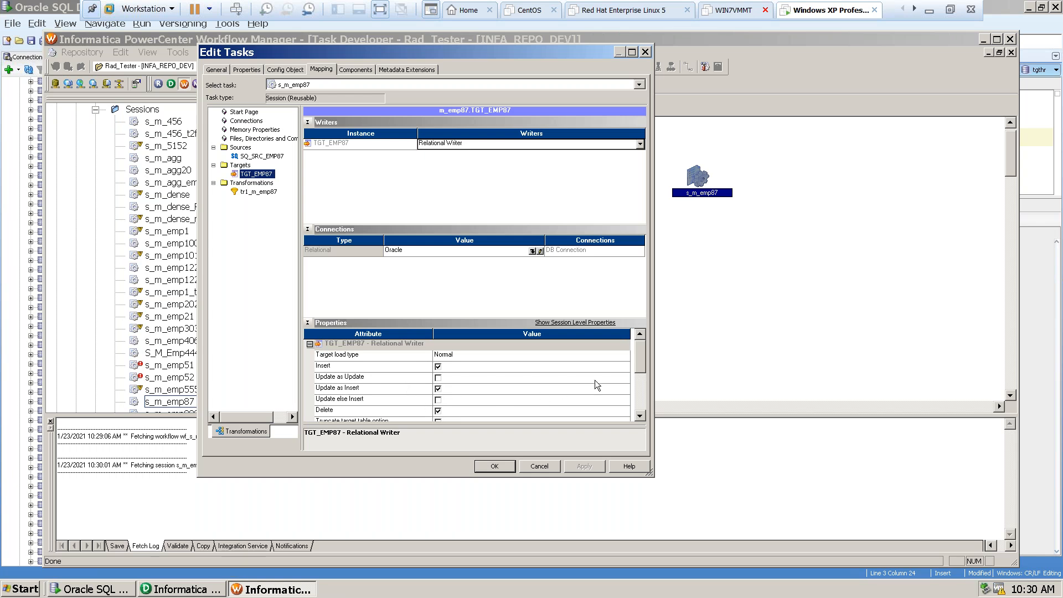
mouse_move(640, 363)
left_mouse_down()
mouse_move(641, 378)
mouse_move(641, 363)
left_mouse_up()
left_click(463, 357)
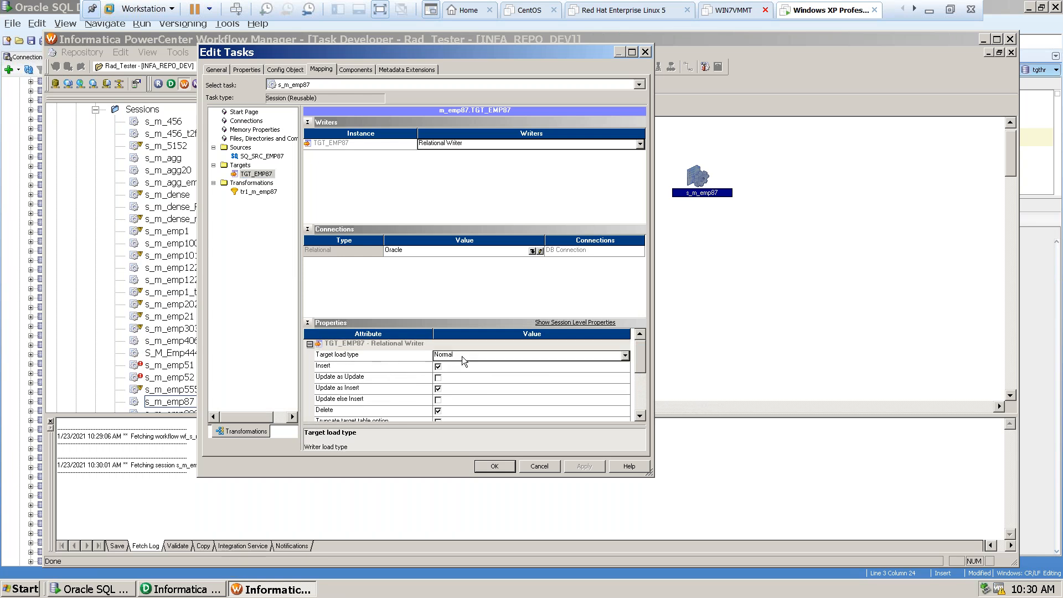
left_click(462, 358)
left_click(463, 366)
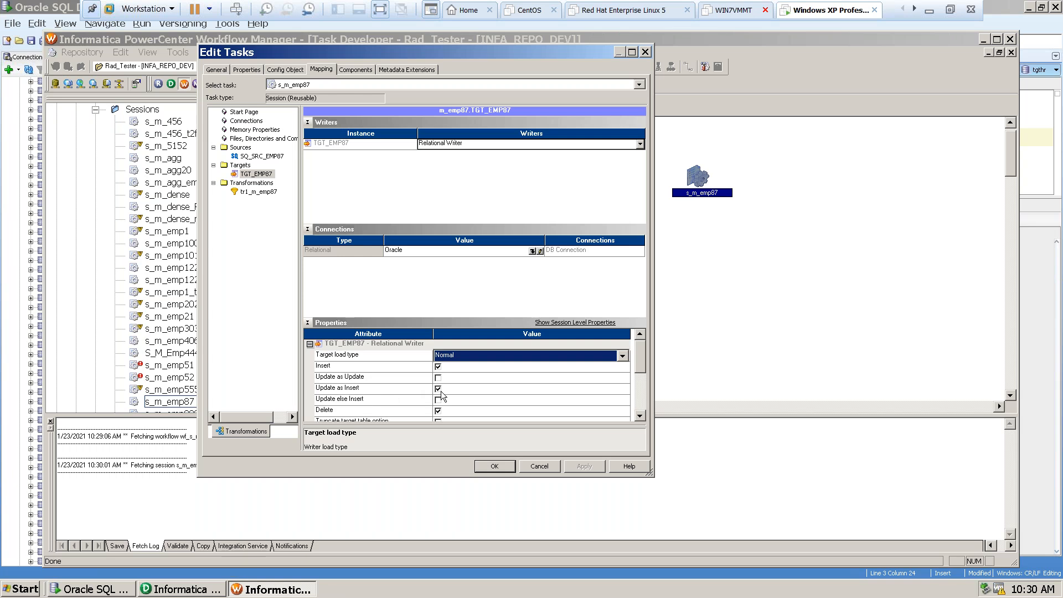
left_click(636, 418)
left_click(637, 418)
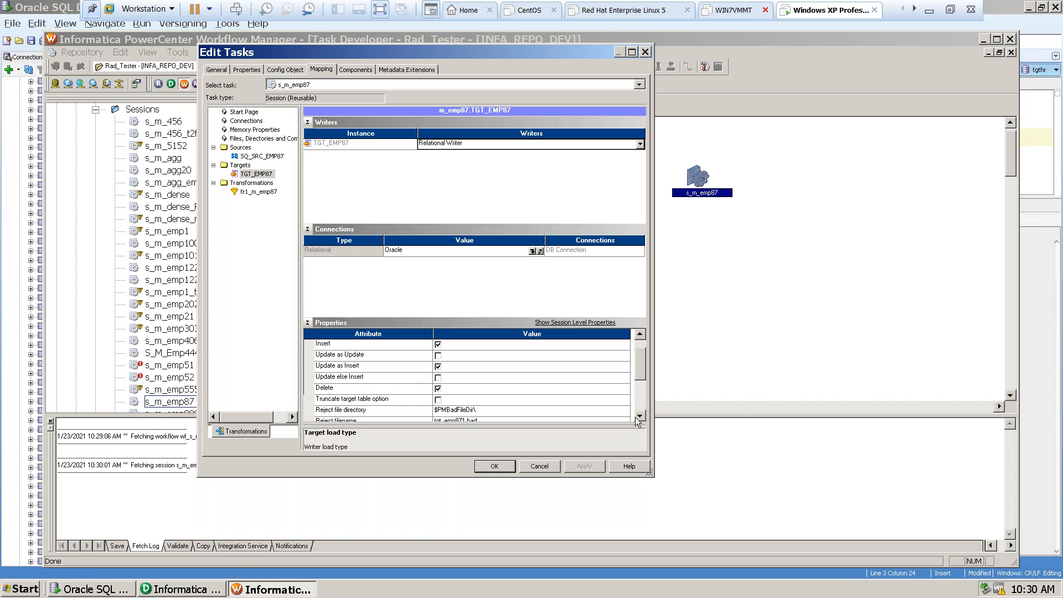
left_click(638, 418)
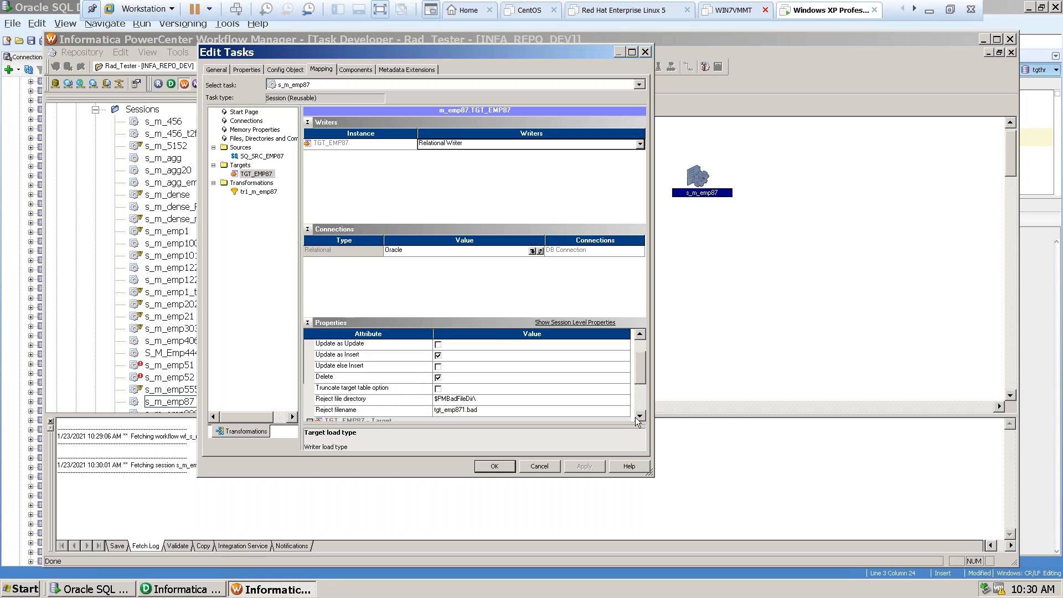
left_click(438, 390)
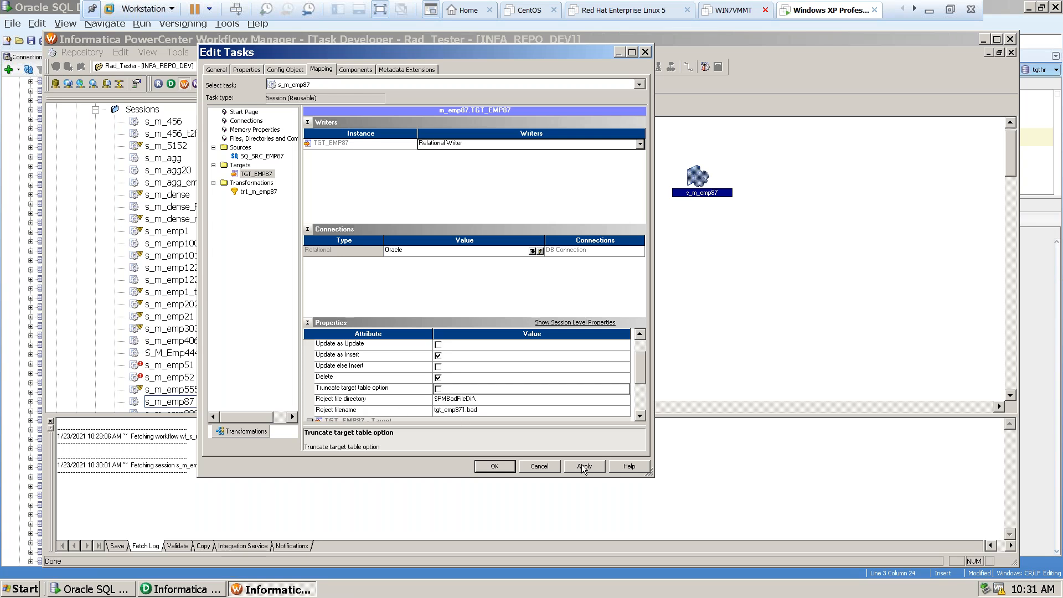
left_click(535, 471)
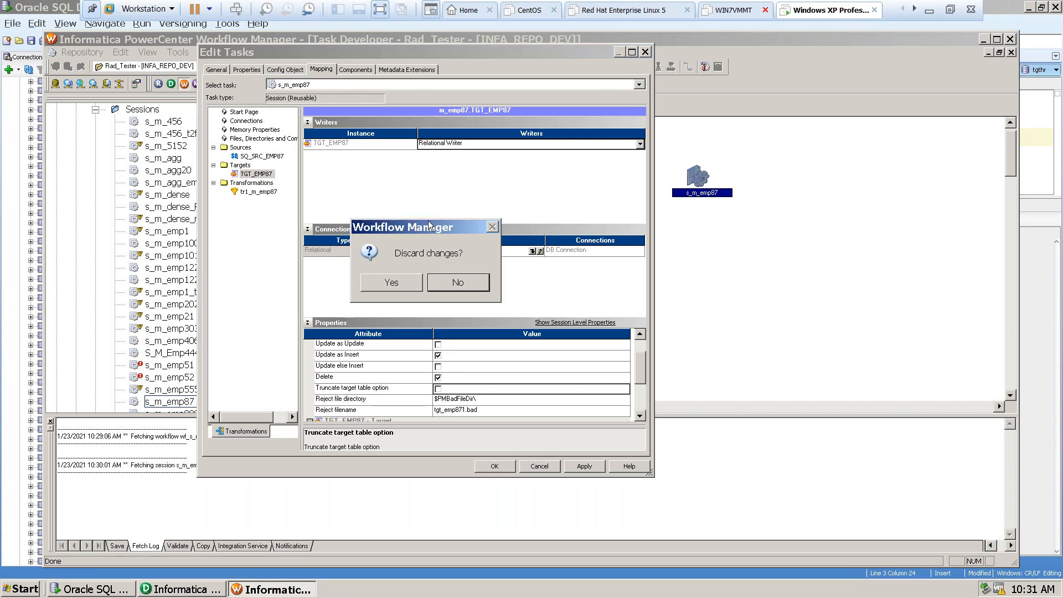
left_click(405, 287)
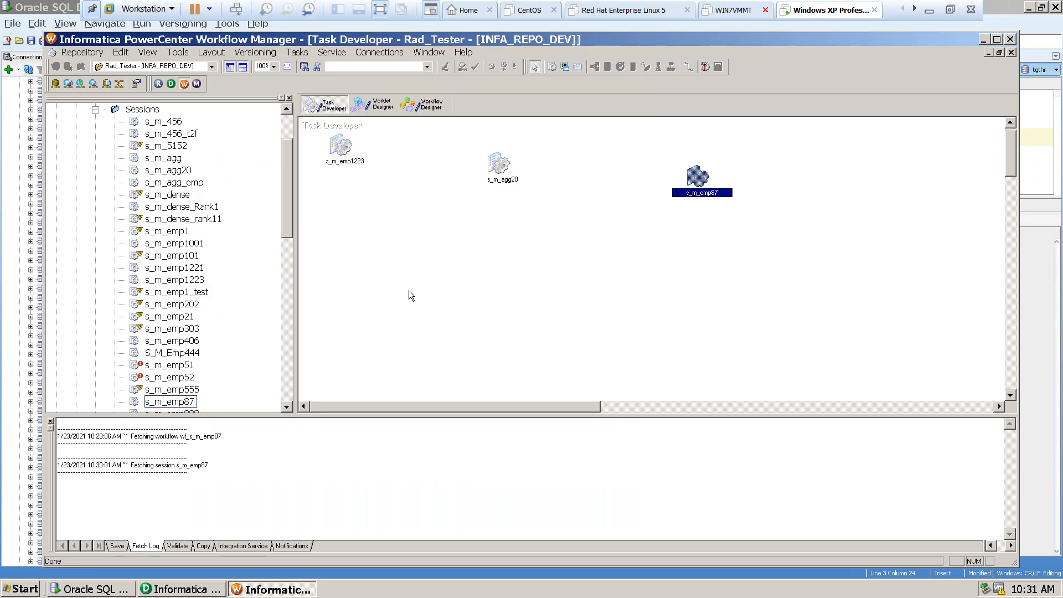
Review the source, target and filter settings of the s_m_emp87 session instance in the Workflow Designer, and close it.
left_click(421, 104)
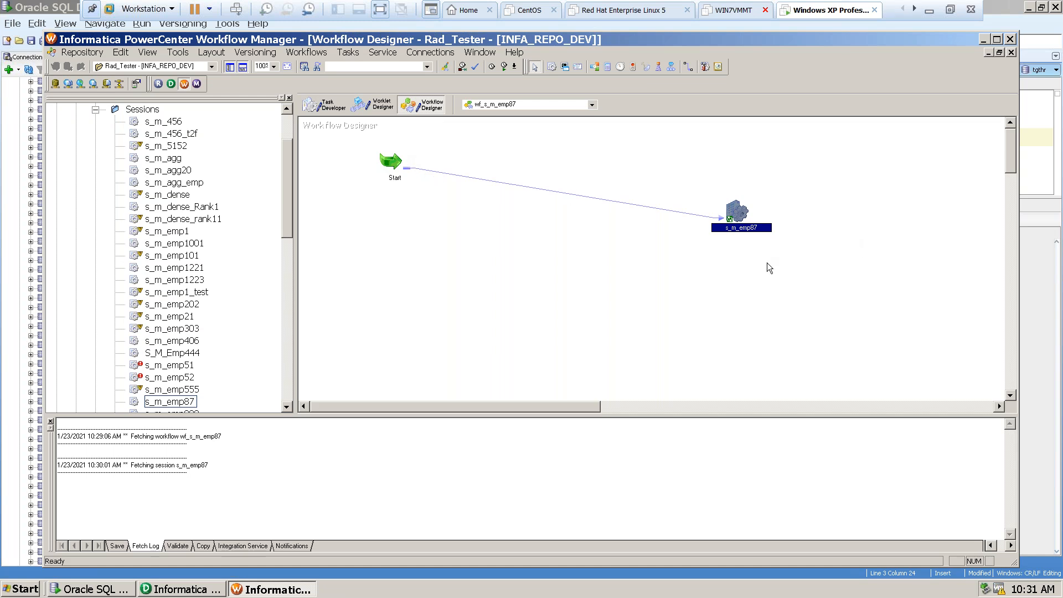
mouse_move(740, 217)
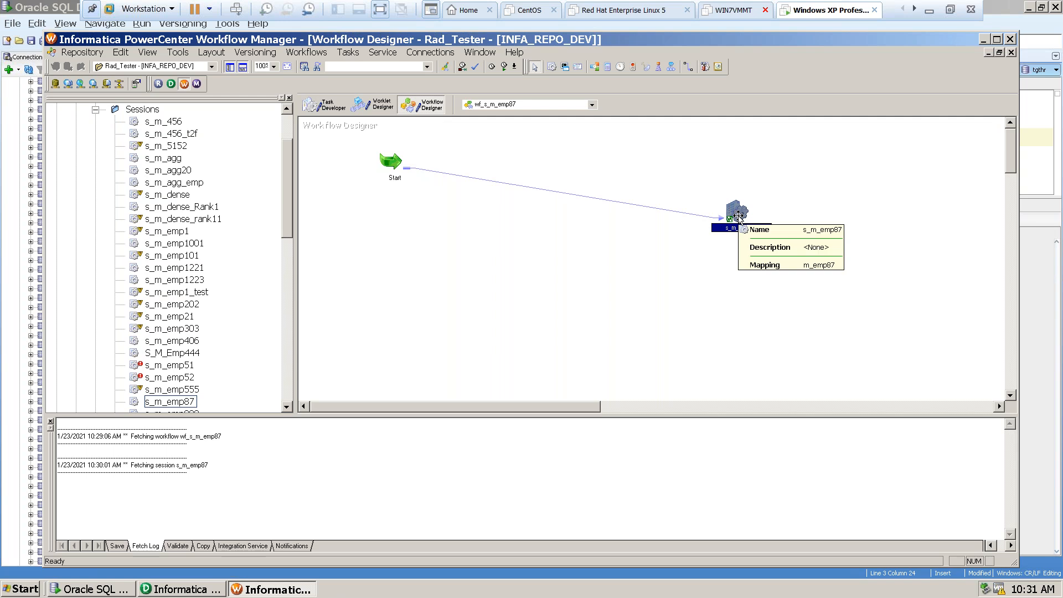
double_click(740, 217)
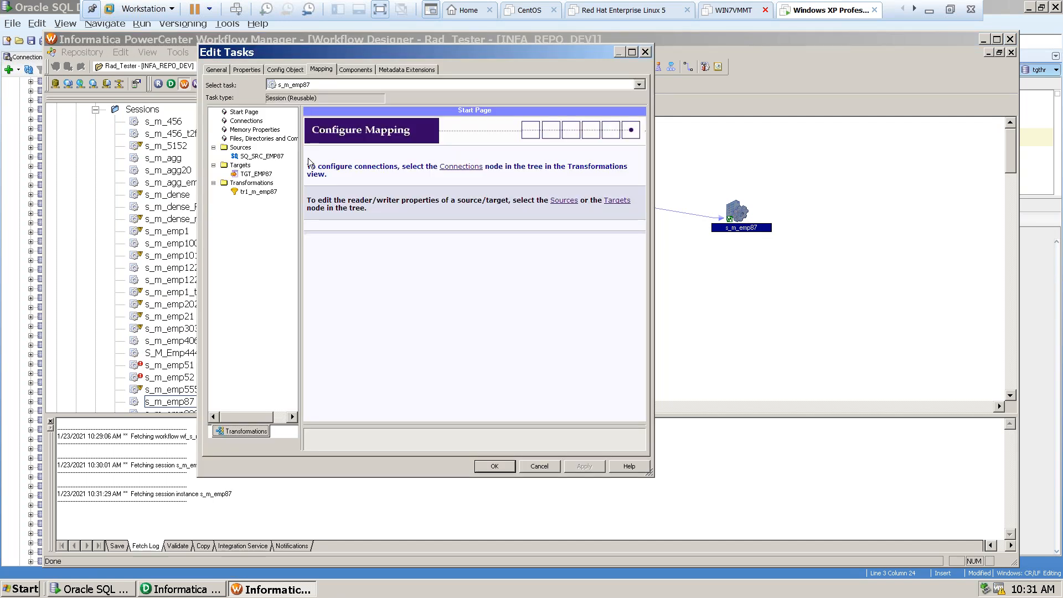
left_click(246, 156)
left_click(246, 175)
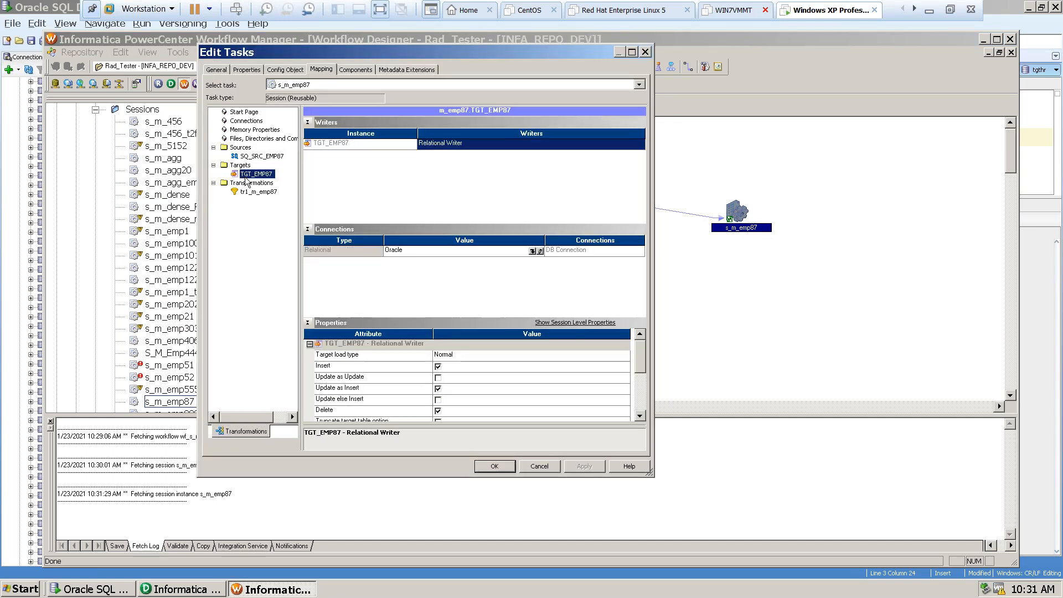
left_click(258, 191)
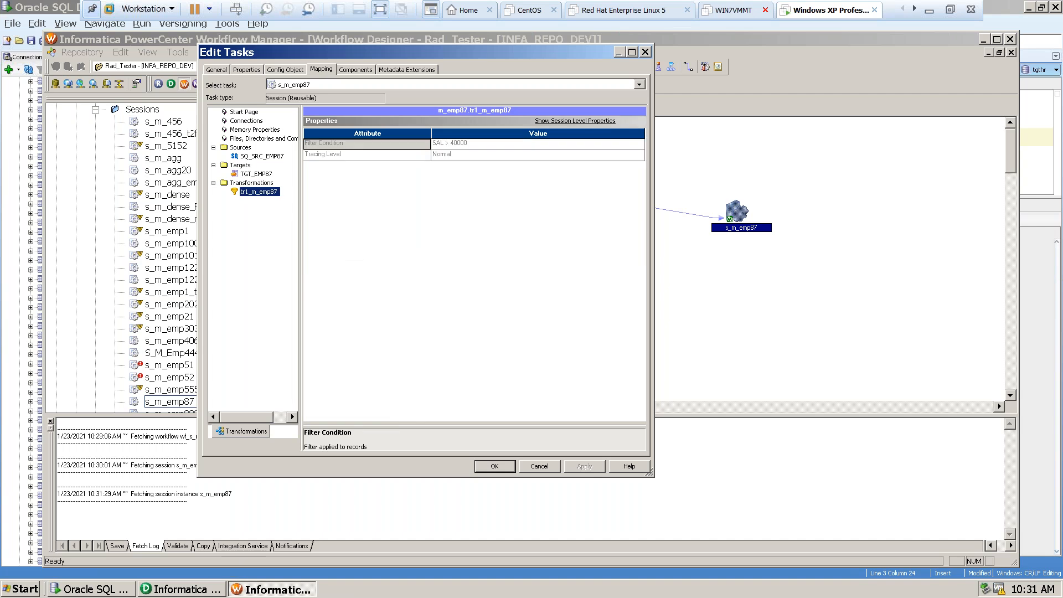
left_click(645, 53)
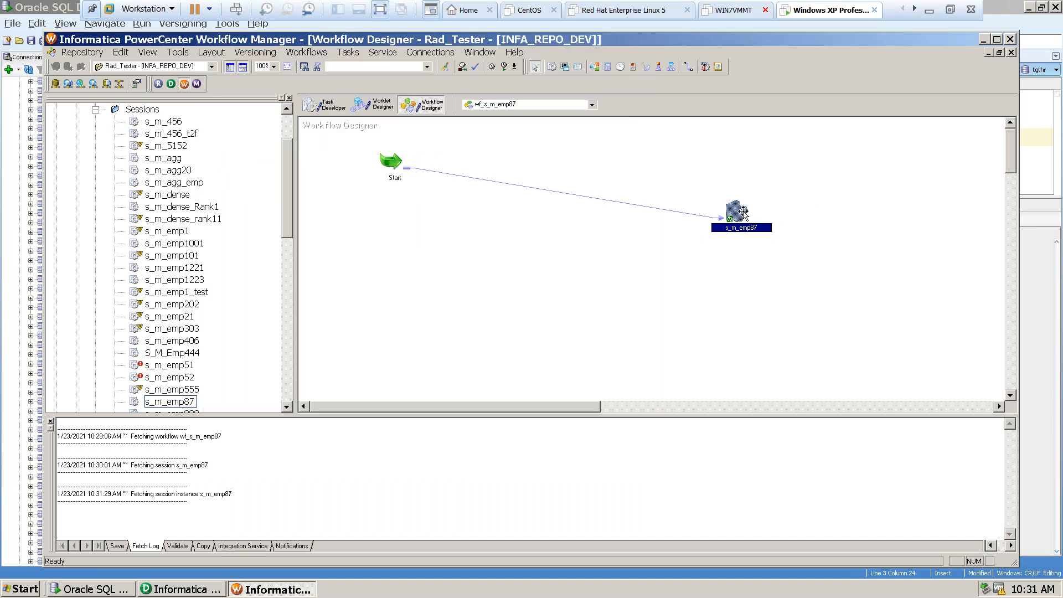
Validate the s_m_emp87 session instance in the workflow and review the validation output.
right_click(738, 213)
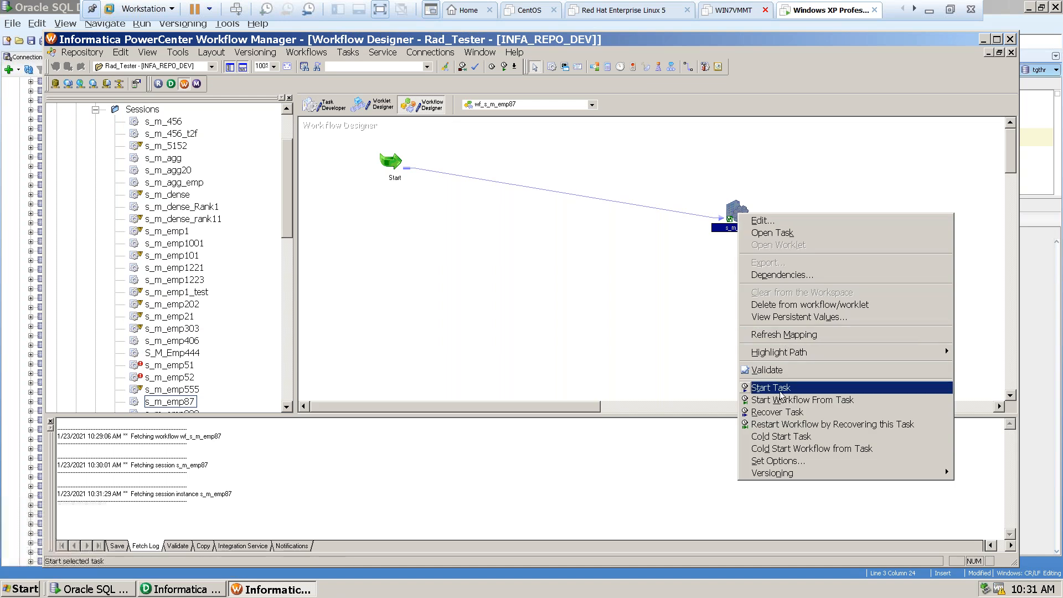
left_click(769, 369)
left_click(100, 460)
left_click_drag(121, 447, 114, 443)
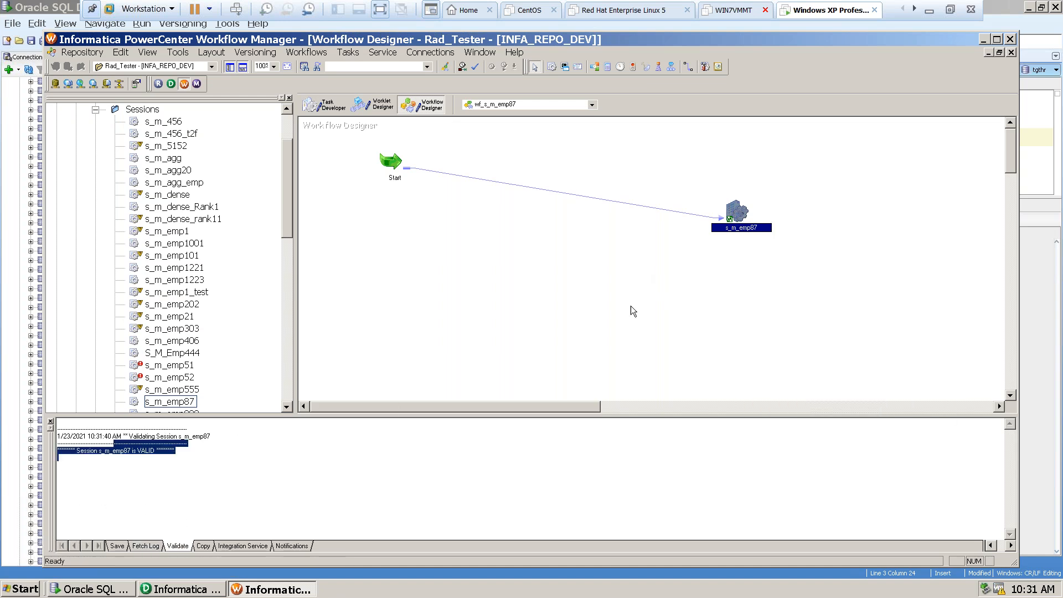
right_click(742, 212)
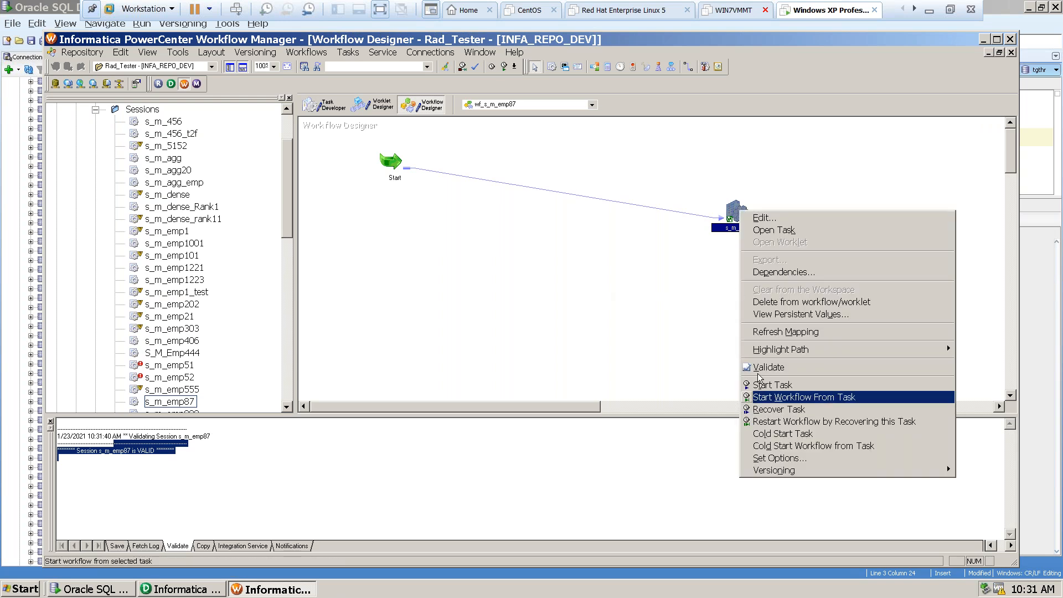
left_click(573, 275)
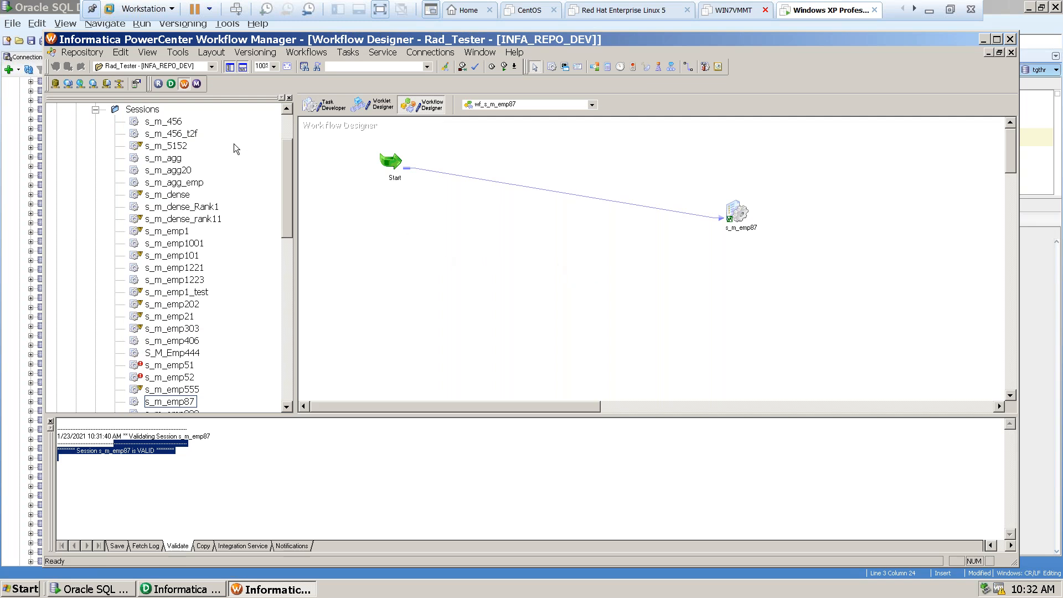
Switch to PowerCenter Designer and find the m_emp87 mapping among the Rad_Tester folder's mappings.
left_click(171, 84)
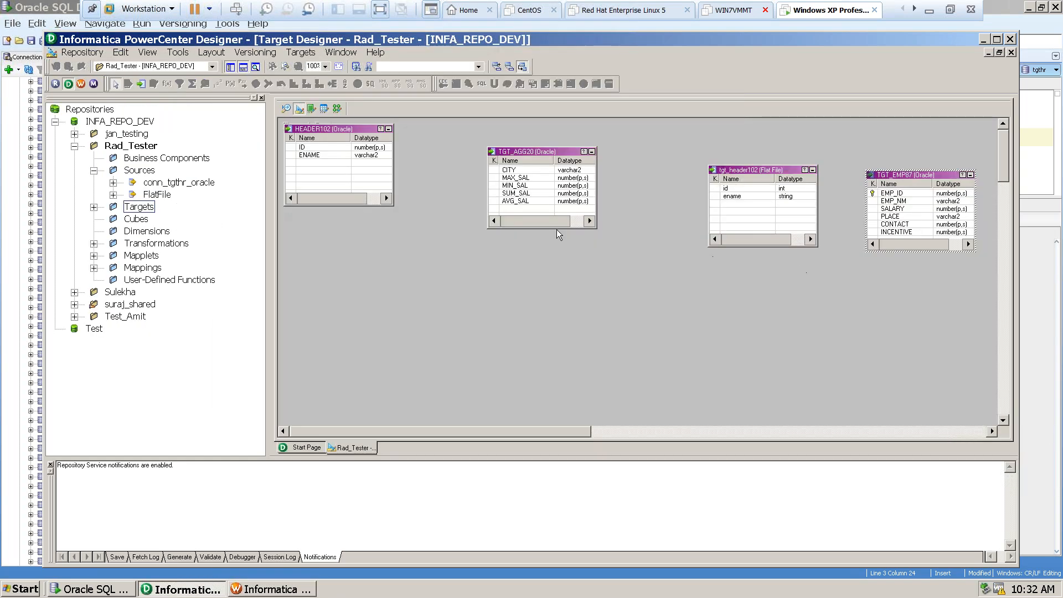
left_click(94, 268)
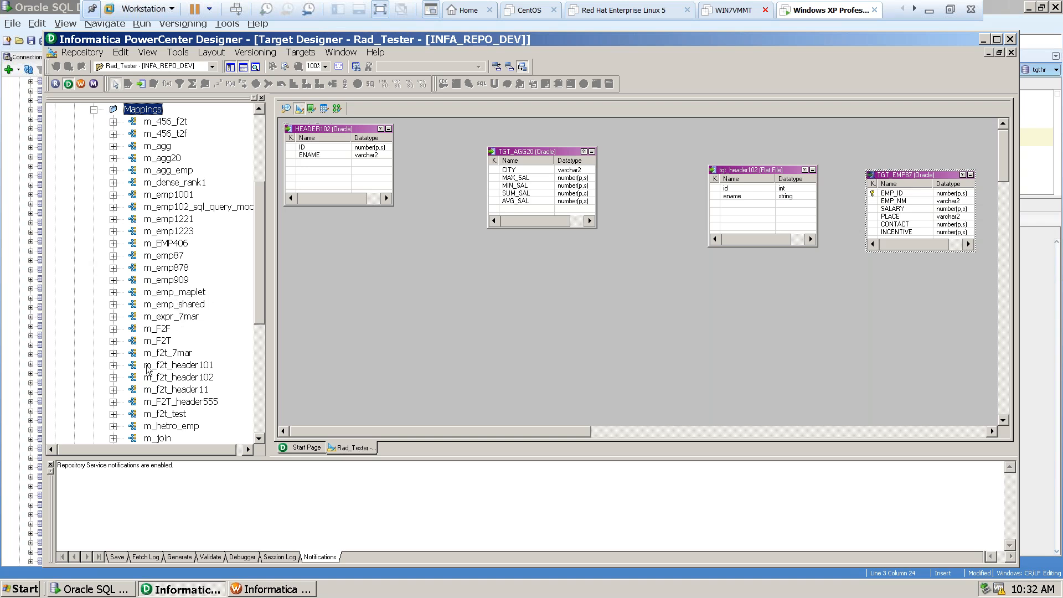
scroll(179, 380, "down", 1)
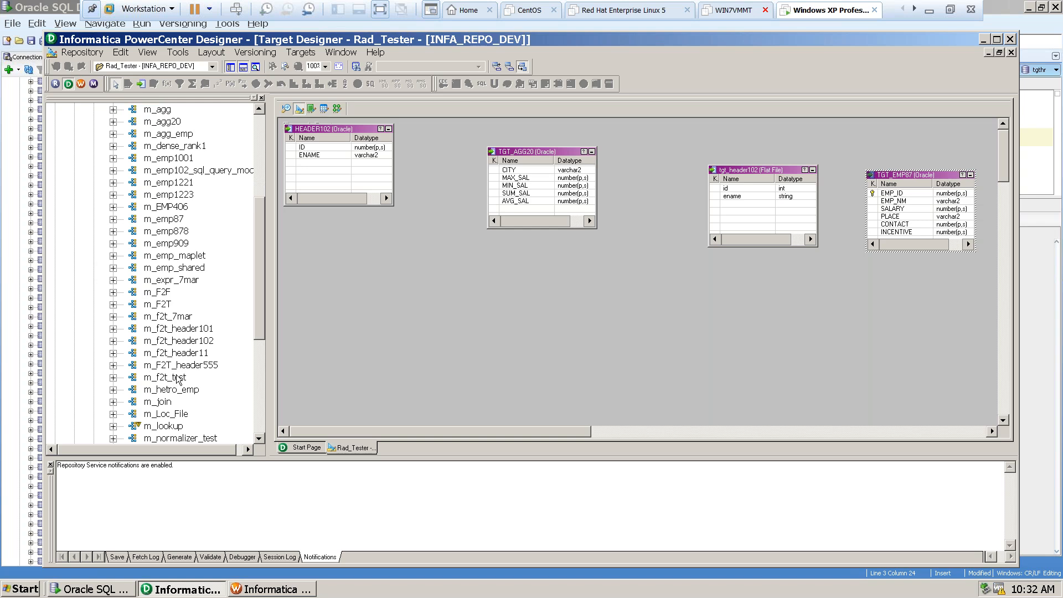
scroll(180, 421, "down", 3)
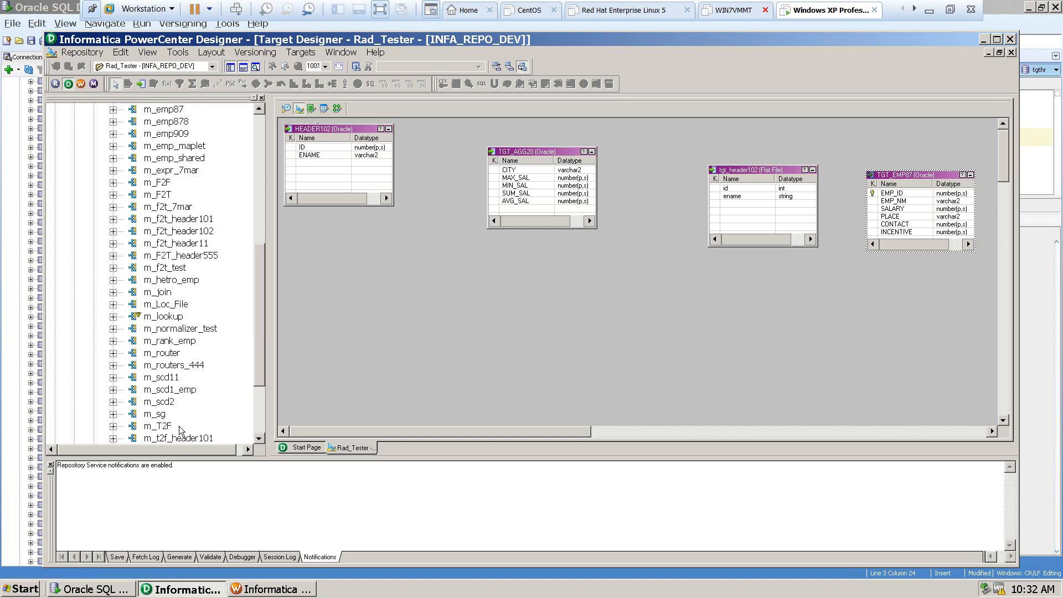
scroll(180, 429, "down", 3)
scroll(175, 357, "up", 4)
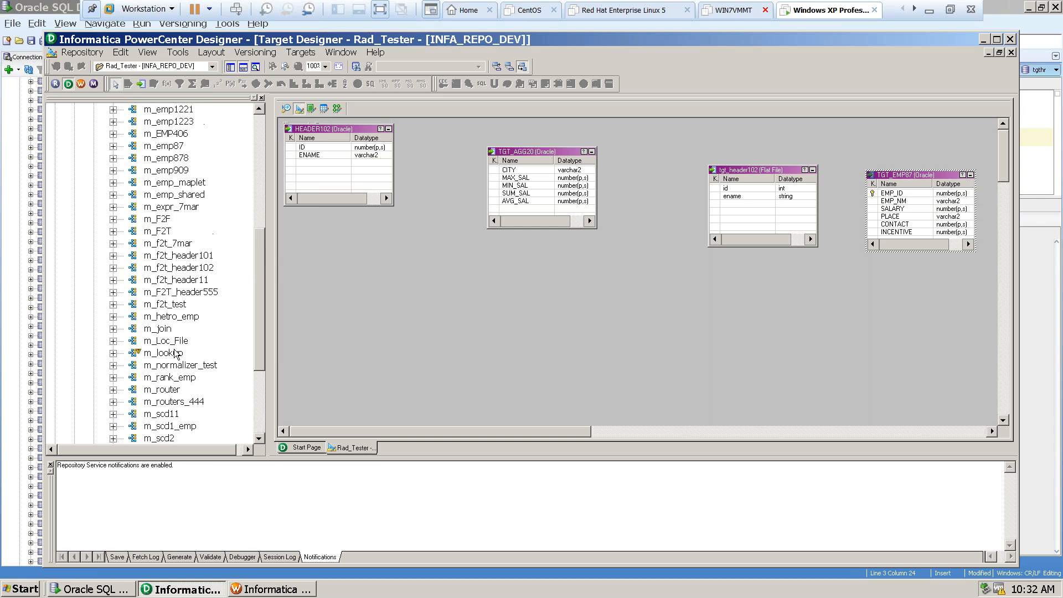
scroll(175, 354, "up", 2)
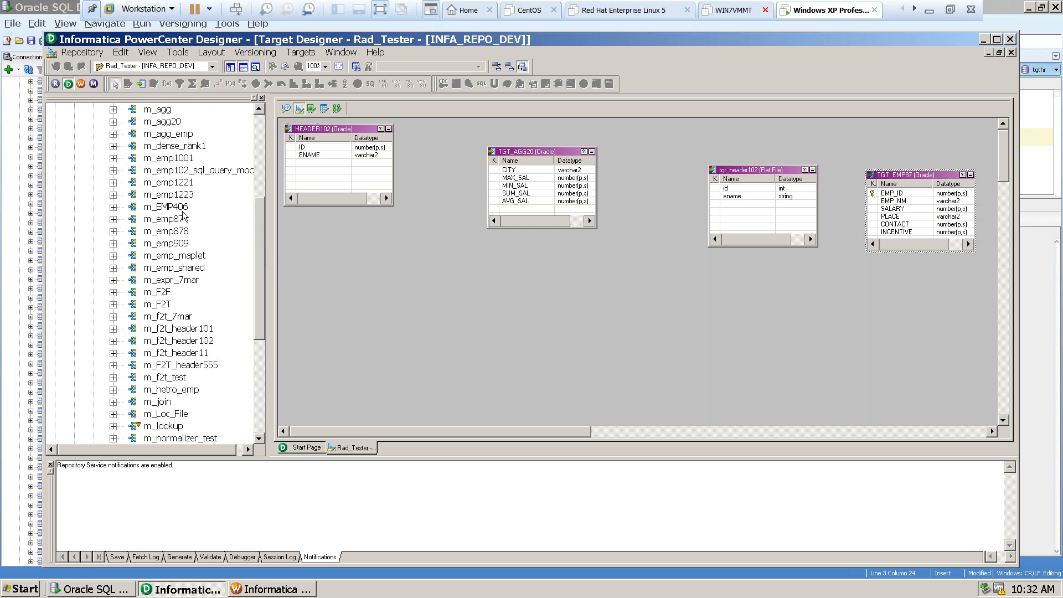
left_click(182, 218)
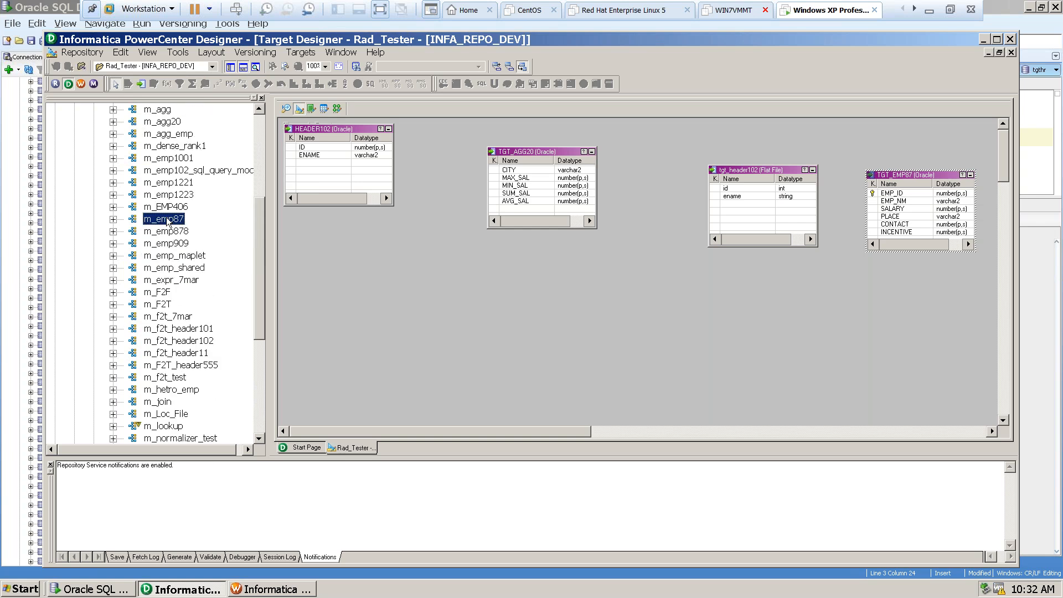
Examine the source, target and transformation instances of the m_emp87 mapping in the repository tree.
left_click(113, 220)
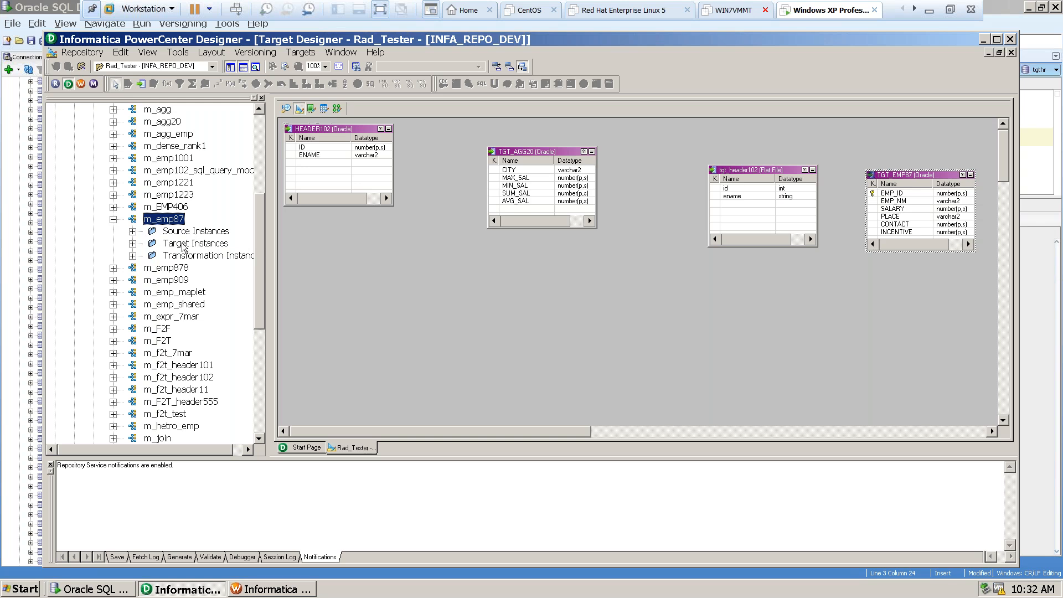
left_click(132, 232)
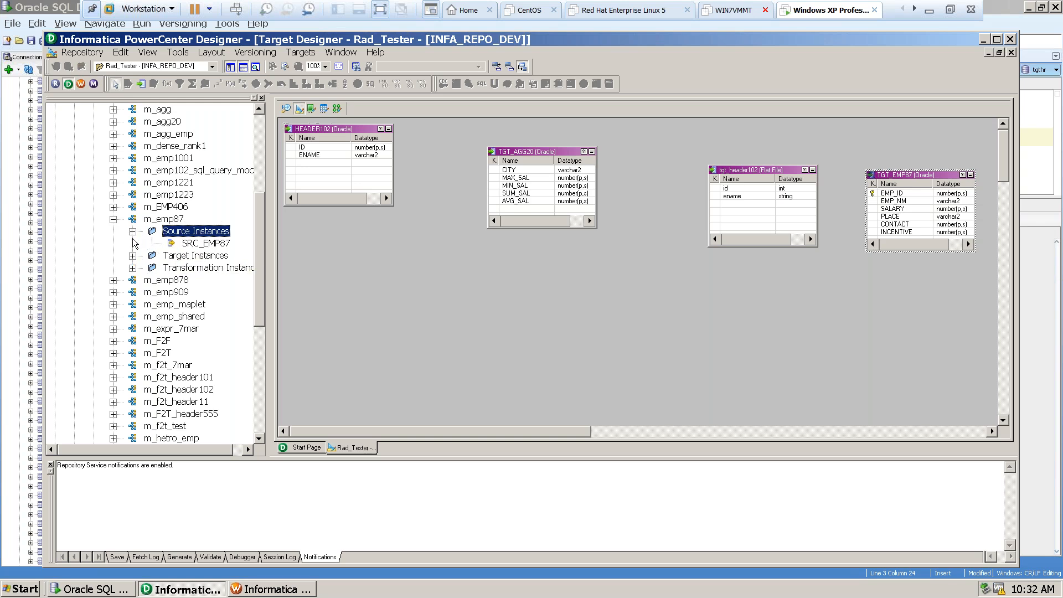
left_click(208, 243)
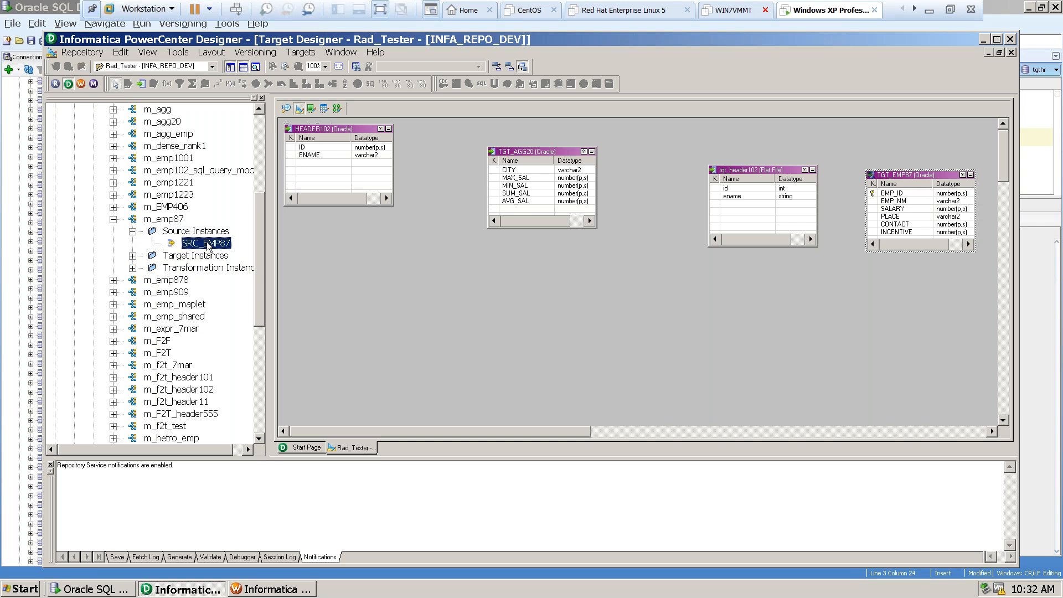
left_click(133, 256)
left_click(133, 280)
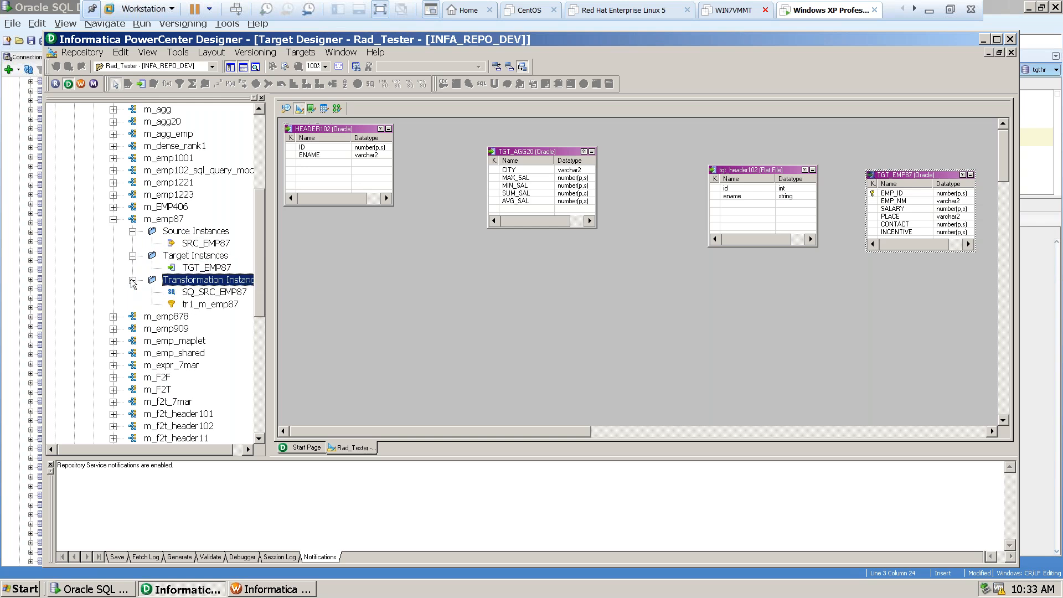
left_click(199, 292)
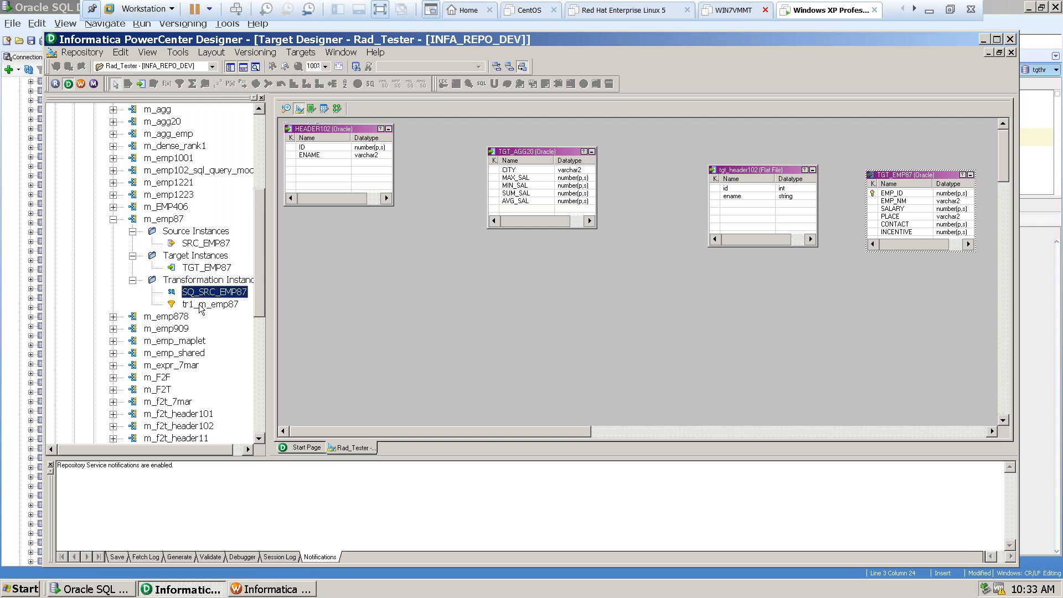
left_click(200, 305)
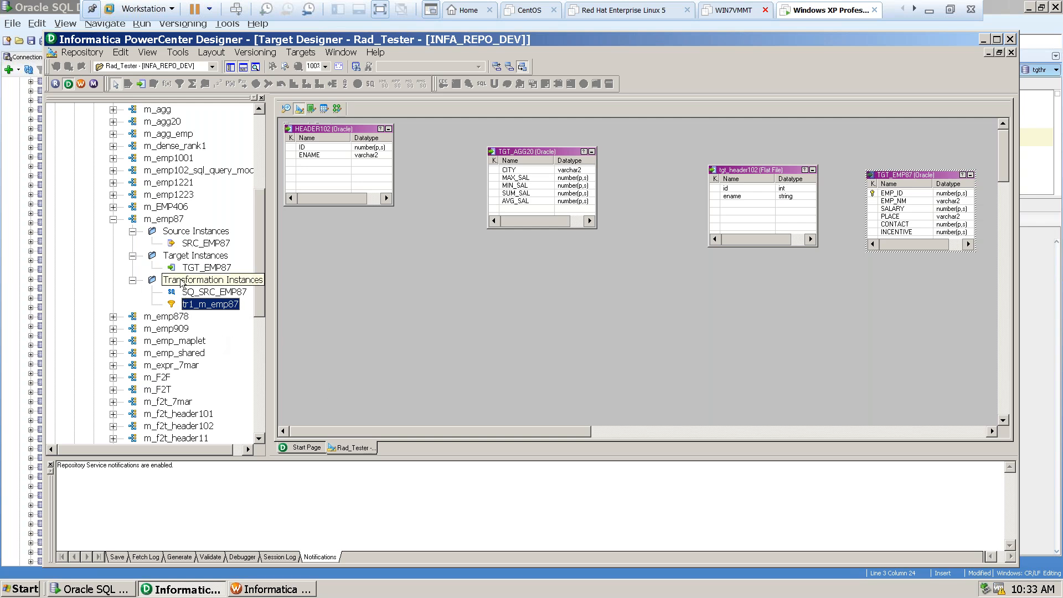
Open the m_emp87 mapping in the Mapping Designer and select its tr1_m_emp87 filter.
left_click(162, 220)
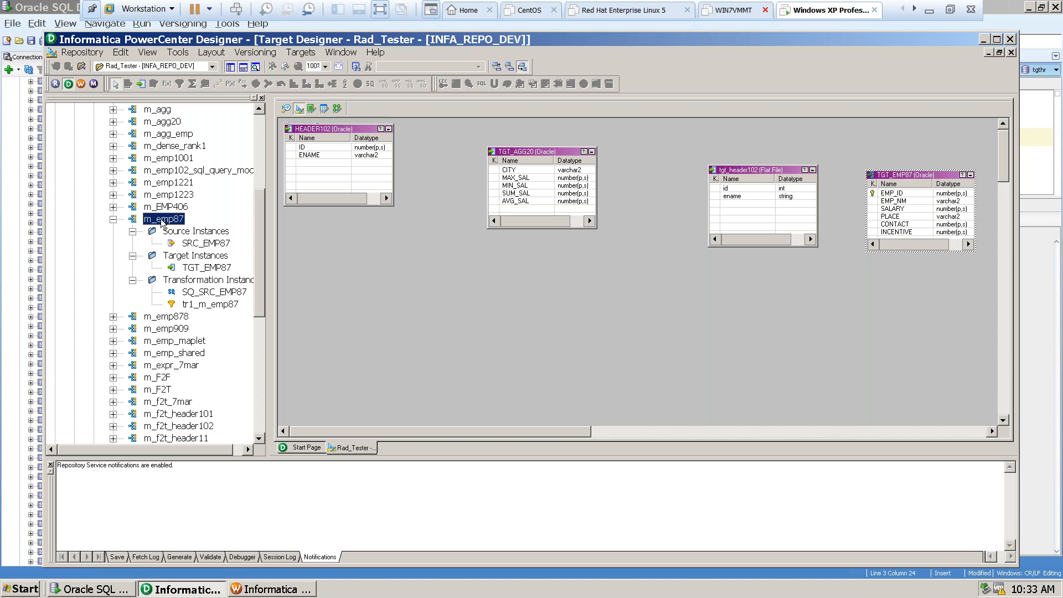
left_click(337, 109)
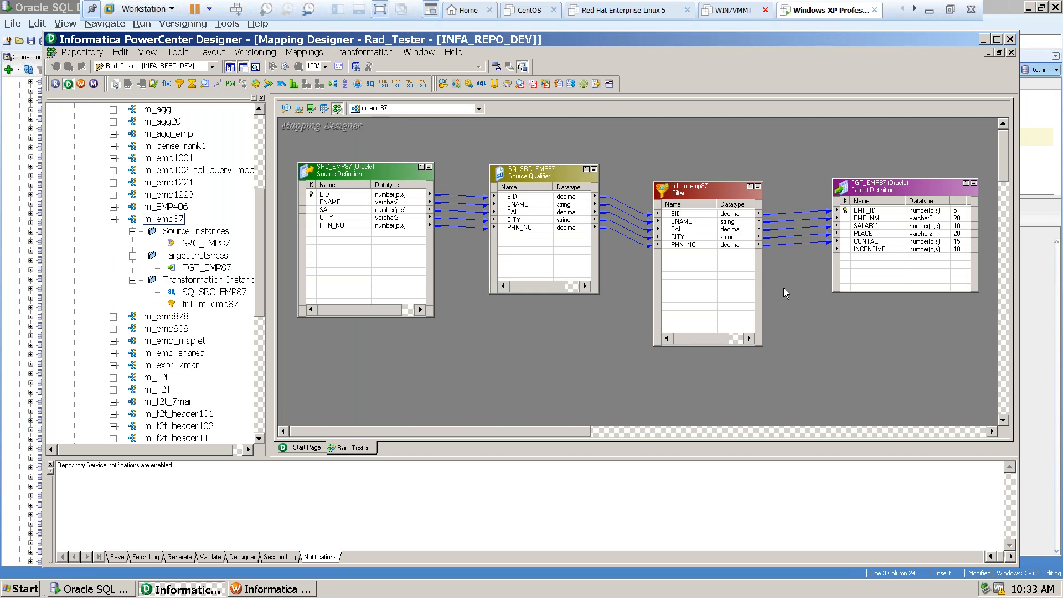
left_click(690, 191)
Delete all links between the tr1_m_emp87 filter and TGT_EMP87, and move the target farther from the filter to make room.
left_click(803, 212)
left_click_drag(563, 432, 694, 434)
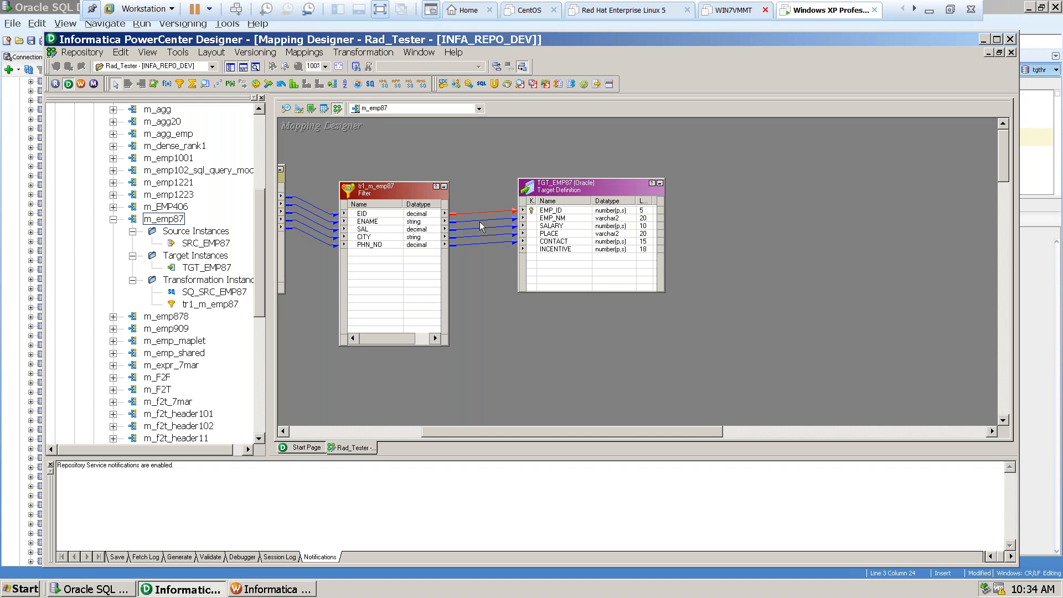
left_click(482, 219)
key("Delete")
left_click(488, 235)
key("Delete")
left_click_drag(581, 188, 838, 197)
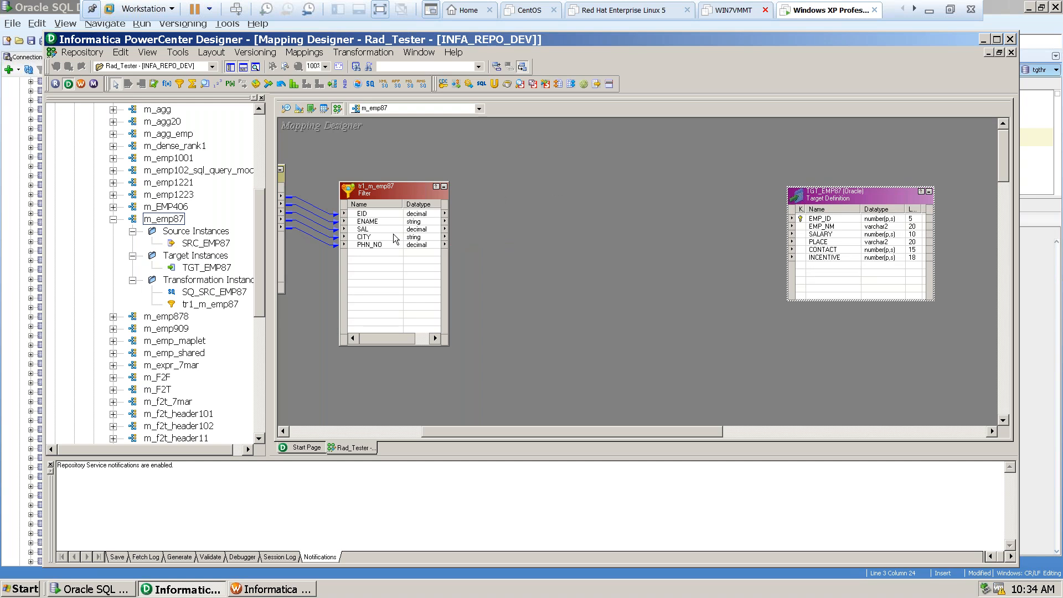
Review the filter condition in tr1_m_emp87's properties and close the transformation unchanged.
left_click(359, 214)
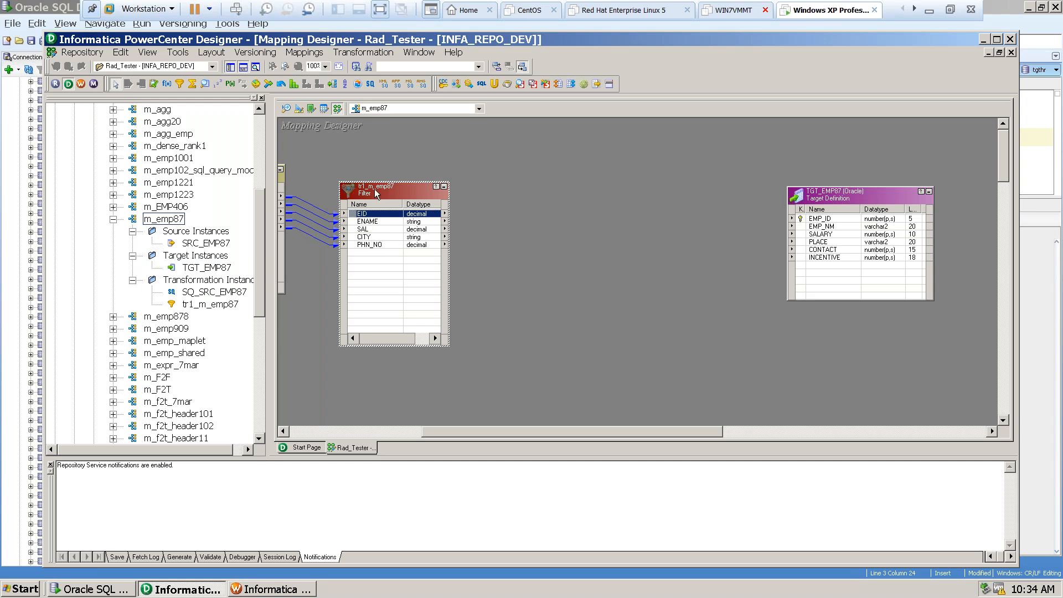
right_click(376, 193)
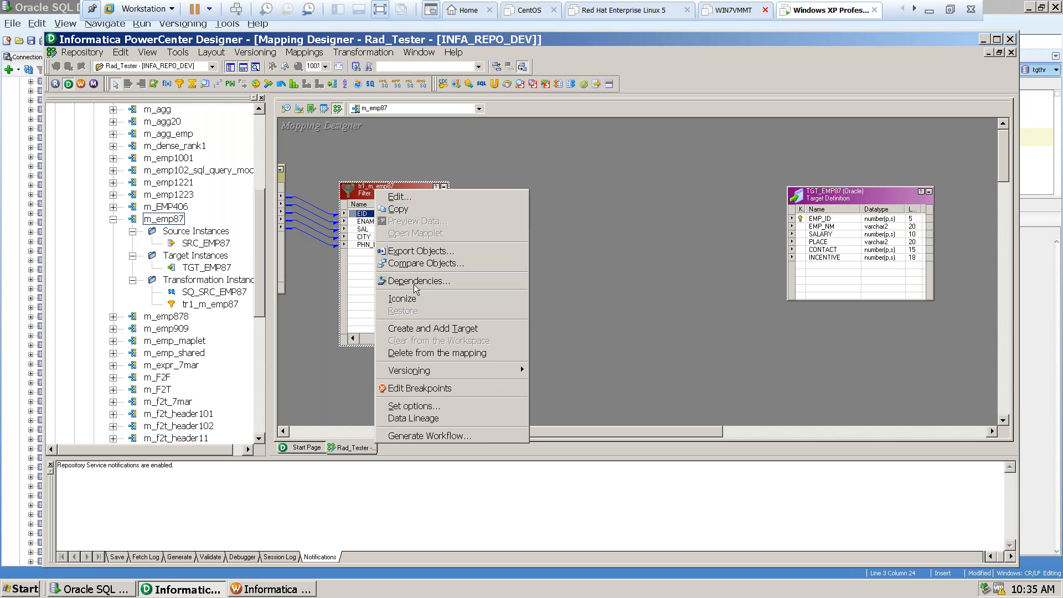
left_click(587, 237)
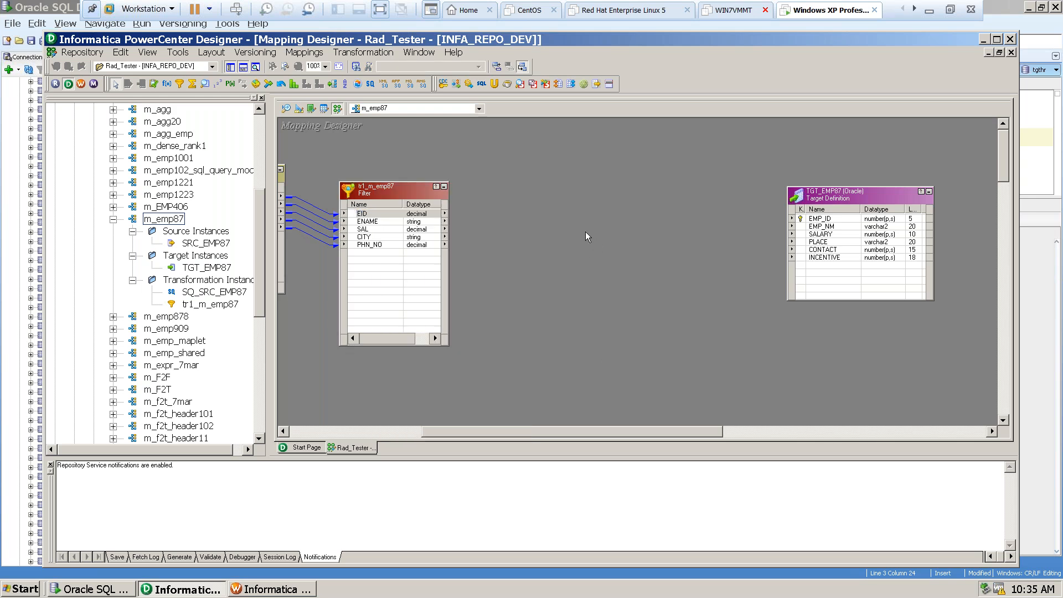
double_click(378, 191)
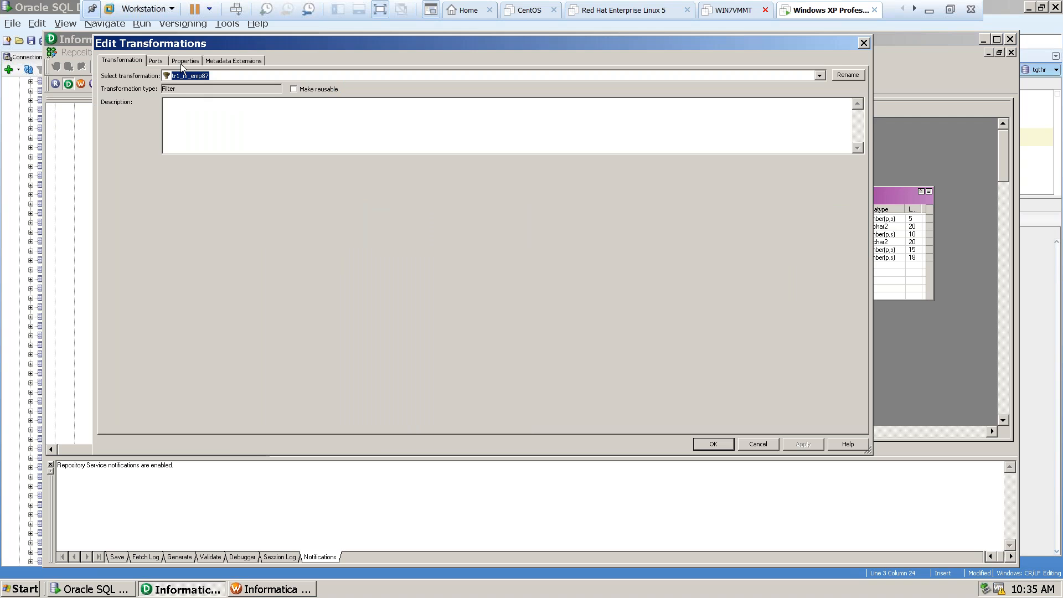
left_click(183, 62)
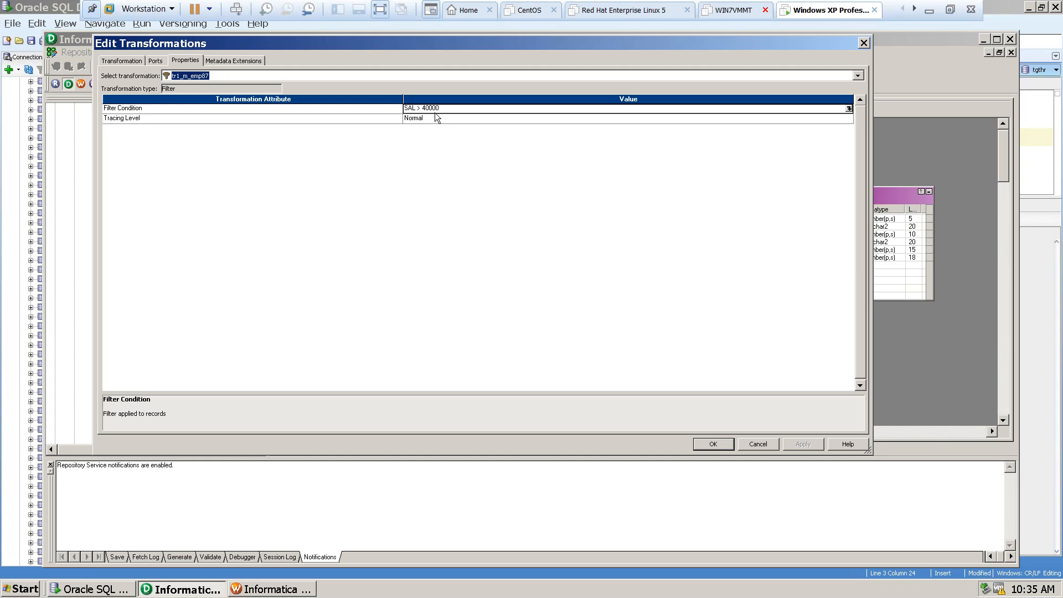
left_click(758, 444)
left_click(369, 194)
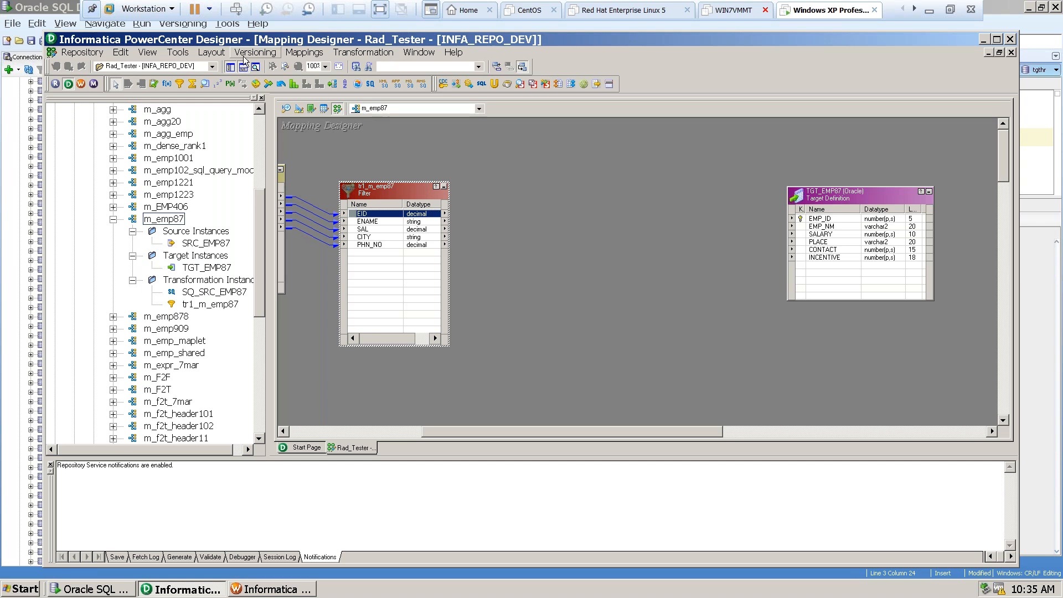
Create a Sorter transformation named tr_sorter_emp87, place it between the filter and TGT_EMP87, and enlarge it.
left_click(373, 55)
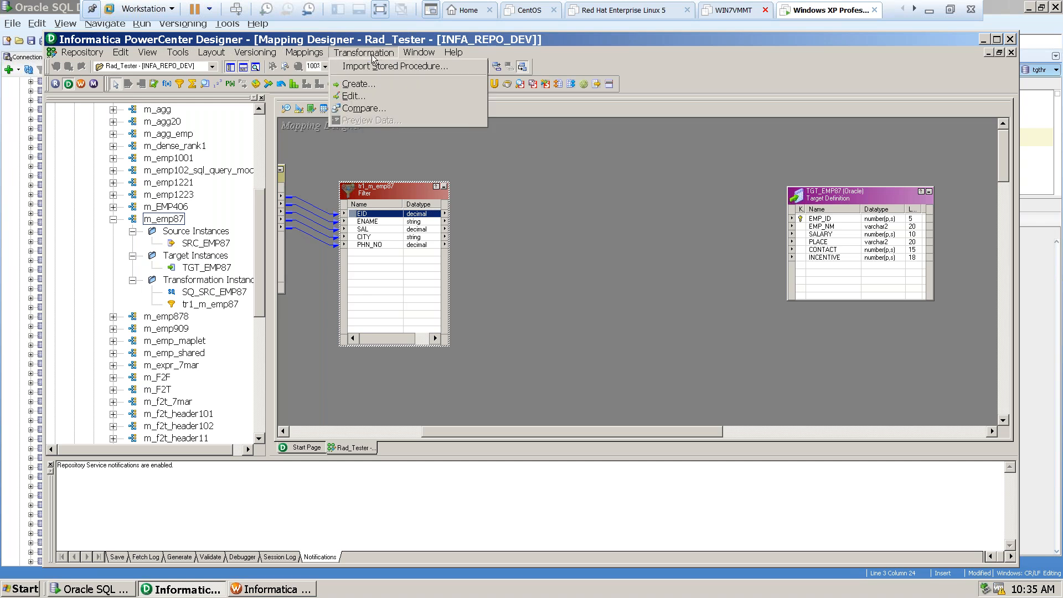
left_click(352, 84)
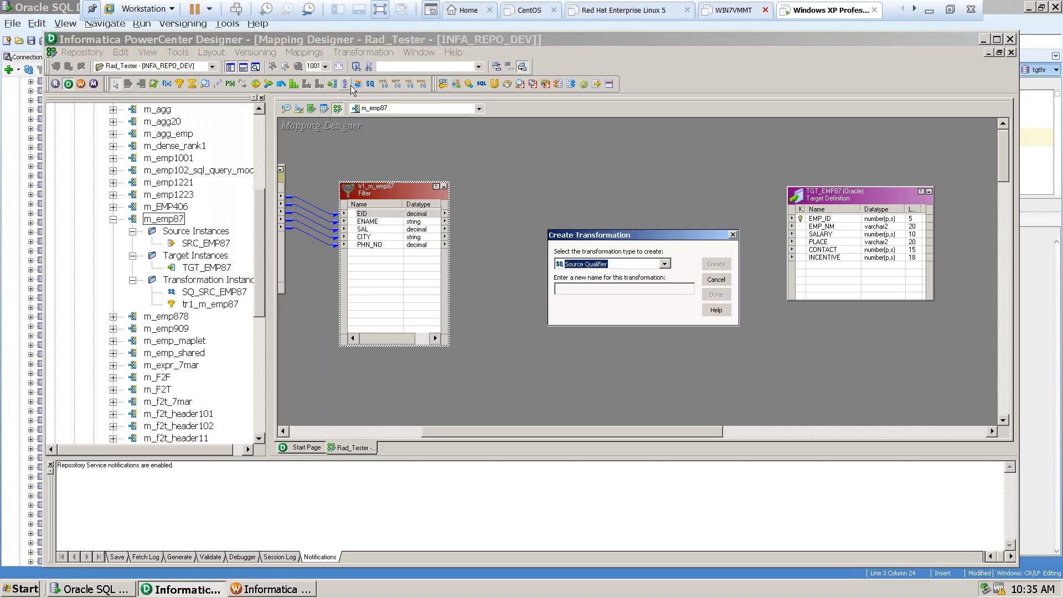
left_click(668, 267)
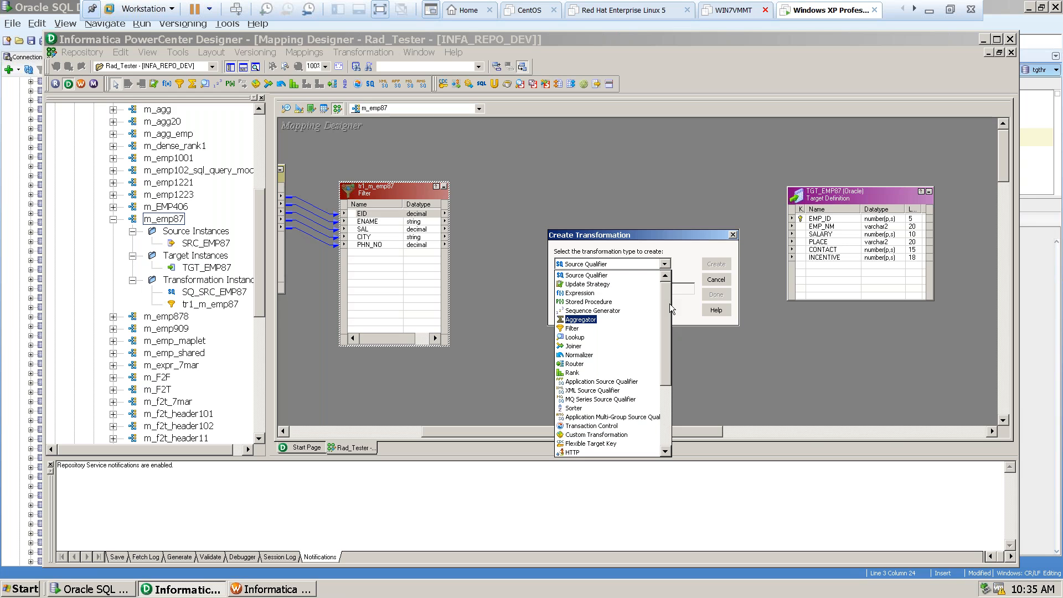
left_click_drag(667, 308, 667, 332)
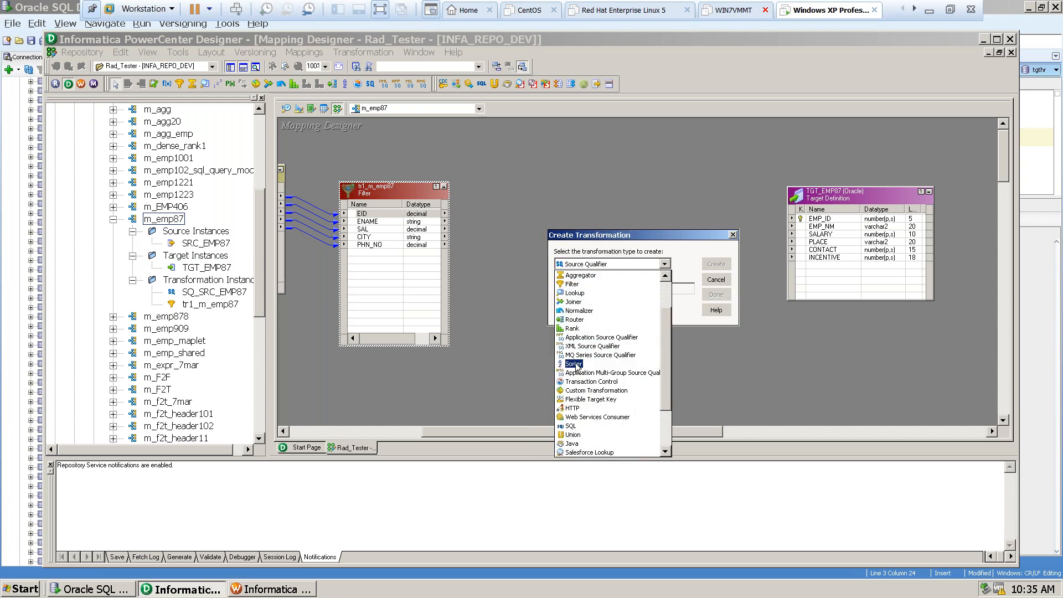
left_click(574, 364)
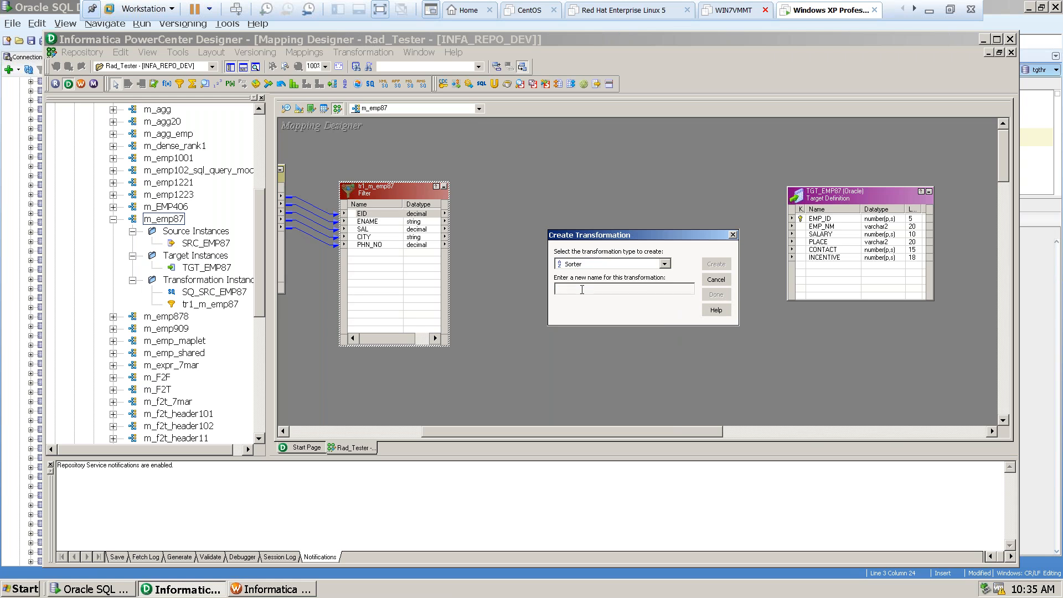
type("tr_sorter_emp87")
key("Return")
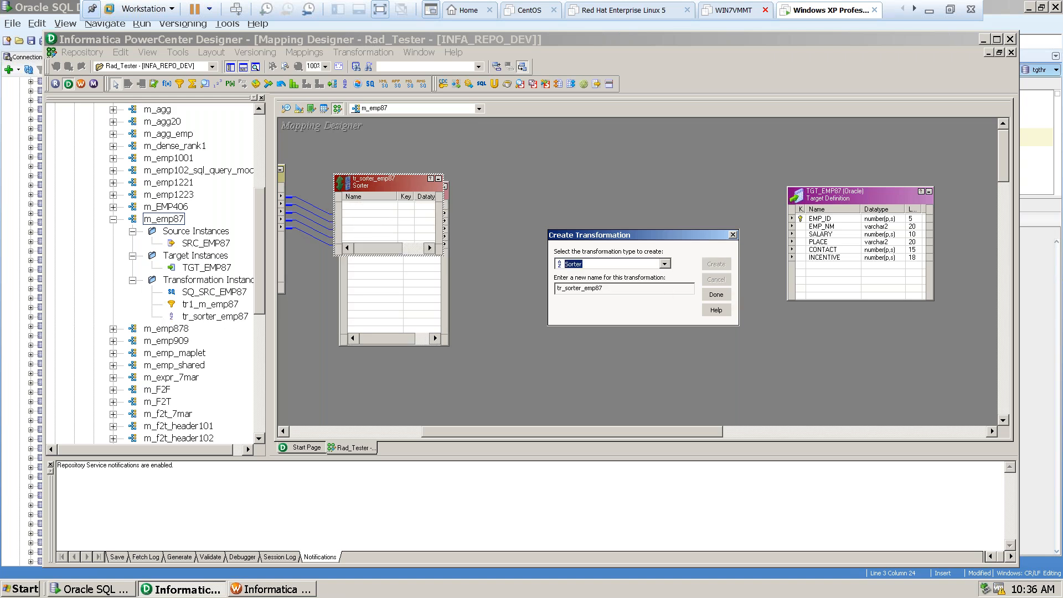
left_click(716, 295)
left_click_drag(370, 181, 595, 201)
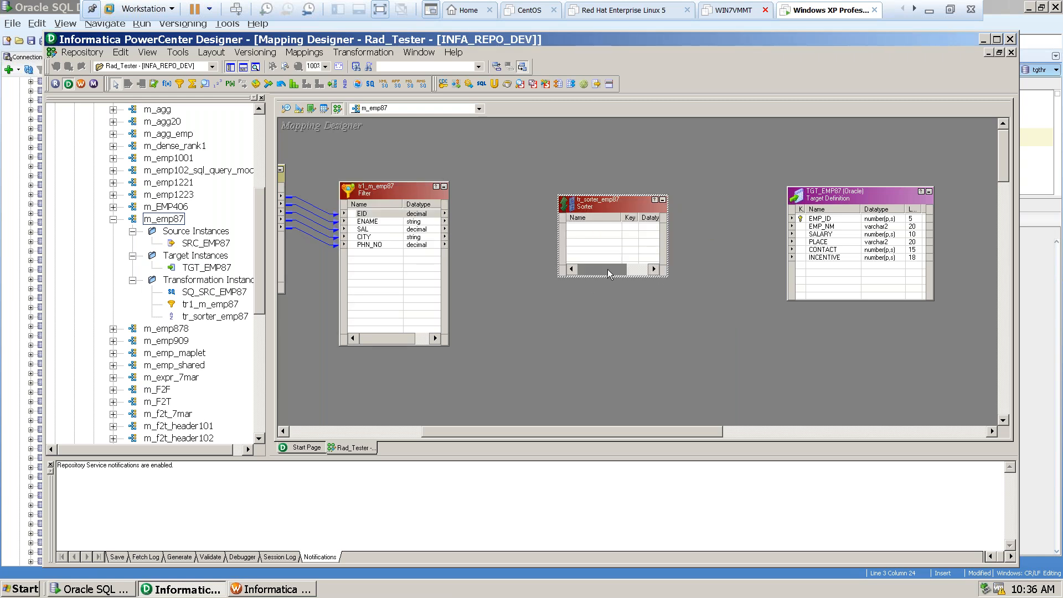
left_click_drag(668, 278, 692, 343)
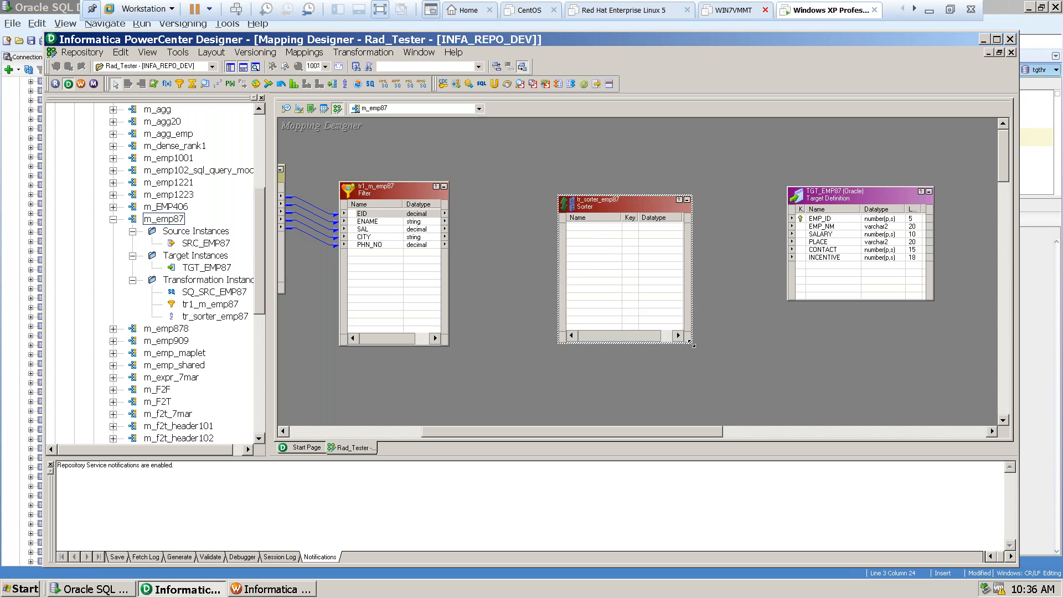
Link all five ports of the tr1_m_emp87 filter, EID through PHN_NO, into the tr_sorter_emp87 Sorter.
left_click(368, 213)
left_click(376, 246, "shift")
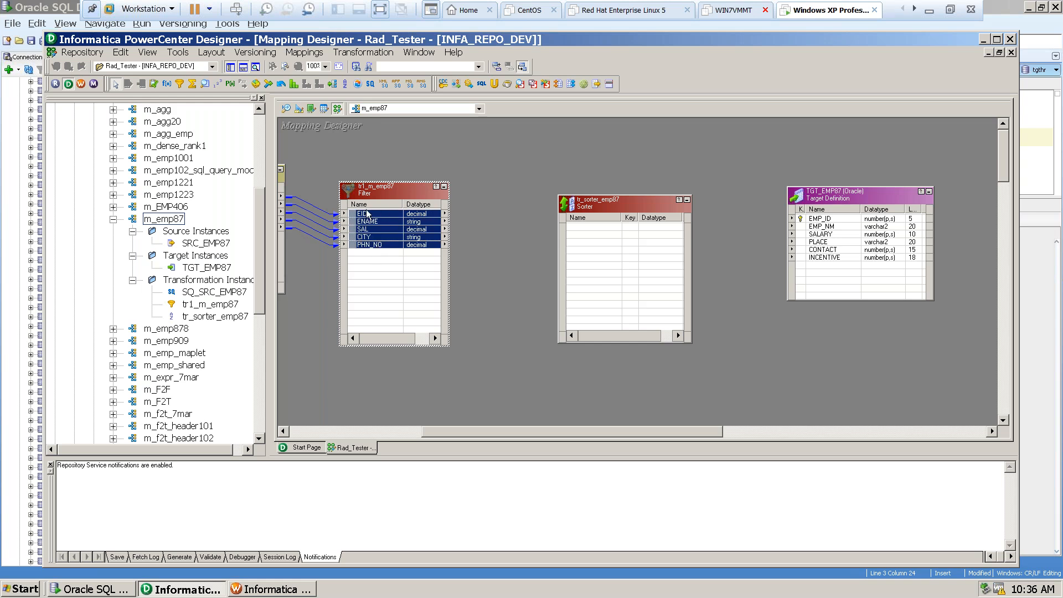
left_click_drag(367, 216, 589, 232)
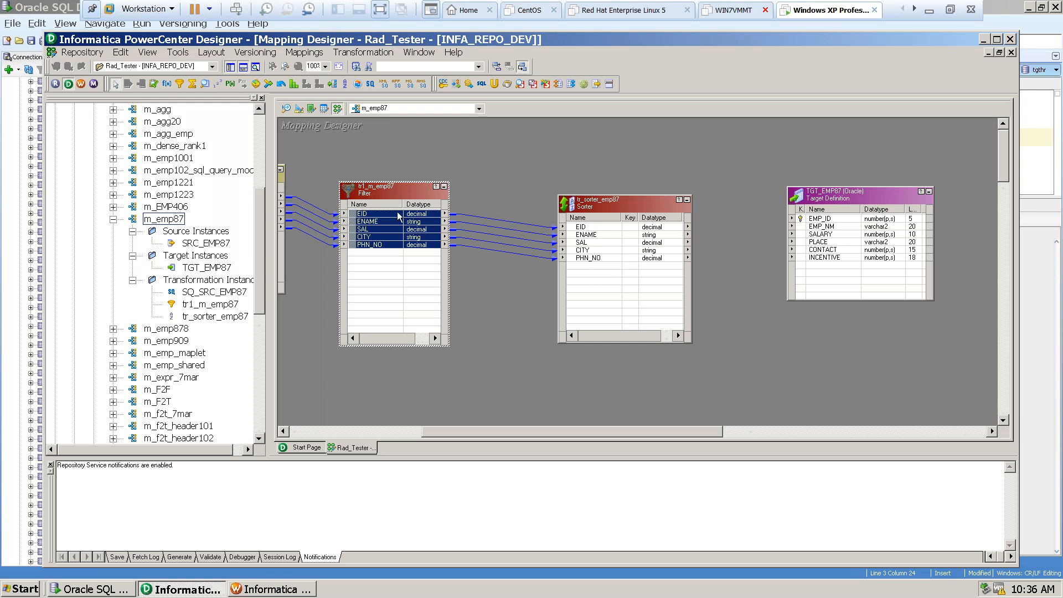
Open tr_sorter_emp87 for editing and review its ports and Sorter properties.
double_click(631, 203)
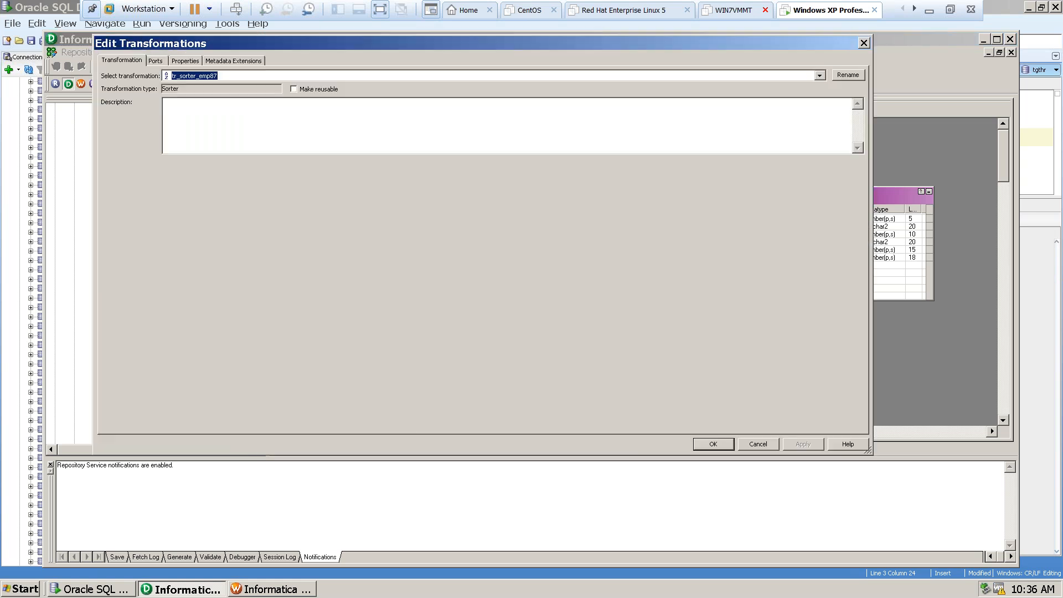
left_click(163, 61)
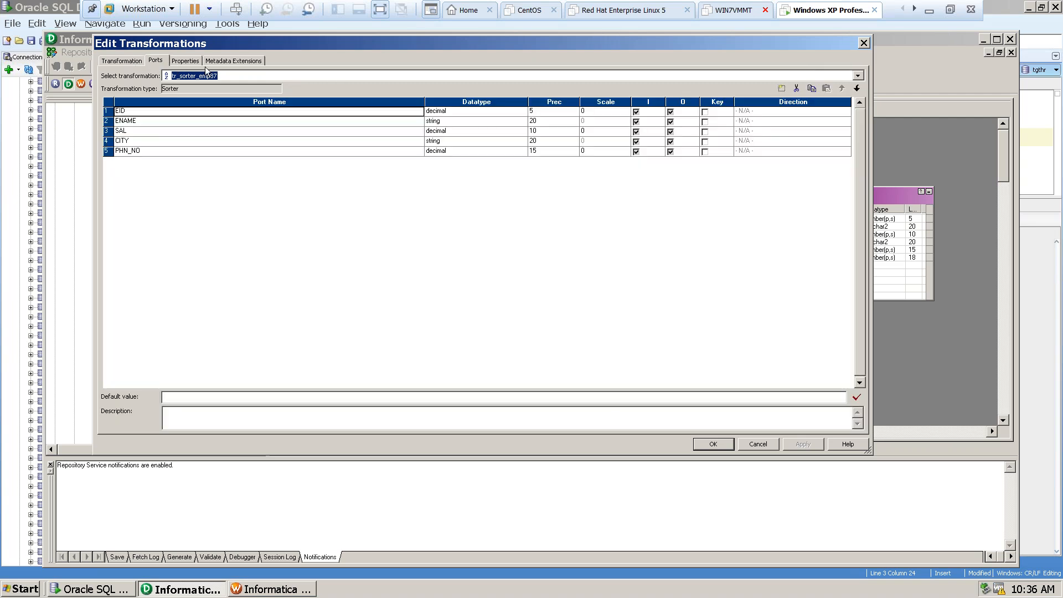
left_click(184, 62)
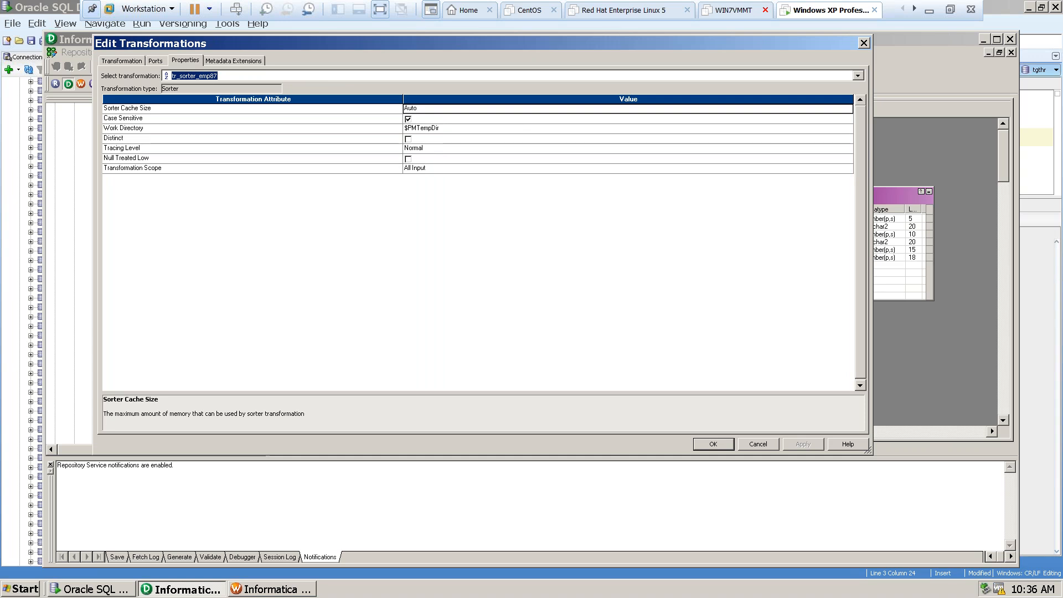
left_click(184, 62)
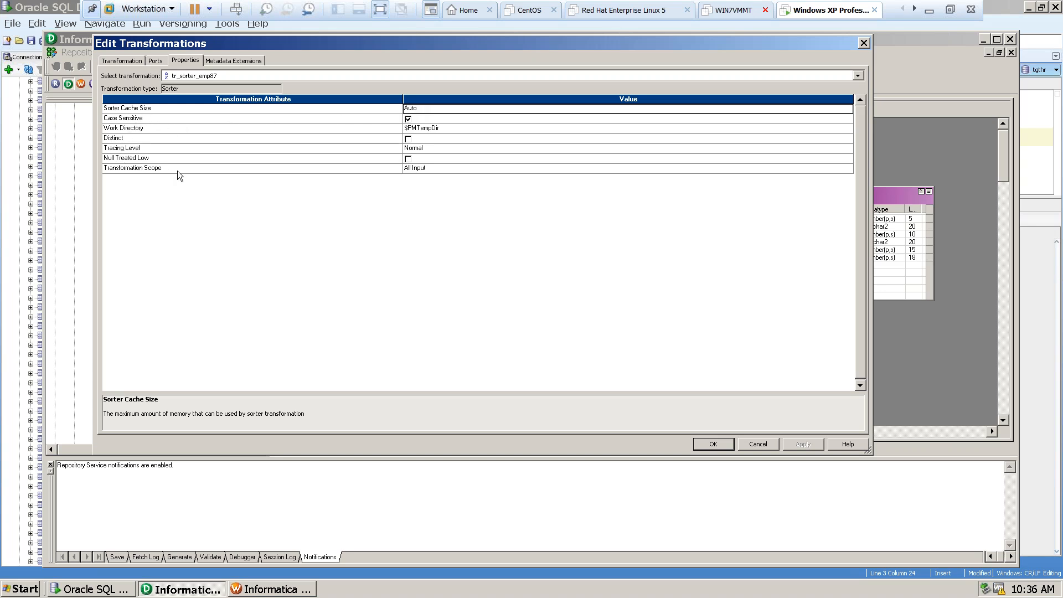
left_click(156, 60)
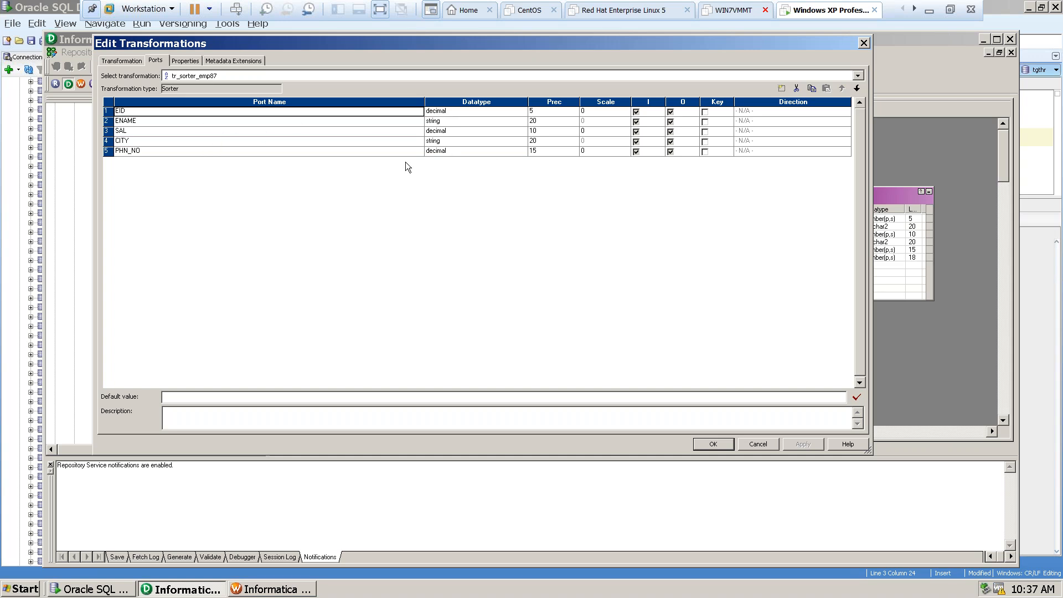
Mark the SAL port as the sort key of tr_sorter_emp87 with direction Ascending.
left_click(127, 135)
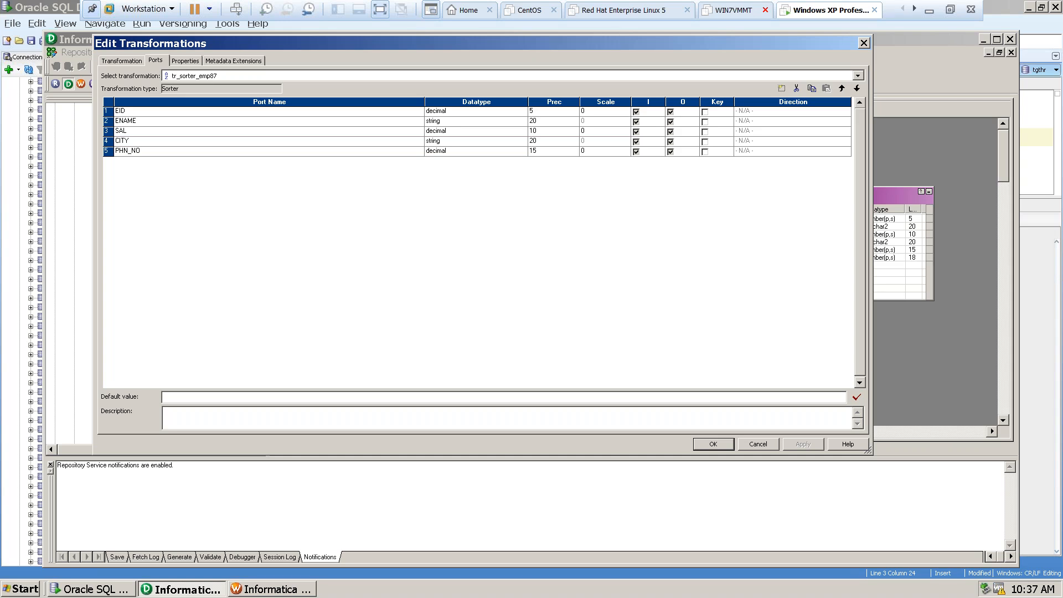
left_click(705, 132)
left_click(748, 134)
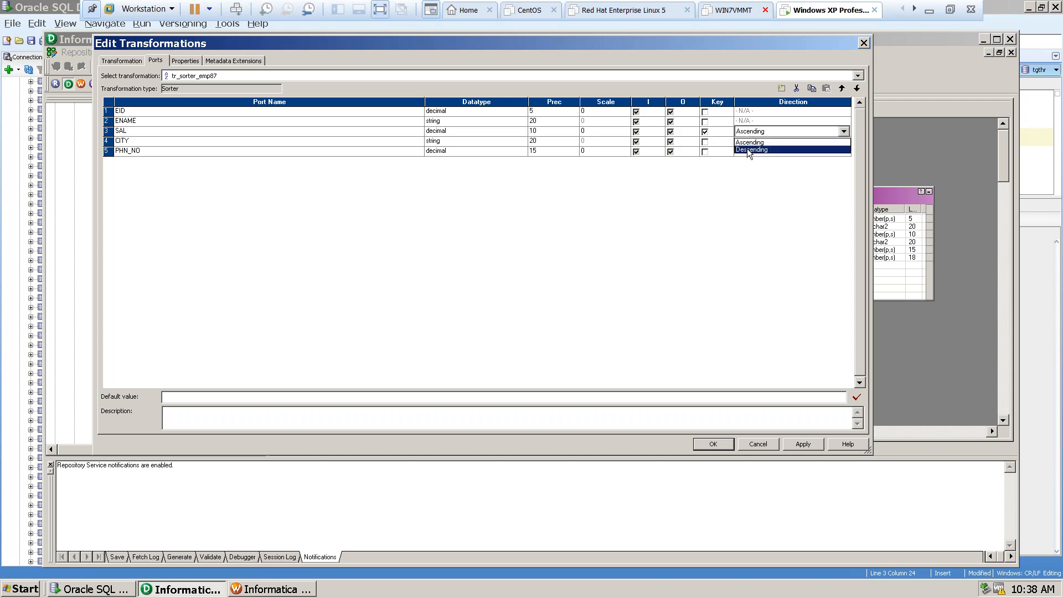
left_click(748, 142)
left_click(779, 132)
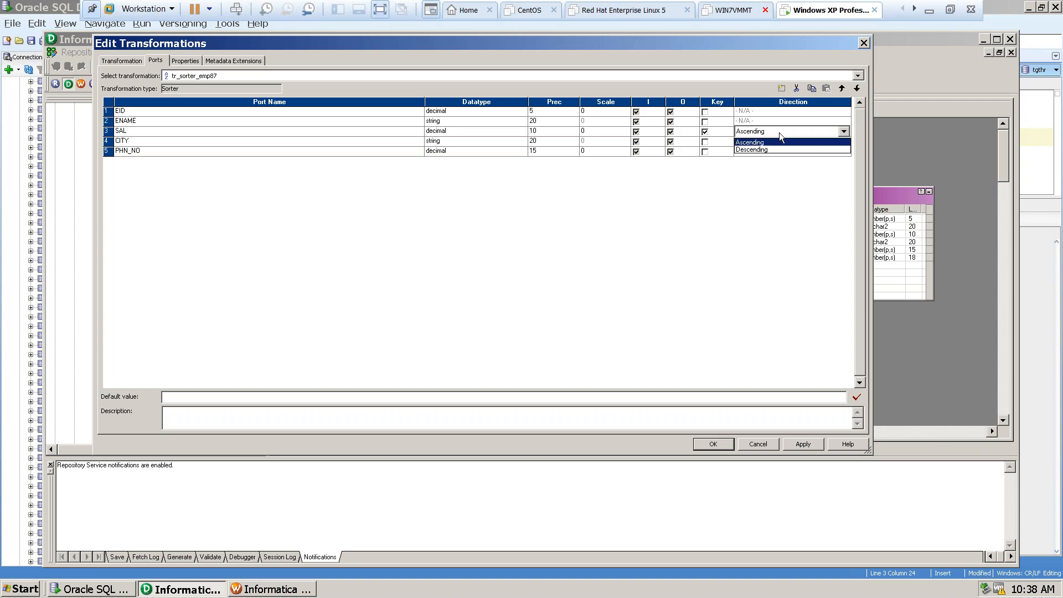
left_click(756, 144)
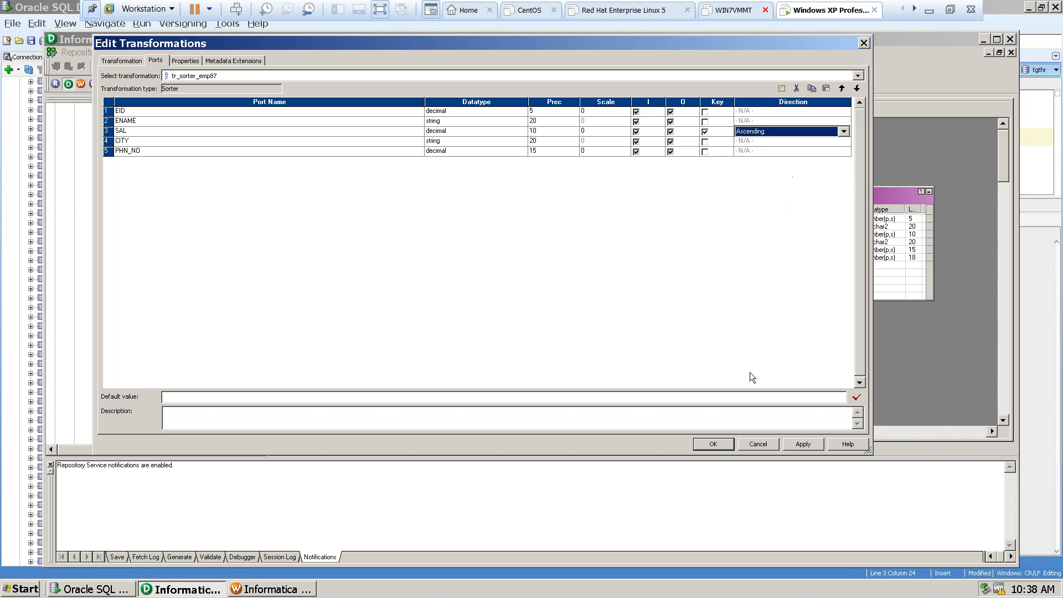
Check the sorter's remaining settings and its ports, and apply the changes to close the transformation.
left_click(181, 63)
left_click(224, 61)
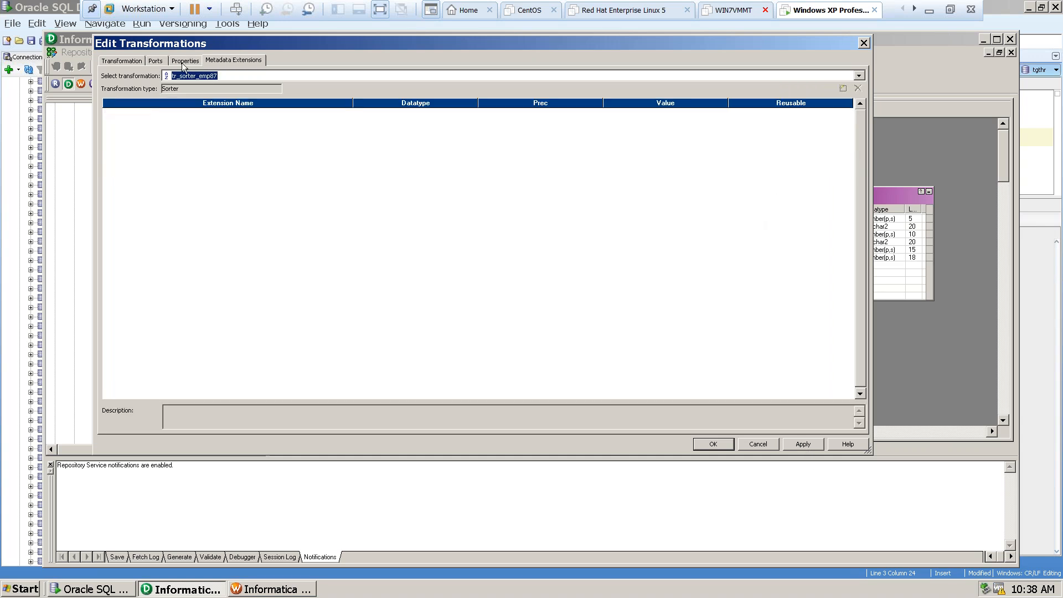
left_click(119, 63)
left_click(161, 62)
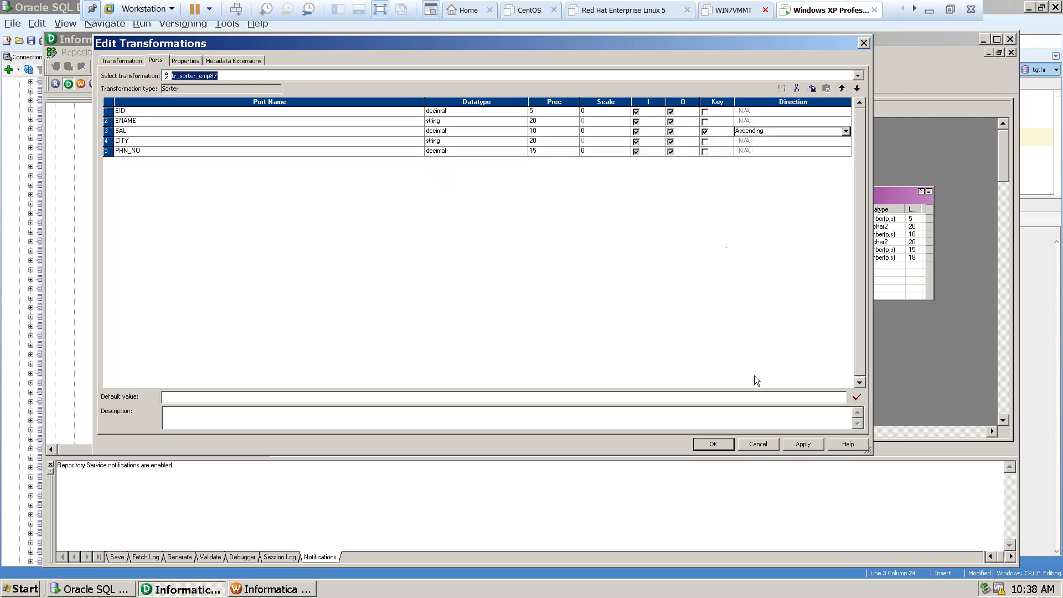
left_click(802, 443)
left_click(712, 444)
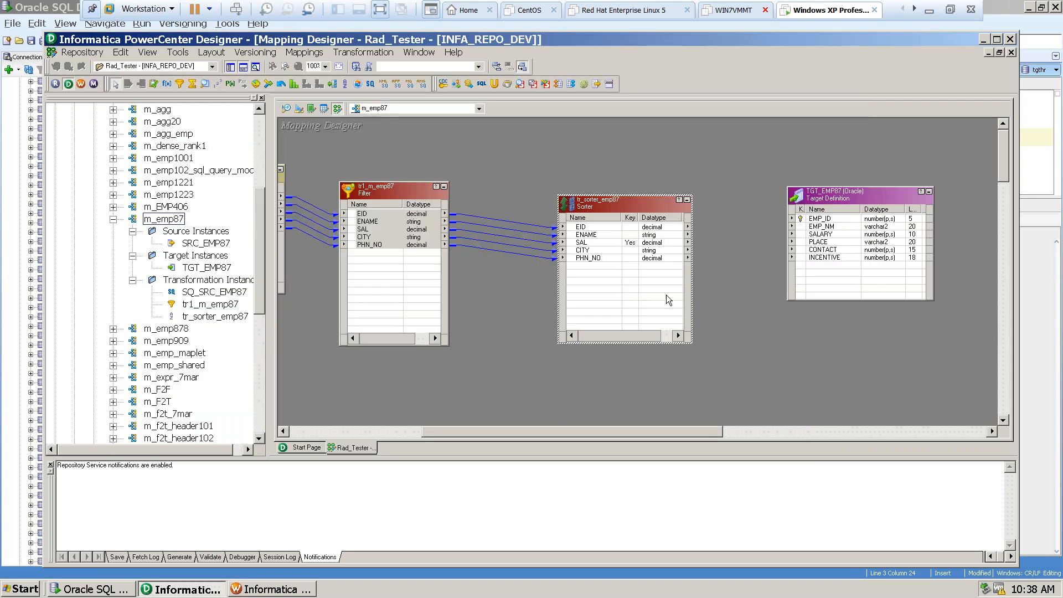
Link the sorter's EID, ENAME, SAL, CITY and PHN_NO ports to TGT_EMP87's EMP_ID, EMP_NM, SALARY, PLACE and CONTACT.
left_click(590, 227)
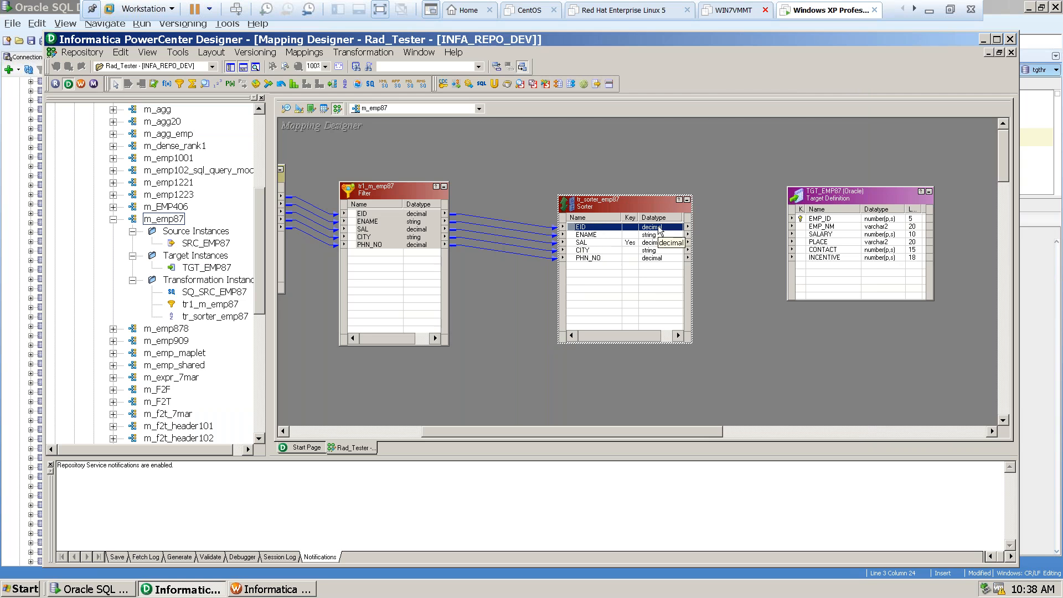
left_click_drag(659, 230, 816, 220)
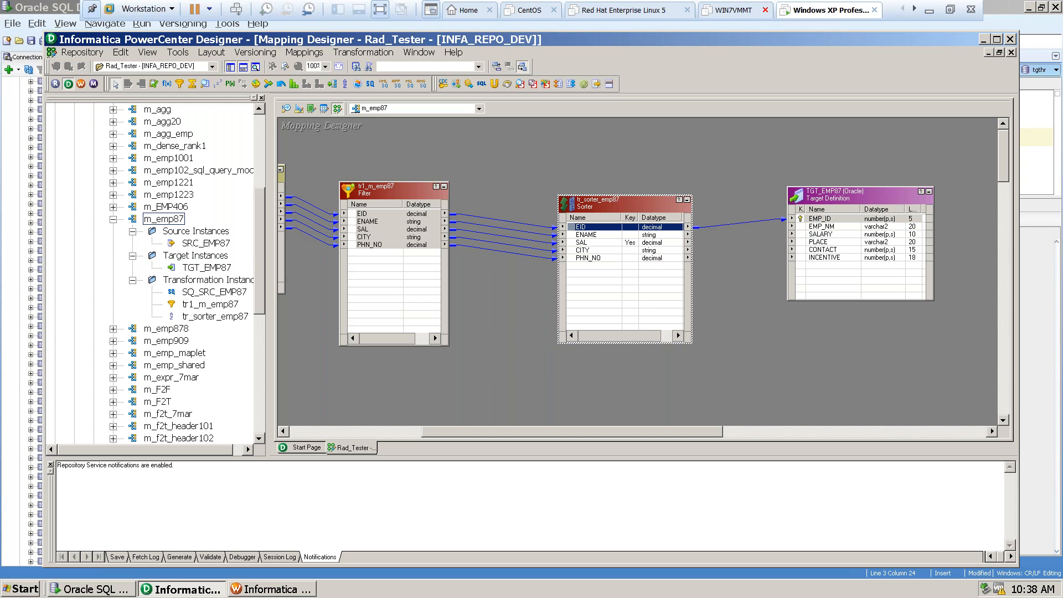
left_click(596, 236)
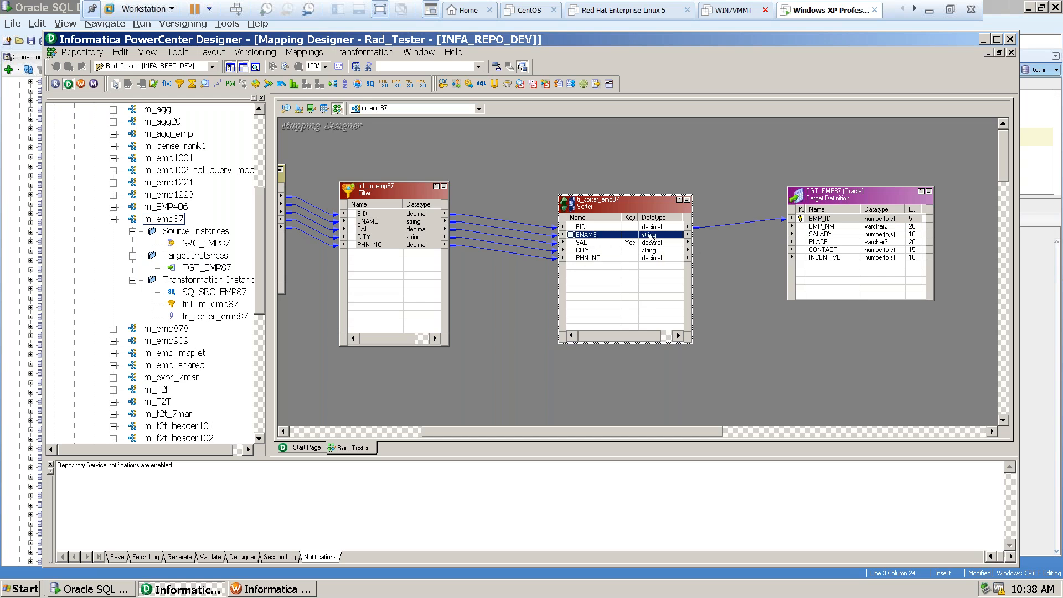
left_click_drag(650, 238, 811, 230)
left_click(597, 244)
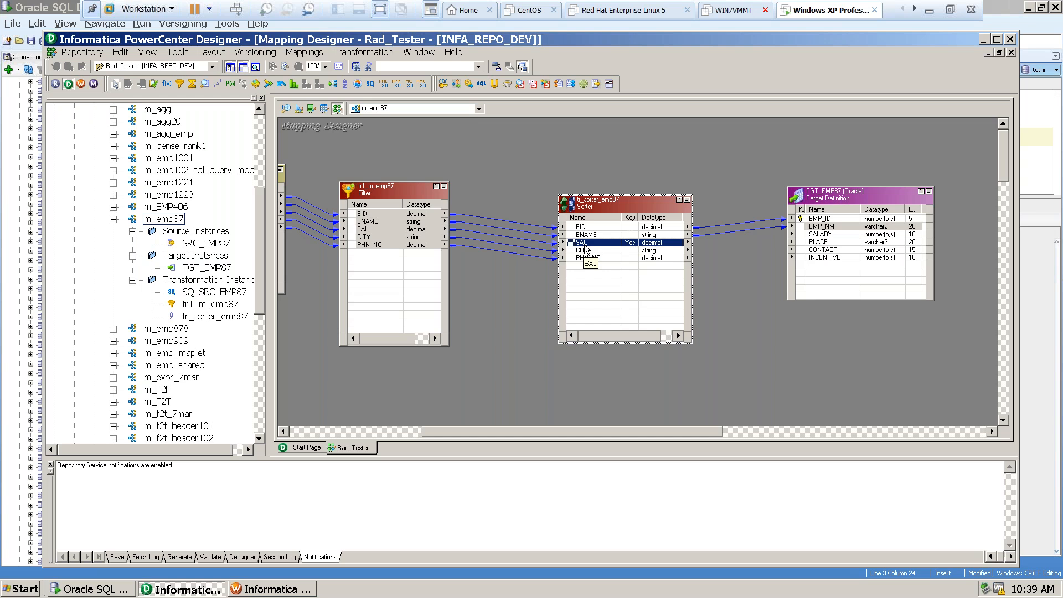
left_click_drag(806, 245, 820, 234)
left_click(636, 251)
left_click_drag(636, 252, 816, 245)
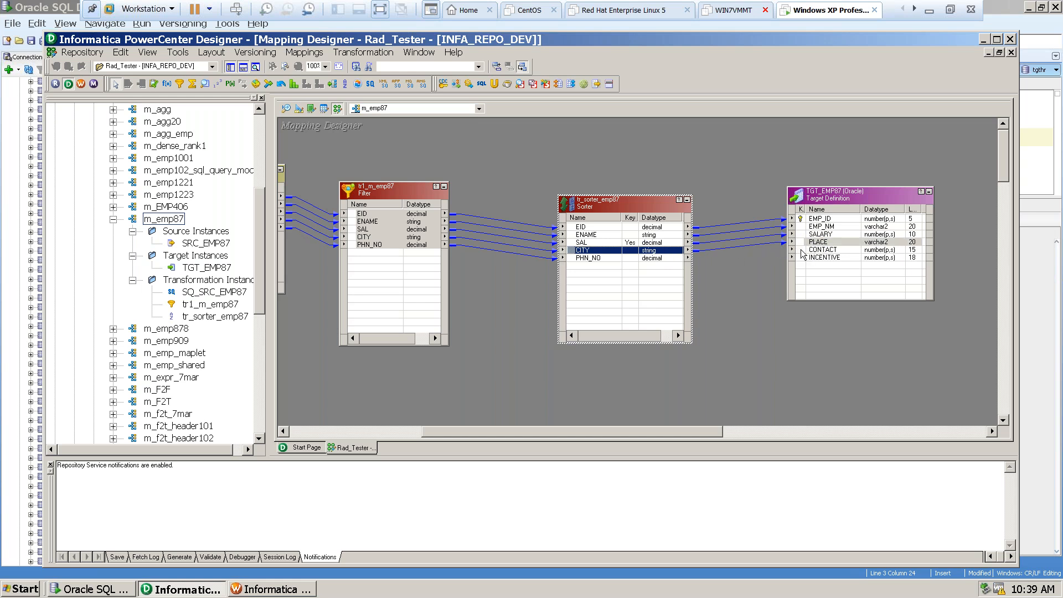
left_click(598, 258)
left_click_drag(599, 258, 810, 251)
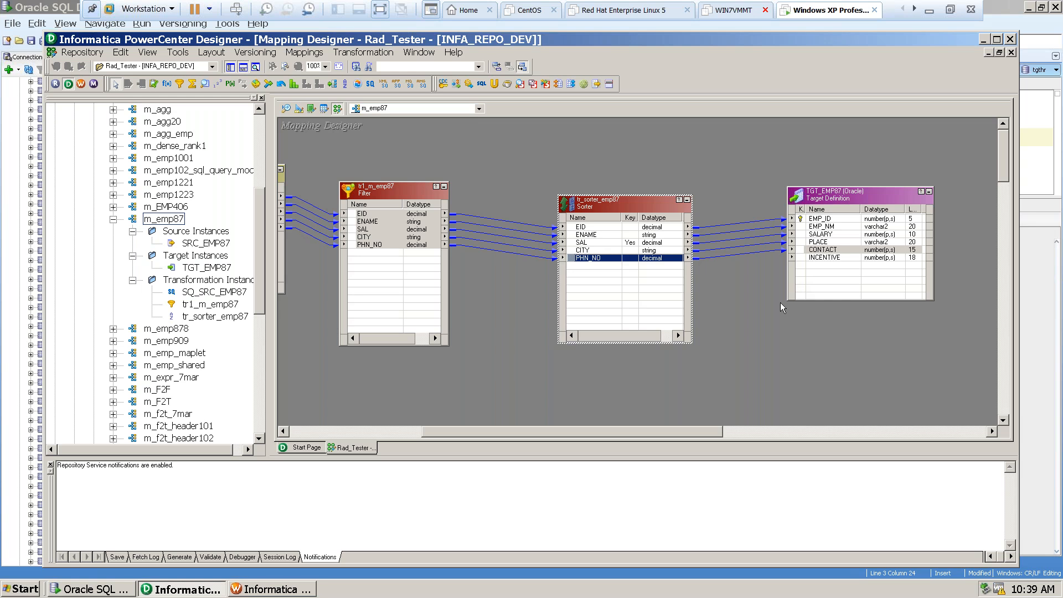
Save the m_emp87 mapping and check its validation messages in the output.
left_click_drag(656, 436, 511, 370)
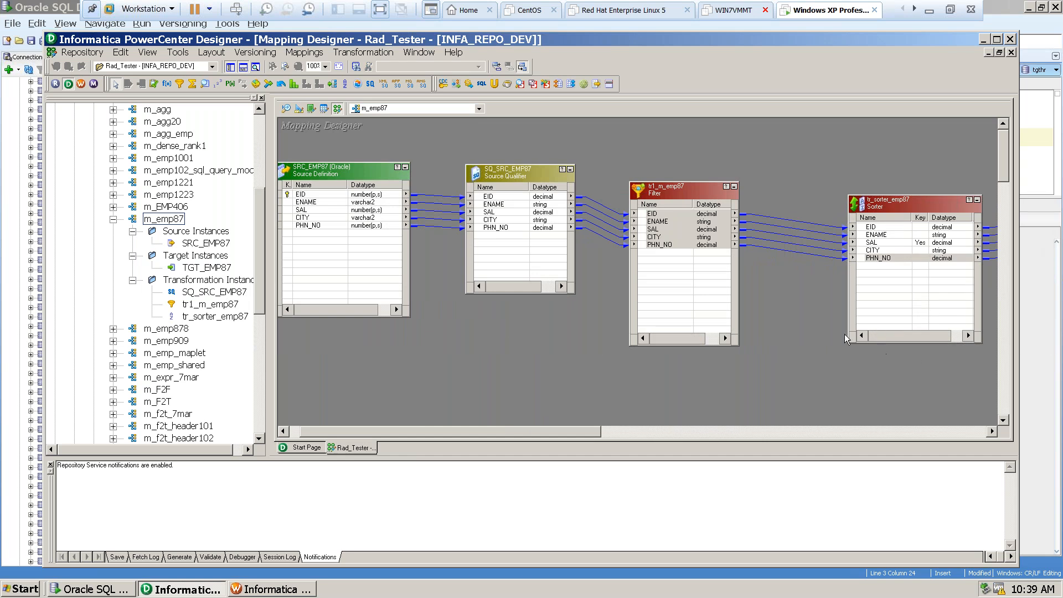
key("ctrl+s")
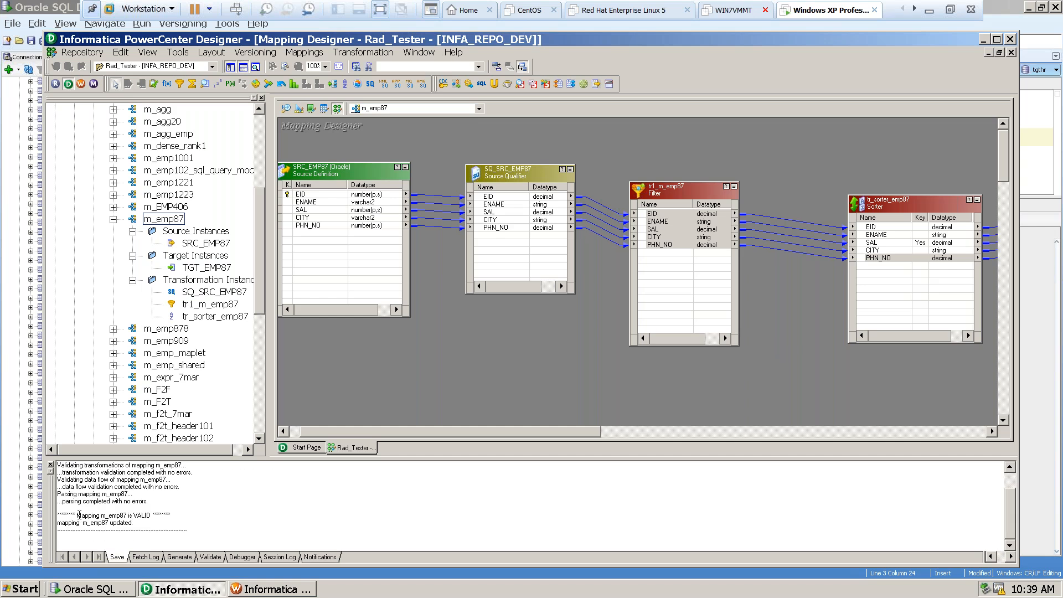
left_click_drag(72, 475, 98, 518)
left_click(97, 515)
Recheck the sorter-to-target flow and the save messages for m_emp87, and try to save the Rad_Tester folder again.
left_click_drag(573, 430, 696, 439)
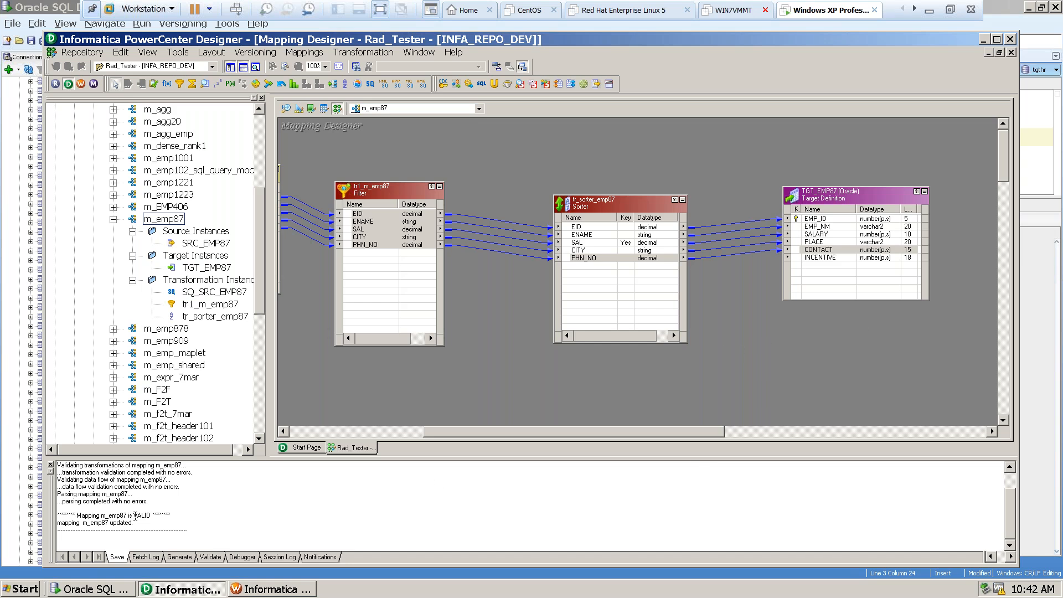
left_click_drag(76, 516, 189, 514)
double_click(98, 524)
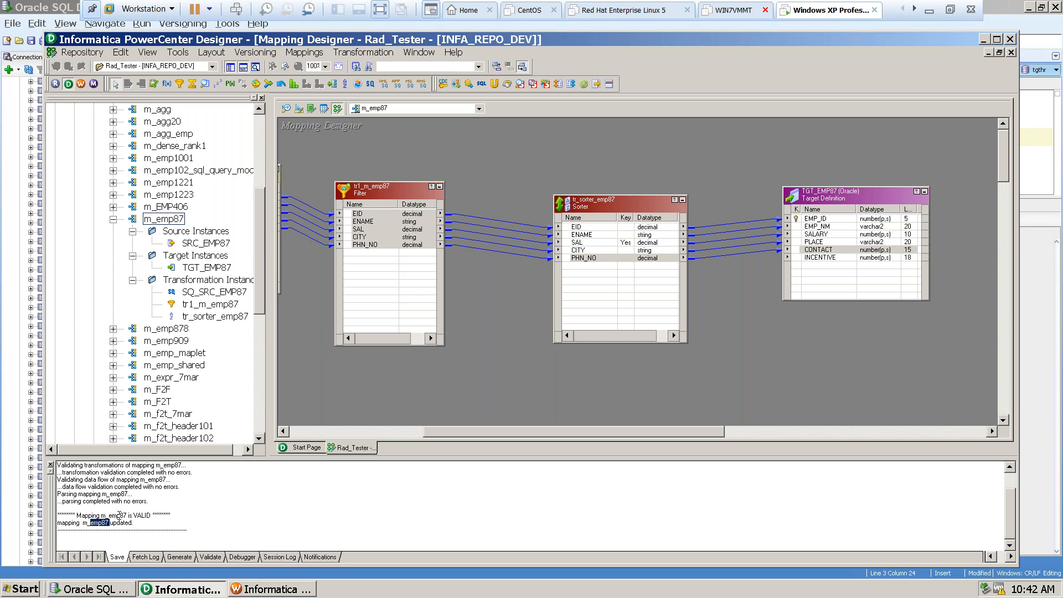
left_click(762, 360)
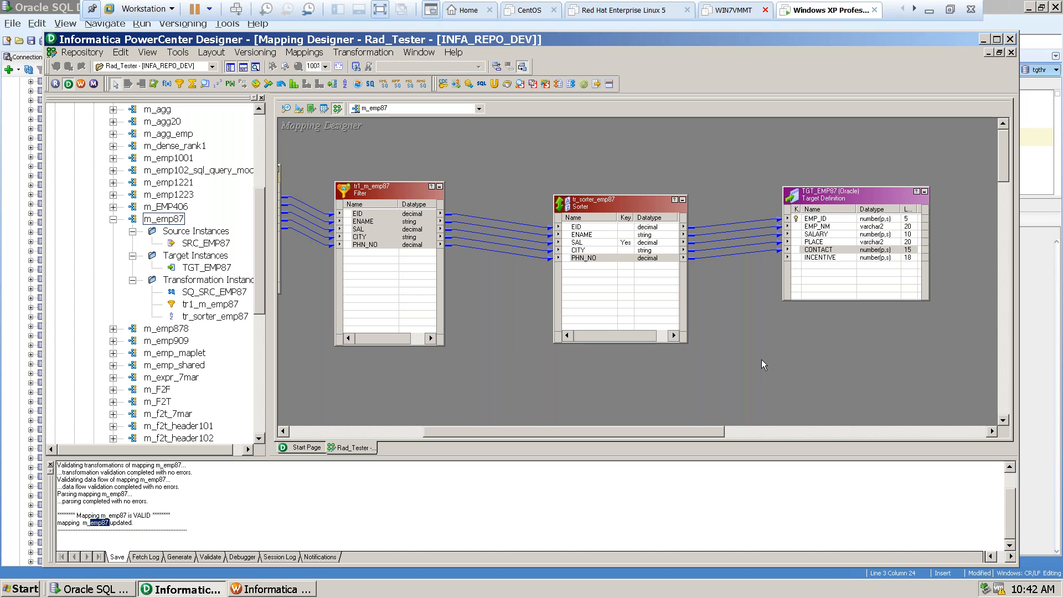
key("ctrl+s")
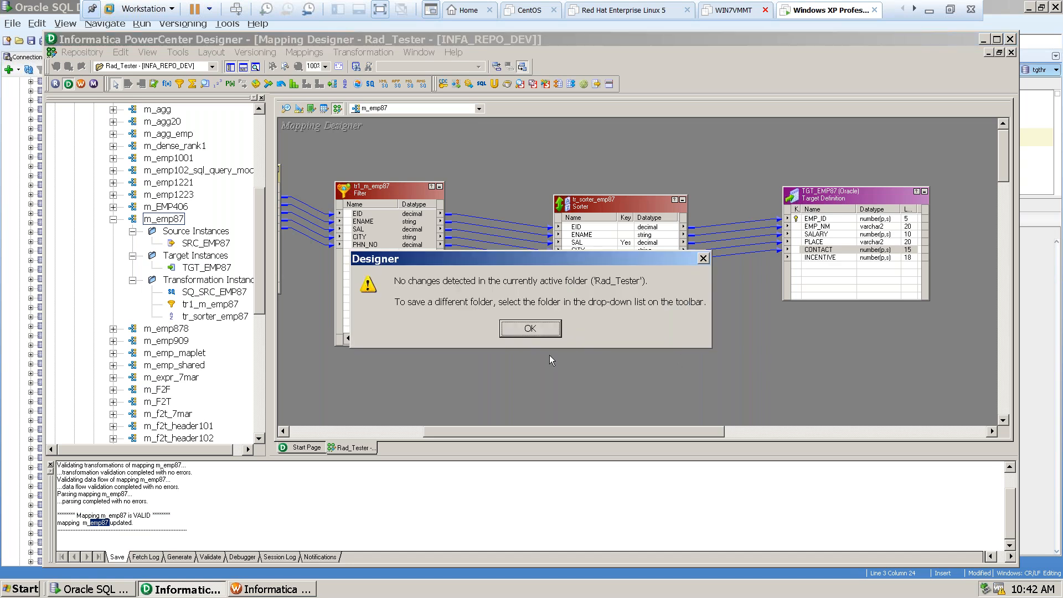
left_click(530, 330)
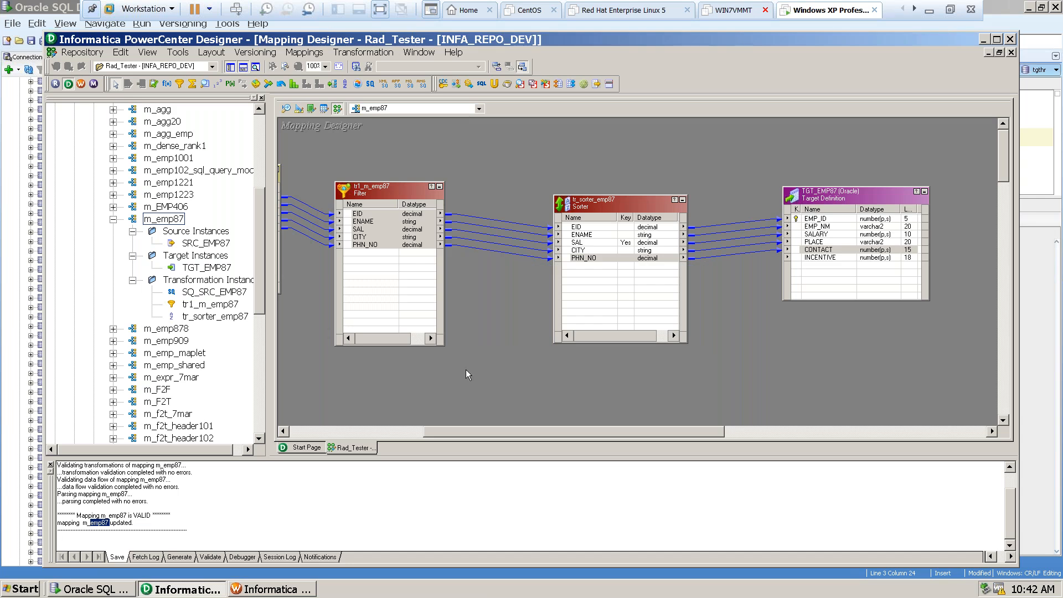
Switch to Workflow Manager, refresh the mapping of the s_m_emp87 session in wf_s_m_emp87, and save.
left_click(256, 590)
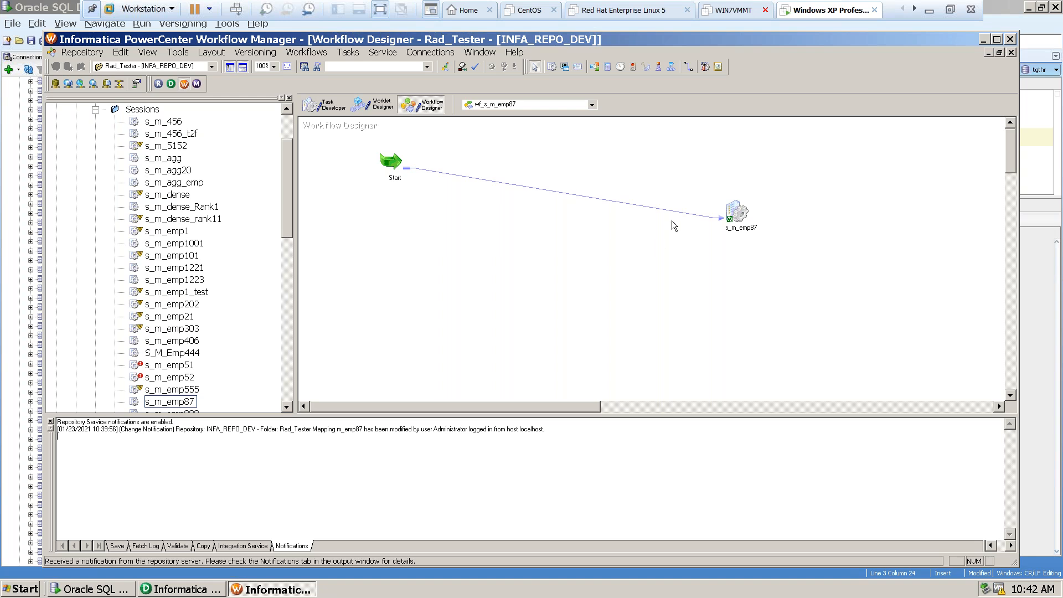
left_click(735, 217)
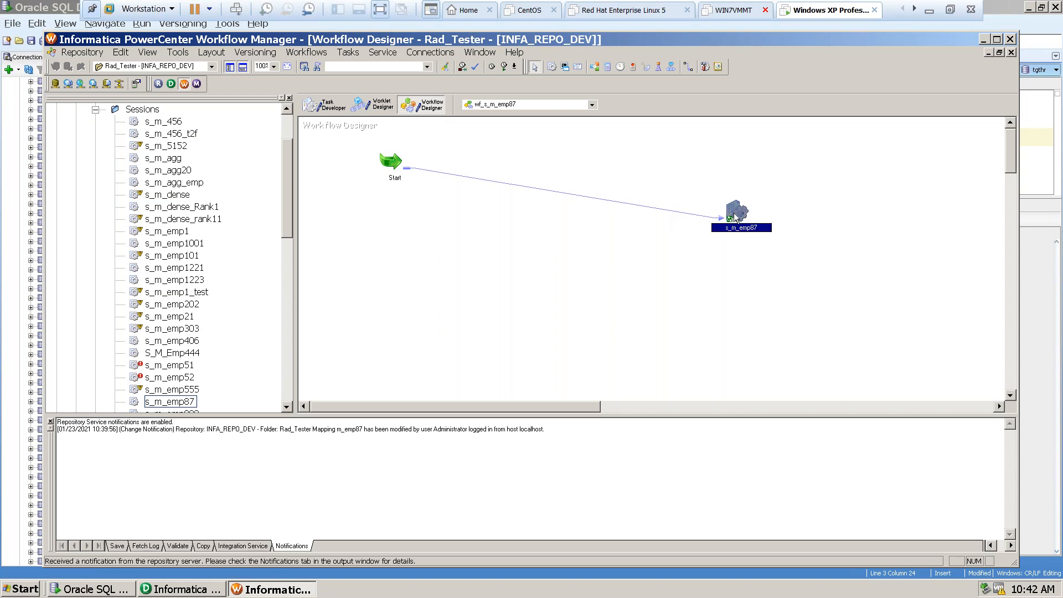
right_click(735, 217)
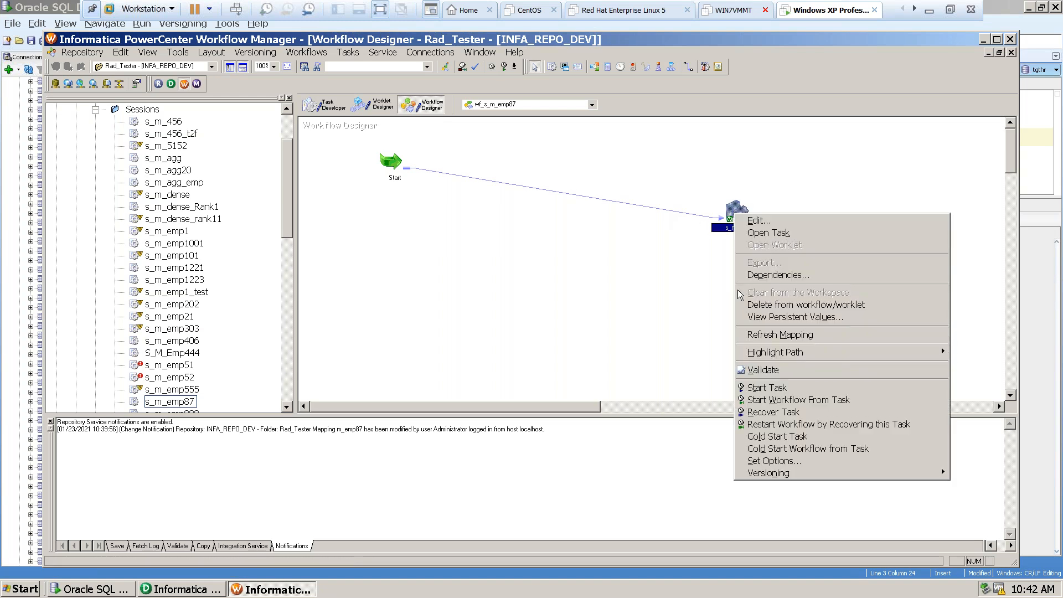
left_click(773, 336)
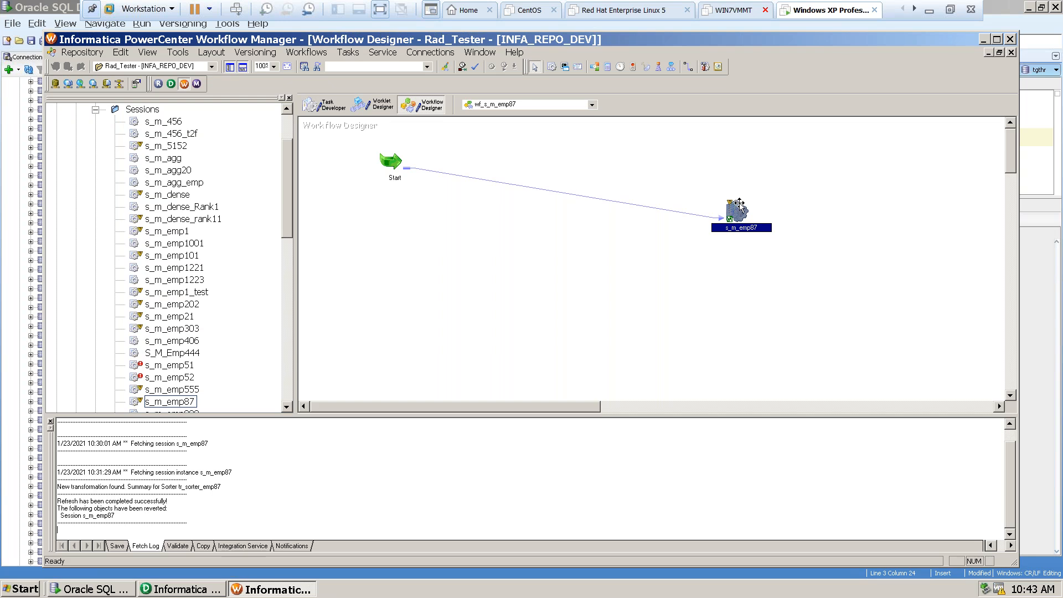
mouse_move(742, 203)
left_click(792, 311)
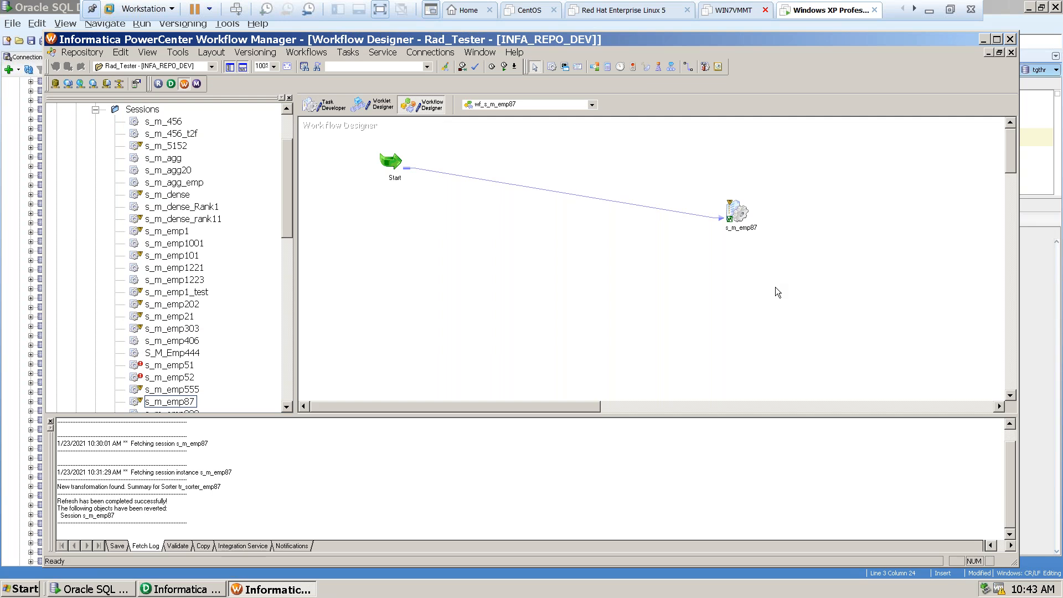
key("ctrl+s")
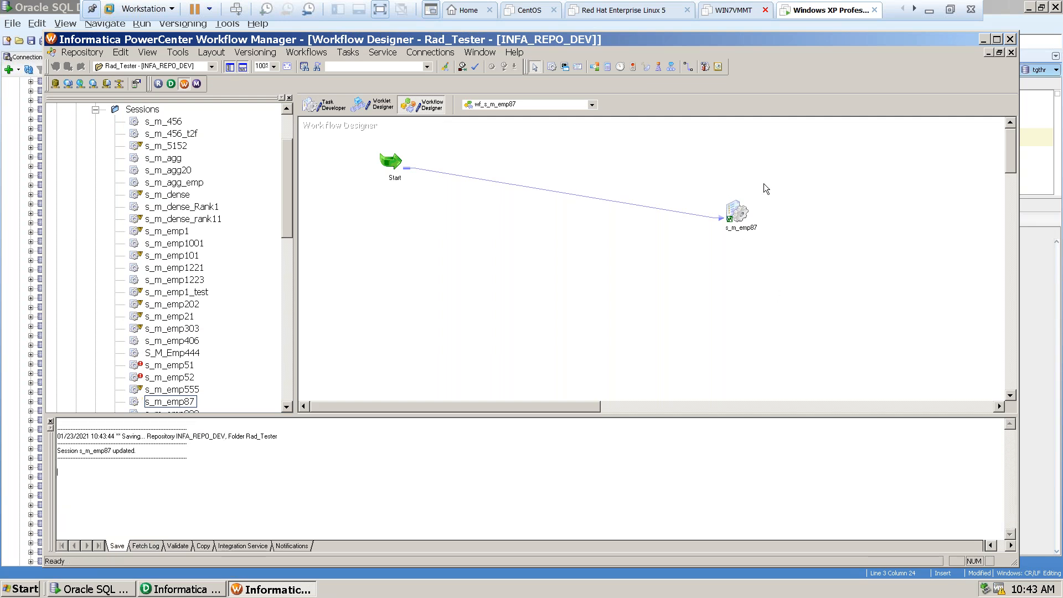
Review the s_m_emp87 session's mapping settings for tr1_m_emp87, tr_sorter_emp87, SQ_SRC_EMP87 and TGT_EMP87, and accept the task settings.
double_click(741, 219)
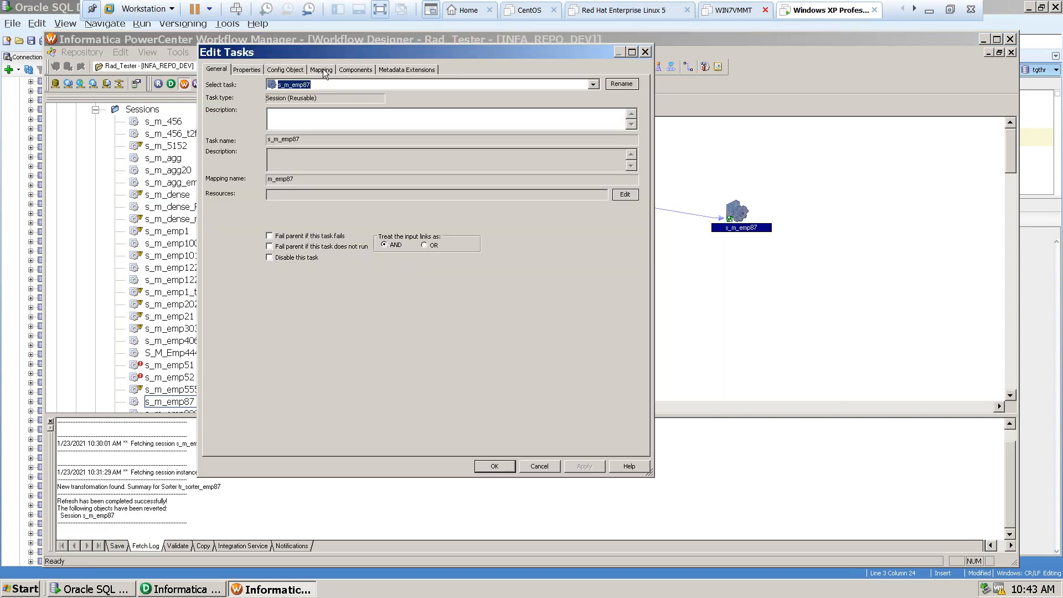
left_click(323, 71)
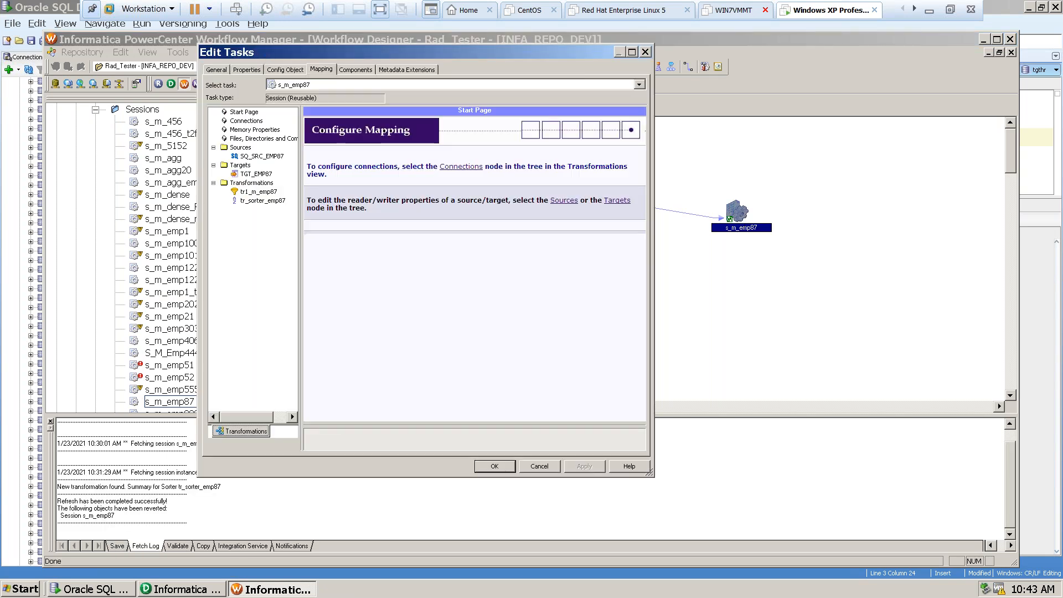
left_click(258, 192)
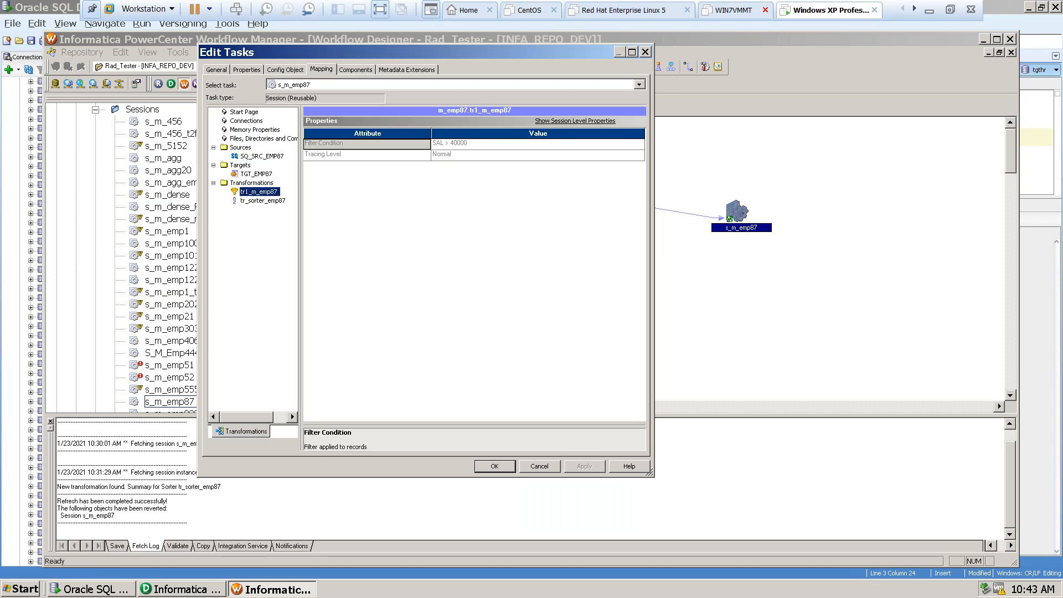
left_click(255, 201)
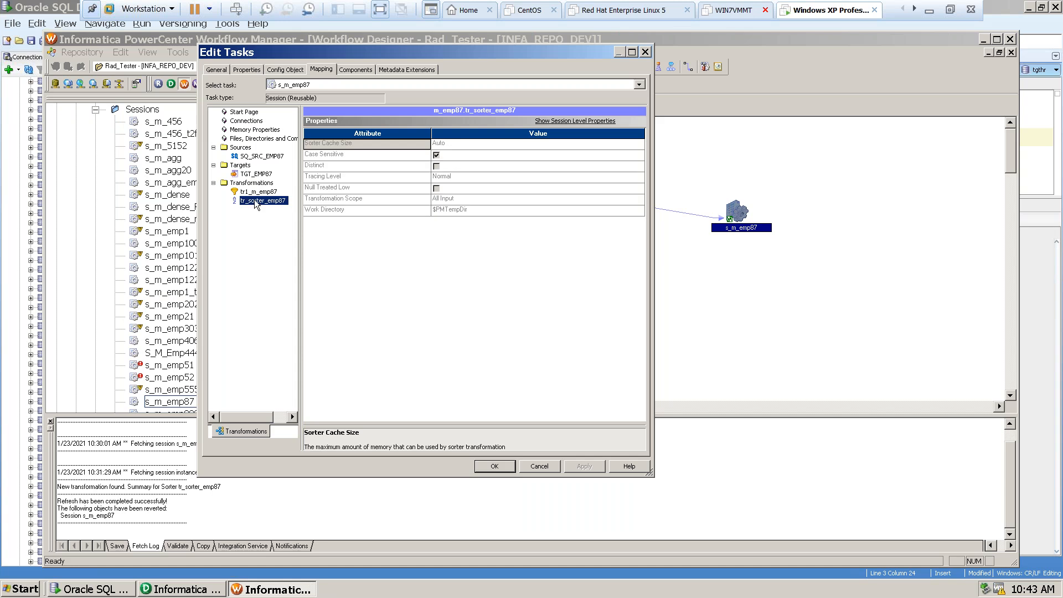
left_click(244, 193)
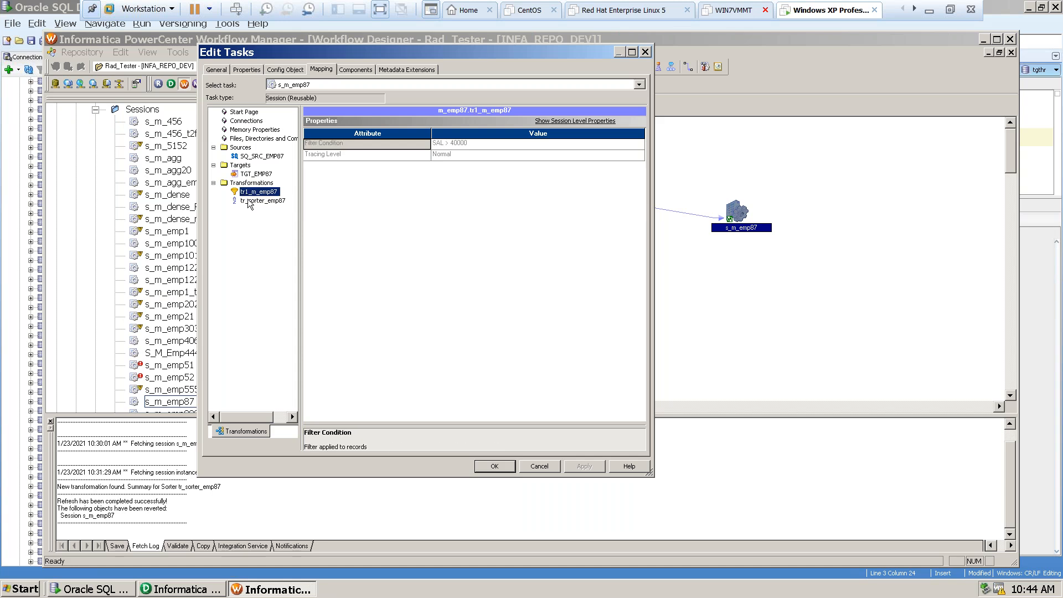
left_click(248, 202)
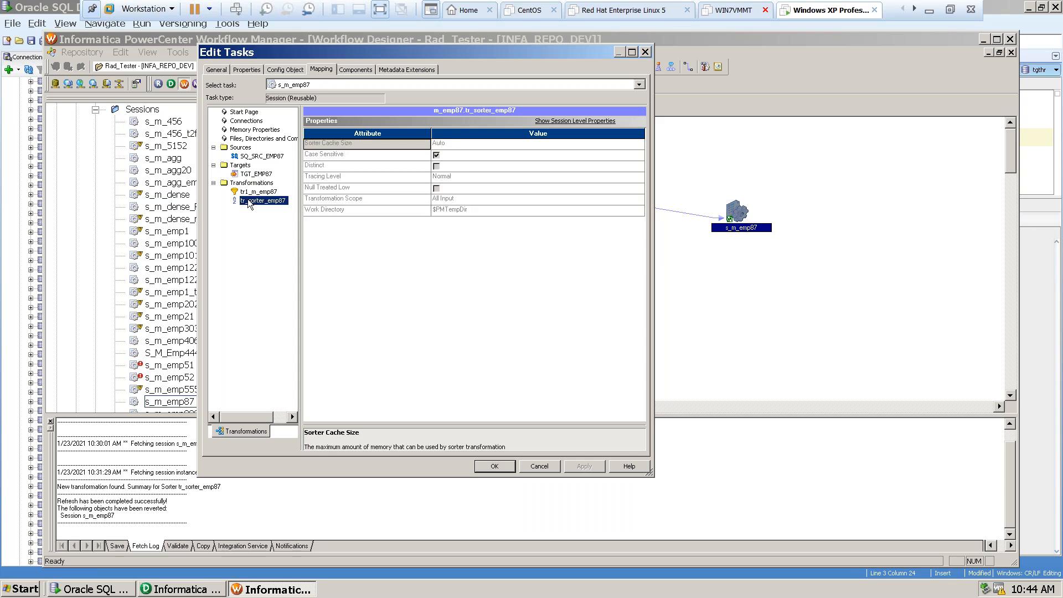
left_click(248, 157)
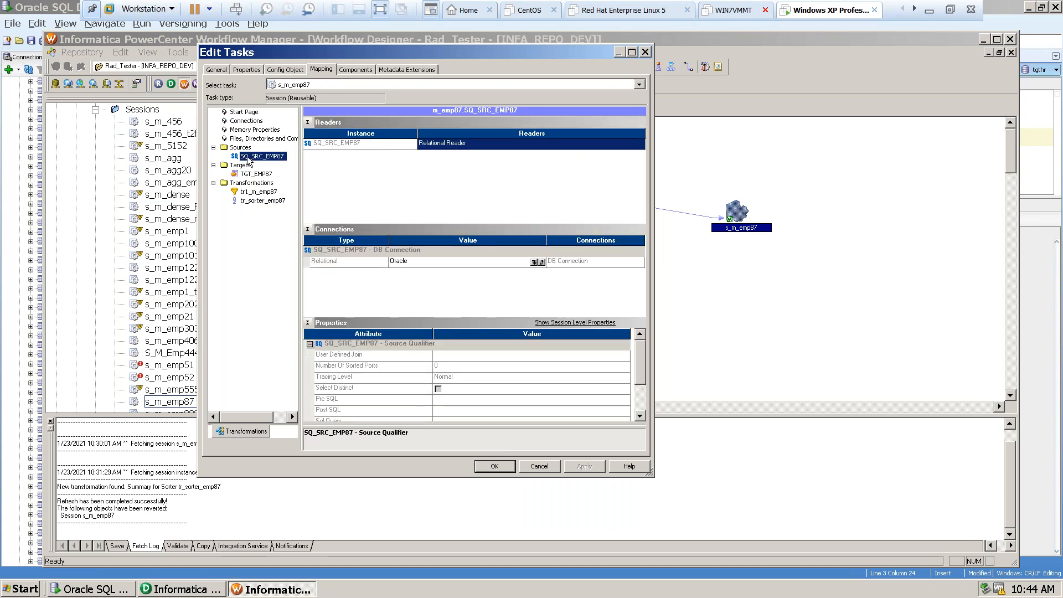
left_click(249, 175)
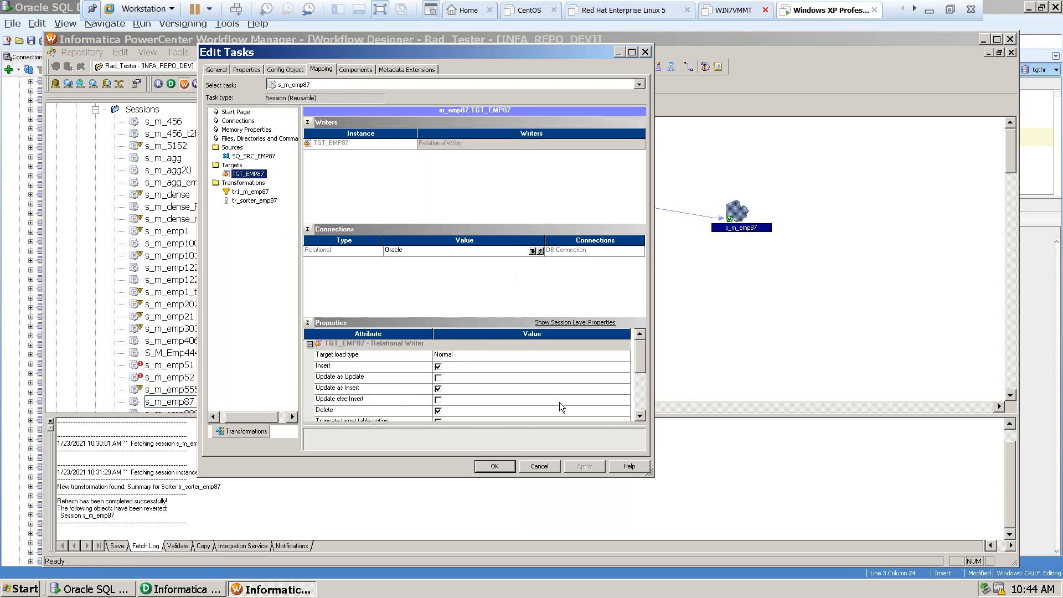
left_click(495, 467)
Save wf_s_m_emp87, launch Workflow Monitor, and return to Workflow Manager.
left_click(710, 287)
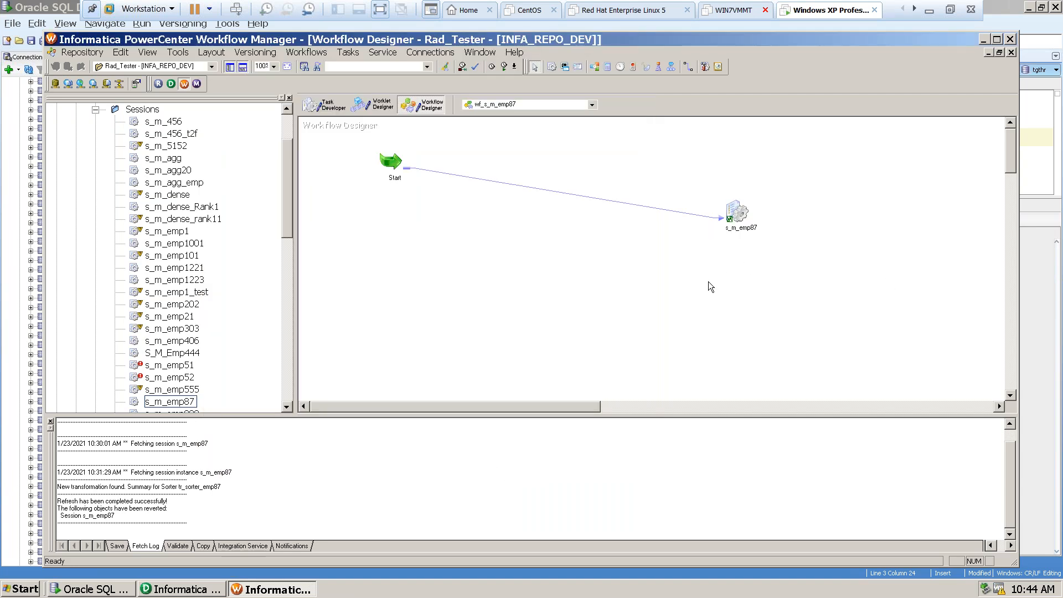
key("ctrl+s")
left_click(542, 330)
left_click(198, 84)
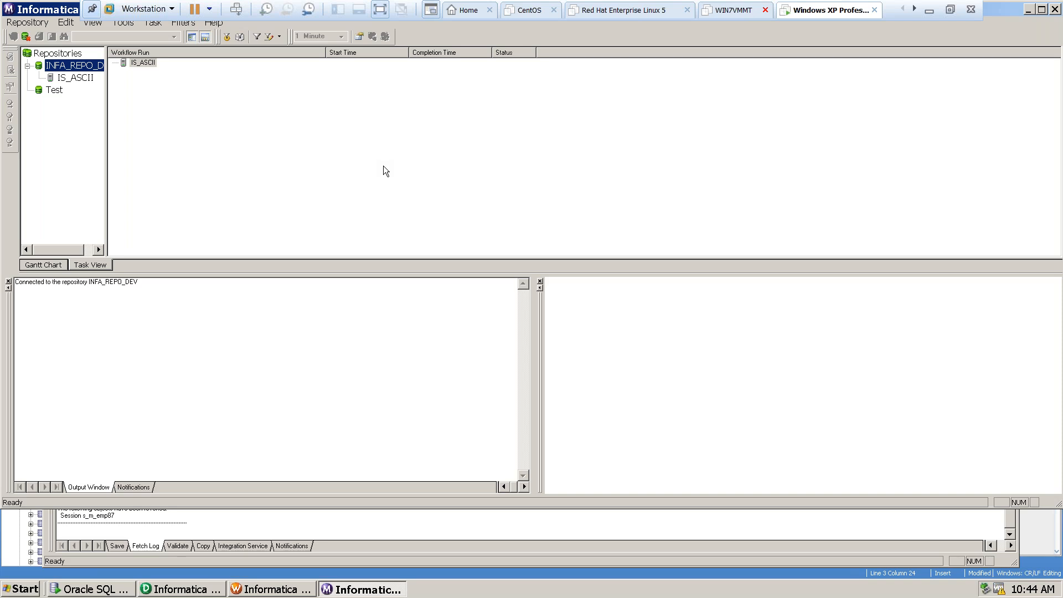
left_click(277, 591)
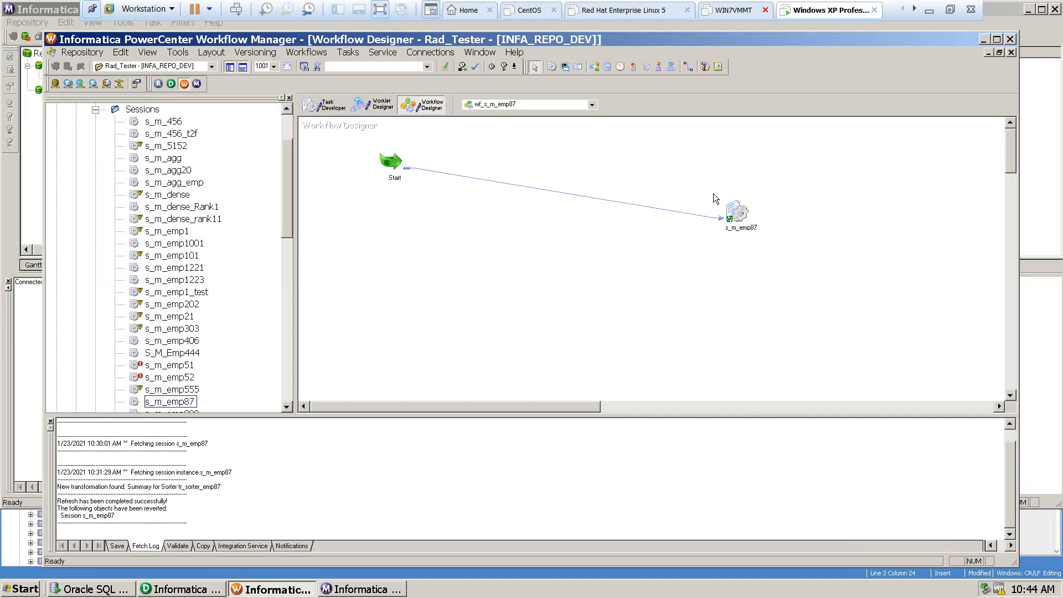
Validate the s_m_emp87 session in the workflow and check the latest validation message in the output.
left_click(739, 214)
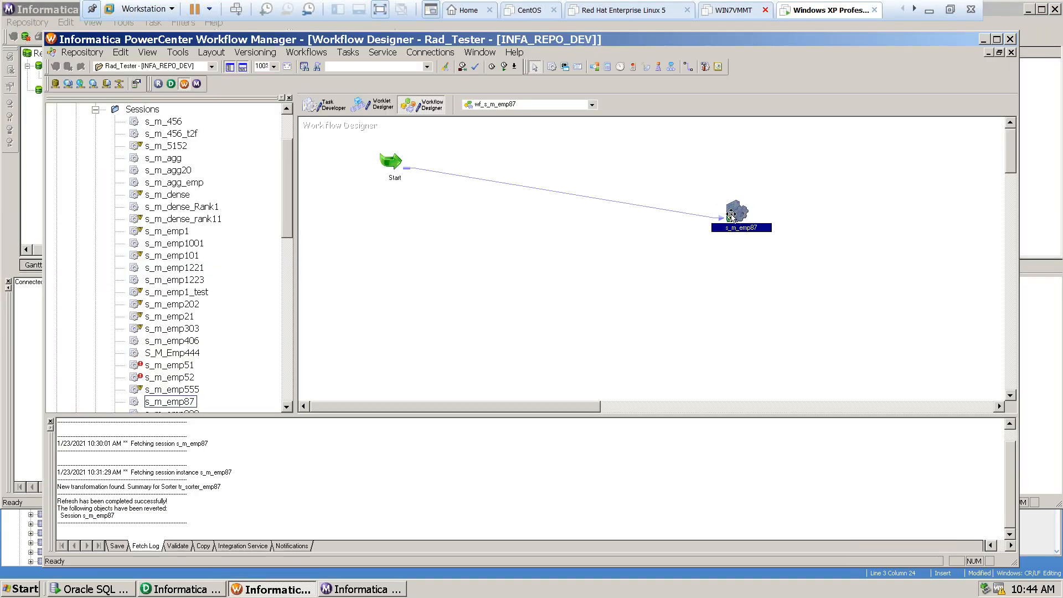
right_click(731, 214)
left_click(760, 371)
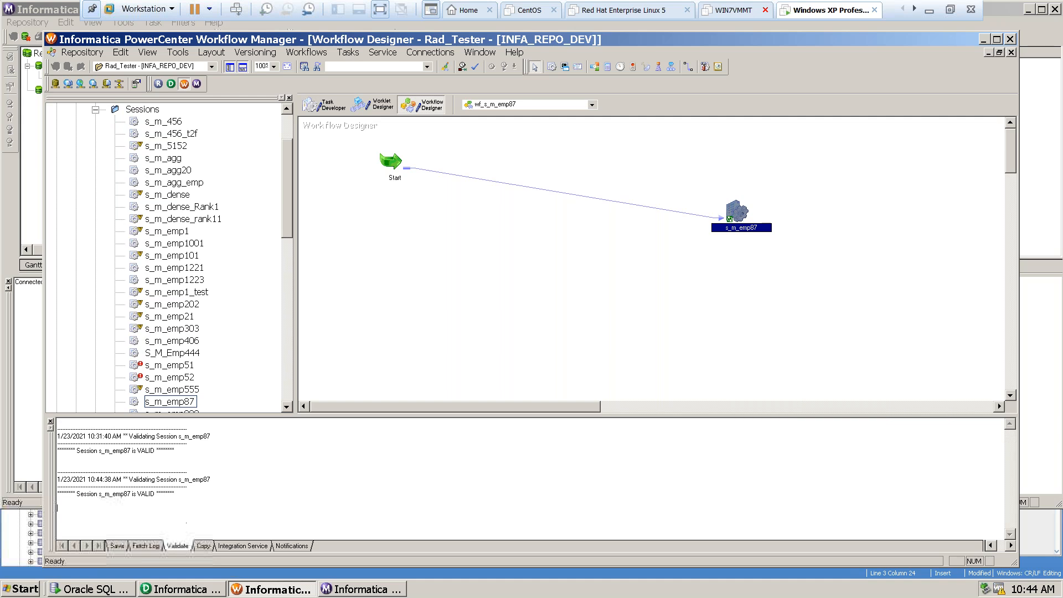
left_click_drag(114, 493, 176, 493)
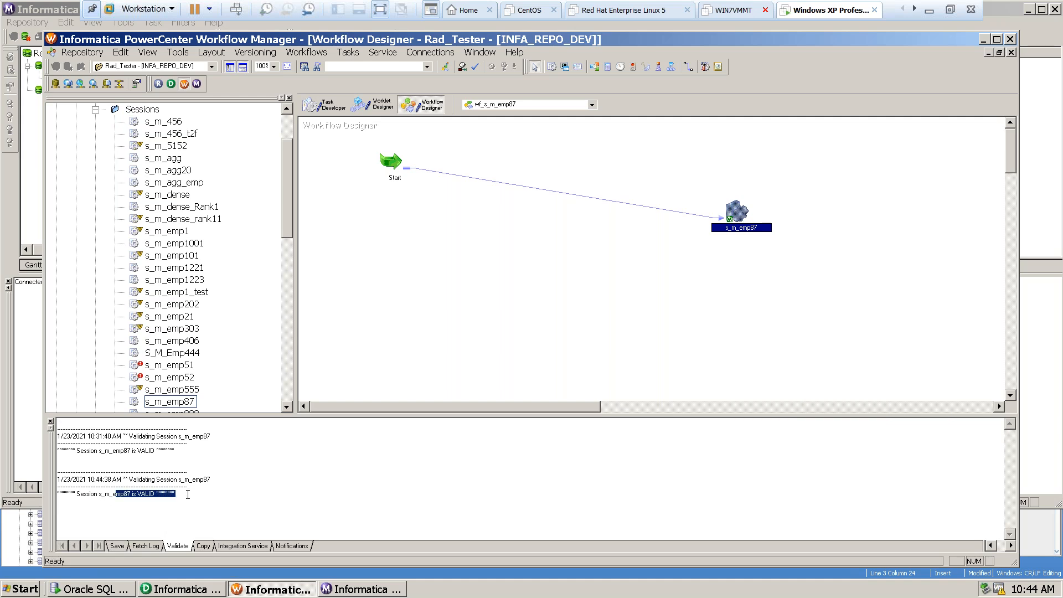
Start the s_m_emp87 task and check the workflow and session run statuses in Workflow Monitor.
right_click(730, 214)
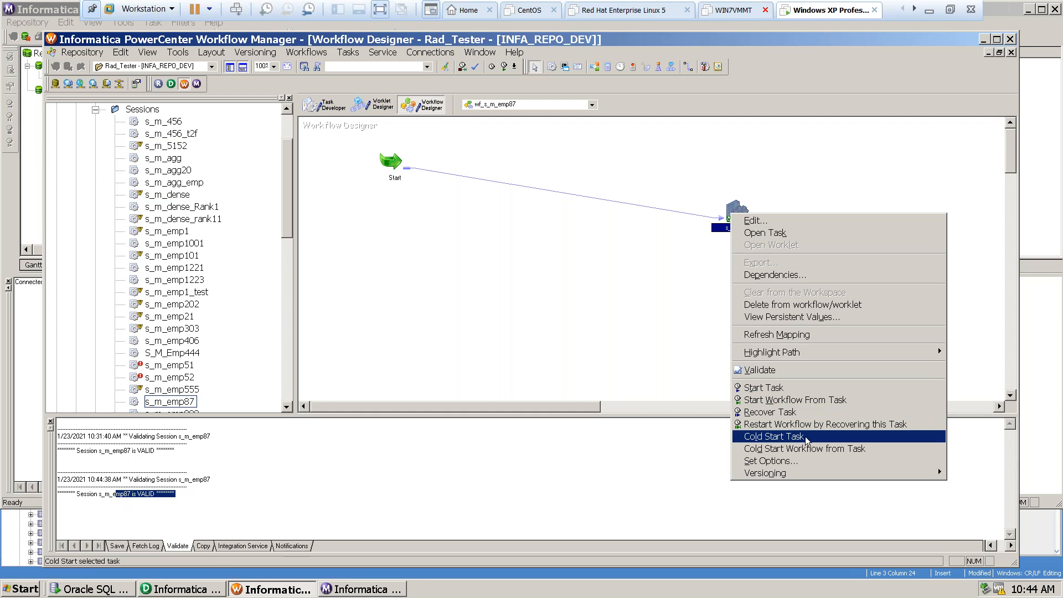
left_click(759, 388)
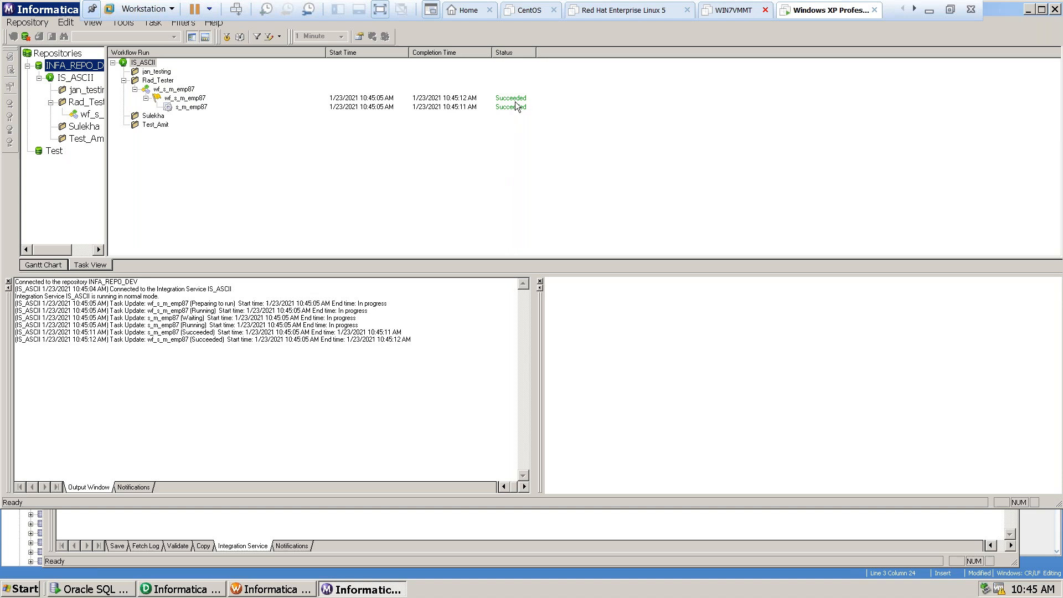
left_click(515, 114)
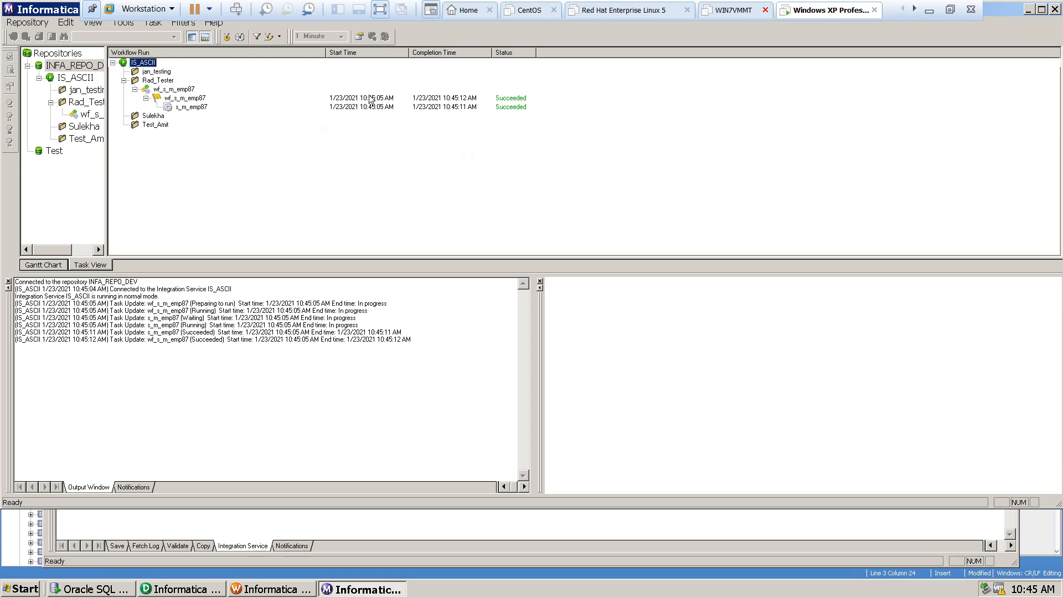
left_click(182, 98)
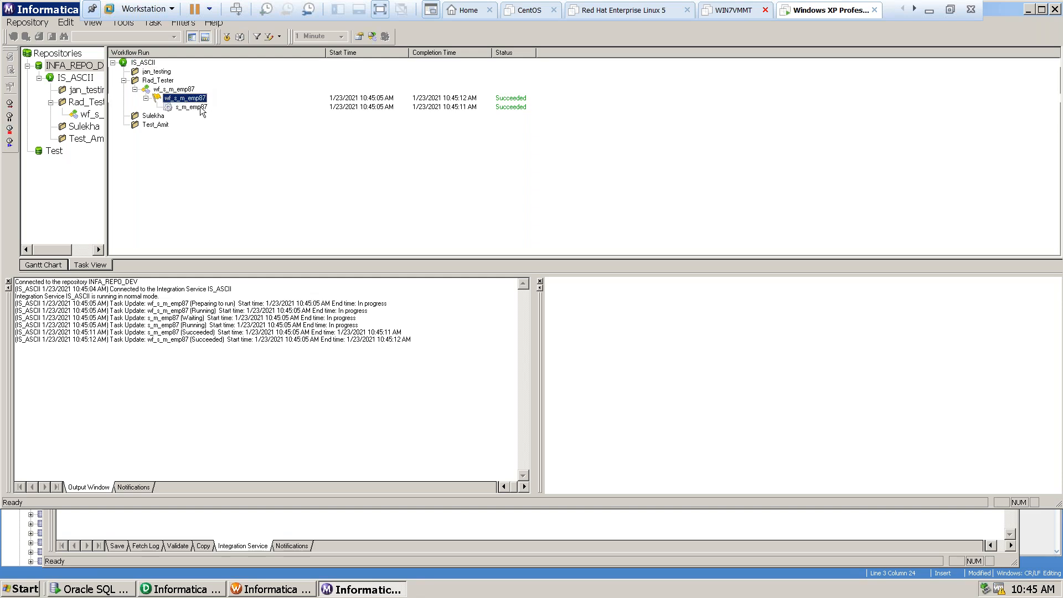
left_click(195, 108)
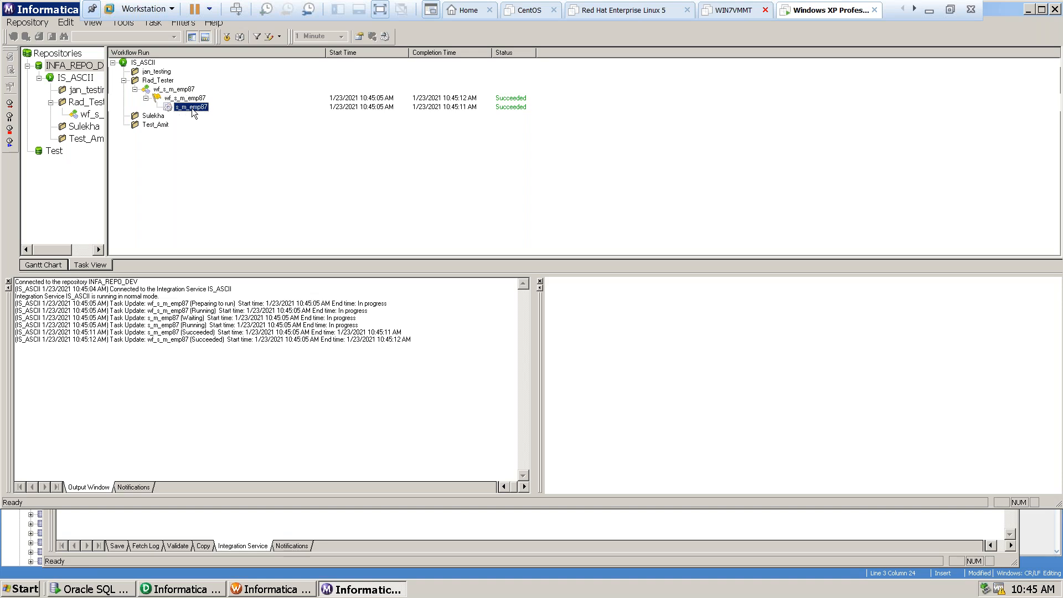
Open the session log for the s_m_emp87 run and maximize the log window.
right_click(197, 108)
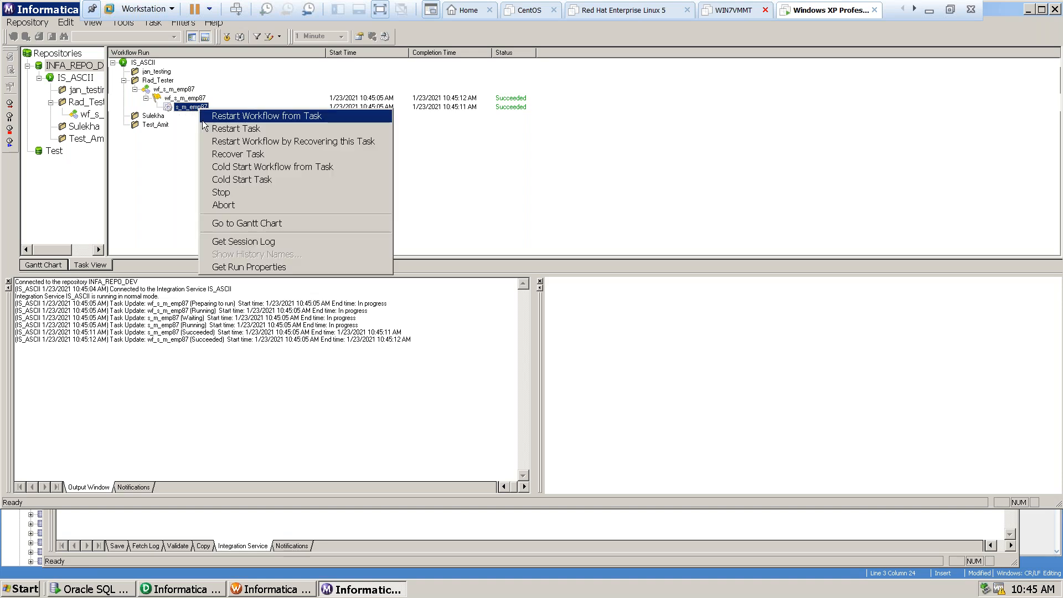
left_click(234, 242)
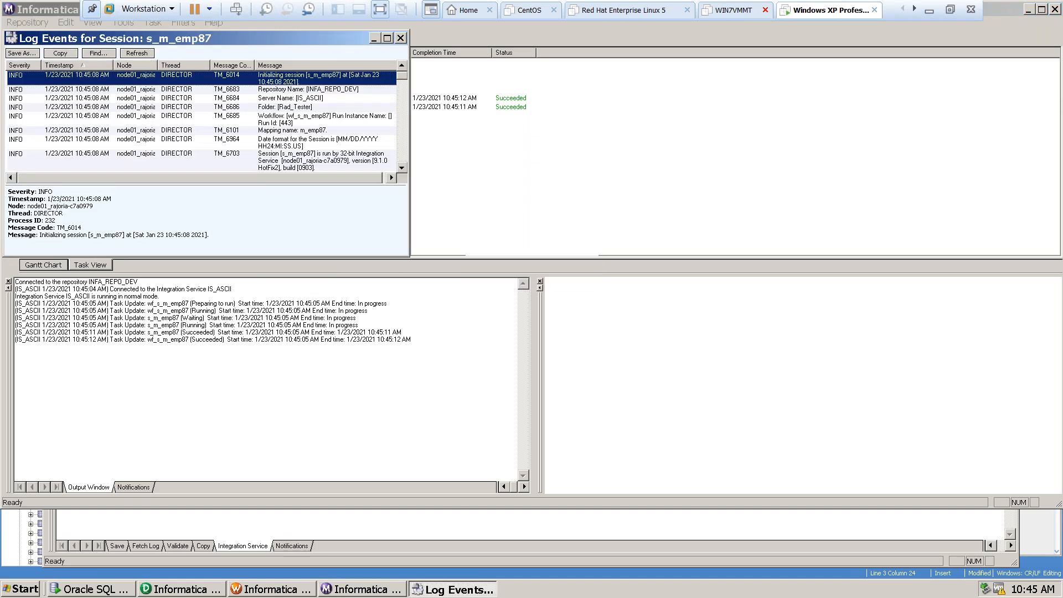
left_click(387, 38)
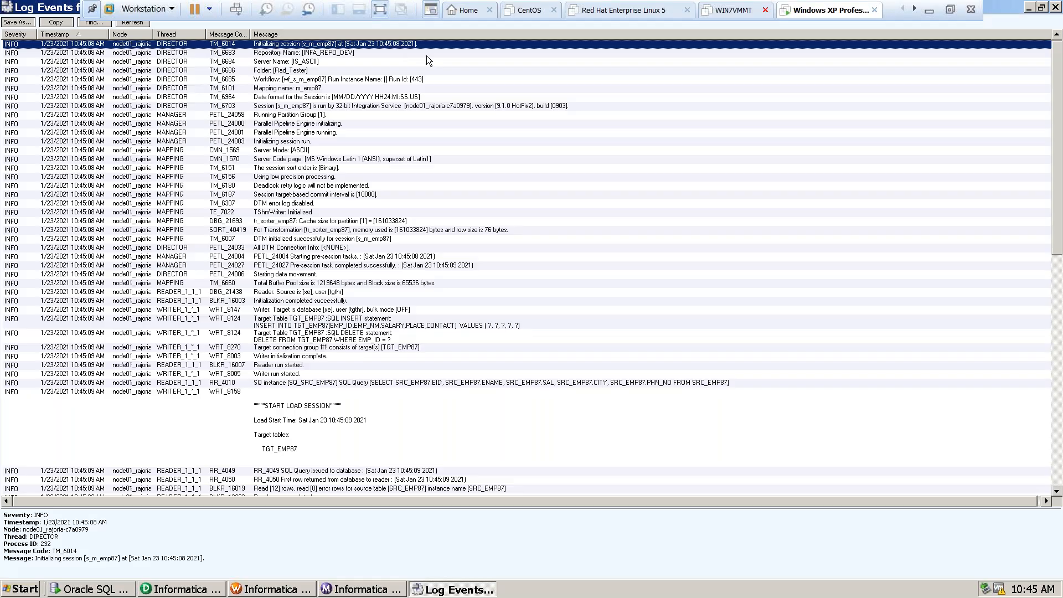
Examine the session log from initialization through the tr_sorter_emp87 processing and the TGT_EMP87 load, including its error entries.
left_click(13, 53)
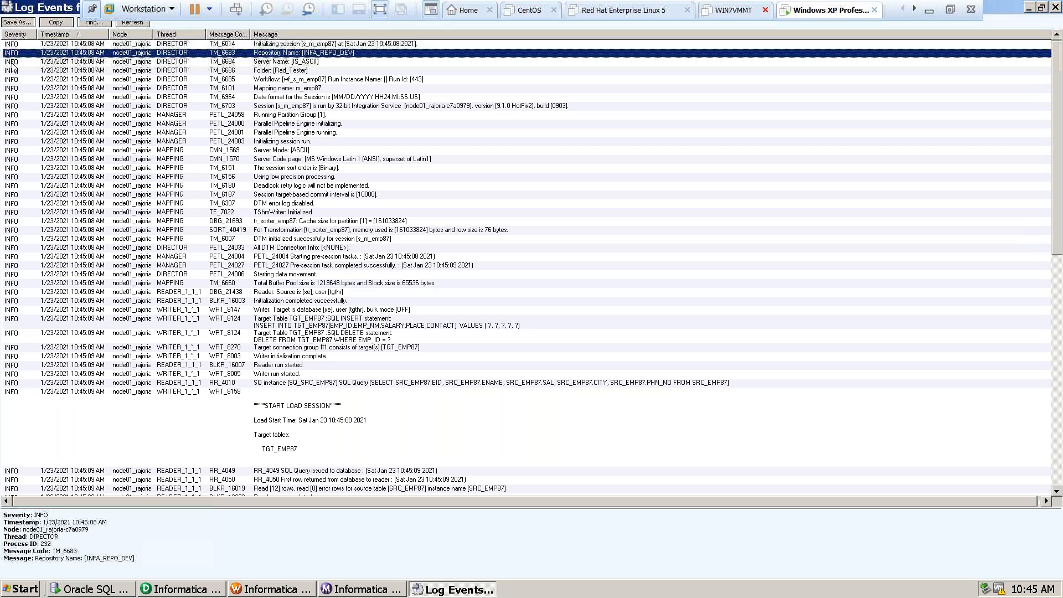
left_click(303, 283)
scroll(308, 377, "down", 2)
scroll(308, 377, "down", 2)
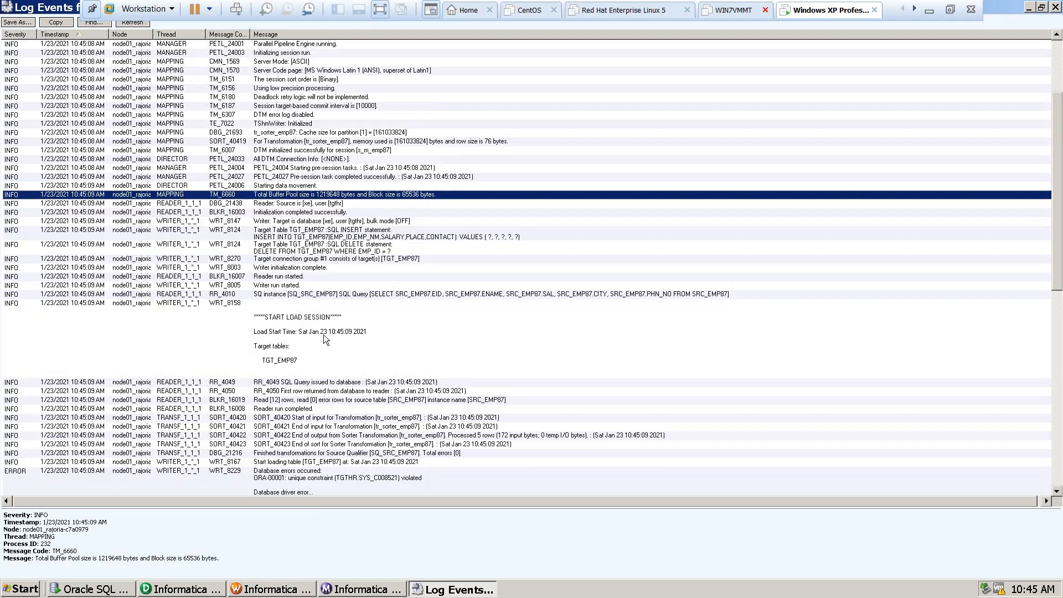
scroll(194, 306, "down", 5)
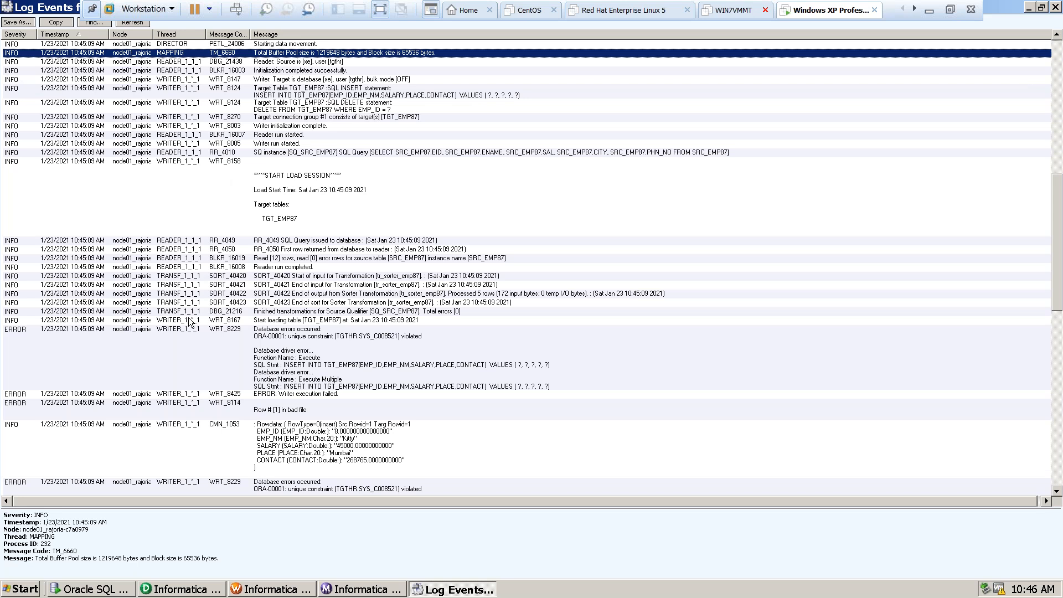
scroll(189, 321, "down", 8)
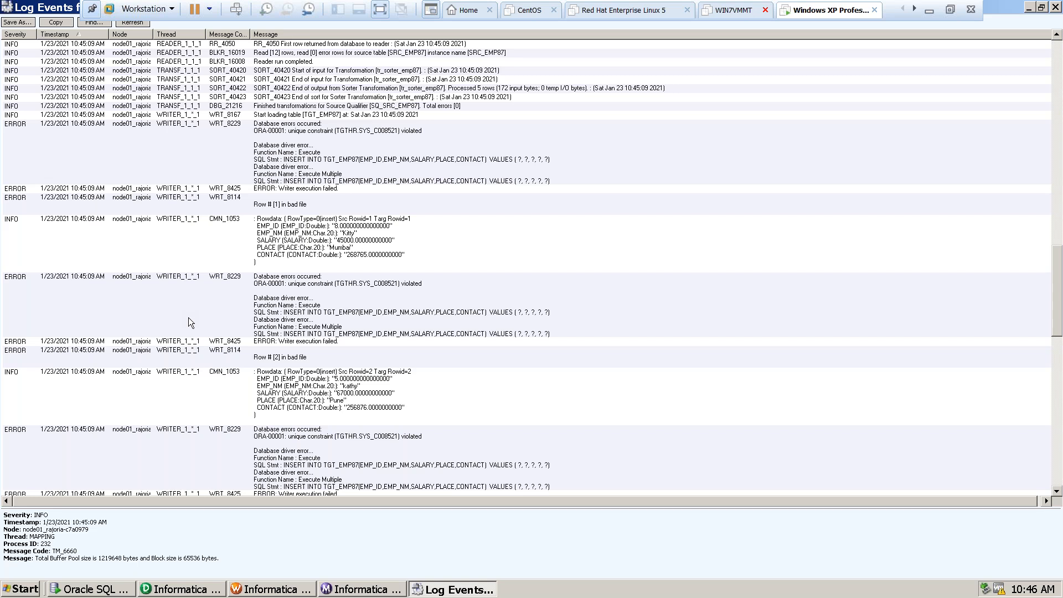
left_click(107, 131)
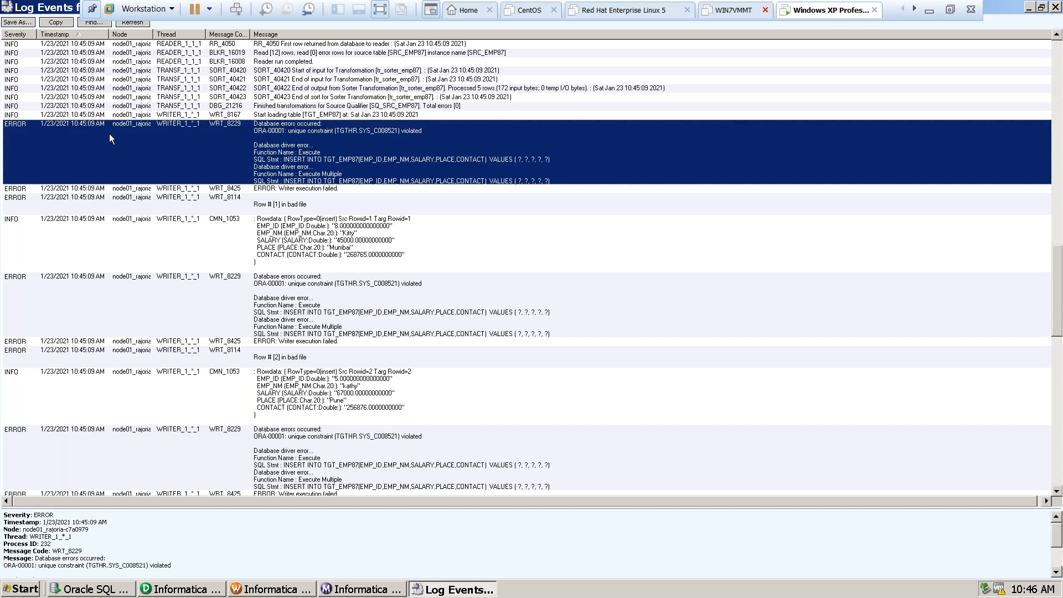
left_click(263, 322)
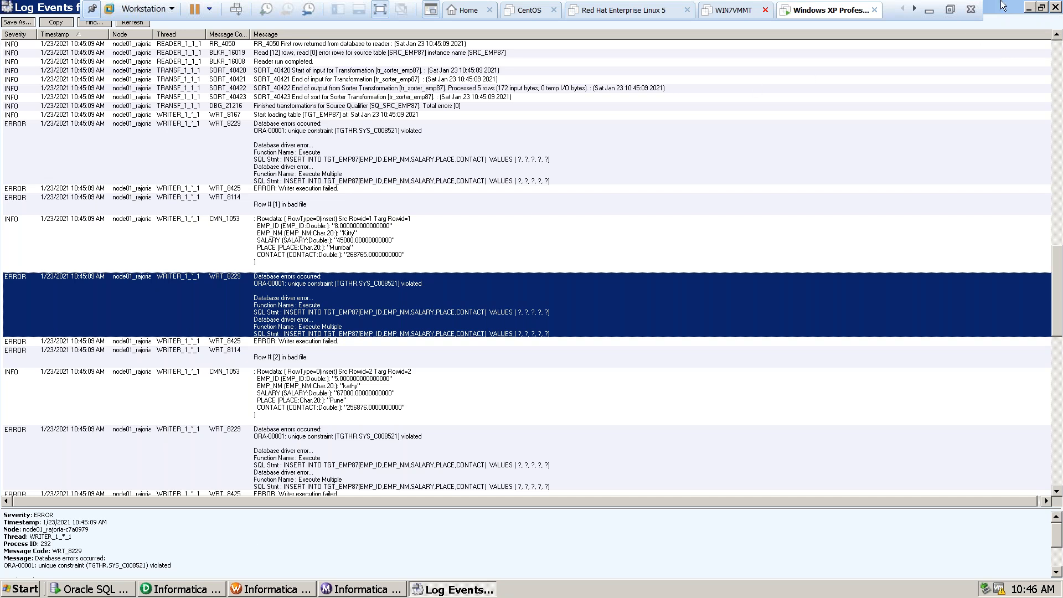
Close the session log, then open the workflow log of the wf_s_m_emp87 run, check it and close it.
left_click(1041, 7)
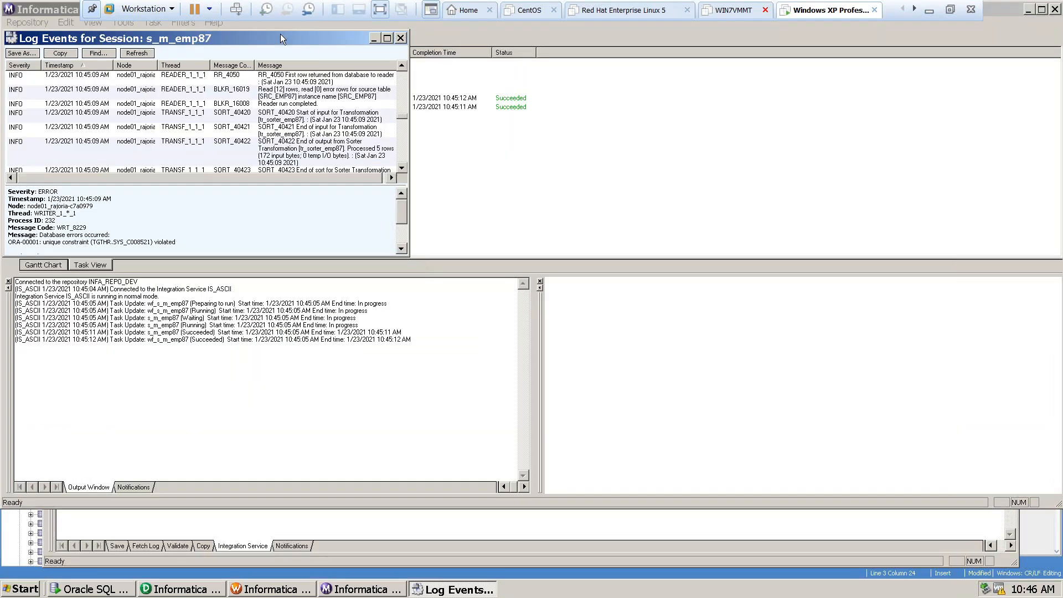
left_click(400, 38)
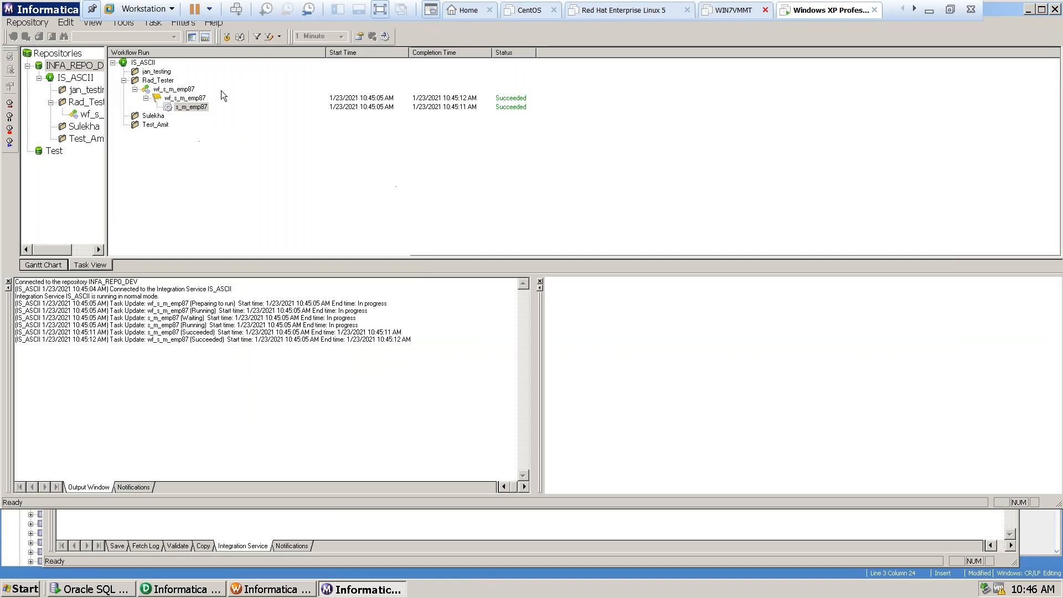
left_click(192, 98)
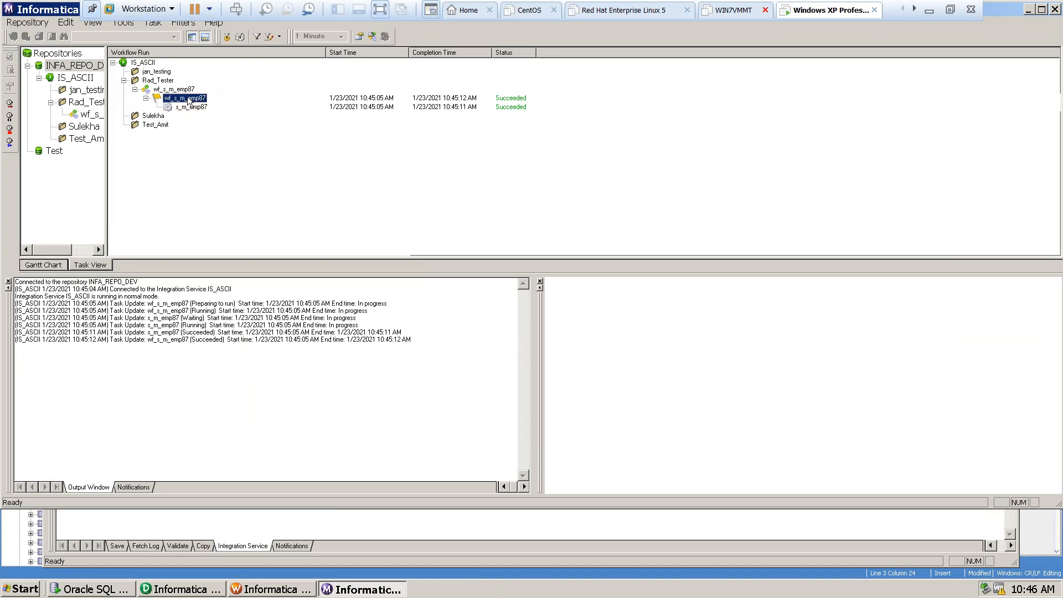
right_click(188, 98)
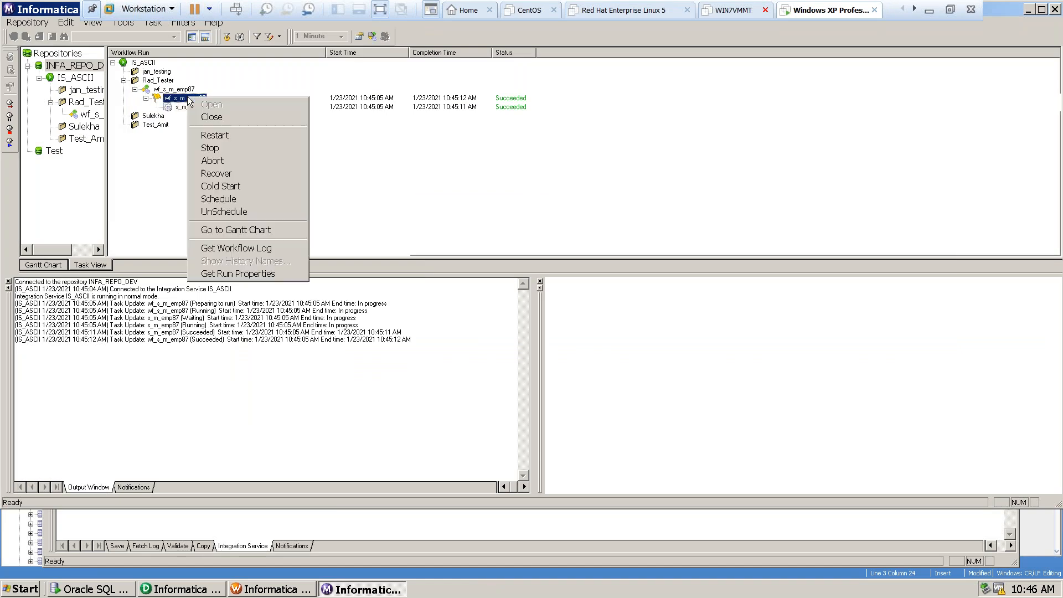
left_click(211, 246)
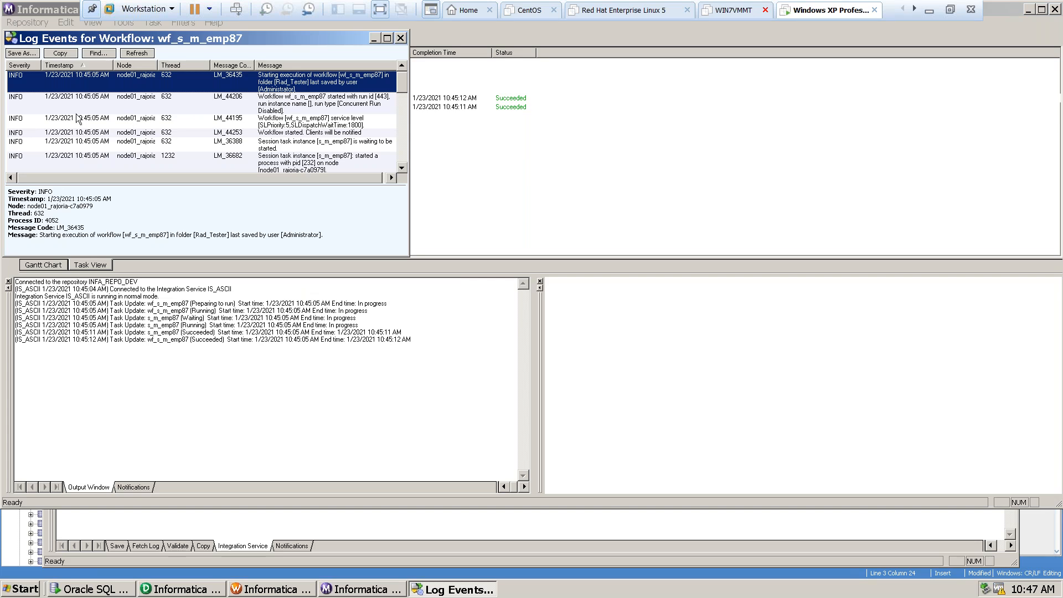
left_click(401, 37)
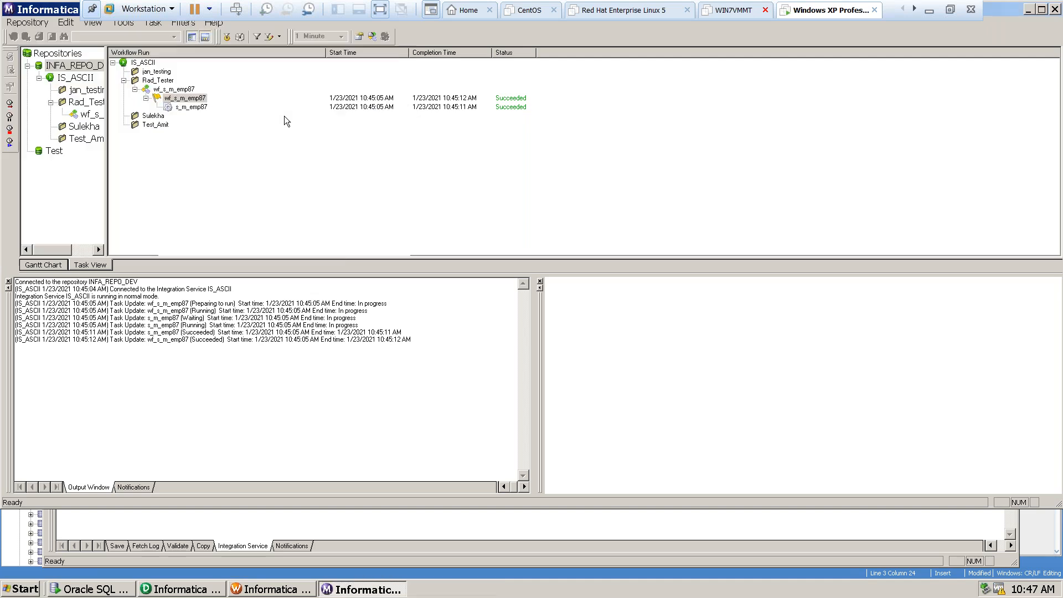
Get the run properties of the wf_s_m_emp87 workflow in the Rad_Tester folder.
left_click(193, 110)
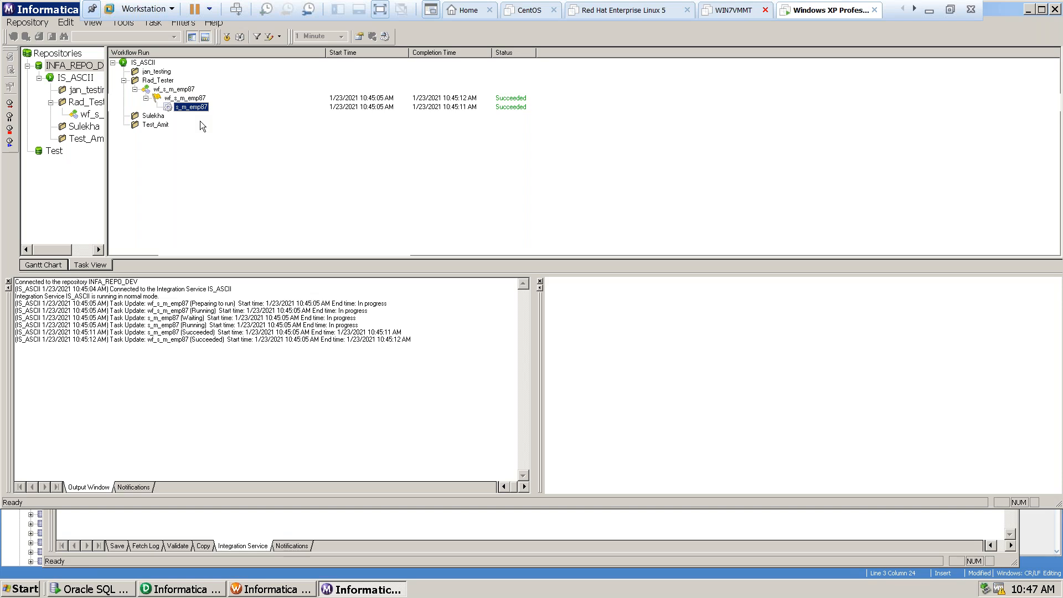
left_click(169, 90)
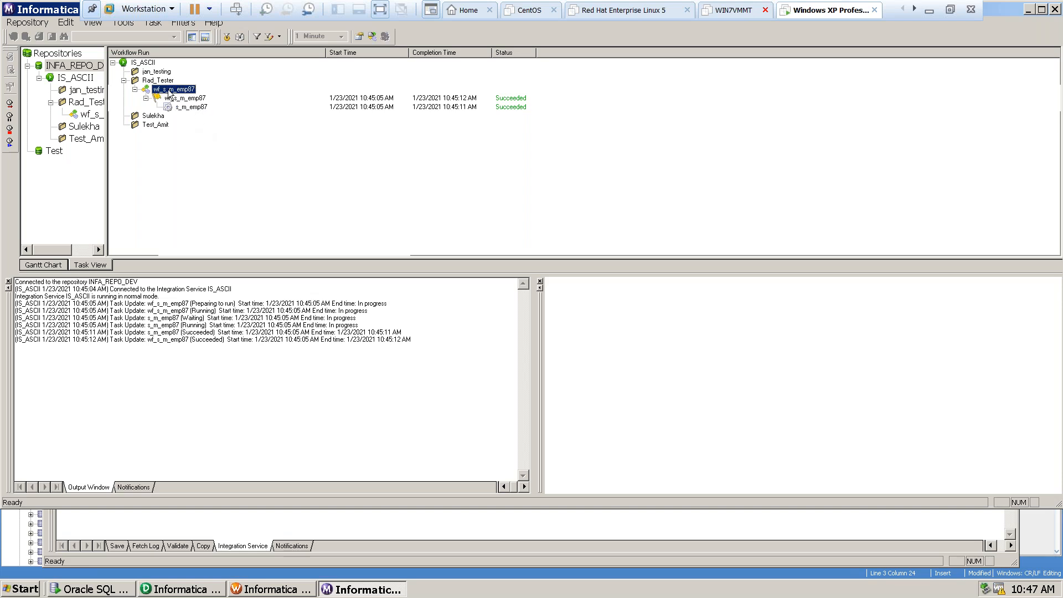
right_click(169, 94)
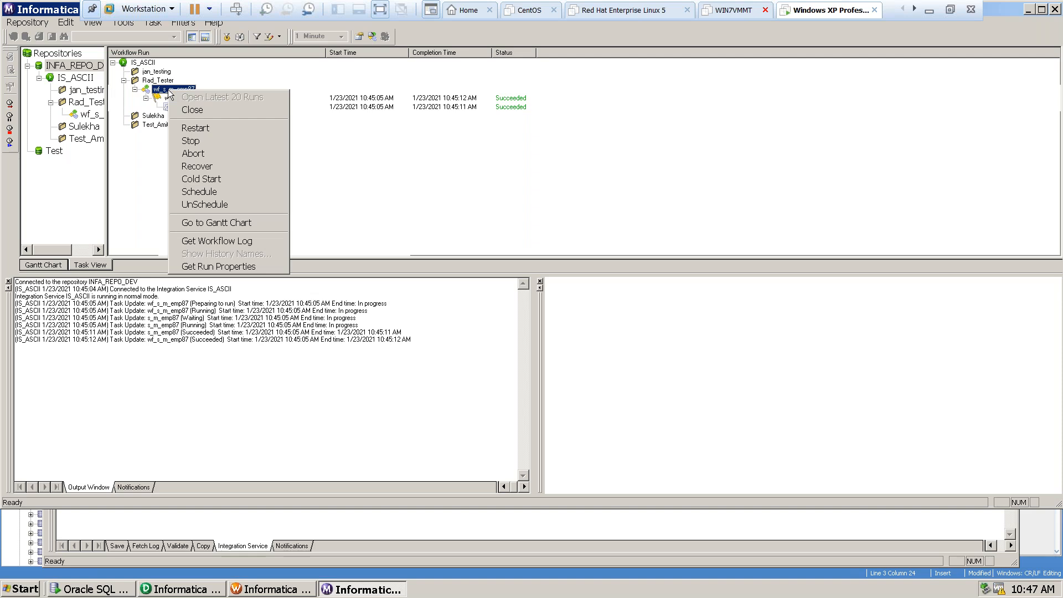
left_click(403, 176)
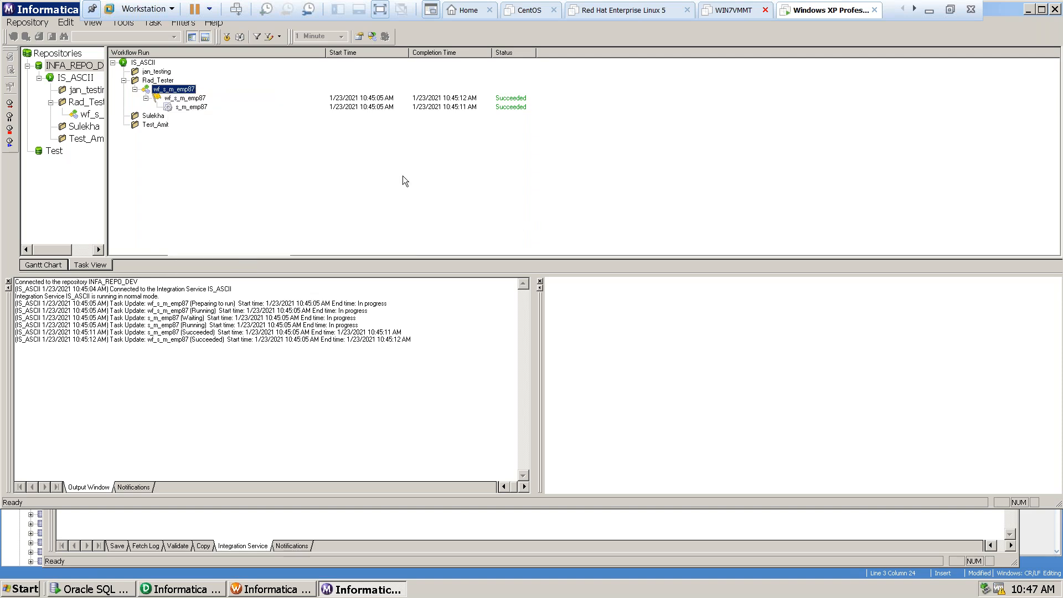
right_click(182, 90)
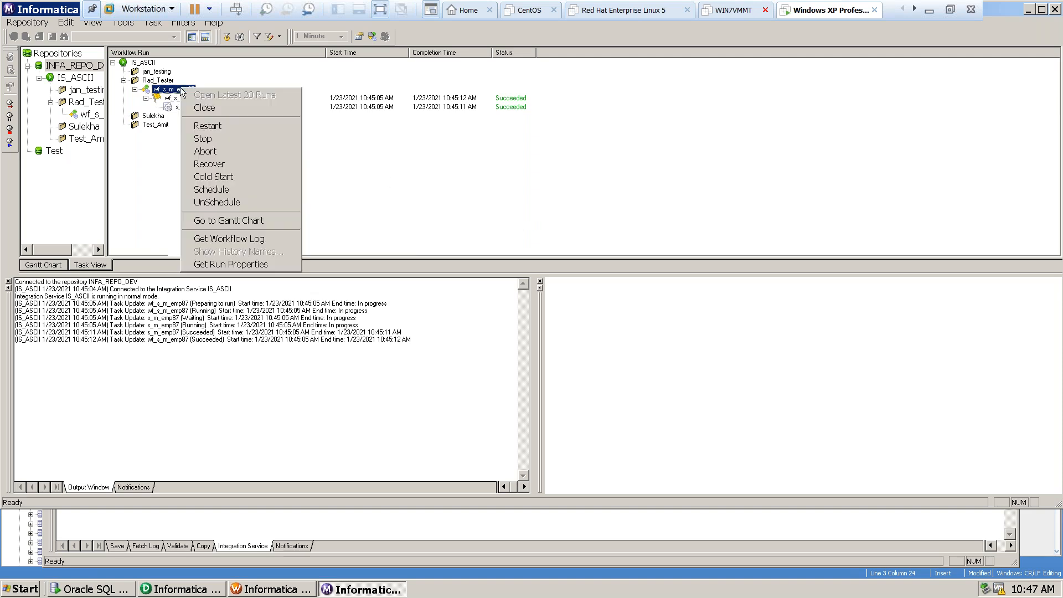
left_click(210, 264)
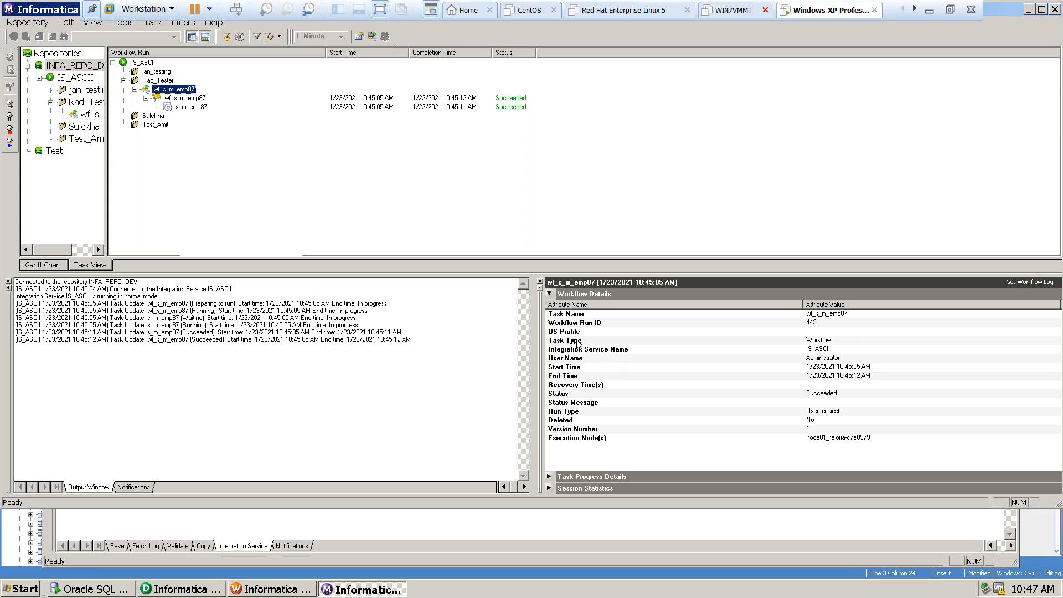
Examine the workflow details of the wf_s_m_emp87 run attribute by attribute, from Task Name through Status to Execution Node(s).
left_click(550, 317)
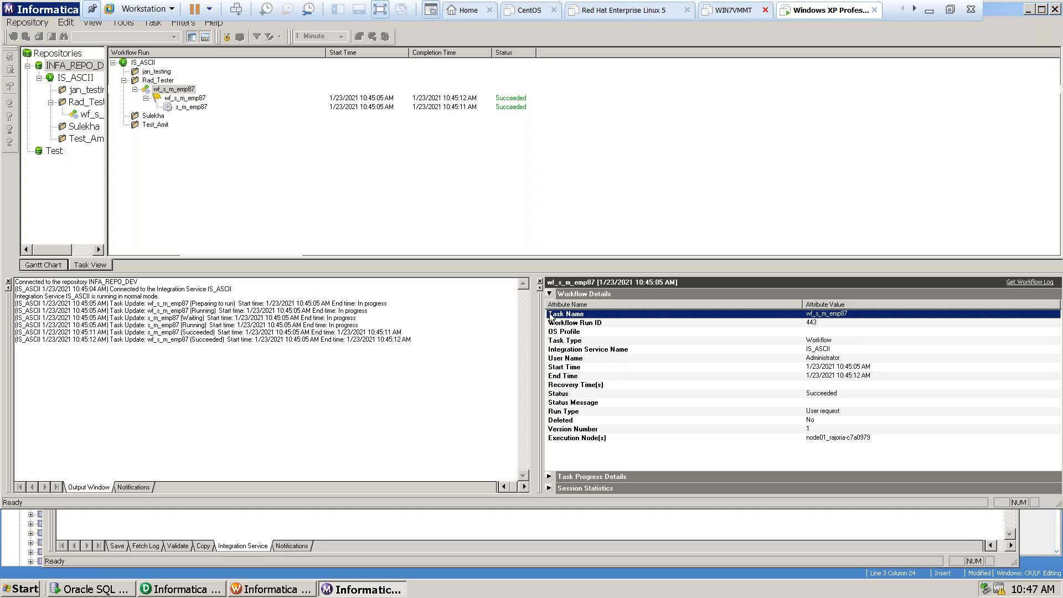
left_click(811, 323)
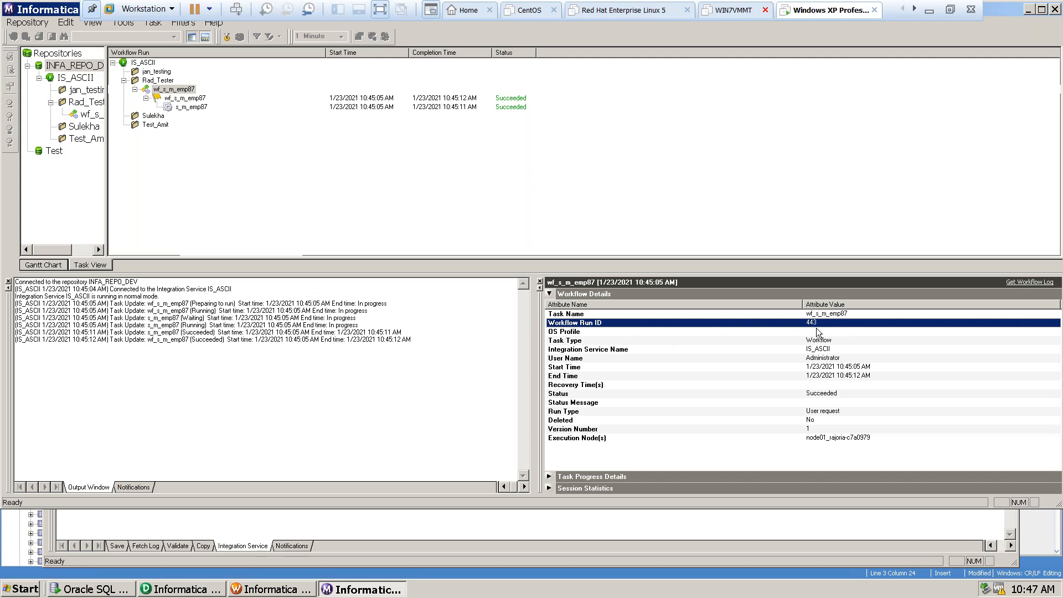
left_click(562, 333)
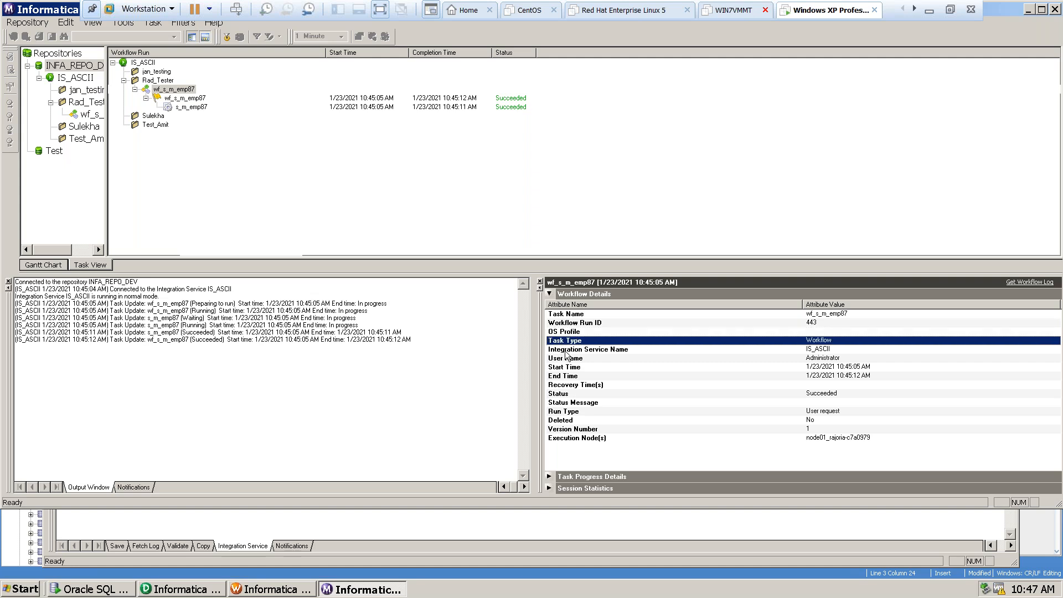
left_click(566, 353)
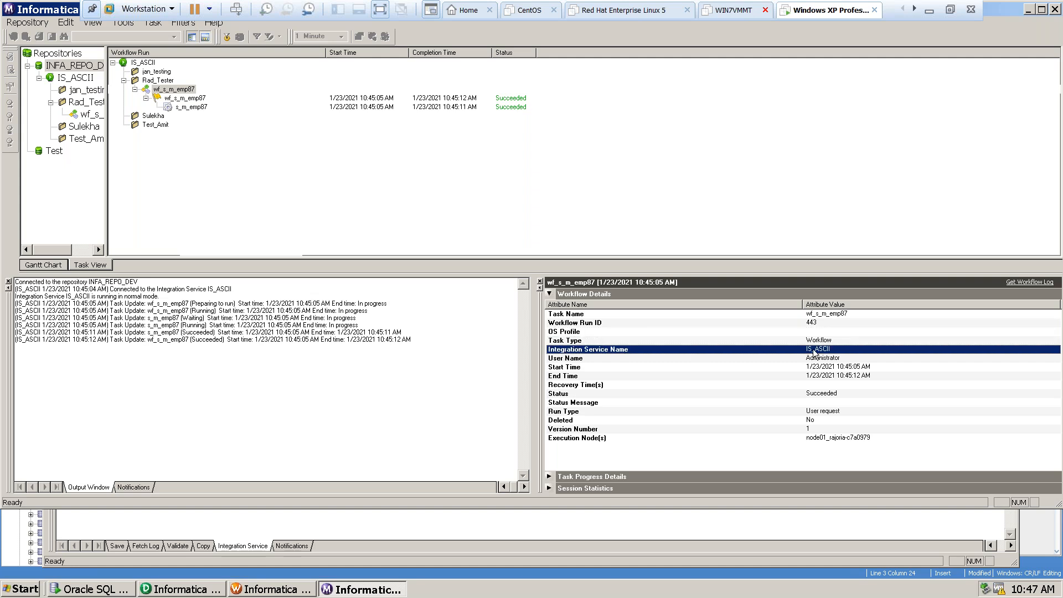
left_click(572, 360)
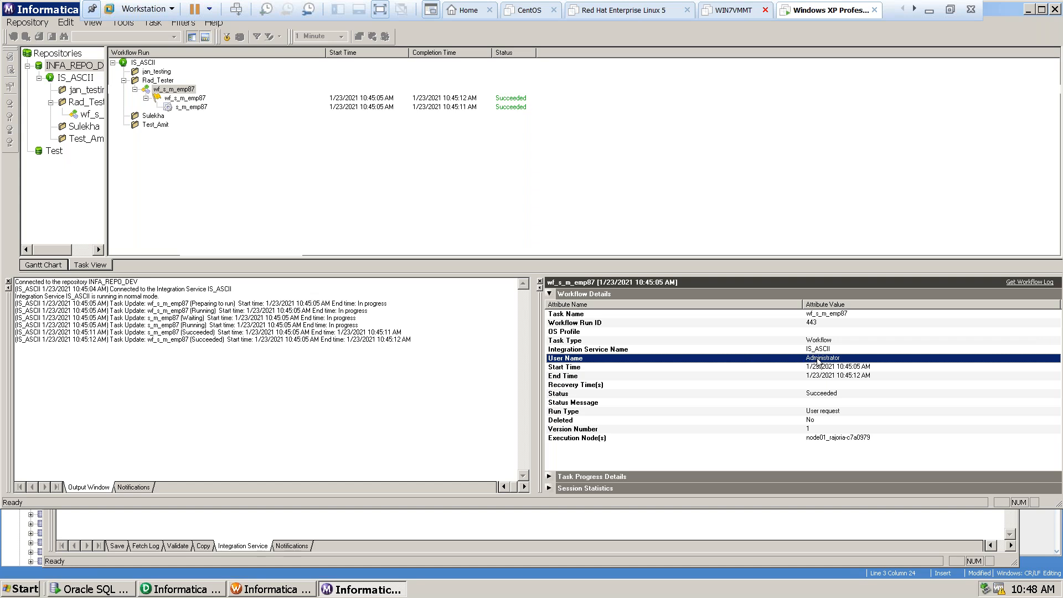
left_click(556, 367)
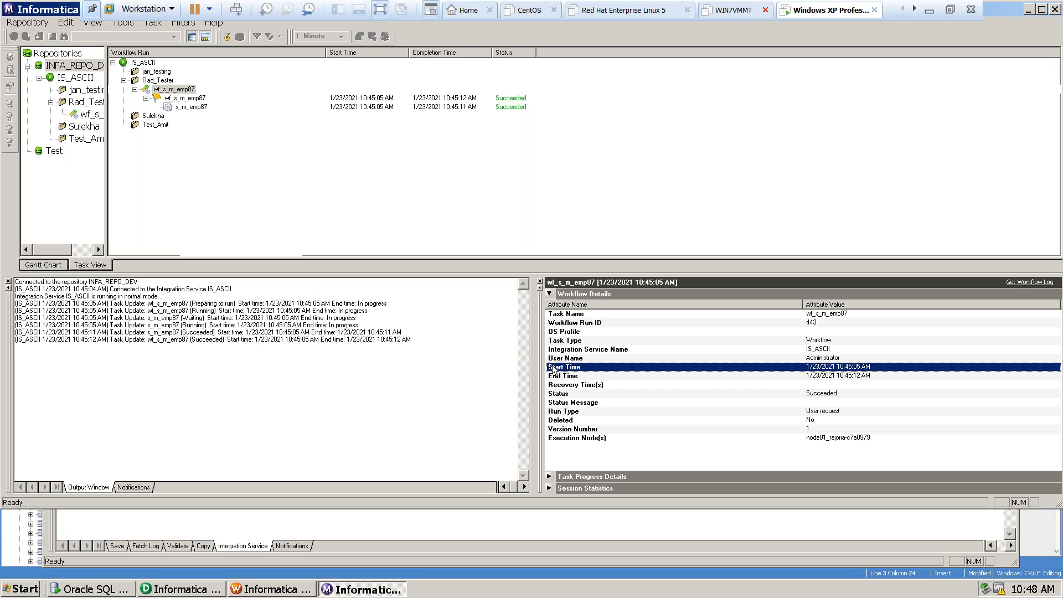
left_click(560, 377)
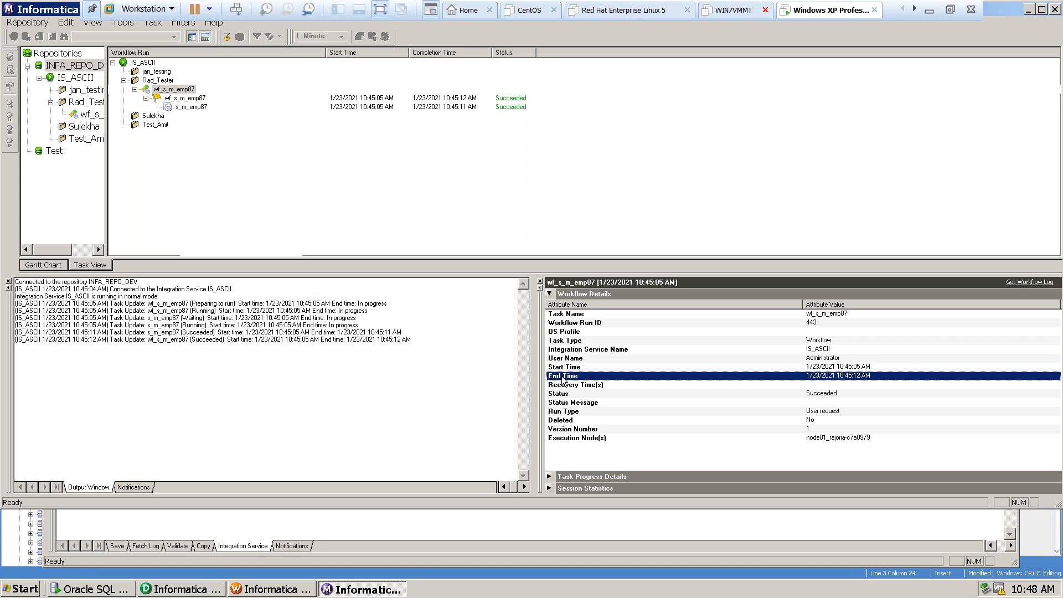
left_click(596, 387)
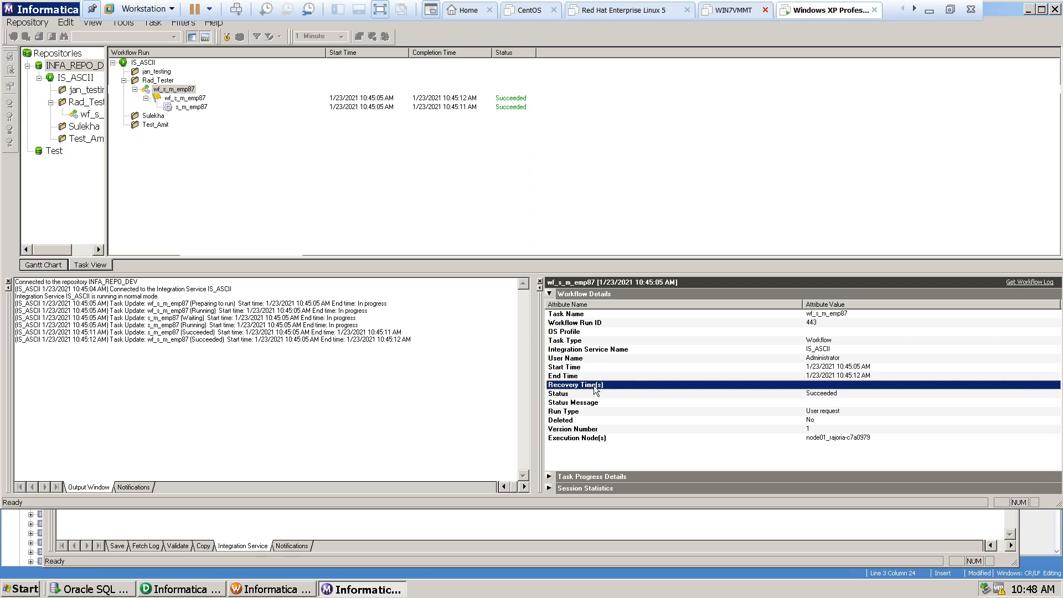
left_click(563, 394)
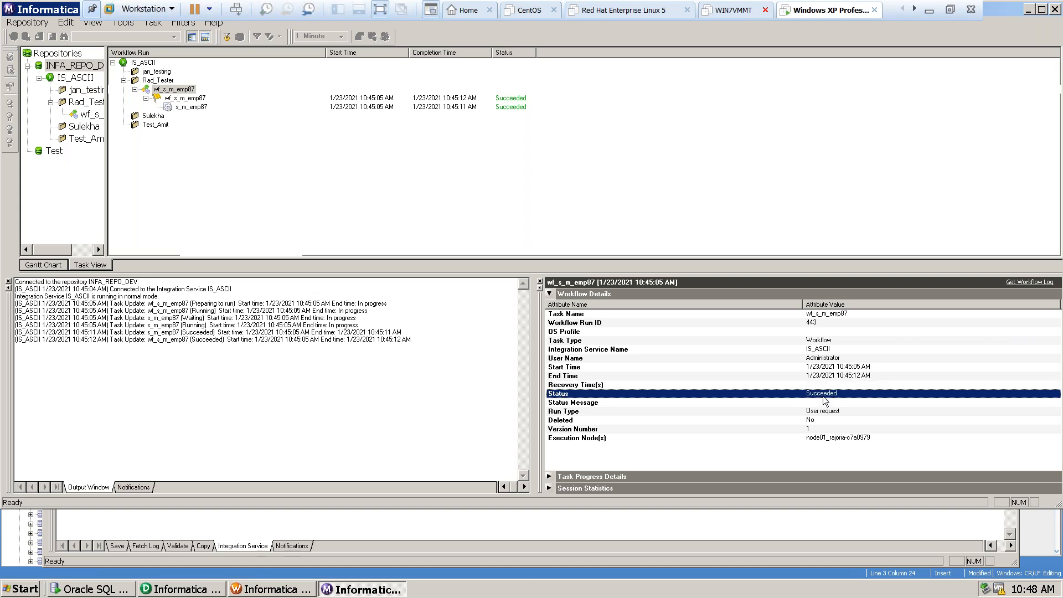
left_click(621, 402)
left_click(572, 412)
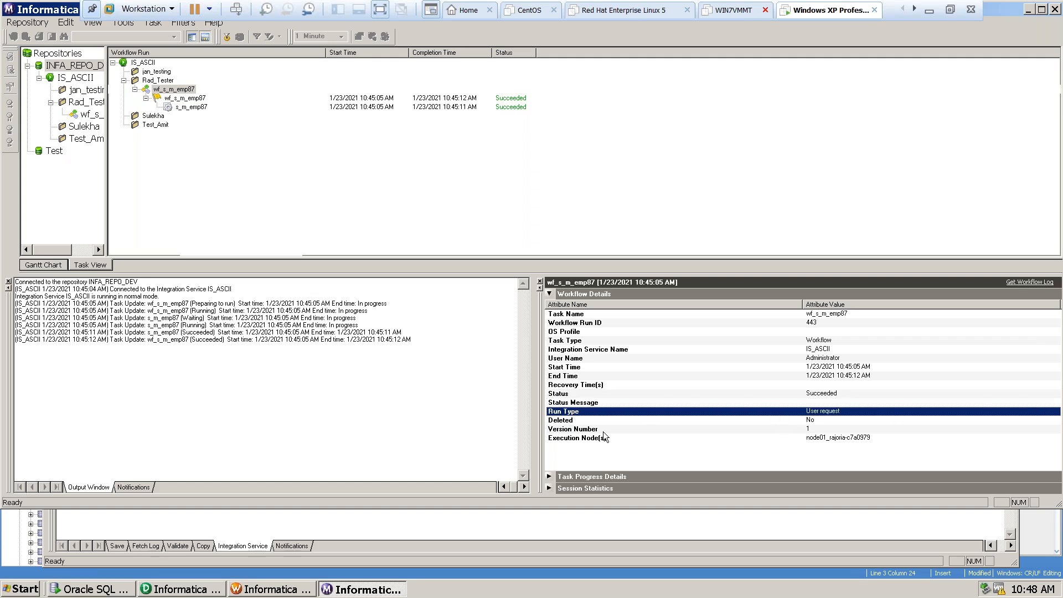
left_click(566, 421)
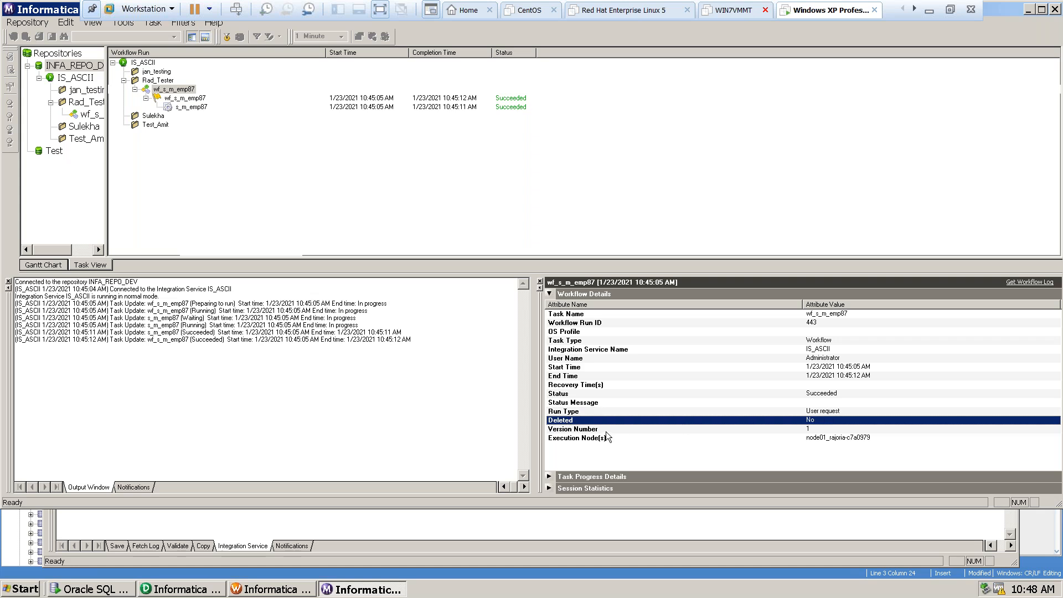
left_click(592, 430)
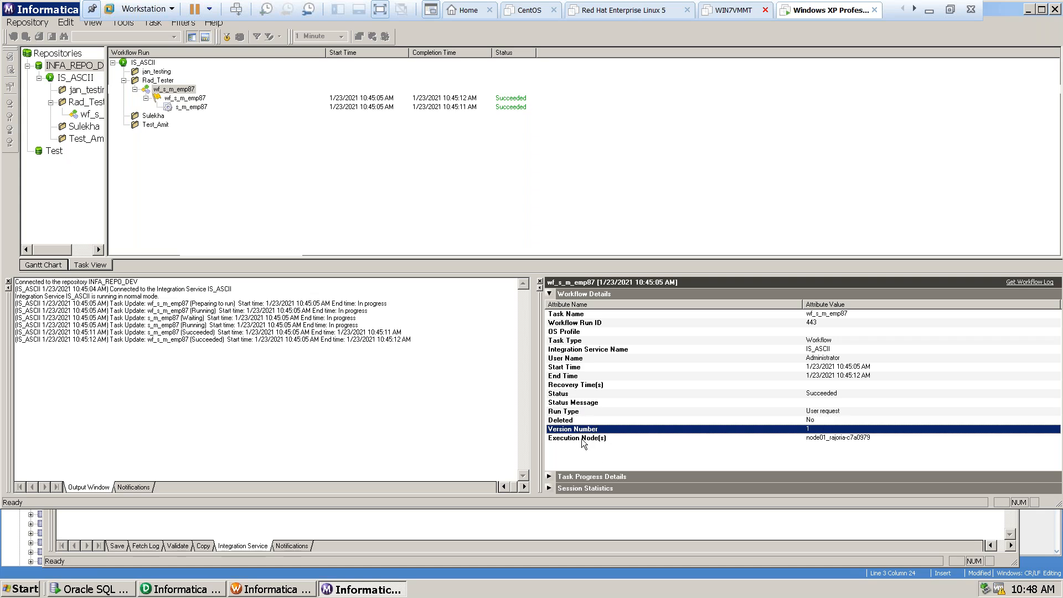
left_click(582, 440)
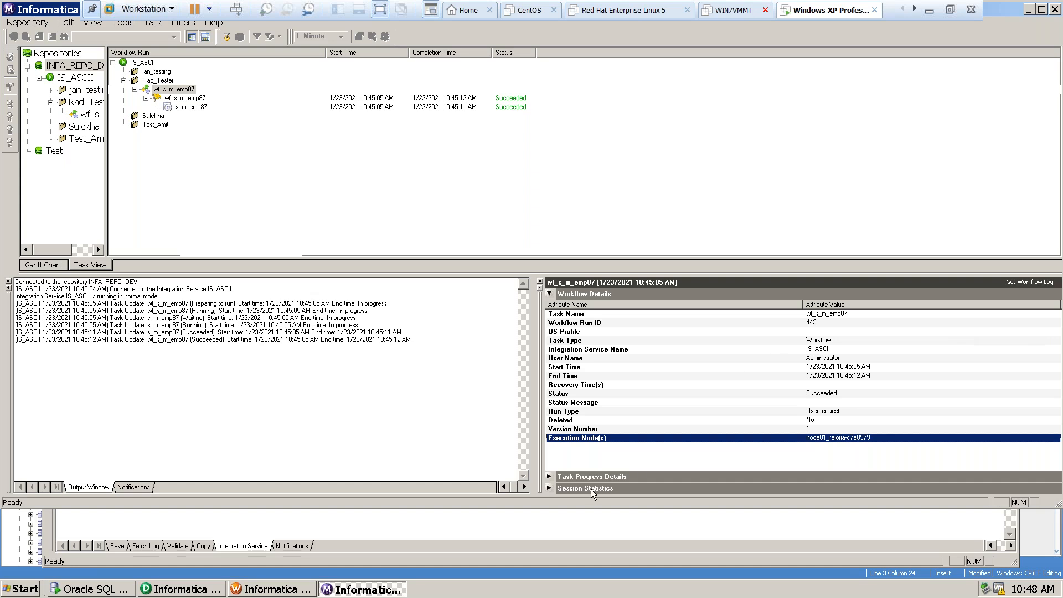
Collapse the workflow details and check the task progress timeline of the s_m_emp87 partition group.
left_click(549, 294)
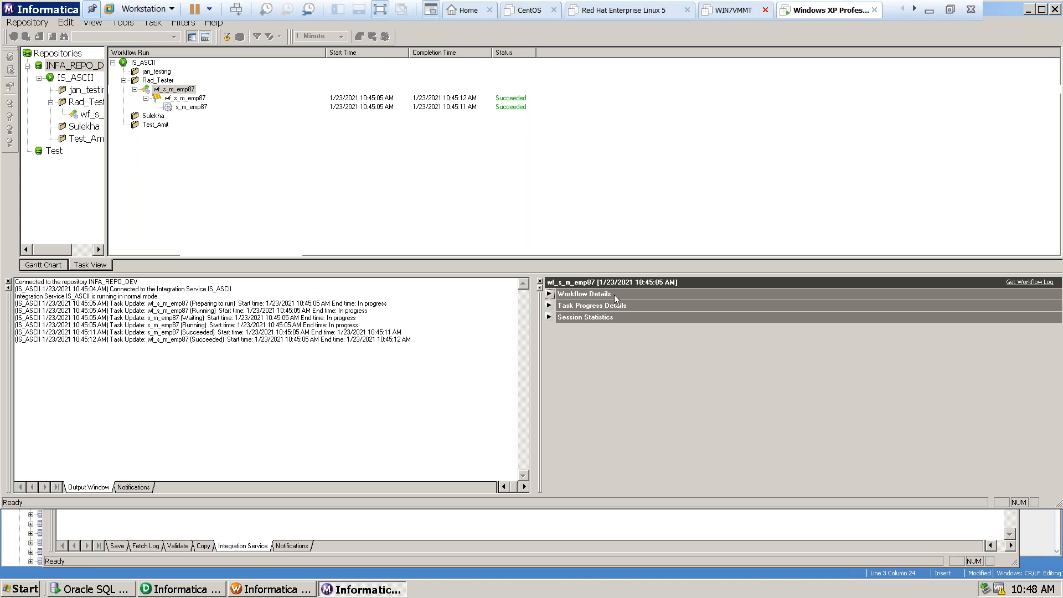
left_click(549, 294)
left_click(549, 295)
left_click(549, 306)
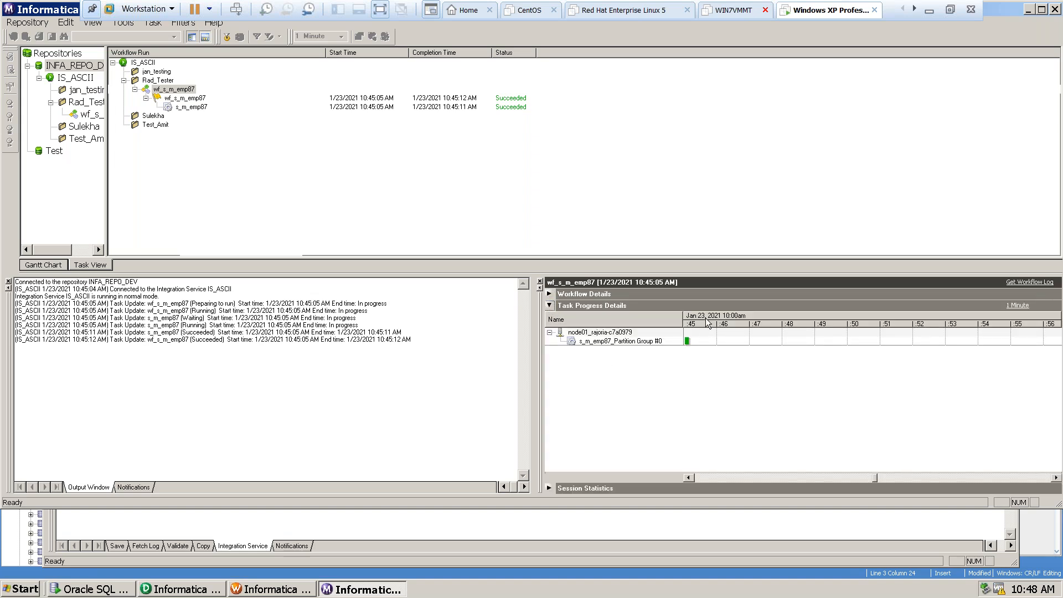
mouse_move(706, 322)
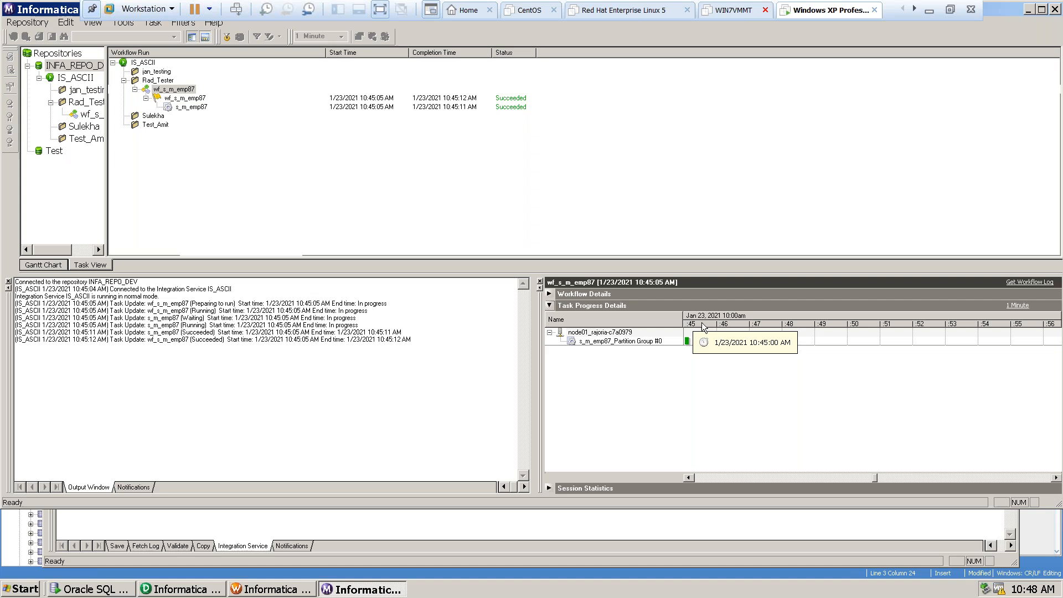
mouse_move(687, 341)
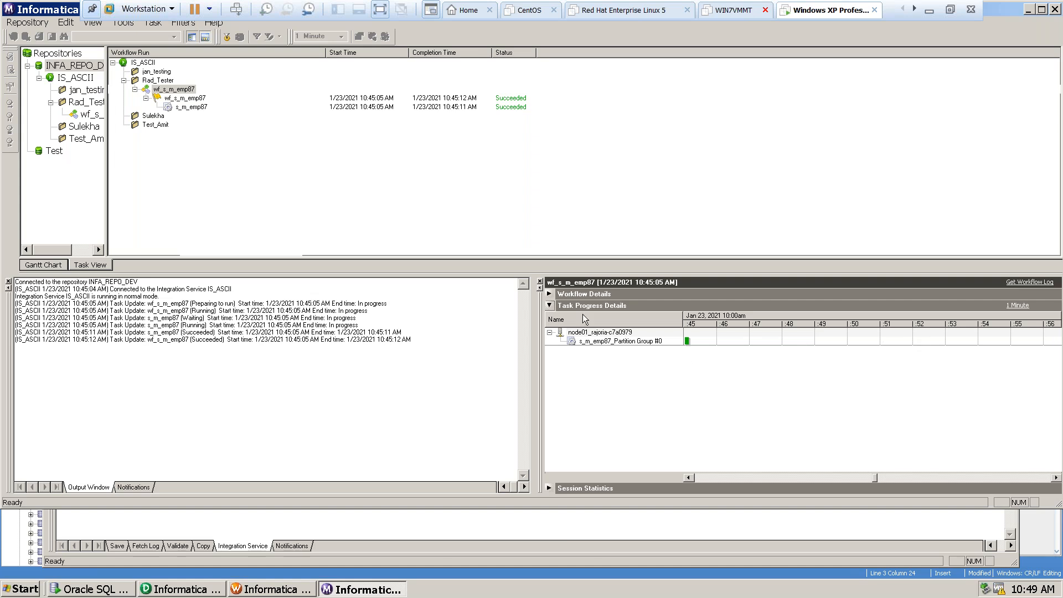
left_click(549, 305)
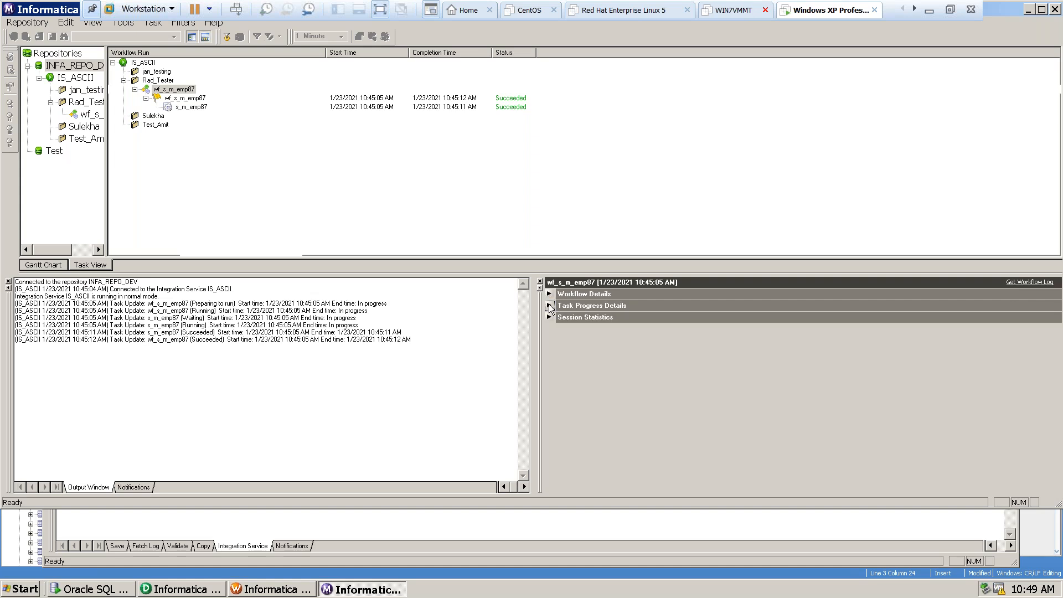
Check the s_m_emp87 session statistics, covering source and target rows, transformation errors, and start and end times.
left_click(550, 317)
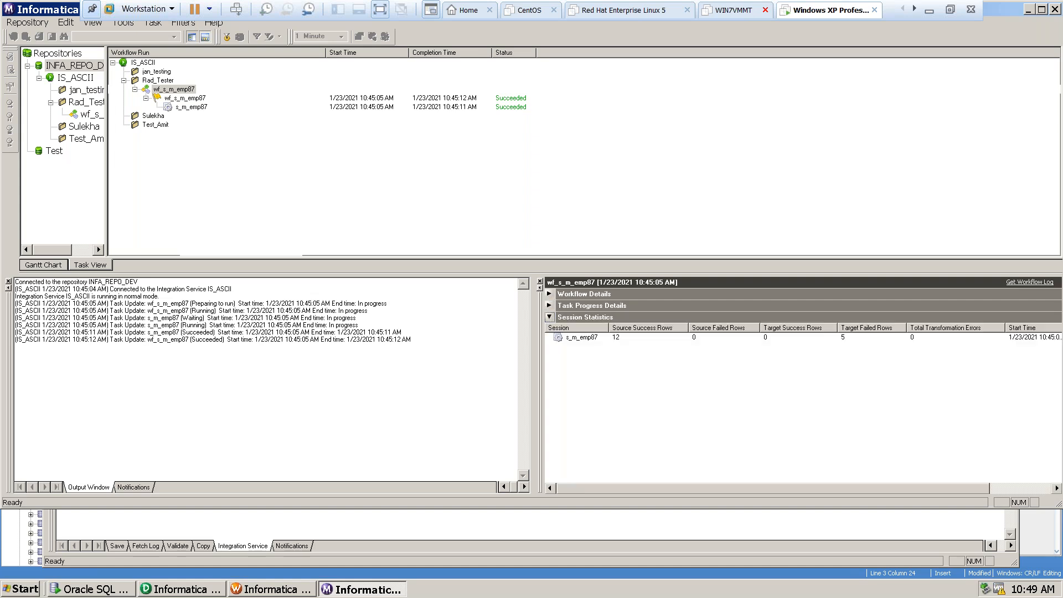
left_click(549, 317)
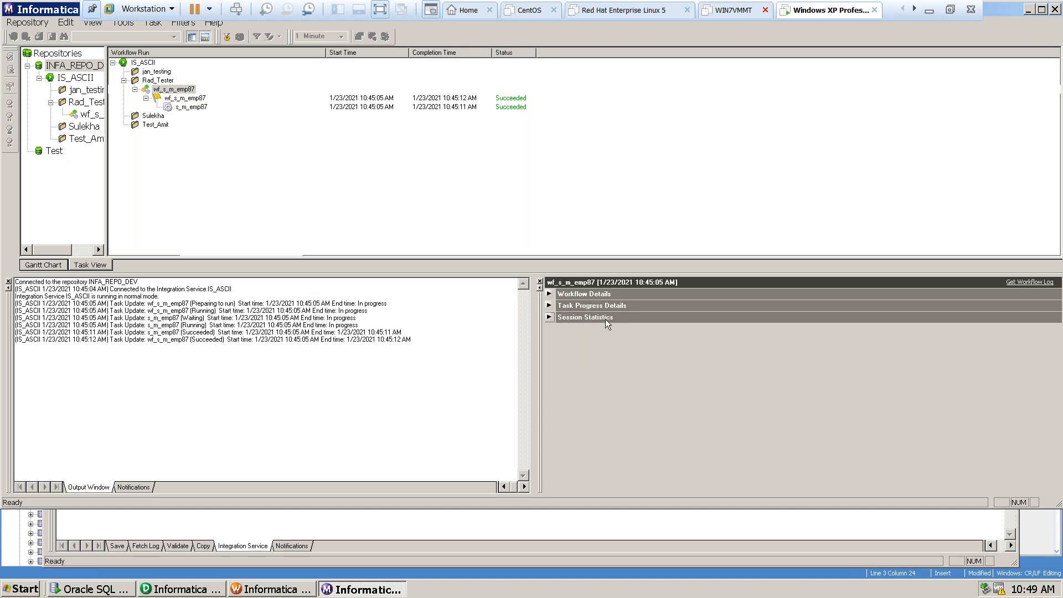
left_click(548, 316)
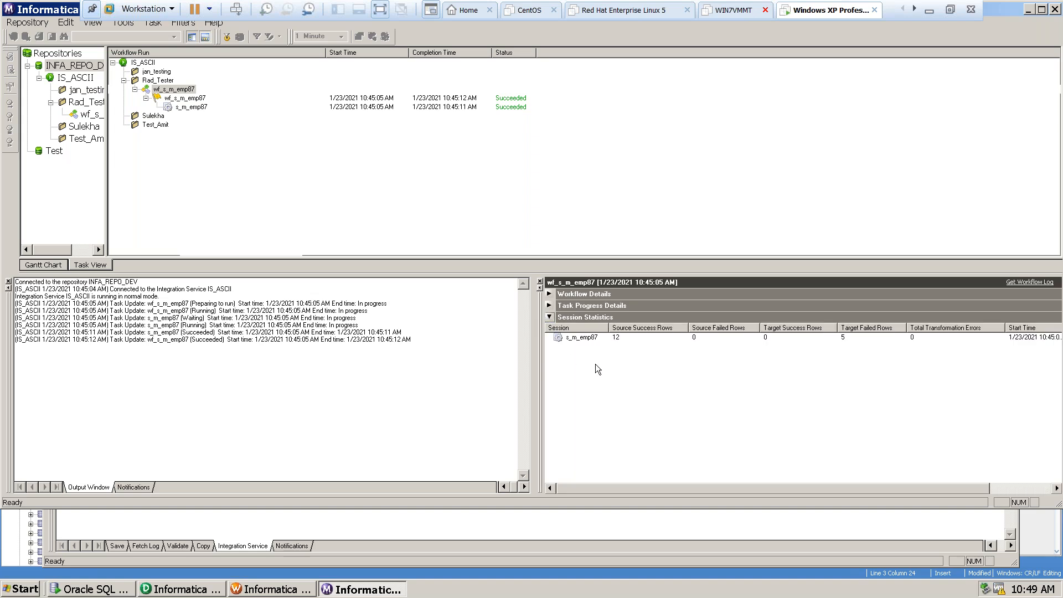
left_click(576, 339)
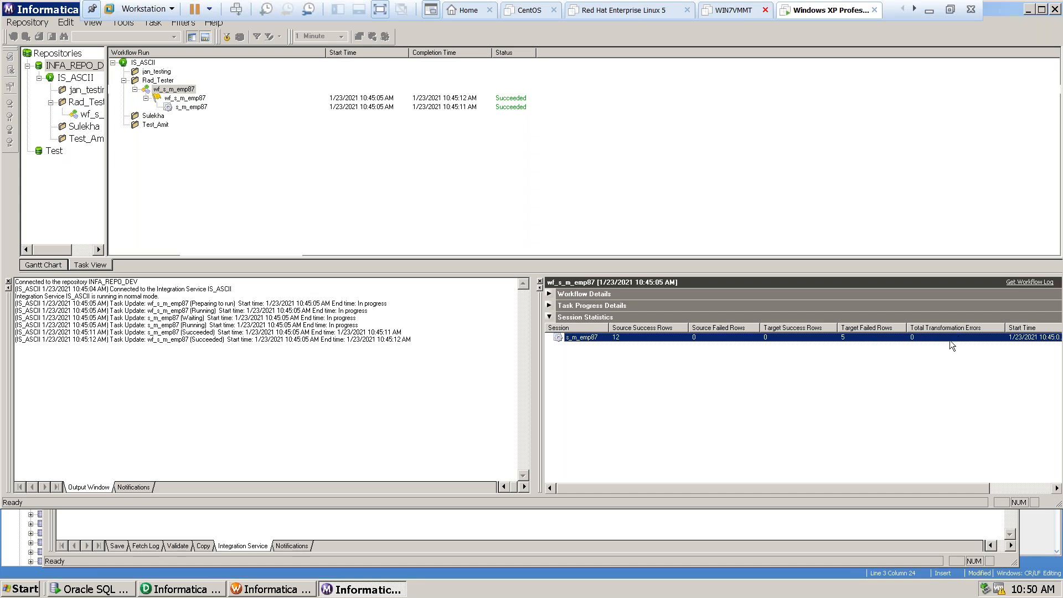
left_click_drag(886, 492, 947, 486)
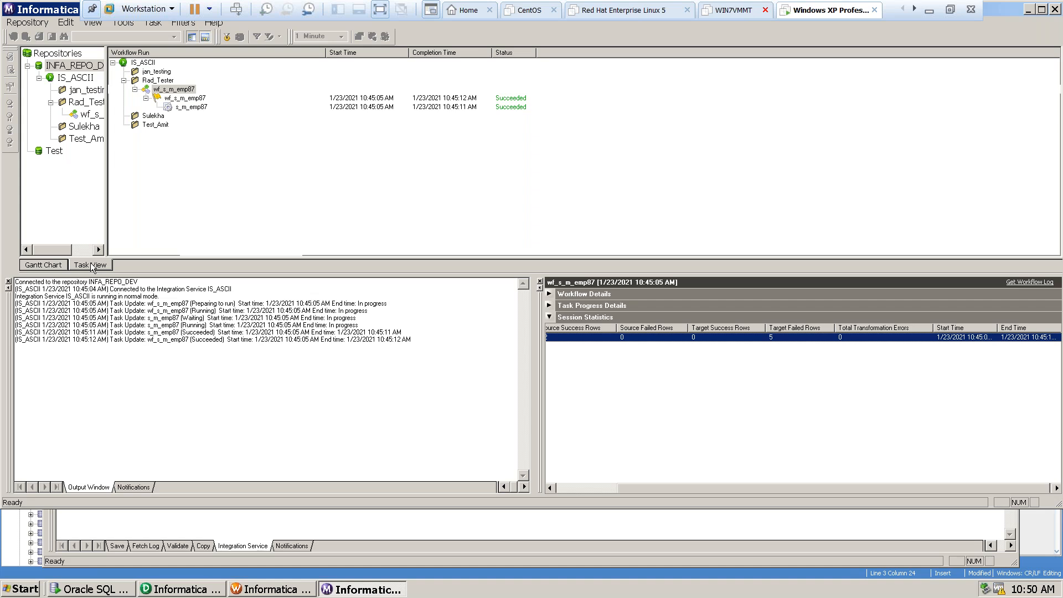
View the wf_s_m_emp87 run as a Gantt chart, expand its task progress details, and return to the task view.
left_click(44, 265)
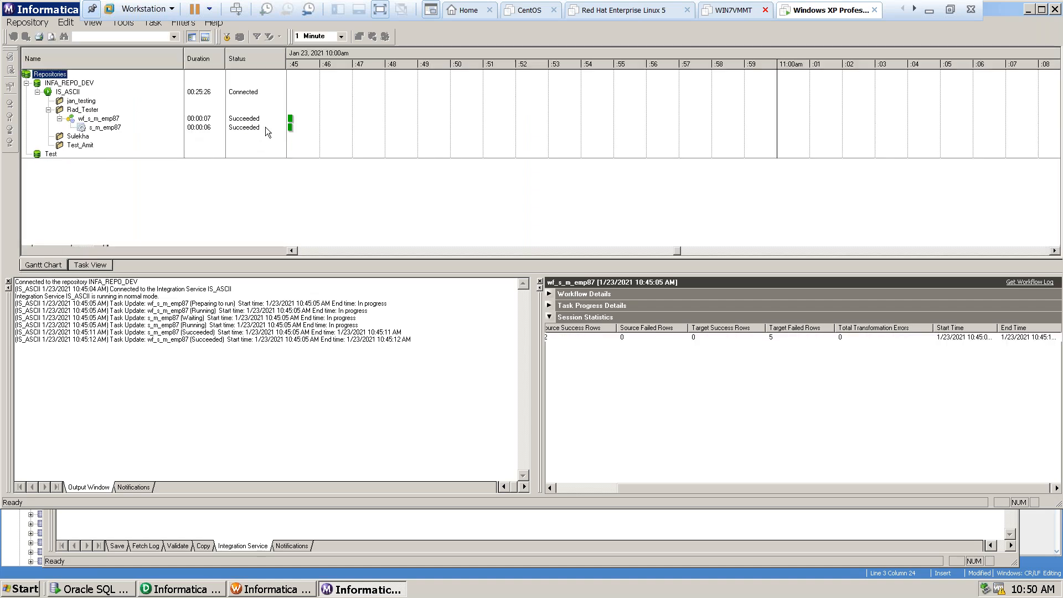
left_click(549, 306)
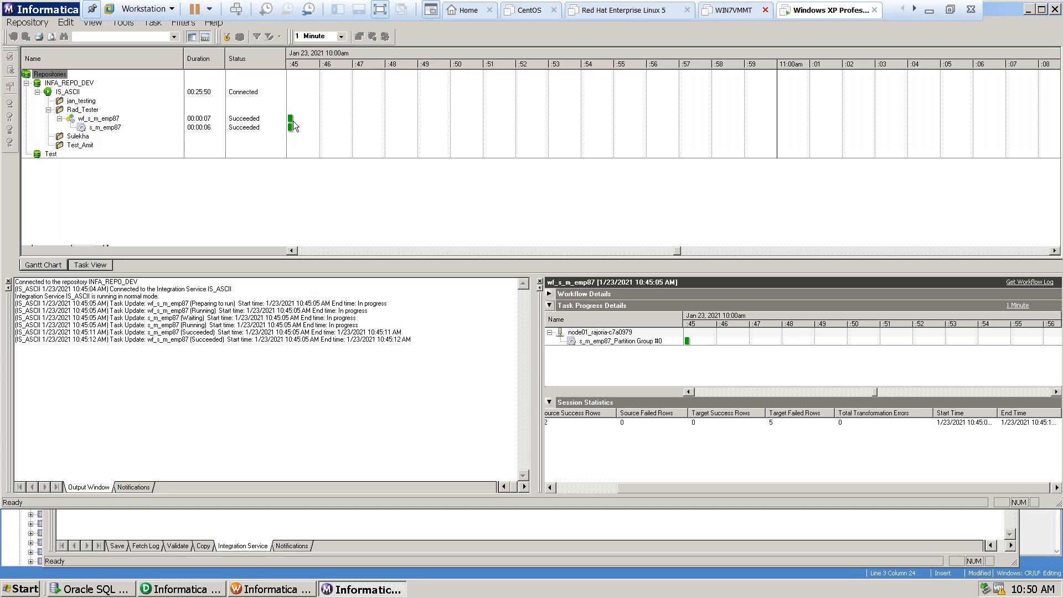
left_click(103, 265)
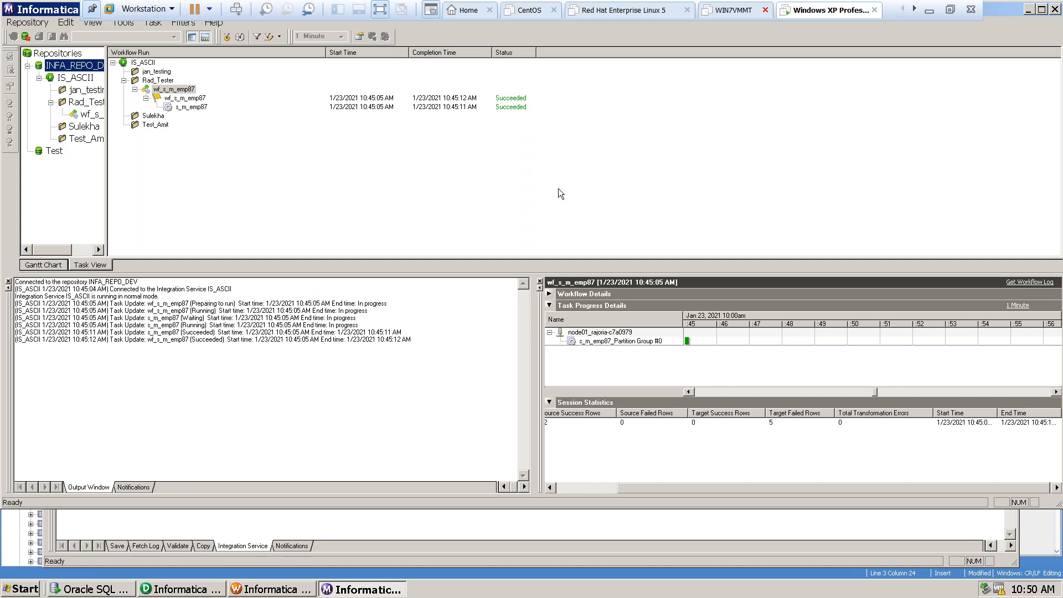
Switch to Oracle SQL Developer and rerun the query select * from tgt_emp87.
left_click(92, 589)
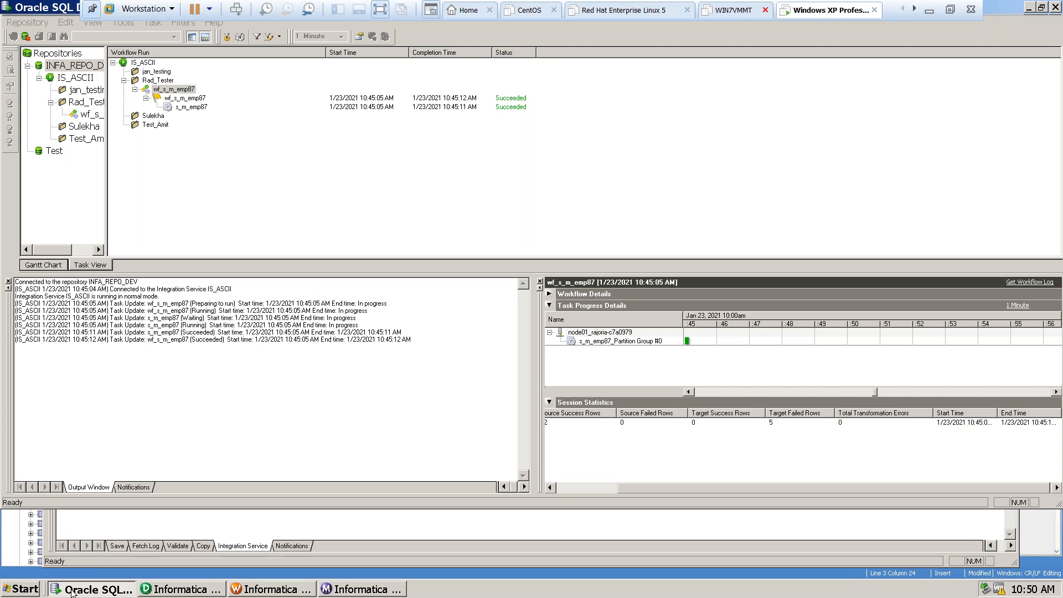
left_click(365, 138)
left_click_drag(369, 139, 161, 149)
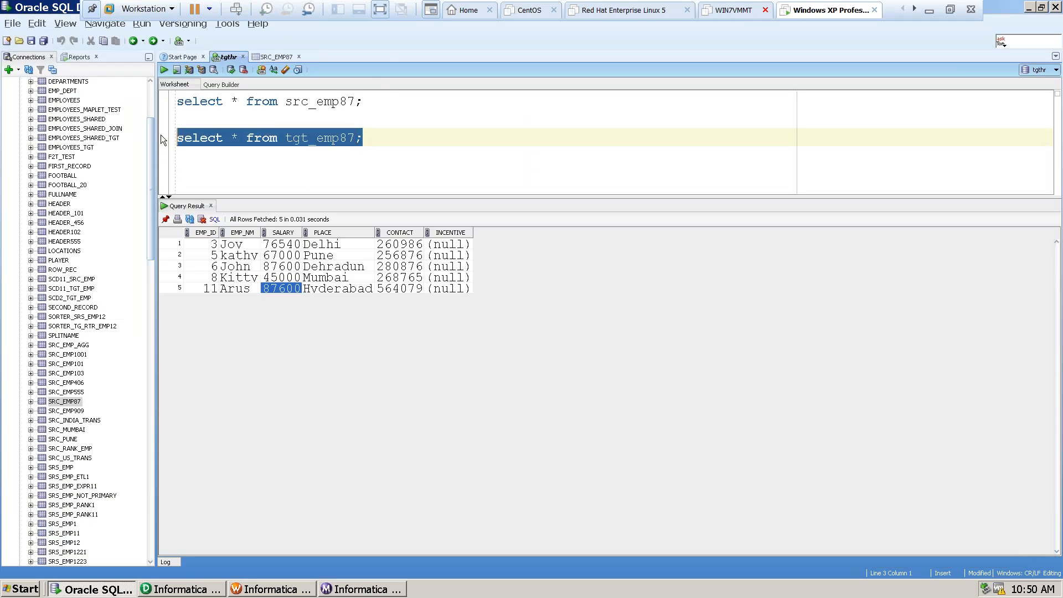
left_click(163, 71)
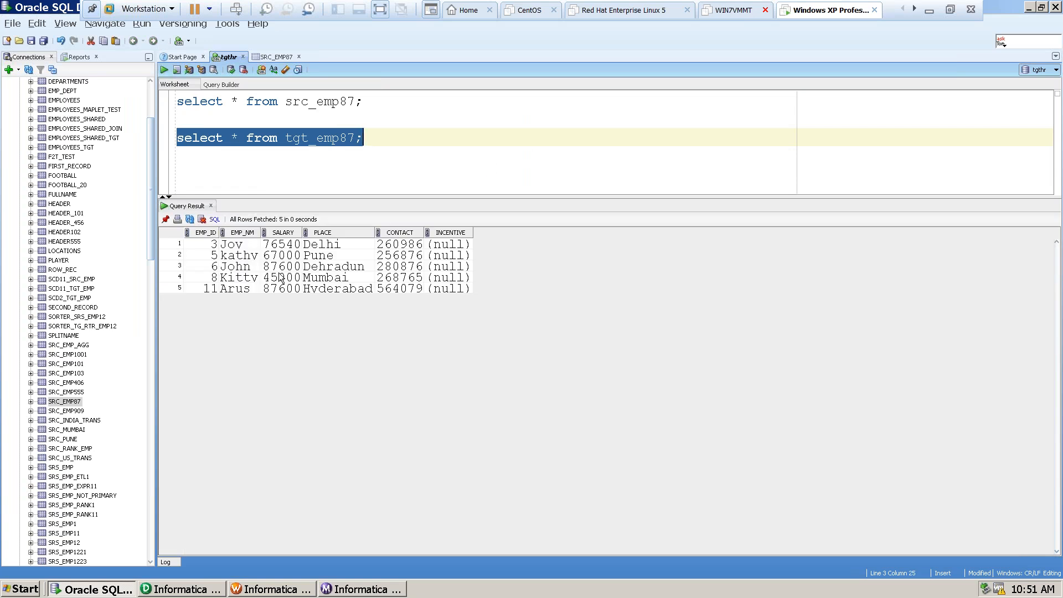
Examine the SALARY values row by row in the tgt_emp87 query result to check their sort order.
left_click(280, 247)
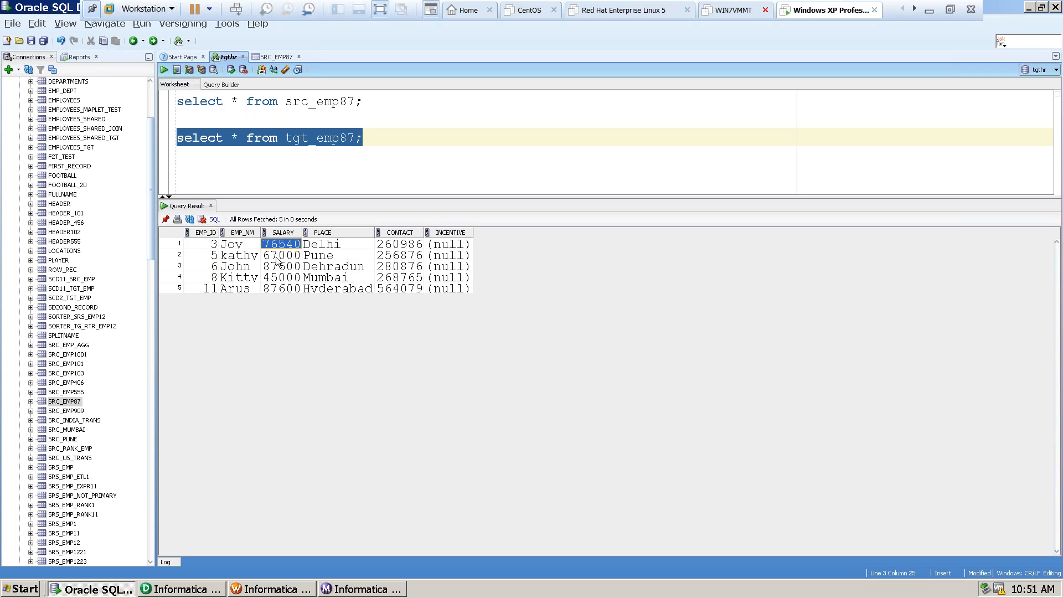
left_click(281, 255)
left_click(280, 266)
left_click(278, 277)
left_click(277, 289)
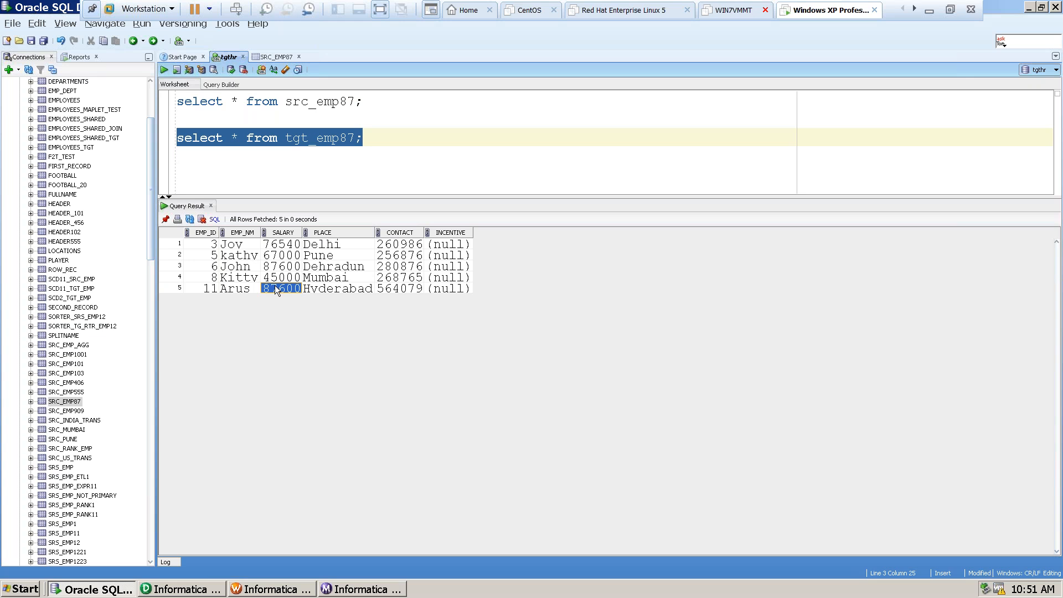
left_click(281, 255)
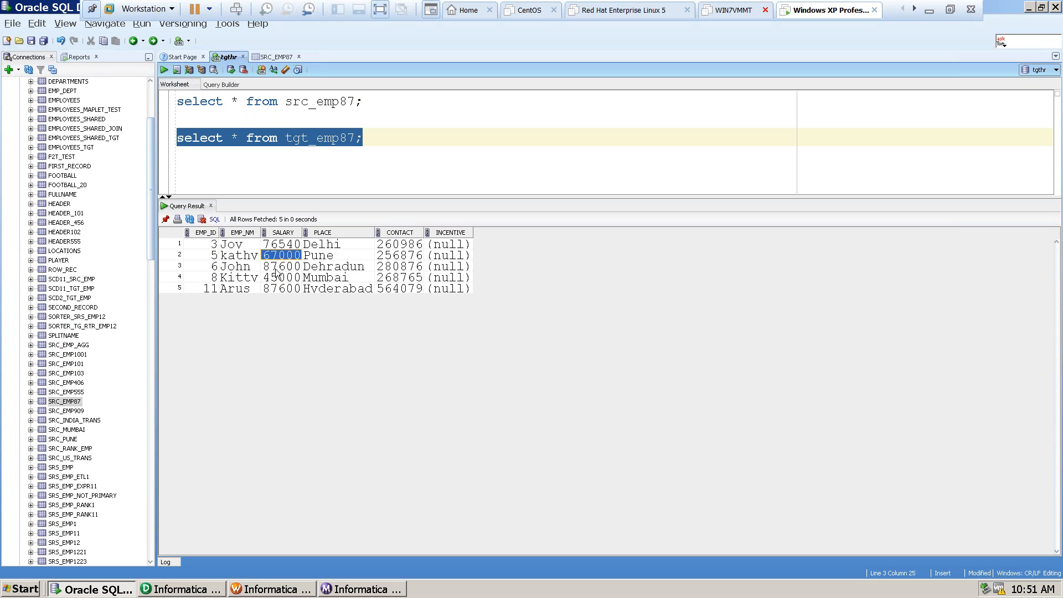
left_click(276, 266)
left_click(279, 244)
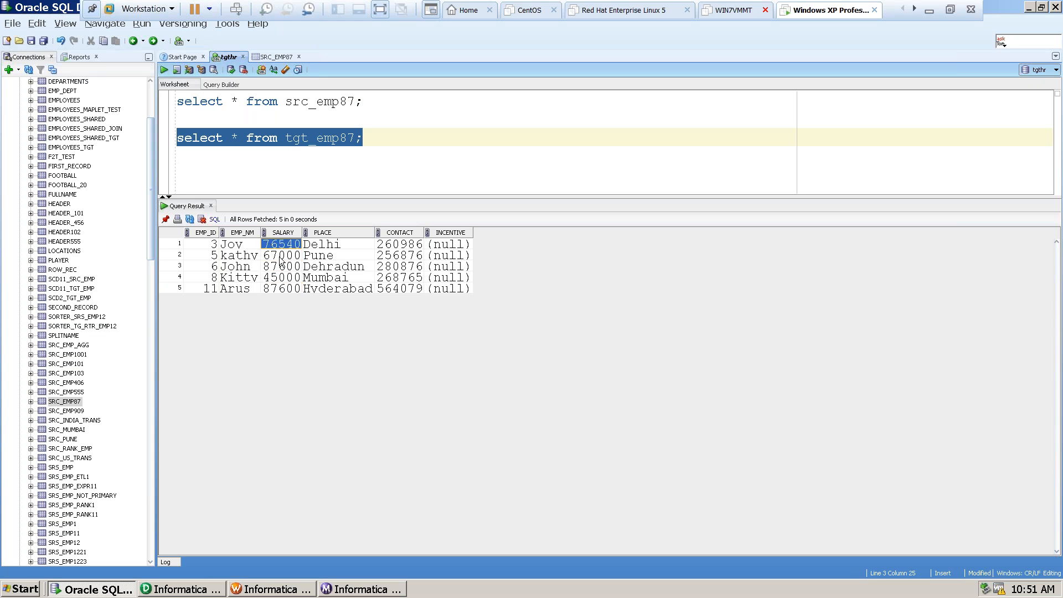
left_click(280, 256)
left_click(281, 266)
left_click(281, 277)
In PowerCenter Designer, set the SAL key's sort direction to Descending in the tr_sorter_emp87 Sorter and save the m_emp87 mapping.
left_click(170, 589)
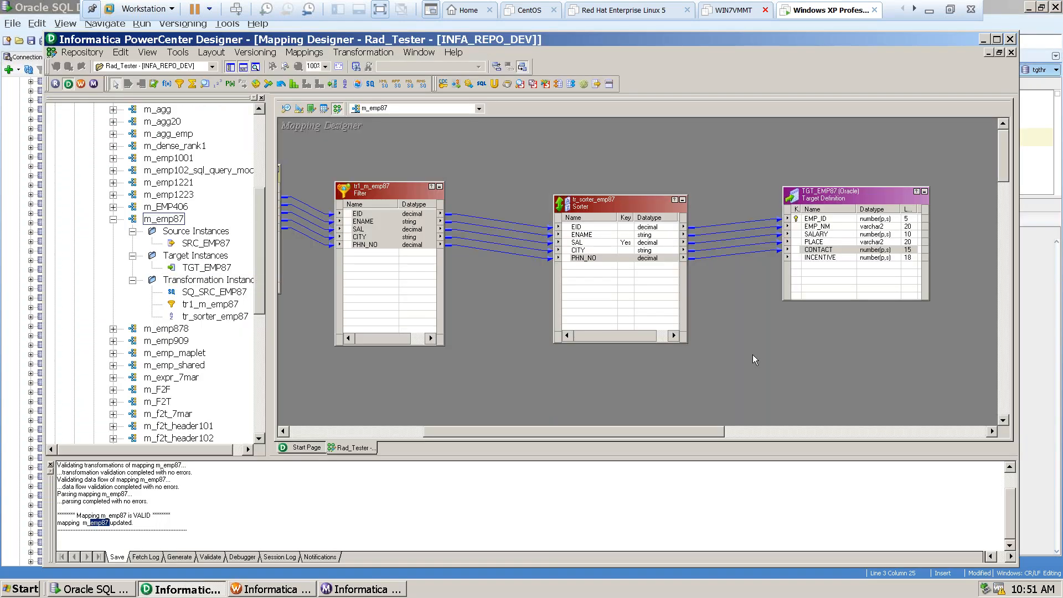
left_click(584, 258)
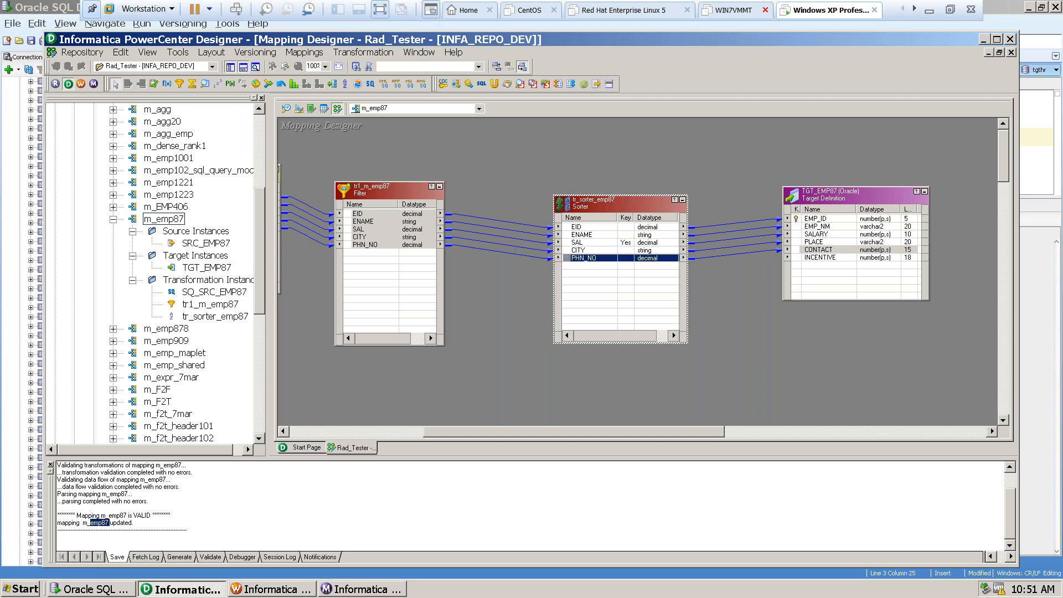
double_click(603, 202)
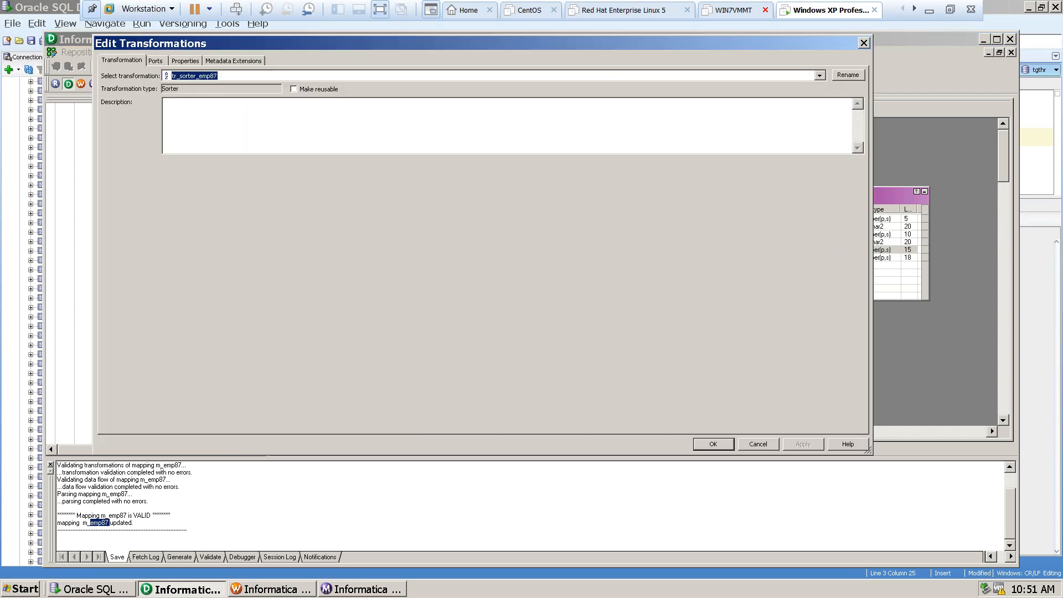
left_click(155, 61)
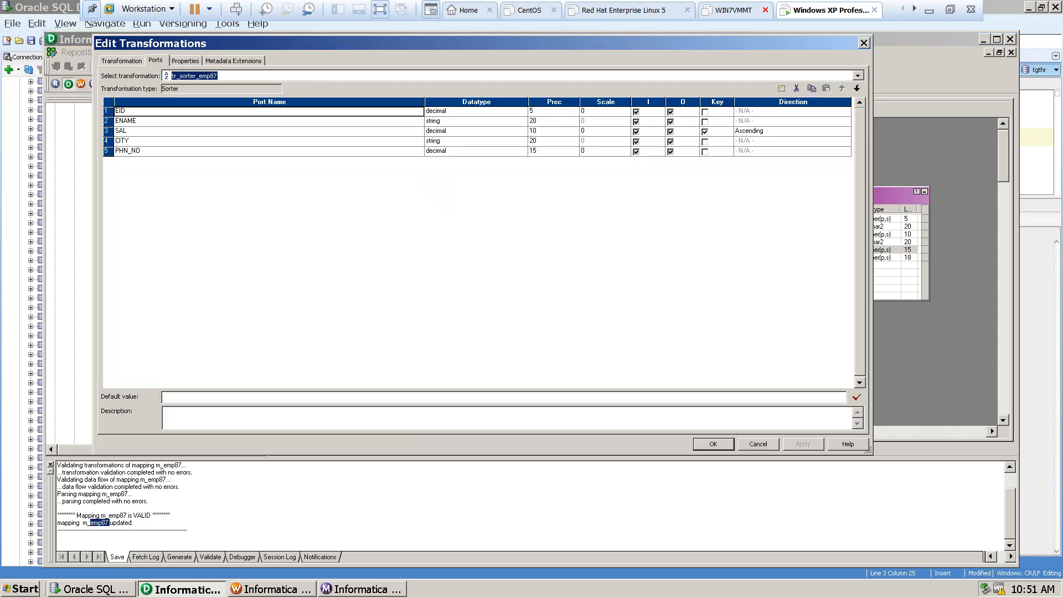
left_click(757, 132)
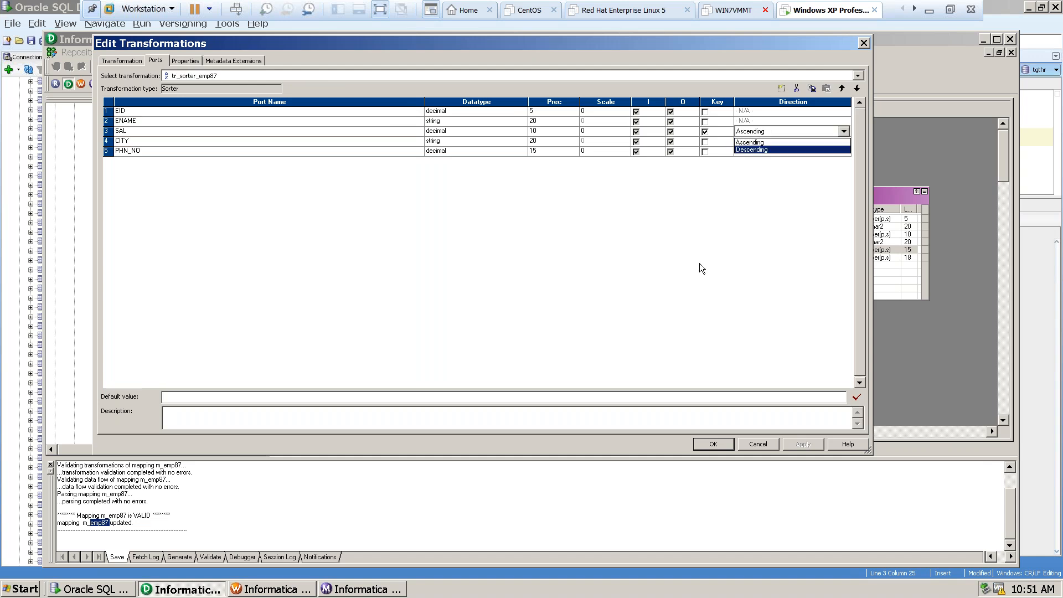
left_click(844, 133)
left_click(753, 132)
left_click(750, 150)
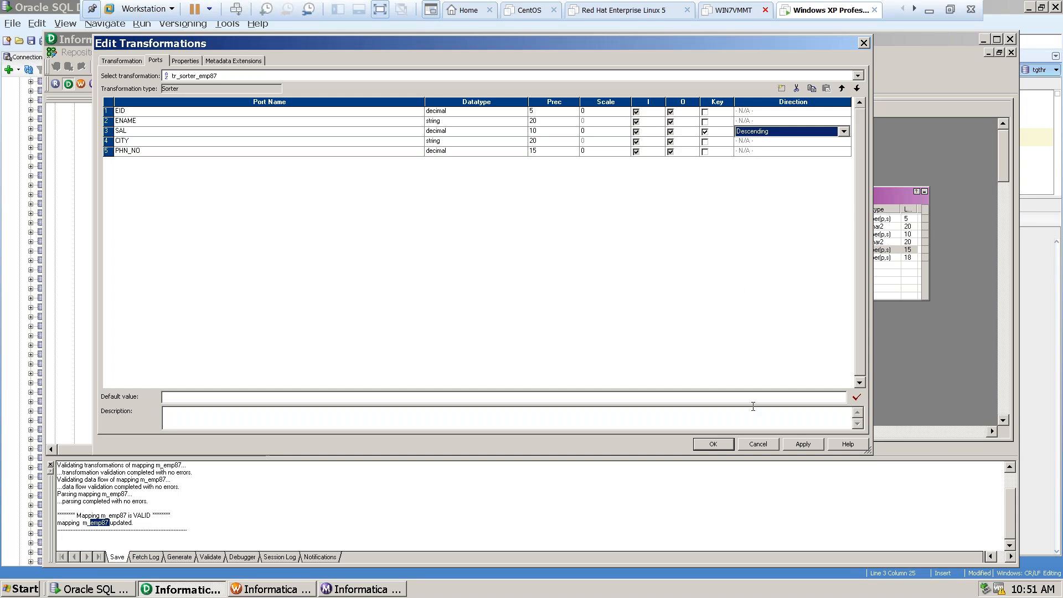
left_click(711, 445)
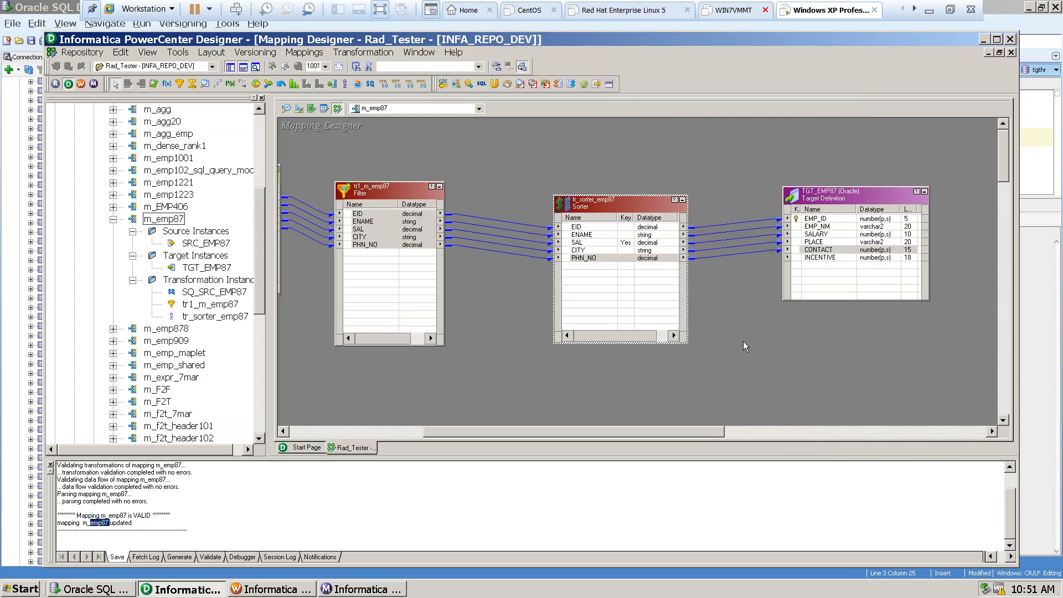
left_click(742, 342)
key("ctrl+s")
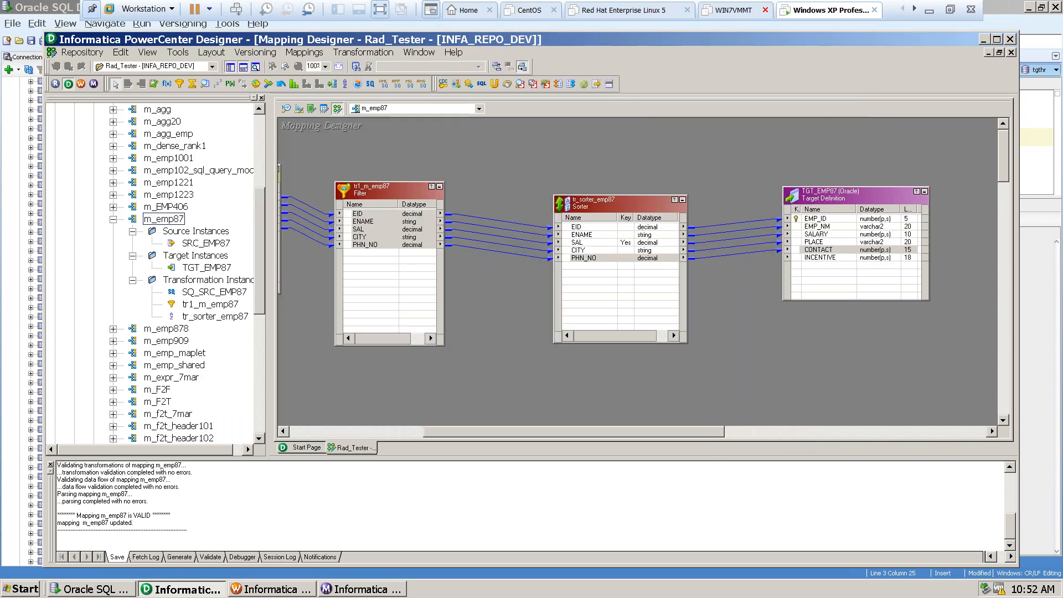
In PowerCenter Workflow Manager, refresh the mapping of the s_m_emp87 session and save it.
left_click(247, 590)
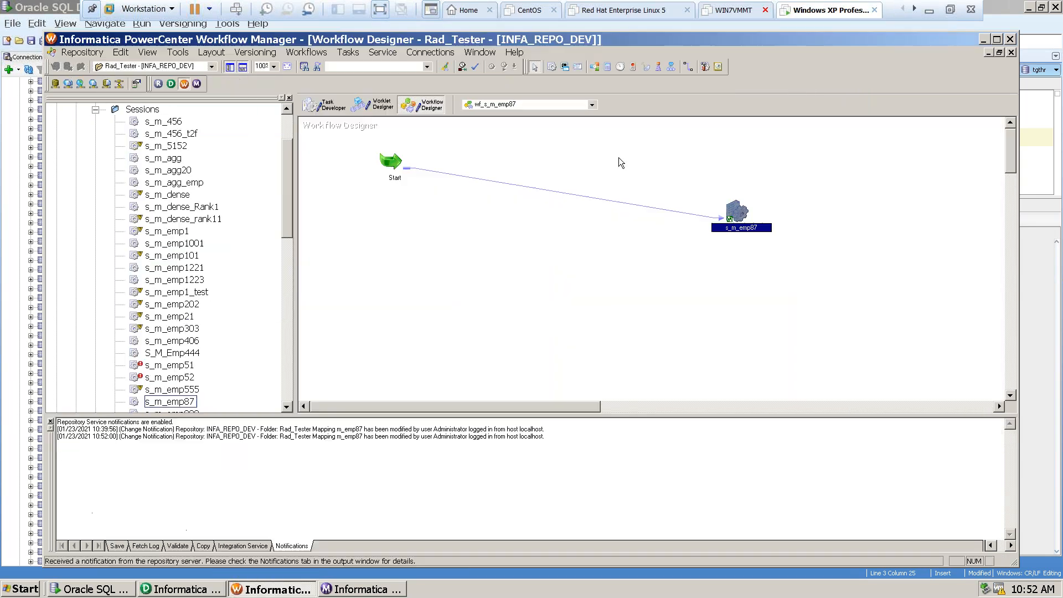
right_click(734, 220)
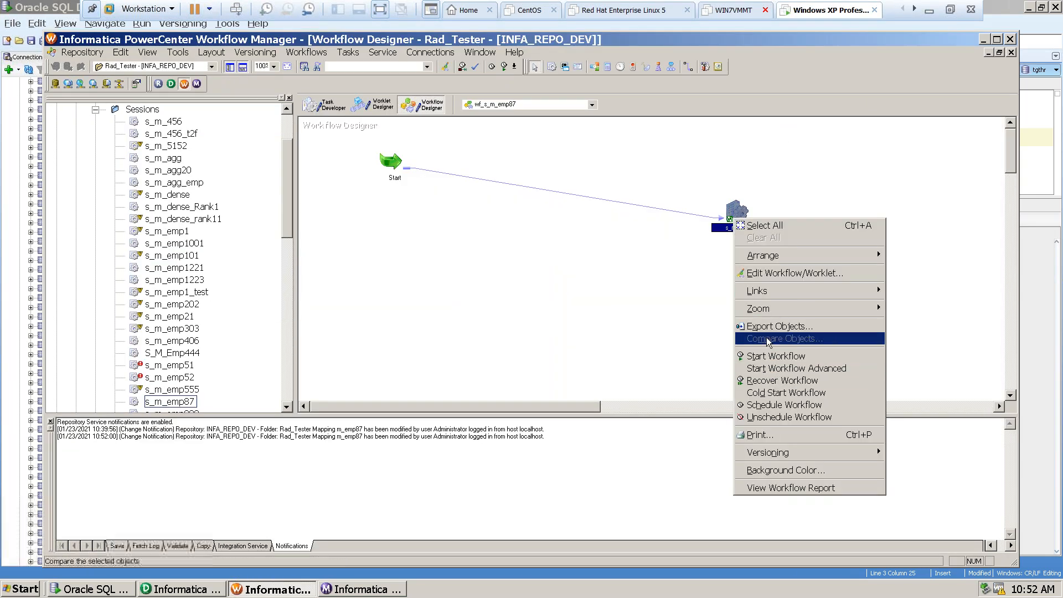
left_click(643, 308)
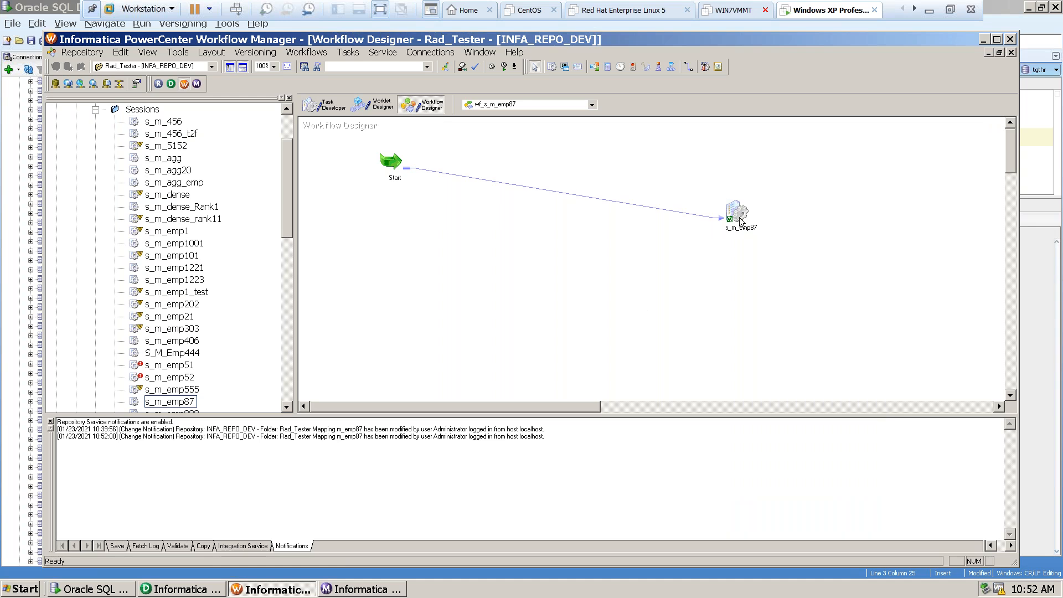
left_click(738, 213)
right_click(738, 214)
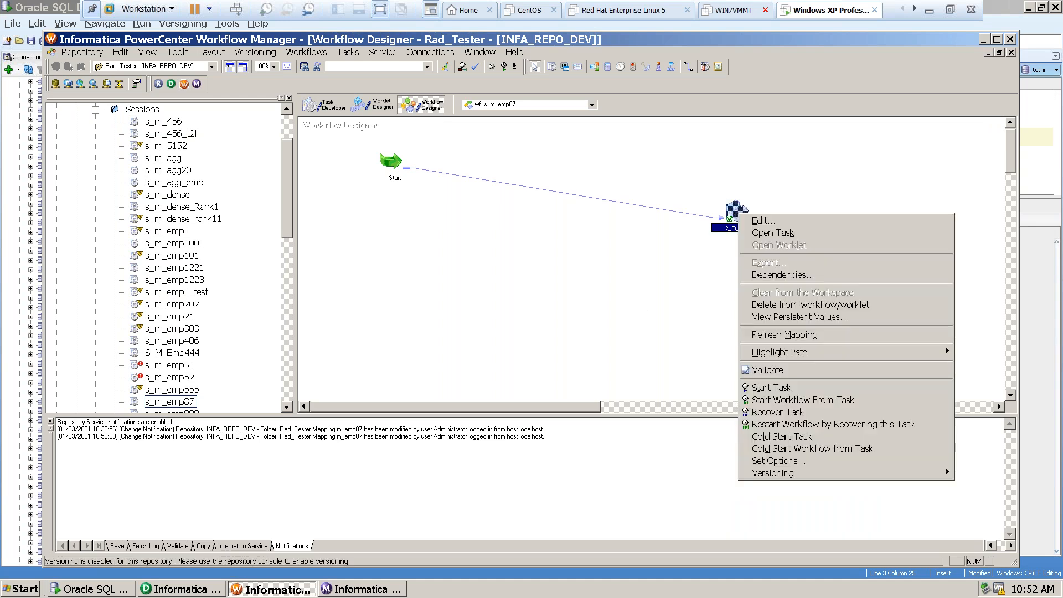
left_click(783, 333)
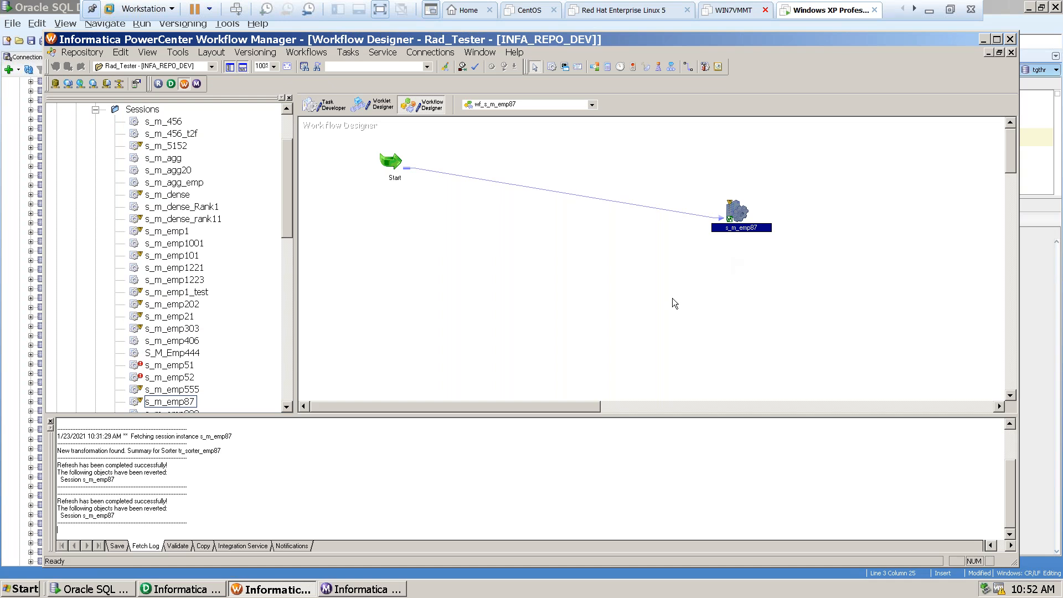
key("ctrl+s")
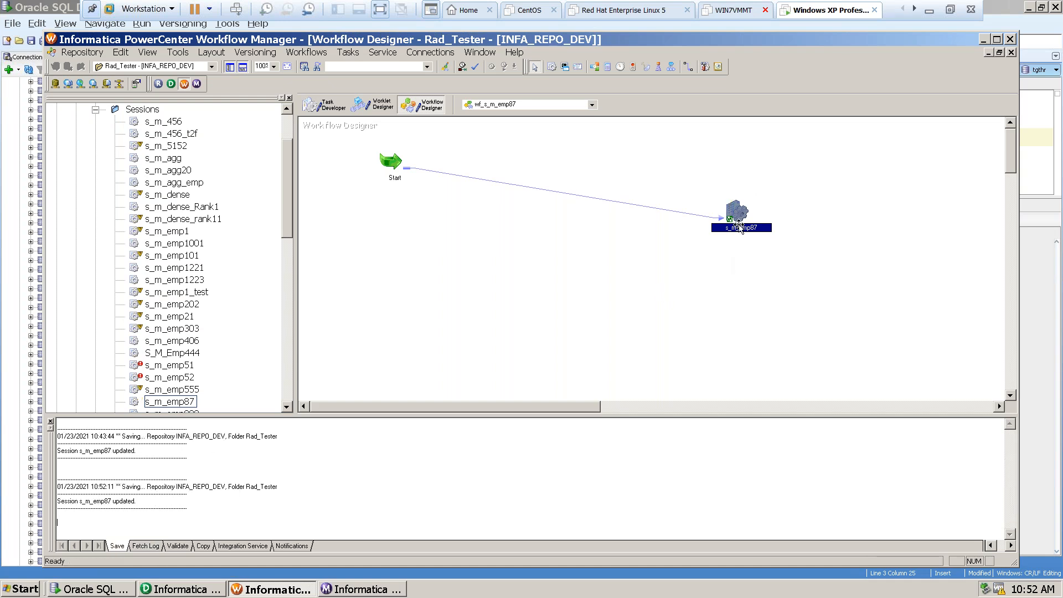
Start the workflow from the s_m_emp87 task and check the new run's session statistics in Workflow Monitor.
right_click(738, 212)
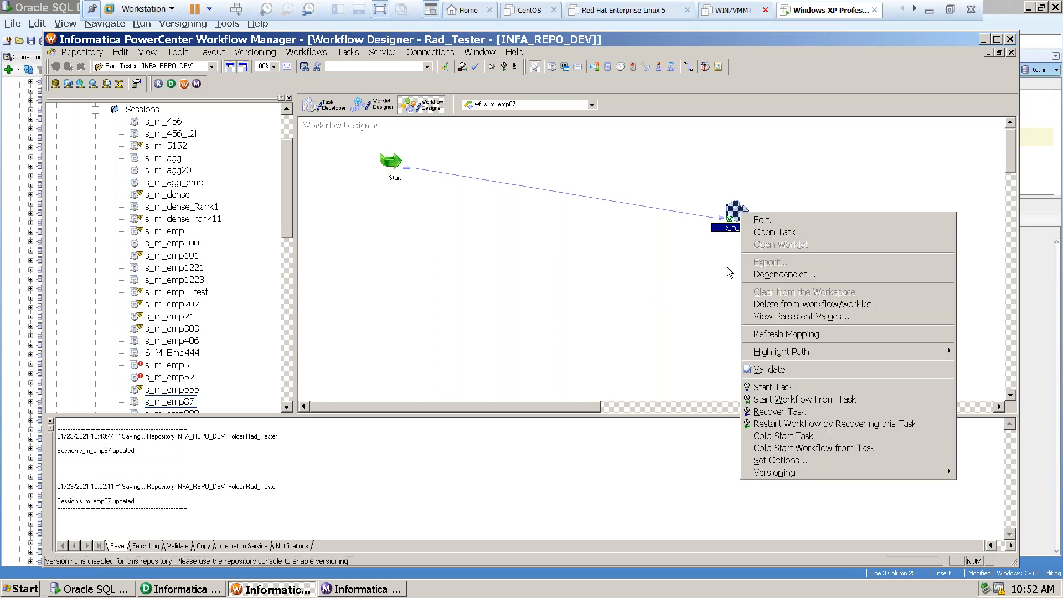
left_click(781, 399)
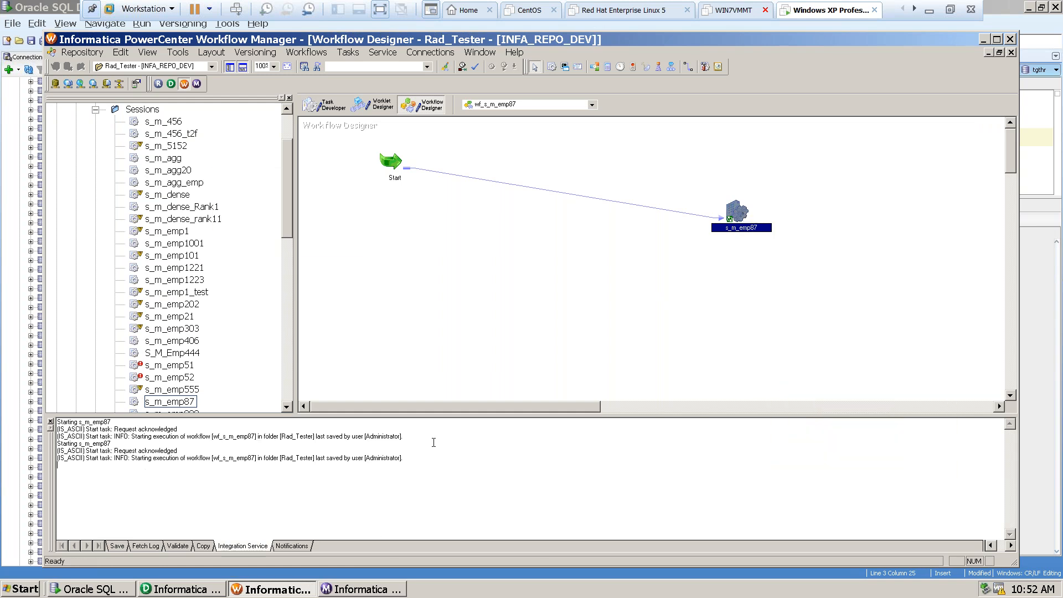
left_click(339, 588)
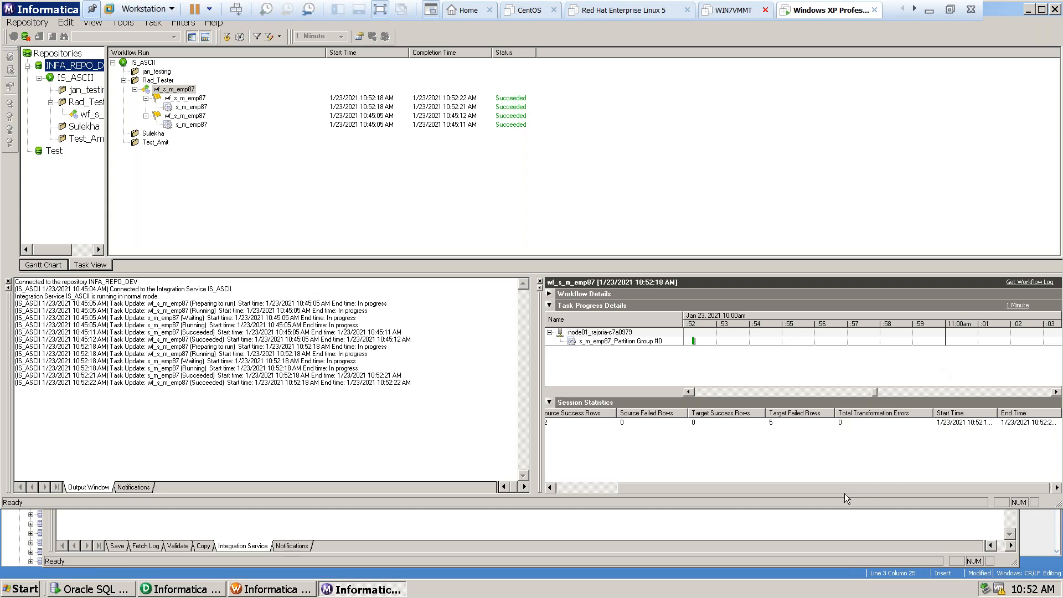
left_click_drag(845, 491, 930, 491)
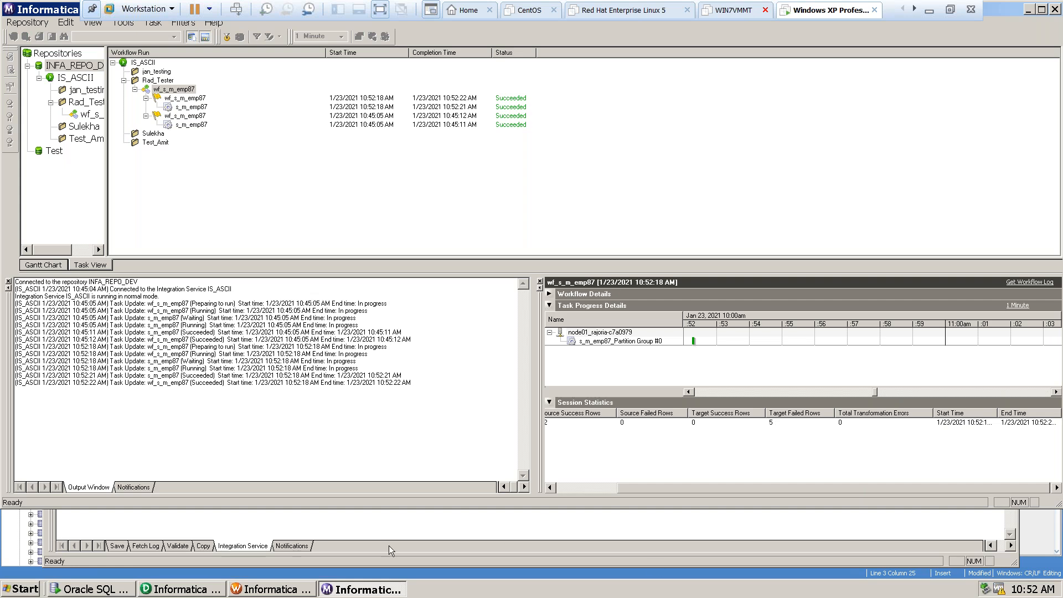
Query all rows of tgt_emp87 again in Oracle SQL Developer and check the order of the SALARY column.
left_click(84, 589)
left_click_drag(363, 137, 177, 138)
key("ctrl+Return")
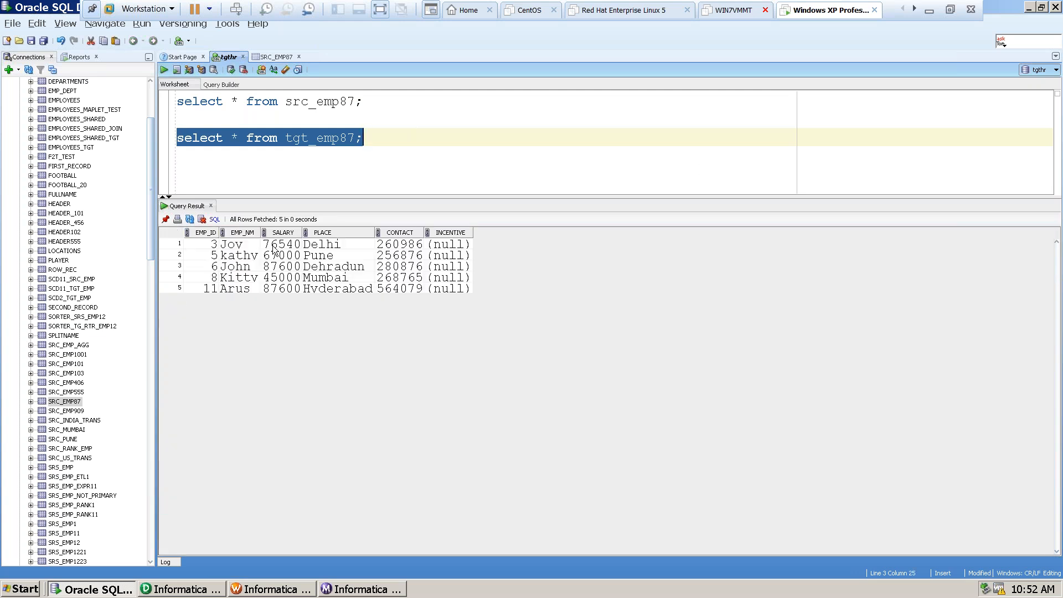
left_click_drag(278, 246, 277, 290)
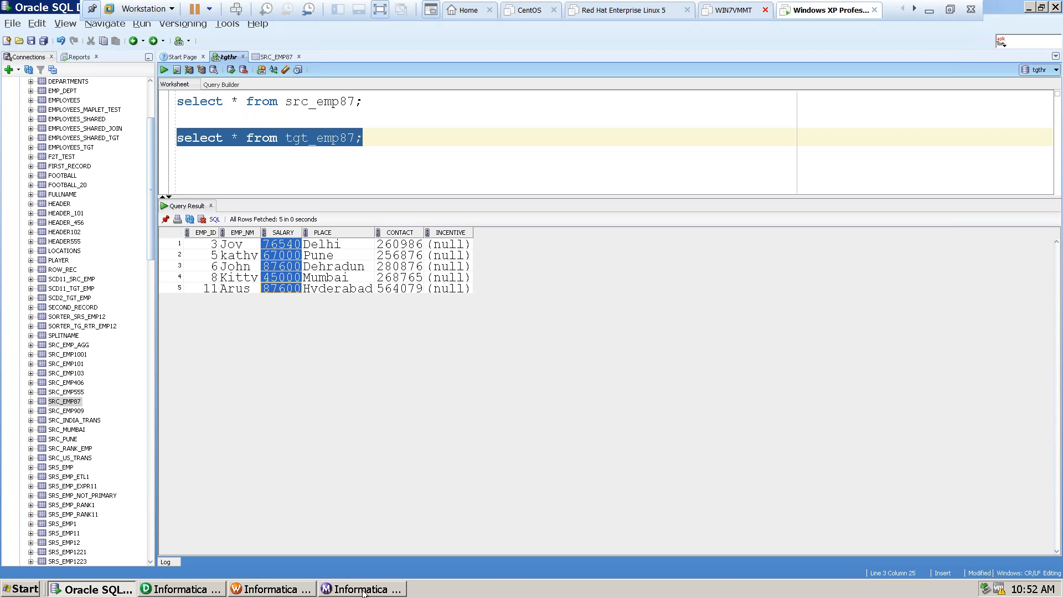
Review the m_emp87 mapping from its source onward in PowerCenter Designer, and collapse m_emp87 in the mappings tree.
left_click(172, 590)
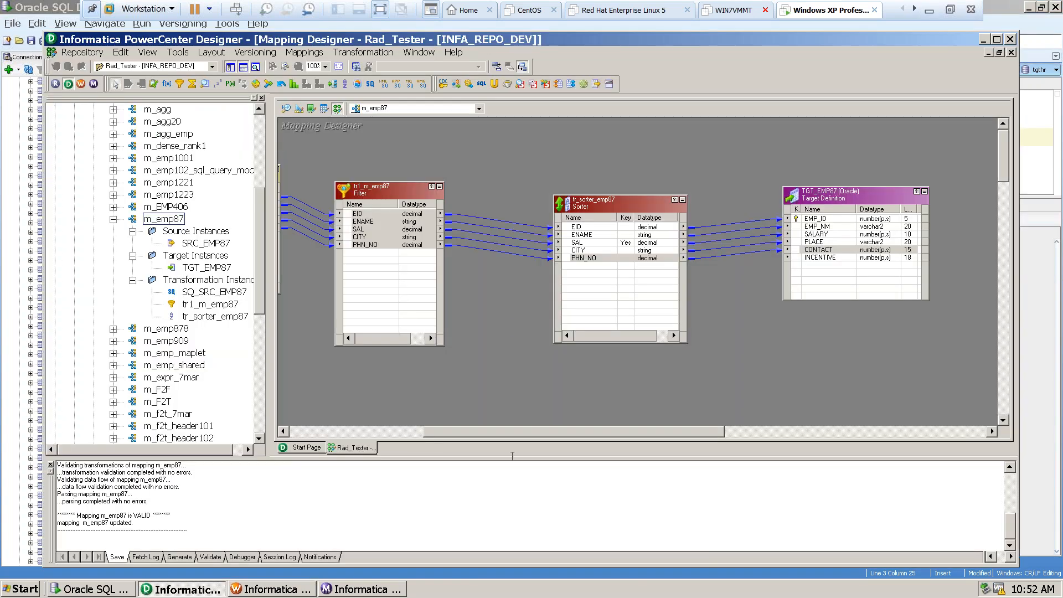
left_click_drag(456, 436, 296, 423)
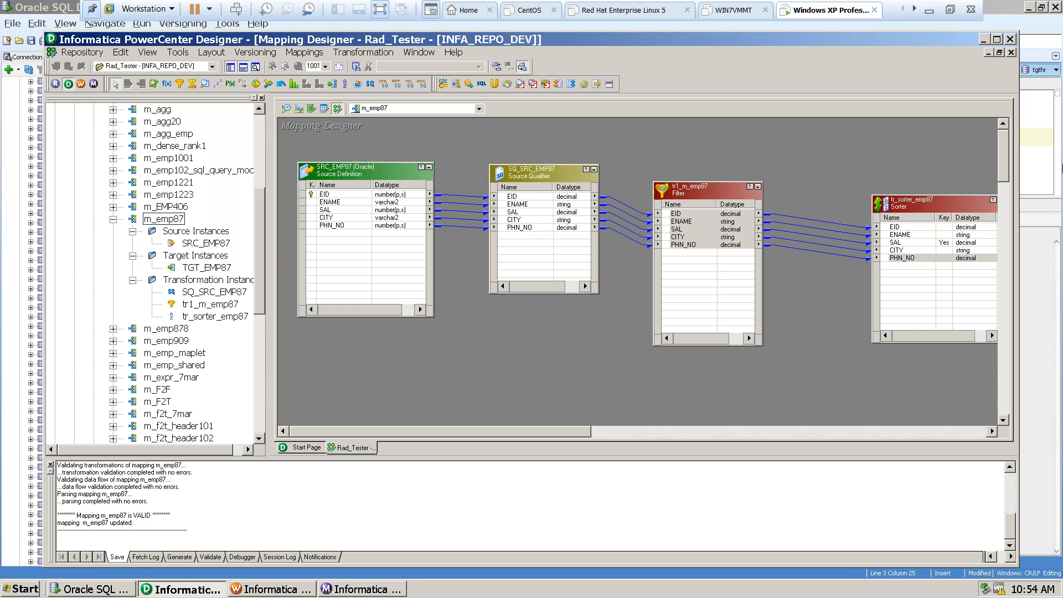
left_click(113, 220)
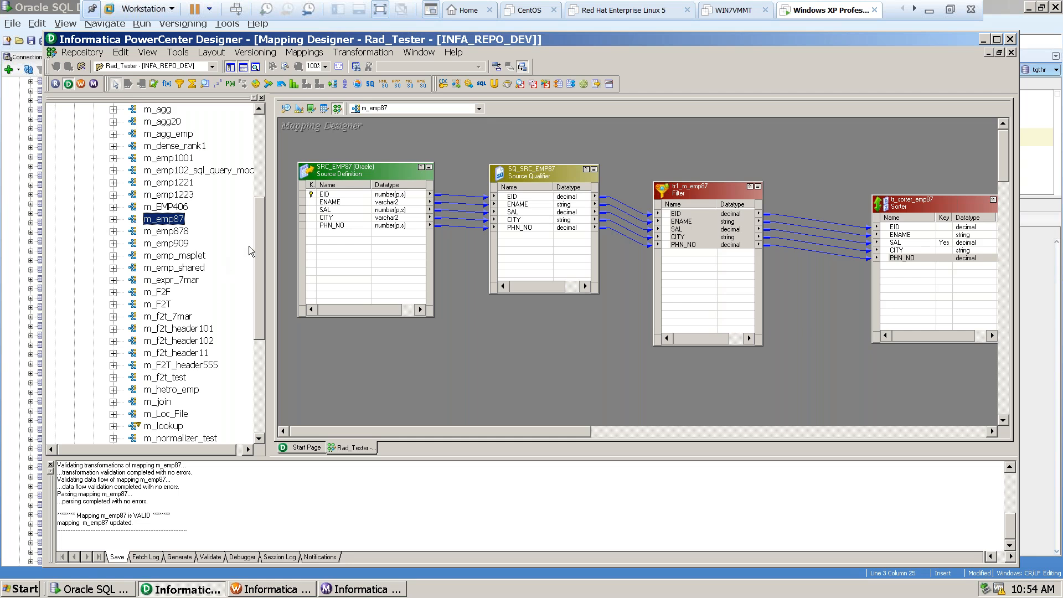
left_click_drag(258, 231, 260, 180)
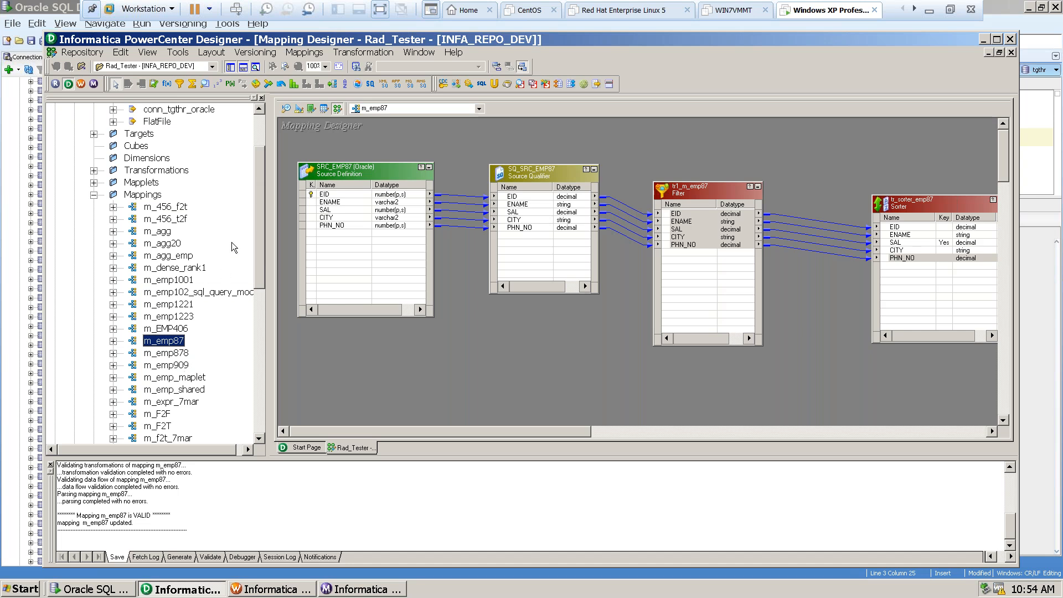
Find and select the m_router mapping in the mappings tree.
left_click_drag(260, 238, 270, 339)
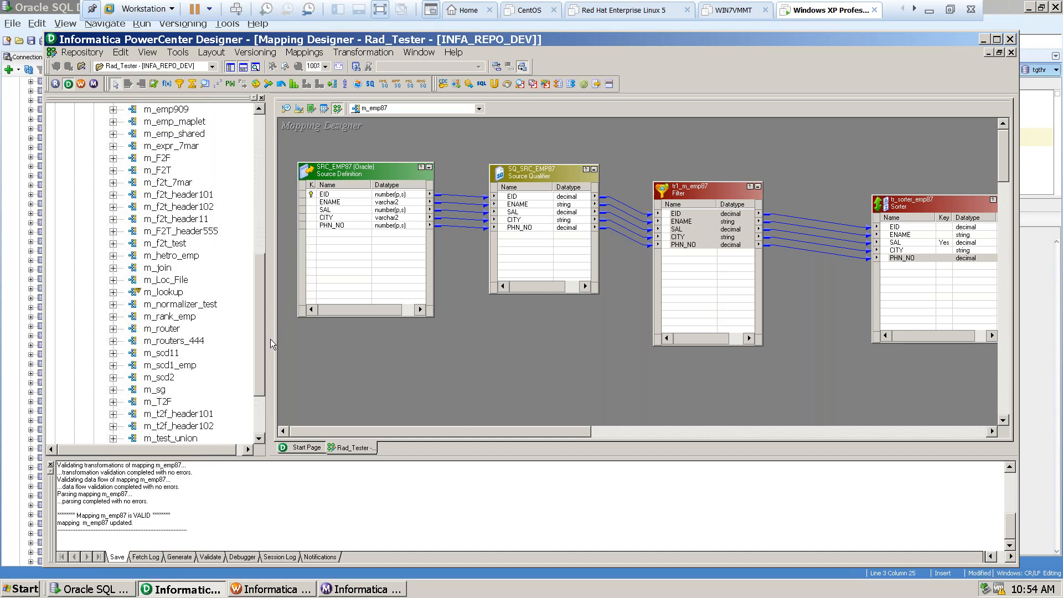
left_click(165, 330)
In the open Notepad note, add the filter condition "> 40000" a few lines below the Col2 values of table B.
left_click(930, 11)
left_click(45, 482)
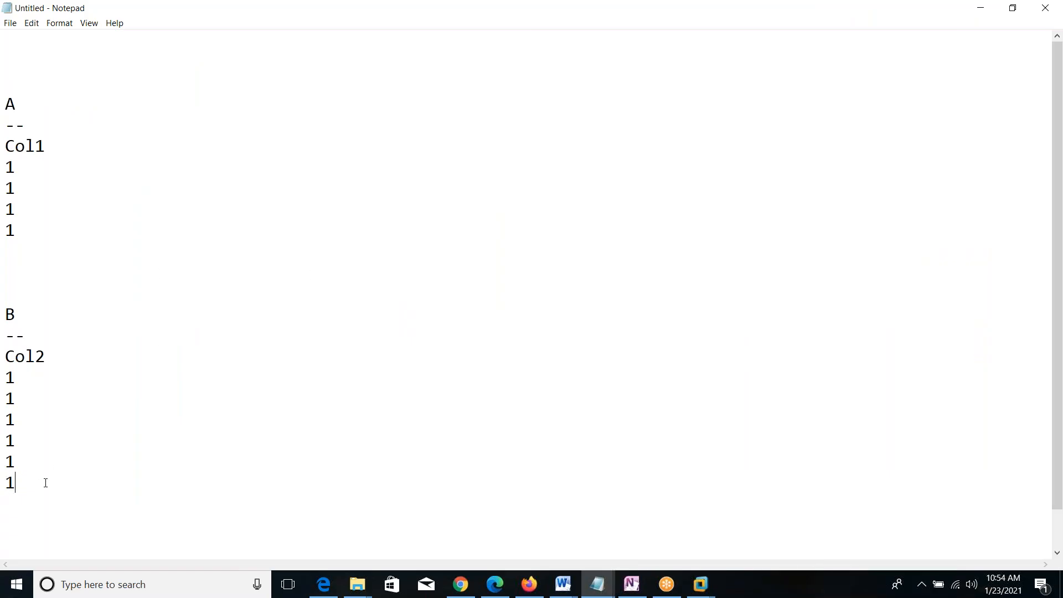
key("Return")
key("Return")
key("Return")
type("> 40000")
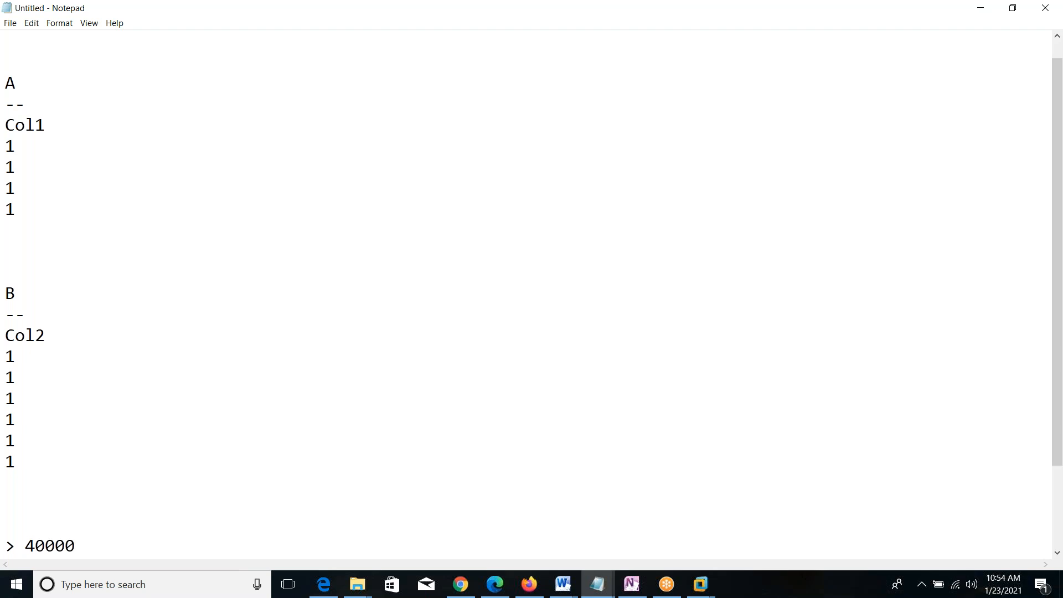
Below the 40000 condition, leave a blank line and add the routing example "mumbai --- mum-tgt".
key("Return")
key("Return")
key("Return")
key("BackSpace")
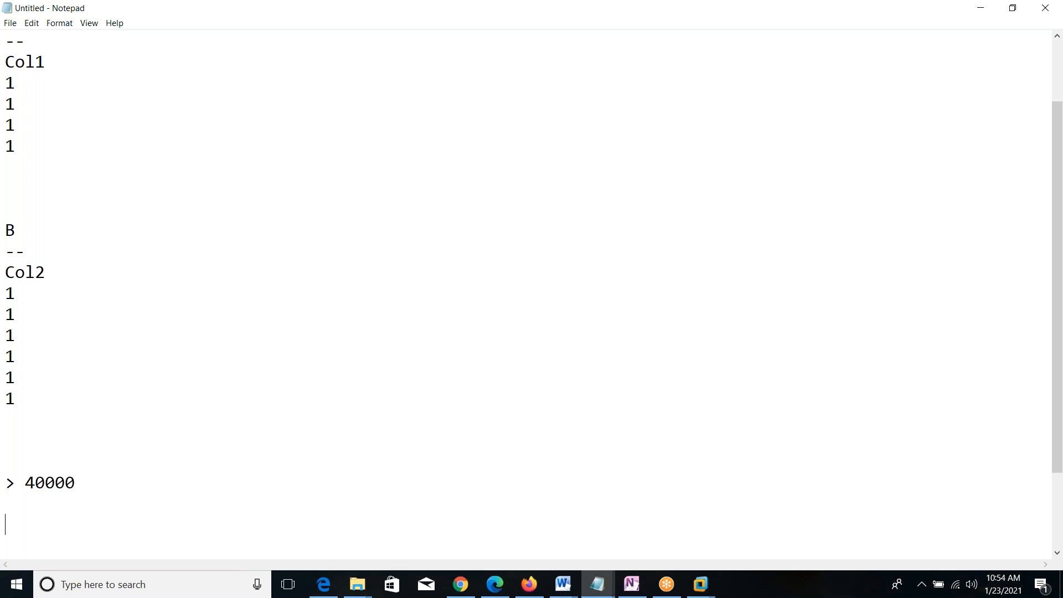
type("mumbai  --- mum")
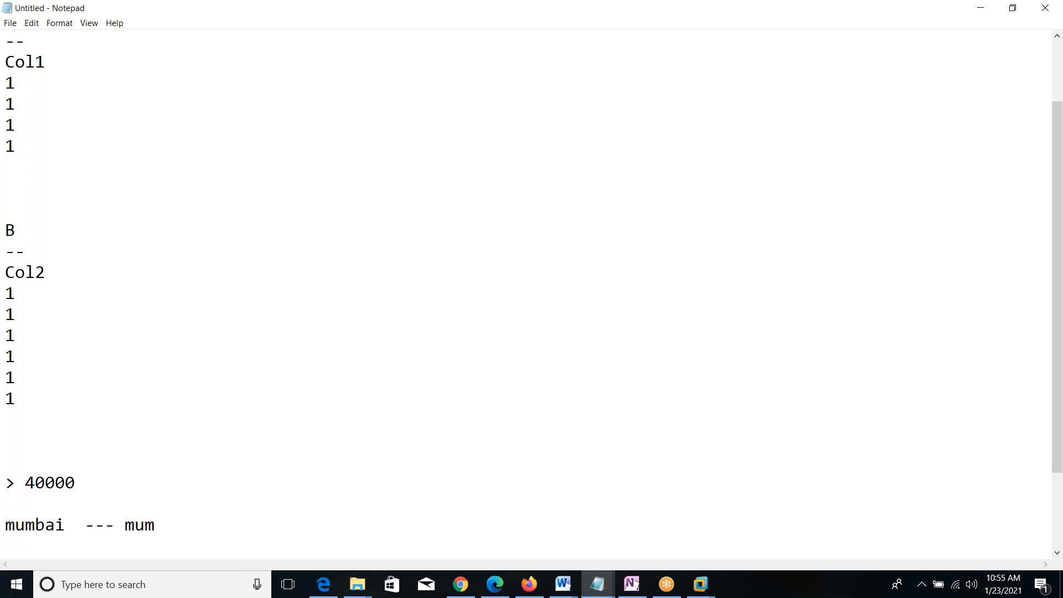
type("-tgt")
Add a line for pune with the target pun_tgt under the mumbai line.
key("Return")
type("pune")
key("Tab")
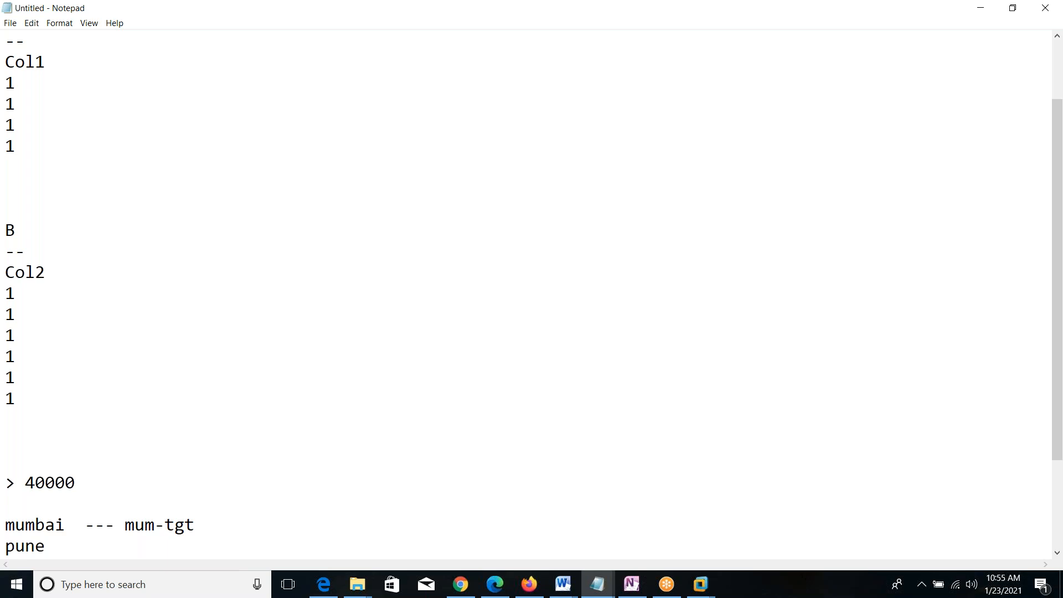
type("pun_tgt")
key("Return")
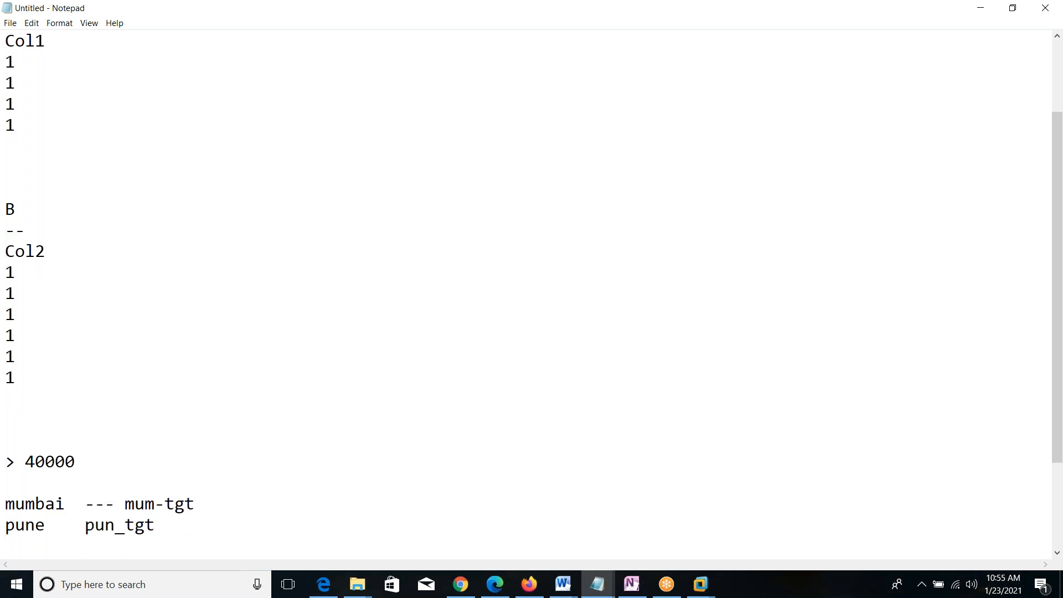
Add two more routing lines, delhi with the target del-tgt and kolkata with the target kol_tgt.
type("delhi   del-tgt")
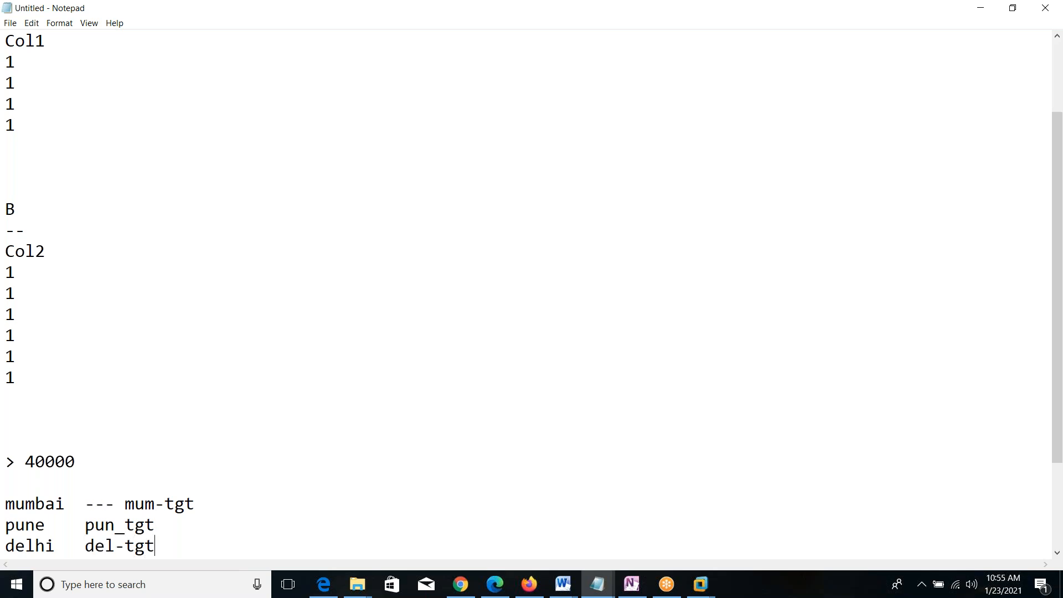
key("Return")
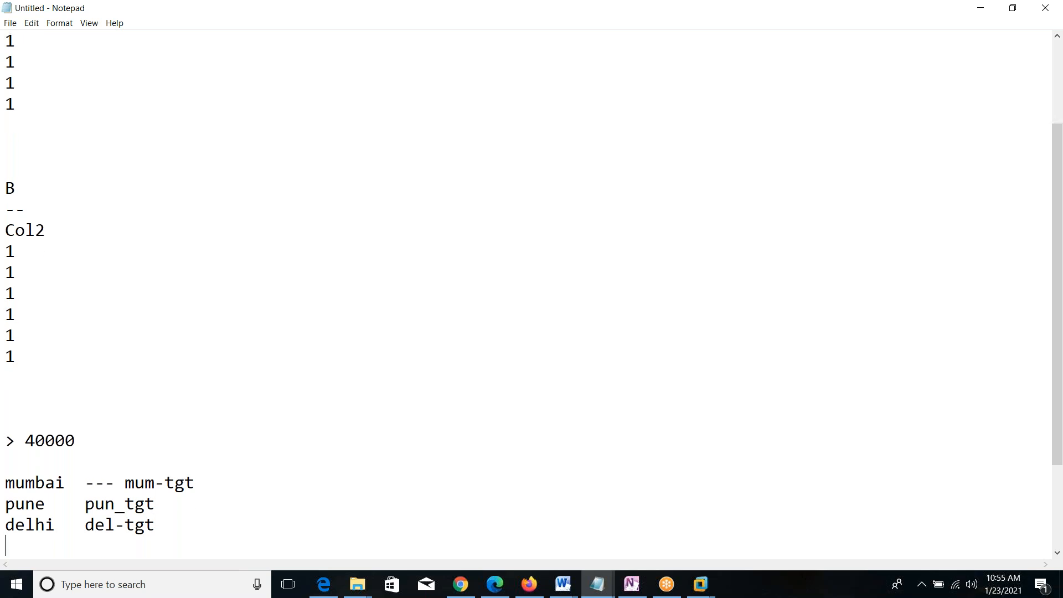
type("kolkata  kol_tgt")
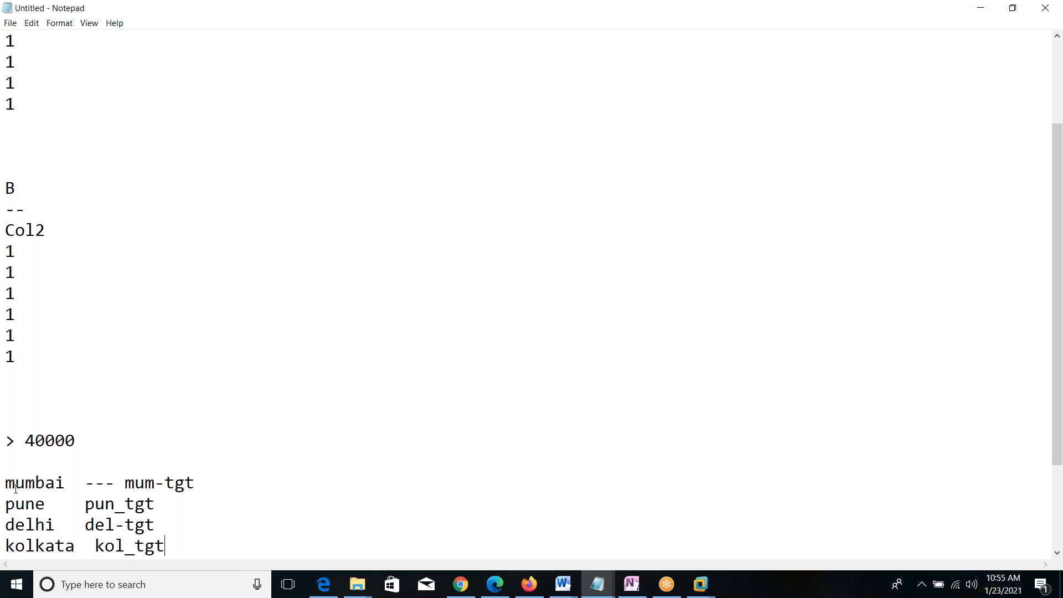
Go through the four city lines and their targets in the note, highlighting each pair and the whole list.
left_click_drag(125, 485, 195, 485)
left_click_drag(87, 503, 156, 503)
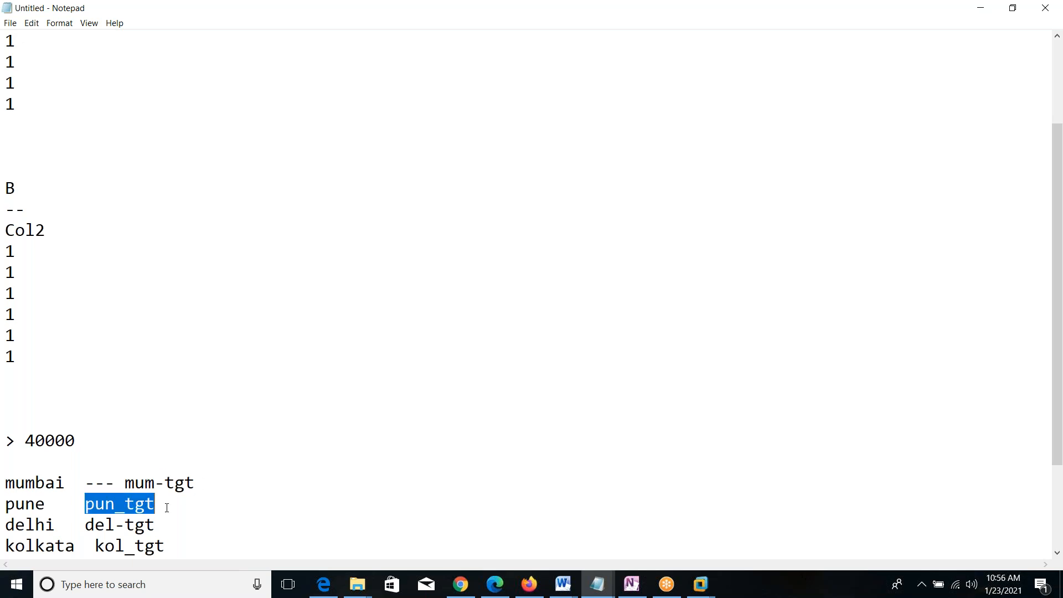
left_click_drag(76, 525, 156, 524)
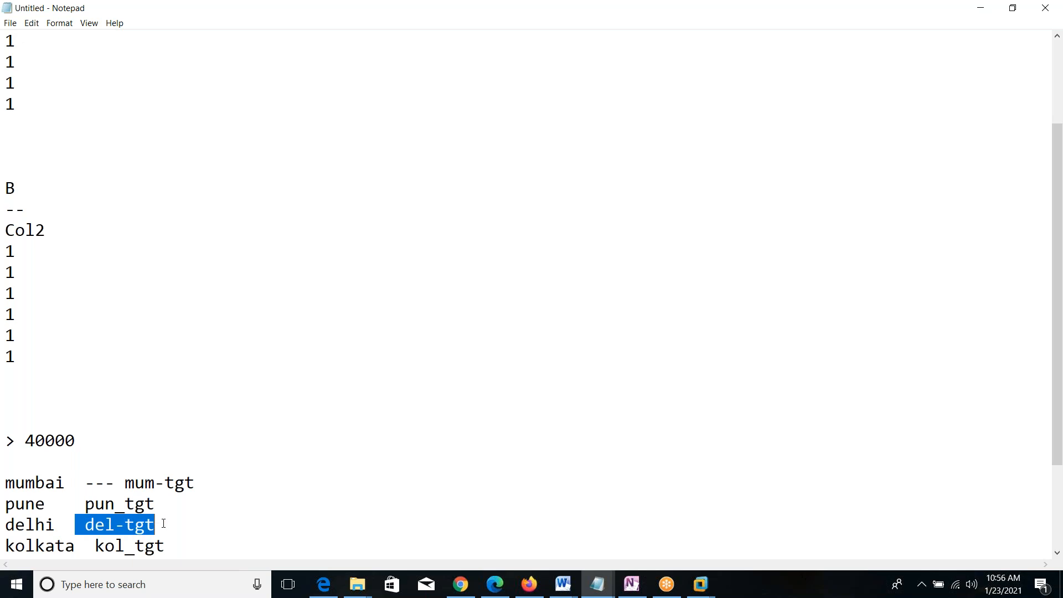
left_click_drag(93, 546, 170, 547)
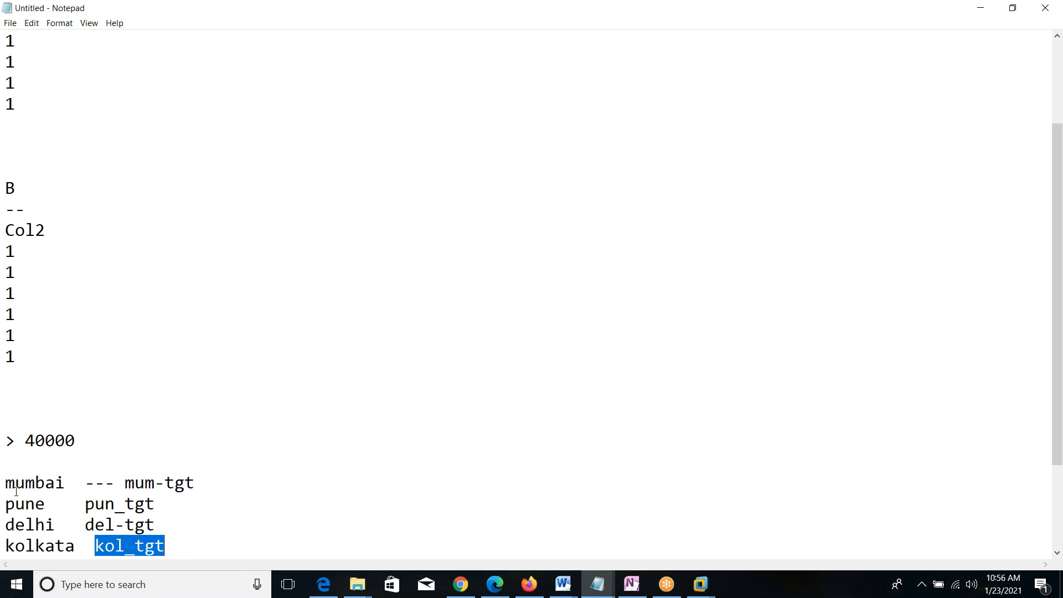
left_click_drag(124, 485, 215, 478)
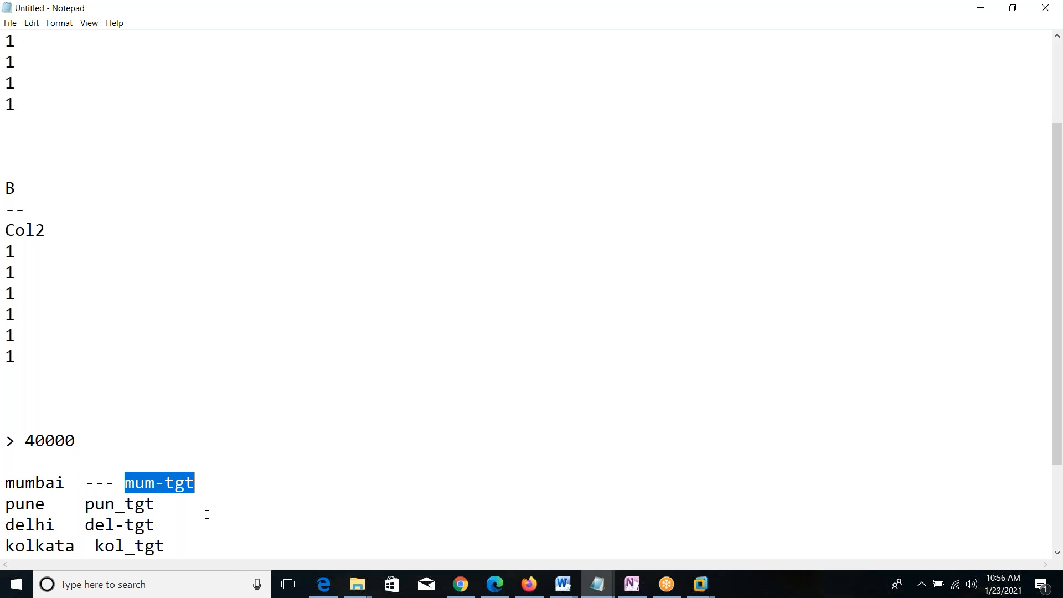
left_click(175, 548)
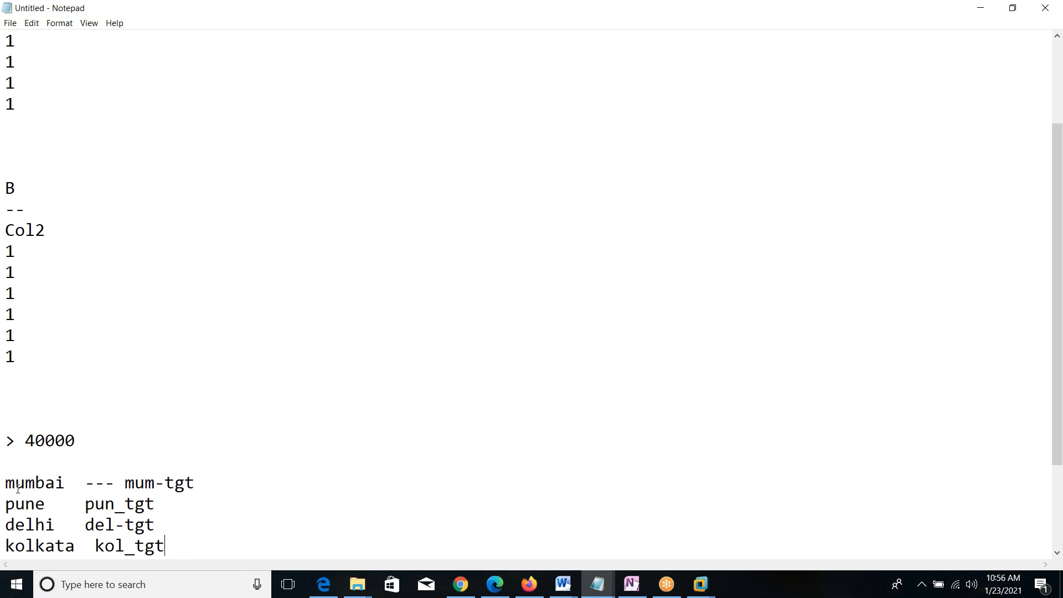
left_click_drag(7, 483, 209, 478)
left_click_drag(6, 504, 197, 507)
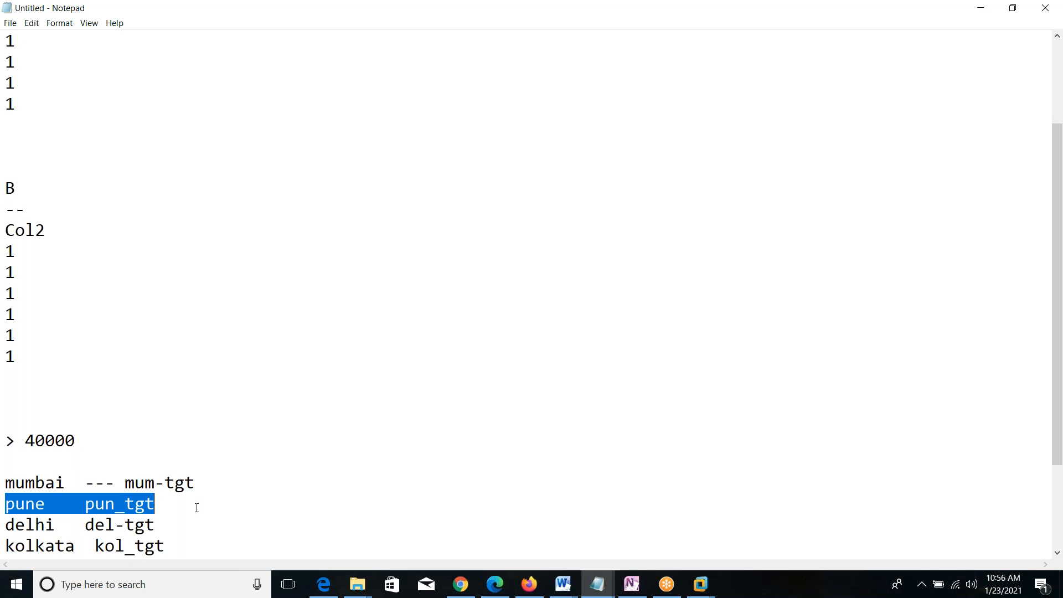
left_click(16, 524)
left_click(35, 546)
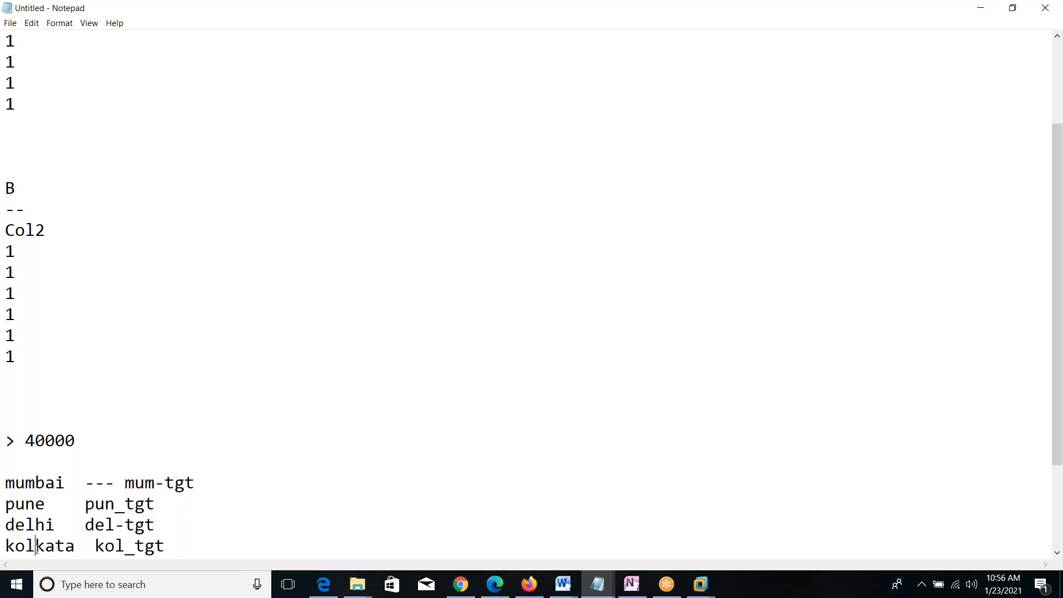
left_click_drag(166, 546, 5, 486)
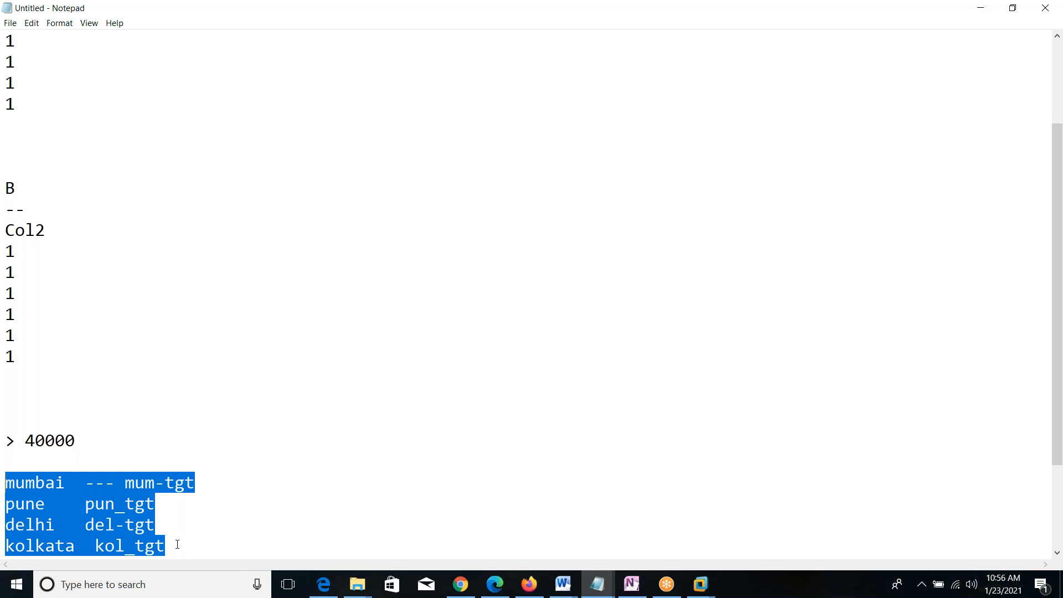
Add the line "default def-tgt" after the kolkata line and highlight it for review.
left_click(177, 544)
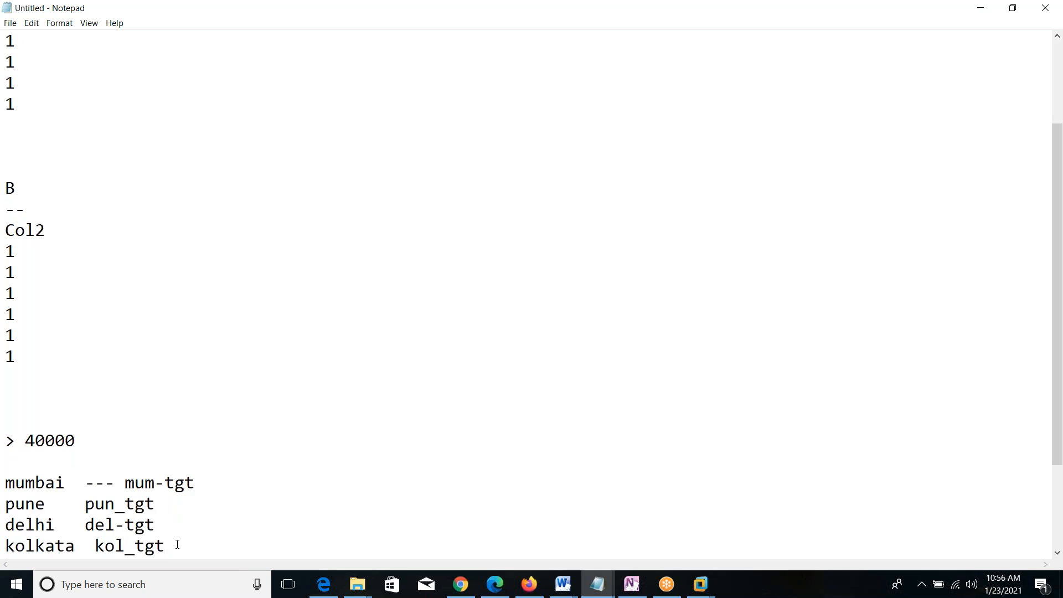
key("Return")
type("de")
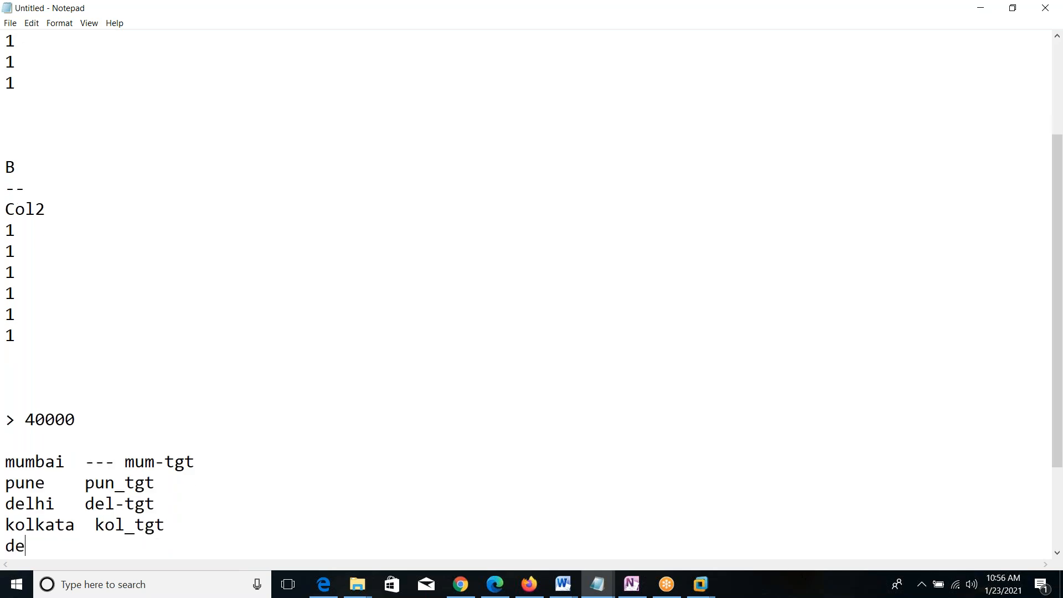
type("fault def-tgt")
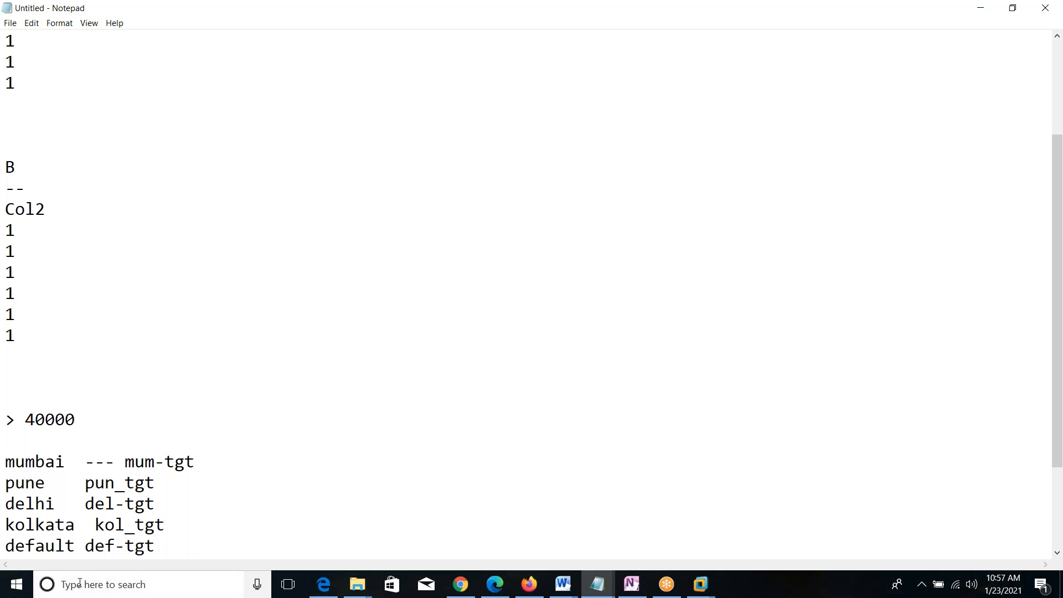
left_click_drag(5, 545, 165, 547)
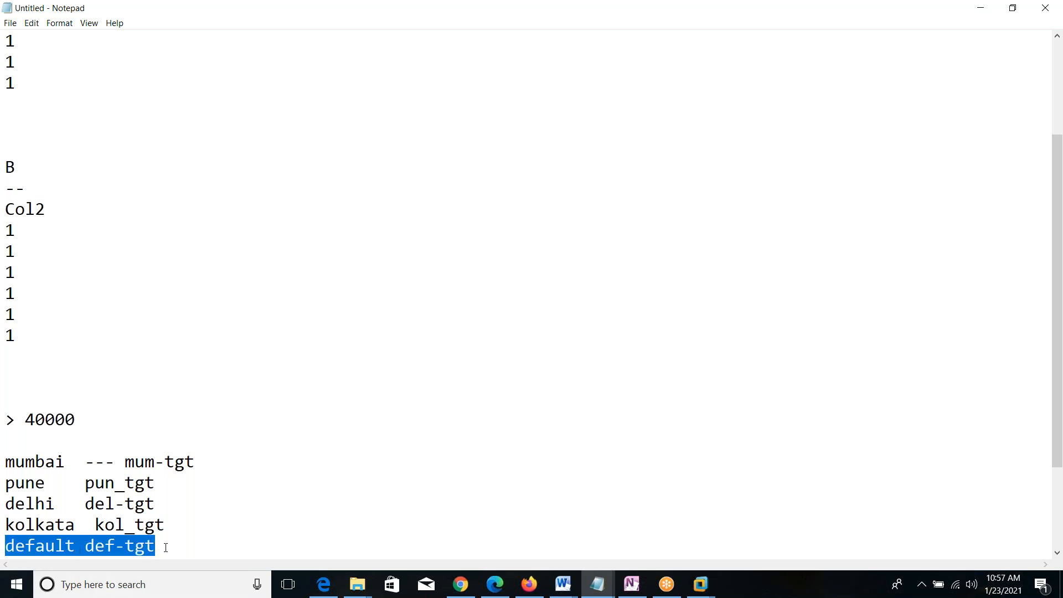
left_click(165, 547)
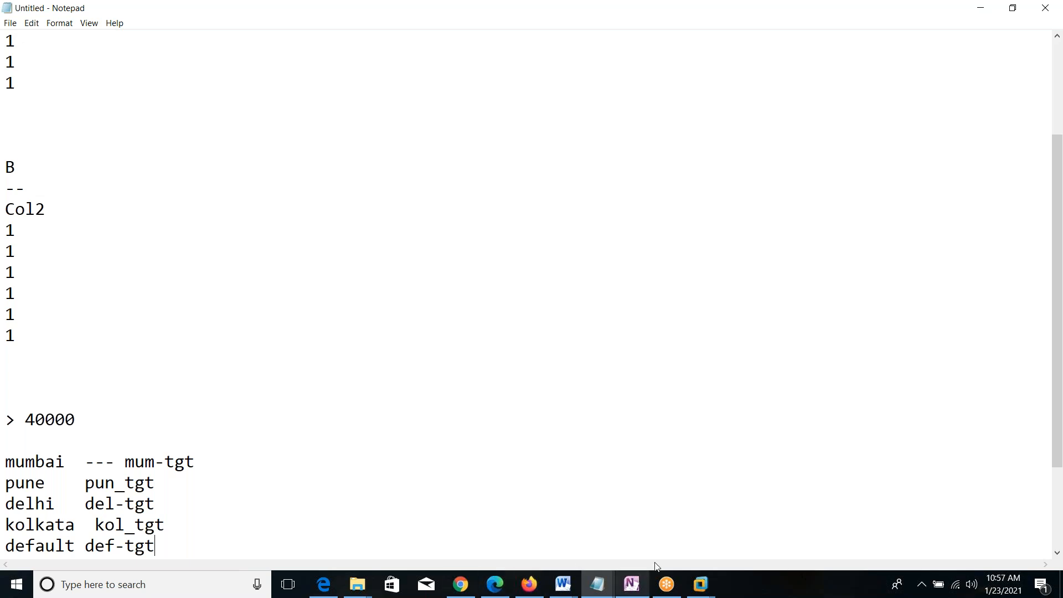
Switch back to PowerCenter Designer, expand the transformation instances of m_router, and open that mapping in the Mapping Designer.
left_click(700, 584)
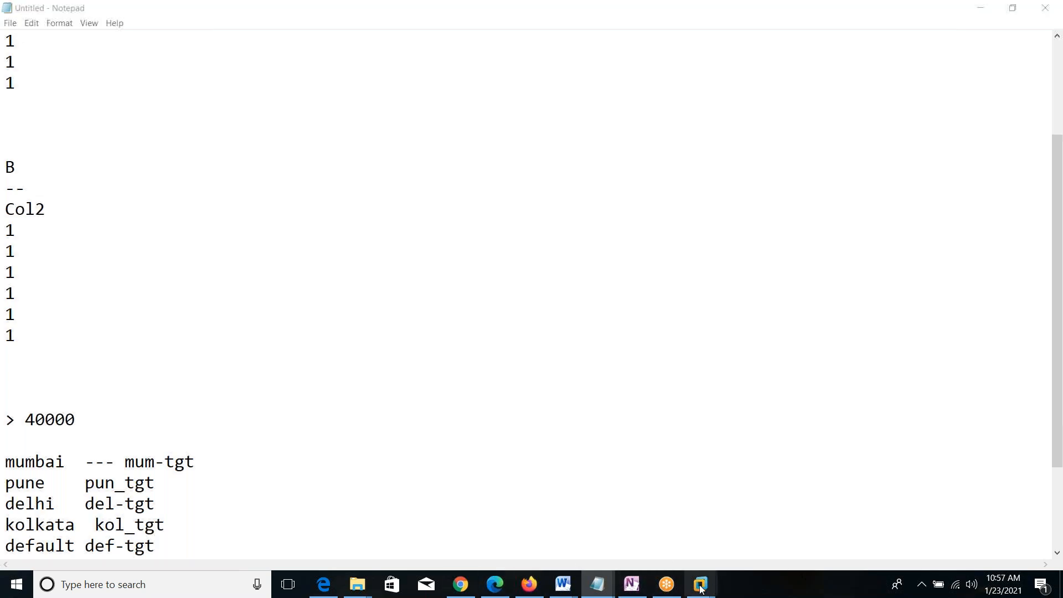
left_click(982, 494)
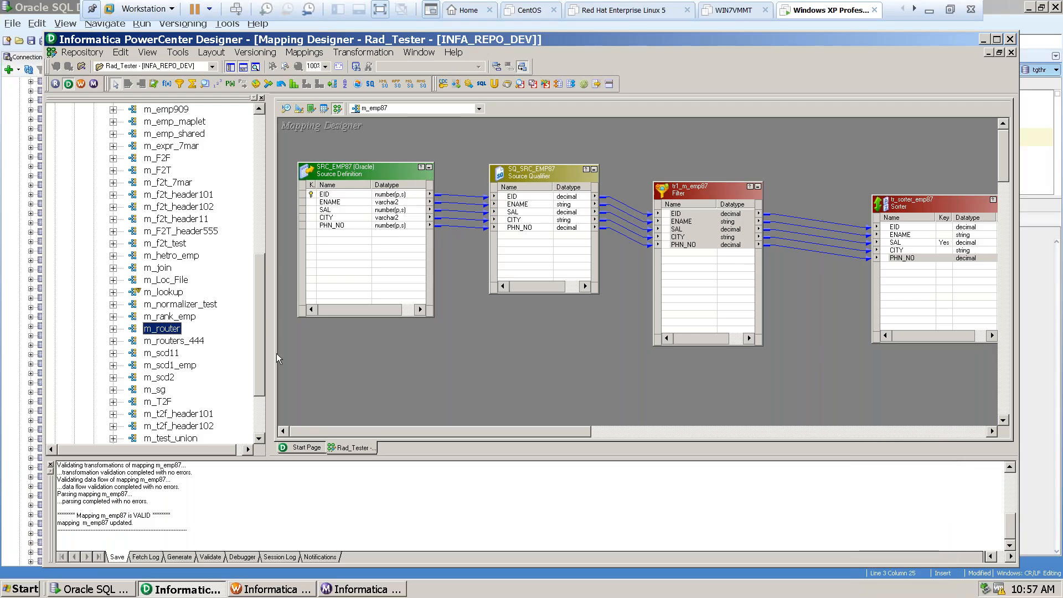
left_click(113, 329)
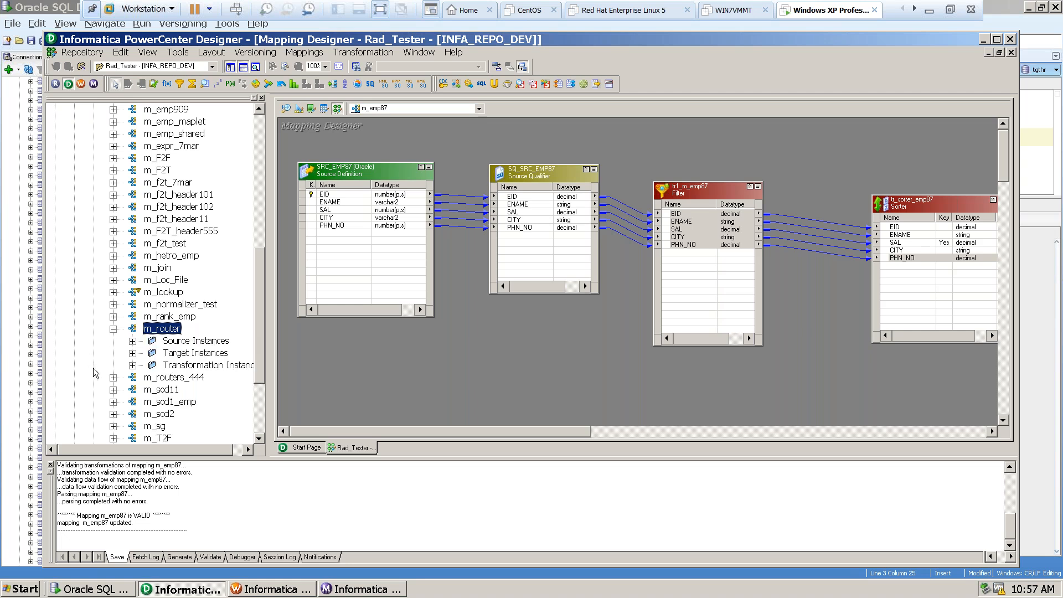
left_click(113, 329)
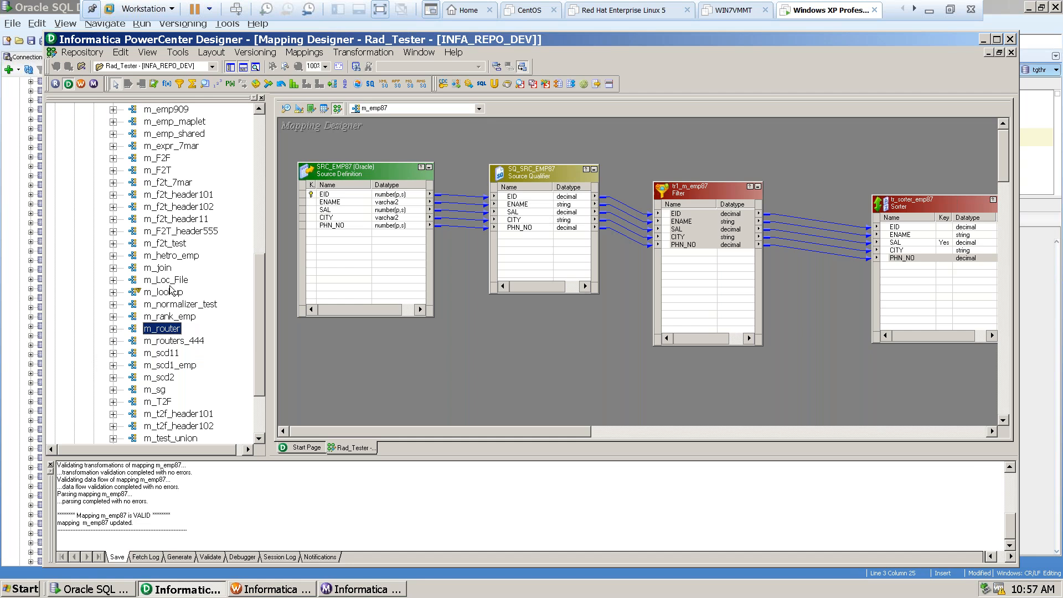
scroll(172, 288, "up", 9)
scroll(171, 288, "down", 10)
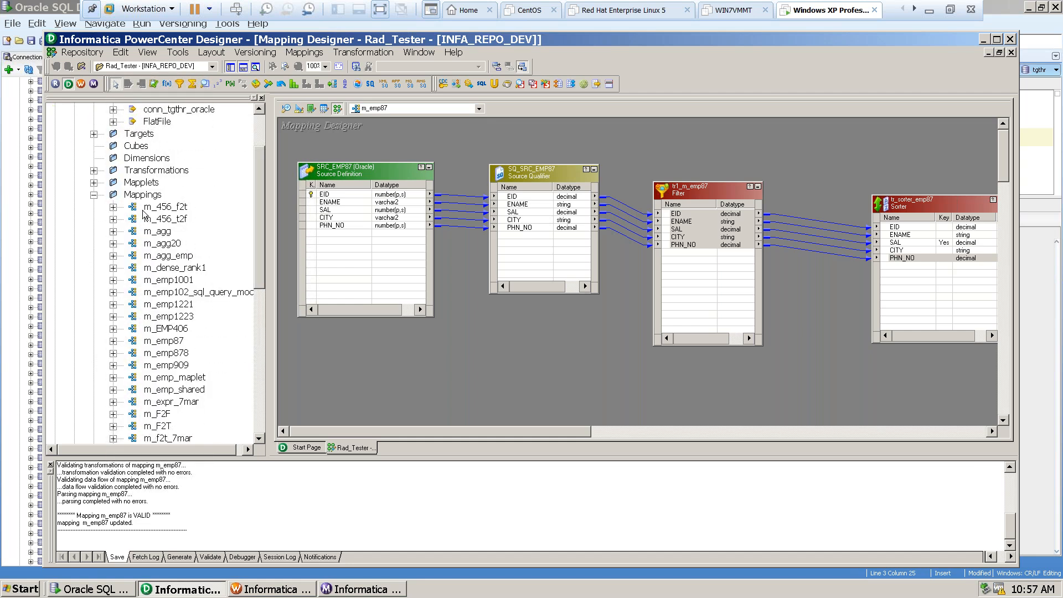
double_click(154, 293)
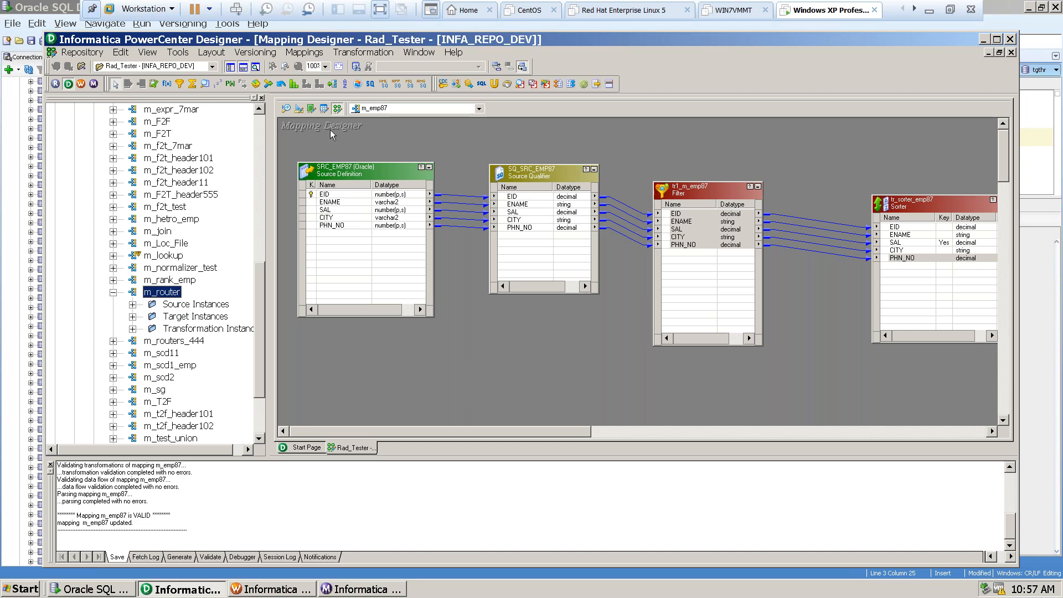
left_click(132, 329)
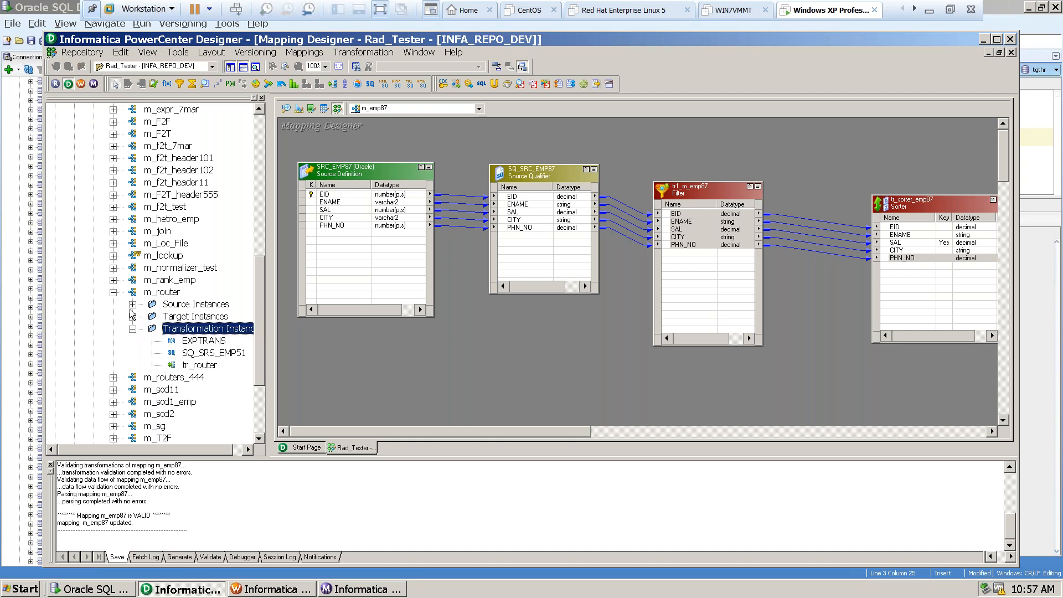
right_click(164, 293)
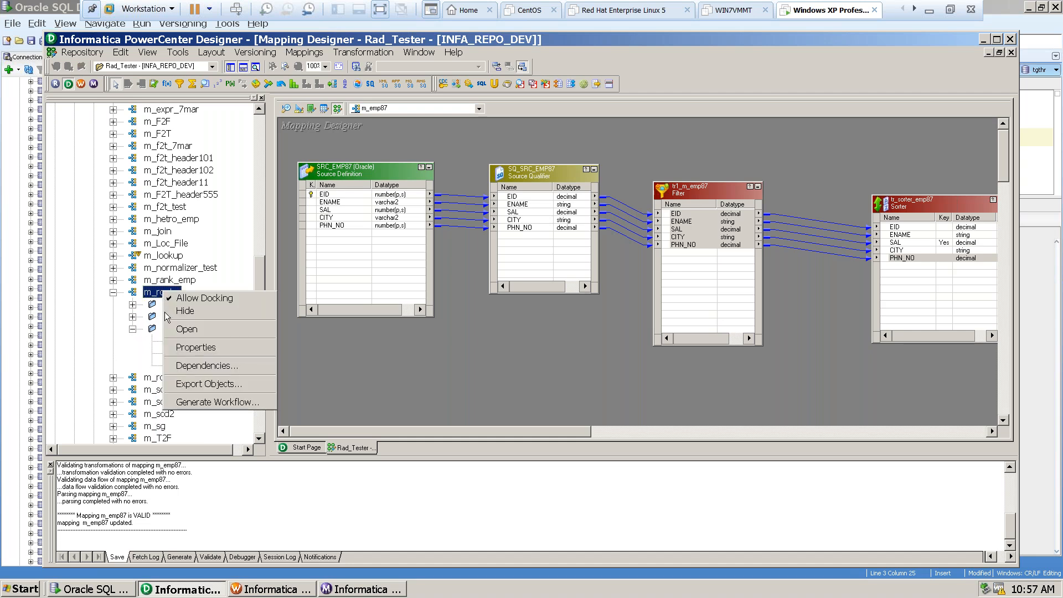
left_click(187, 330)
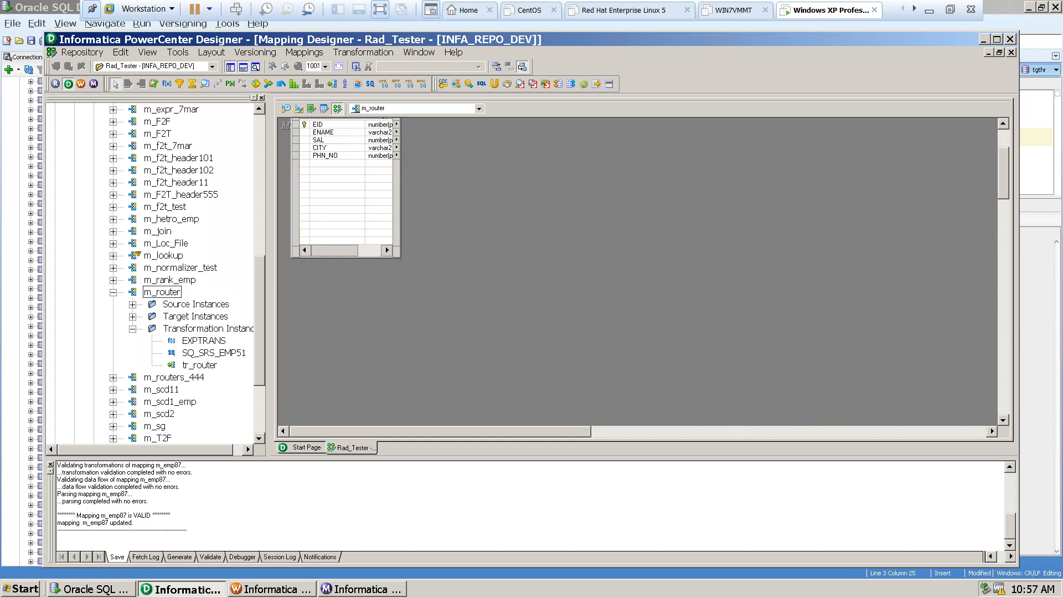
Examine the m_router data flow from the SRS_EMP51 source through its Source Qualifier and EXPTRANS to the router.
scroll(574, 343, "up", 3)
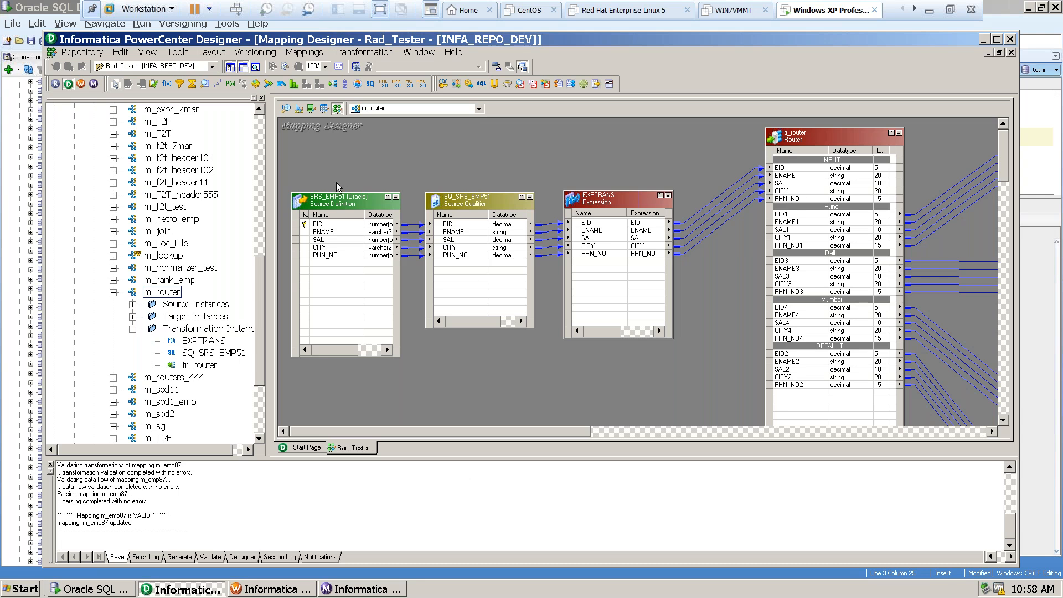
left_click(344, 202)
left_click(460, 202)
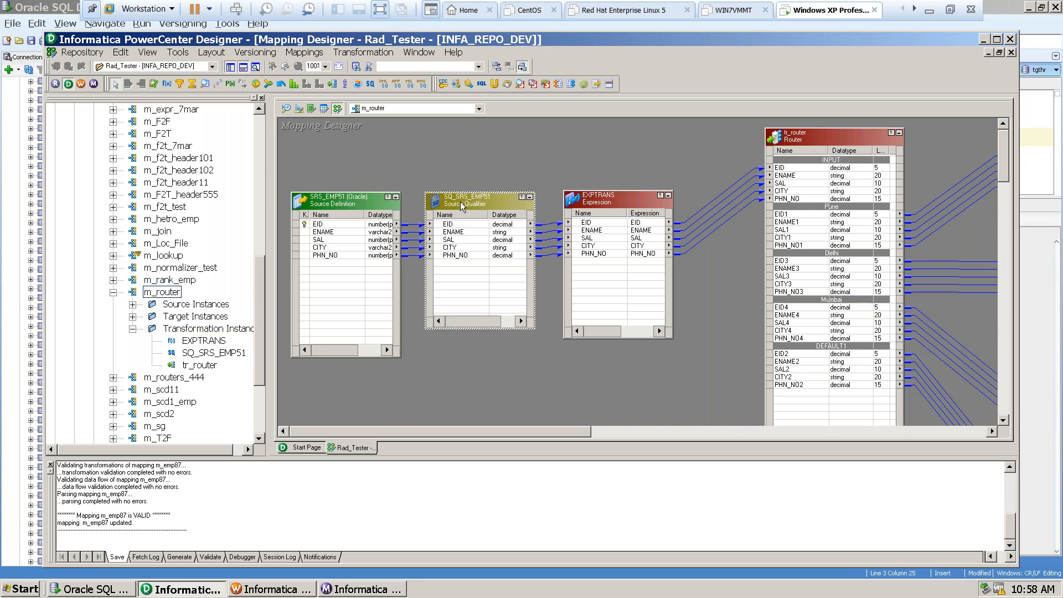
left_click(658, 327)
left_click_drag(547, 430, 434, 424)
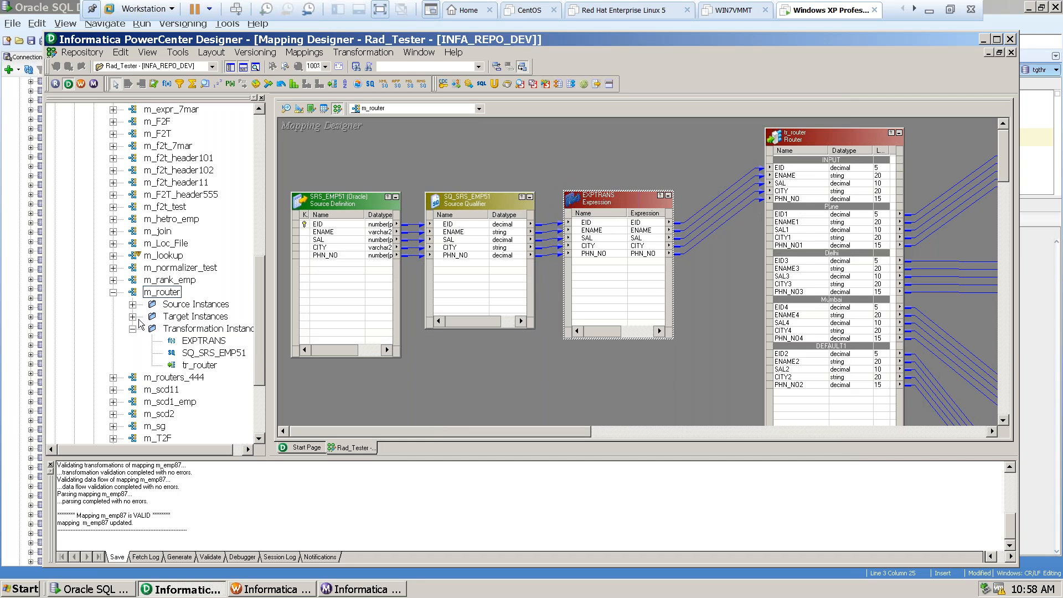
Collapse m_router in the navigator and open the m_routers_444 mapping in the Mapping Designer.
left_click(113, 291)
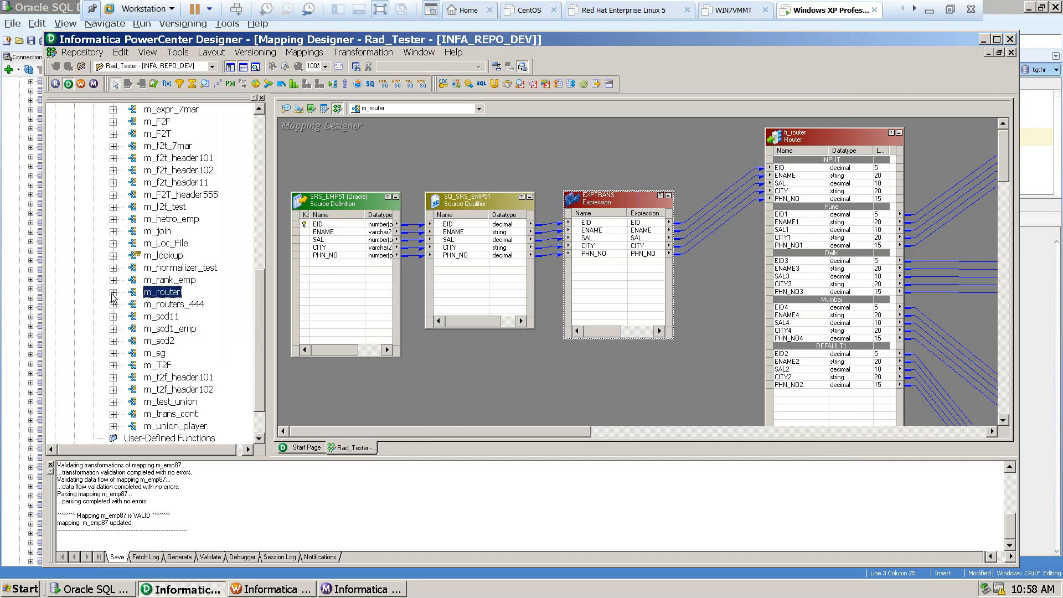
left_click(164, 305)
right_click(164, 305)
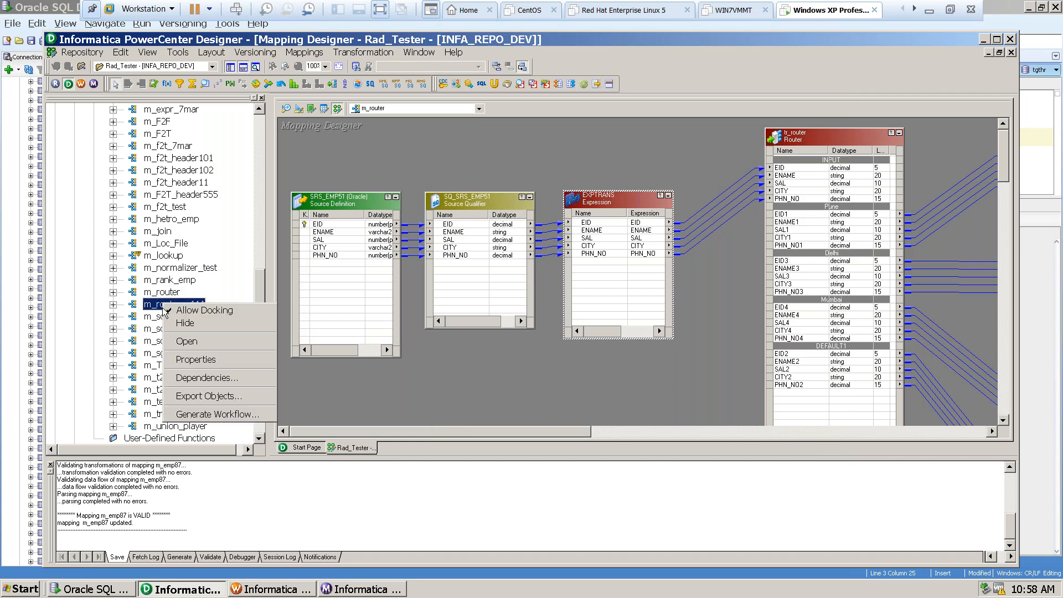
left_click(185, 343)
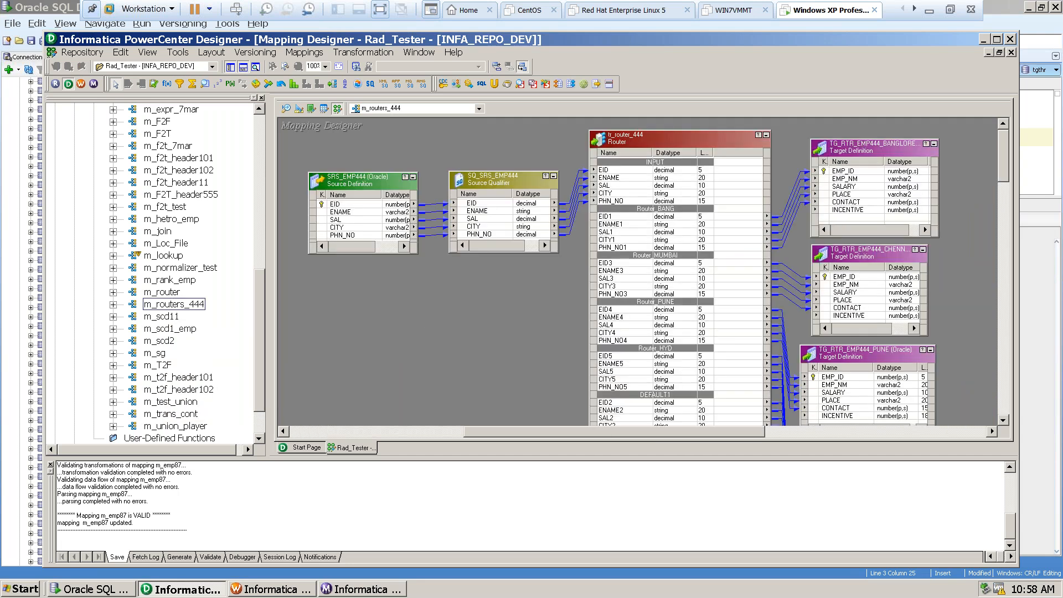
mouse_move(493, 437)
left_mouse_down()
mouse_move(433, 438)
mouse_move(498, 435)
left_mouse_up()
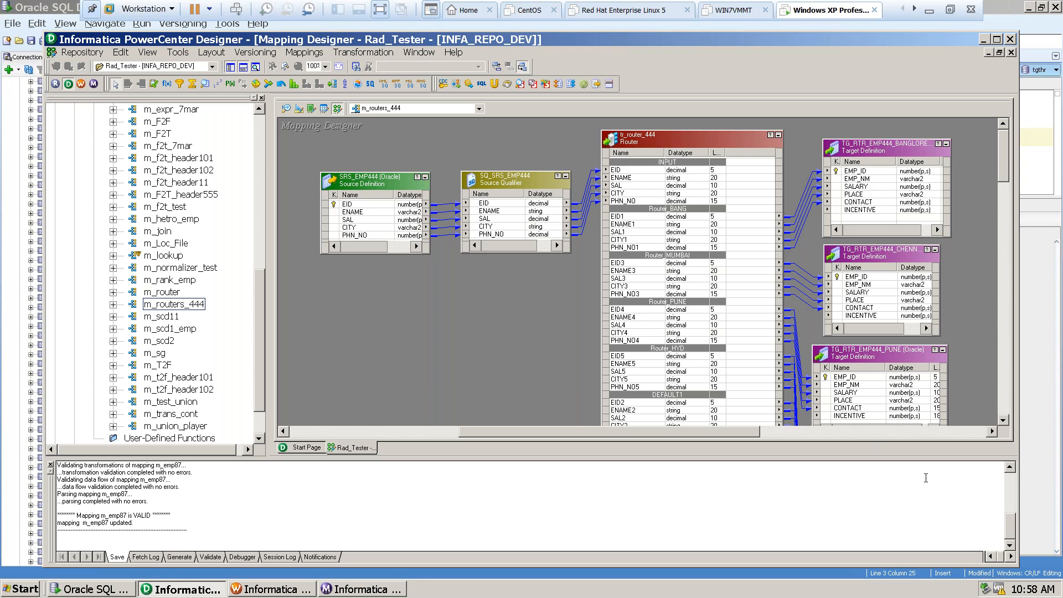
Lengthen the SRS_EMP444 source and SQ_SRS_EMP444 Source Qualifier boxes, and shift the tr_router_444 box slightly away from them.
left_click(361, 180)
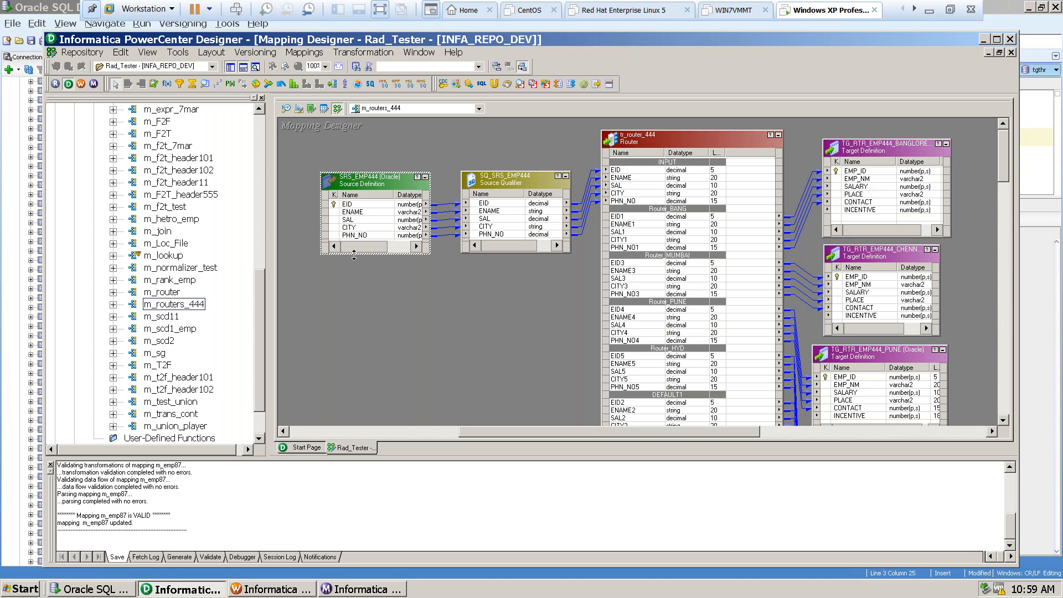
left_click_drag(354, 254, 353, 313)
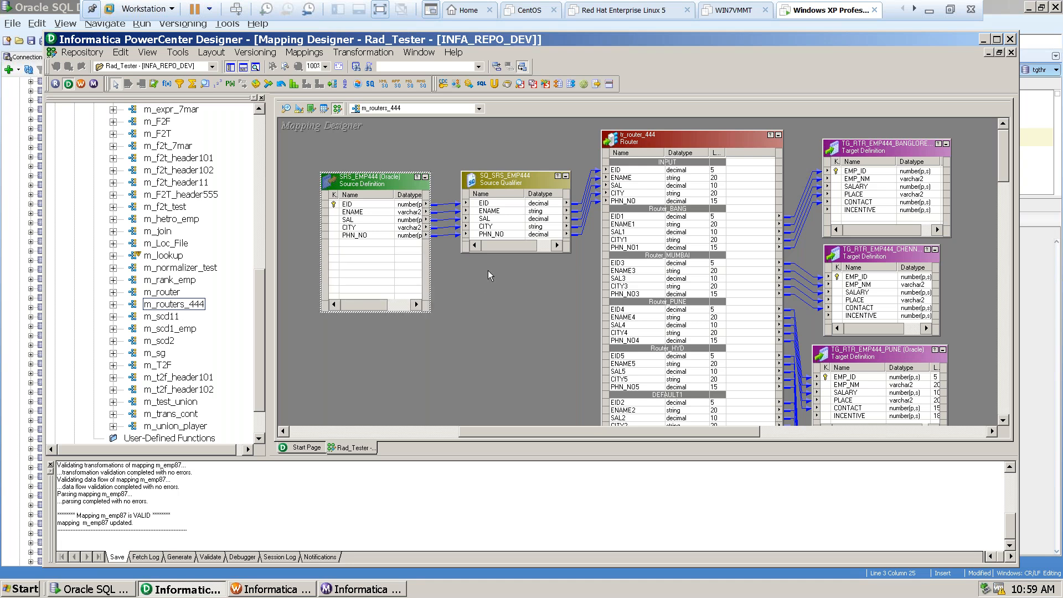
left_click(493, 177)
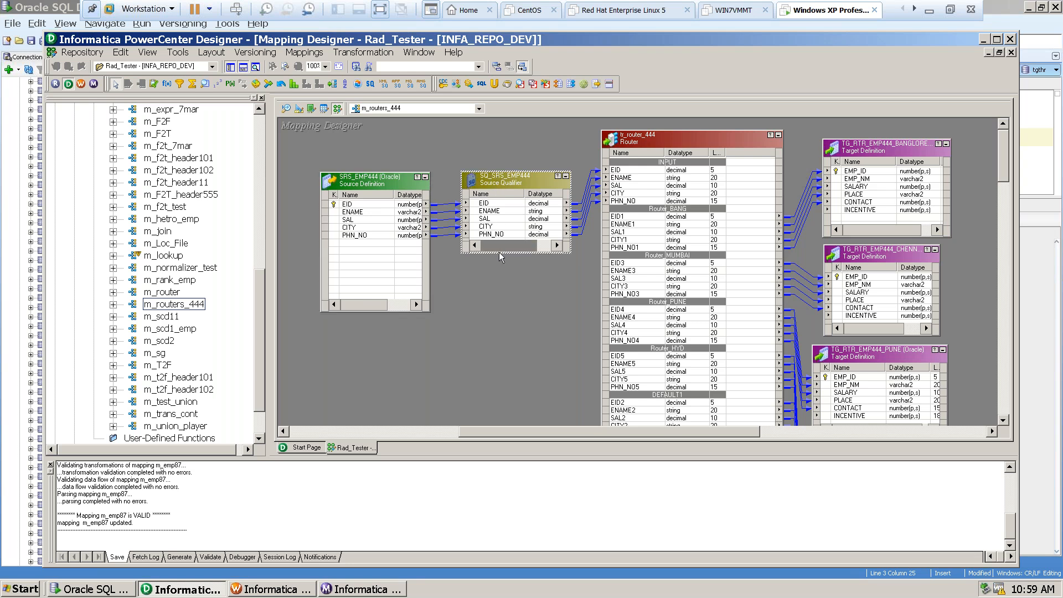
left_click_drag(497, 253, 497, 313)
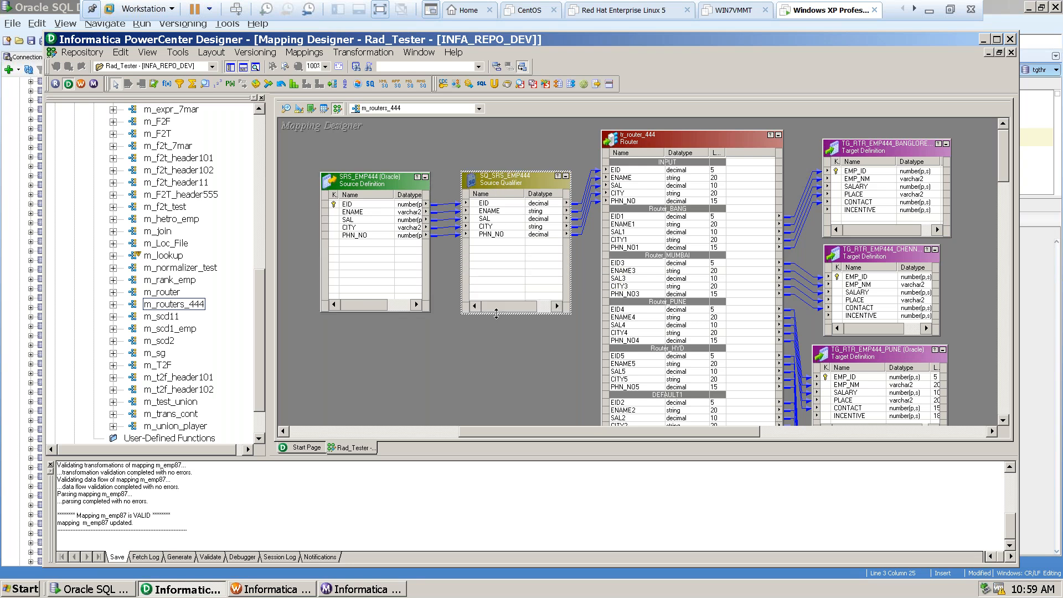
left_click_drag(694, 138, 700, 138)
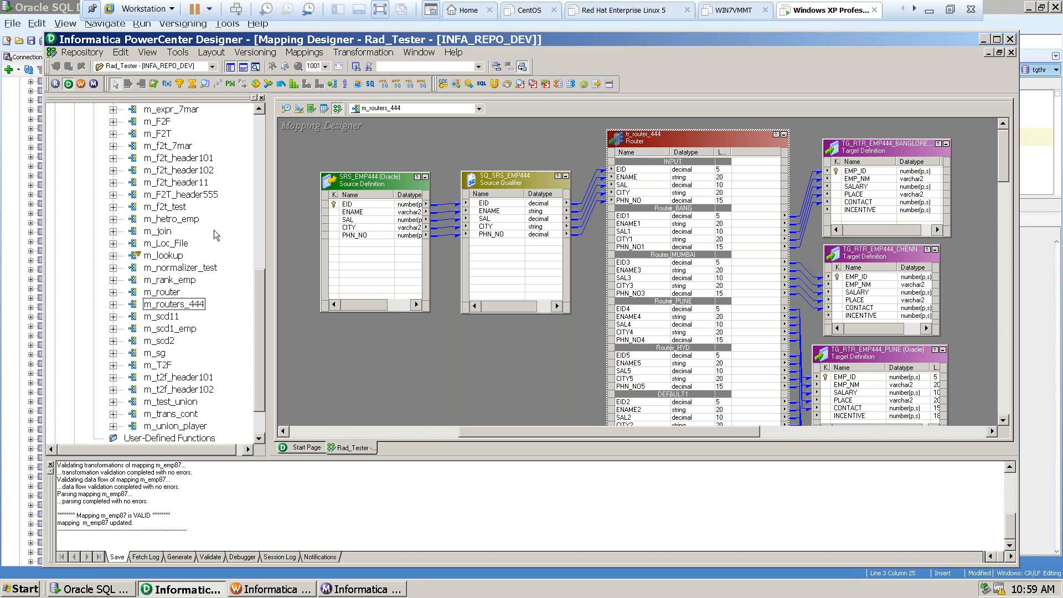
Trace the m_routers_444 data flow from the SRS_EMP444 source through its Source Qualifier to tr_router_444.
left_click(349, 181)
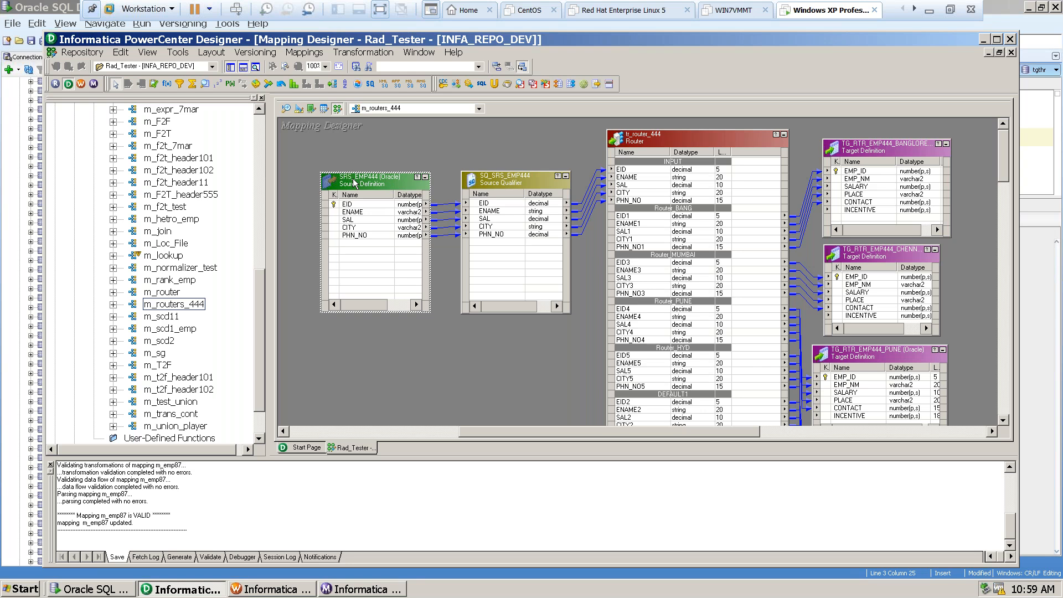
left_click(497, 181)
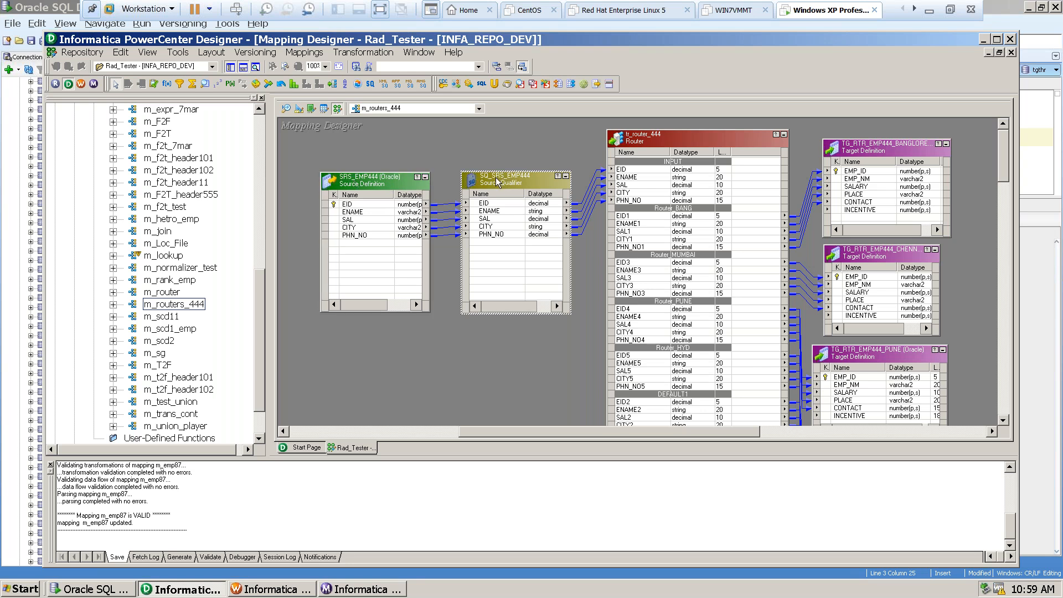
left_click(674, 138)
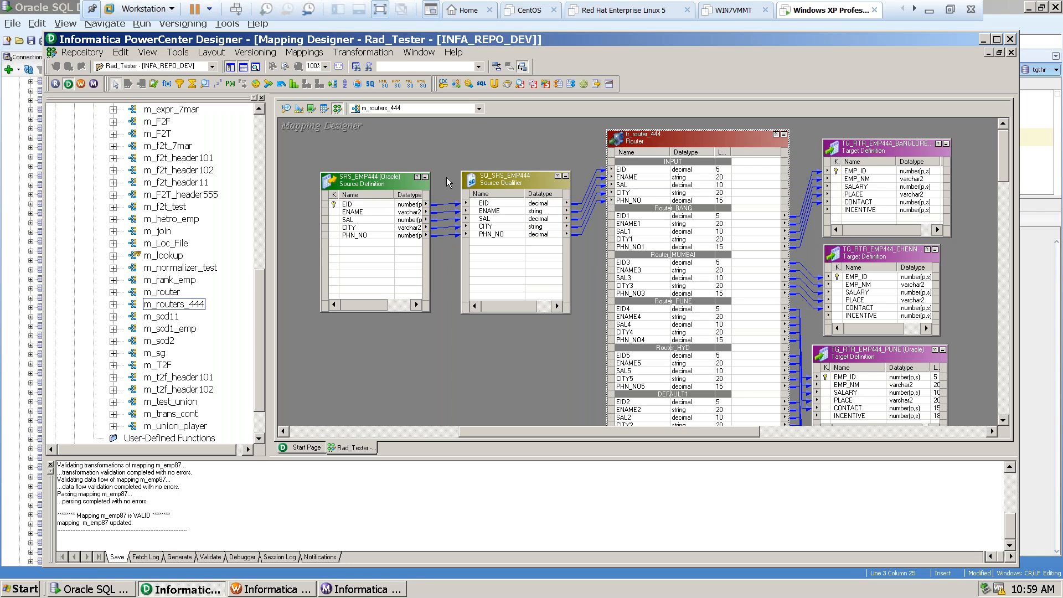
left_click(378, 180)
left_click(500, 180)
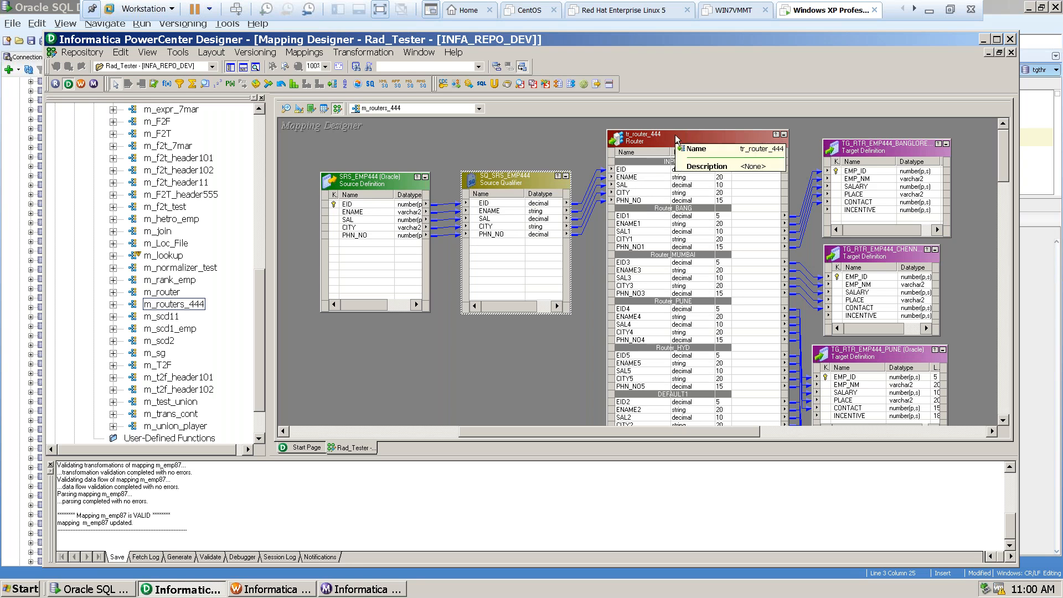
left_click(366, 53)
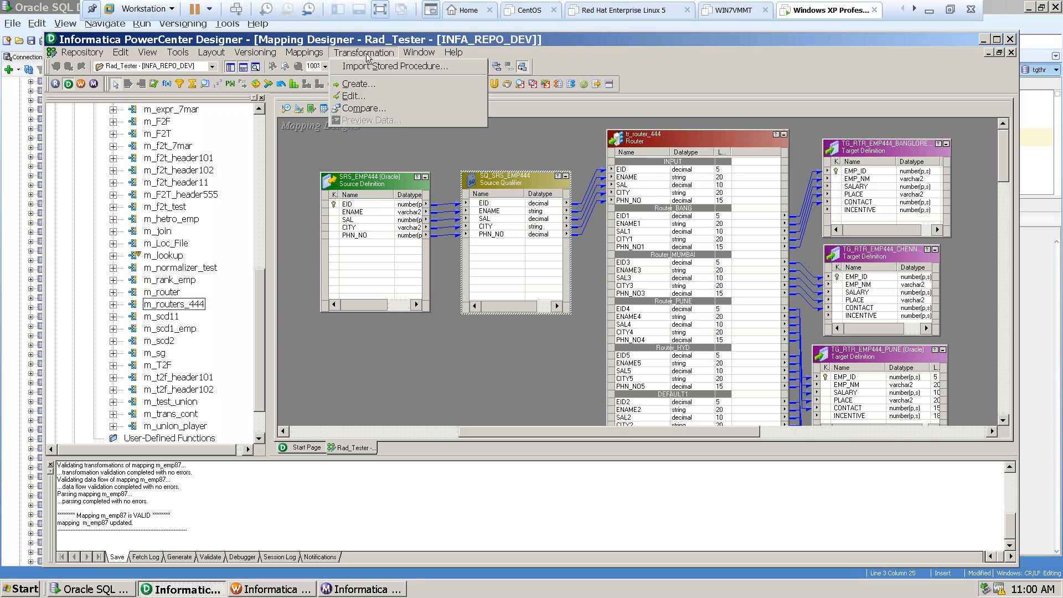
left_click(357, 85)
left_click(664, 264)
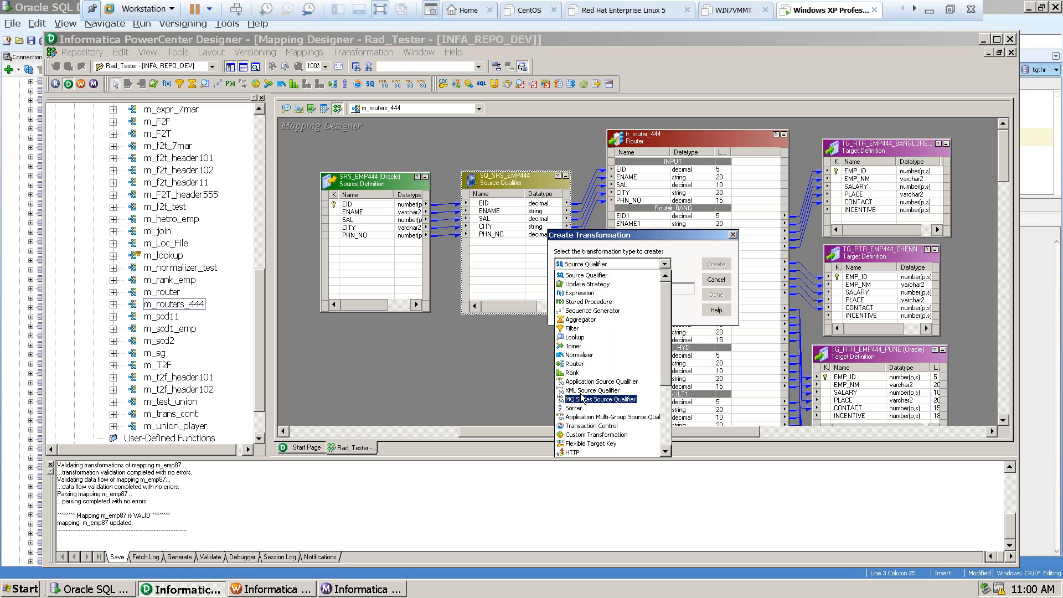
left_click(575, 364)
left_click(603, 286)
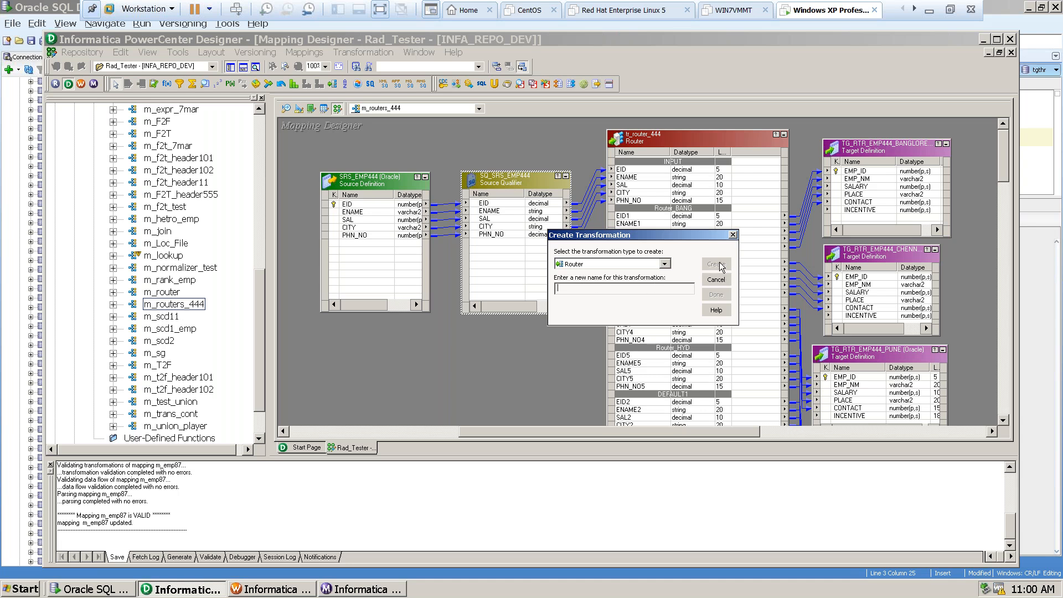
left_click(732, 235)
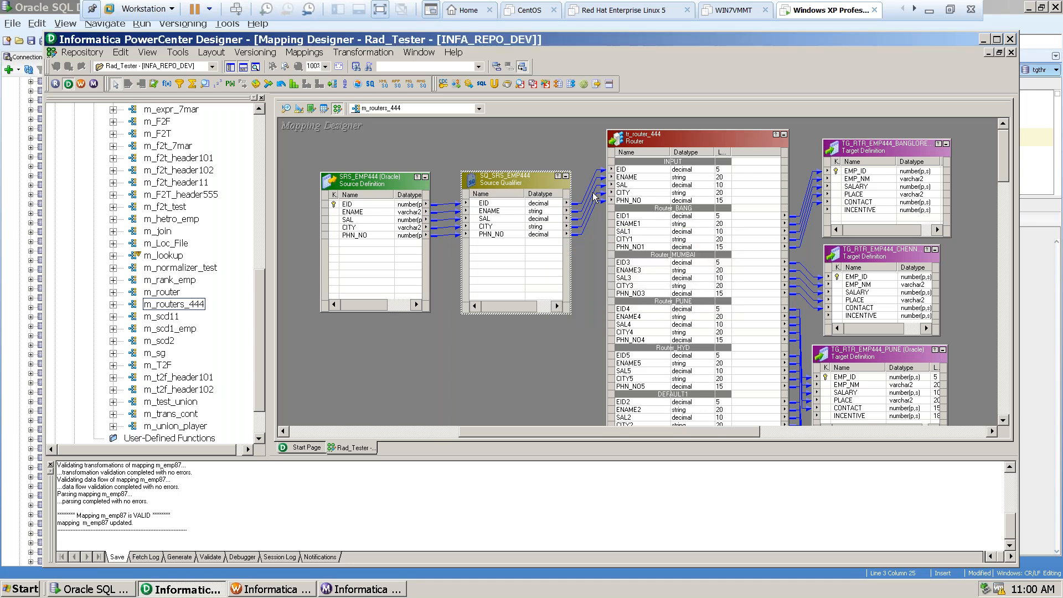
Open tr_router_444 for editing and review its ports, properties, groups and metadata extensions.
double_click(677, 140)
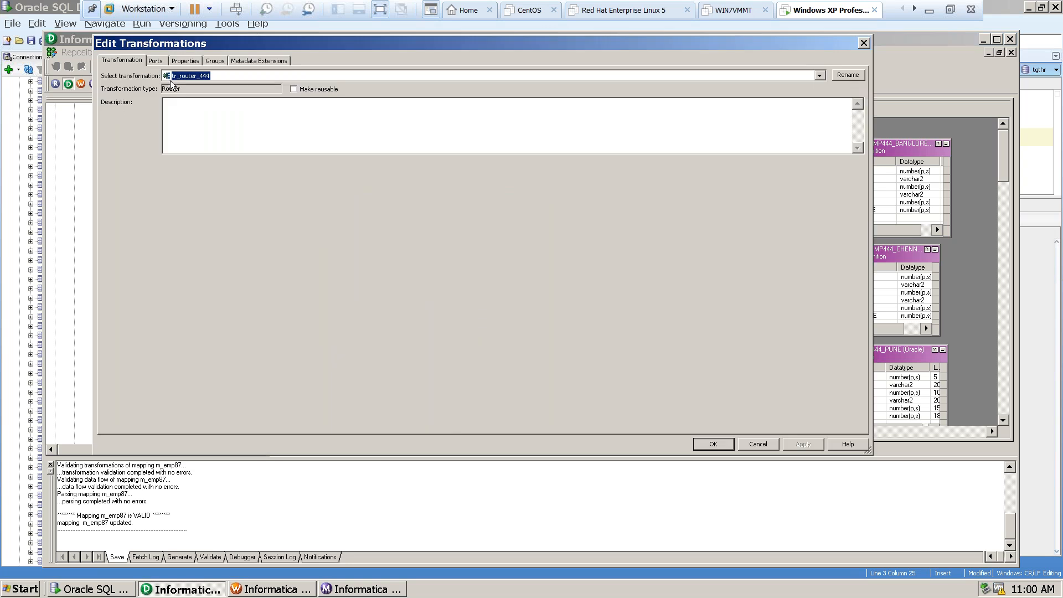
left_click(155, 60)
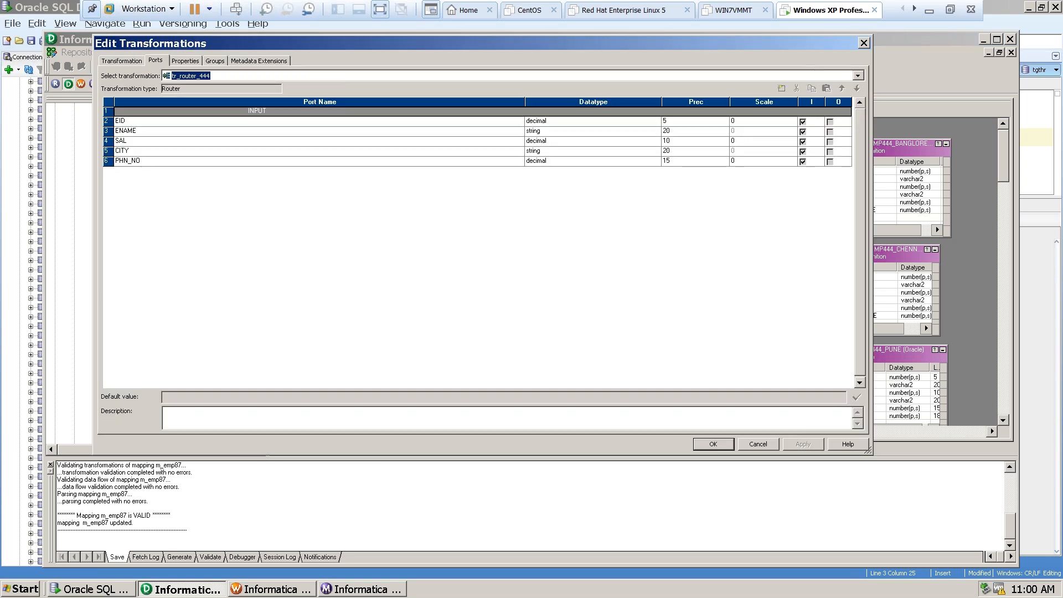
left_click(185, 60)
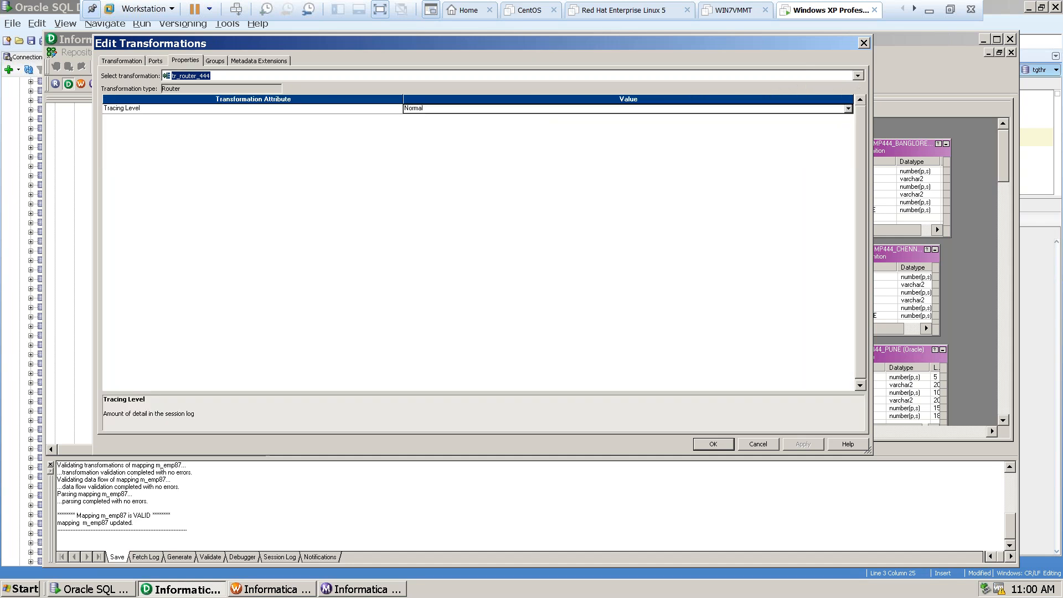
left_click(215, 61)
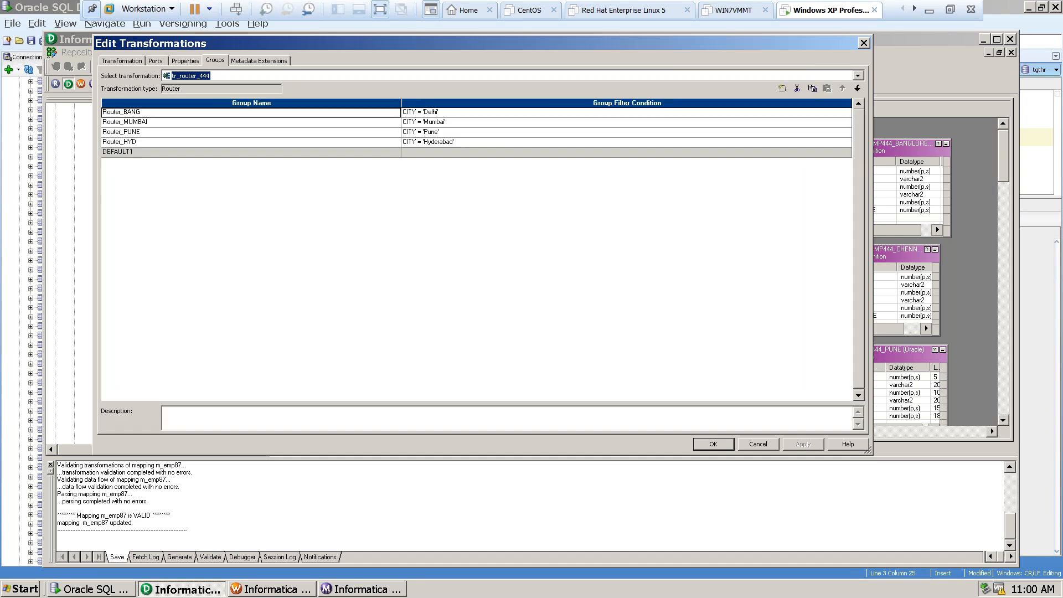
left_click(255, 61)
left_click(185, 60)
left_click(214, 61)
left_click(155, 61)
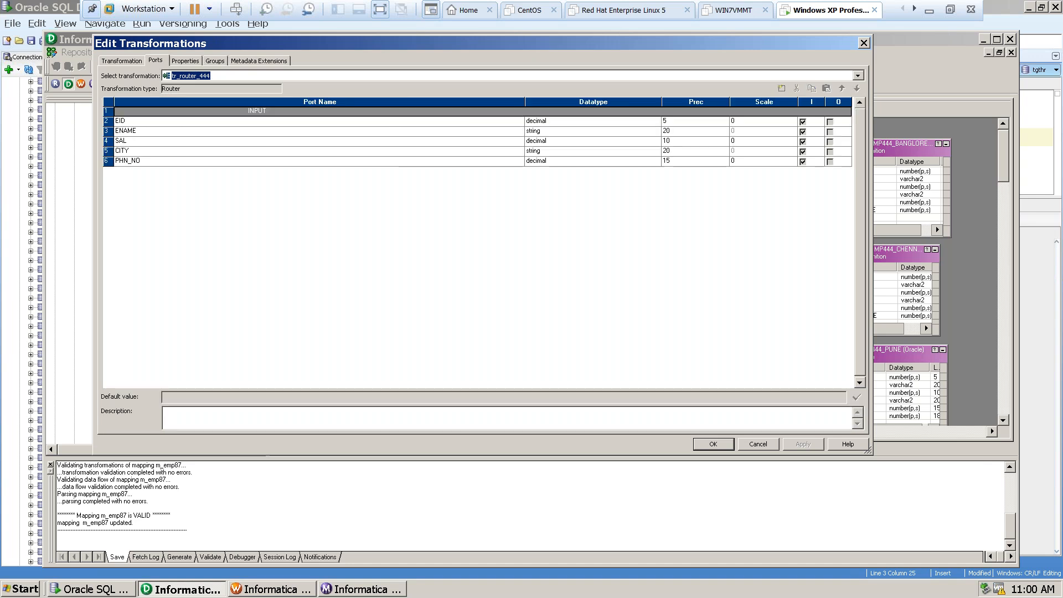
left_click(184, 60)
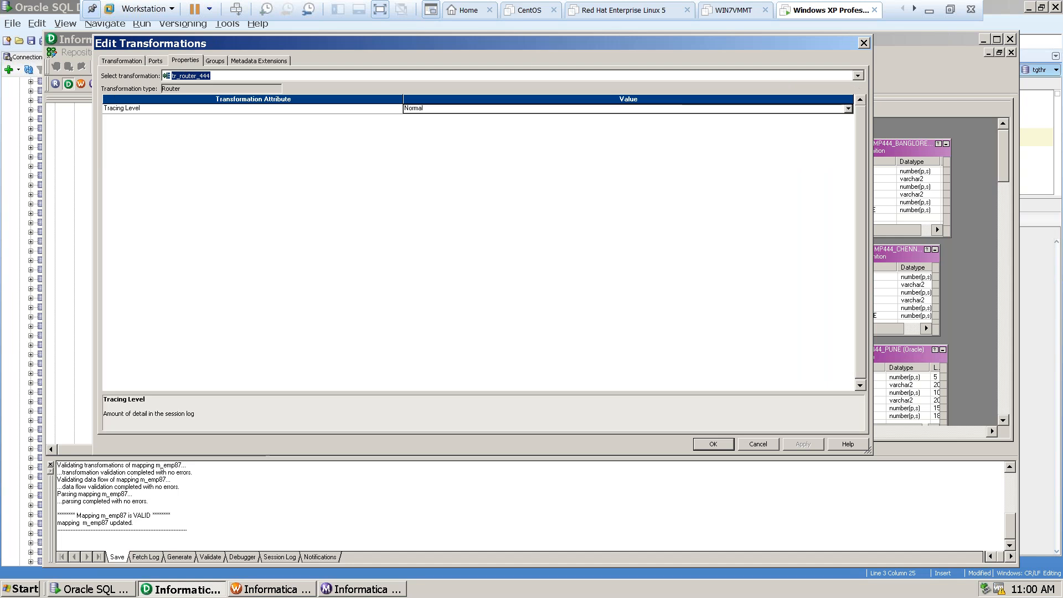
Examine the router's group filter conditions on CITY and its DEFAULT1 group, and close the transformation editor.
left_click(215, 61)
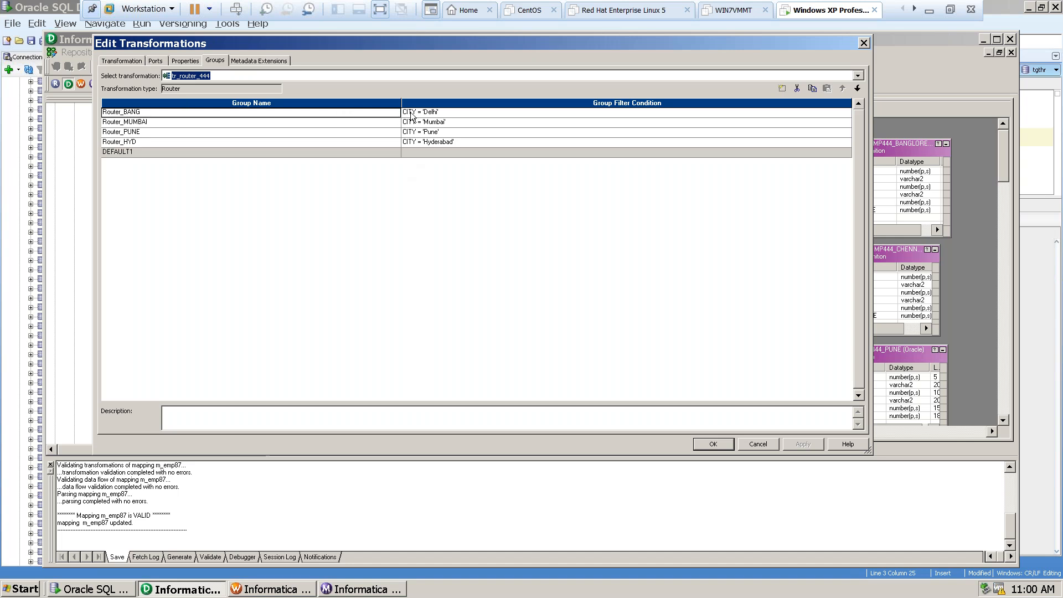
left_click(440, 114)
left_click(445, 123)
left_click(437, 143)
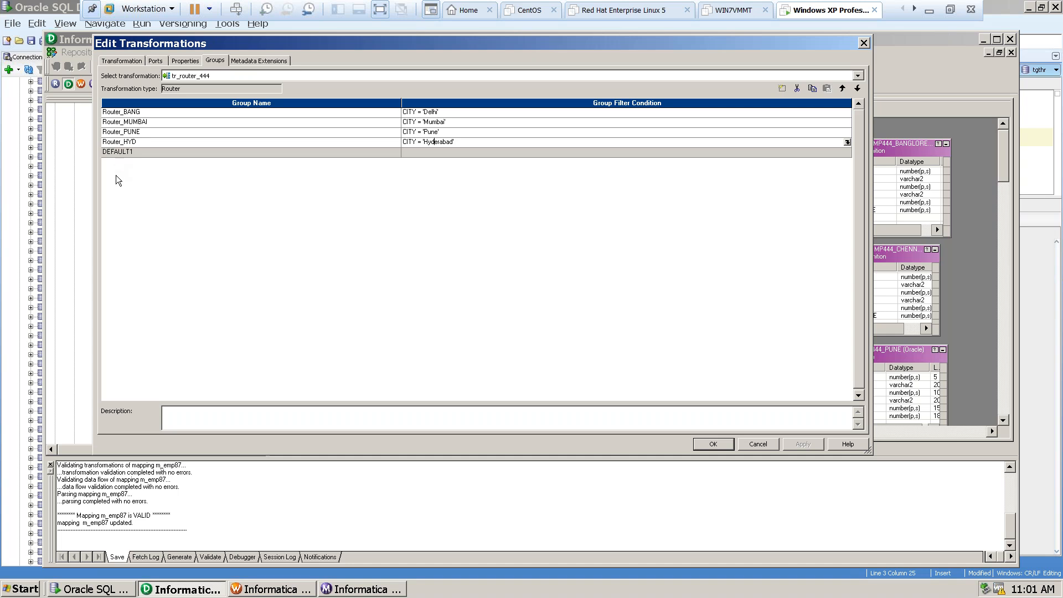
left_click(118, 150)
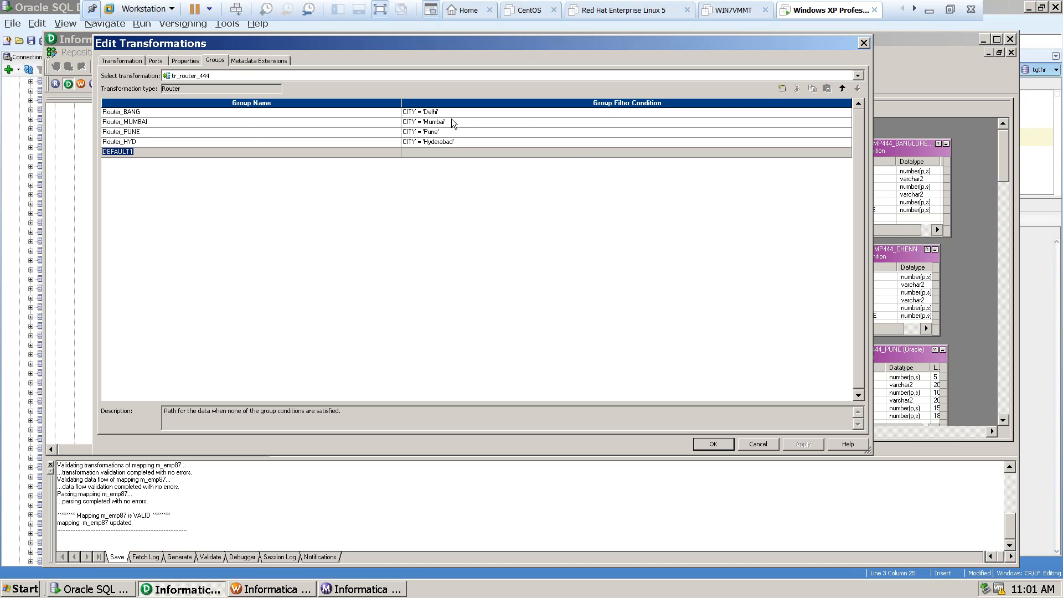
left_click(863, 43)
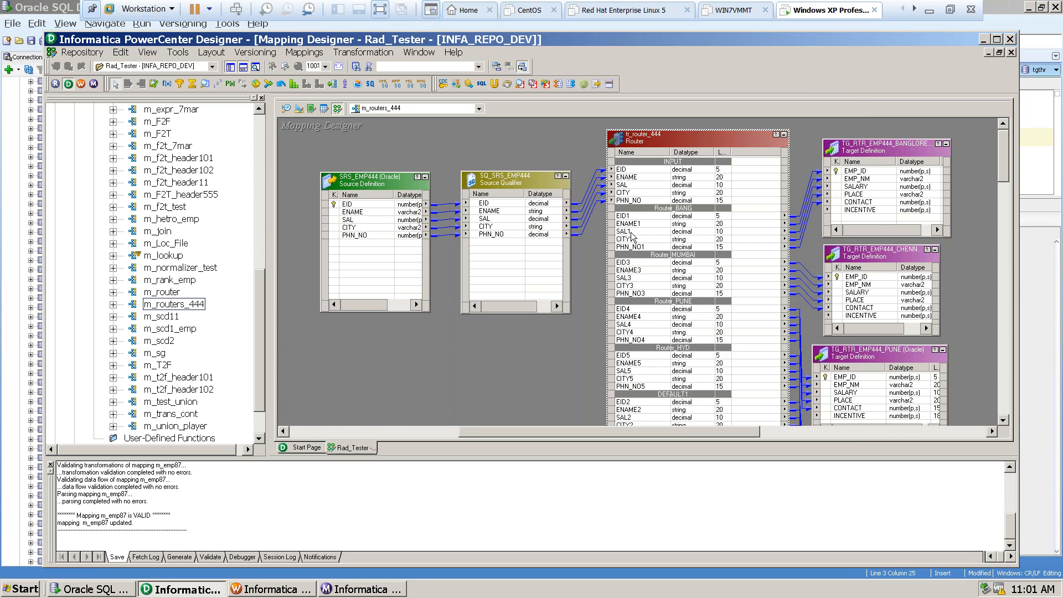
Examine the ports of tr_router_444 group by group, from INPUT through the four city groups to DEFAULT1, and revisit the Router_BANG ports.
left_click(667, 169)
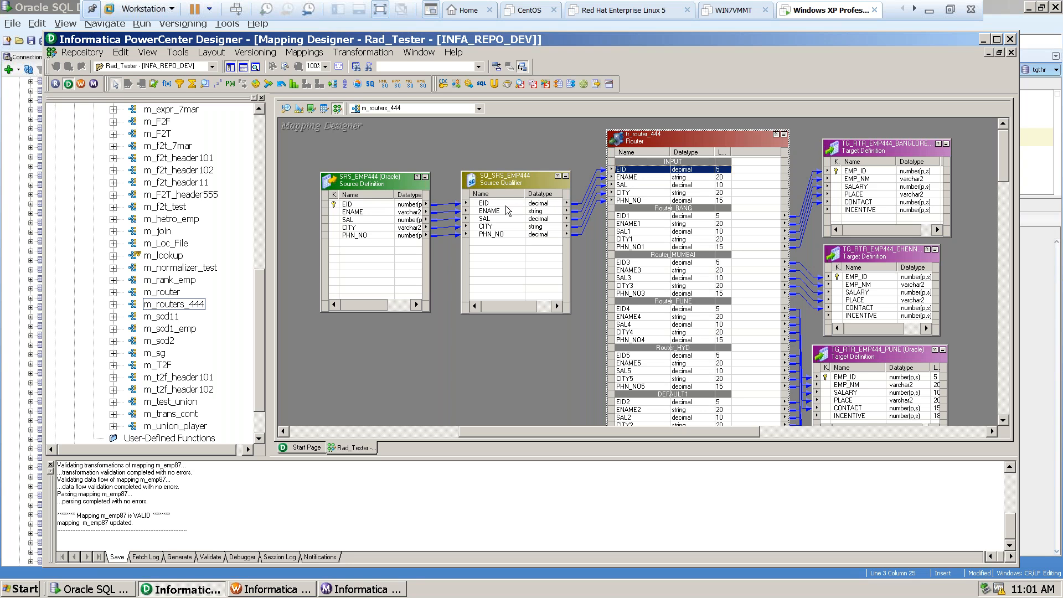
left_click(676, 217)
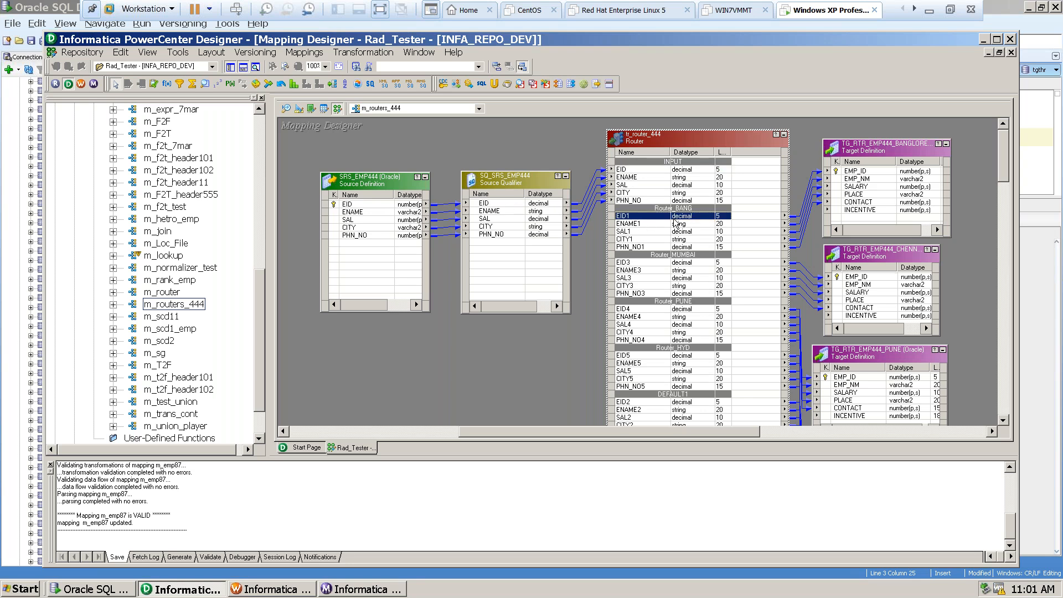
left_click(674, 263)
left_click(678, 311)
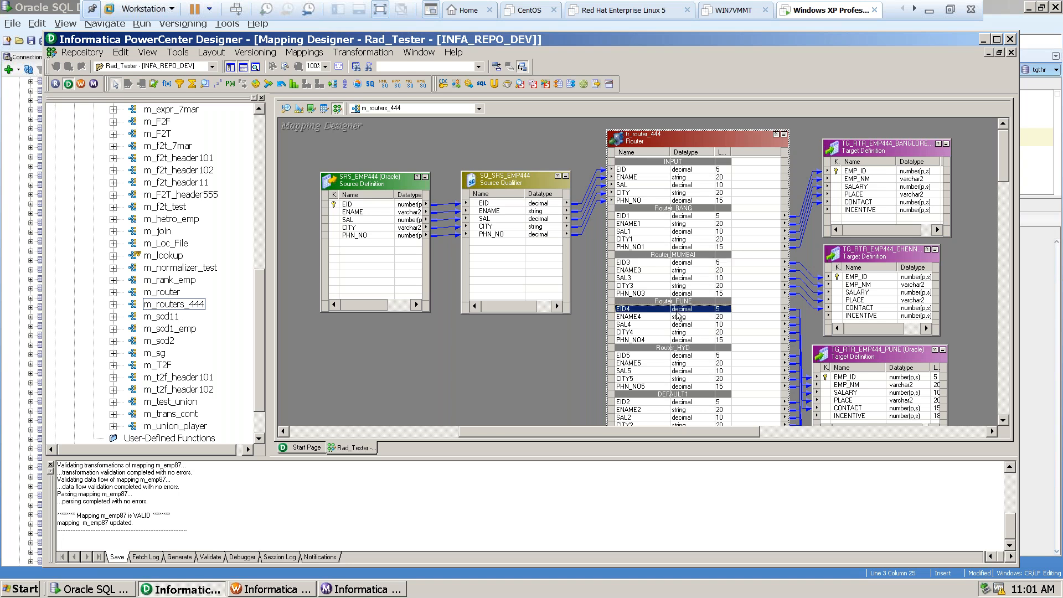
left_click(682, 355)
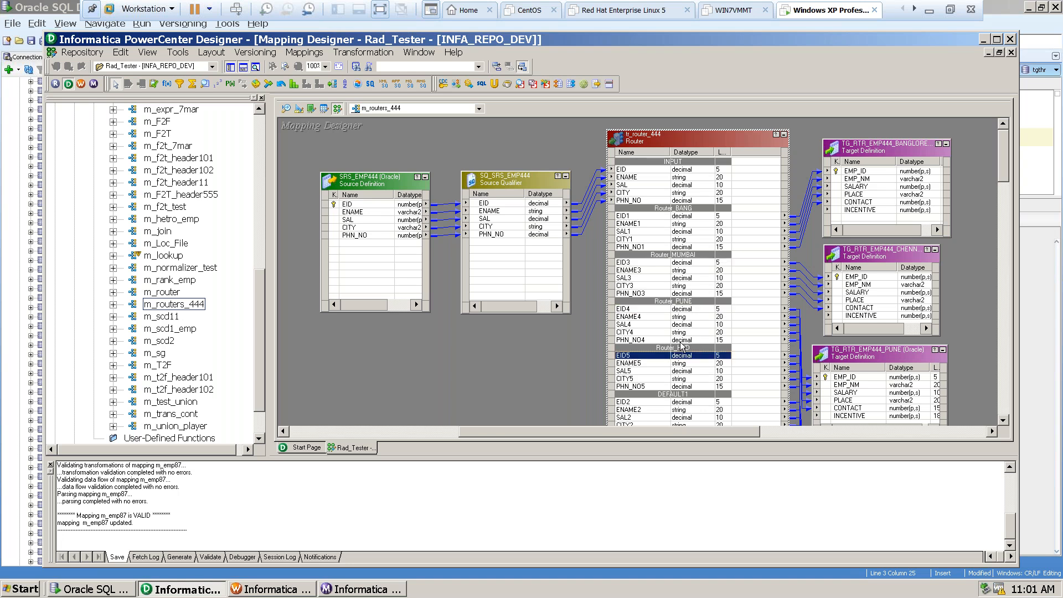
left_click(685, 402)
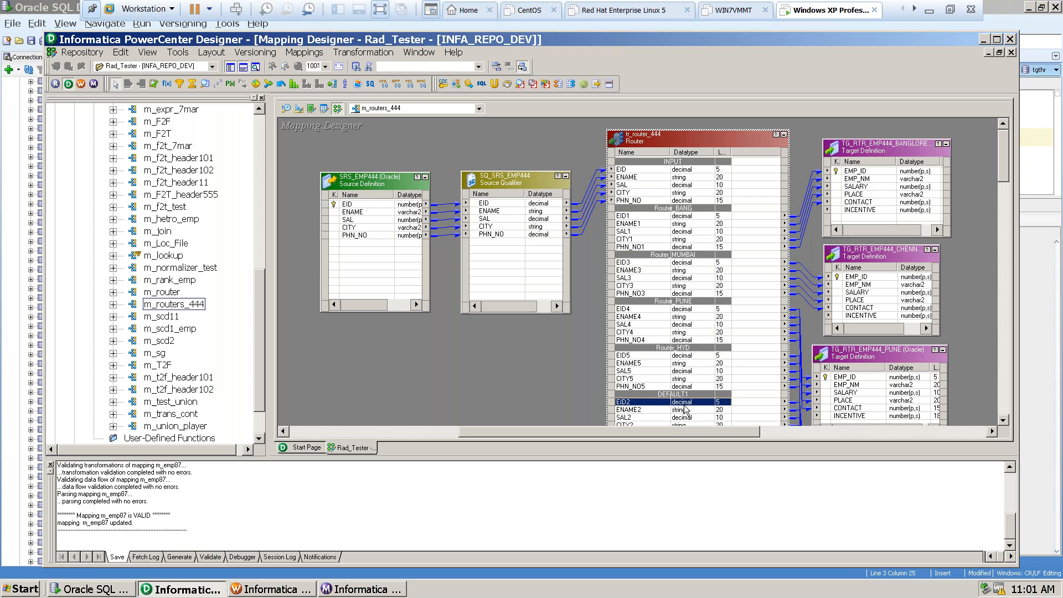
left_click(630, 220)
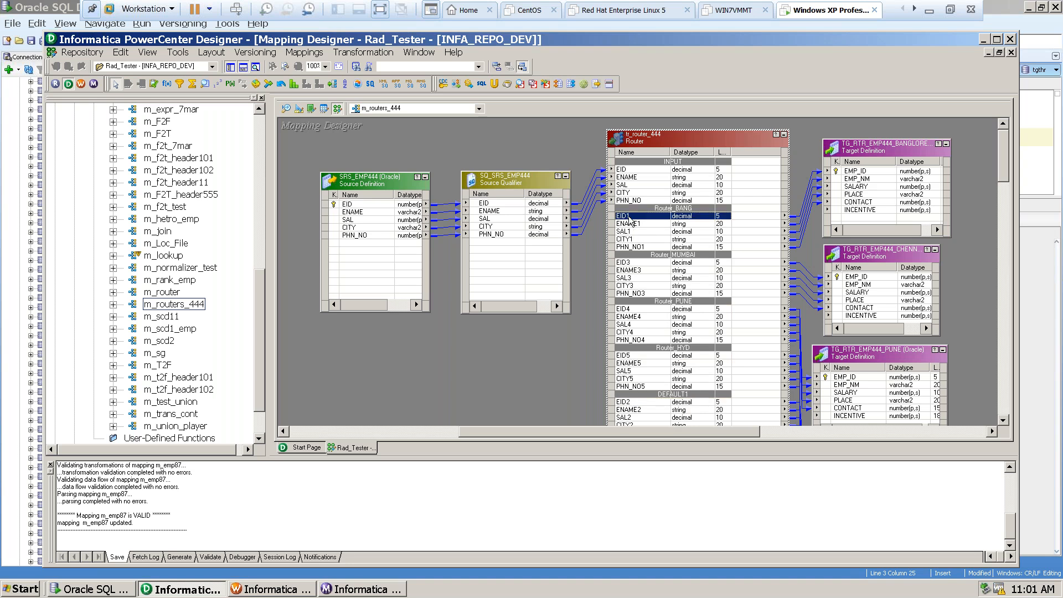
left_click(638, 246)
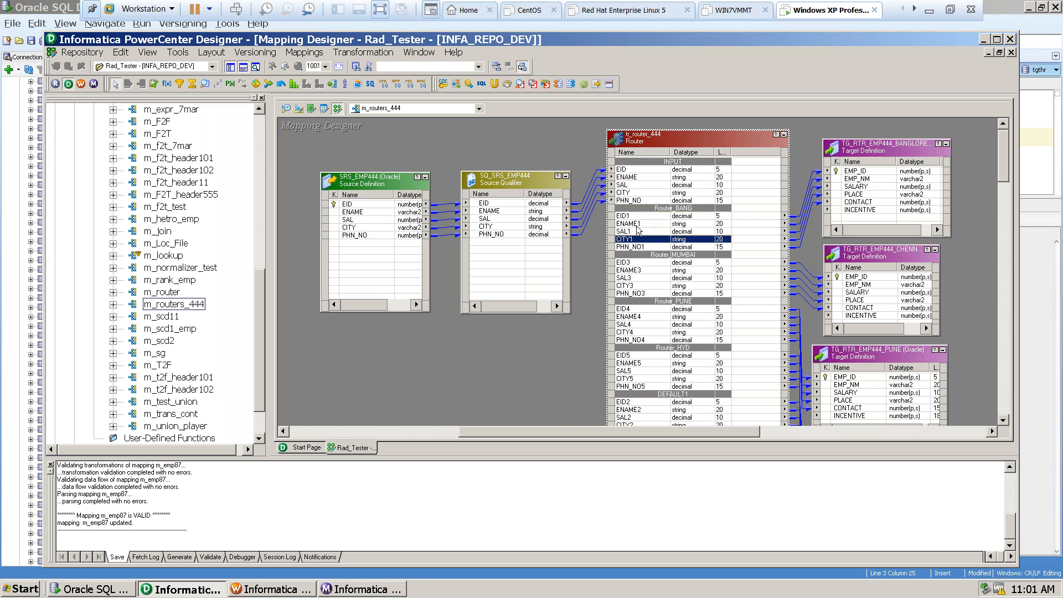
left_click(634, 217)
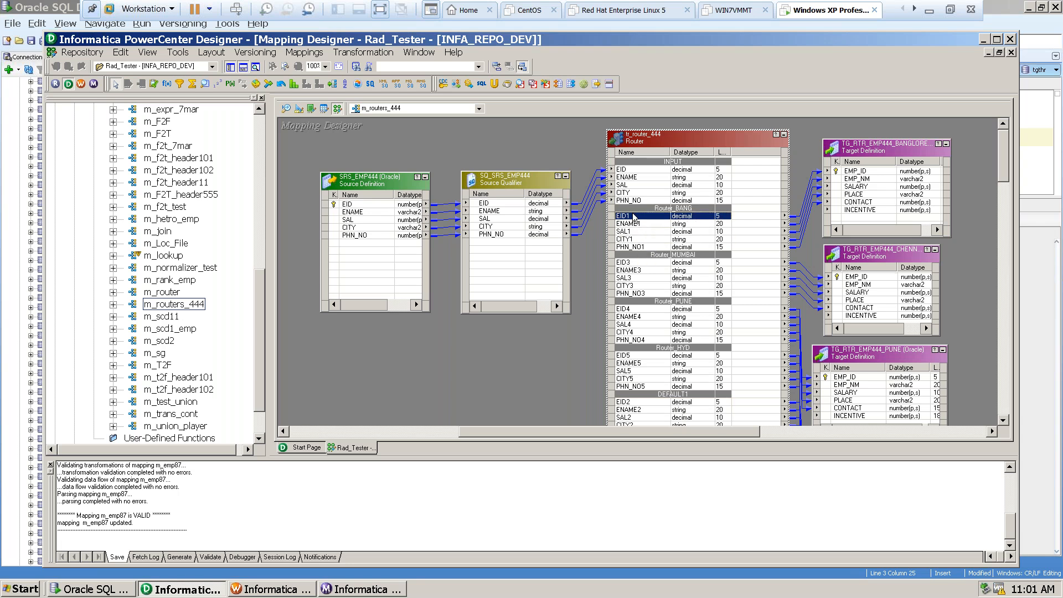
Examine the tr_router_444 ports of the Router_MUMBAI, Router_PUNE, Router_HYD and DEFAULT1 groups.
left_click(653, 263)
left_click(641, 295)
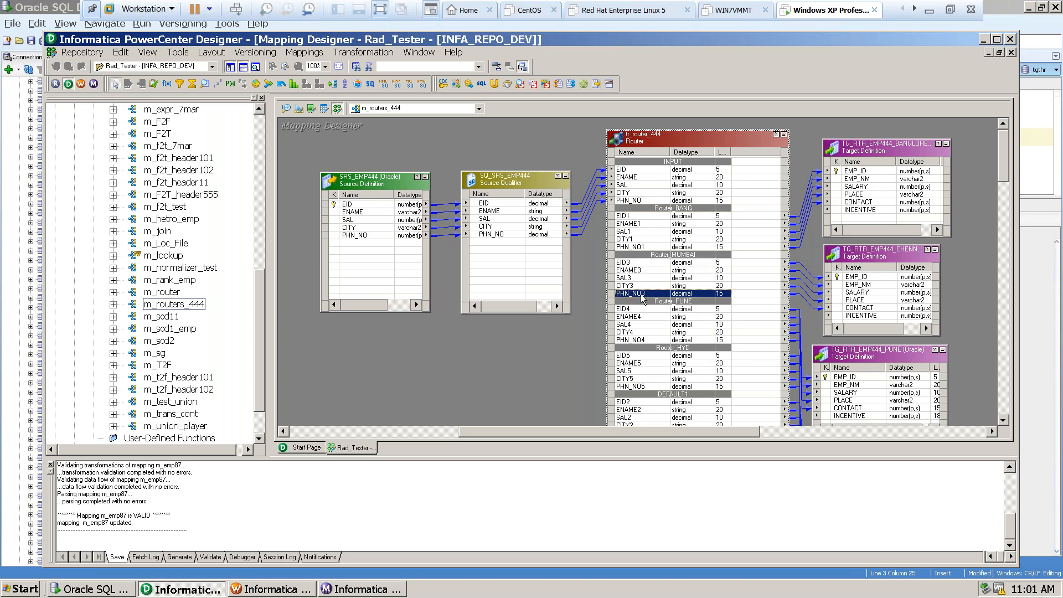
left_click(648, 310)
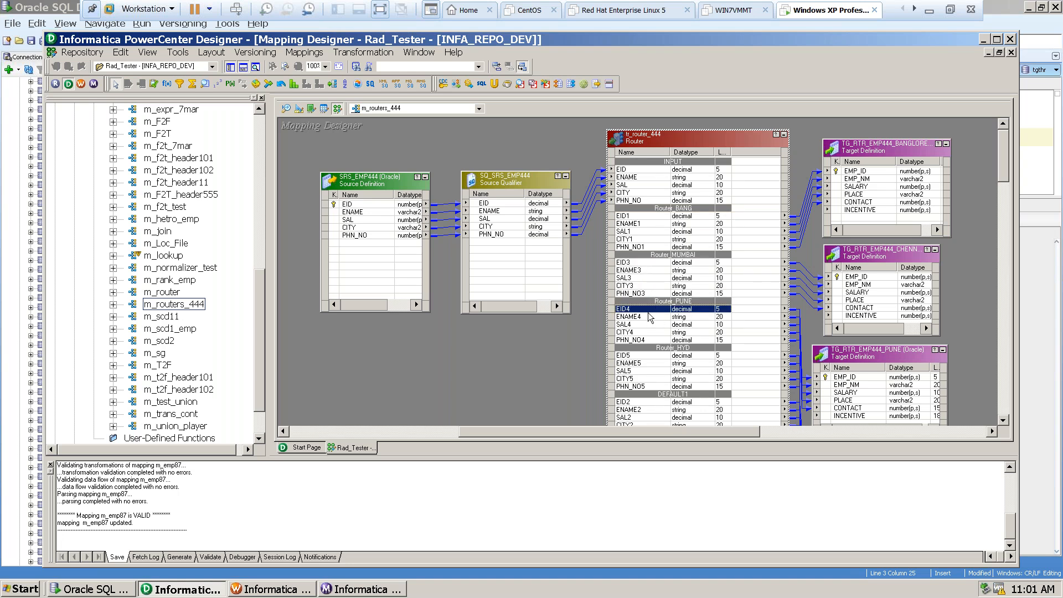
left_click(661, 356)
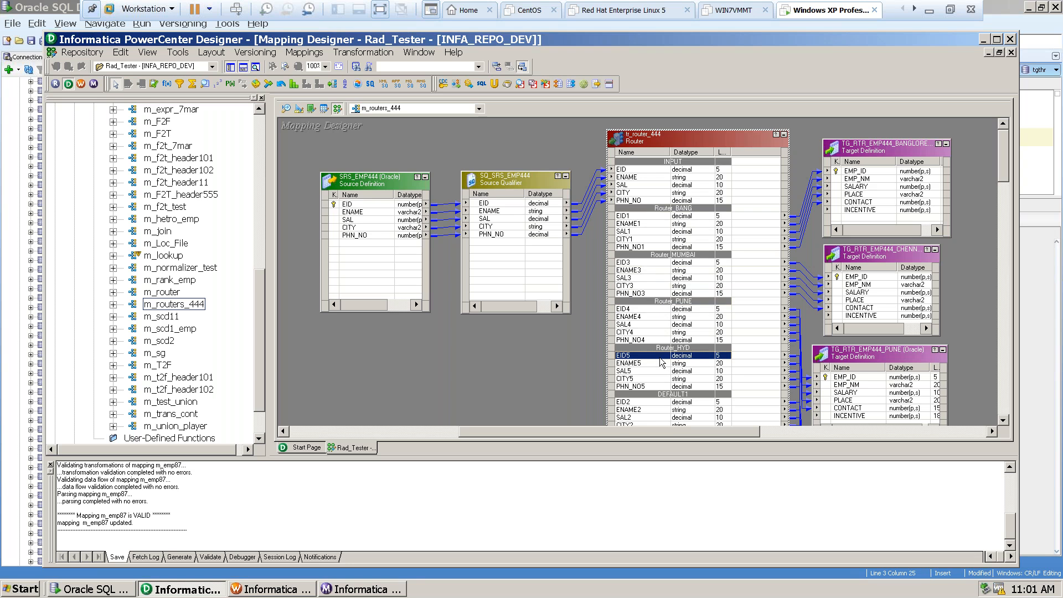
left_click(670, 386)
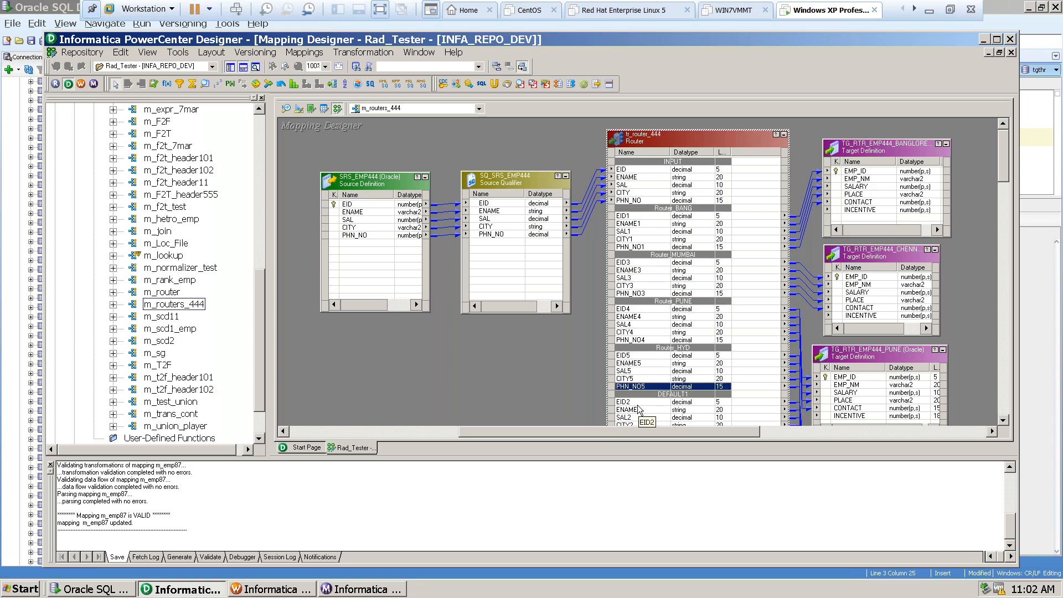
left_click(638, 403)
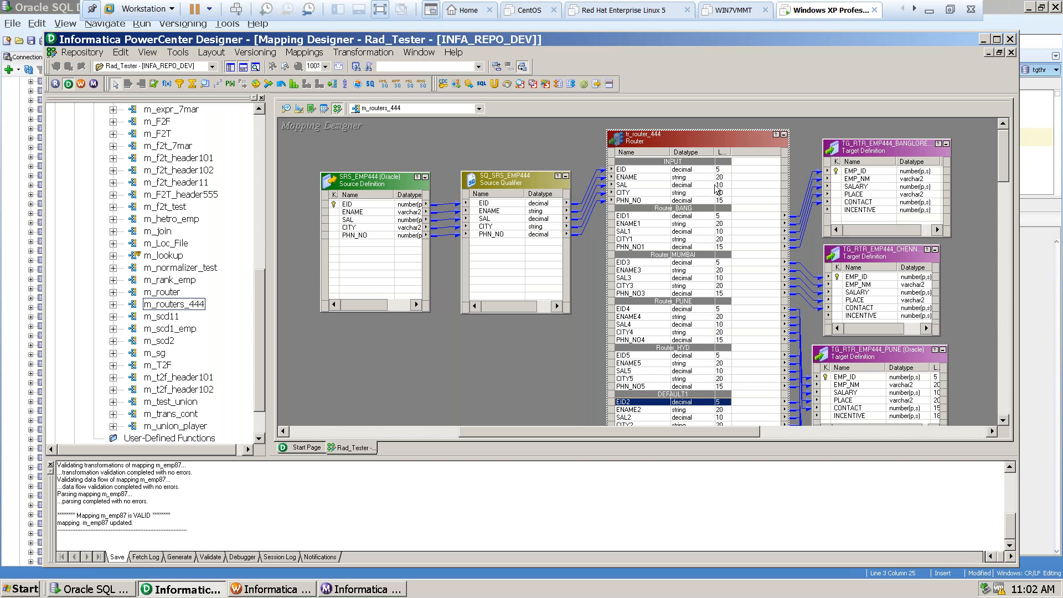
Examine the Bangalore, Chennai and Pune target definitions and compare them with the INPUT, Router_BANG and Router_MUMBAI groups of tr_router_444.
left_click_drag(738, 431, 798, 431)
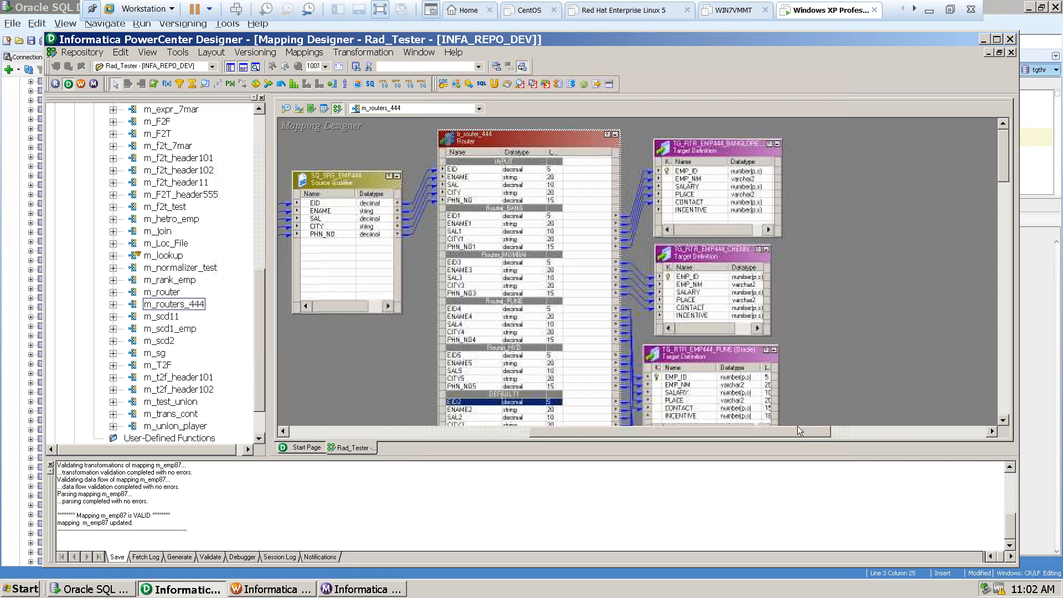
left_click(733, 149)
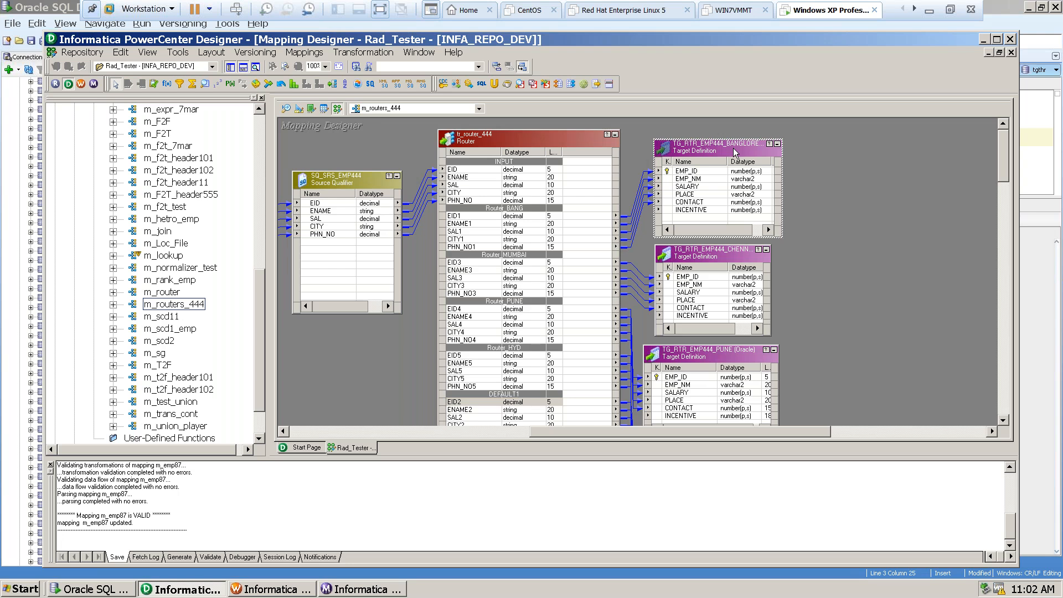
left_click(716, 255)
left_click(726, 362)
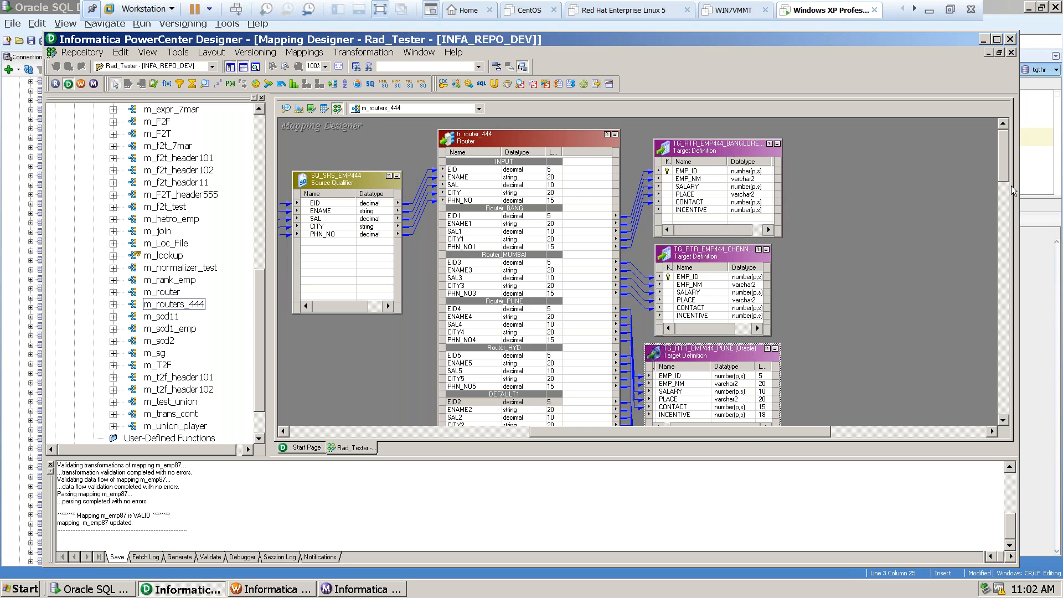
left_click_drag(1005, 192, 1001, 167)
left_click(495, 158)
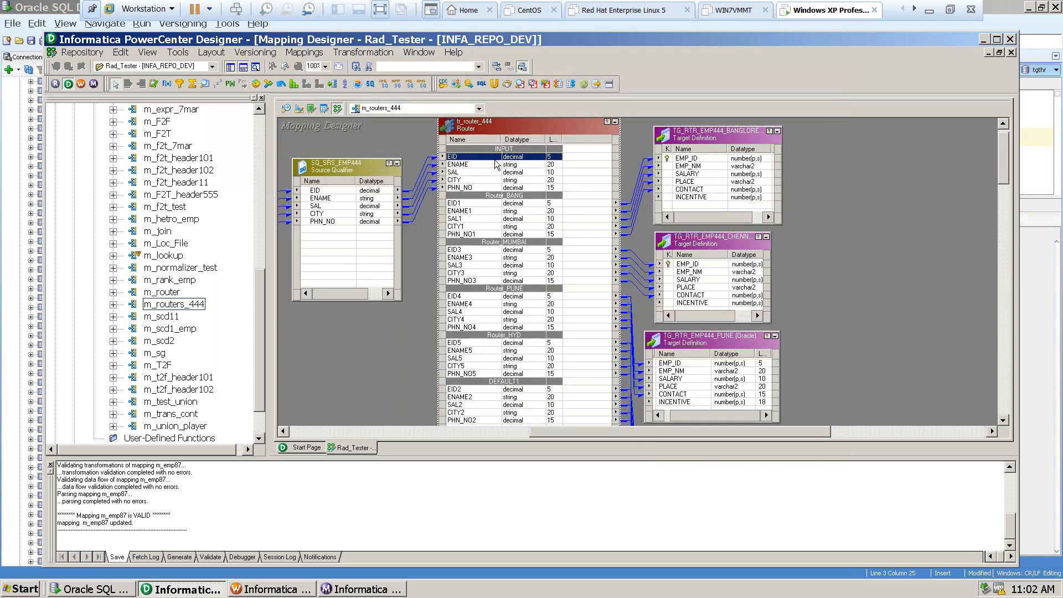
left_click(508, 203)
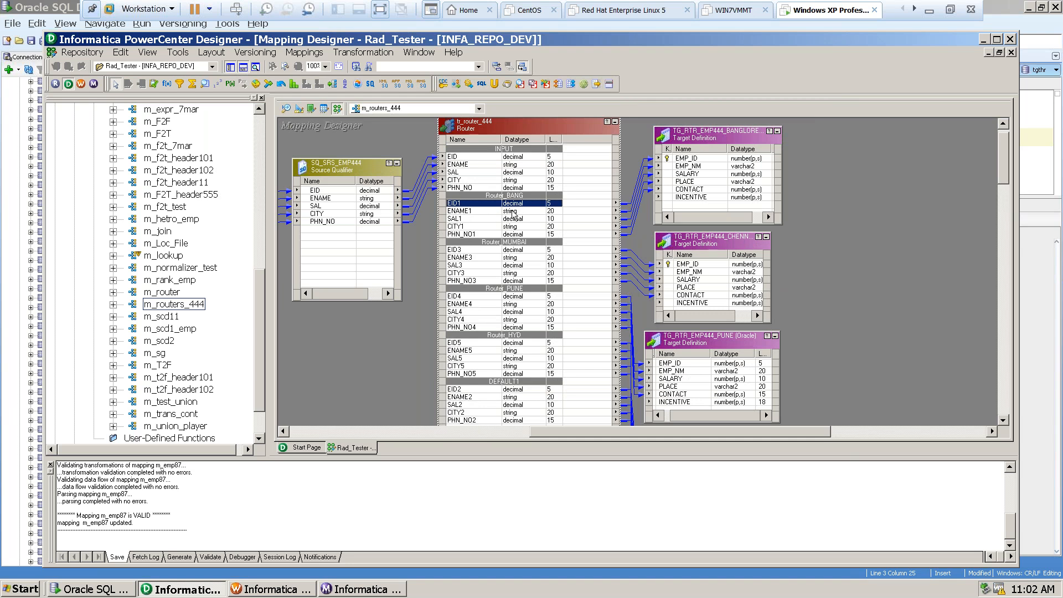
left_click(720, 137)
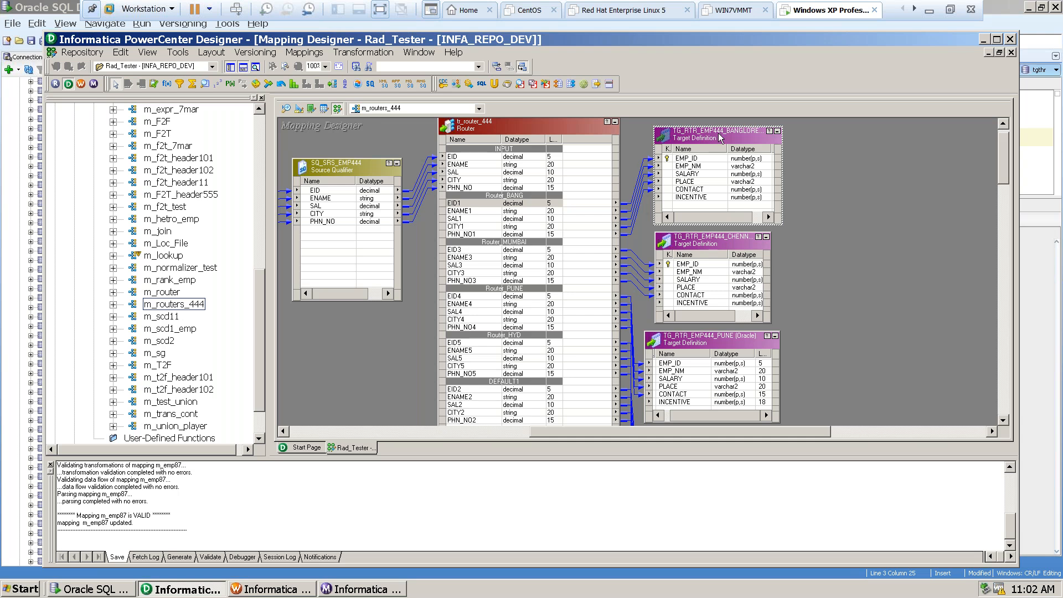
left_click(531, 250)
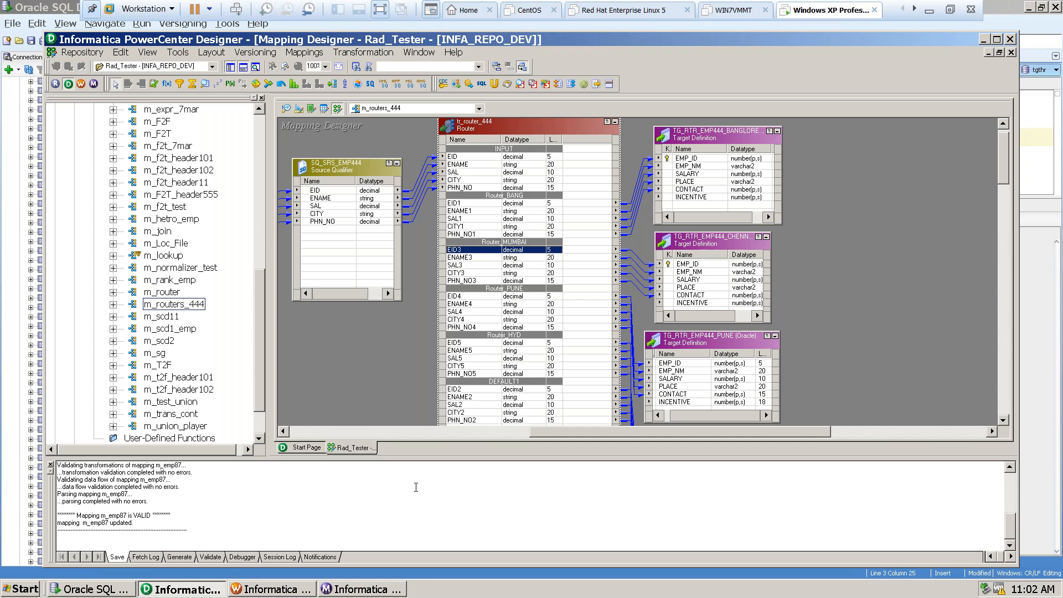
Switch to Notepad to review the city-to-target notes, and return to the mapping in the Windows XP virtual machine.
left_click(930, 10)
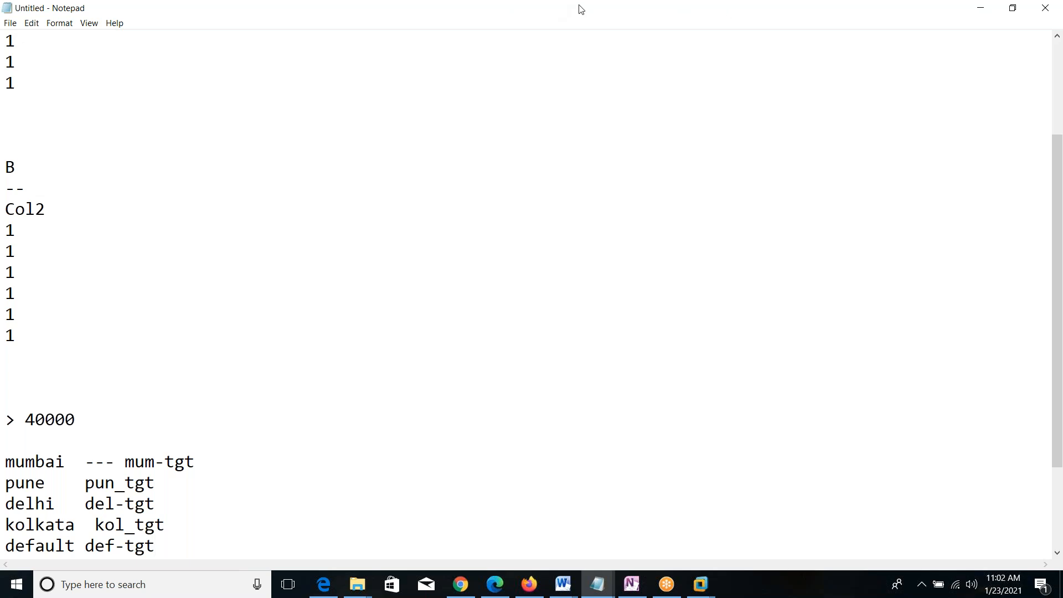
left_click(608, 11)
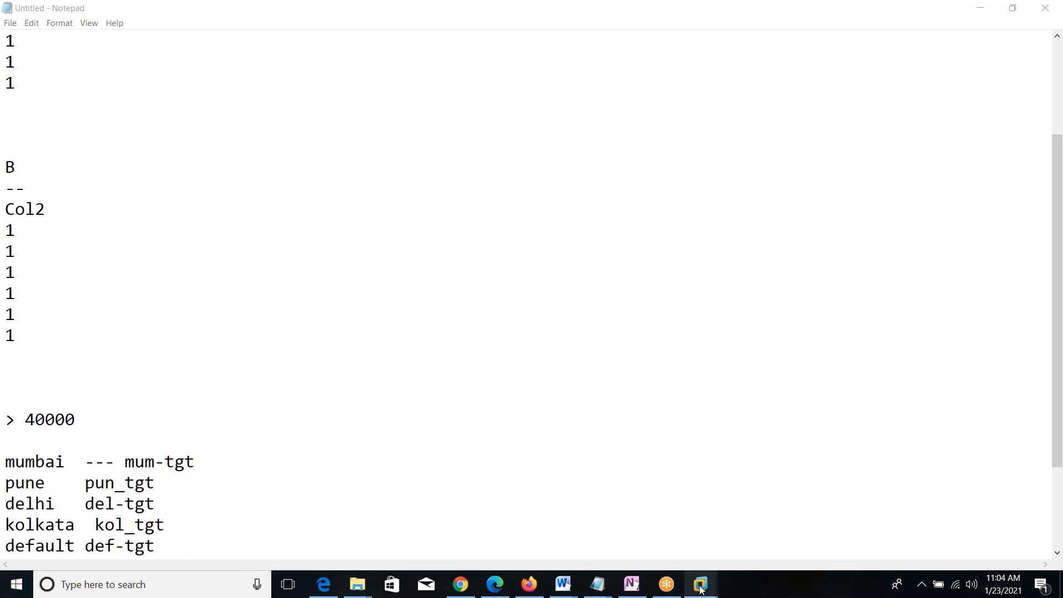
mouse_move(700, 588)
left_click(968, 494)
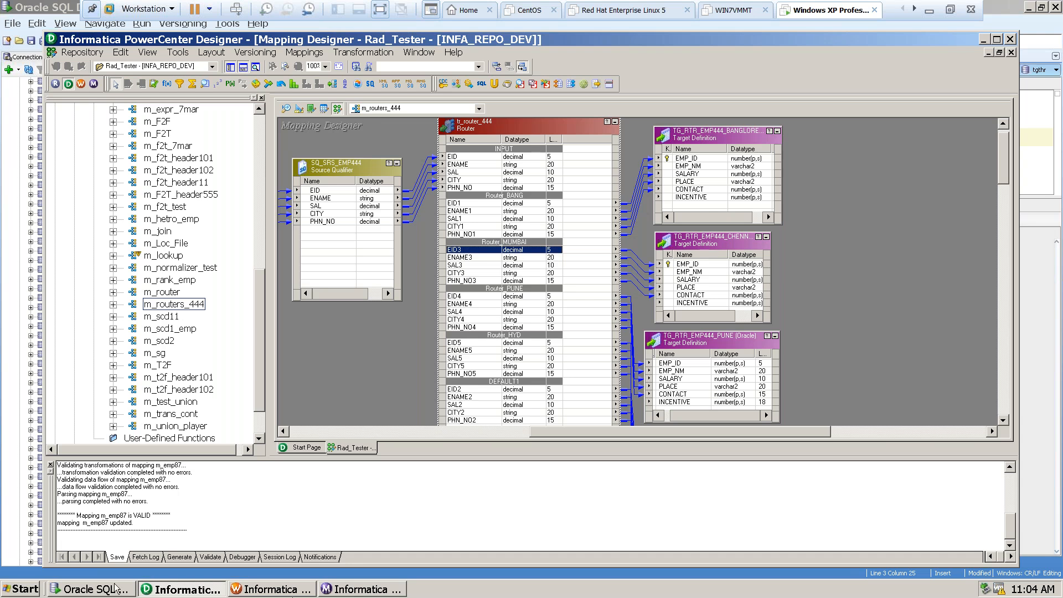
Switch to Oracle SQL Developer and add a new line below the tgt_emp87 query in the worksheet.
left_click(101, 590)
left_click(374, 144)
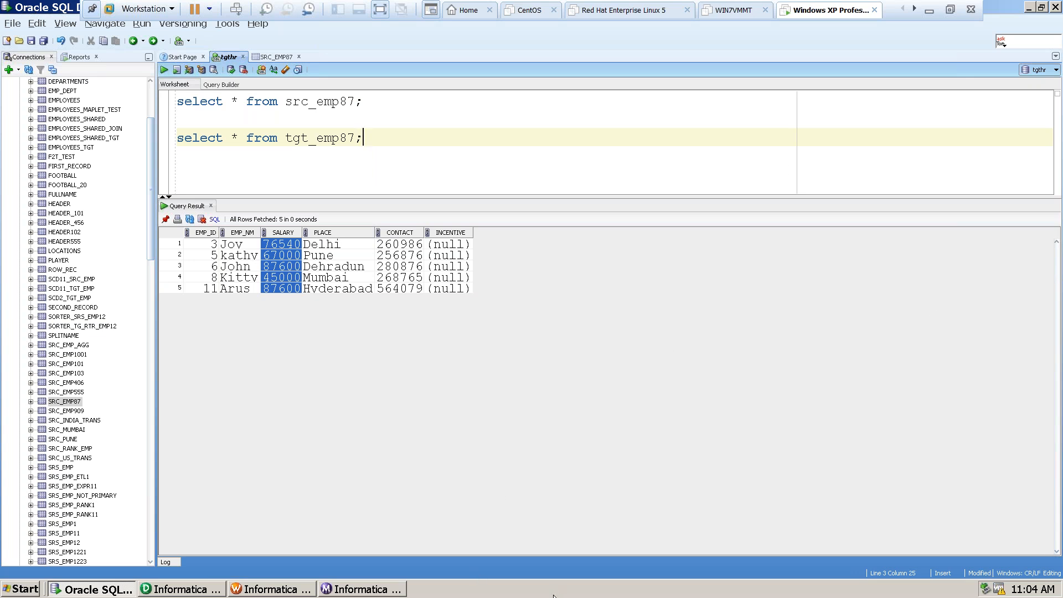
key("Return")
Open emp_data.txt from the desktop's SQL Query folder and copy its two-line create table statement for TG_RTR_EMP11.
key("super+d")
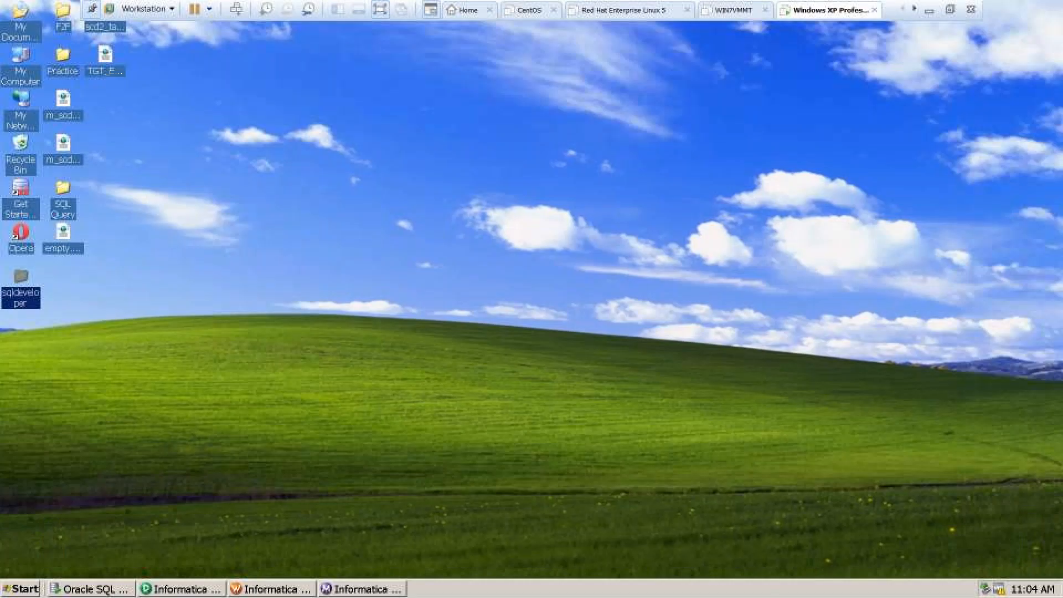
double_click(62, 212)
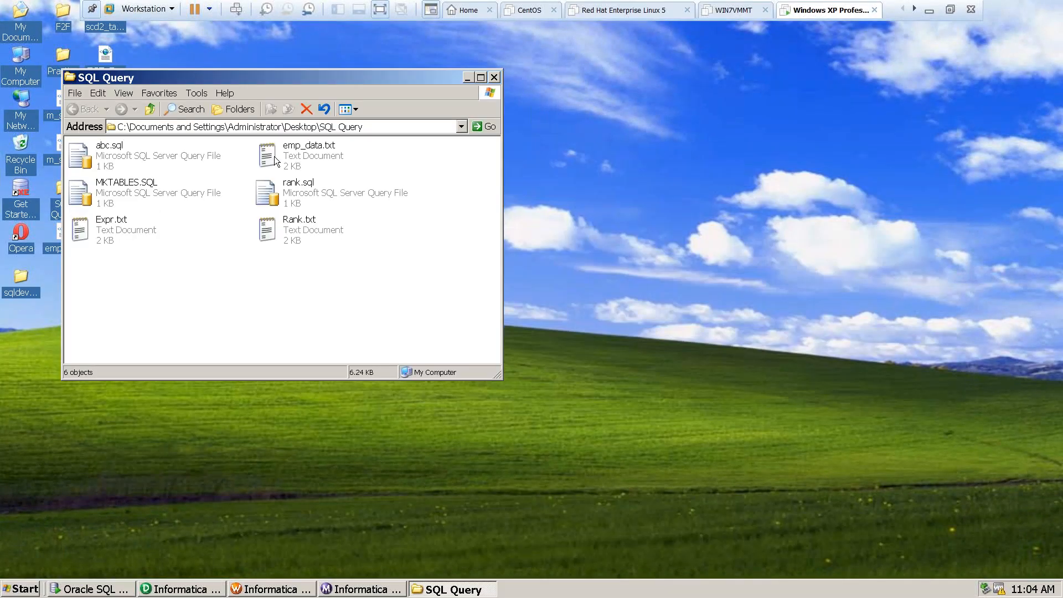
double_click(274, 156)
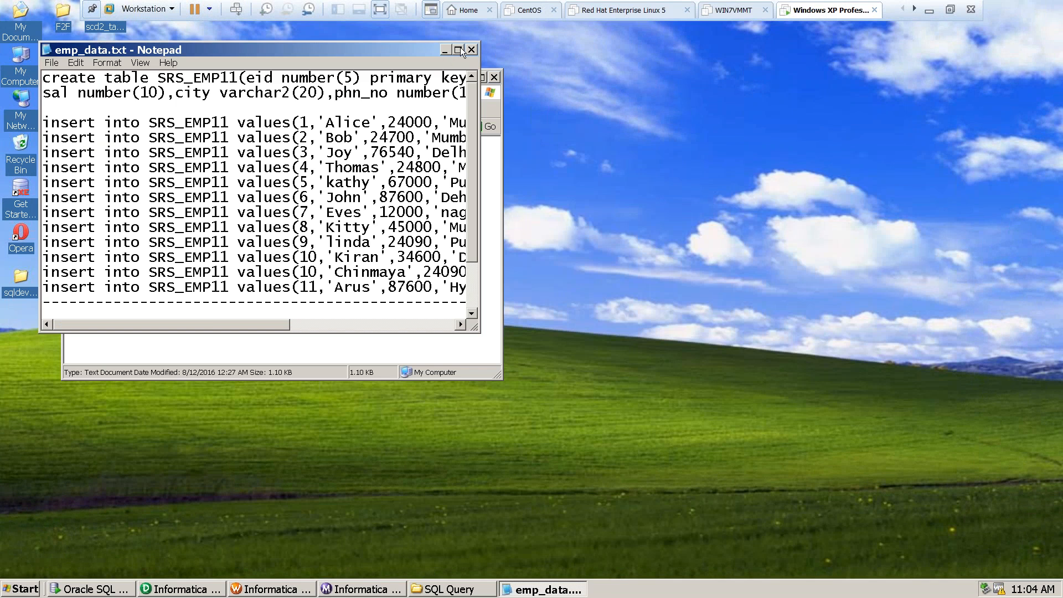
left_click(459, 50)
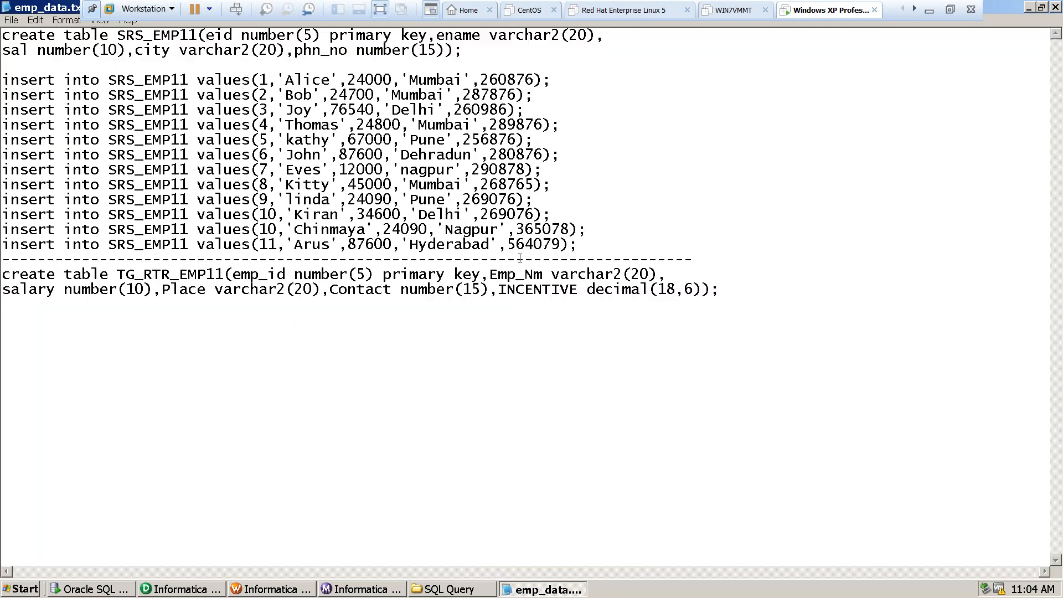
left_click_drag(730, 288, 2, 277)
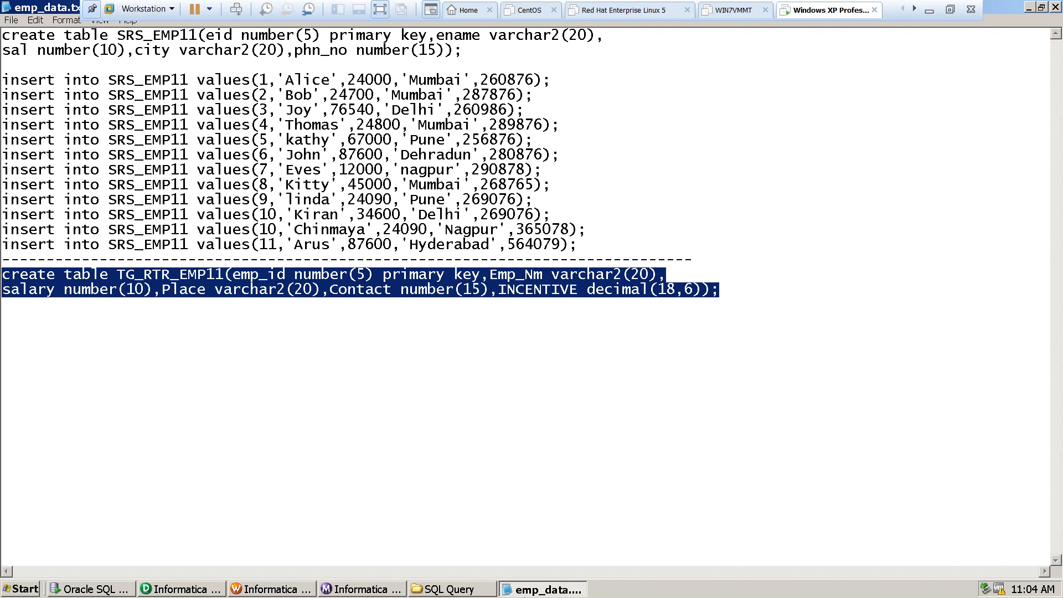
Paste the TG_RTR_EMP11 create table statement below the TGT_EMP87 query in the SQL Developer worksheet.
left_click(91, 589)
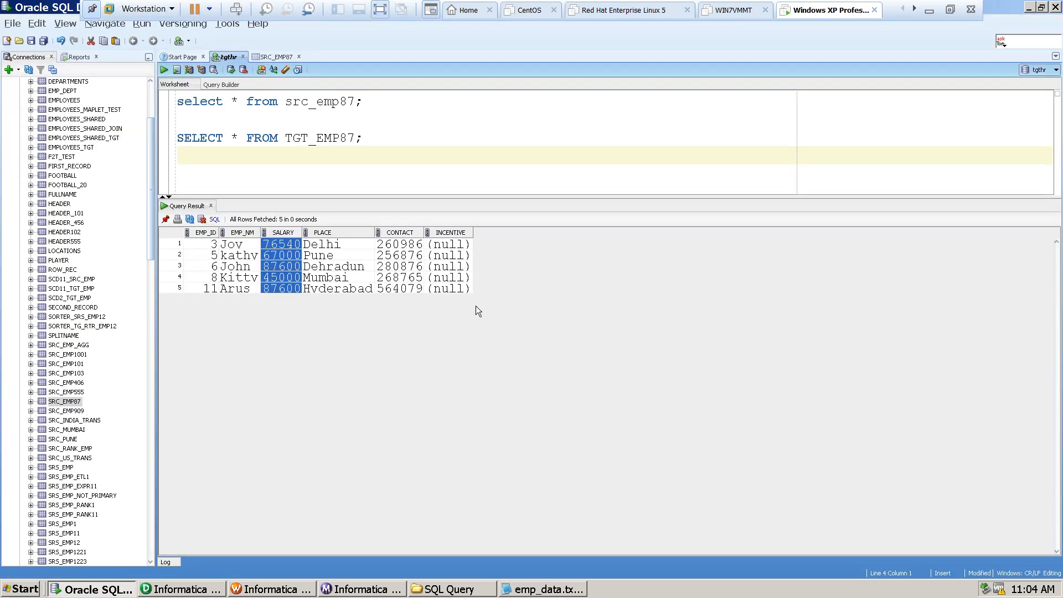
type("CREATE TABLE TG_RTR_EMP11(EMP_ID NUMBER(5) PRIMARY KEY,EMP_NM VARCHAR2(20), salary number(10),Place varchar2(20),Contact number(15),INCENTIVE decimal(18,6));")
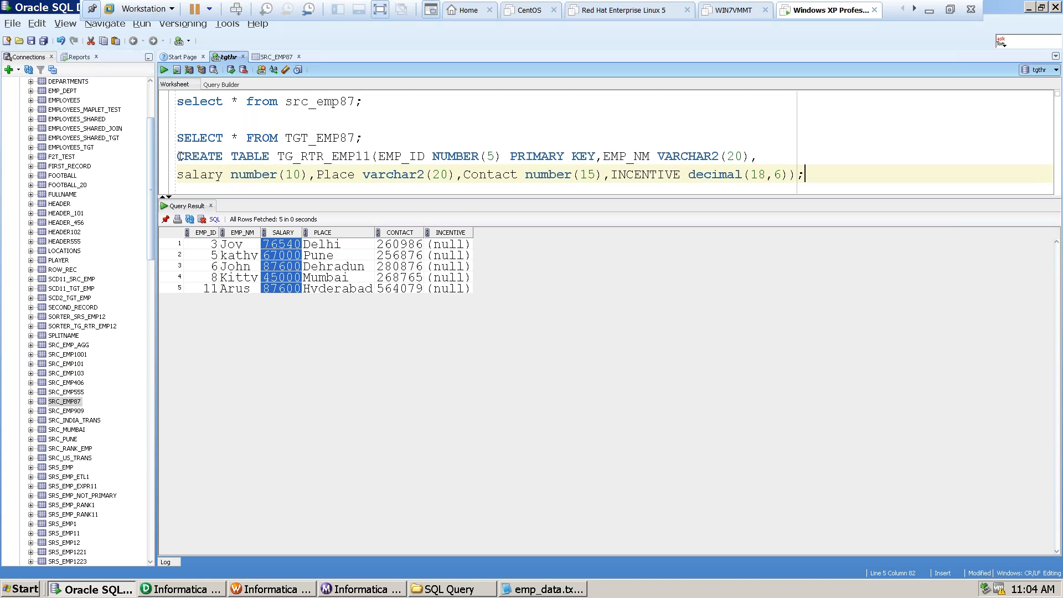
left_click_drag(176, 156, 402, 173)
left_click(490, 124)
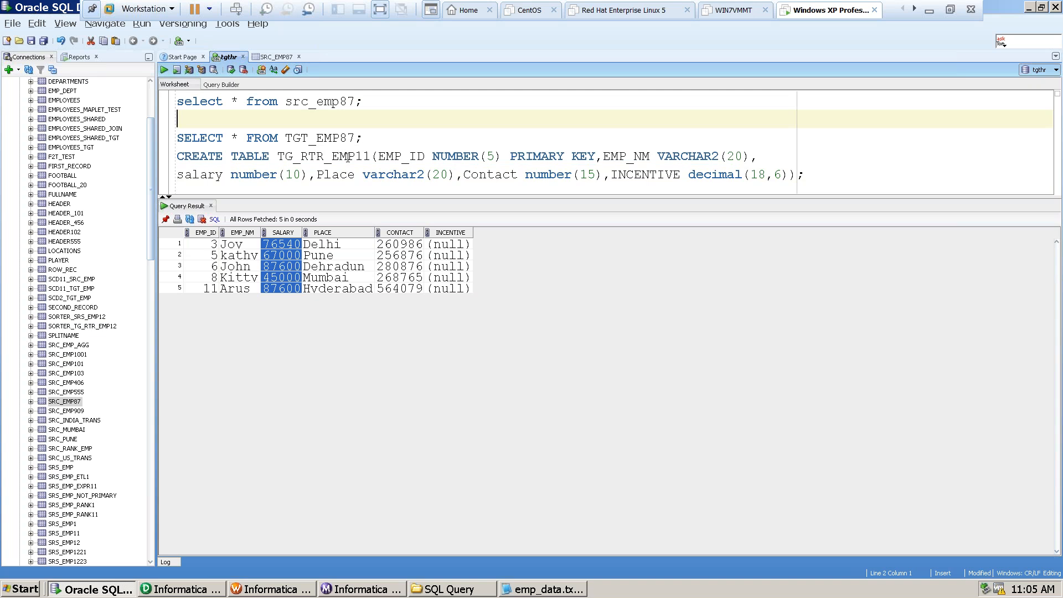
Change the table name in the pasted create statement to TG_RTR_Mum.
left_click(375, 157)
key("BackSpace")
key("BackSpace")
key("BackSpace")
key("BackSpace")
key("BackSpace")
key("BackSpace")
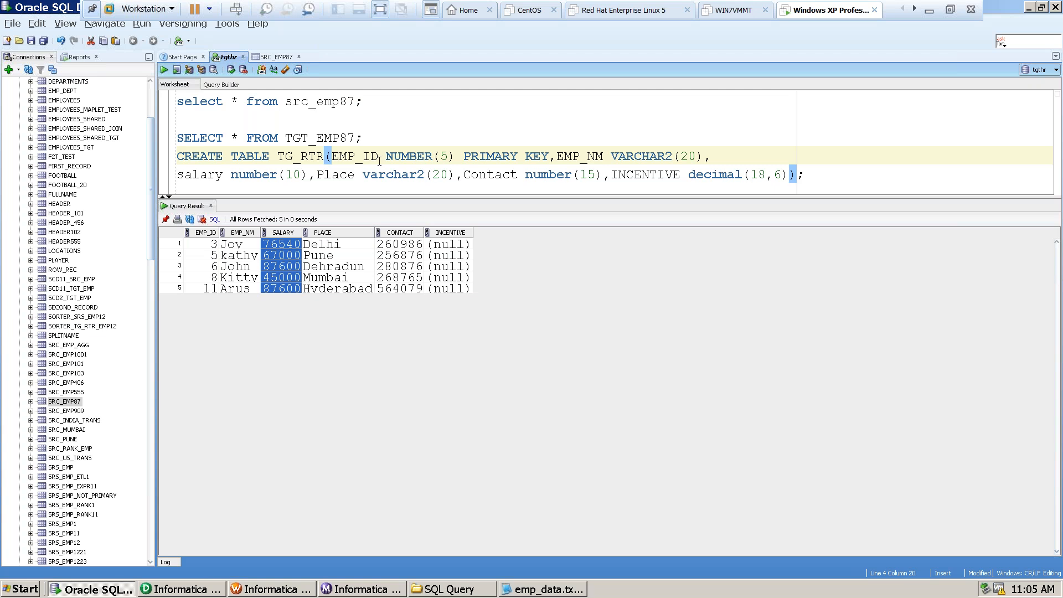
type("_Mum")
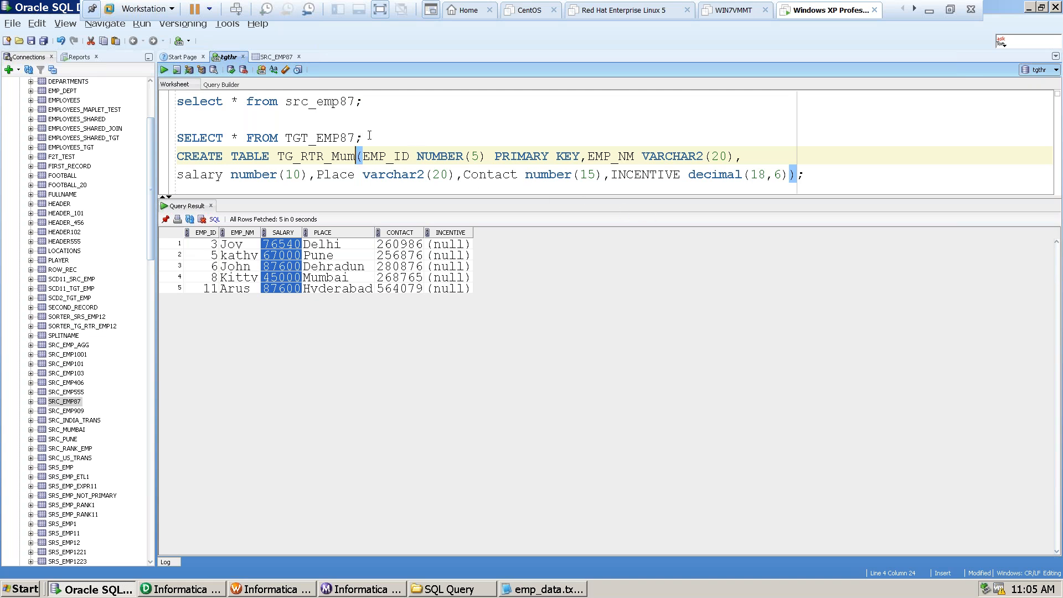
Run the select query on src_emp87 to review the source rows and their cities.
left_click(390, 113)
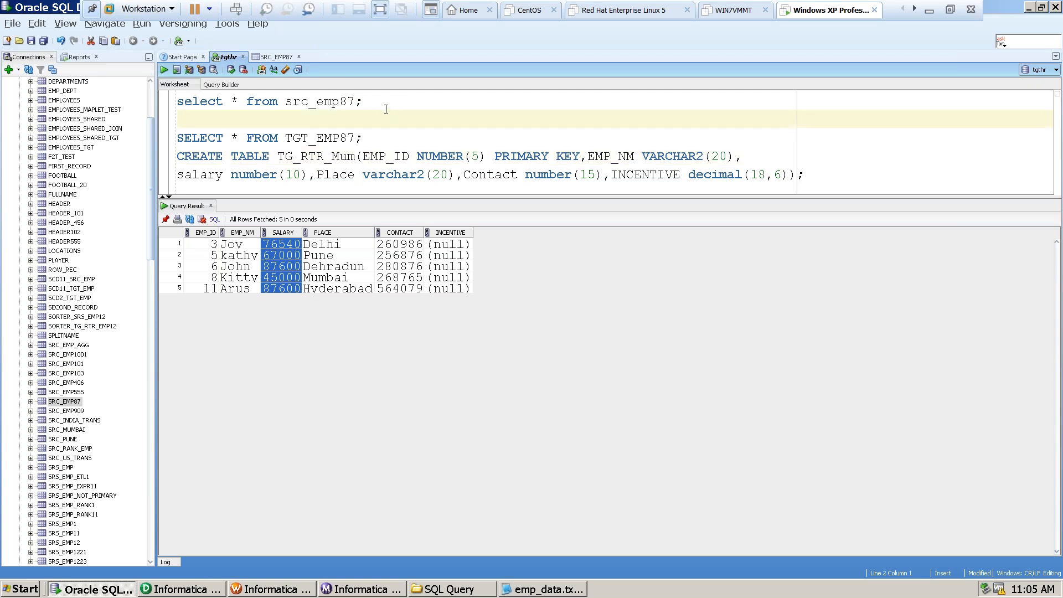
left_click(362, 106)
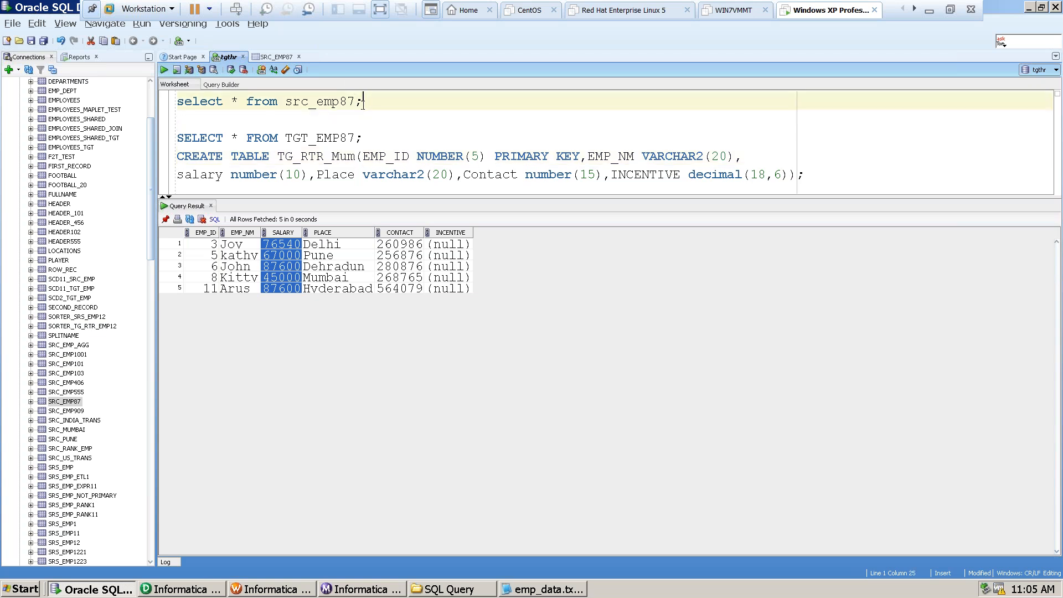
key("ctrl+Return")
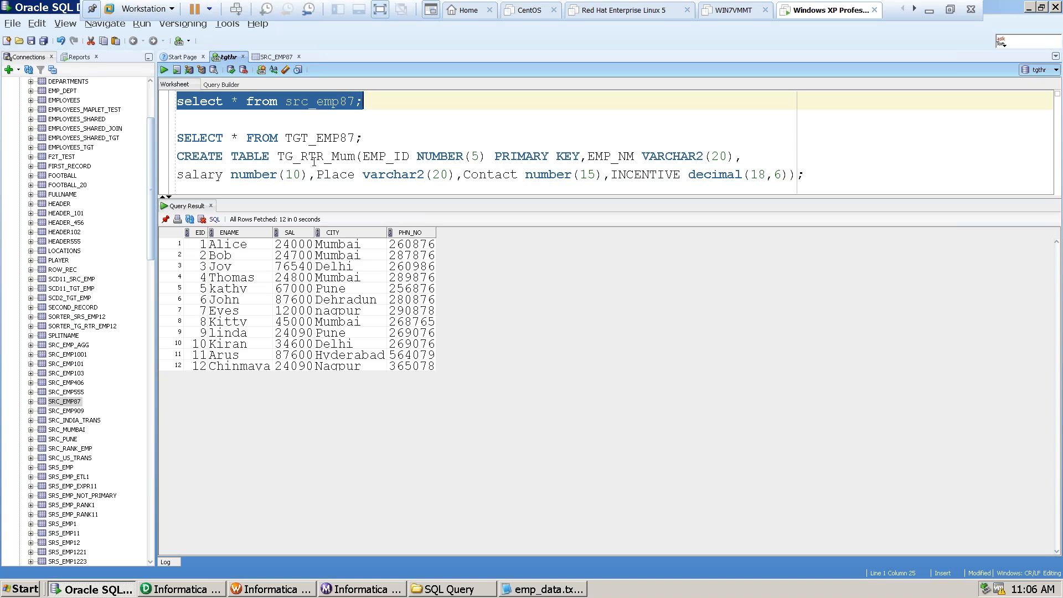
Remove the RTR part from the create statement's table name, shortening it to TG_Mum.
left_click(326, 157)
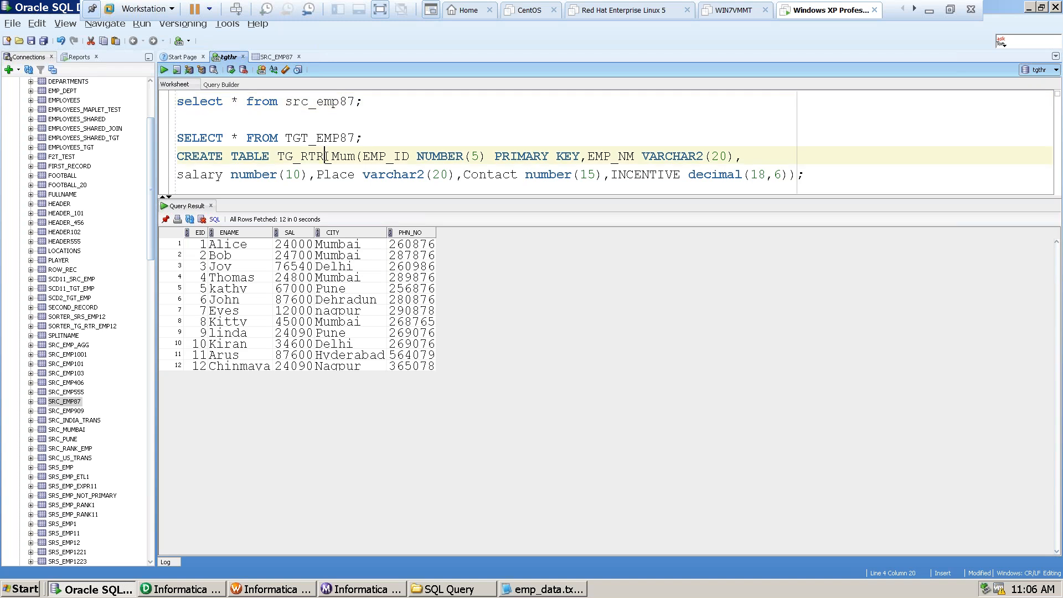
key("BackSpace")
key("BackSpace")
key("BackSpace")
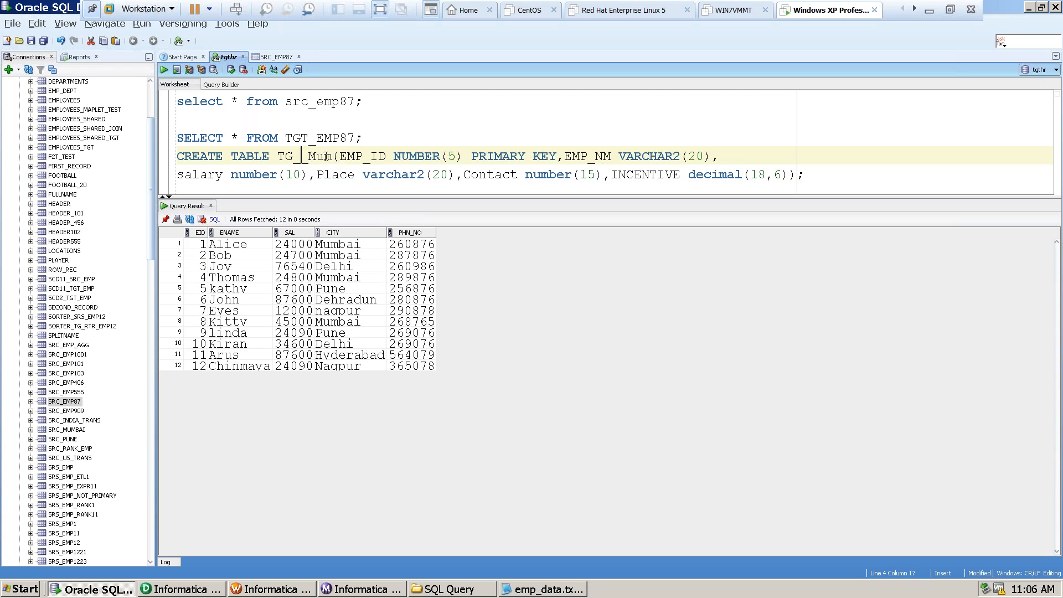
key("BackSpace")
key("Right")
key("Right")
key("Right")
key("Right")
key("Right")
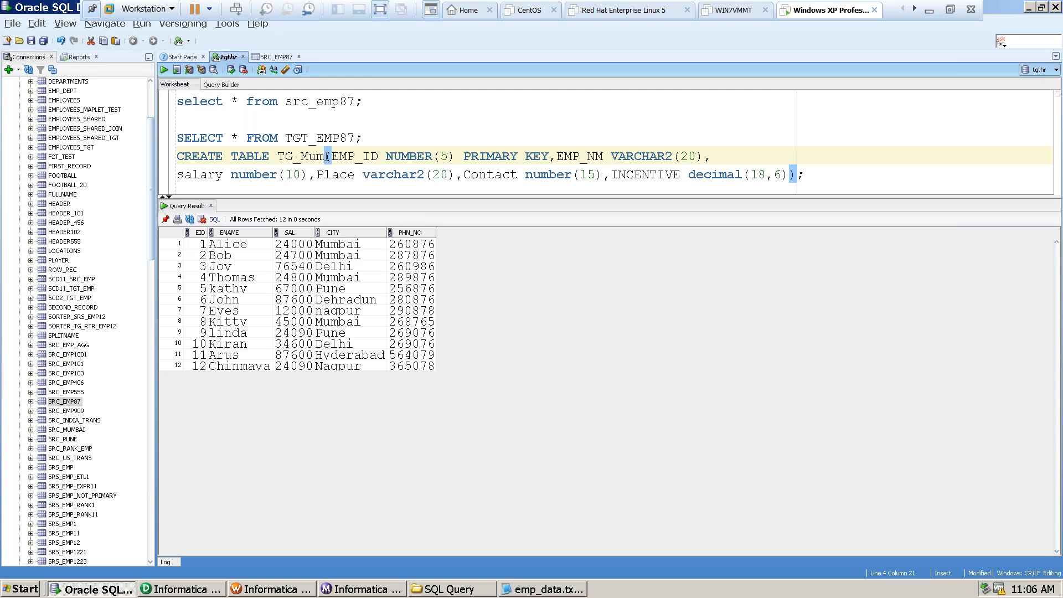
Reinsert RTR_ into the create statement's table name so it reads TG_RTR_Mum.
key("Left")
key("Left")
key("Left")
key("Left")
type("RTR_")
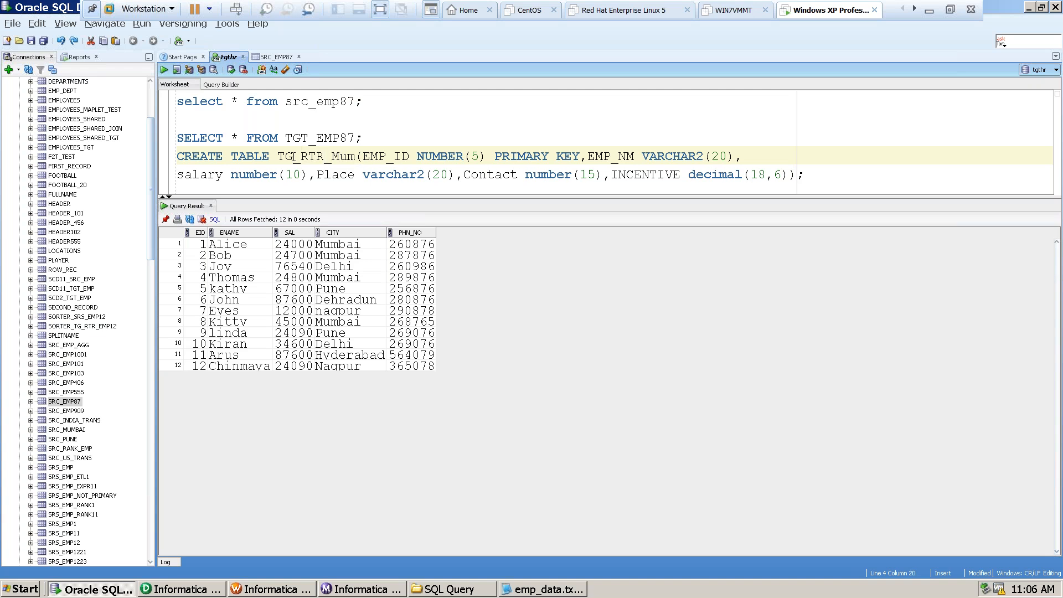
Rename the table in the create statement to TGT_Mum.
key("BackSpace")
key("BackSpace")
key("BackSpace")
key("BackSpace")
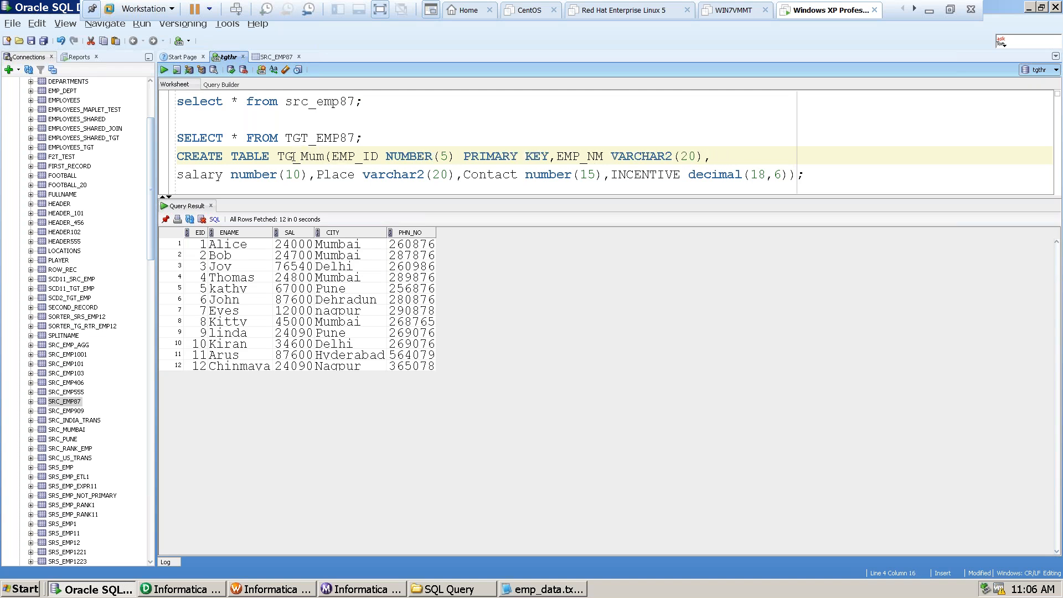
type("T")
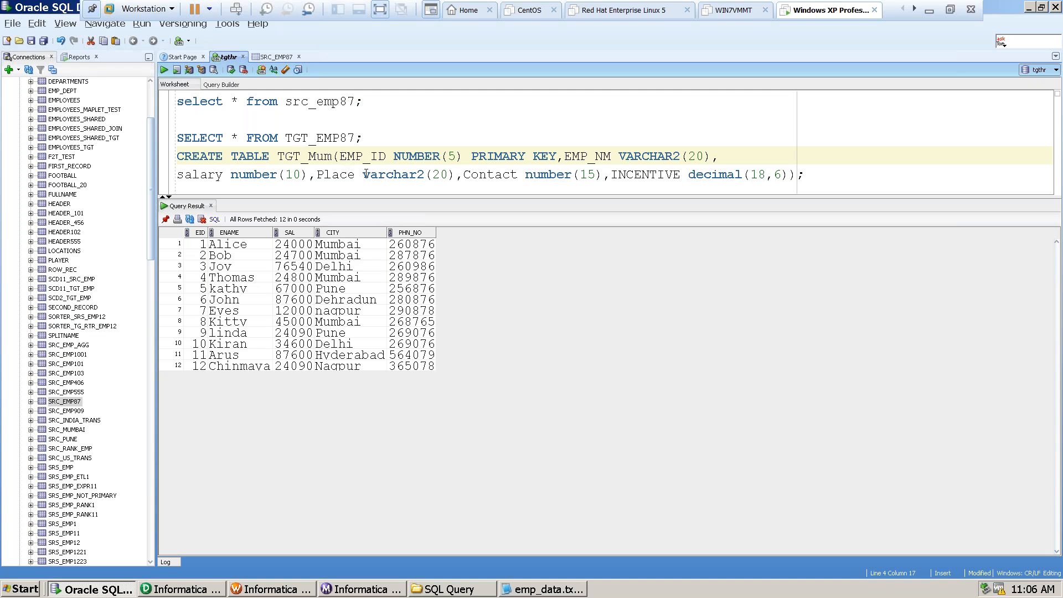
Remove the INCENTIVE decimal(18,6) column from the create statement so the column list ends with Contact number(15).
left_click(334, 157)
left_click(783, 170)
key("BackSpace")
key("BackSpace")
key("BackSpace")
key("BackSpace")
key("BackSpace")
key("BackSpace")
key("BackSpace")
key("BackSpace")
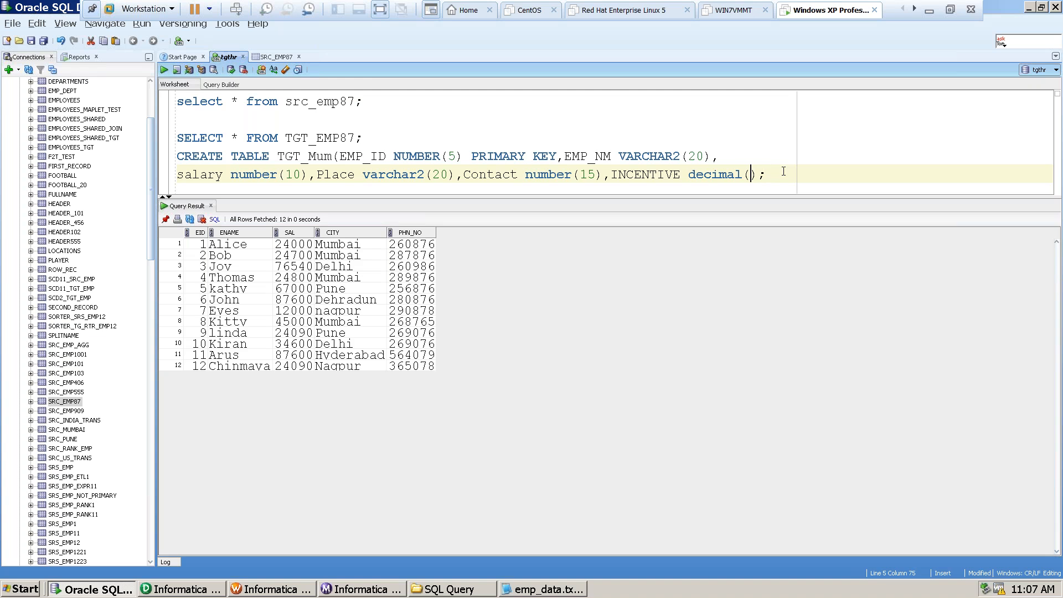
key("BackSpace")
key("BackSpace")
key("BackSpace")
key("BackSpace")
key("BackSpace")
key("BackSpace")
key("BackSpace")
key("BackSpace")
key("BackSpace")
key("BackSpace")
key("BackSpace")
key("BackSpace")
key("BackSpace")
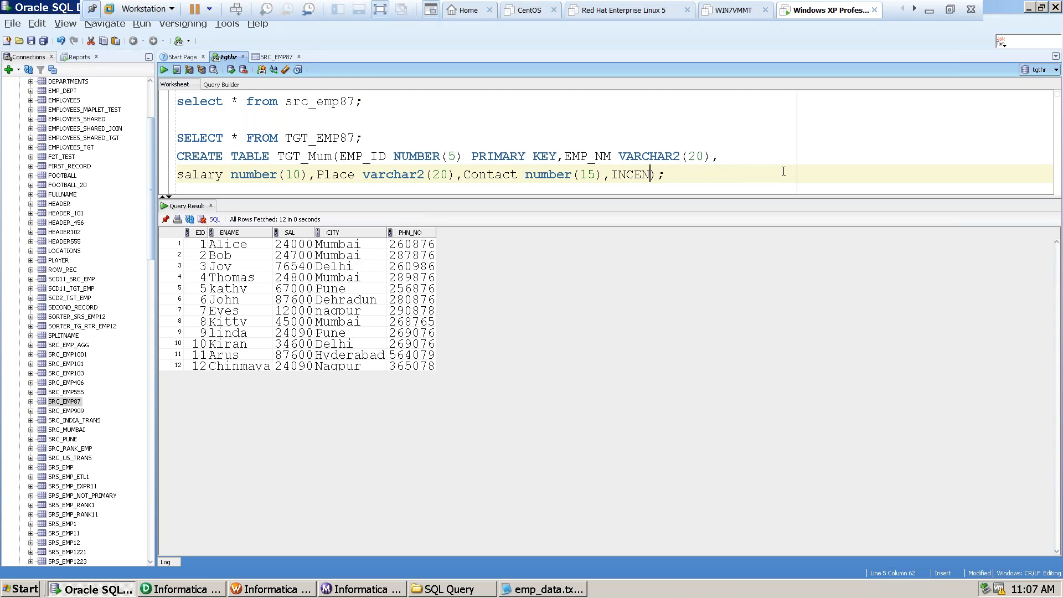
key("BackSpace")
key("BackSpace")
key("BackSpace")
left_click_drag(177, 156, 612, 176)
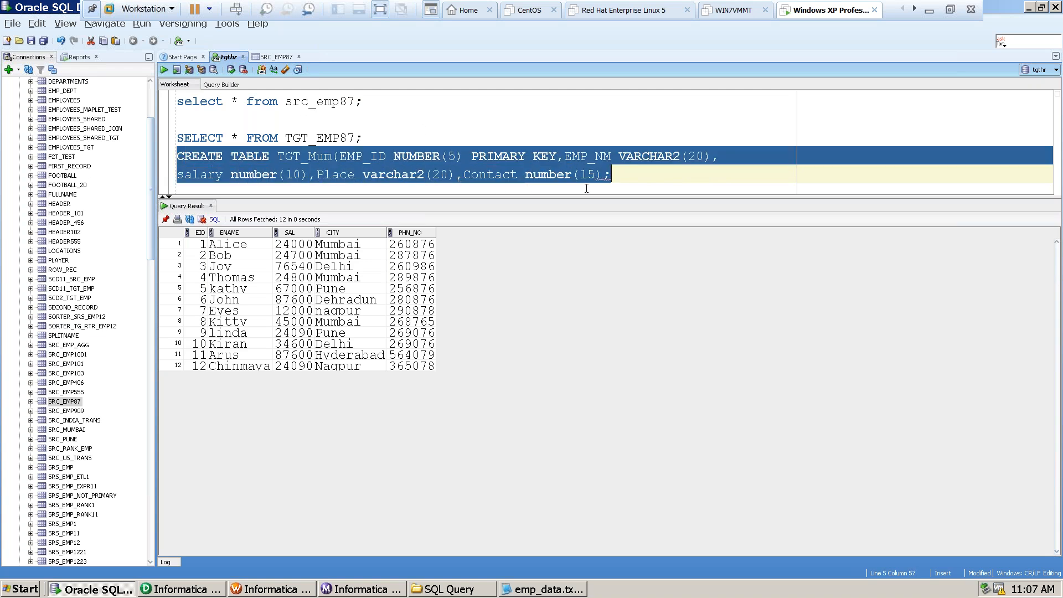
left_click(597, 126)
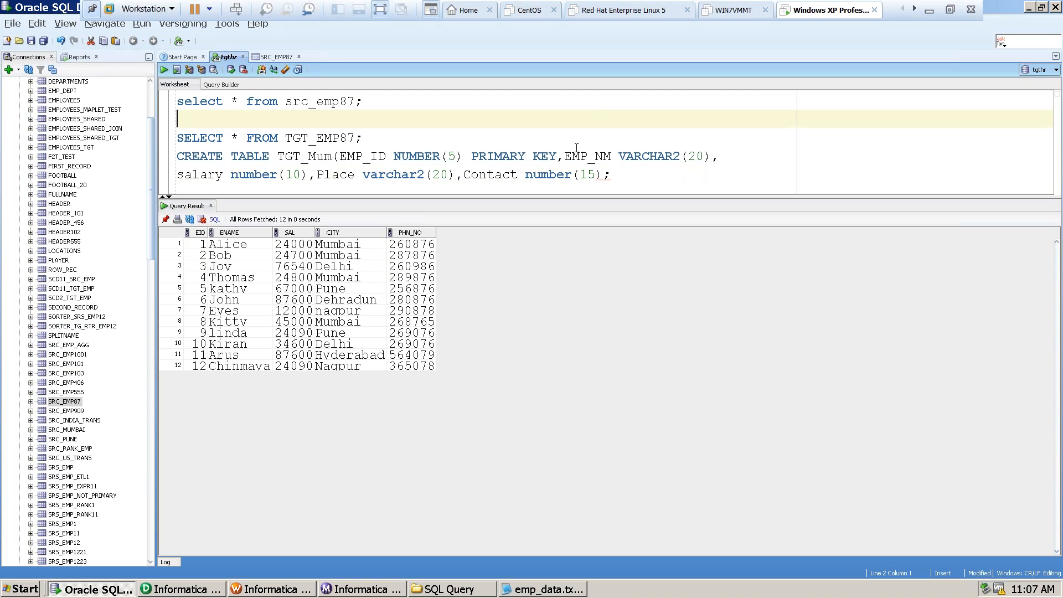
left_click(564, 157)
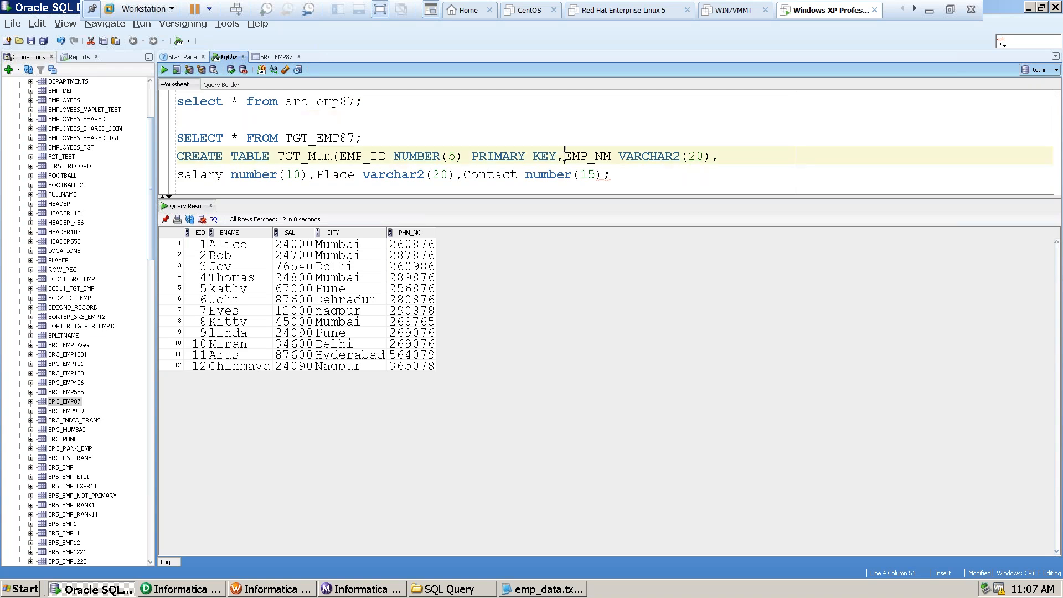
key("BackSpace")
key("BackSpace")
key("BackSpace")
key("BackSpace")
key("BackSpace")
key("BackSpace")
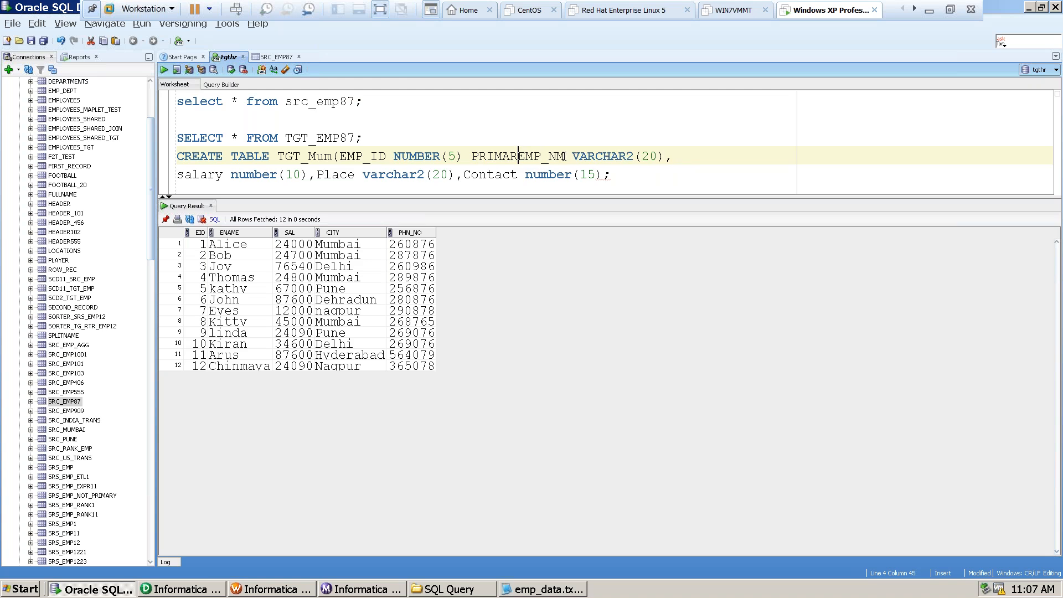
key("ctrl+z")
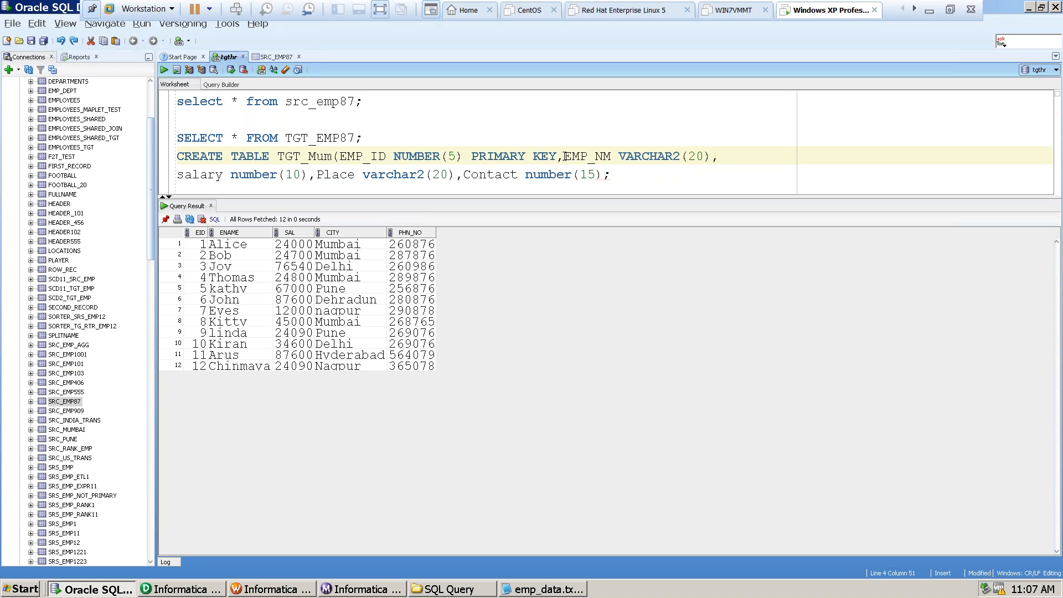
Remove the PRIMARY KEY constraint from EMP_ID, keeping EMP_ID NUMBER(5) followed by a comma before EMP_NM.
key("BackSpace")
key("BackSpace")
key("BackSpace")
key("BackSpace")
key("BackSpace")
key("BackSpace")
key("BackSpace")
key("BackSpace")
key("BackSpace")
key("BackSpace")
key("BackSpace")
key("BackSpace")
key("BackSpace")
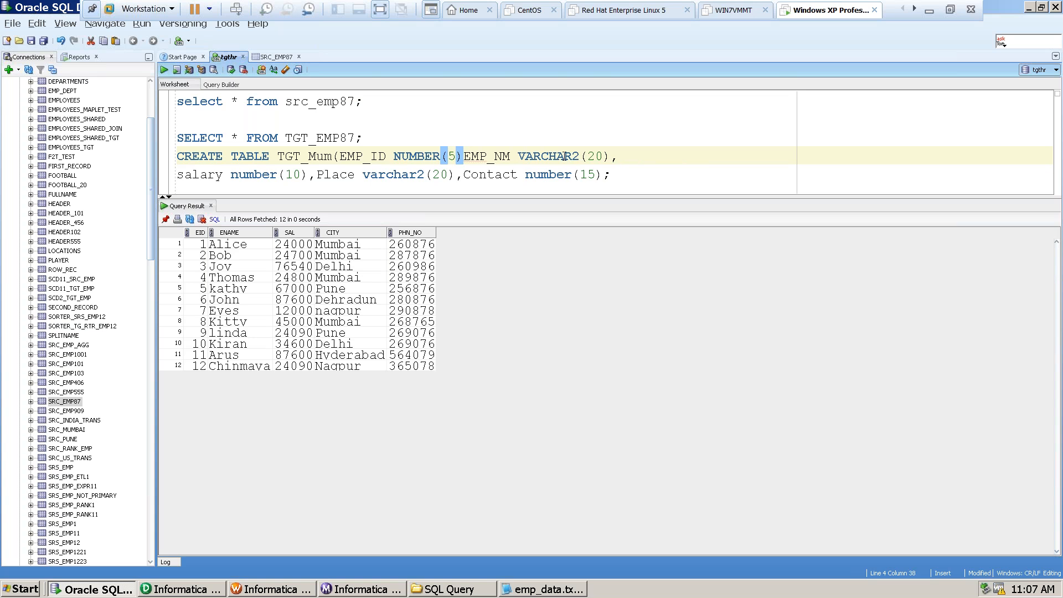
type(",")
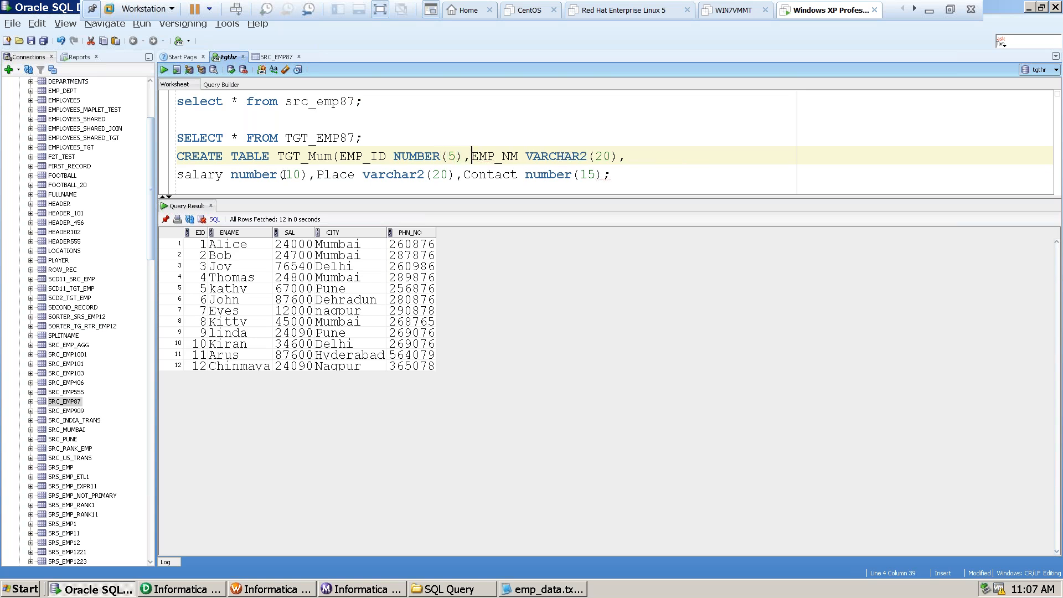
Add the missing closing parenthesis after Contact number(15) to complete the create statement's column list.
left_click_drag(178, 156, 646, 171)
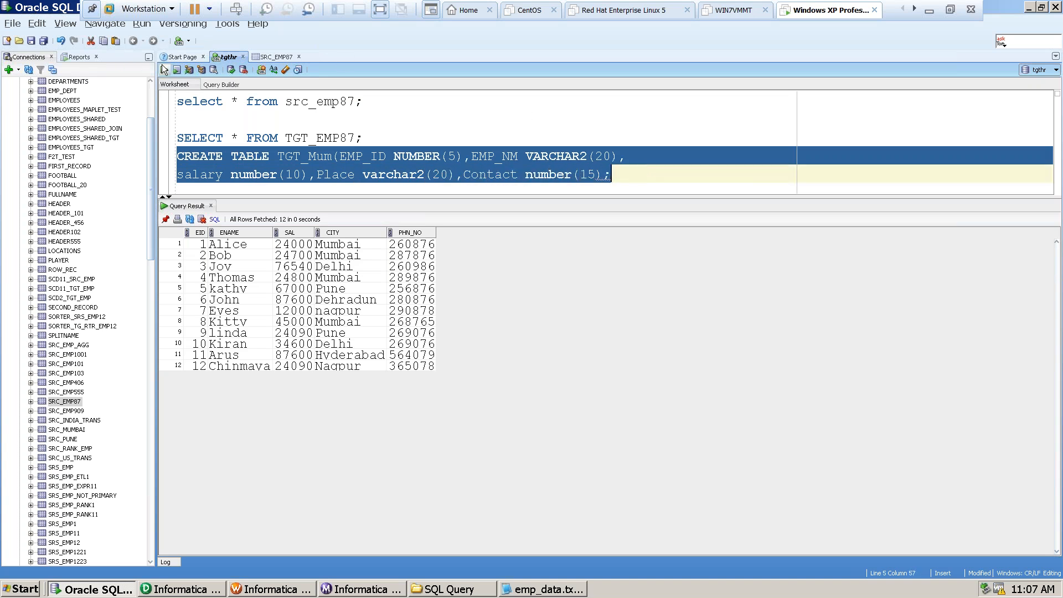
left_click(601, 174)
type(")")
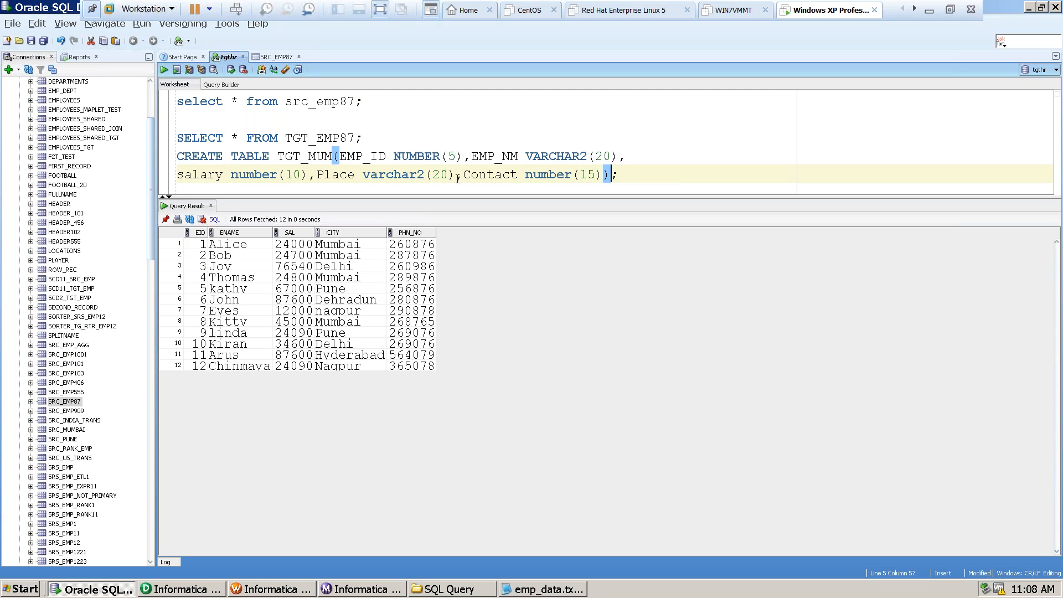
Run only the two-line create statement to create the TGT_MUM table.
left_click_drag(177, 156, 587, 174)
left_click(588, 175)
key("shift+End")
key("shift+Left")
key("shift+Left")
key("shift+Left")
key("shift+Left")
key("shift+Left")
left_click(185, 157)
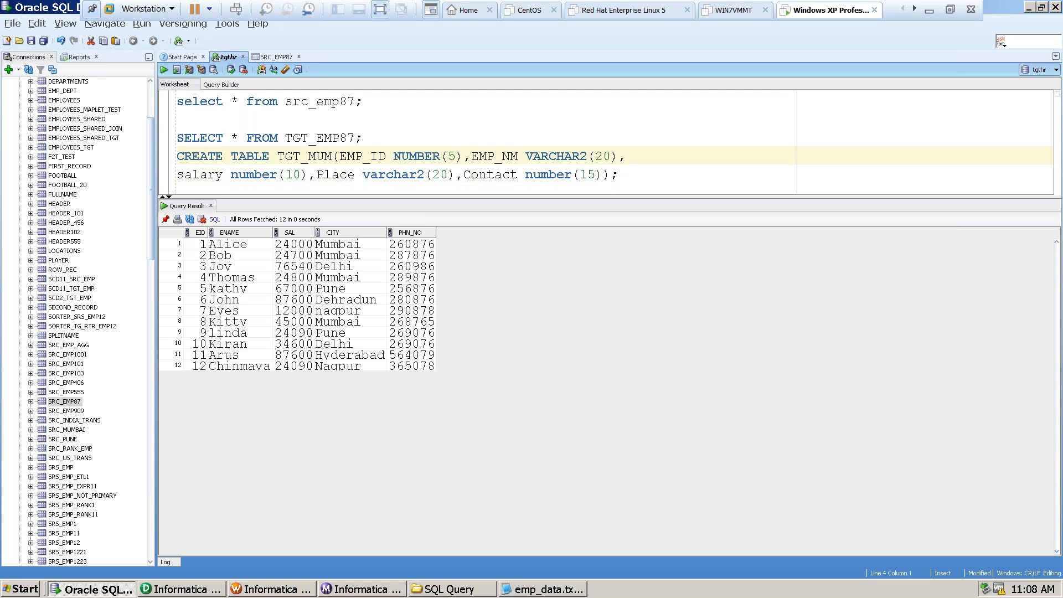
key("shift+Down")
key("shift+End")
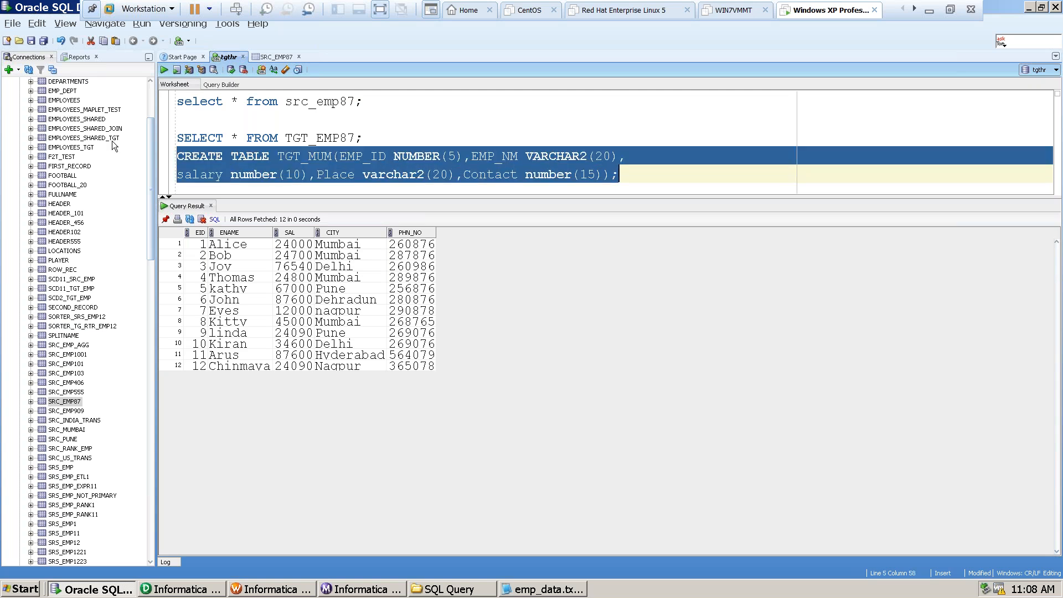
key("ctrl+Return")
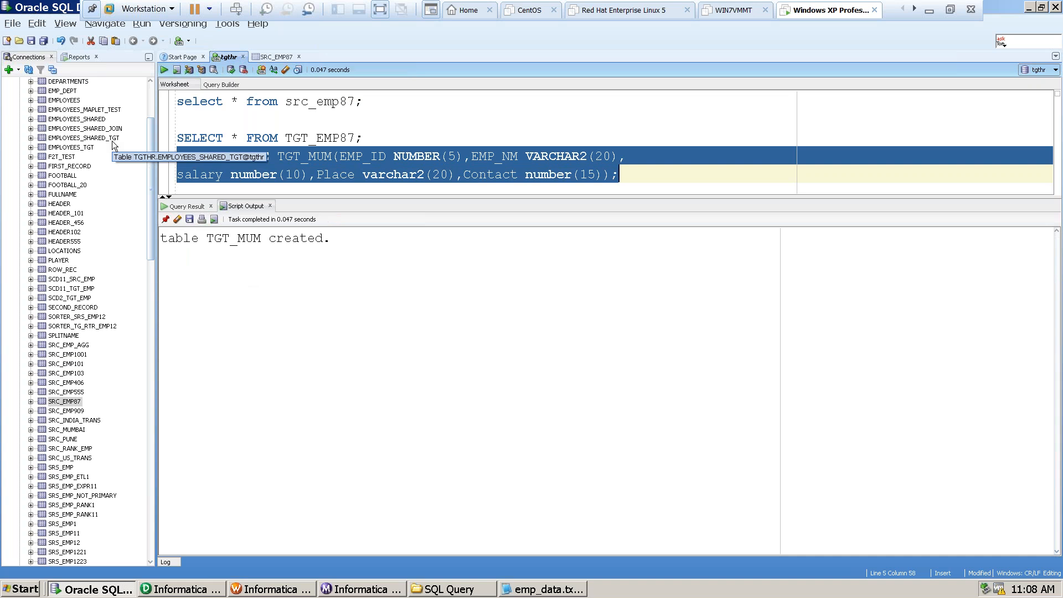
Duplicate the TGT_MUM create statement directly below the original, with a blank line between the two copies.
left_click(645, 169)
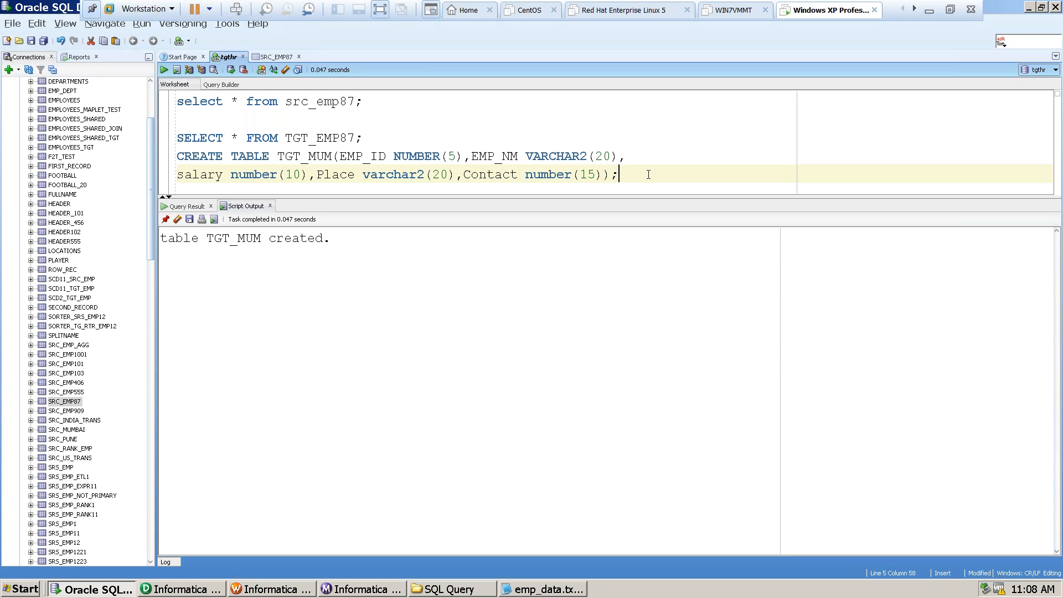
left_click(184, 156)
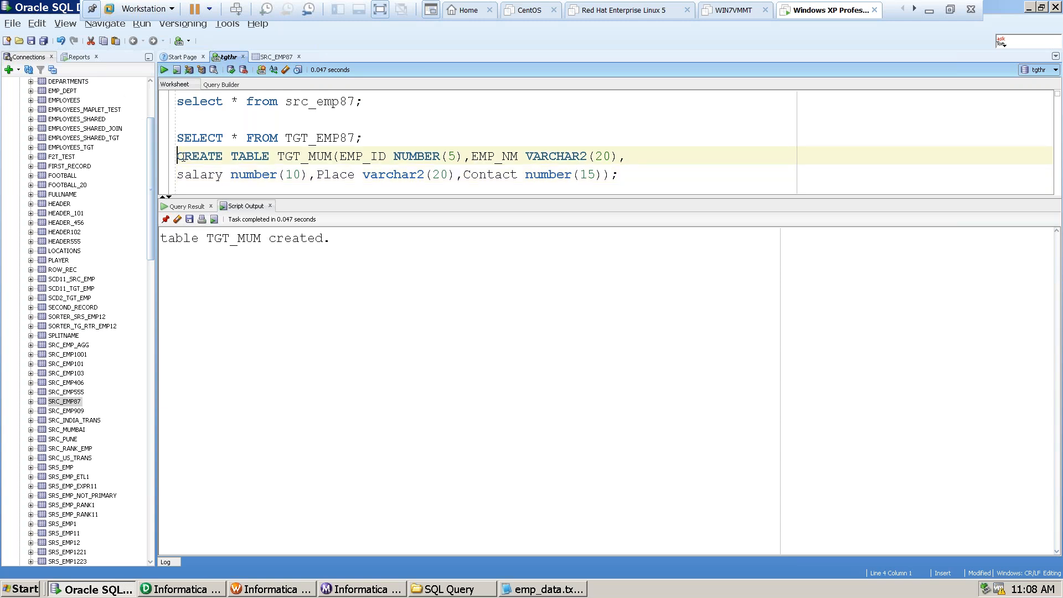
key("shift+End")
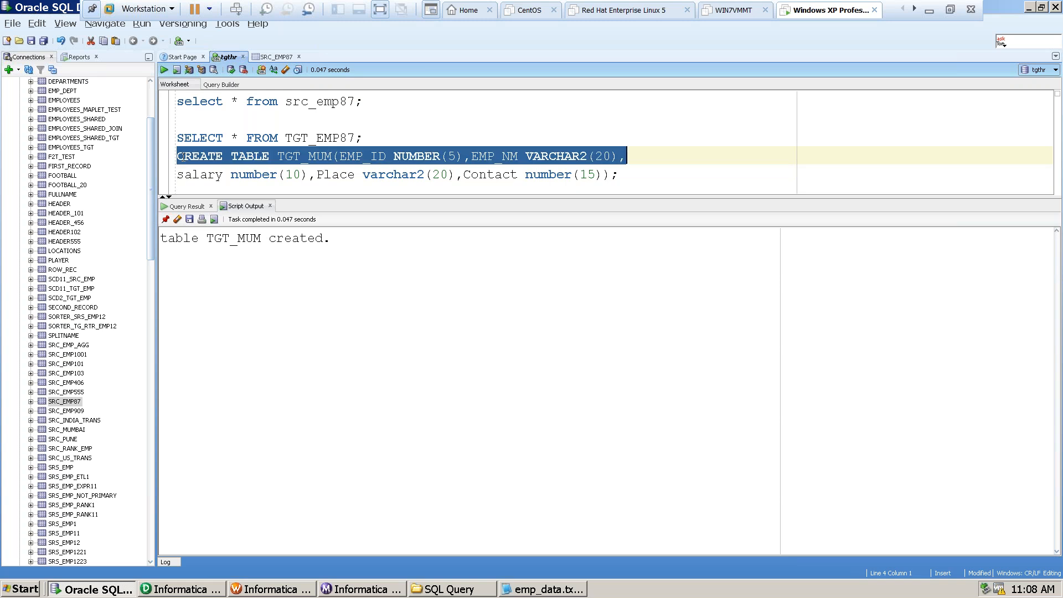
key("shift+Down")
key("ctrl+c")
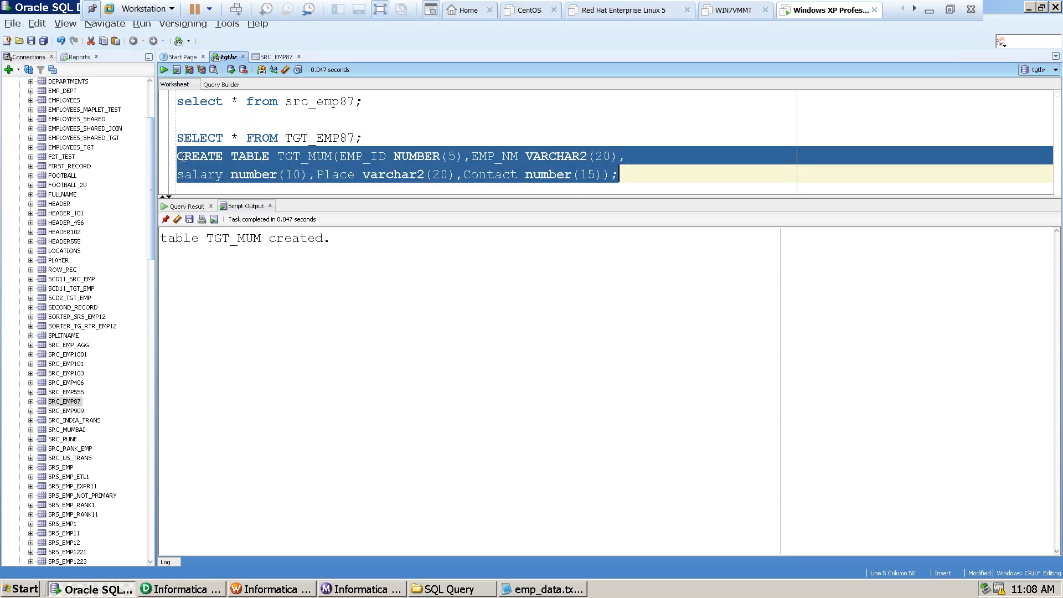
left_click(694, 174)
key("ctrl+v")
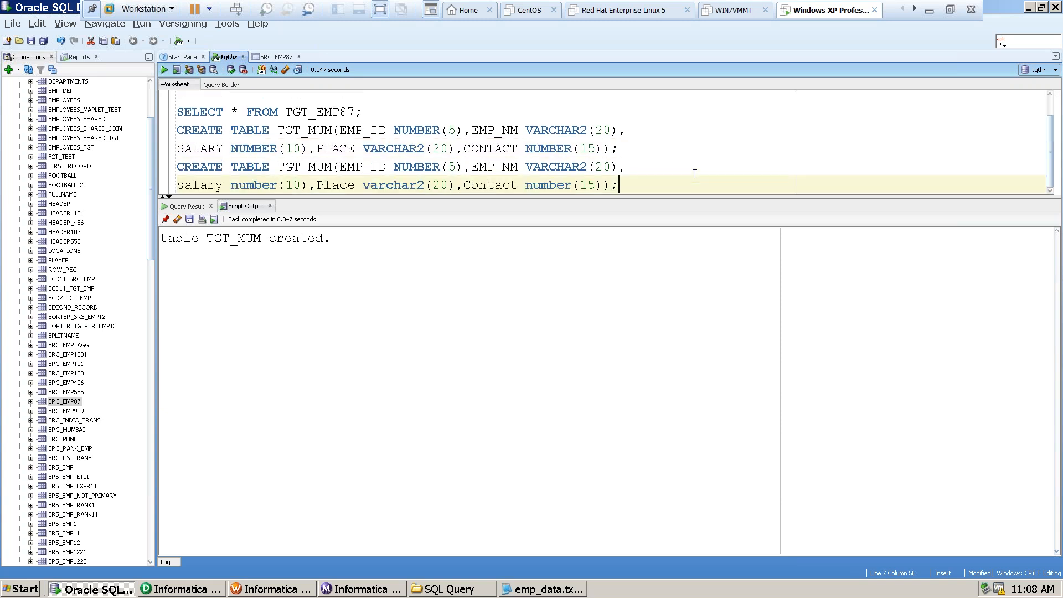
left_click(183, 167)
key("Return")
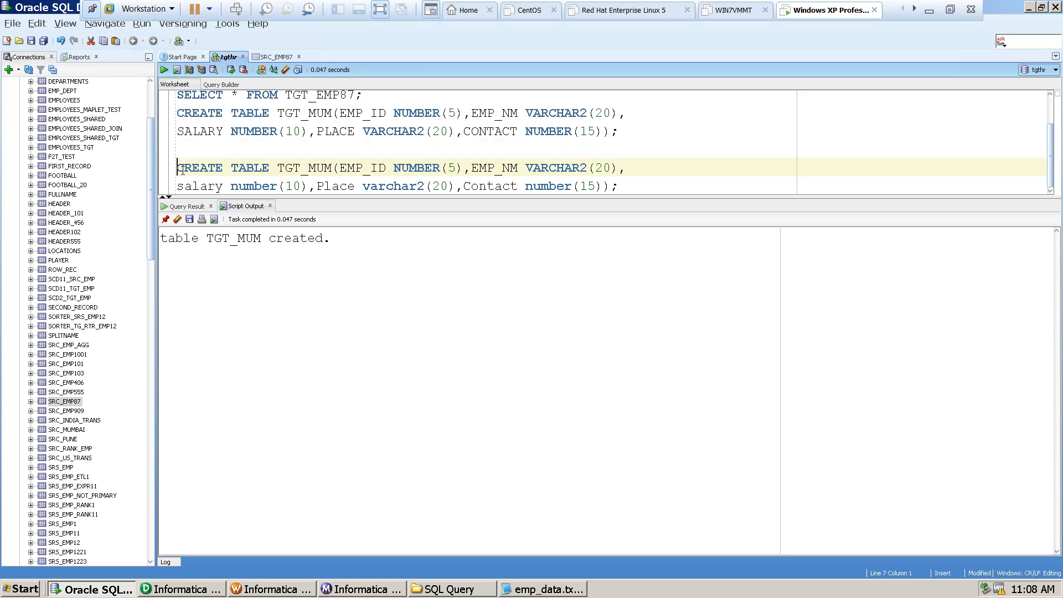
Rename the table in the second create statement to TGT_DEL, with DEL in capitals.
left_click(333, 162)
key("BackSpace")
key("BackSpace")
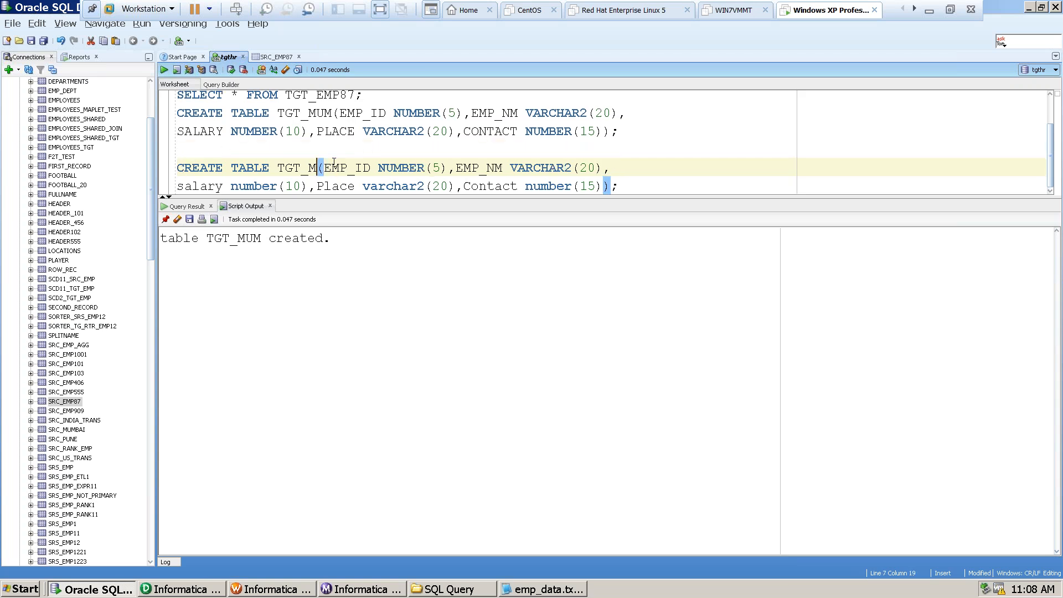
key("BackSpace")
type("del")
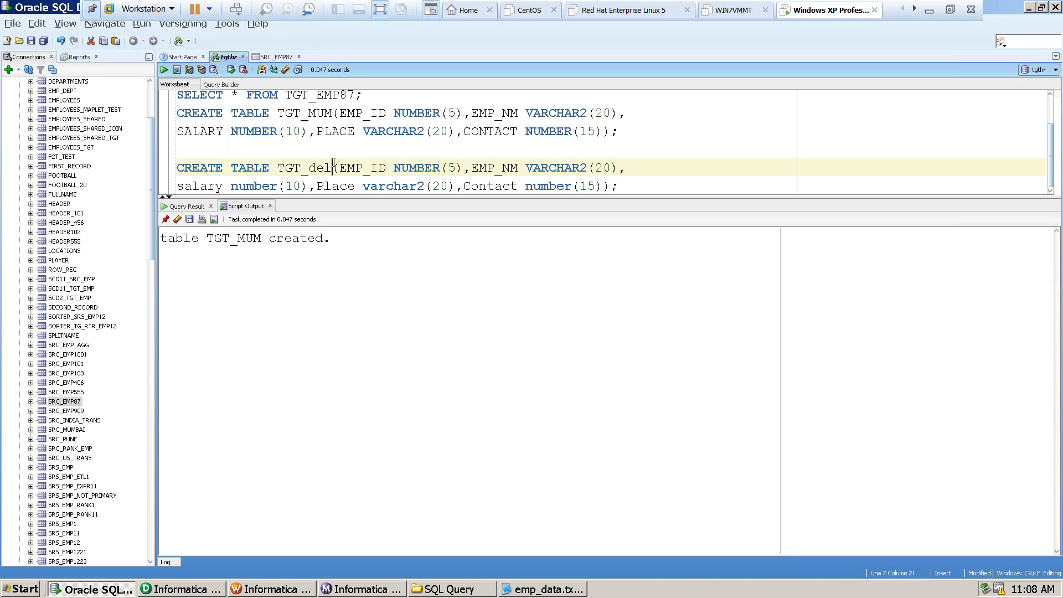
key("BackSpace")
key("BackSpace")
key("BackSpace")
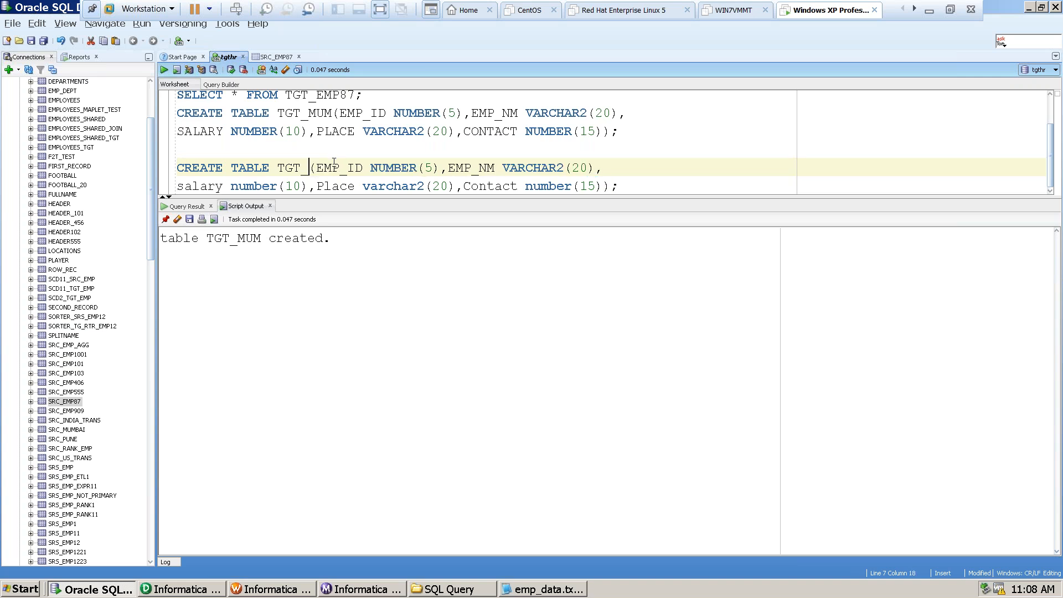
type("DEL")
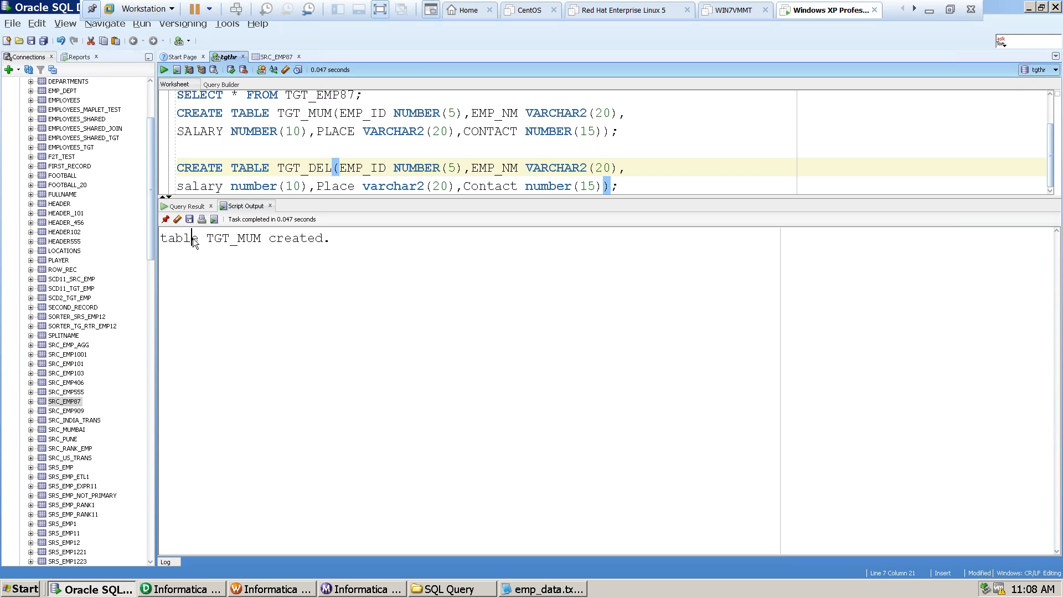
Run only the second create statement to create the TGT_DEL table.
left_click(197, 149)
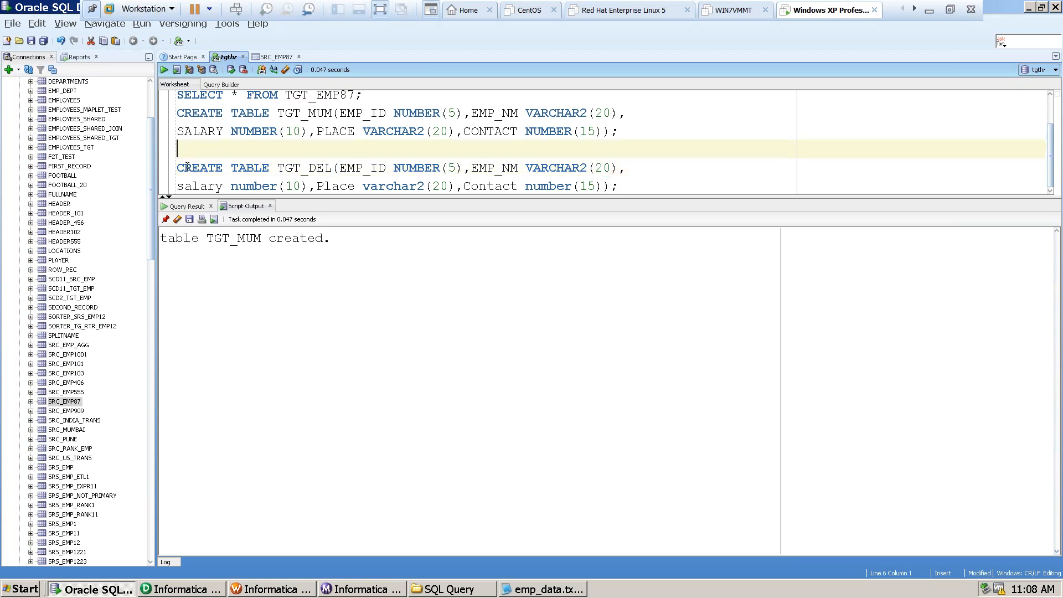
key("shift+Down")
key("shift+Down")
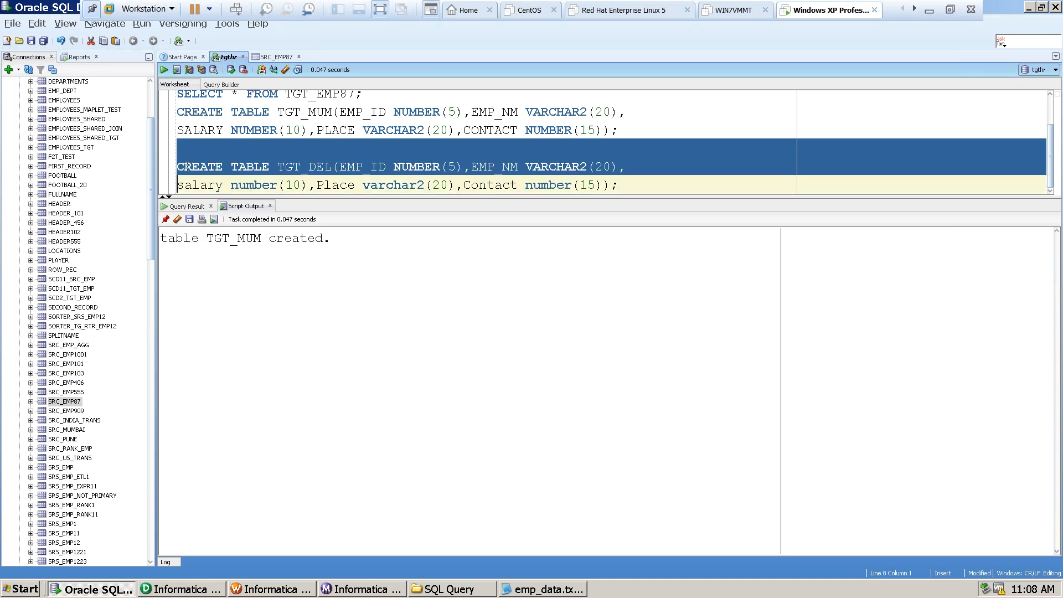
key("shift+End")
key("ctrl+c")
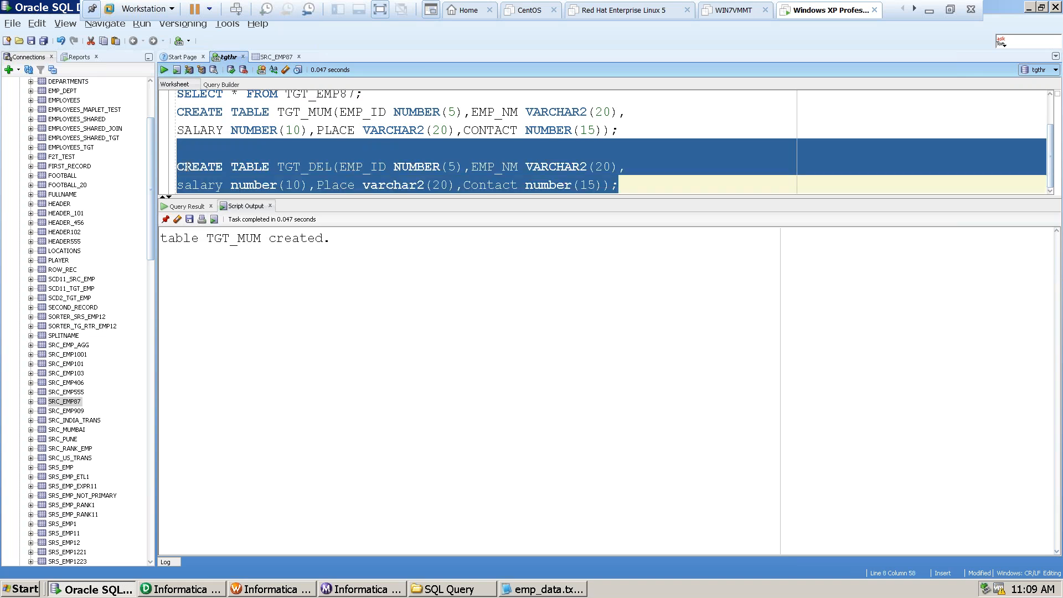
key("ctrl+Return")
Paste another copy of the create statement below the TGT_DEL one and rename its table to TGT_HYD.
left_click(668, 181)
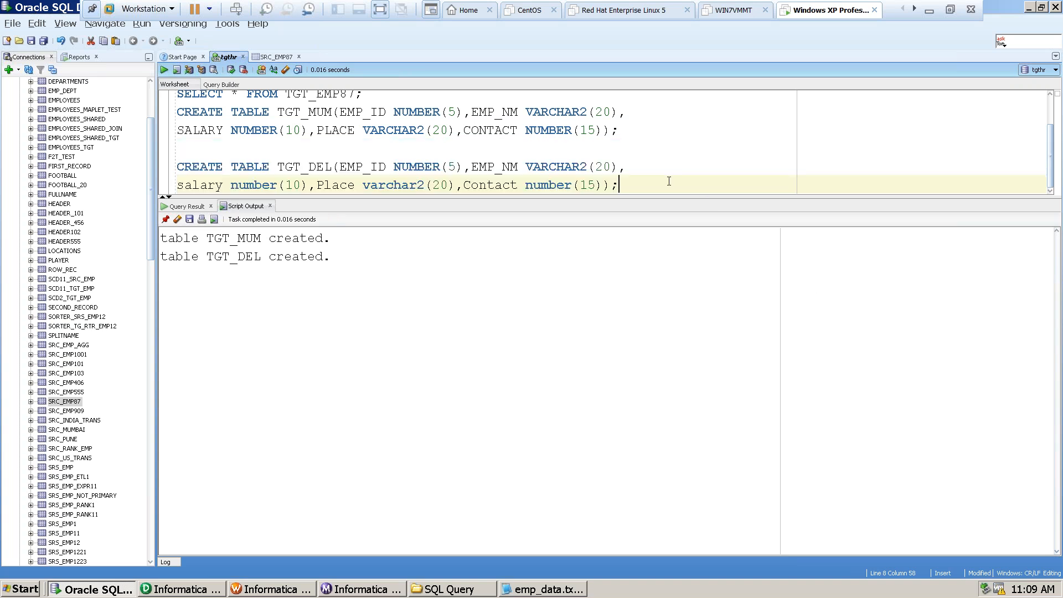
key("Return")
key("Return")
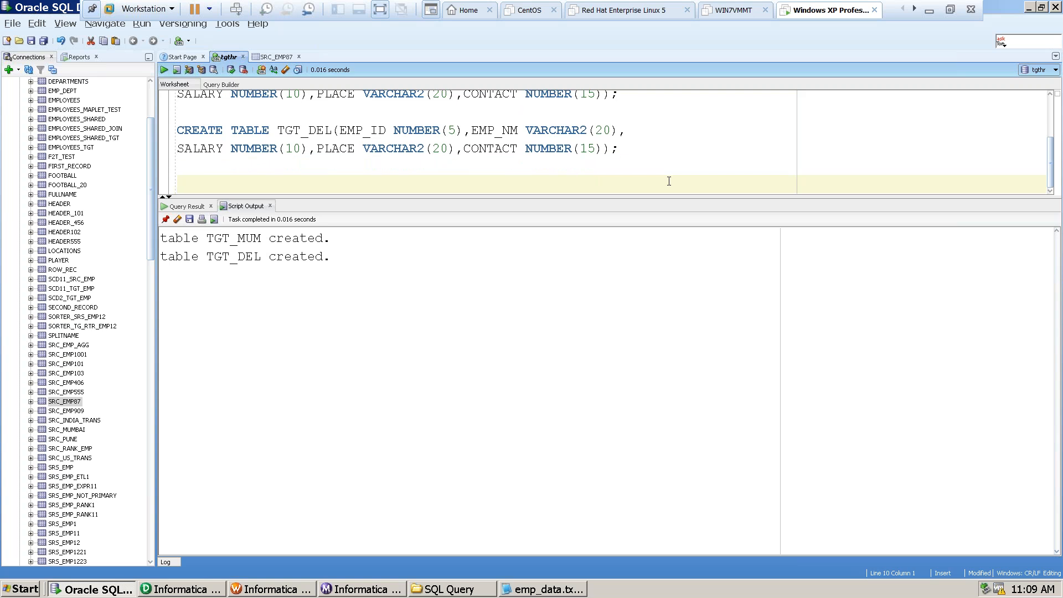
key("ctrl+v")
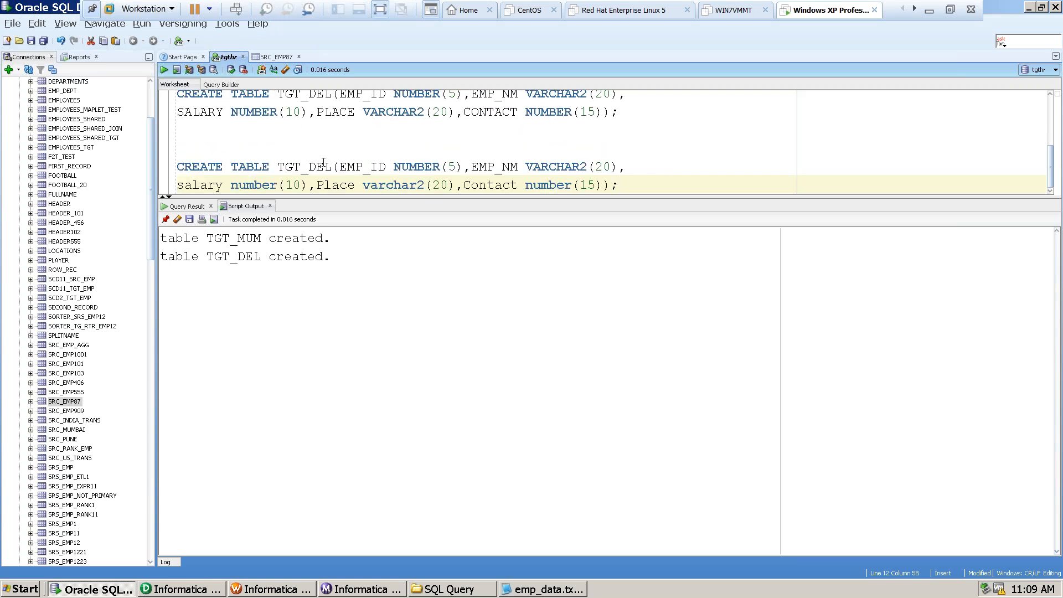
left_click(332, 165)
key("BackSpace")
key("BackSpace")
key("BackSpace")
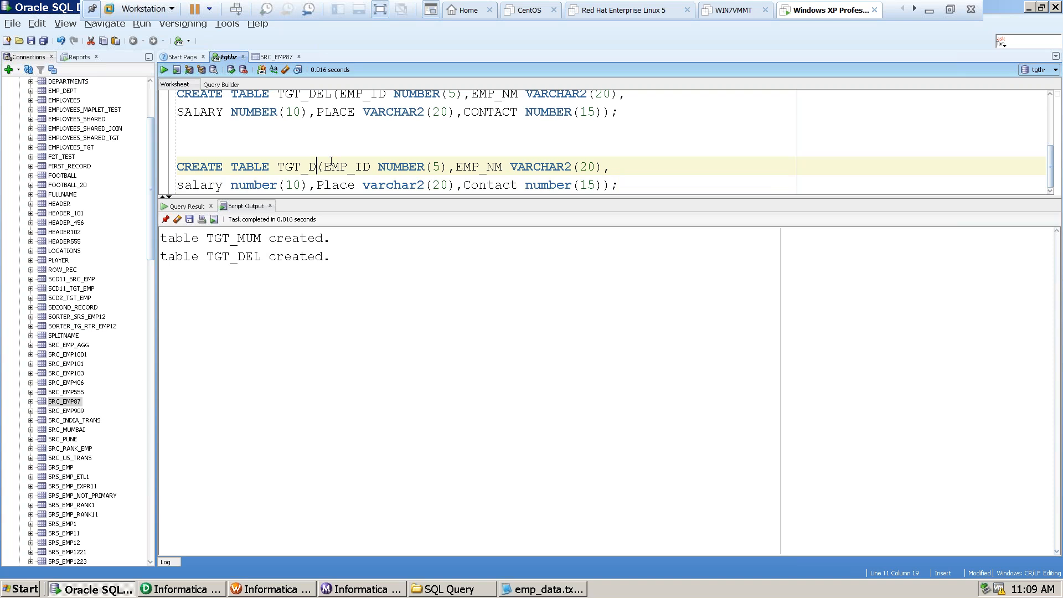
type("HYD")
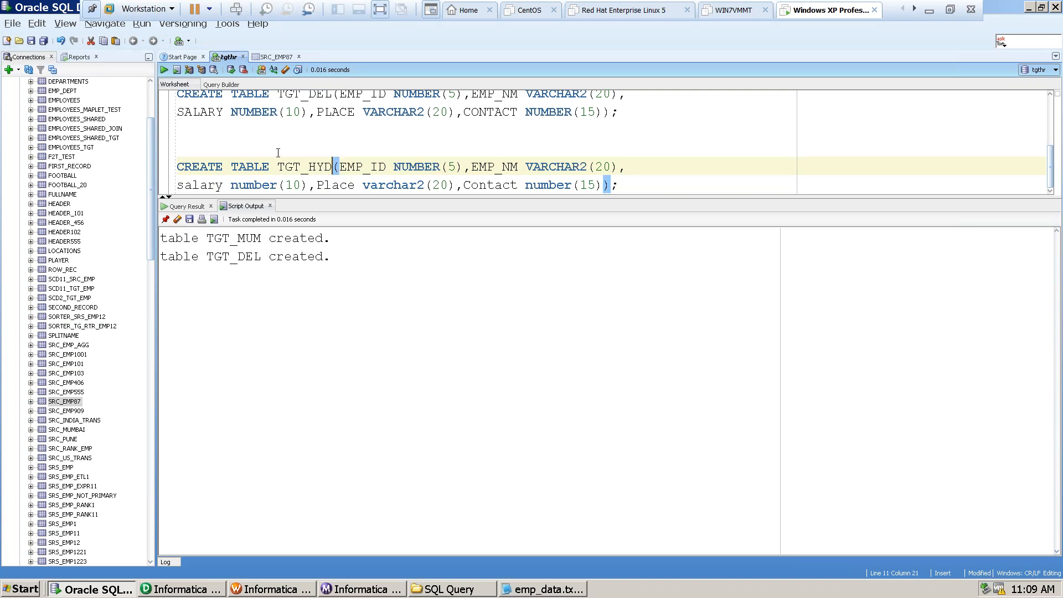
Run only the third create statement to create the TGT_HYD table.
left_click(183, 159)
key("ctrl+shift+End")
key("F5")
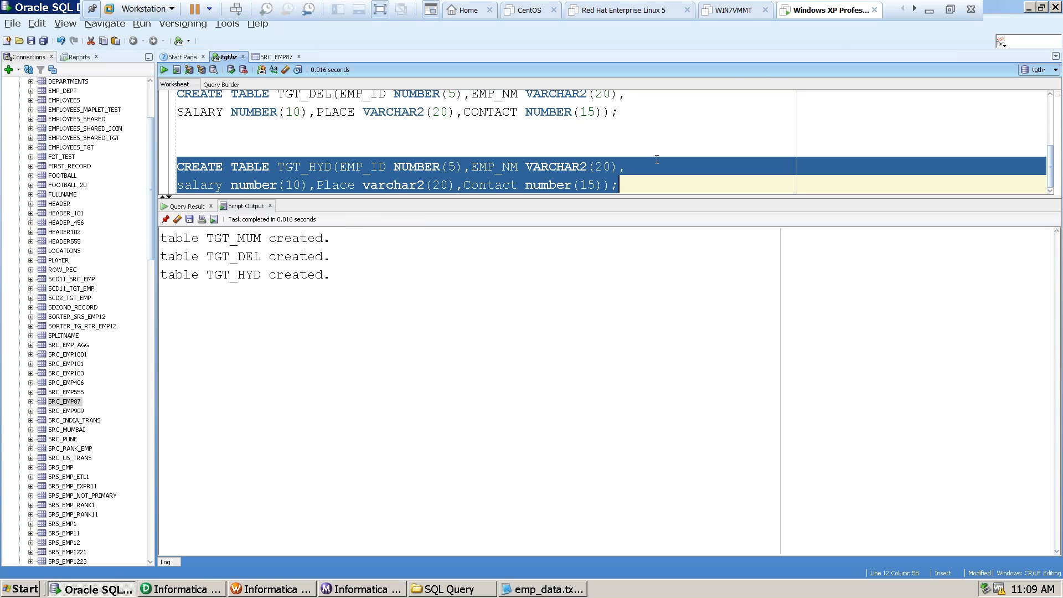
Delete the TGT_HYD create statement and paste another copy of the create statement one blank line below the TGT_DEL one.
key("Delete")
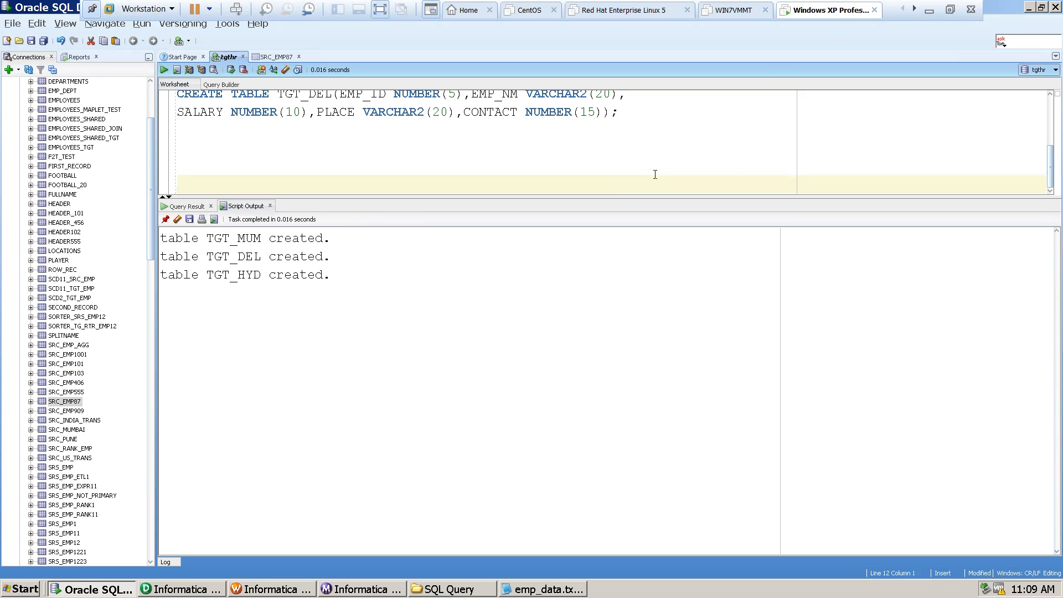
key("ctrl+v")
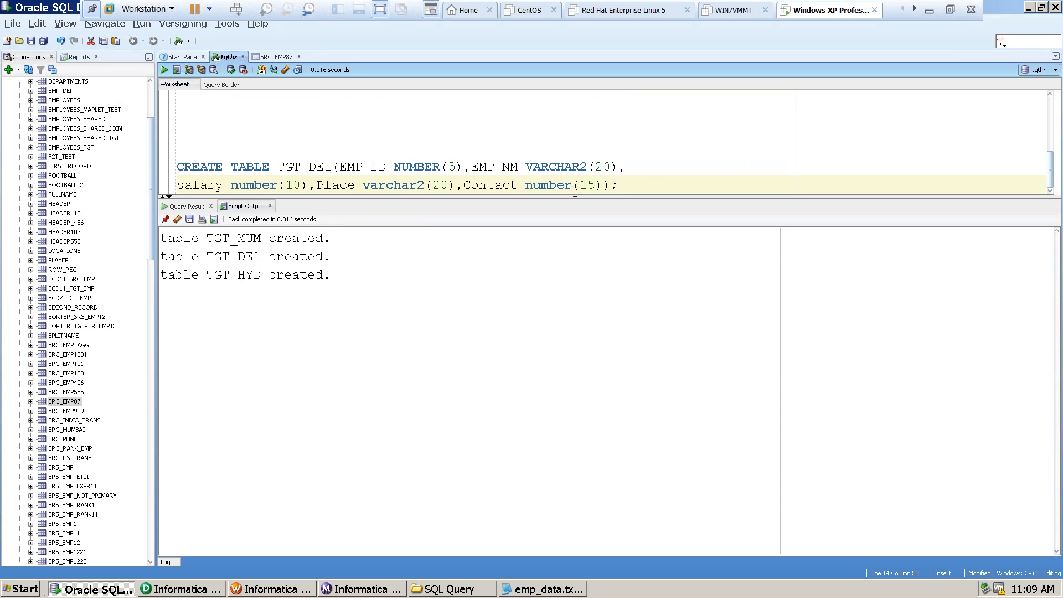
key("ctrl+z")
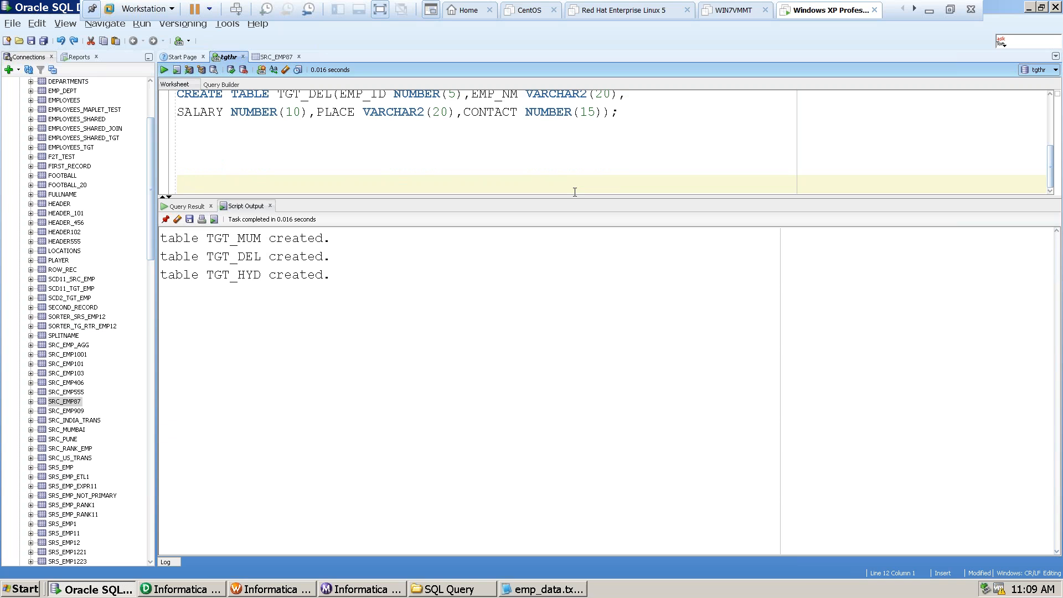
key("Up")
key("Up")
key("Up")
key("Up")
key("Up")
key("Up")
key("Up")
key("Up")
key("Up")
key("Down")
key("Down")
key("Down")
key("Down")
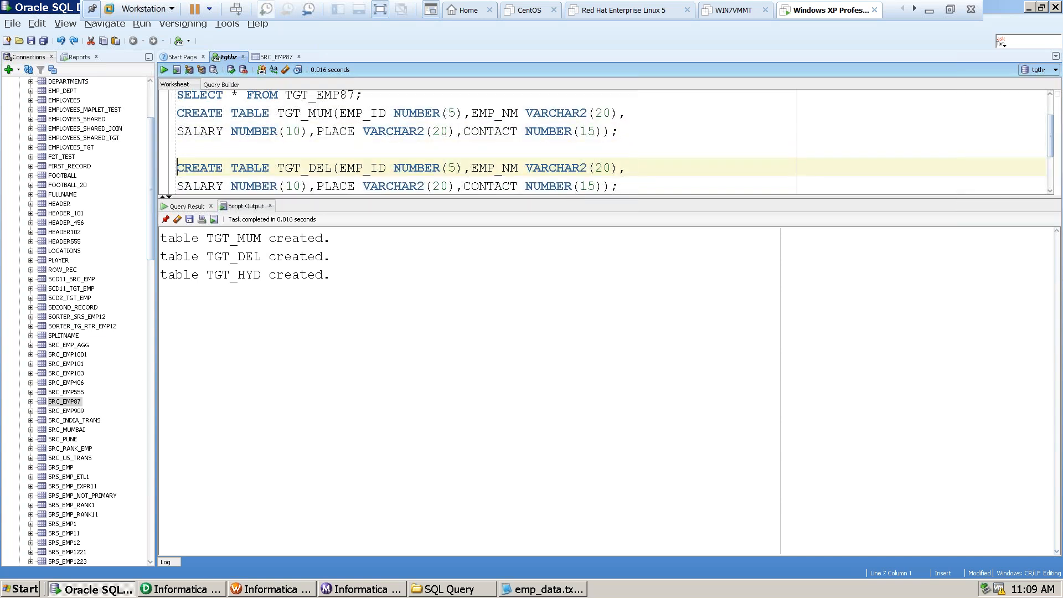
key("Down")
key("Down")
key("Down")
key("Down")
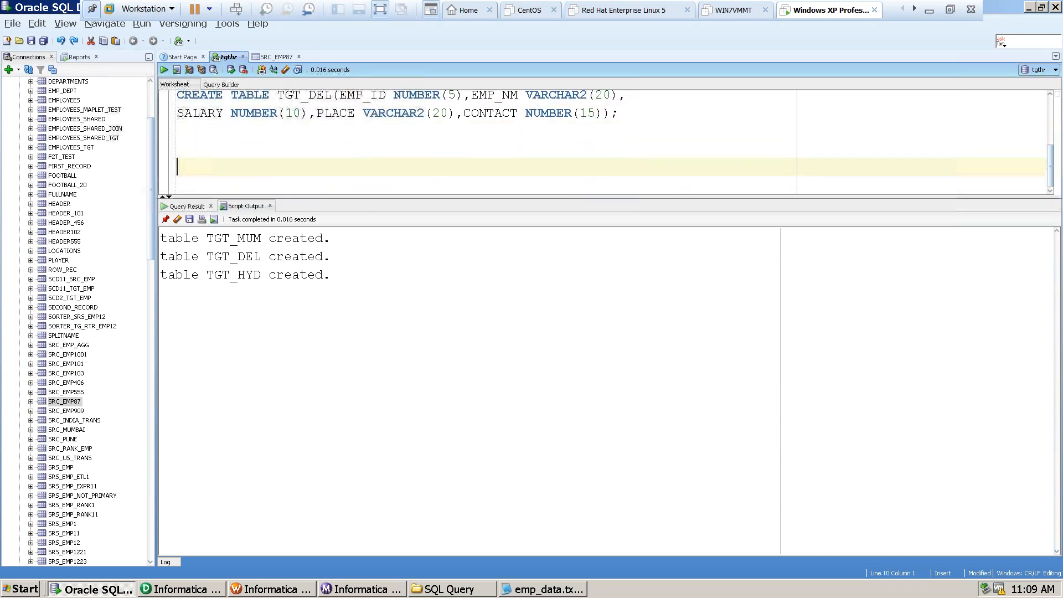
key("Up")
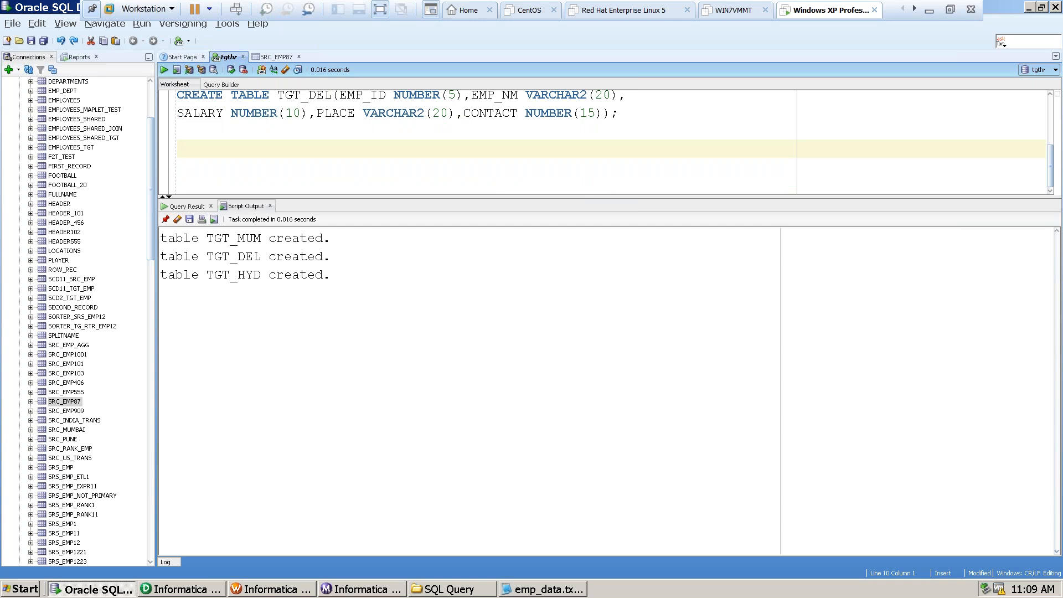
key("Up")
key("ctrl+v")
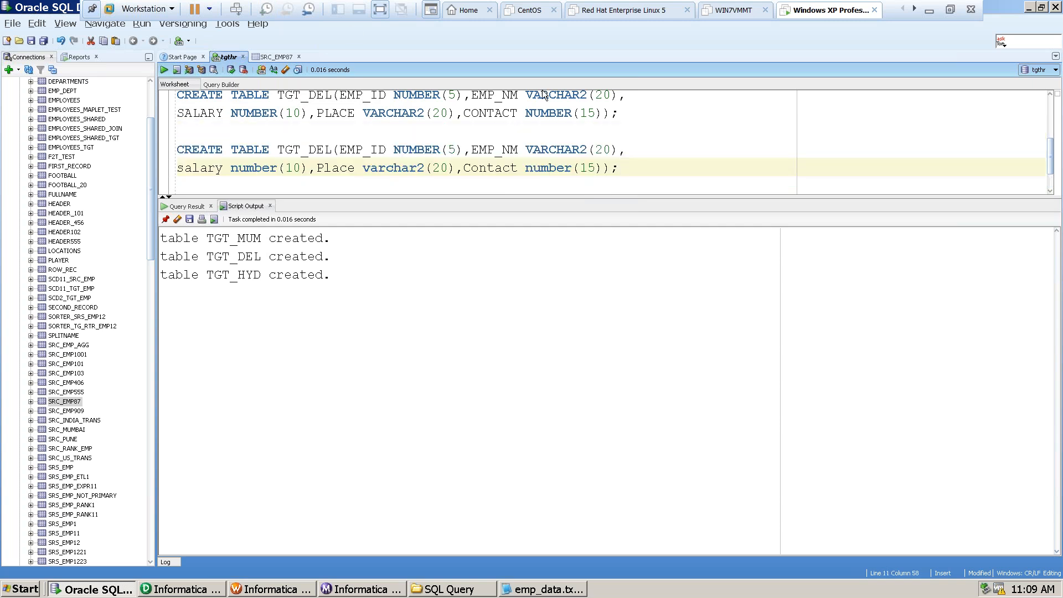
Rename the table in the last create statement to TGT_DEF.
left_click(331, 149)
key("BackSpace")
key("BackSpace")
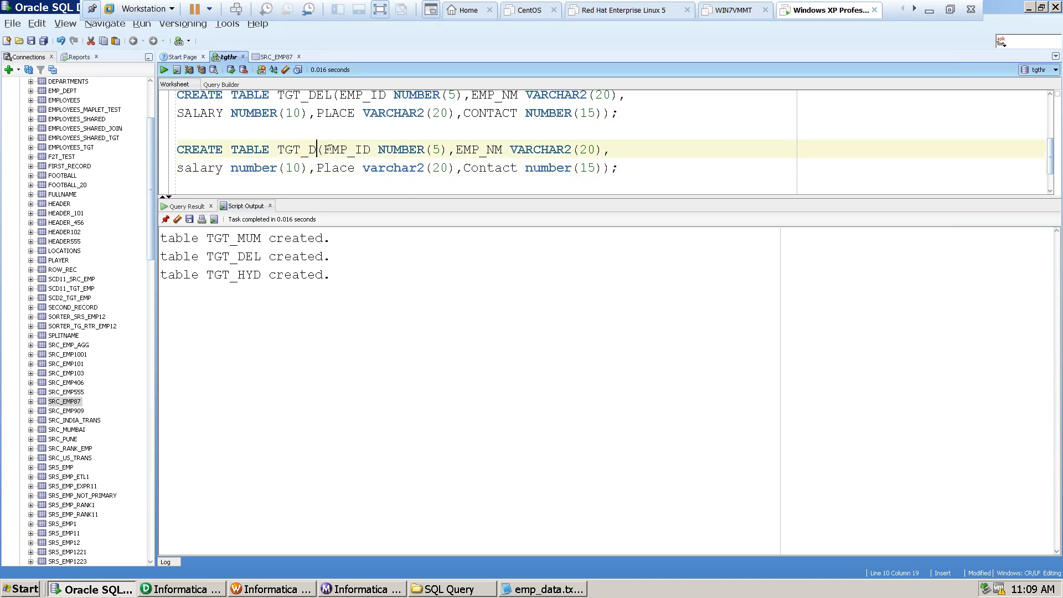
type("EL")
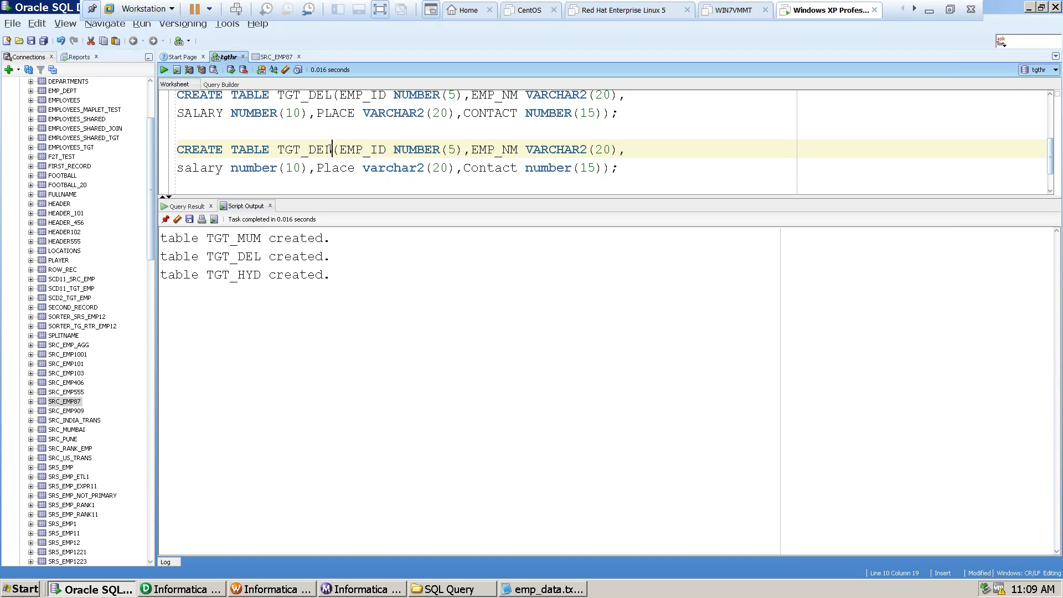
key("Left")
key("Right")
key("BackSpace")
type("F")
key("Right")
Run only the last create statement to create the TGT_DEF table, and add a new line below it.
left_click_drag(176, 149, 529, 192)
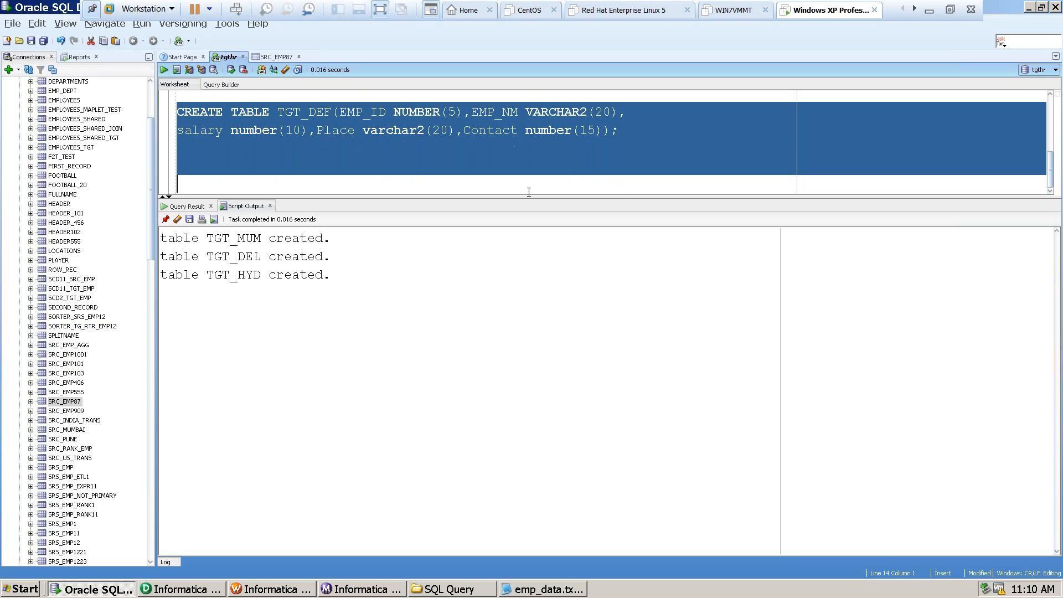
key("ctrl+Return")
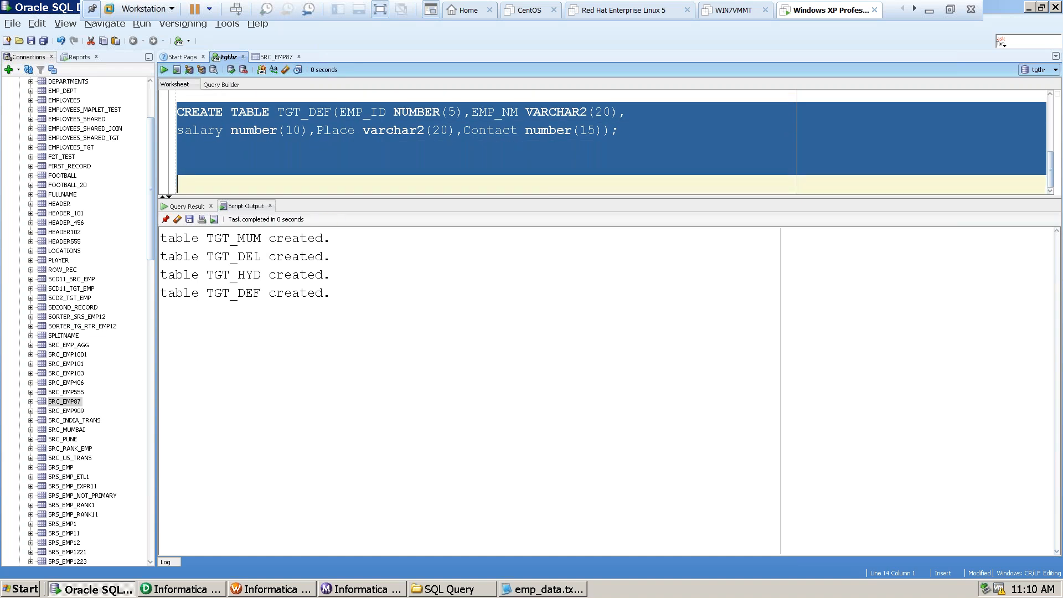
left_click(623, 131)
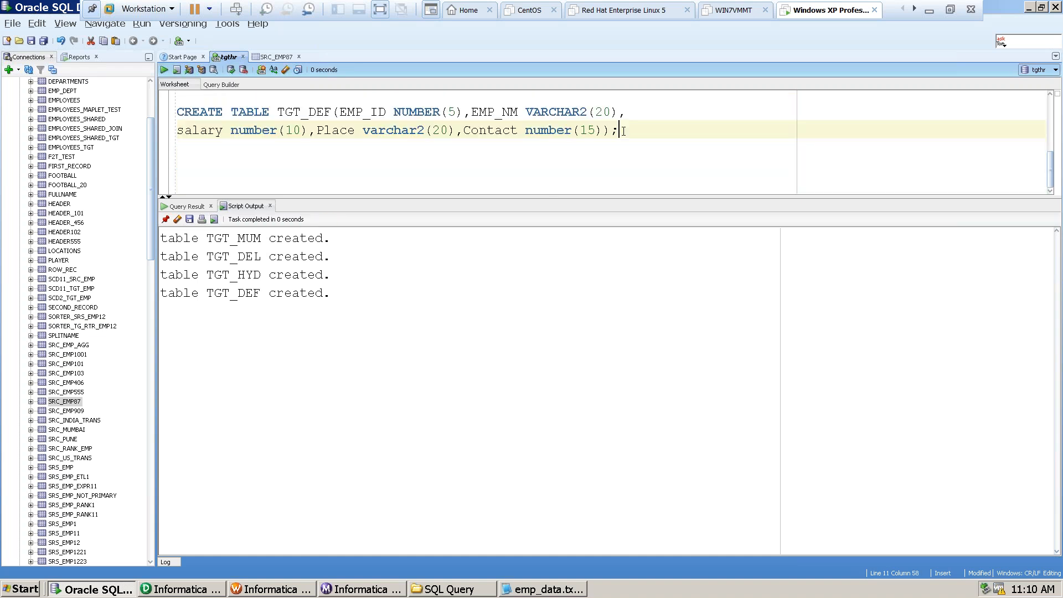
key("Return")
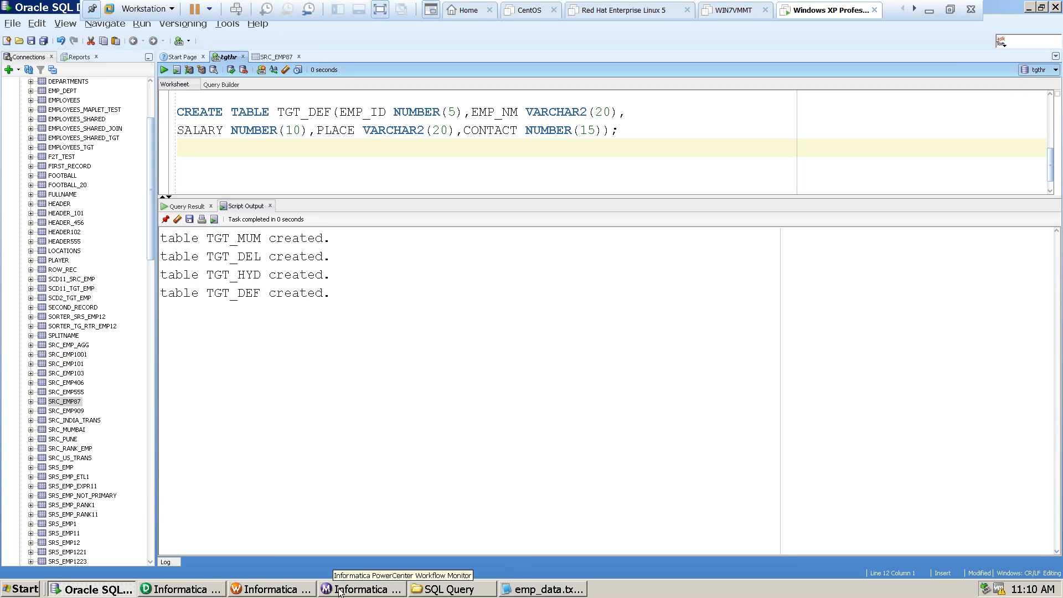
Switch to Informatica PowerCenter Designer and start importing target tables from a database in the Target Designer.
left_click(181, 590)
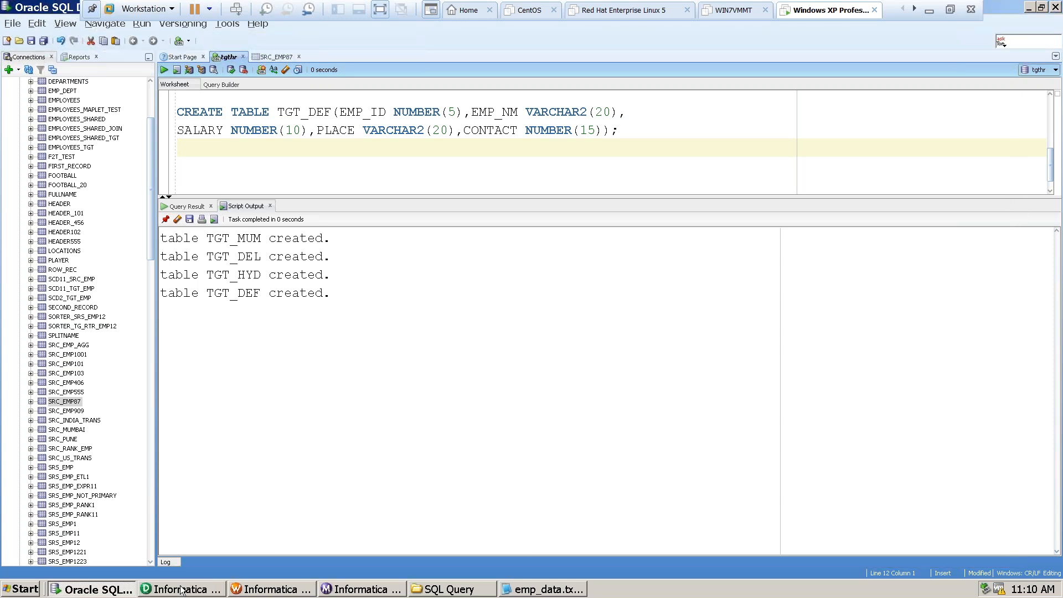
left_click(182, 590)
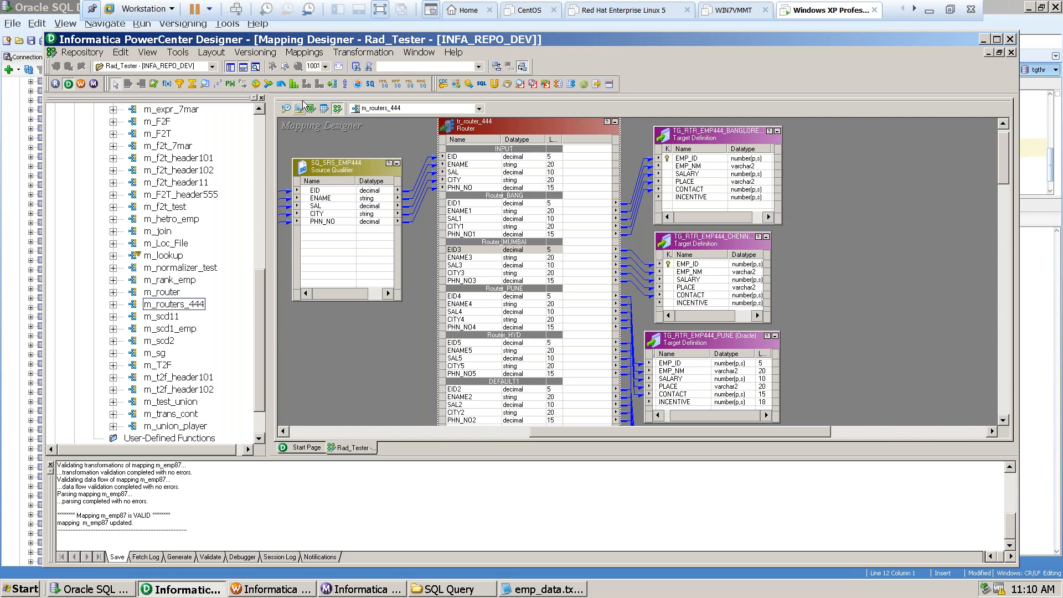
left_click(300, 110)
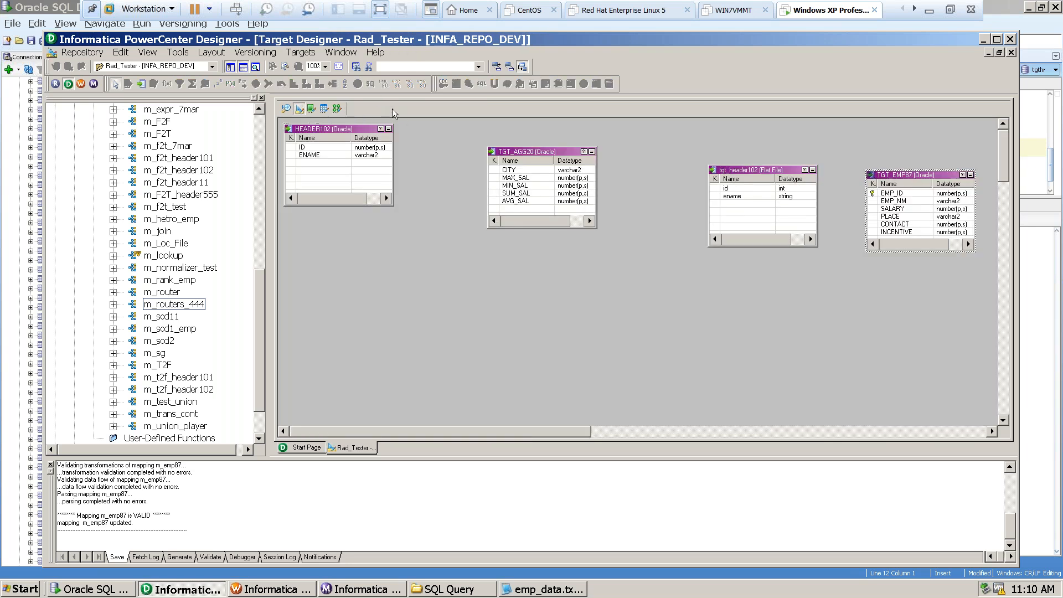
left_click(305, 53)
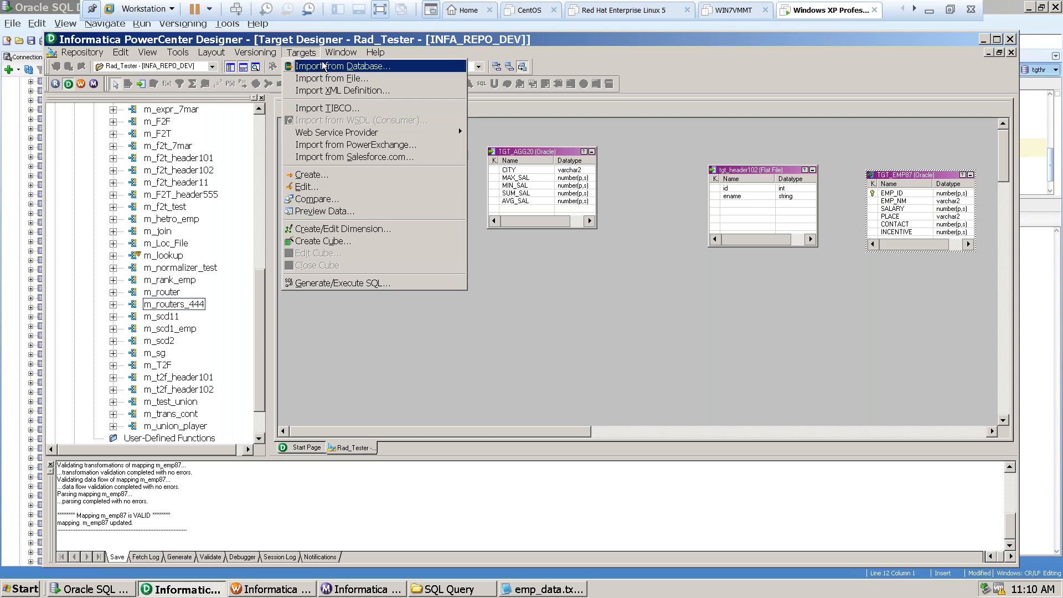
left_click(314, 65)
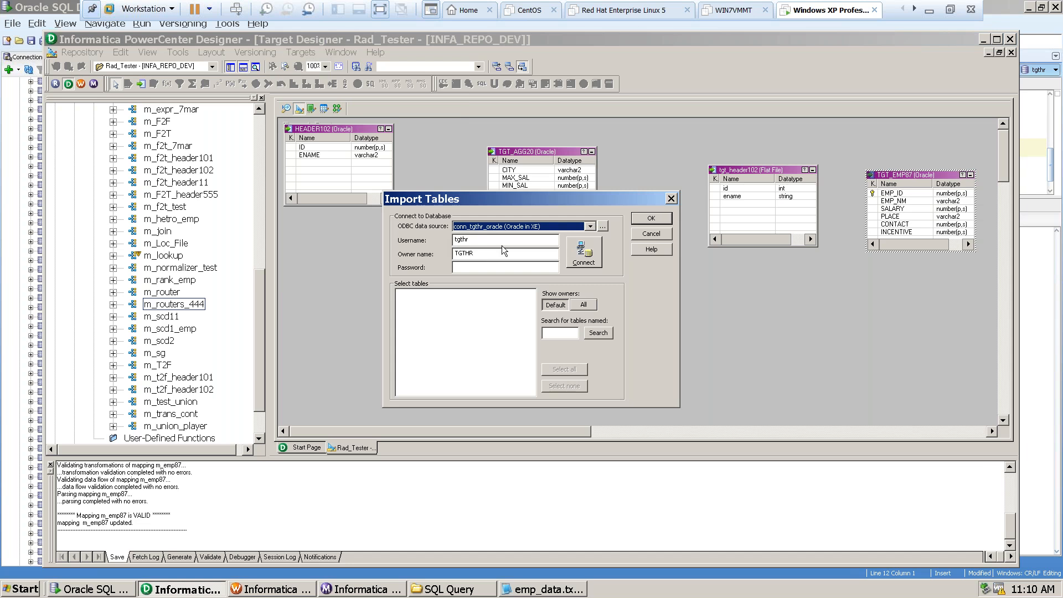
Enter the database account password, connect to the target Oracle data source and expand the schema owner.
left_click_drag(479, 240, 449, 240)
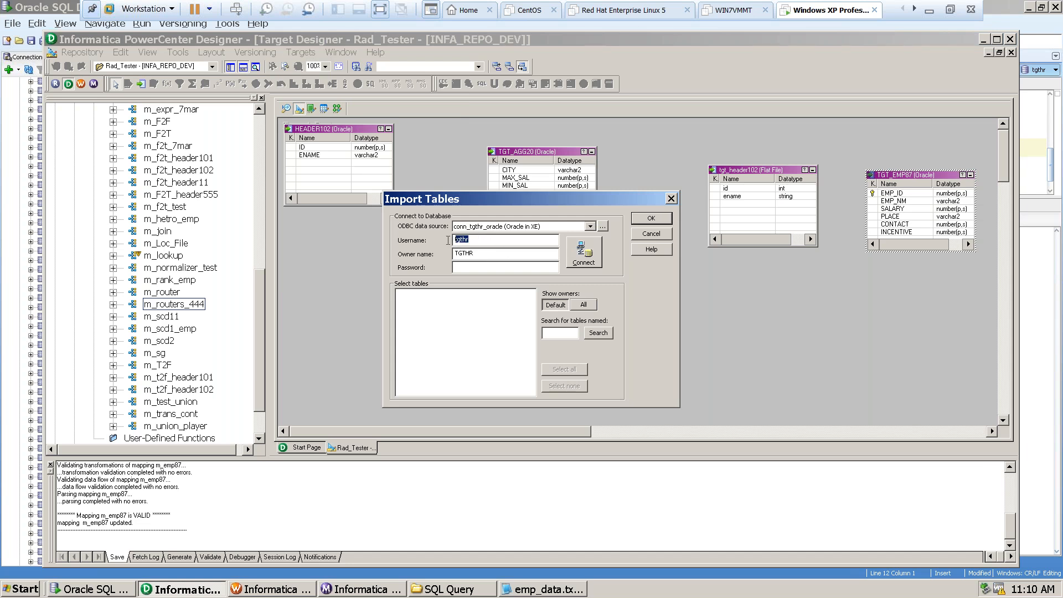
left_click(476, 265)
type("tgthr")
left_click(595, 254)
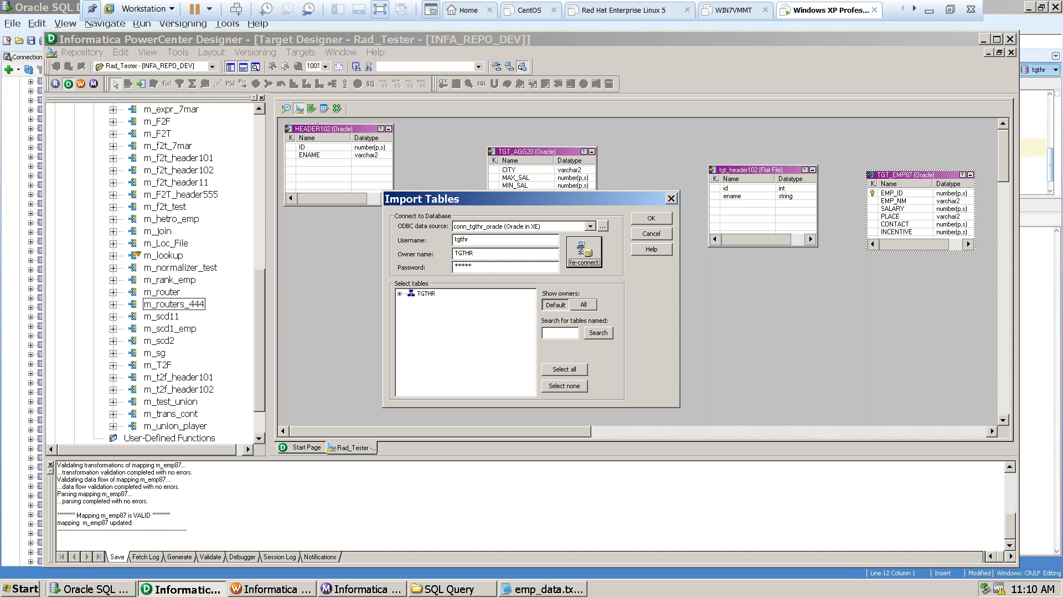
left_click(399, 293)
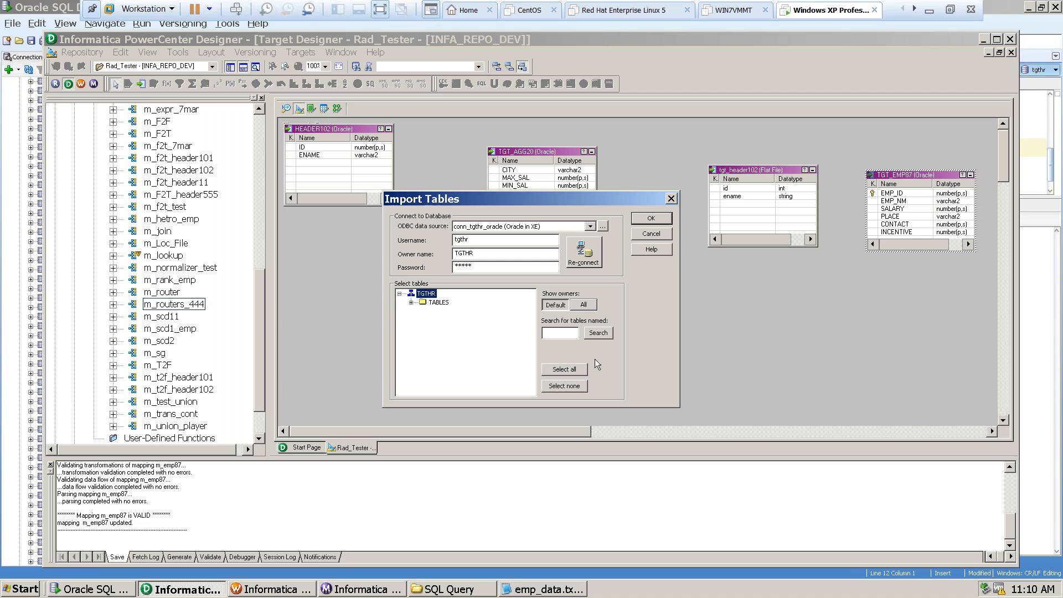
Search the target schema for the table TGT_MUM and expand the owner's tables to list it.
left_click(554, 335)
type("tg_mUM")
type("T")
left_click(605, 337)
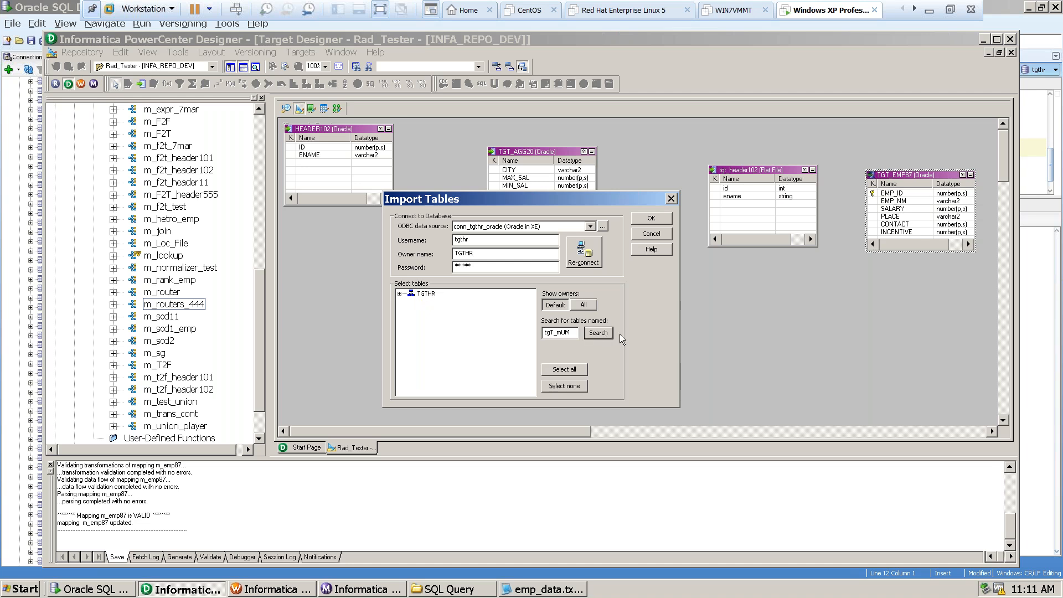
left_click(399, 293)
left_click(410, 302)
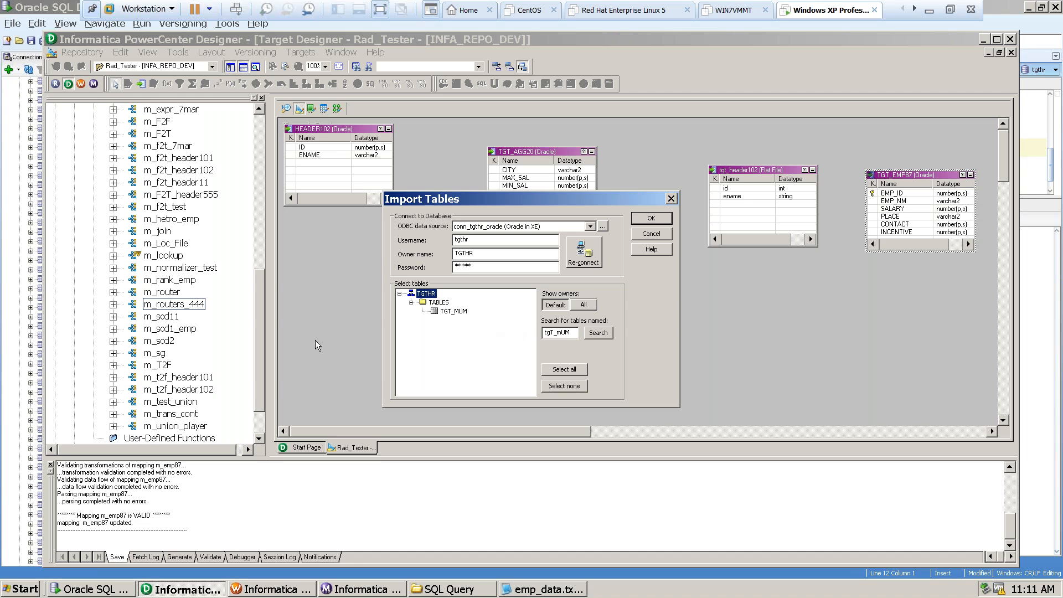
Clear the table name search filter and list all tables under the TGTHR owner.
double_click(561, 332)
key("Delete")
left_click(598, 332)
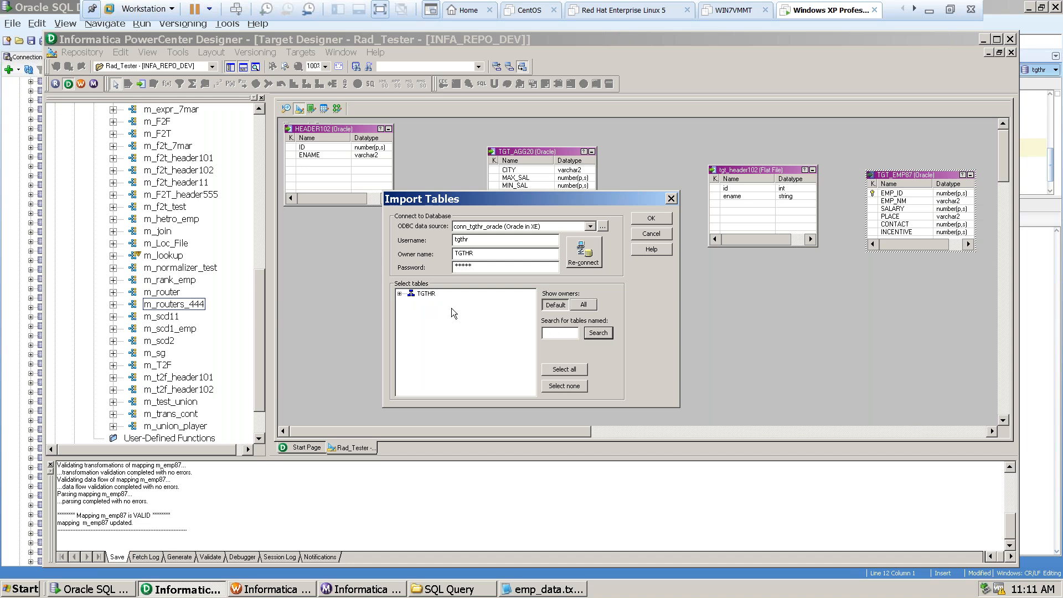
left_click(401, 294)
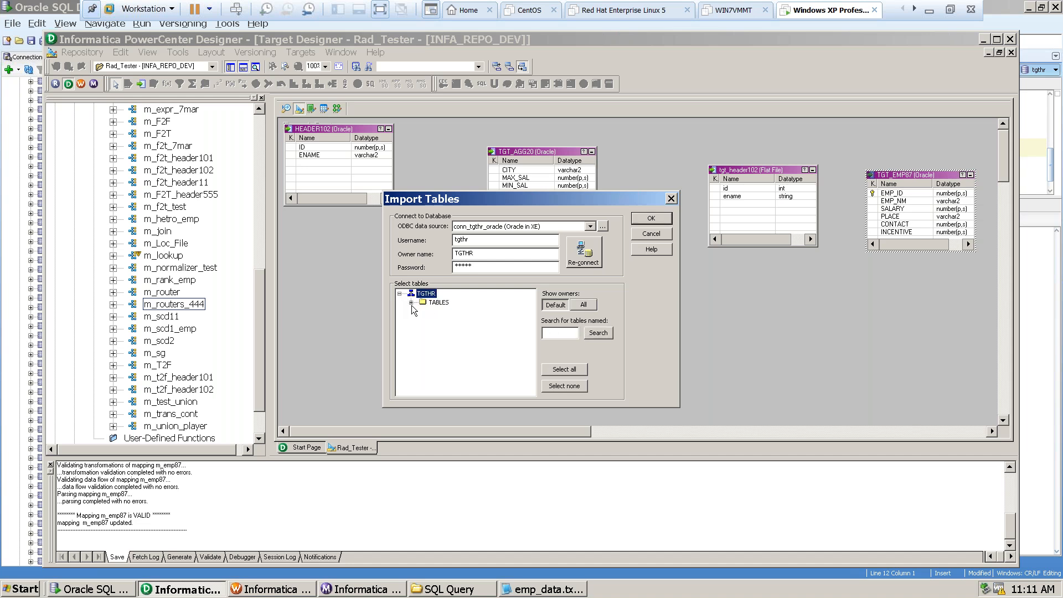
left_click(412, 303)
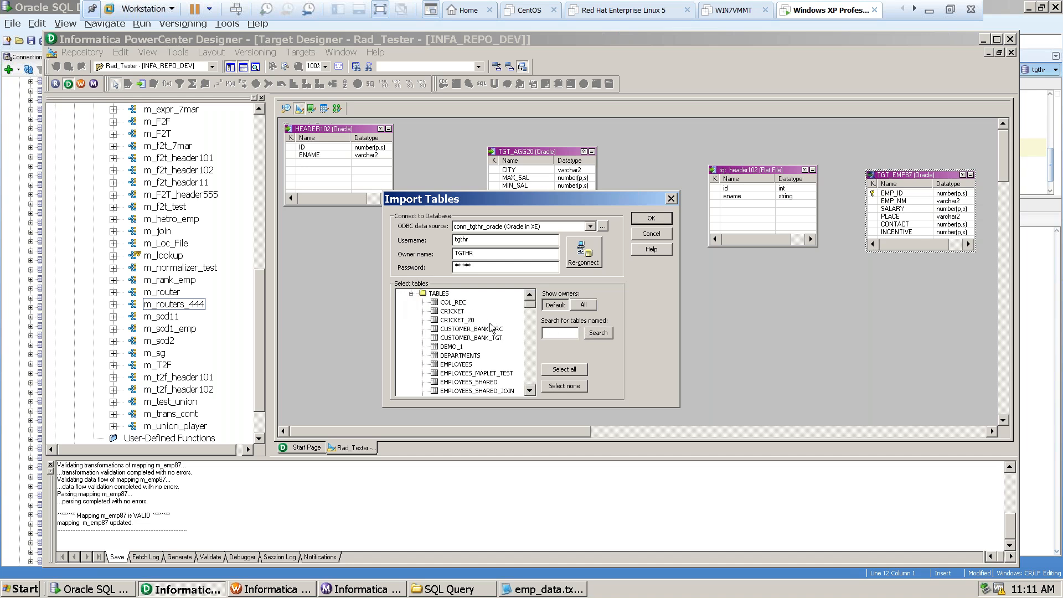
Select the tables TGT_DEF and TGT_DEL in the TGTHR table list for import.
left_click(531, 391)
left_click(530, 391)
left_click(530, 391)
left_click(531, 391)
left_click(531, 390)
left_click(530, 390)
left_click(530, 391)
left_click(530, 391)
left_click(530, 391)
left_click(531, 391)
left_click(530, 391)
left_click(530, 391)
left_click(531, 391)
left_click(530, 390)
left_click(530, 390)
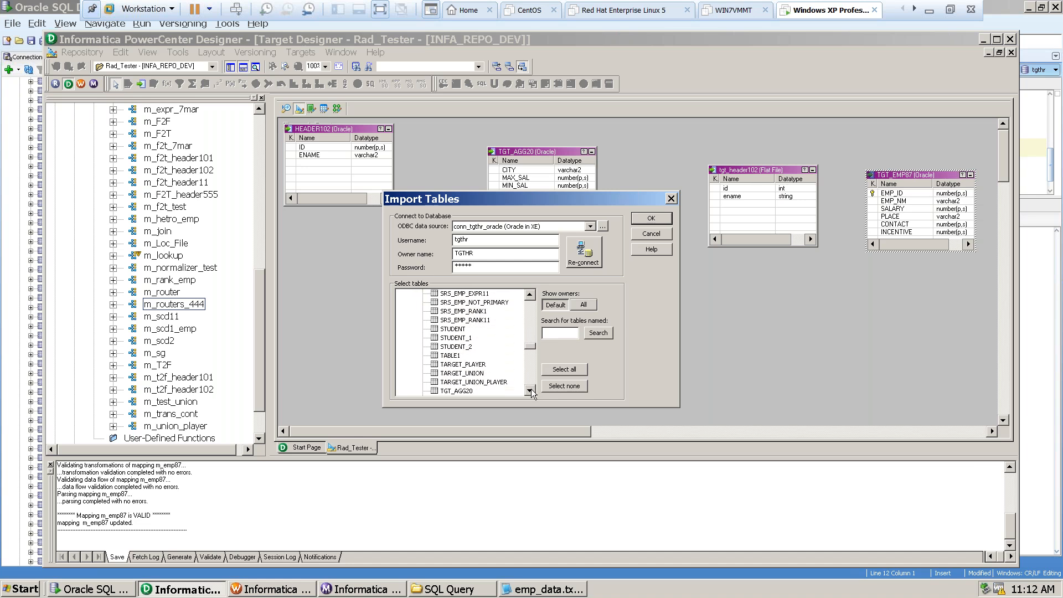
left_click(530, 390)
left_click(530, 391)
left_click(531, 391)
left_click(531, 391)
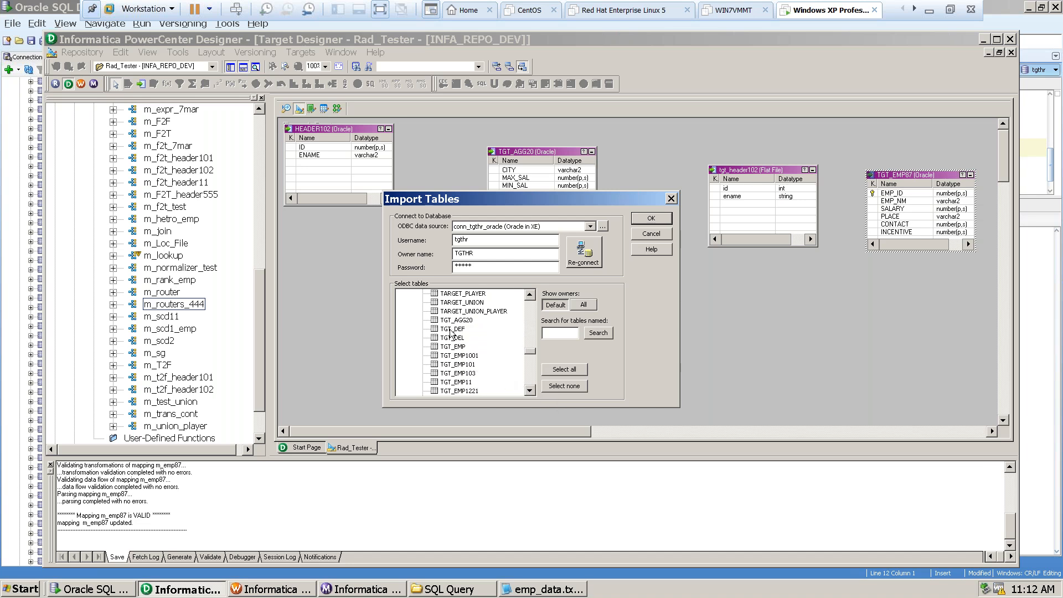
left_click(461, 347)
left_click(459, 330)
left_click(450, 338, "ctrl")
Add the tables TGT_HYD and TGT_MUM to the import selection.
left_click(530, 390)
left_click(530, 390)
left_click(531, 390)
left_click(530, 390)
left_click(531, 390)
left_click(530, 390)
left_click(531, 391)
left_click(531, 390)
left_click(531, 390)
left_click(530, 390)
left_click(530, 390)
left_click(530, 390)
left_click(531, 391)
left_click(530, 391)
left_click(530, 390)
left_click(530, 390)
left_click(530, 390)
left_click(530, 391)
left_click(531, 390)
left_click(530, 390)
left_click(530, 390)
left_click(530, 390)
left_click(531, 390)
left_click(530, 390)
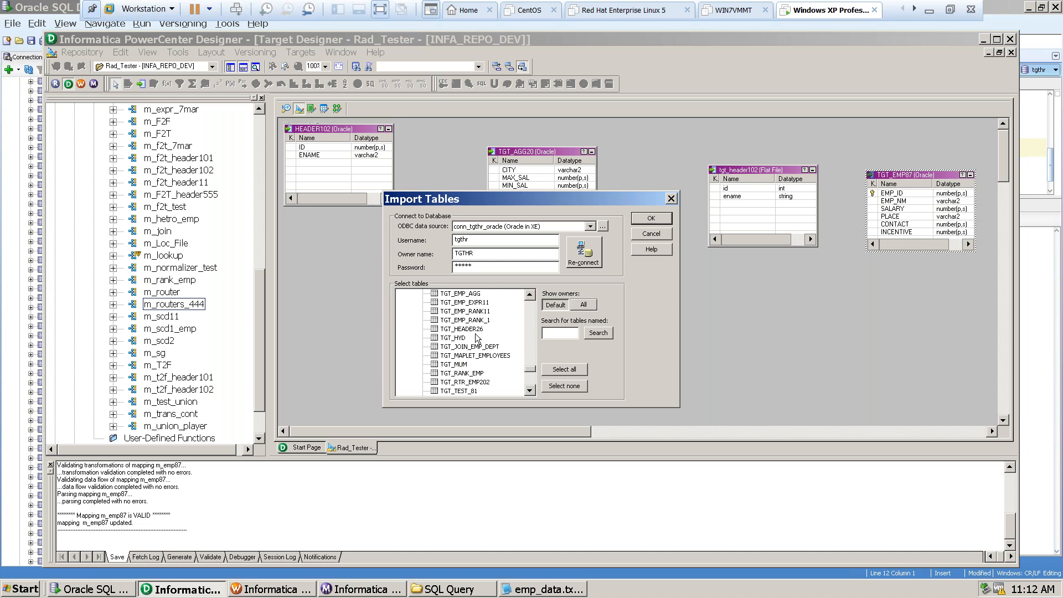
left_click(458, 339)
left_click(460, 365, "ctrl")
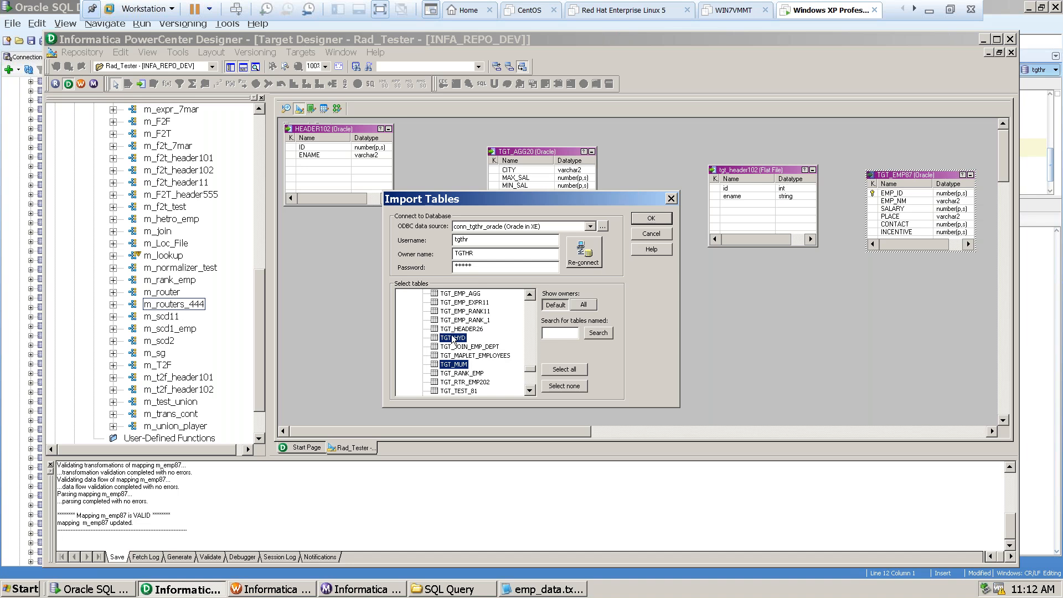
Import the four selected tables as target definitions and save them to the repository.
left_click(530, 294)
left_click(530, 294)
left_click(530, 297)
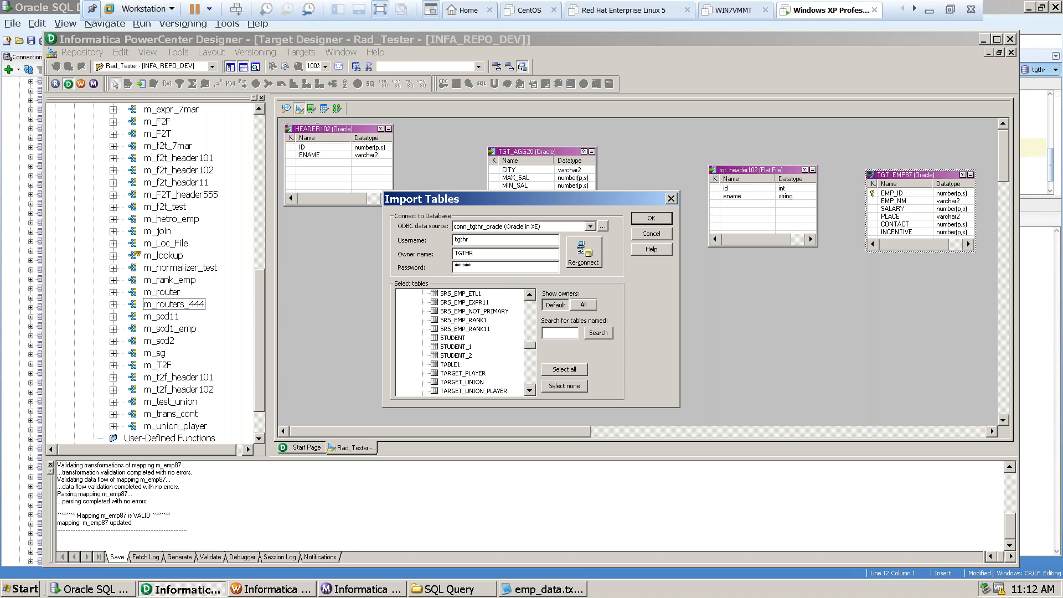
left_click(652, 218)
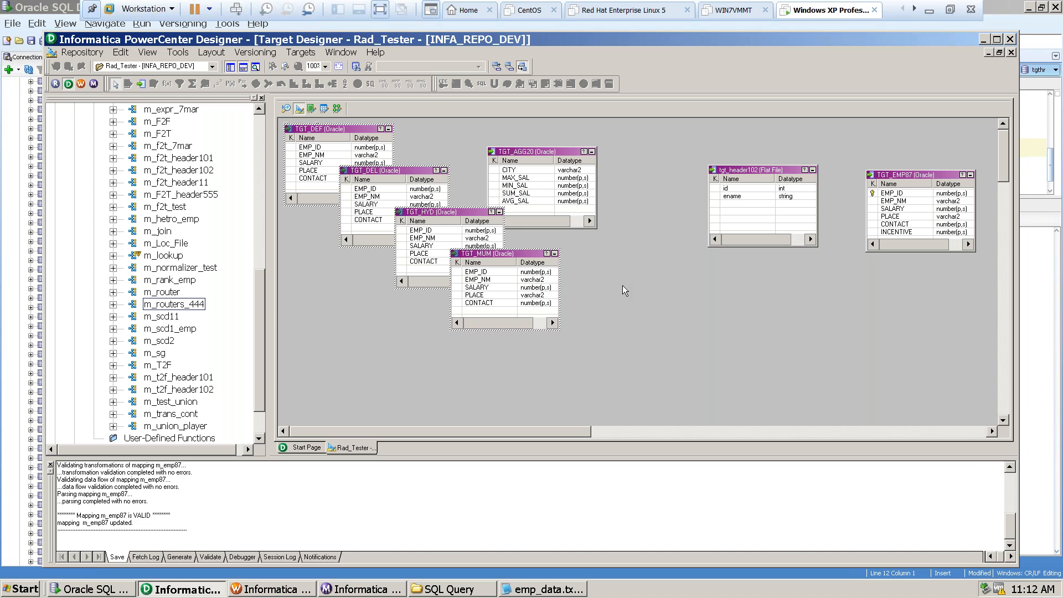
key("ctrl+s")
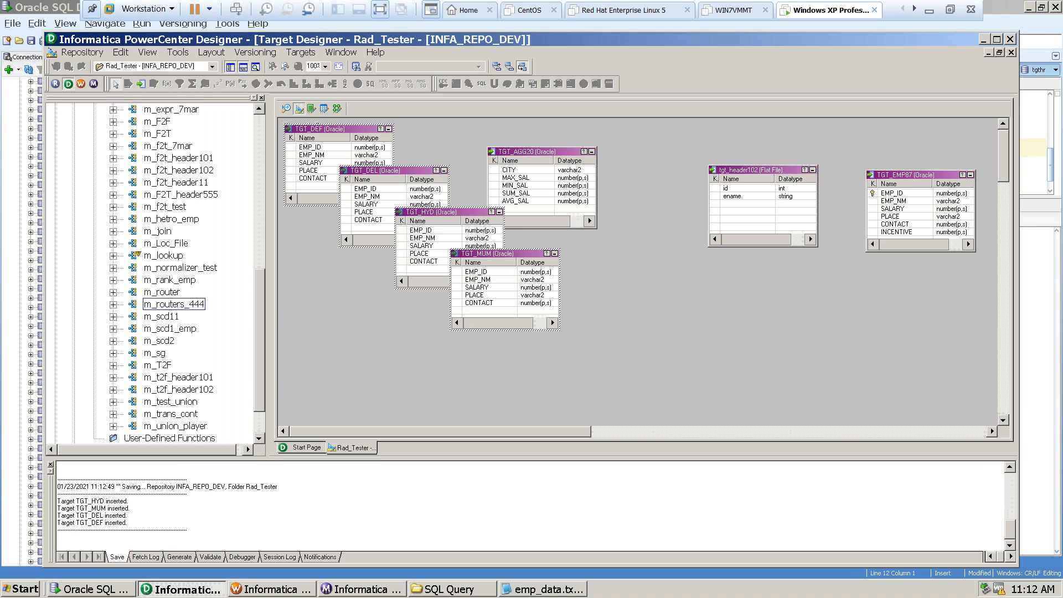
Collapse the Mappings folder, expand Targets and look through it for TGT_MUM, TGT_HYD, TGT_DEL and TGT_DEF.
left_click_drag(257, 300, 261, 161)
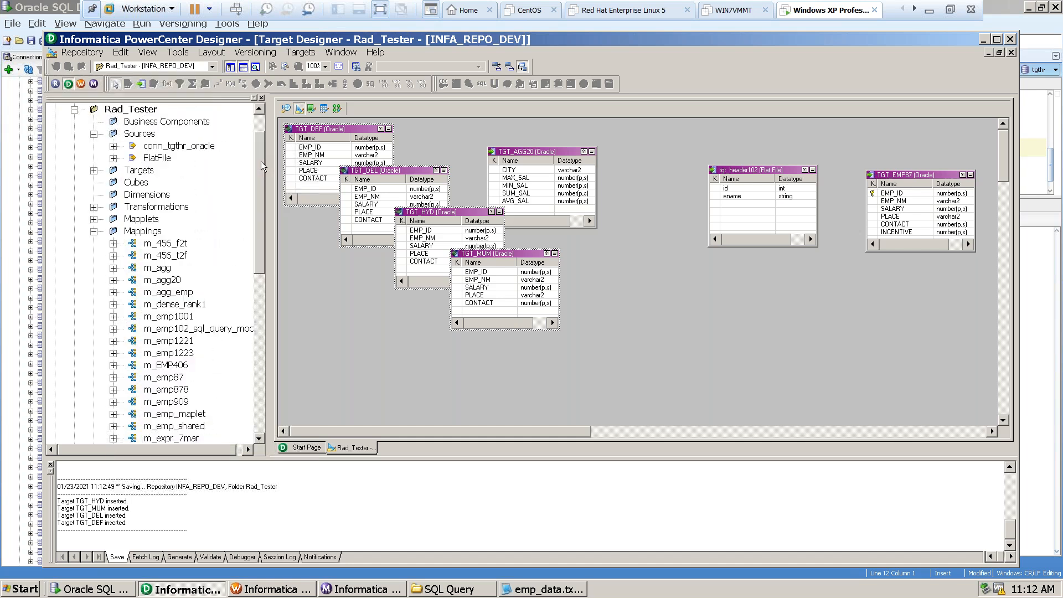
left_click(94, 231)
left_click(94, 209)
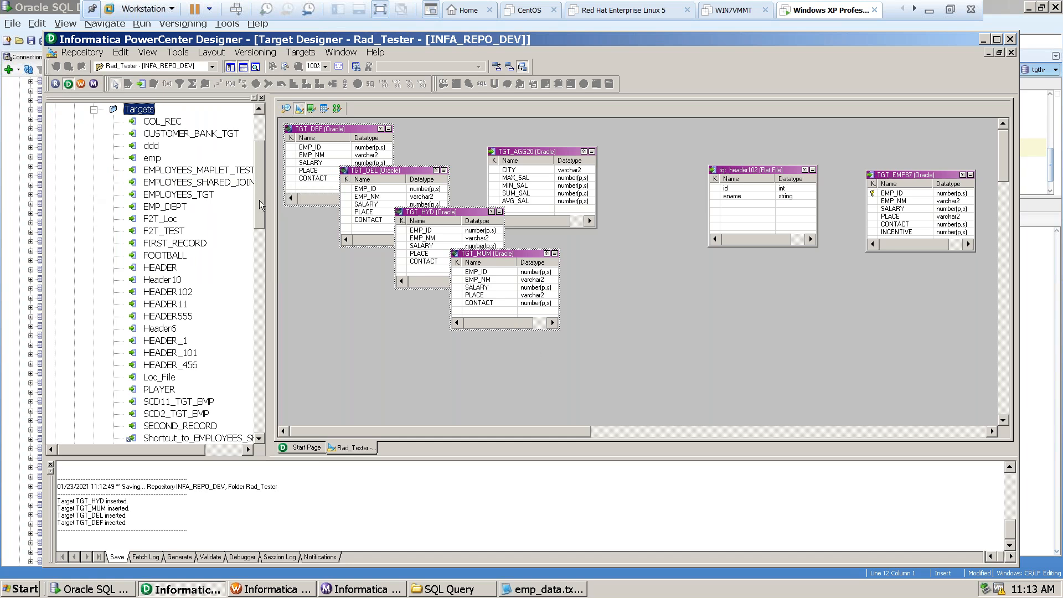
left_click_drag(260, 205, 258, 290)
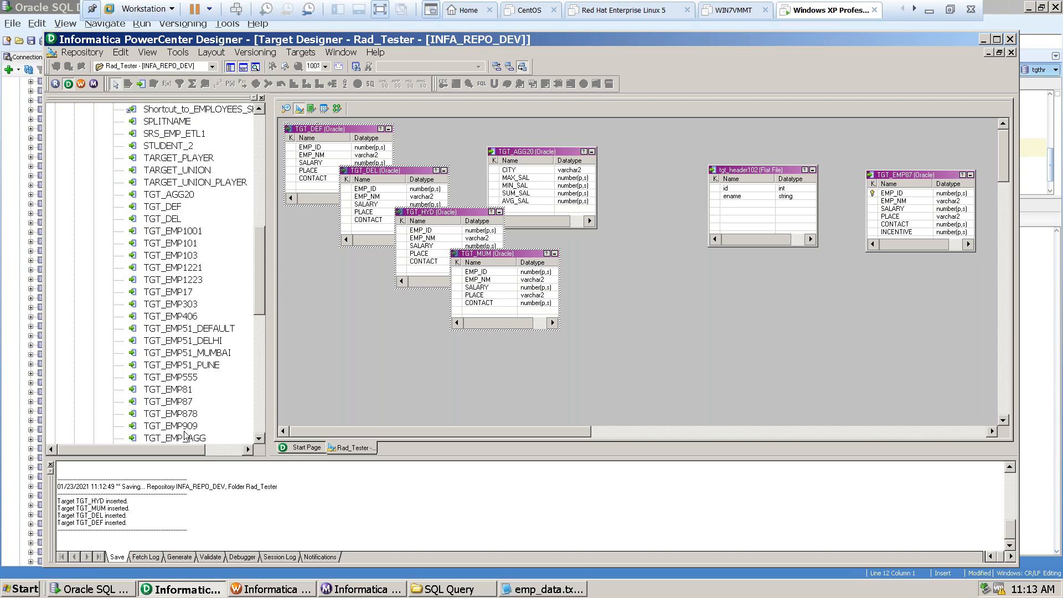
left_click(258, 439)
left_click(259, 438)
left_click(259, 438)
left_click(258, 438)
left_click(259, 439)
left_click(259, 438)
left_click(259, 438)
left_click(258, 438)
left_click(259, 438)
left_click(258, 439)
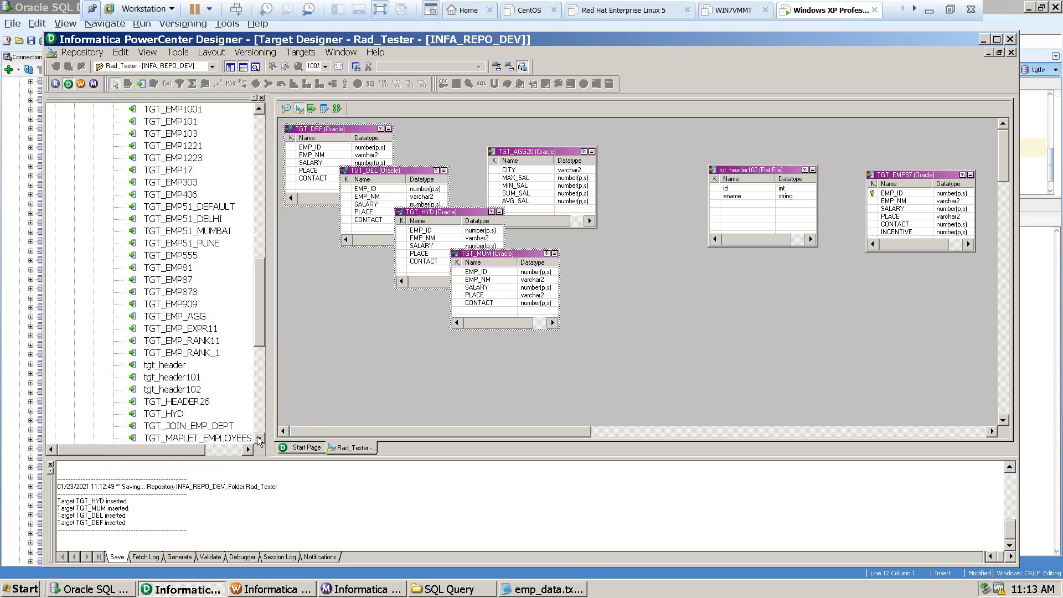
left_click(259, 439)
left_click(258, 438)
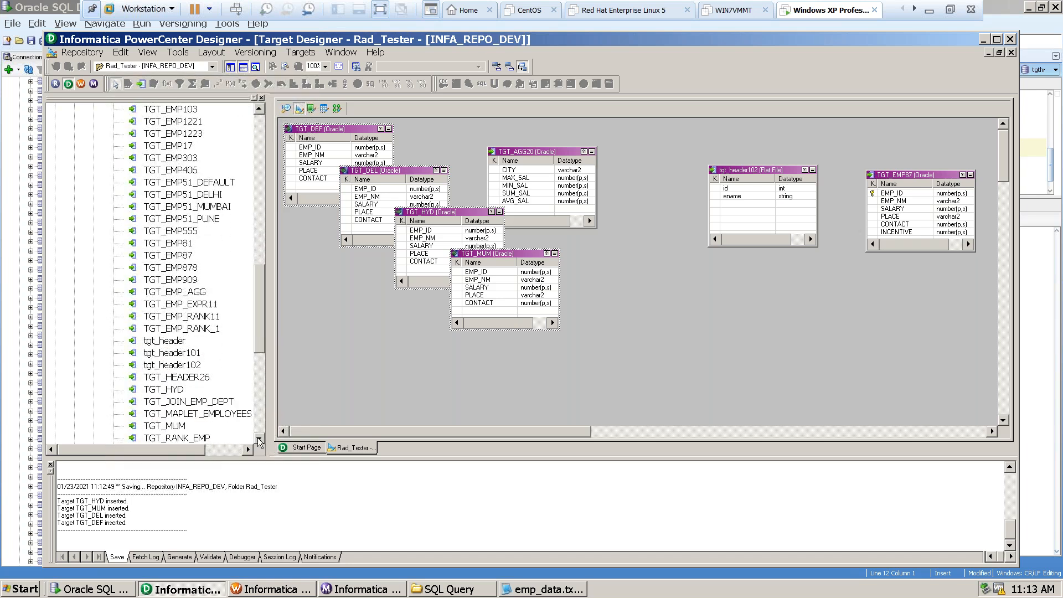
left_click(258, 438)
left_click(177, 414)
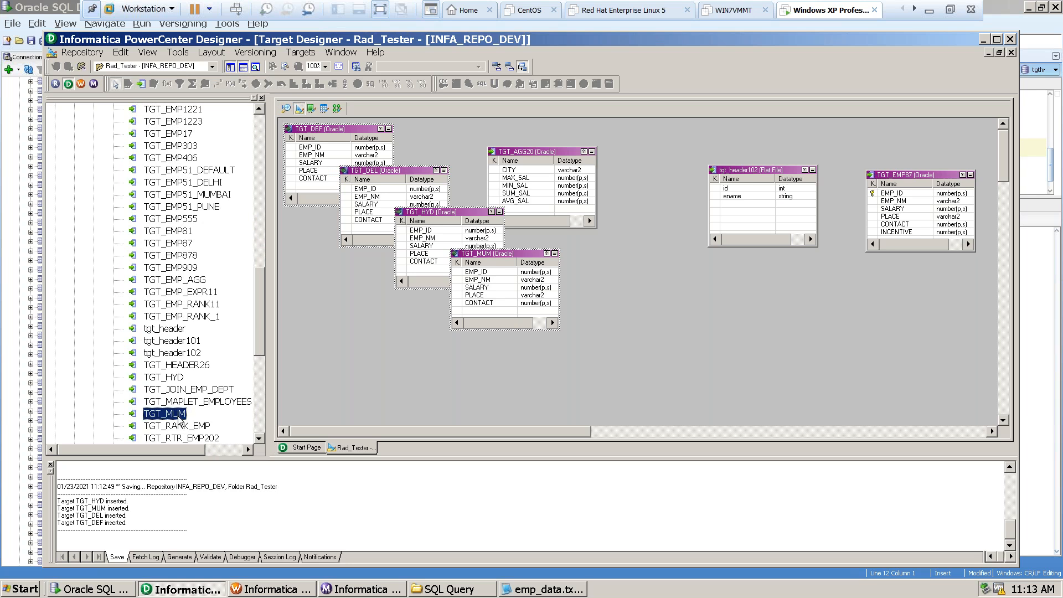
left_click(168, 378)
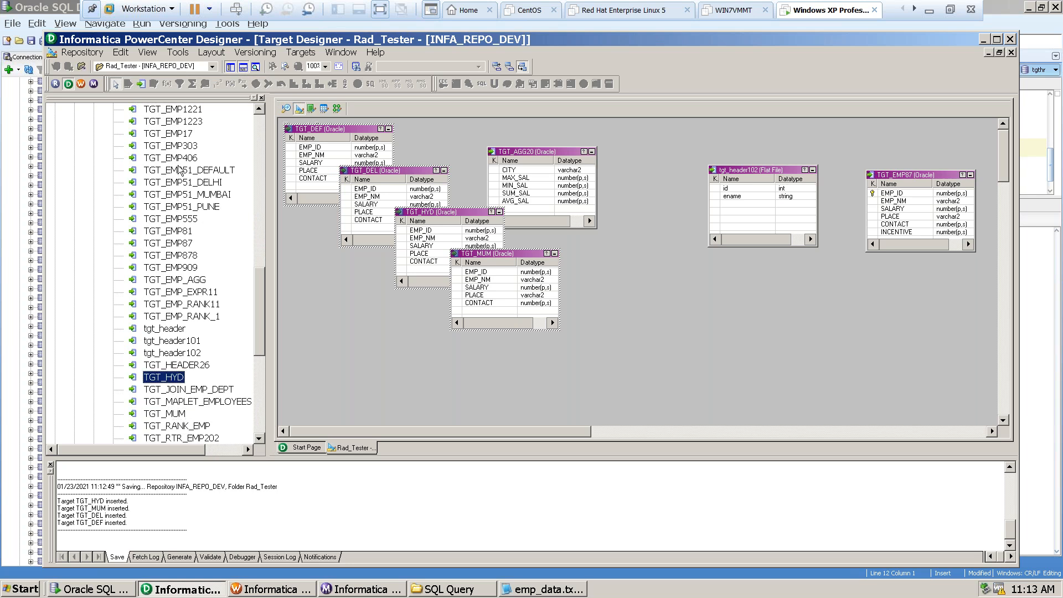
left_click(259, 108)
left_click(259, 108)
left_click(258, 108)
left_click(258, 108)
left_click(258, 108)
left_click(259, 108)
left_click(258, 109)
left_click(257, 109)
left_click(258, 108)
left_click(259, 108)
left_click(259, 109)
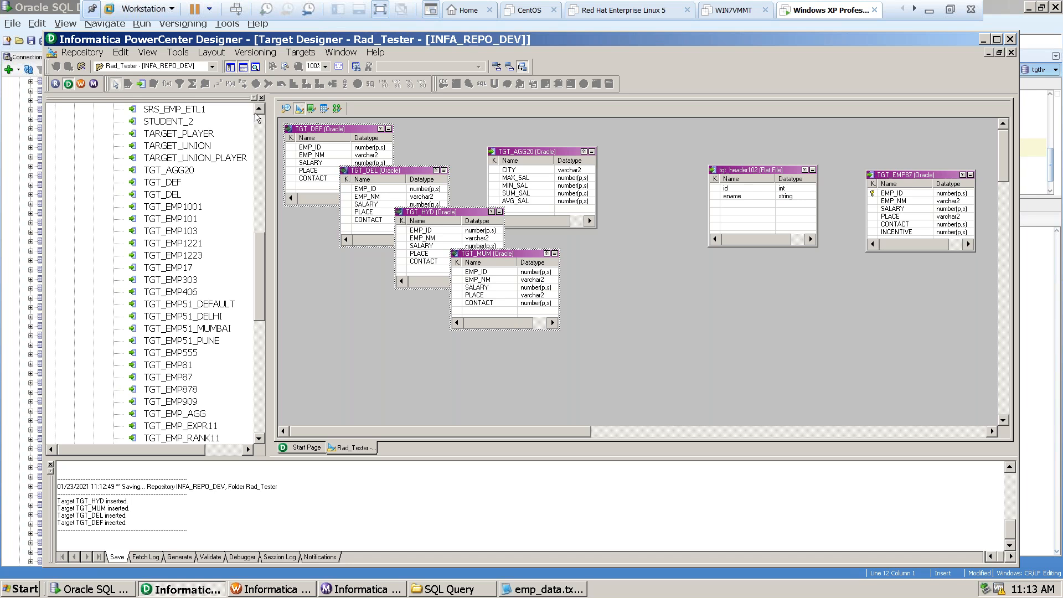
left_click(259, 109)
left_click(259, 109)
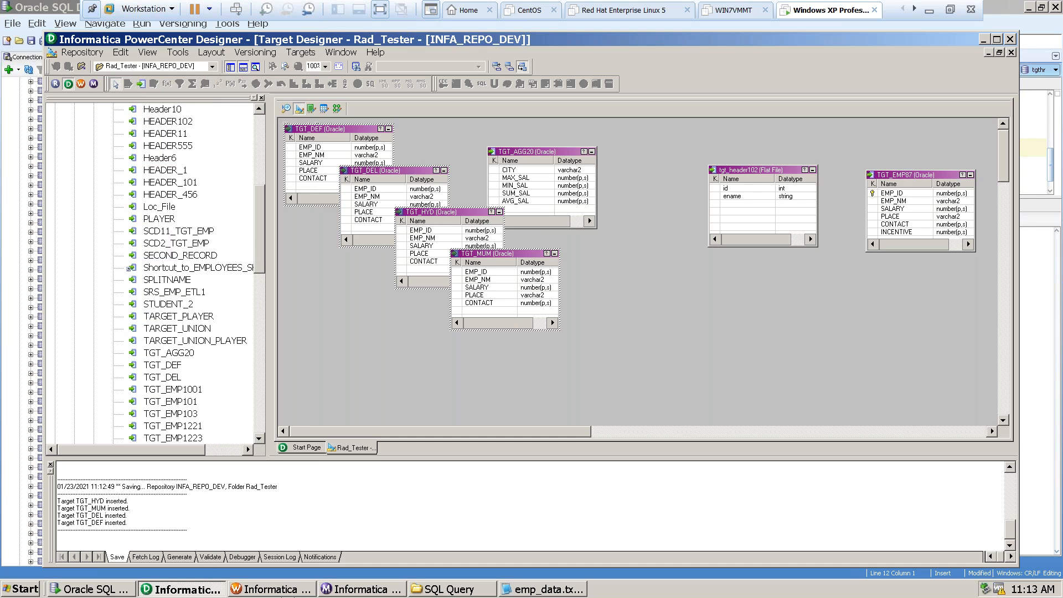
Switch to the Mapping Designer and create a new mapping named m_Router_Emp87.
left_click(337, 109)
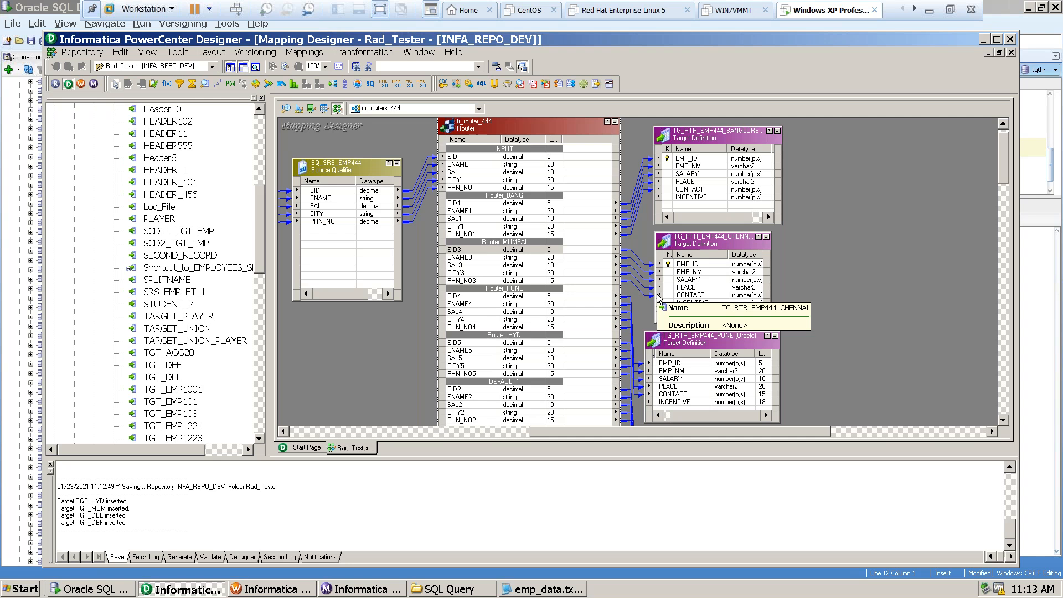
left_click(305, 52)
left_click(317, 66)
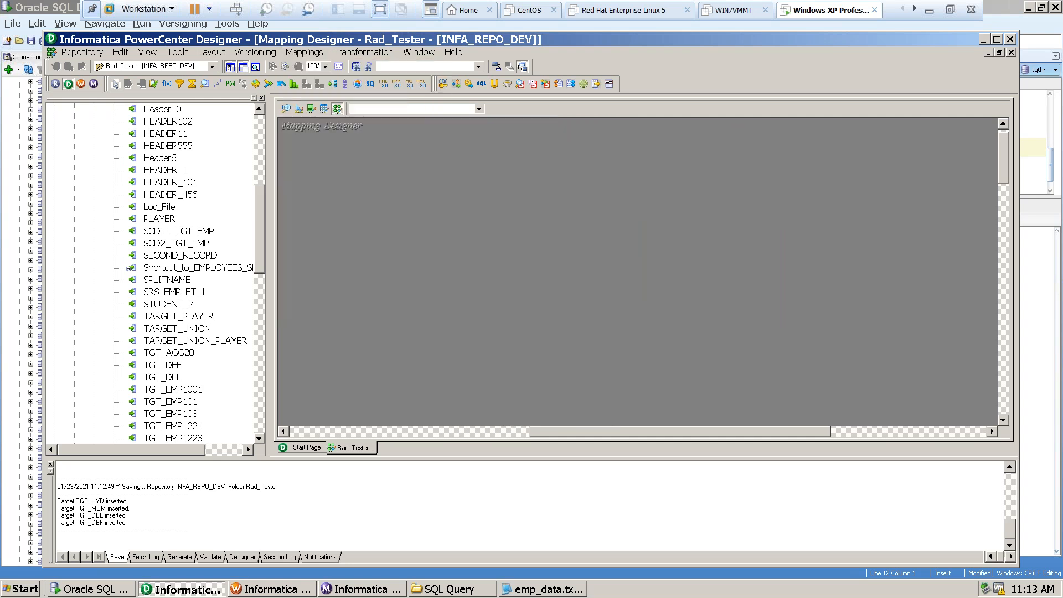
key("BackSpace")
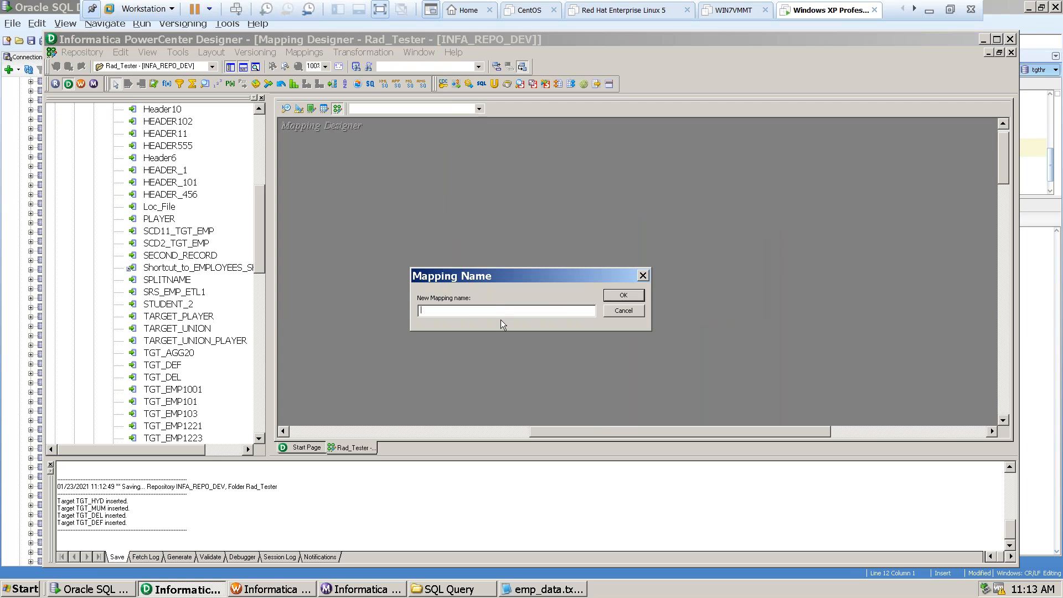
type("M")
key("BackSpace")
type("m")
type("Emp87")
left_click(631, 294)
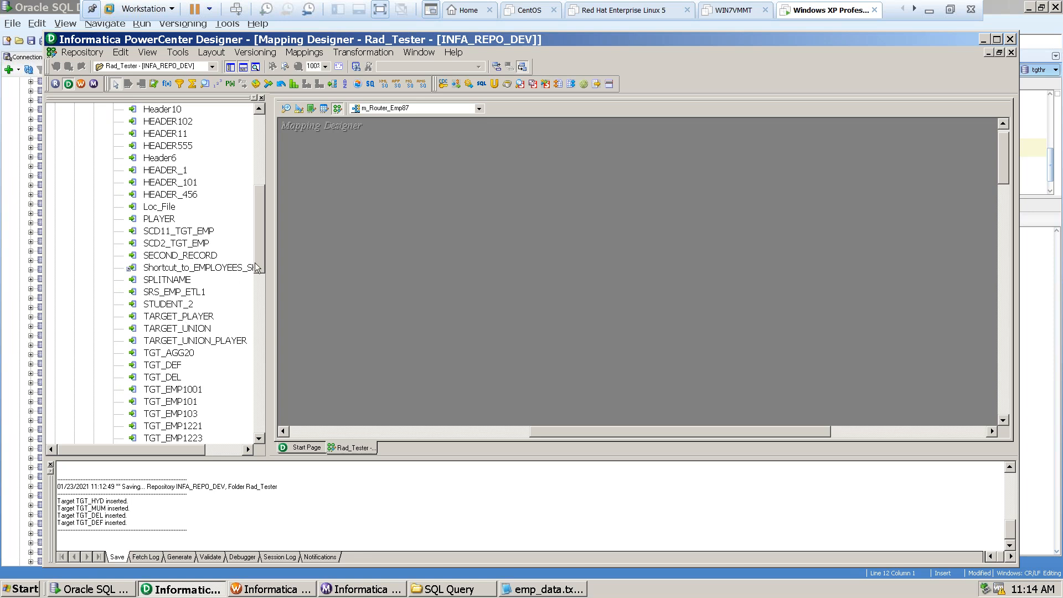
Expand the conn_tgthr_oracle sources and add the SRC_EMP87 source definition to the mapping.
left_click_drag(260, 240, 265, 205)
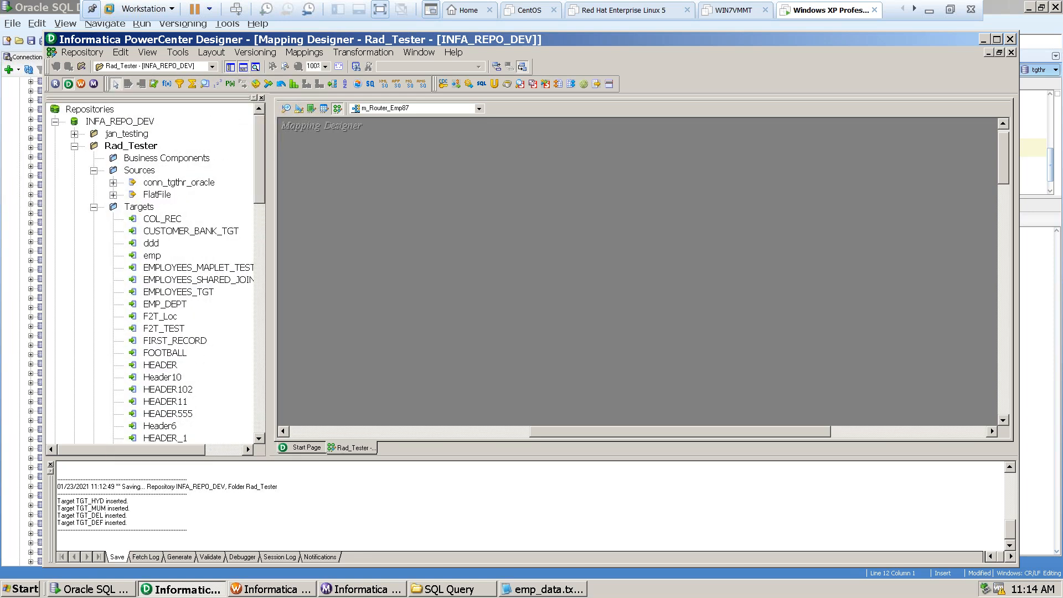
left_click(94, 171)
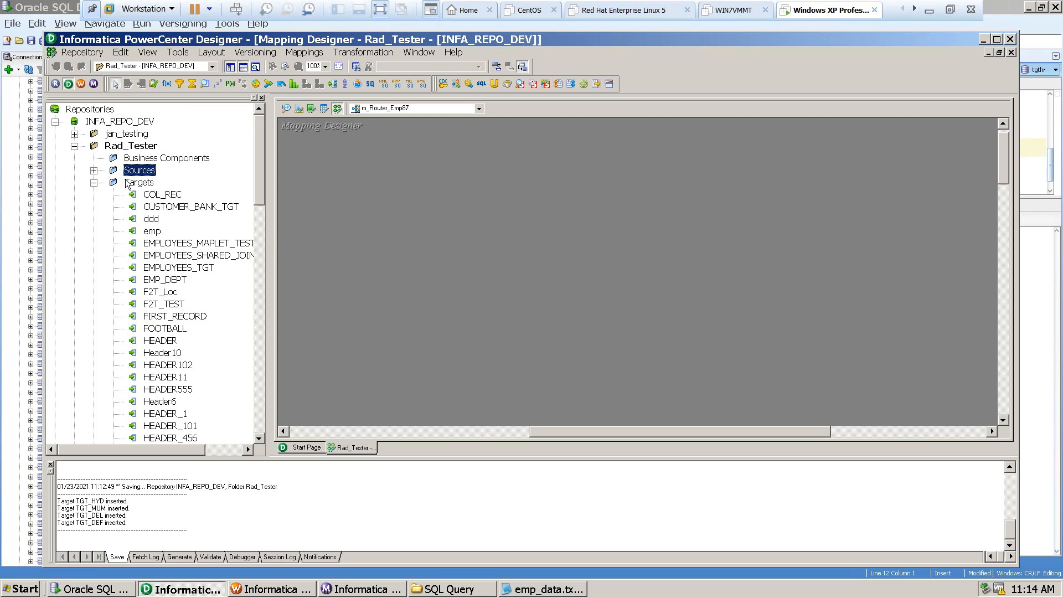
left_click(95, 170)
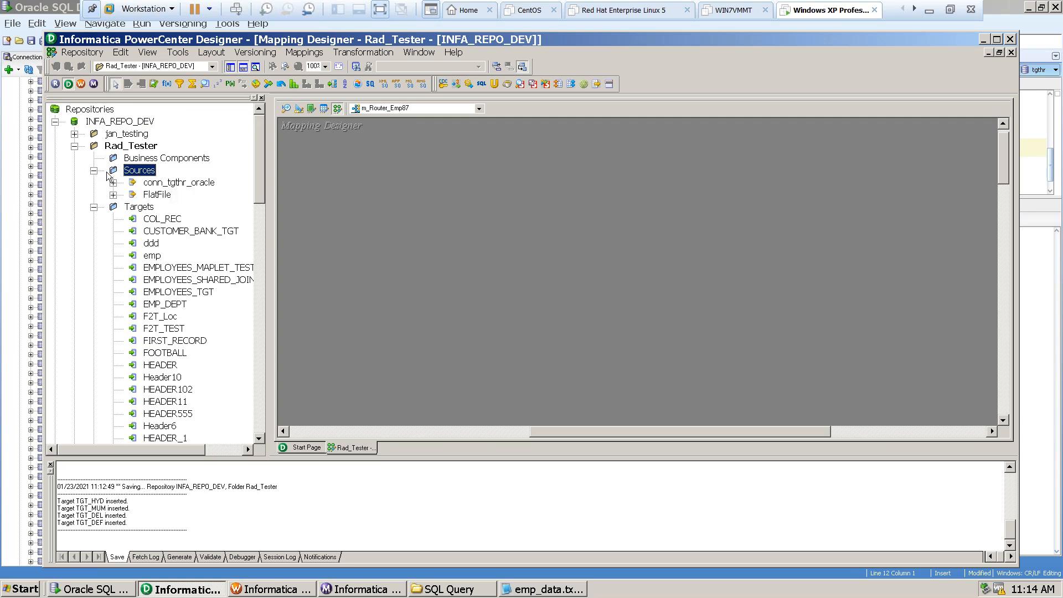
left_click(166, 183)
double_click(198, 186)
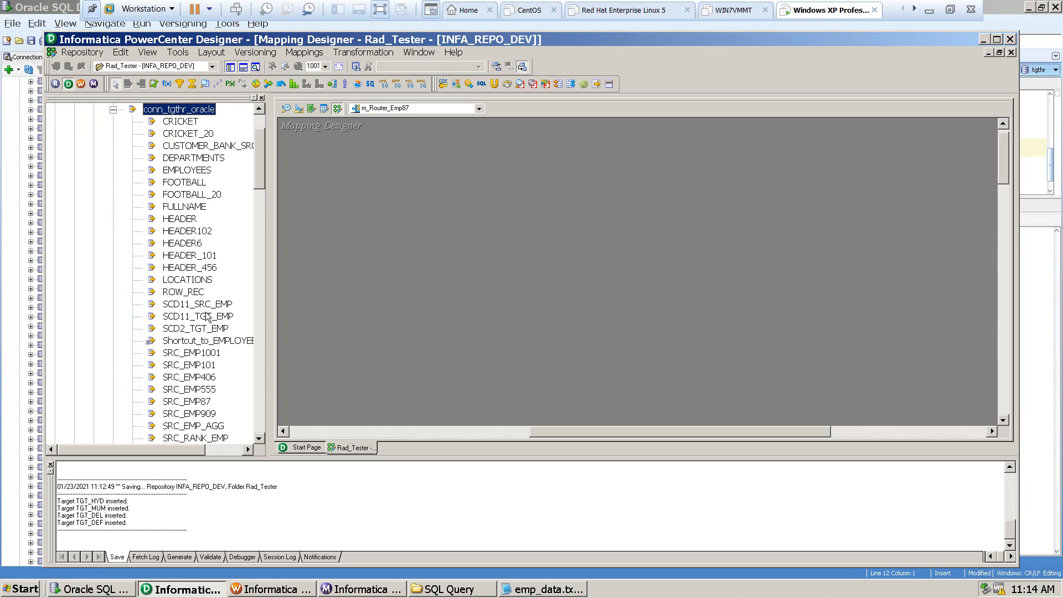
left_click_drag(196, 402, 372, 363)
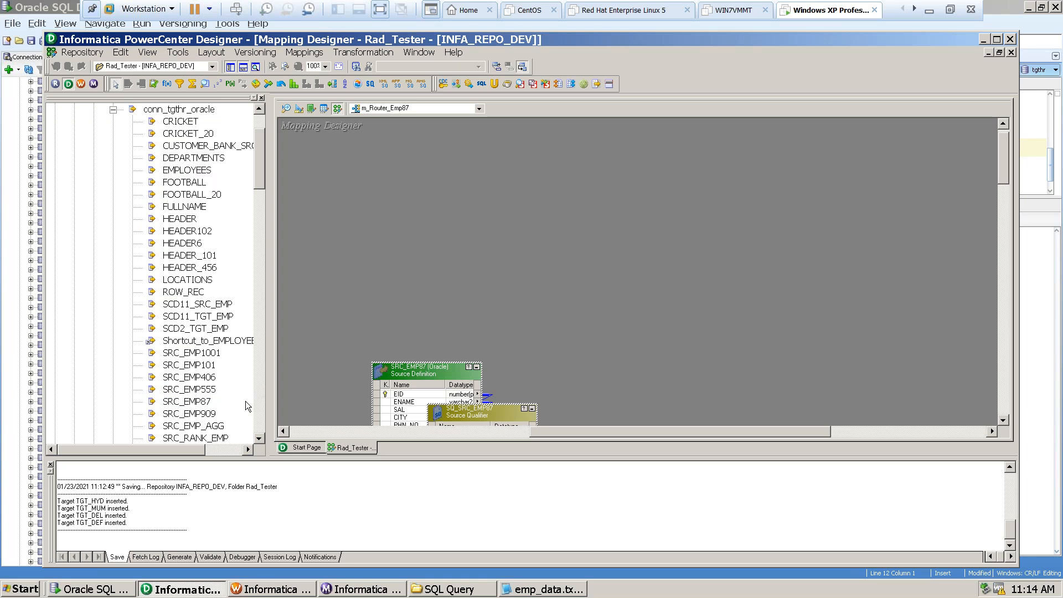
Arrange the SRC_EMP87 source near the canvas's upper-left corner, with its source qualifier beside it on the right.
left_click(455, 395)
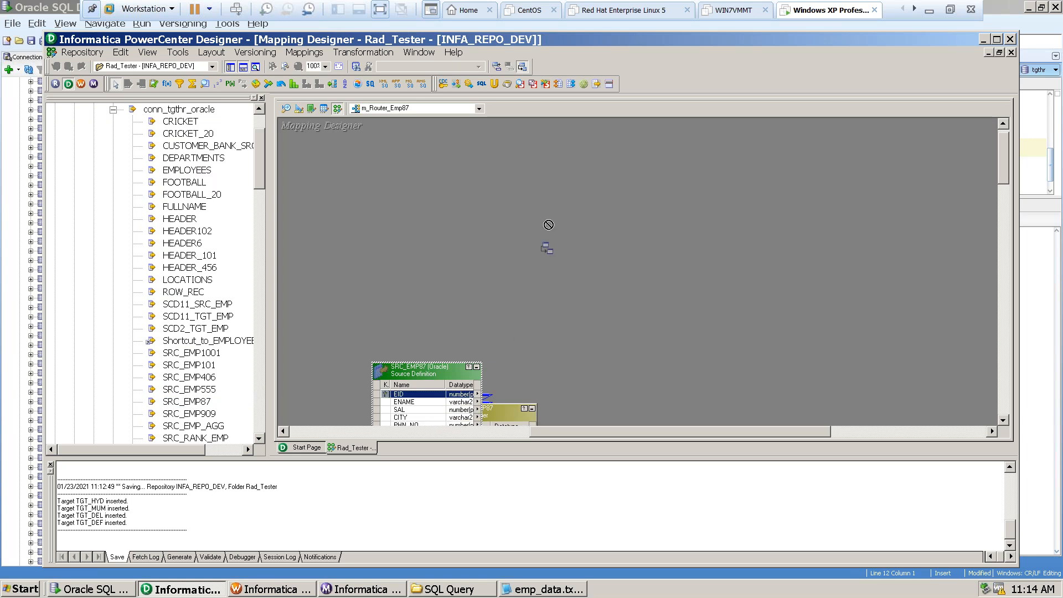
left_click_drag(387, 381, 432, 264)
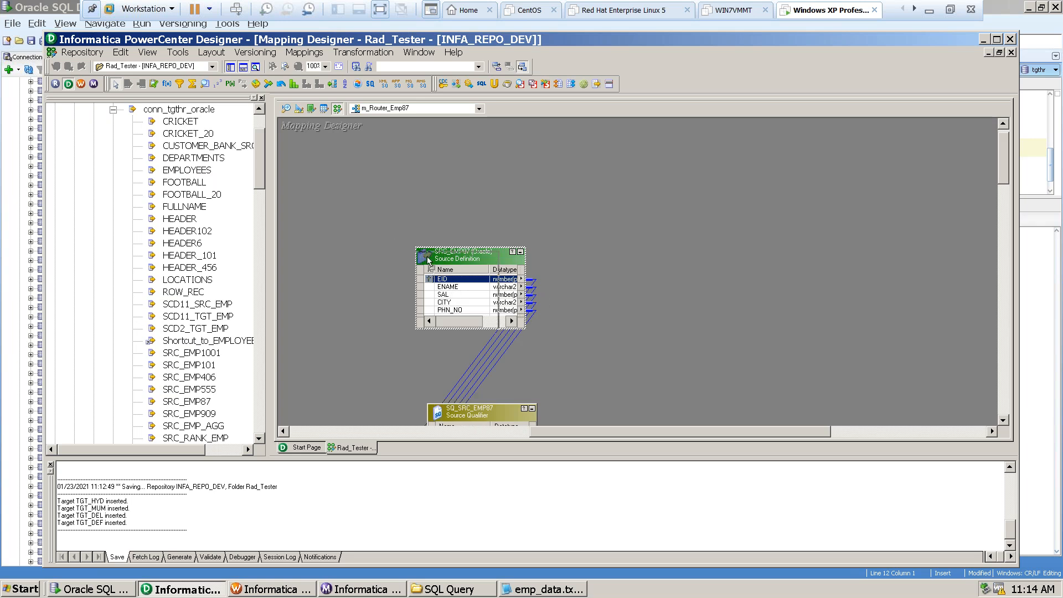
left_click_drag(461, 259, 337, 199)
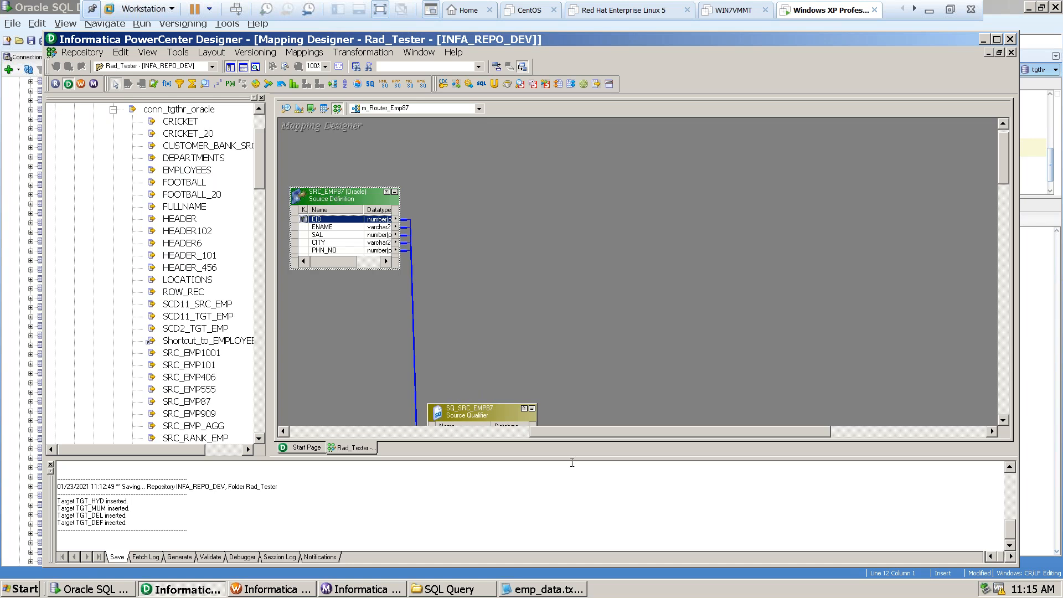
left_click(483, 417)
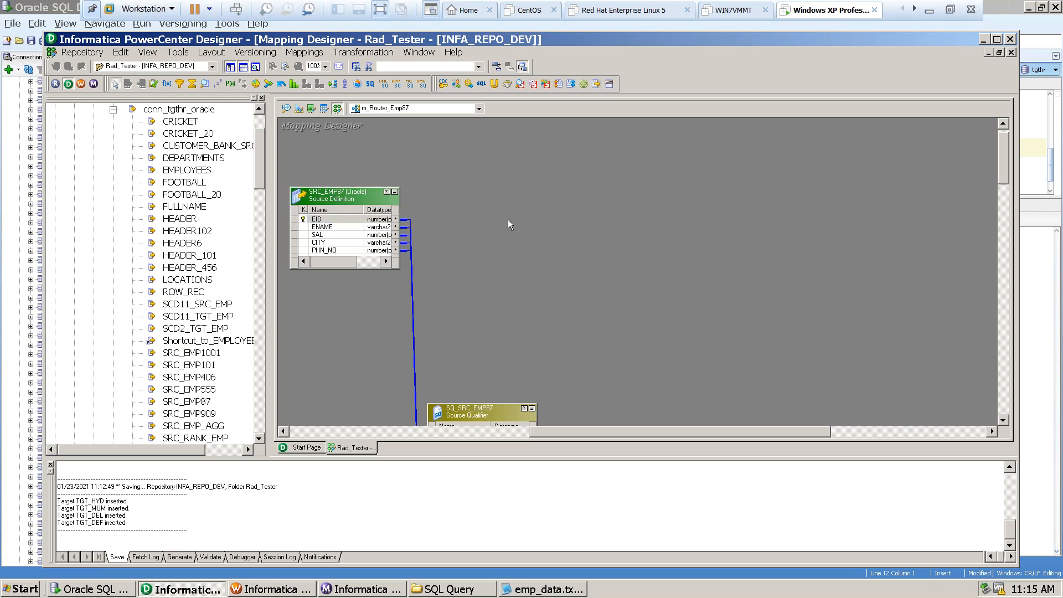
left_click(496, 410)
left_click_drag(474, 413, 502, 174)
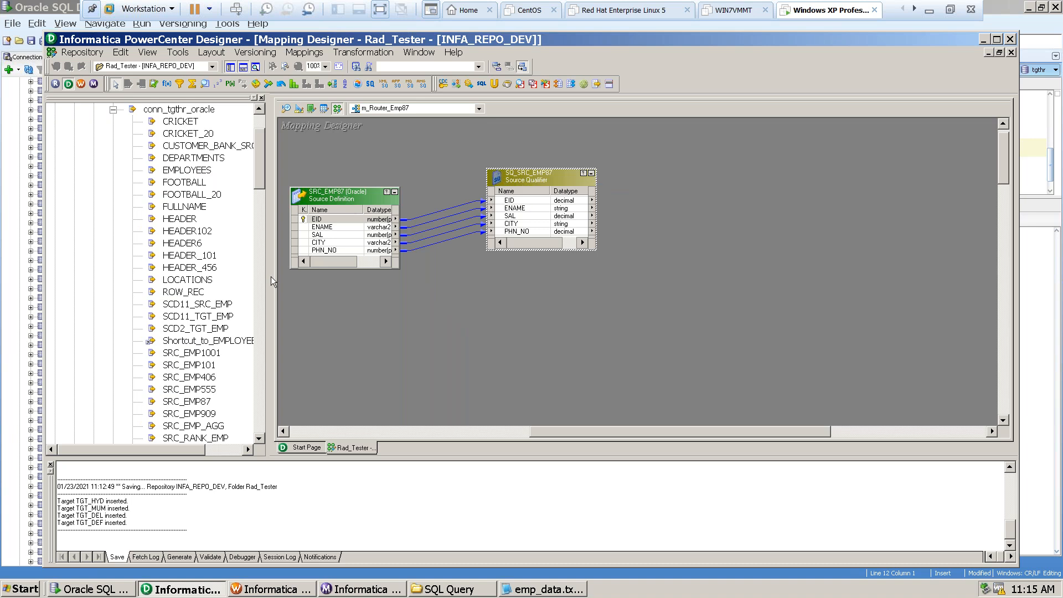
Add the TGT_DEF and TGT_DEL target definitions to the mapping, side by side below the source and source qualifier.
left_click(259, 438)
left_click(259, 438)
left_click(259, 438)
left_click(260, 437)
left_click_drag(259, 437, 259, 438)
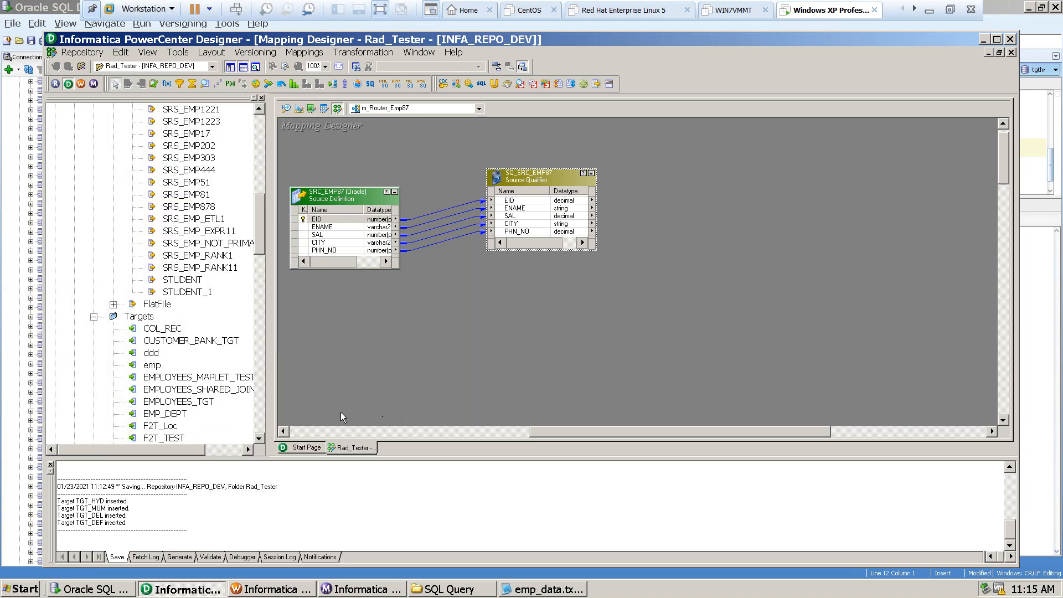
left_click(260, 438)
left_click(260, 438)
left_click_drag(260, 438, 260, 438)
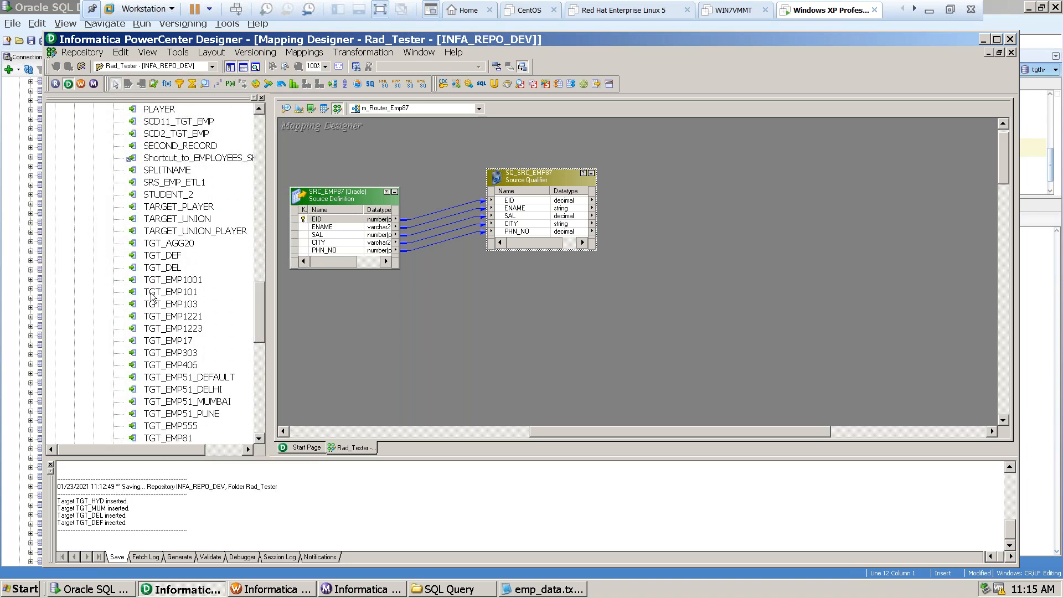
left_click_drag(166, 255, 556, 320)
left_click_drag(166, 267, 395, 275)
left_click_drag(508, 304, 510, 312)
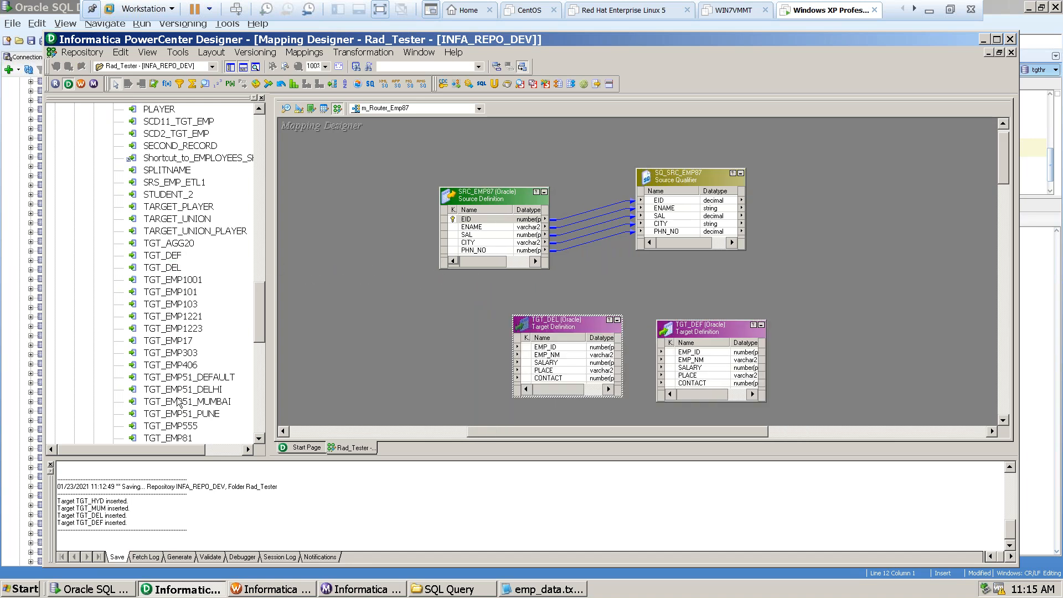
Add the TGT_HYD and TGT_MUM target definitions to the mapping, near TGT_DEL.
scroll(259, 438, "down", 2)
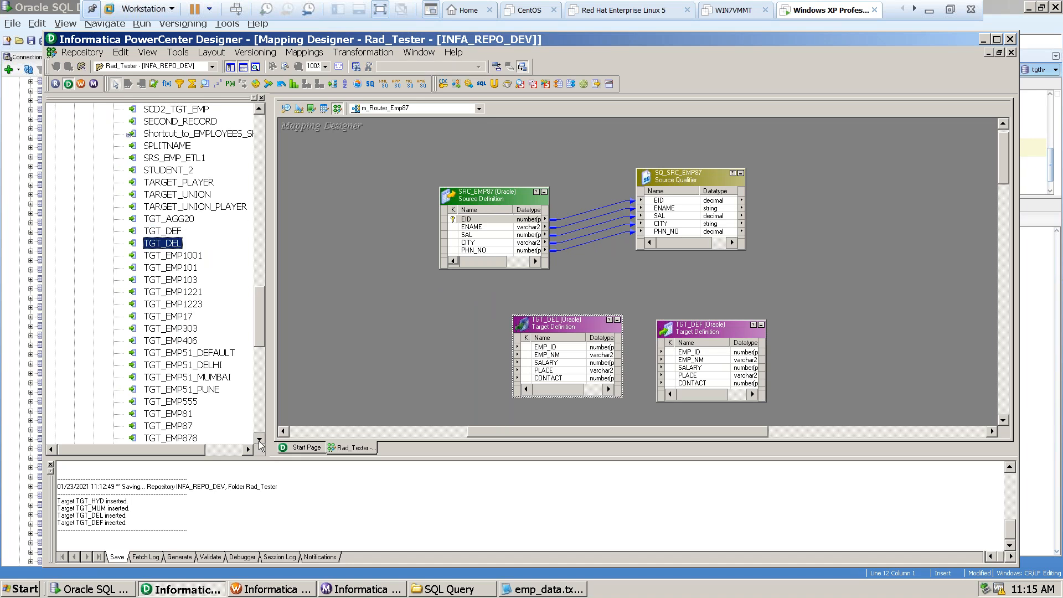
scroll(259, 442, "down", 1)
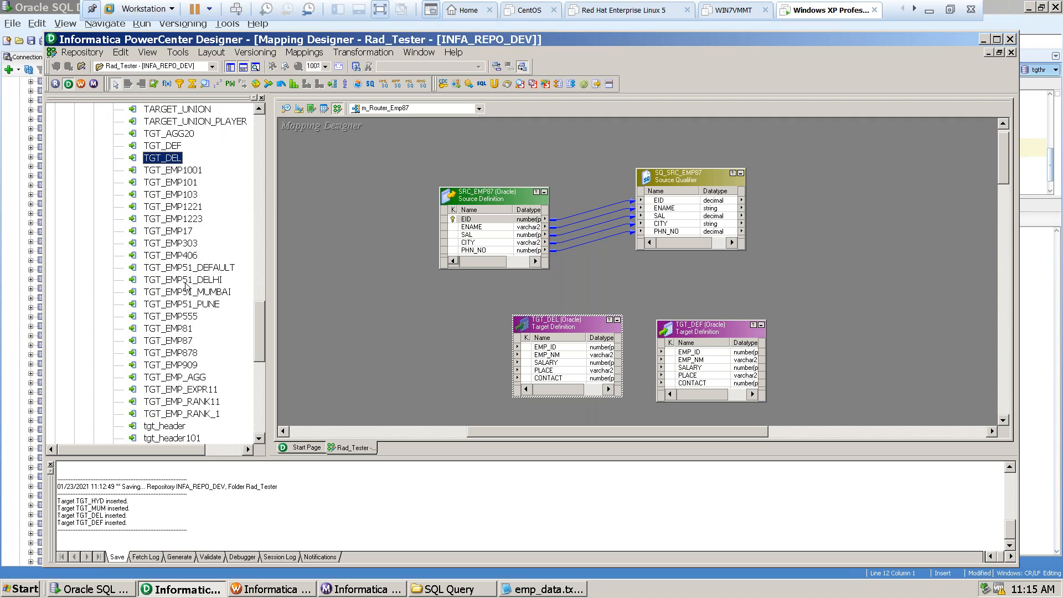
double_click(259, 438)
left_click(262, 435)
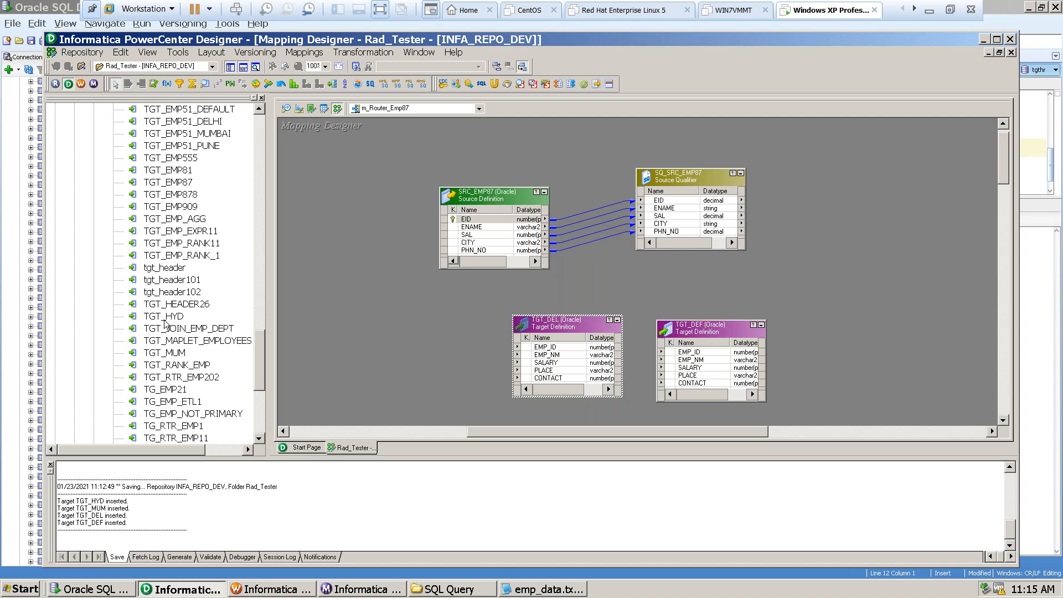
left_click(164, 320)
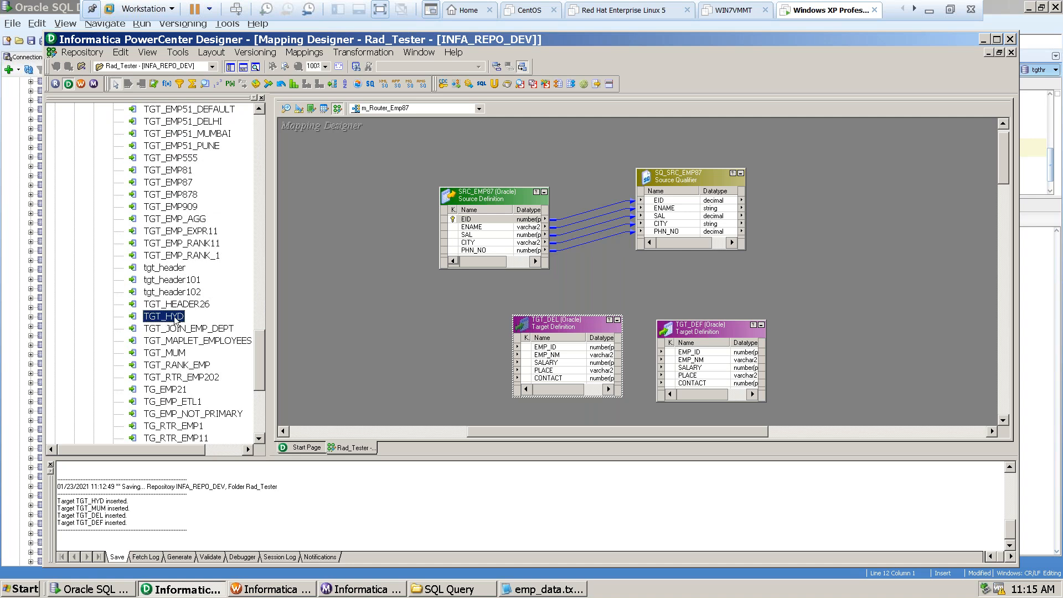
left_click_drag(175, 321, 412, 333)
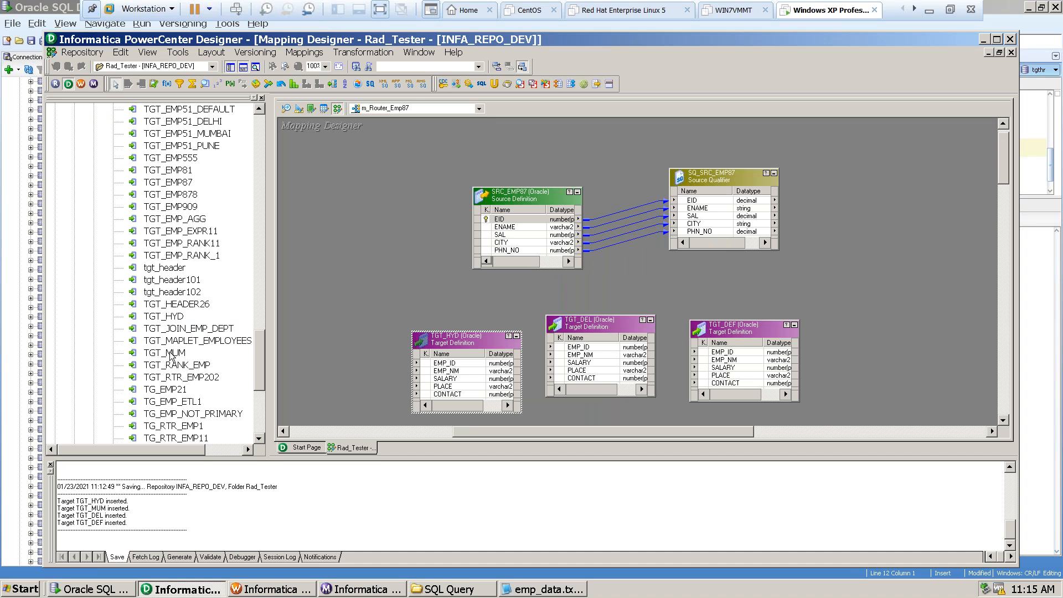
left_click_drag(171, 357, 366, 295)
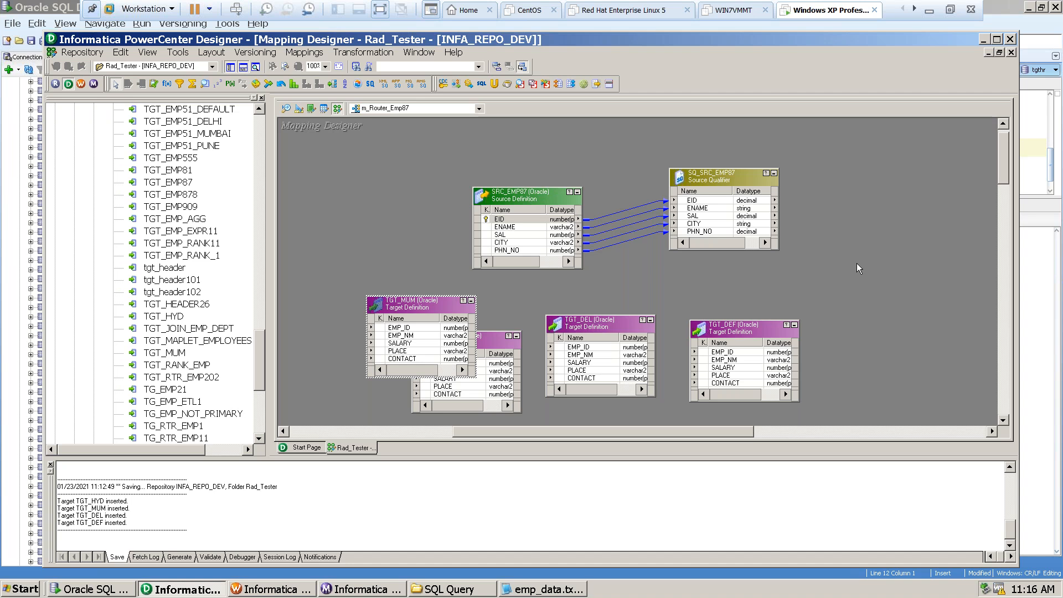
Stack TGT_MUM, TGT_HYD, TGT_DEL and TGT_DEF in a column right of the source qualifier, and make the source qualifier box taller.
left_click_drag(546, 428, 602, 427)
left_click_drag(294, 306, 862, 132)
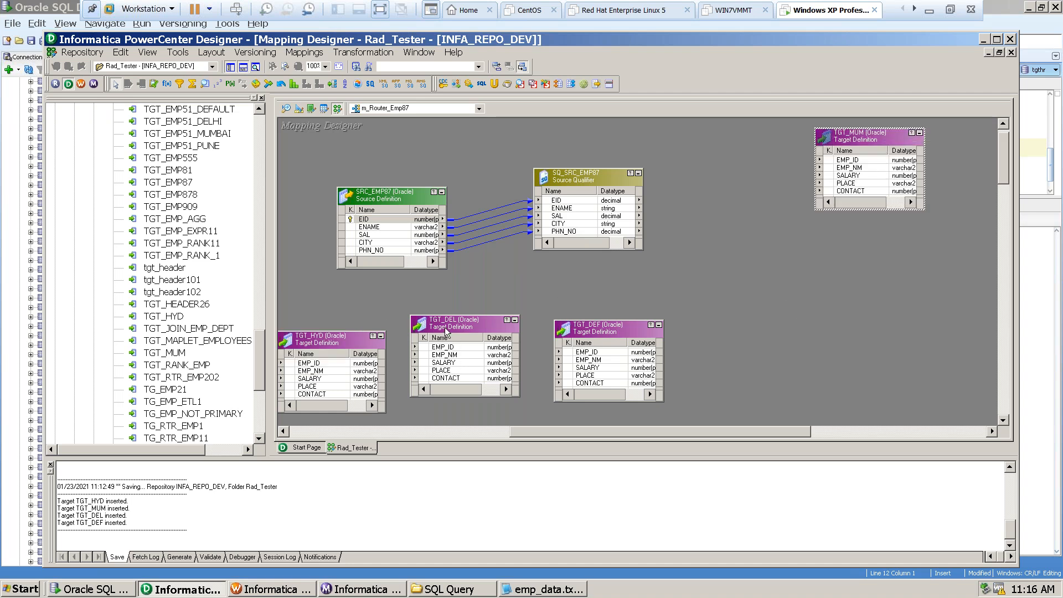
left_click_drag(317, 339, 867, 242)
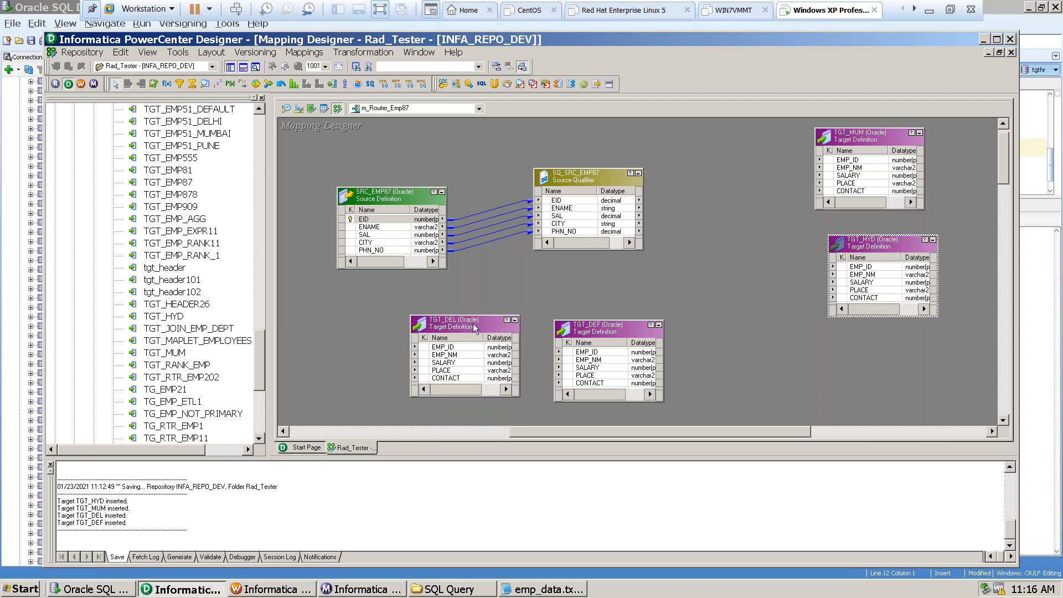
left_click_drag(461, 327, 874, 338)
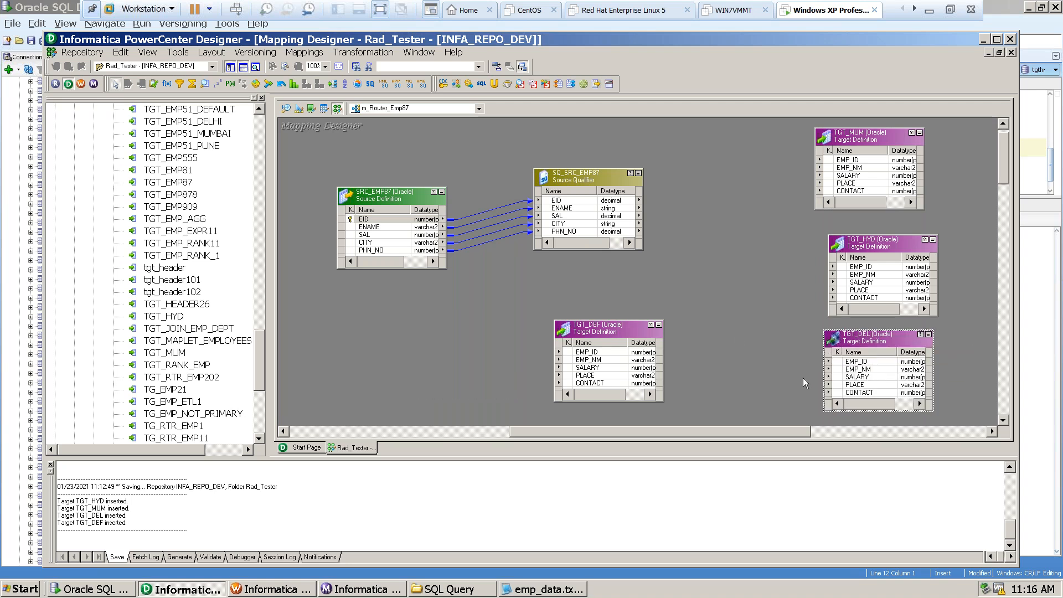
left_click_drag(1000, 165, 1003, 188)
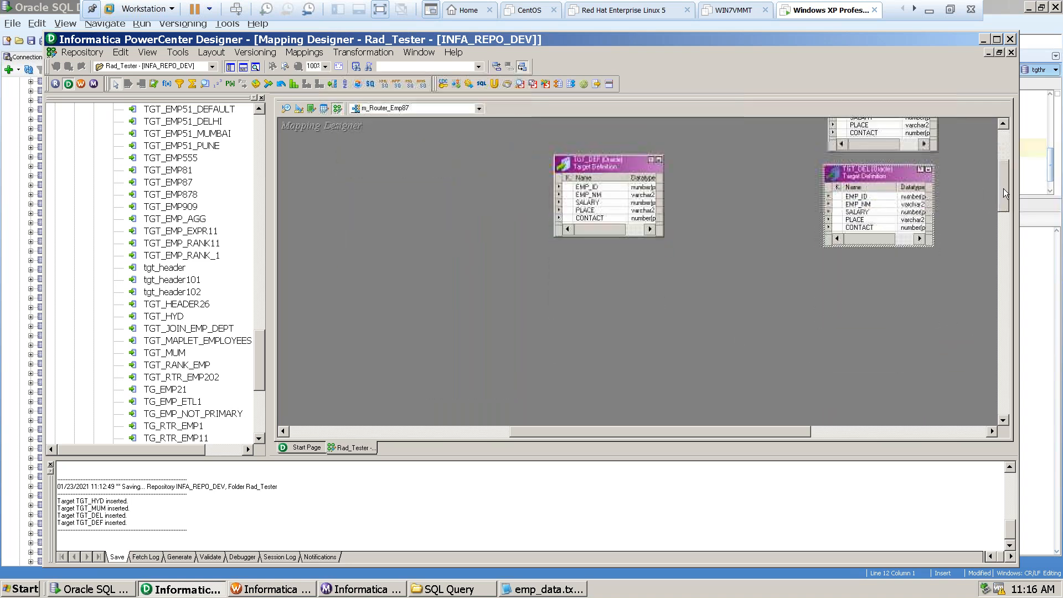
left_click_drag(587, 168, 850, 293)
mouse_move(997, 200)
left_mouse_down()
mouse_move(1003, 164)
mouse_move(1002, 180)
left_mouse_up()
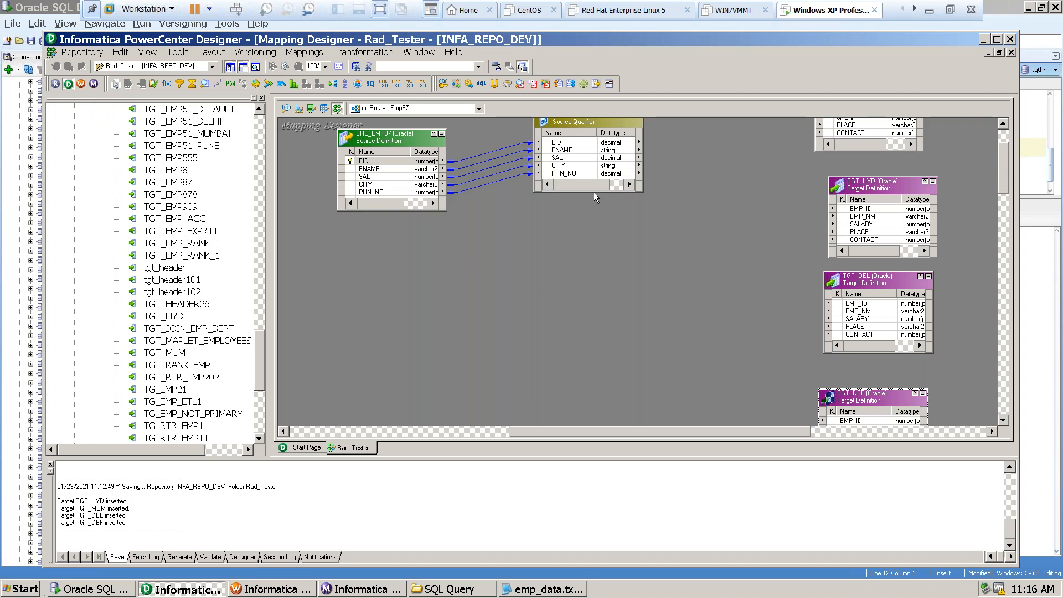
left_click_drag(593, 192, 594, 256)
left_click_drag(1001, 178, 995, 165)
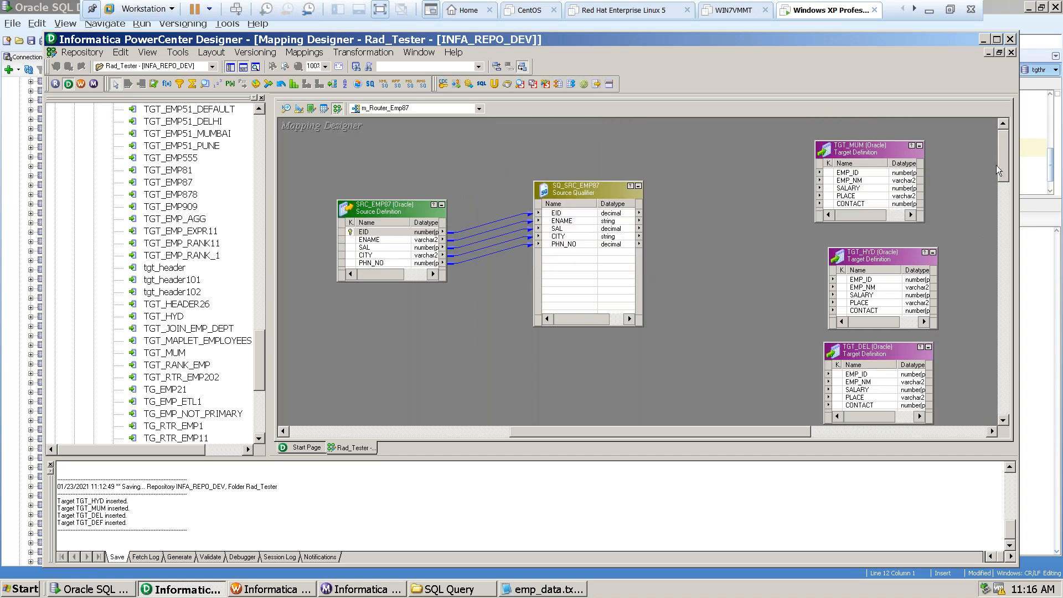
Create a Router transformation named tr_router_emp87 and place it between the source qualifier and the targets.
left_click(373, 52)
left_click(354, 83)
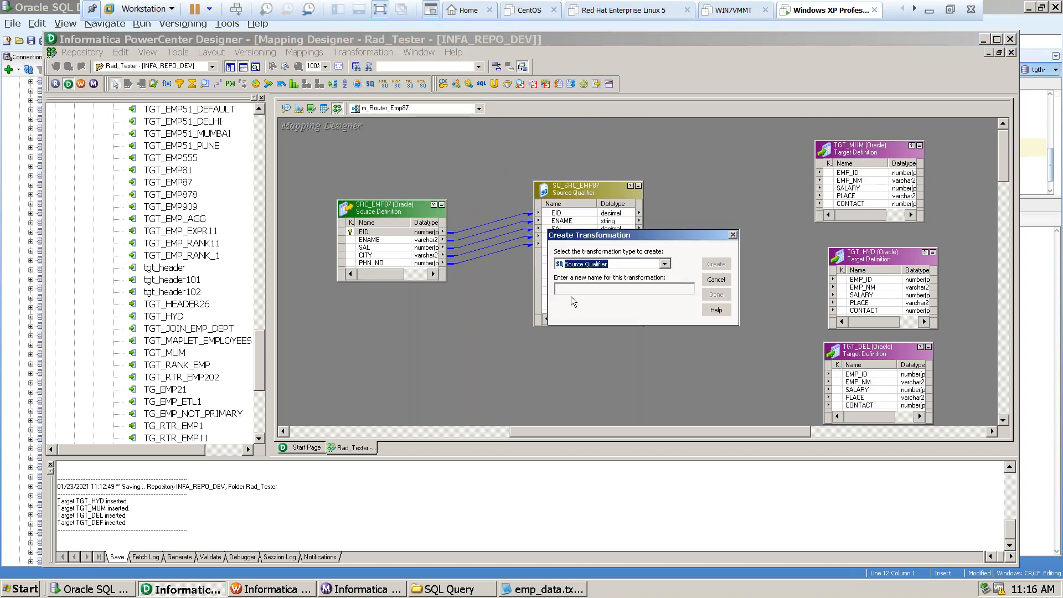
left_click(663, 264)
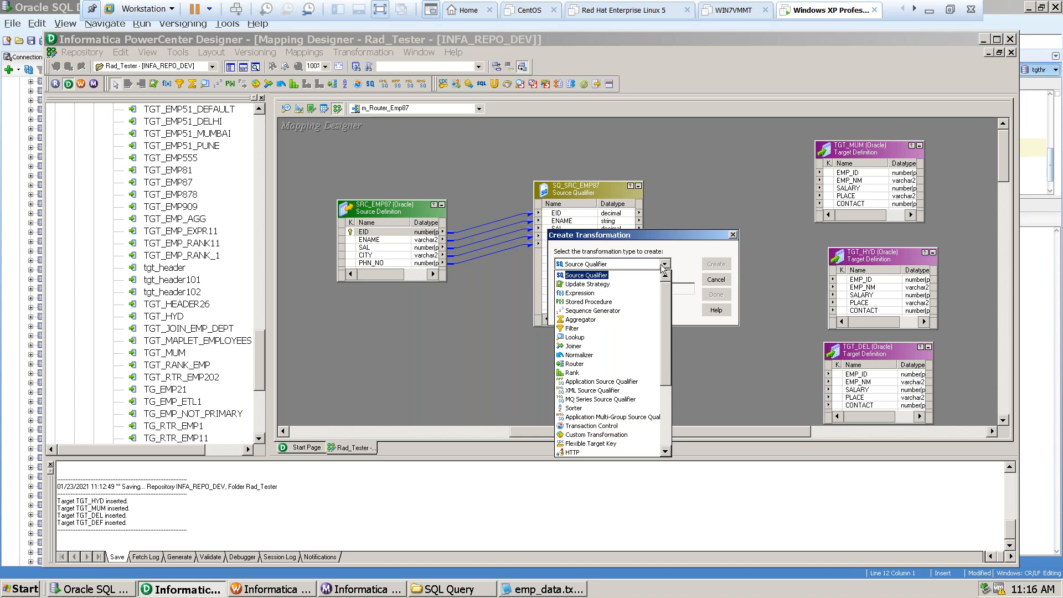
left_click(573, 364)
left_click(609, 287)
type("tr-router-emp87")
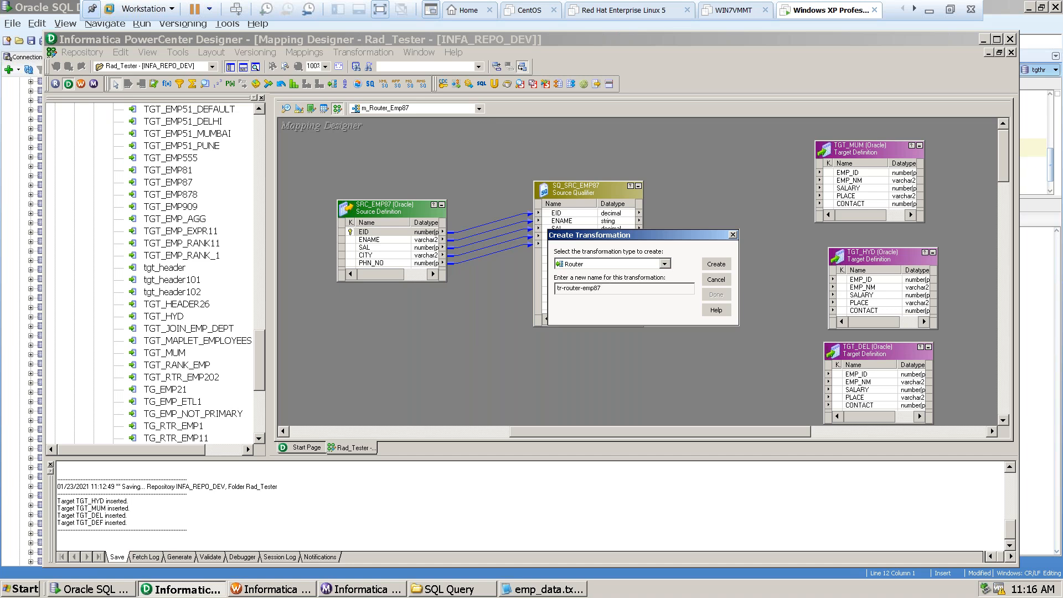
left_click(565, 289)
key("BackSpace")
type("_")
left_click(716, 264)
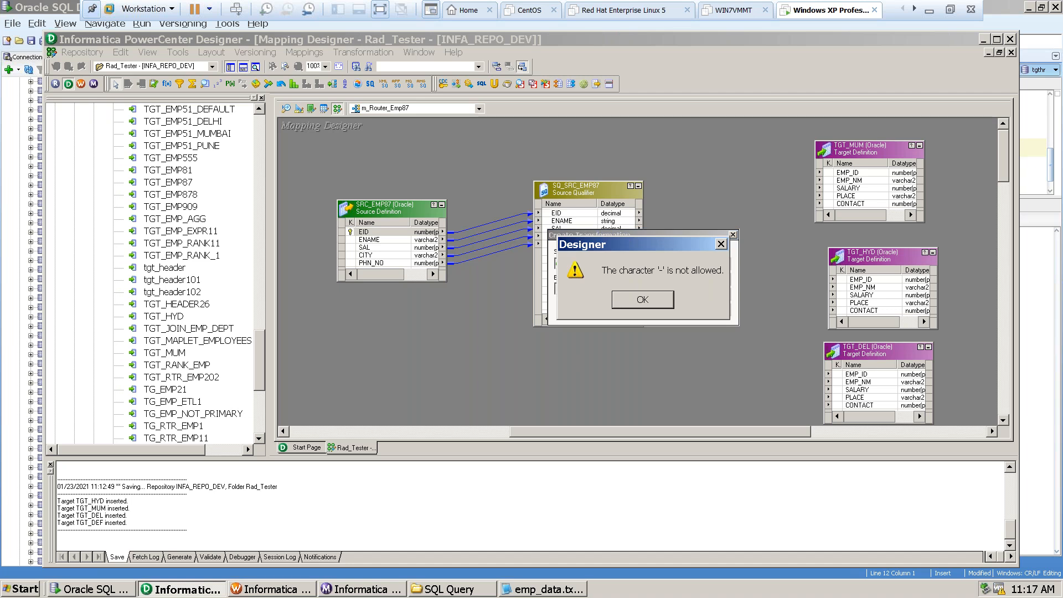
left_click(643, 300)
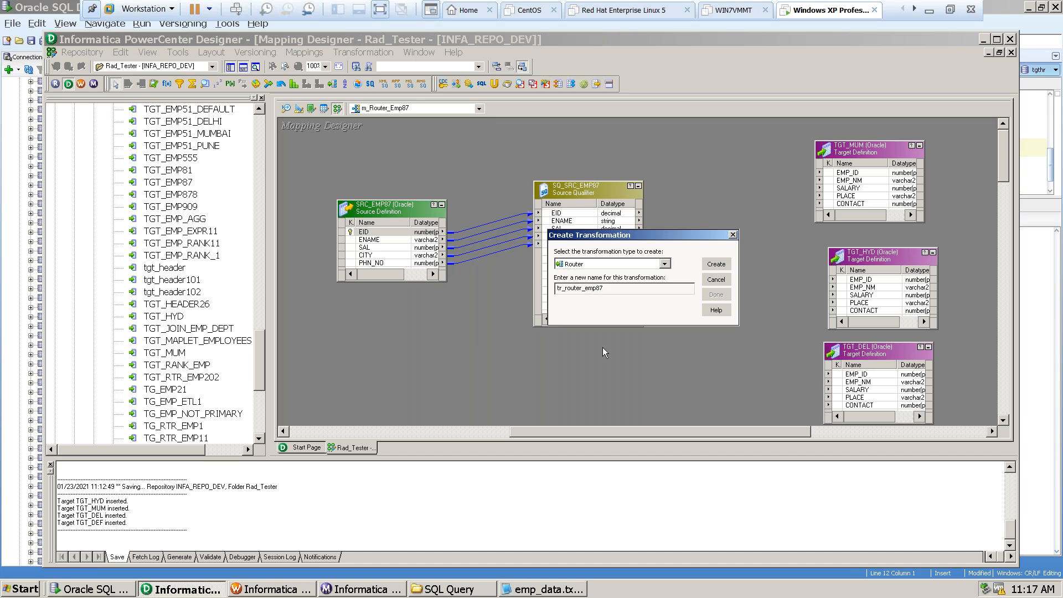
left_click(714, 265)
left_click(716, 295)
left_click_drag(375, 189, 718, 215)
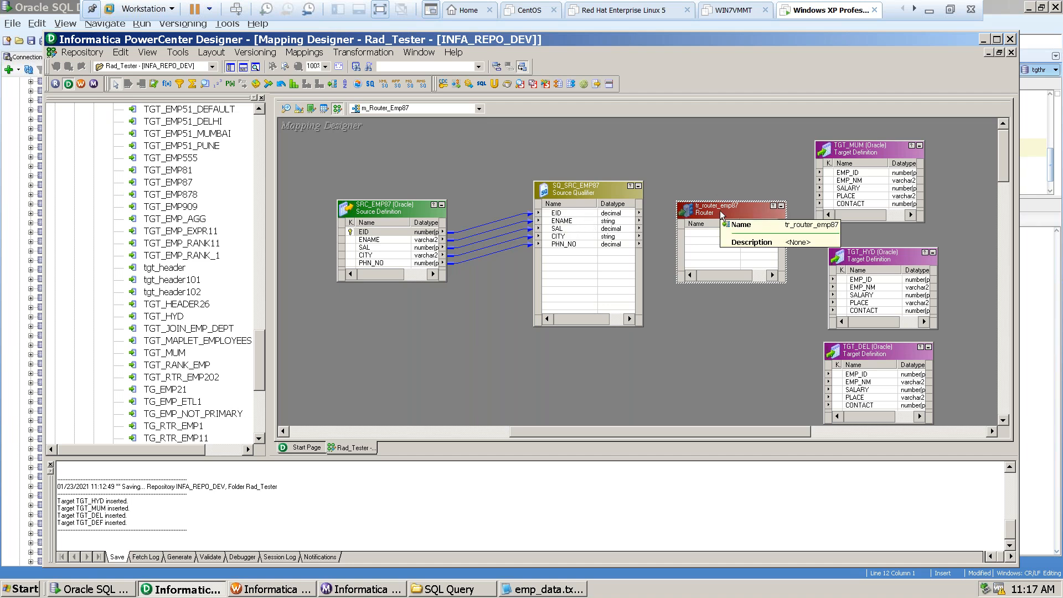
Link the source qualifier's ports EID through PHN_NO into tr_router_emp87, and make the router box taller and slightly wider.
left_click(566, 214)
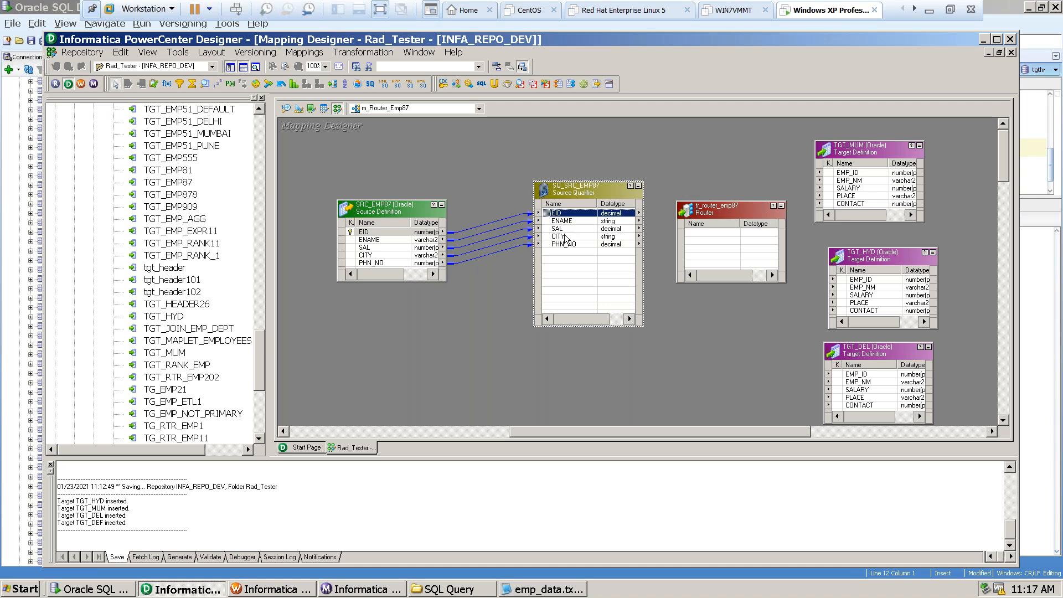
left_click(565, 244, "shift")
left_click_drag(561, 217, 704, 235)
left_click_drag(710, 282, 709, 327)
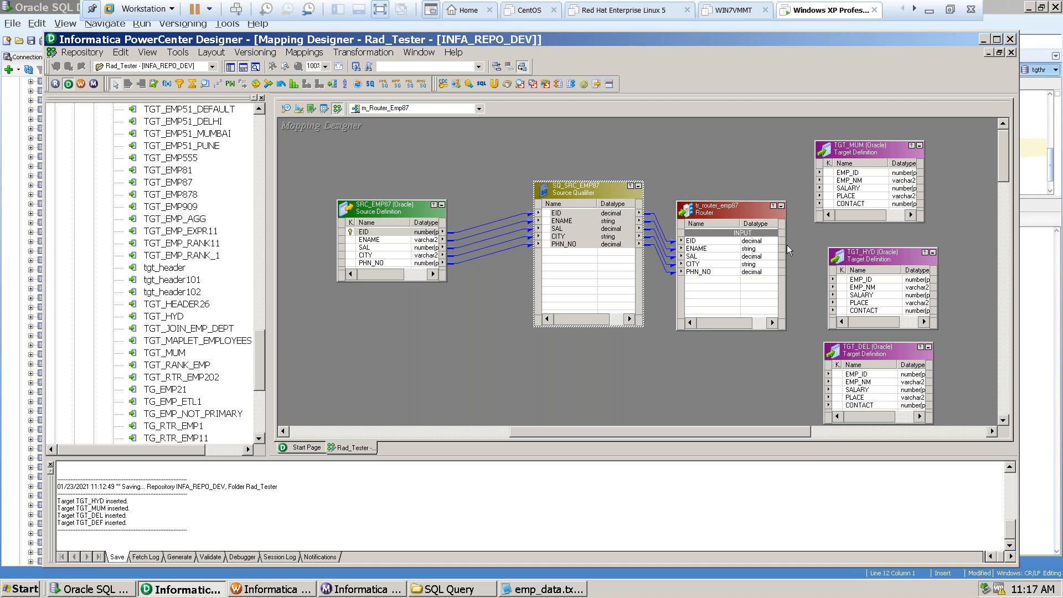
left_click_drag(786, 247, 797, 247)
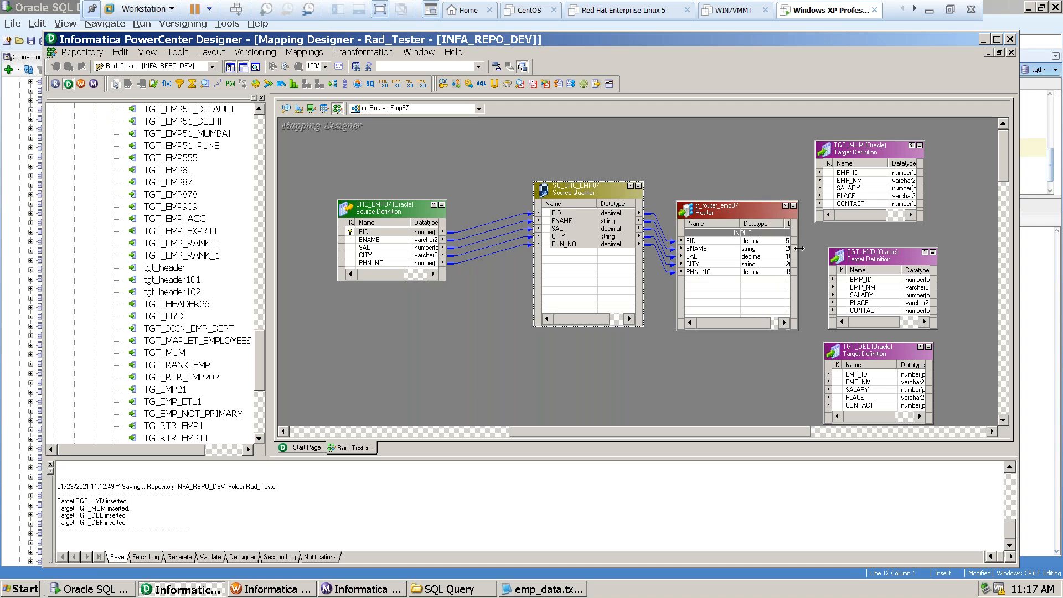
Move the column of targets TGT_MUM, TGT_HYD, TGT_DEL and TGT_DEF farther right to leave space beside the router.
left_click_drag(884, 142, 963, 144)
left_click_drag(607, 433, 721, 431)
left_click_drag(703, 138, 879, 135)
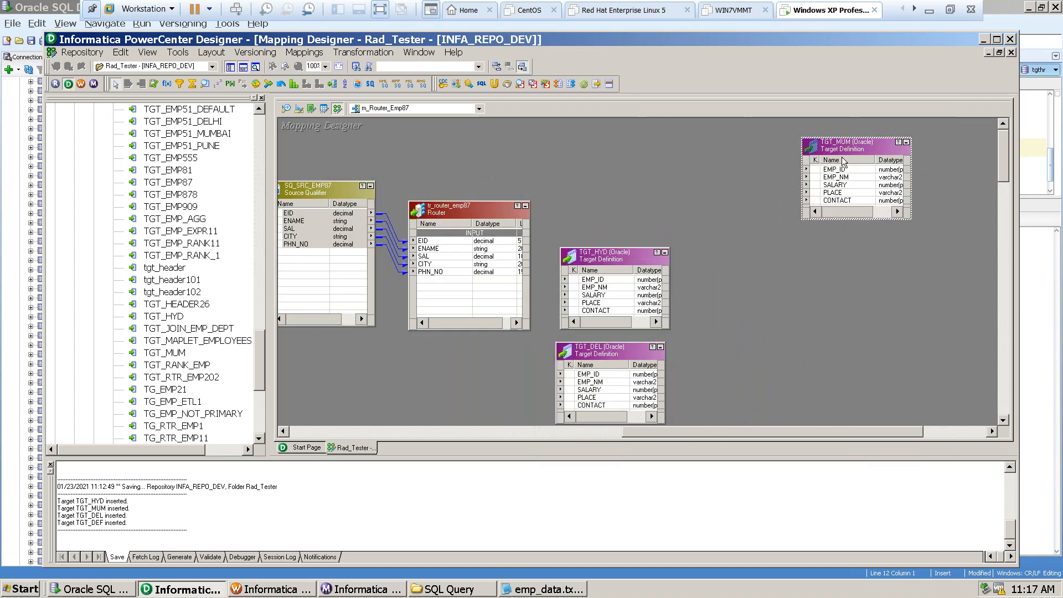
left_click_drag(609, 256, 858, 256)
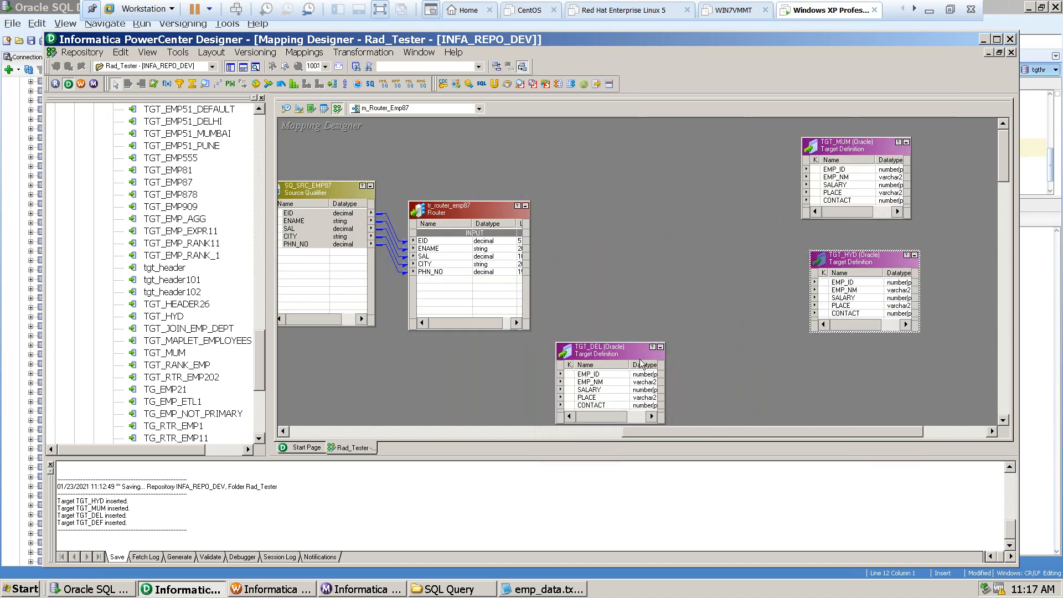
left_click_drag(603, 350, 838, 357)
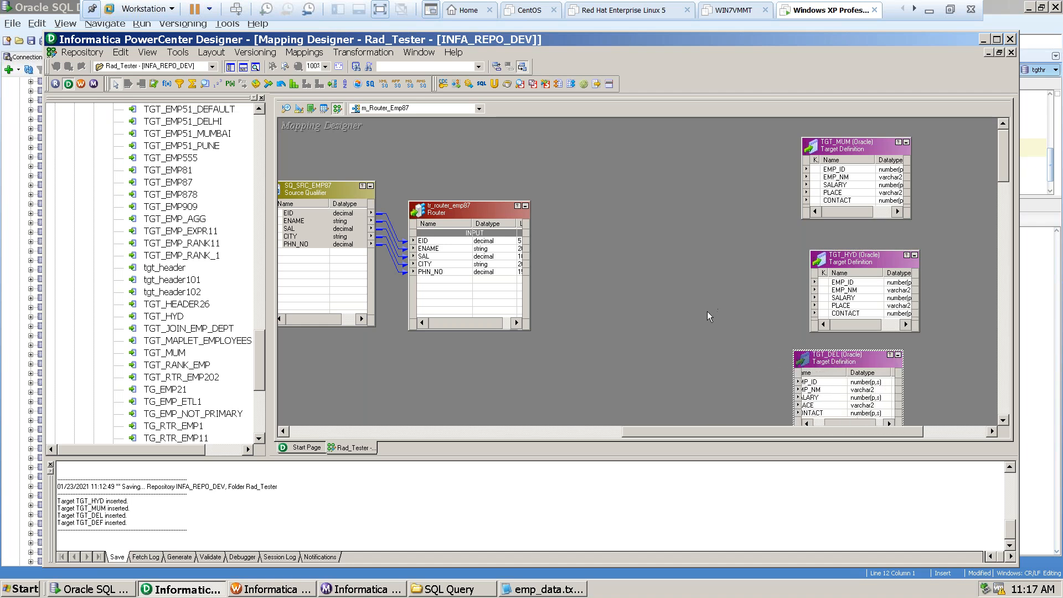
left_click_drag(1003, 167, 1005, 211)
left_click(596, 221)
left_click_drag(597, 221, 813, 248)
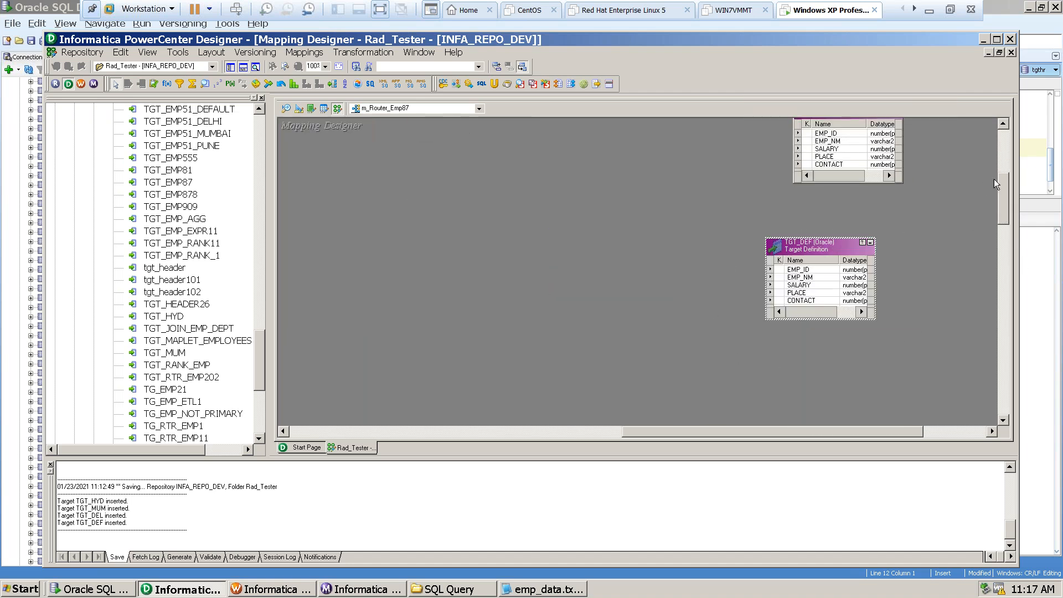
Move tr_router_emp87 a little farther from the source qualifier and widen its box so the length column shows fully.
left_click_drag(1004, 208, 1001, 166)
left_click(490, 179)
mouse_move(491, 179)
left_mouse_down()
mouse_move(522, 165)
mouse_move(504, 177)
left_mouse_up()
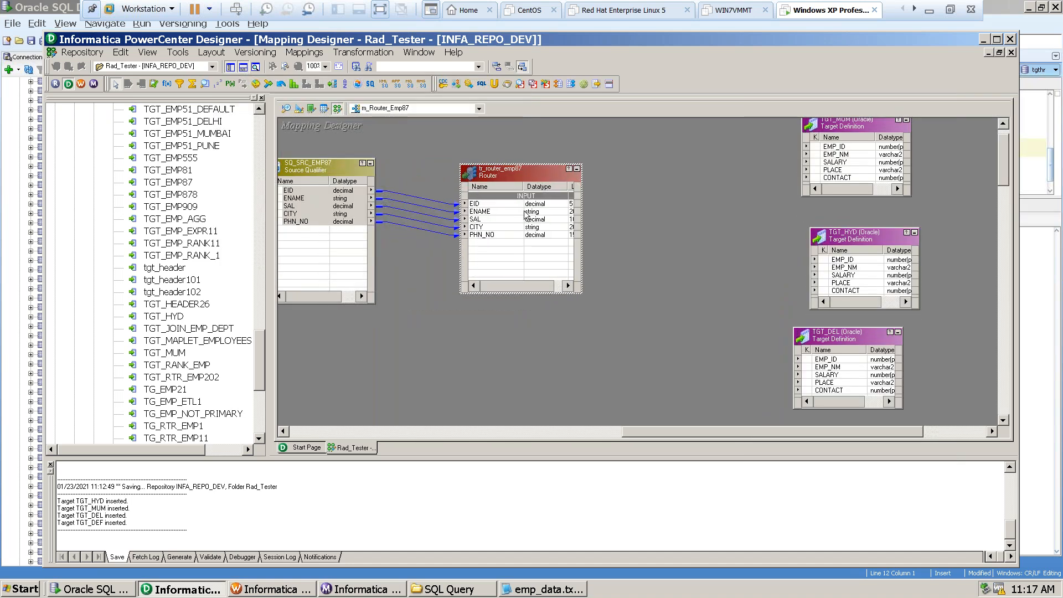
left_click_drag(582, 208, 617, 210)
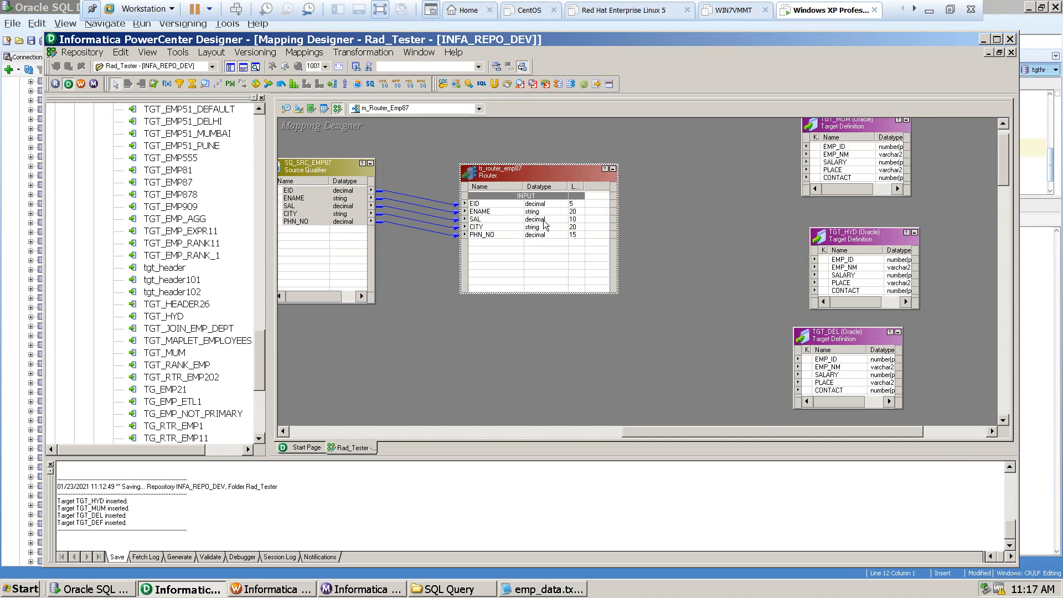
Open tr_router_emp87 for editing and review its ports, properties and groups.
left_click(523, 199)
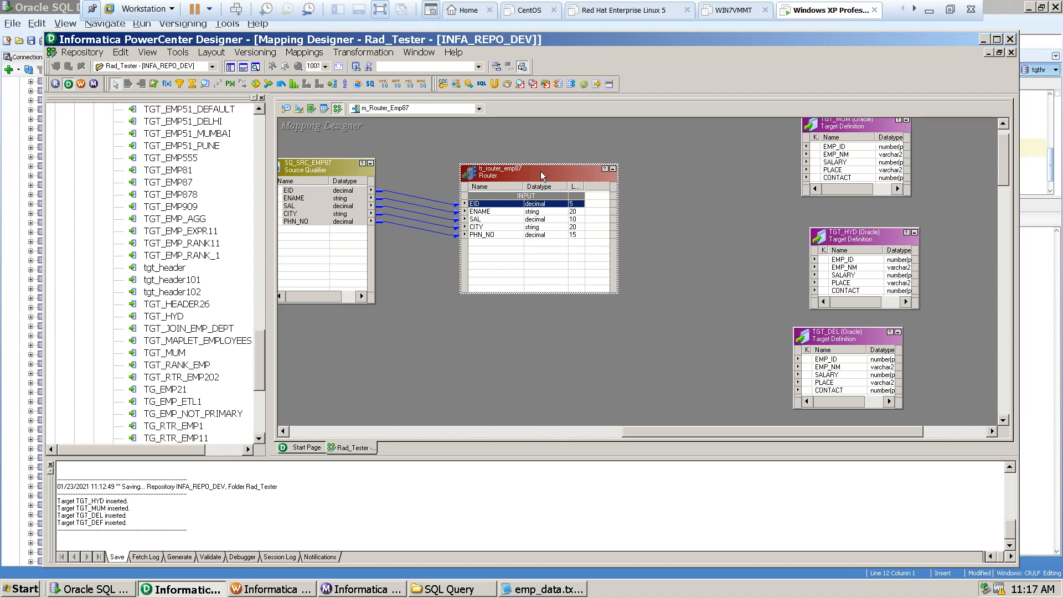
double_click(516, 173)
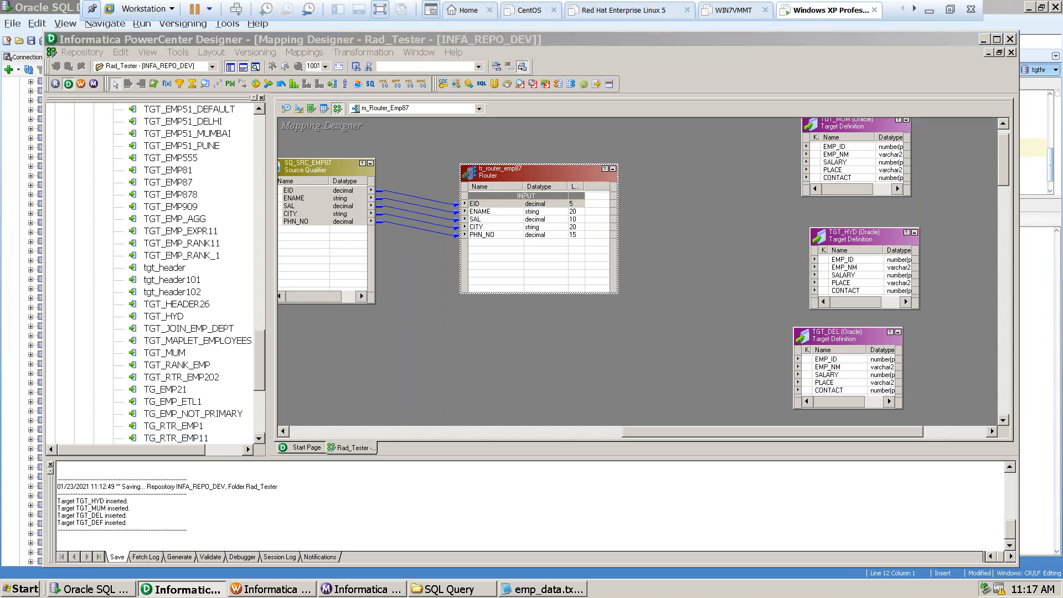
left_click(157, 60)
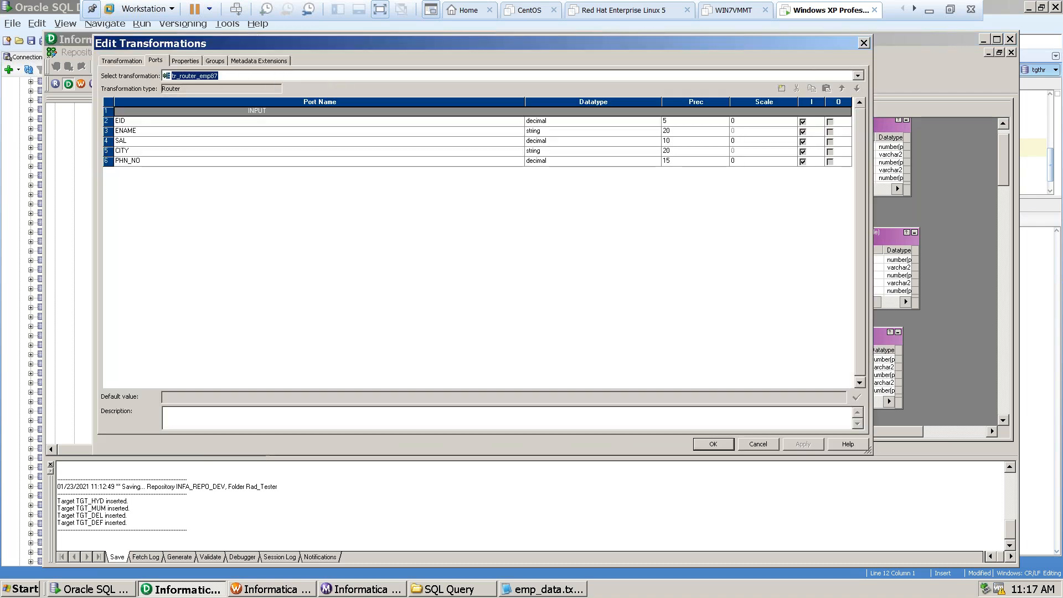
left_click(184, 62)
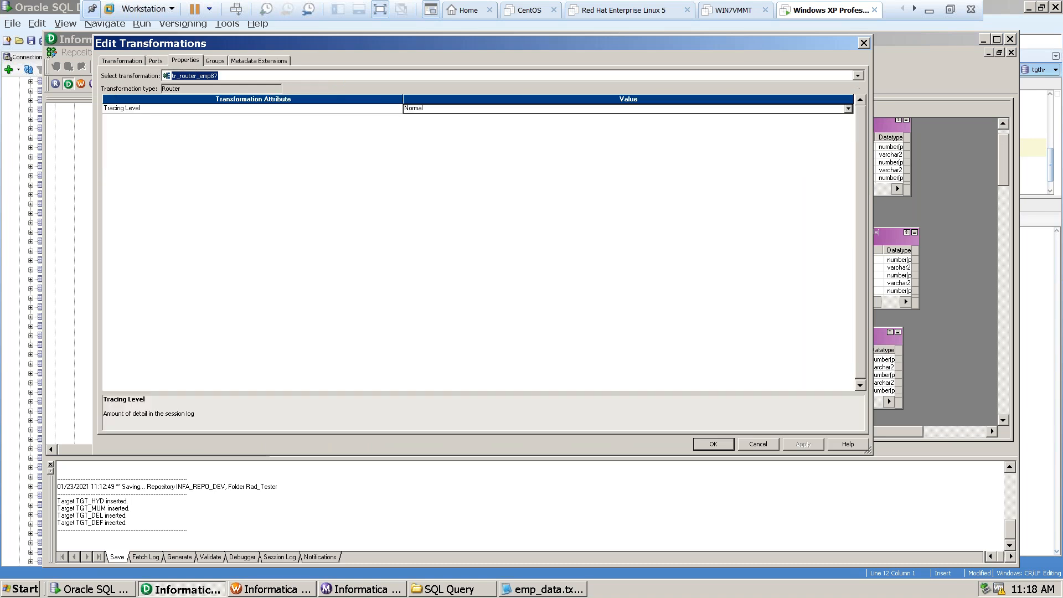
left_click(216, 61)
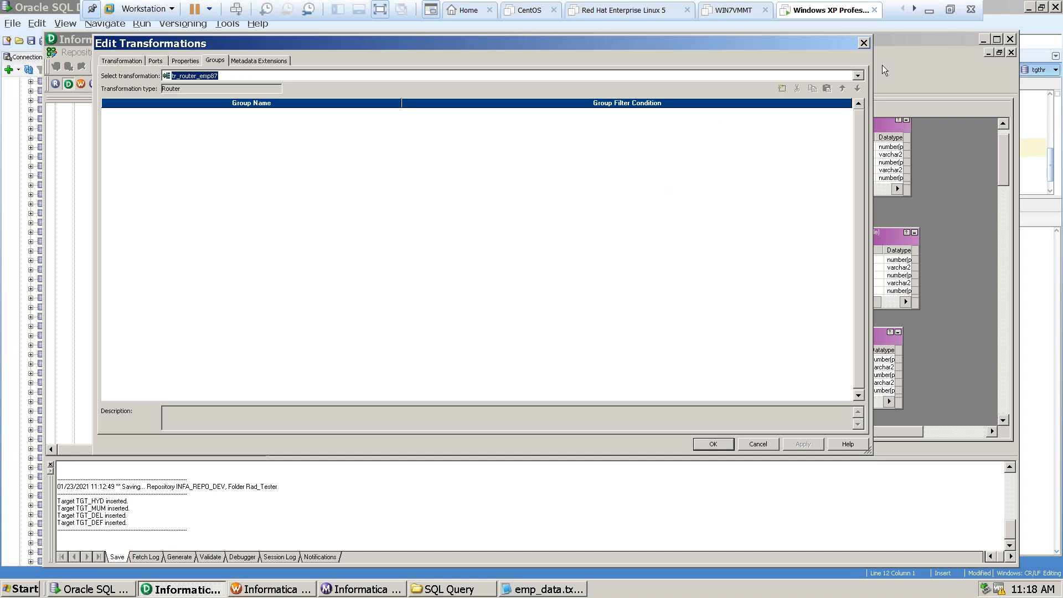
Add three new groups to tr_router_emp87 and reposition the Edit Transformations dialog.
left_click(781, 89)
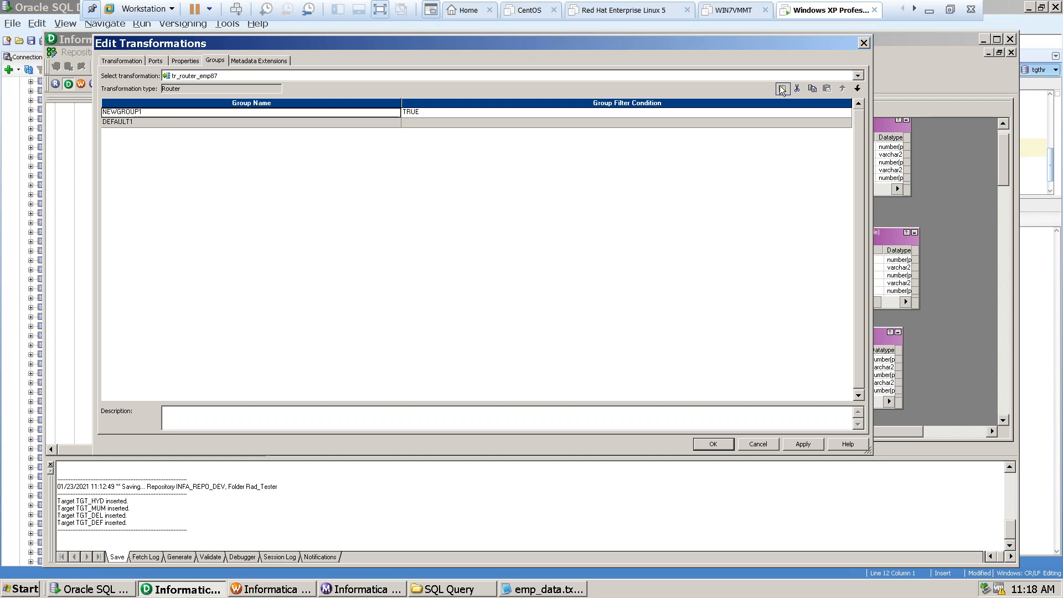
left_click(781, 89)
left_click(780, 90)
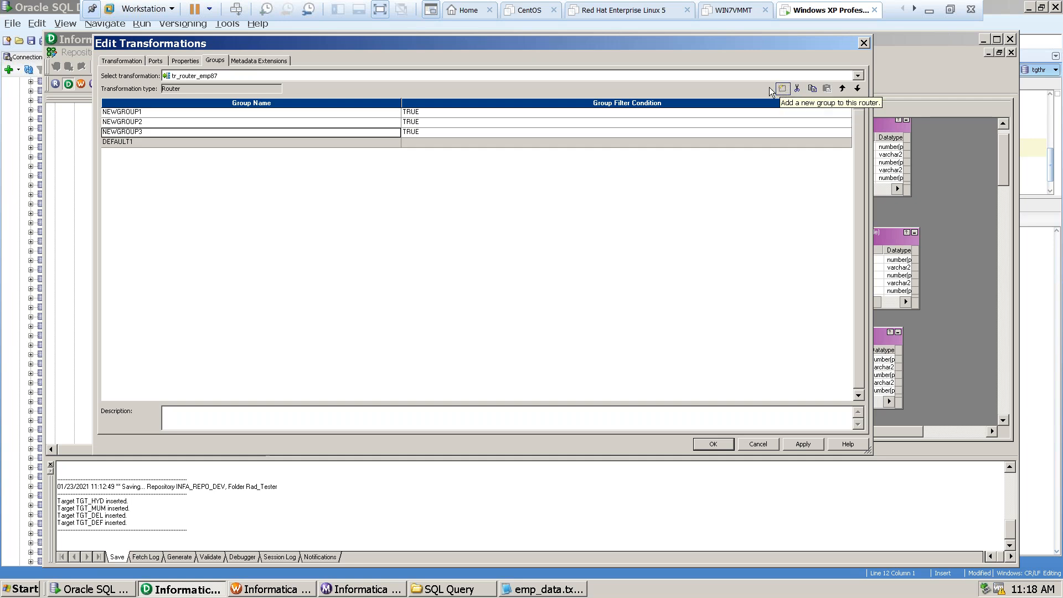
left_click_drag(698, 43, 599, 111)
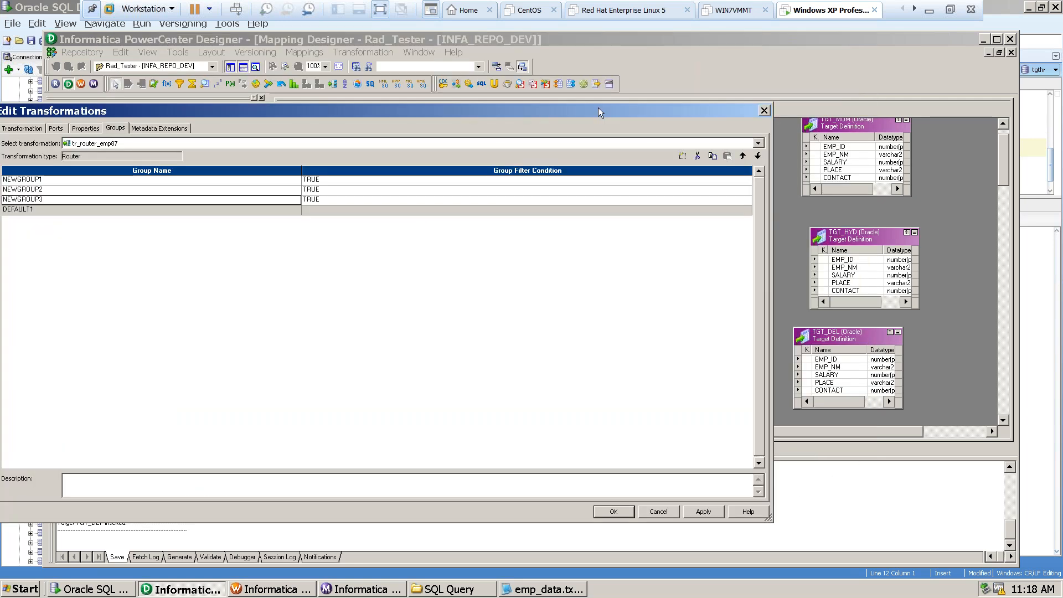
left_click_drag(511, 113, 685, 73)
Rename the three new router groups, in order, as Mum_city, del_city and hyd_city.
left_click(205, 140)
double_click(205, 140)
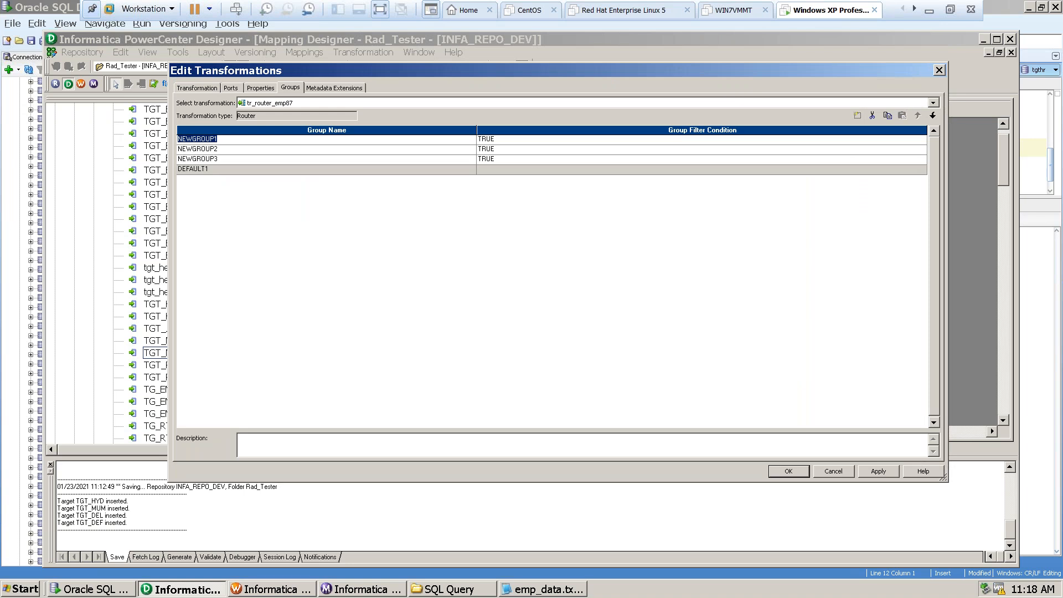
type("Mum_city")
left_click(208, 149)
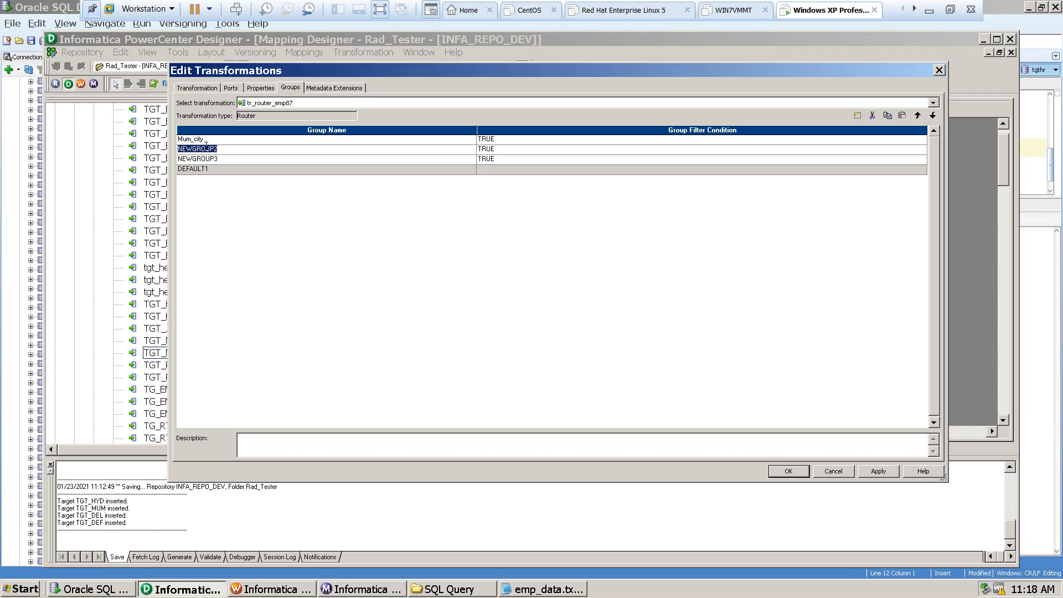
type("de")
type("_city")
left_click(193, 160)
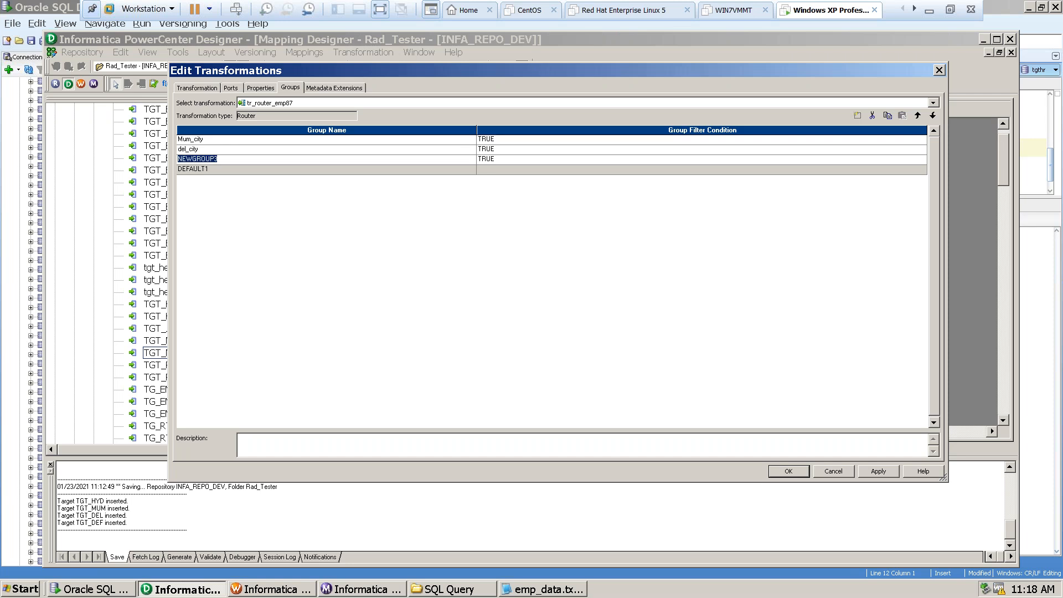
type("hyd_city")
left_click(196, 170)
Open Mum_city's group filter condition and replace the default formula with the router's CITY port followed by an equals sign.
left_click(486, 139)
left_click(922, 140)
double_click(425, 89)
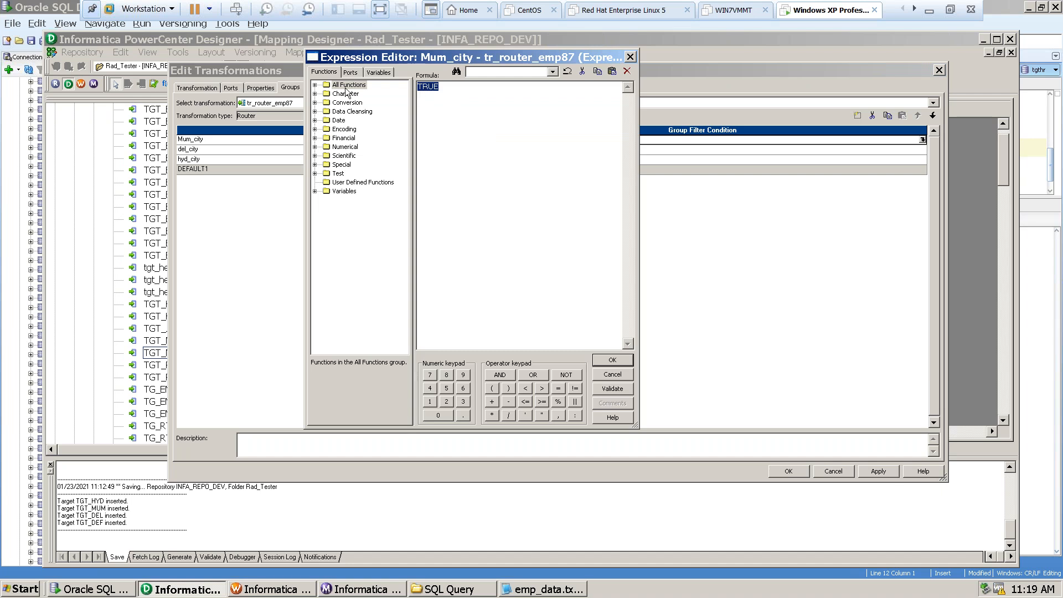
left_click(352, 73)
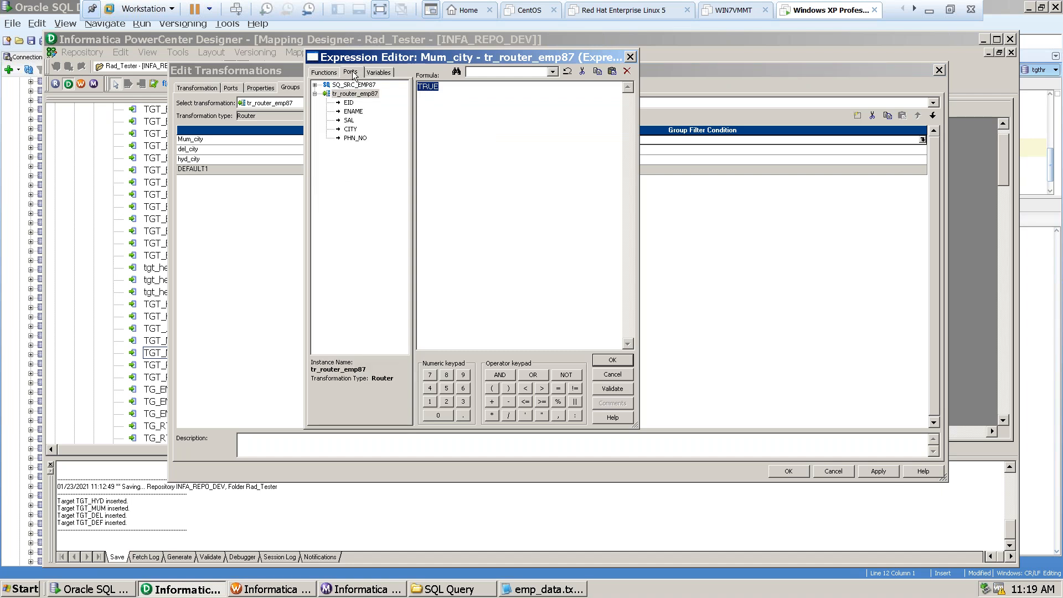
double_click(352, 131)
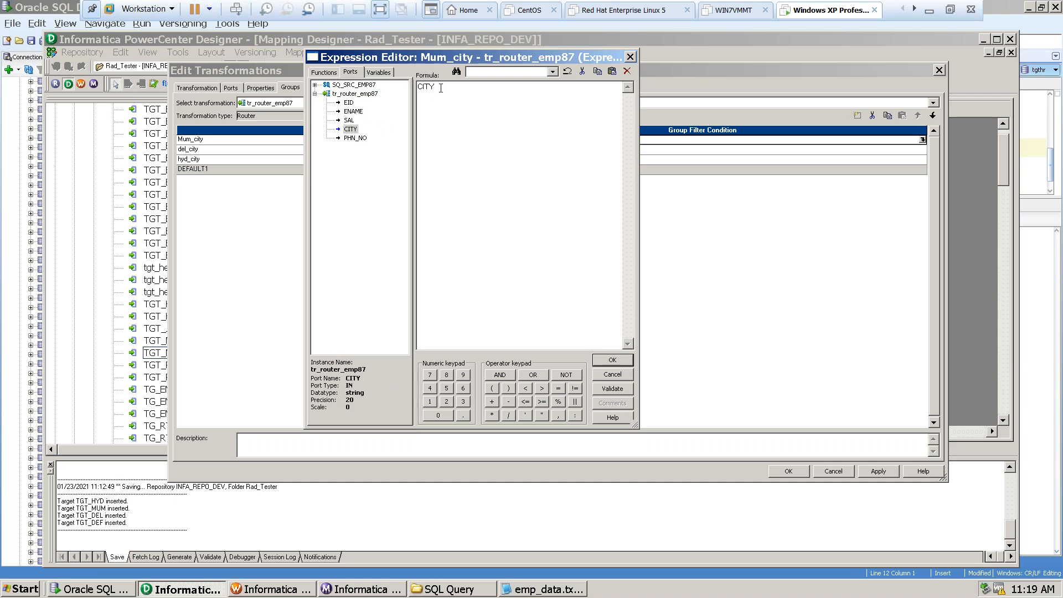
type("=")
Switch to Oracle SQL Developer, run select * from src_emp87; and copy the city value Mumbai from the results.
left_click(66, 588)
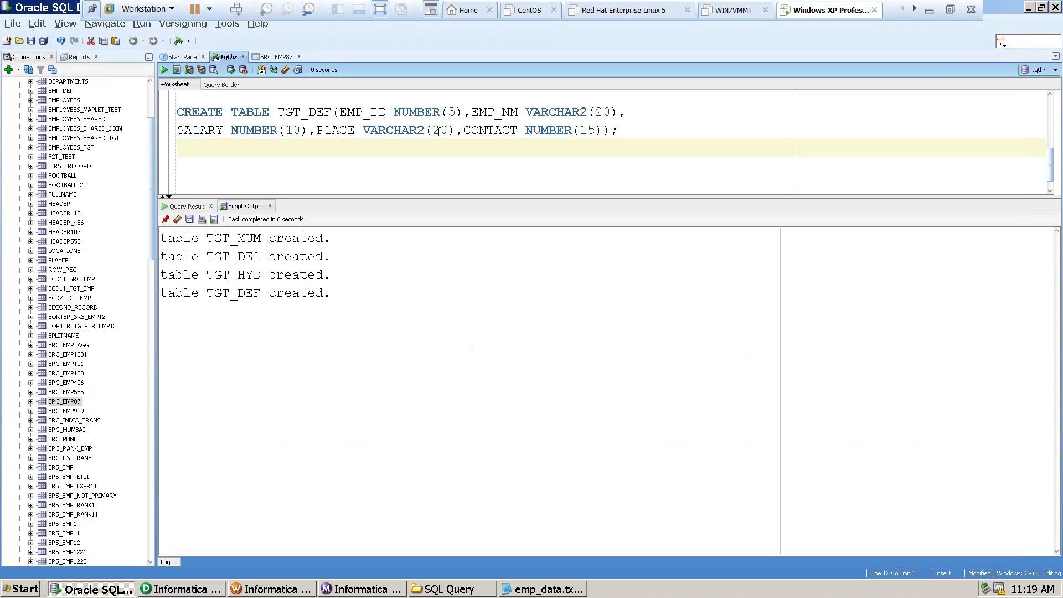
scroll(440, 174, "up", 3)
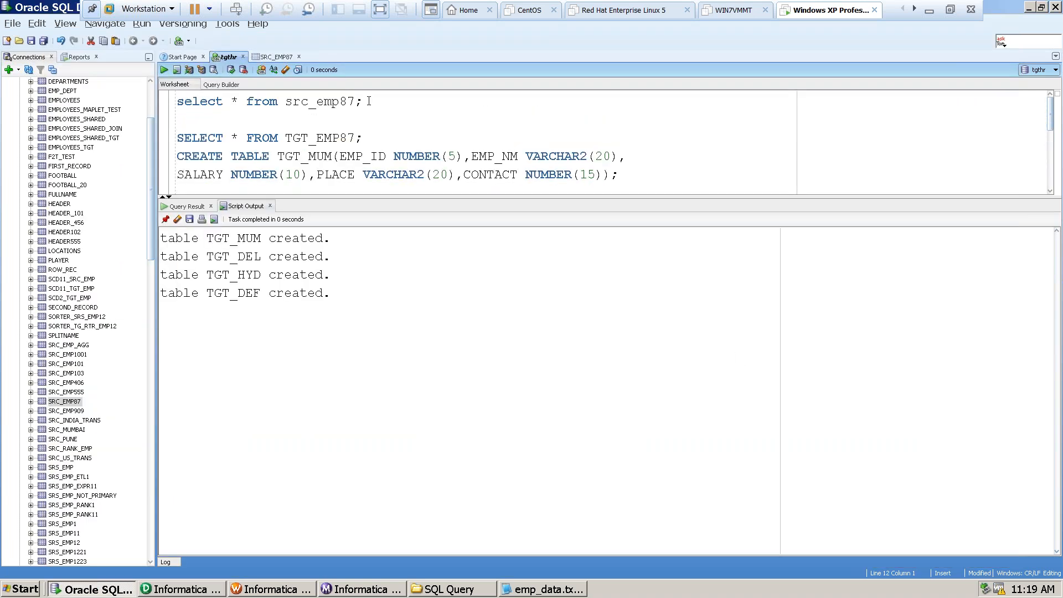
left_click_drag(368, 101, 140, 100)
key("ctrl+Return")
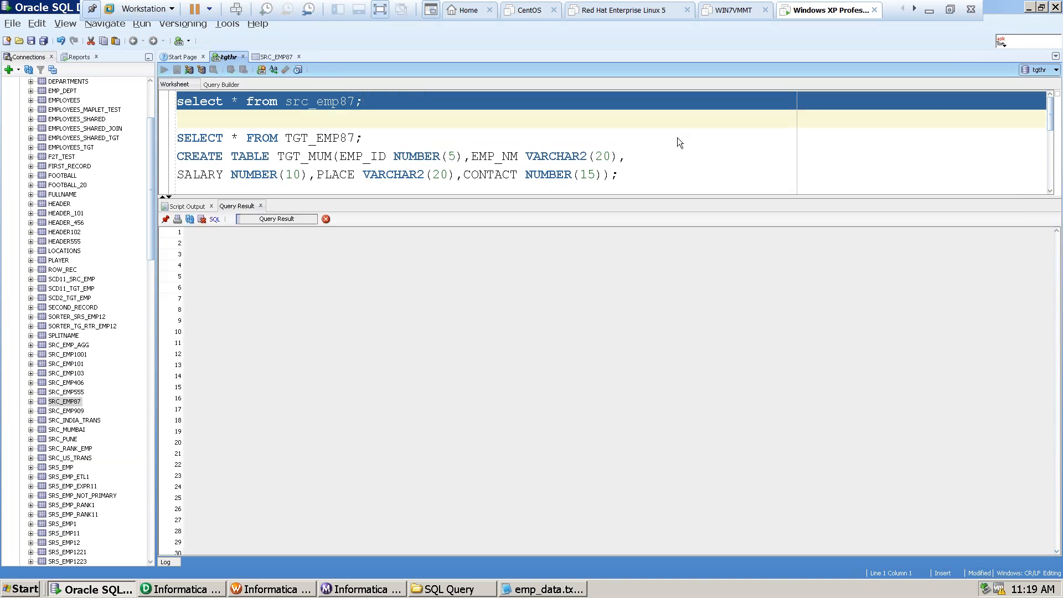
left_click(335, 246)
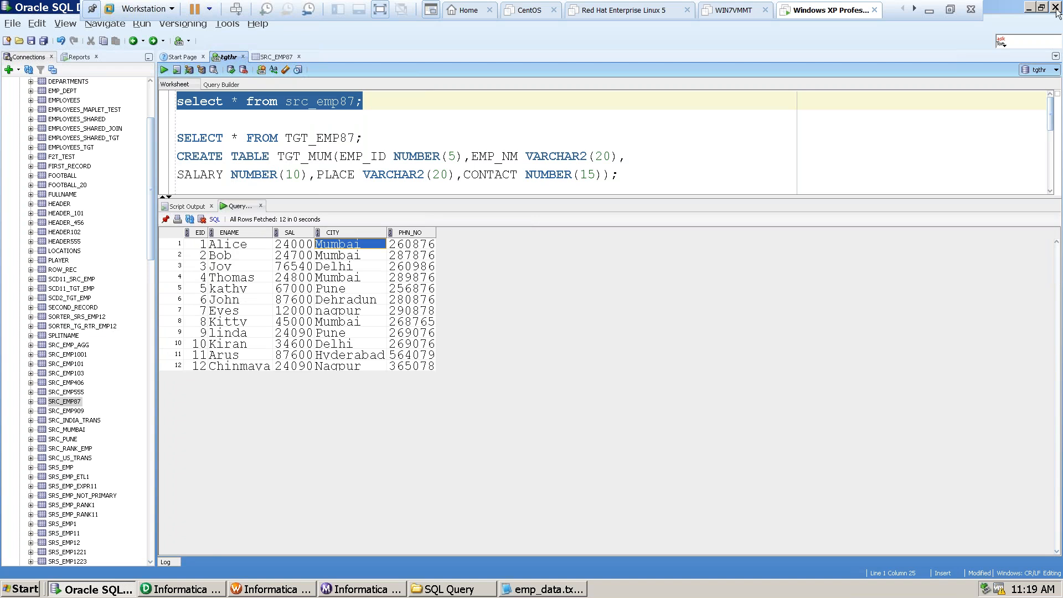
Back in Informatica Designer, complete Mum_city's filter condition as CITY = 'Mumbai', then validate and accept it.
left_click(181, 589)
type("Mumbai")
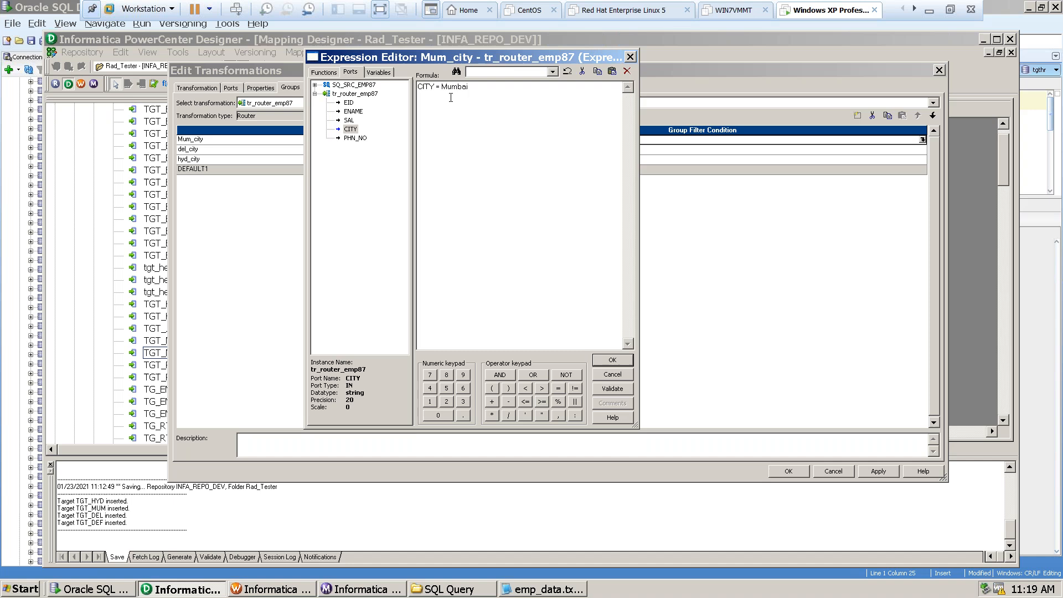
left_click(442, 87)
type("'")
left_click(481, 92)
left_click(611, 388)
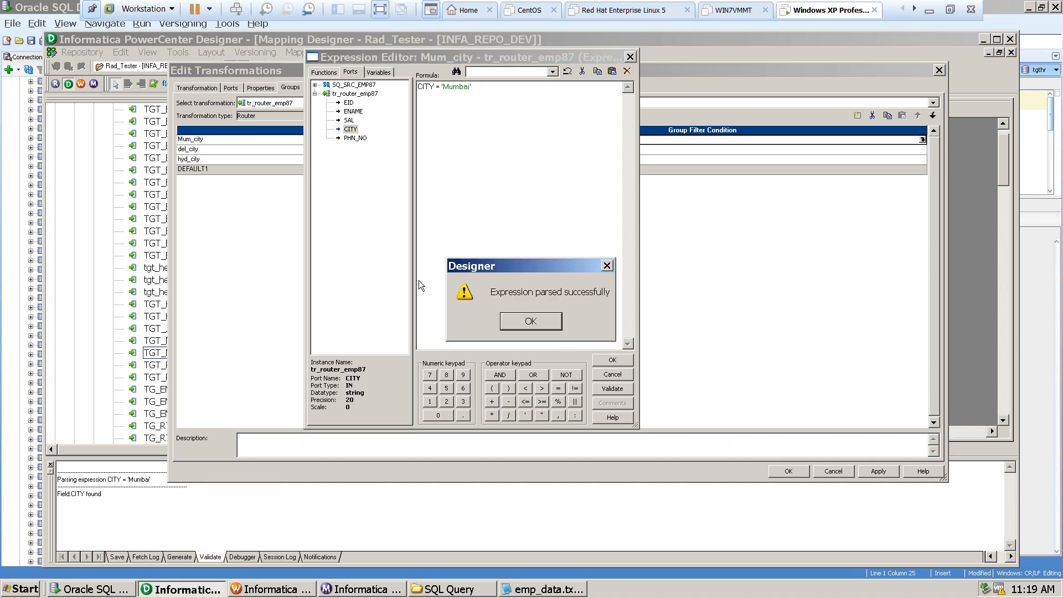
left_click(529, 321)
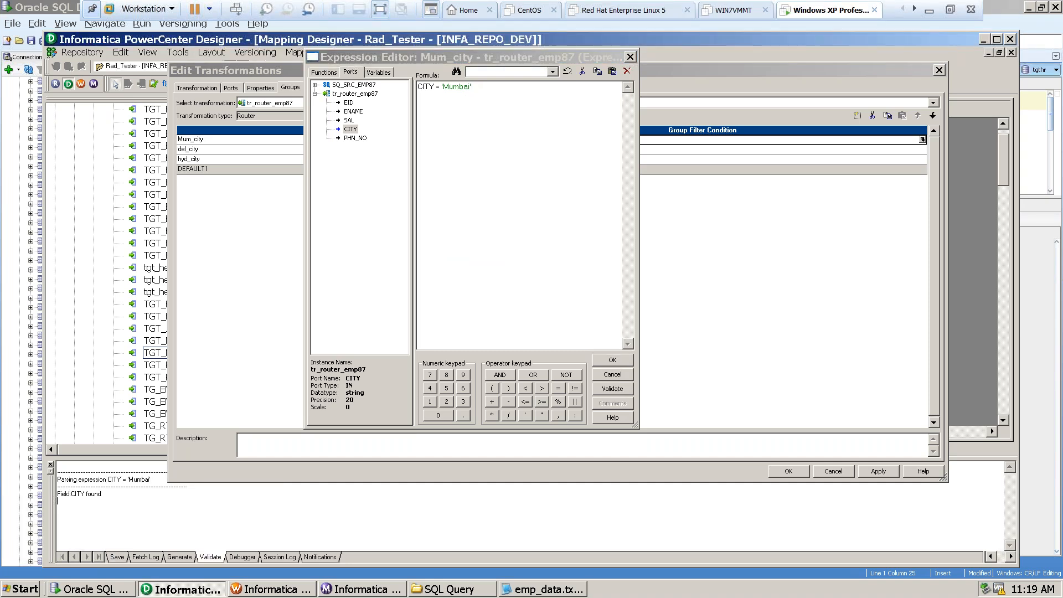
left_click(612, 360)
Replace the default filter formula of the del_city group with city = 'Delhi'.
left_click(509, 149)
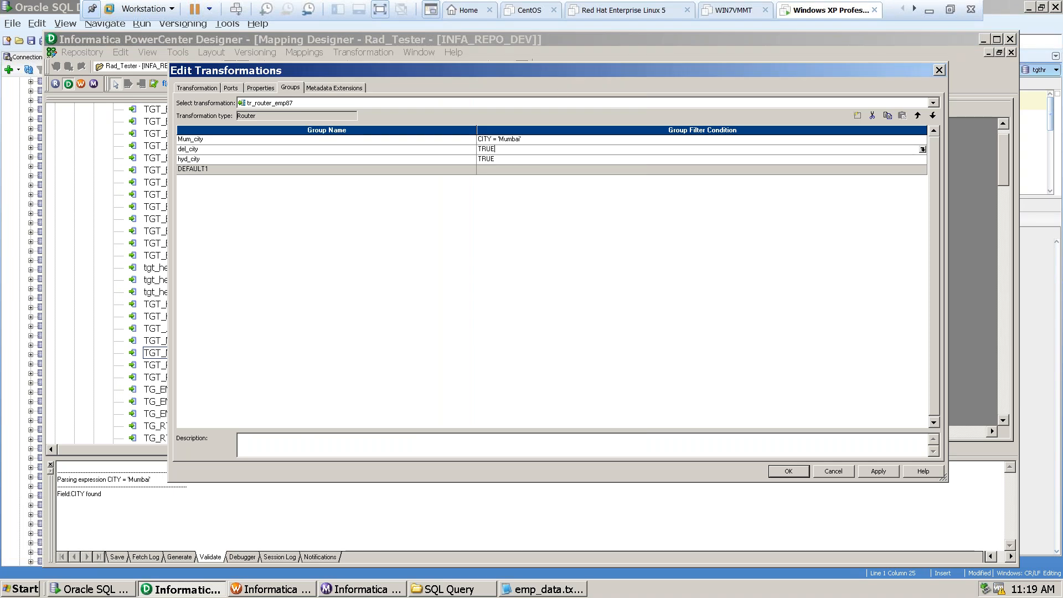
left_click(921, 150)
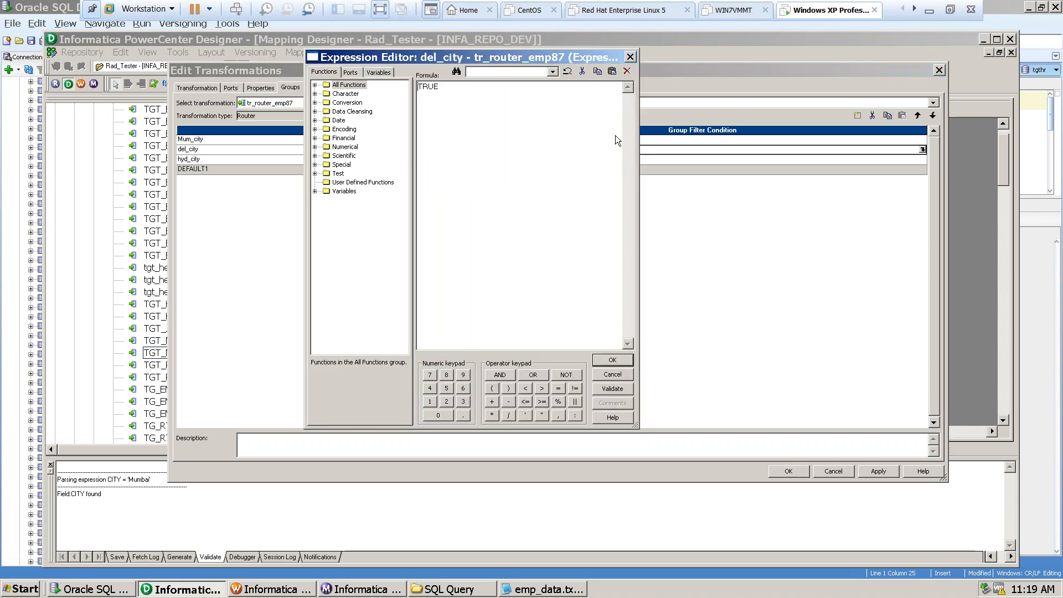
double_click(431, 88)
type("City = 'Delhi'")
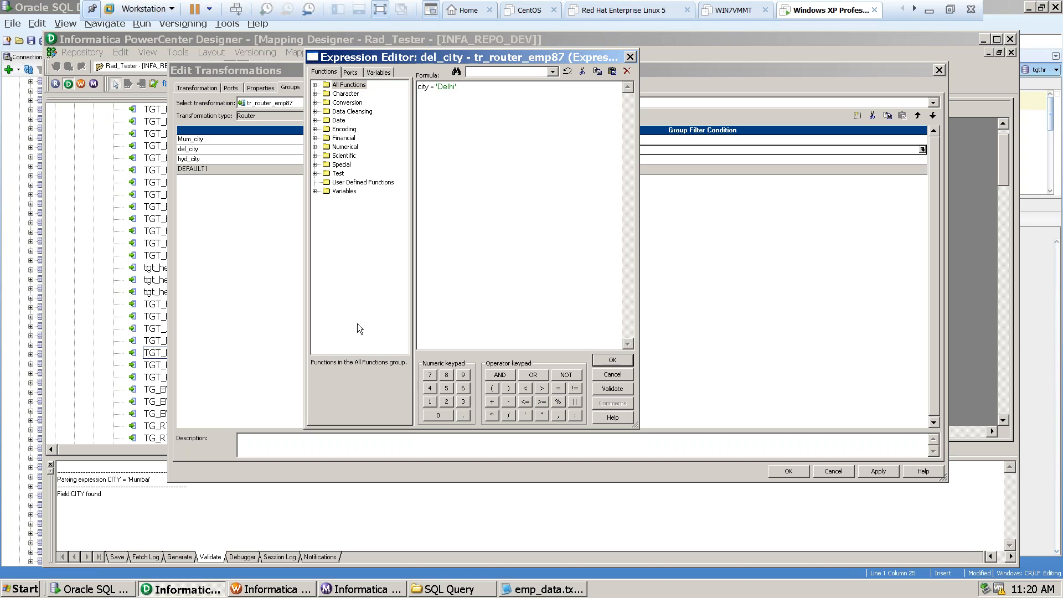
Check the spelling of Delhi against the src_emp87 rows in Oracle SQL Developer, and validate and accept del_city's condition in Informatica Designer.
left_click(116, 593)
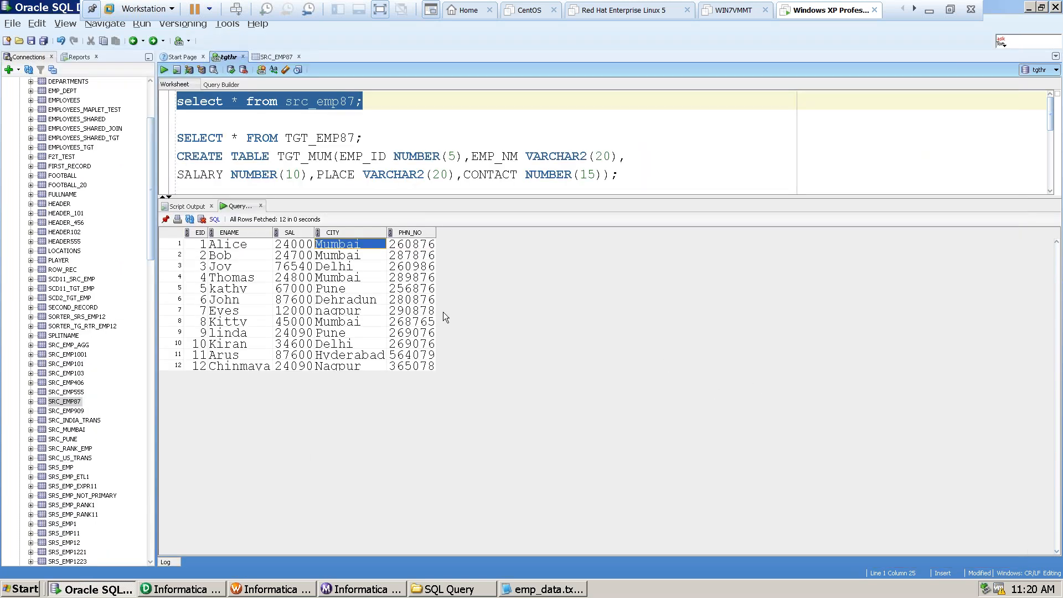
left_click(335, 266)
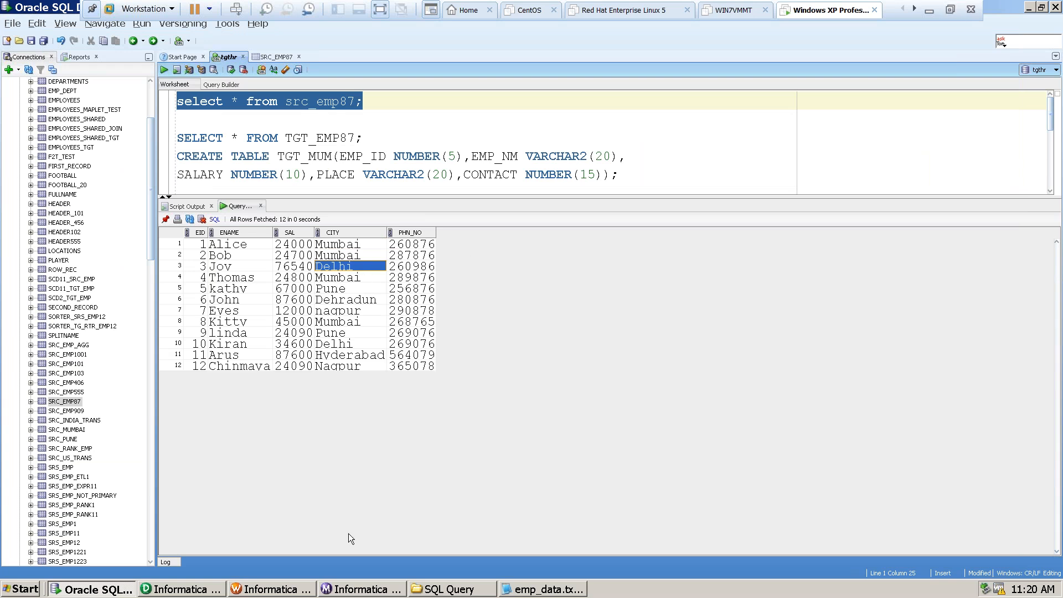
left_click(156, 593)
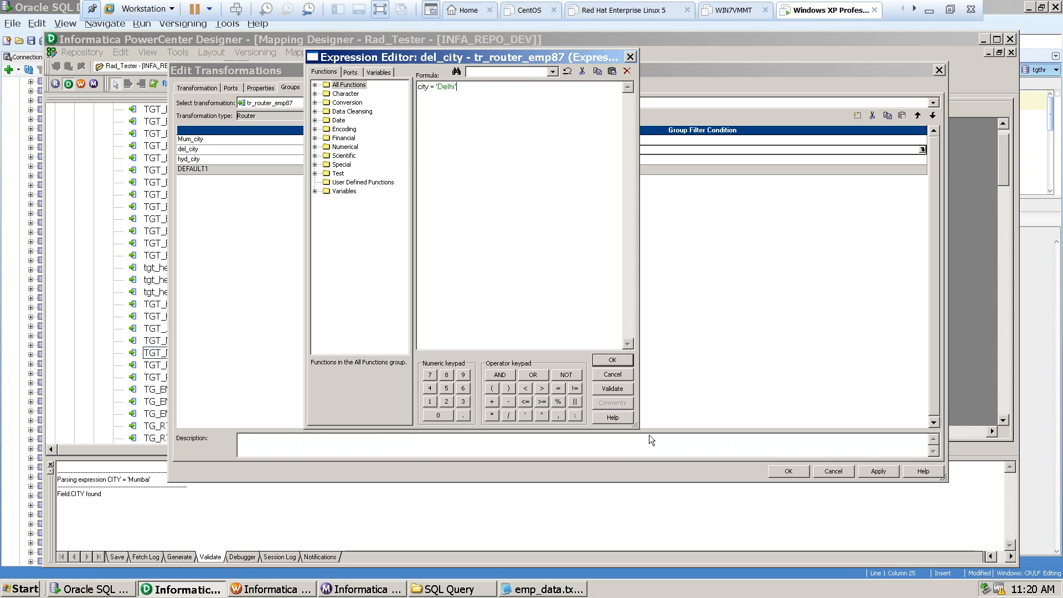
left_click(609, 388)
left_click(476, 267)
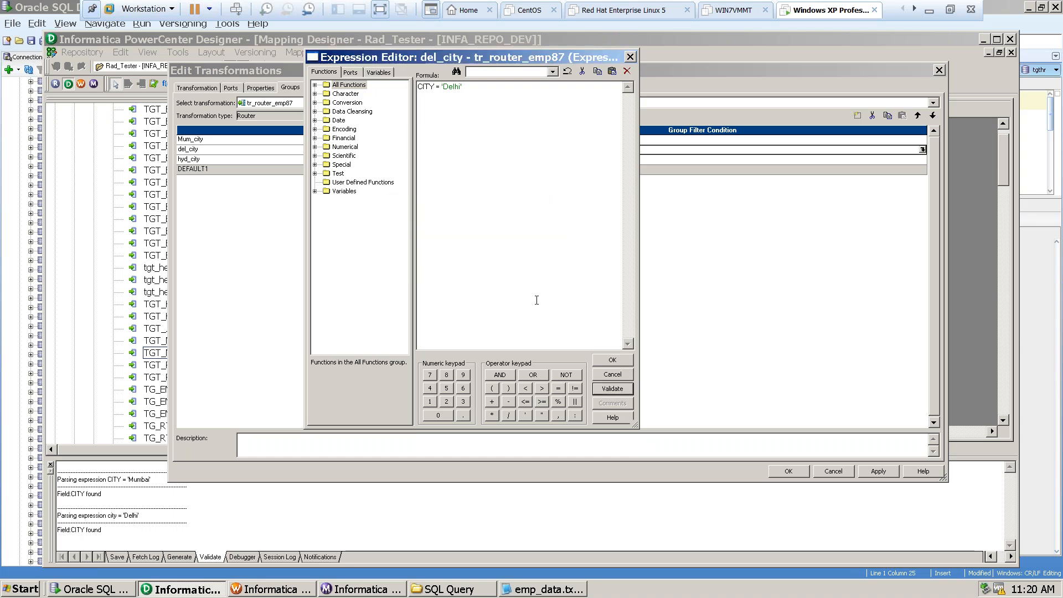
left_click(604, 361)
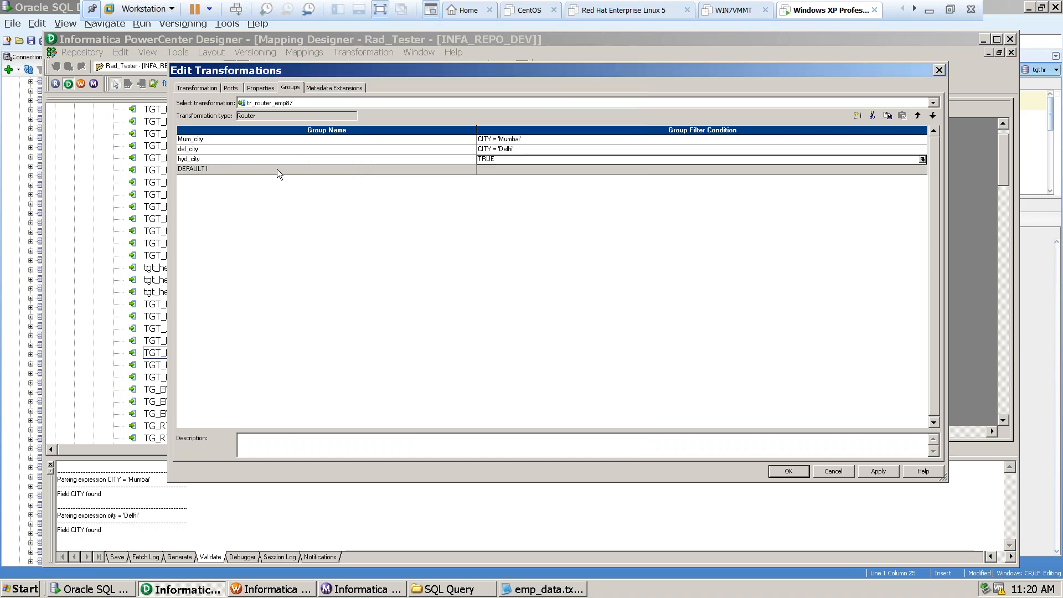
Begin hyd_city's filter formula with city = ' and copy the value Hyderabad from the src_emp87 results in Oracle SQL Developer.
left_click(488, 160)
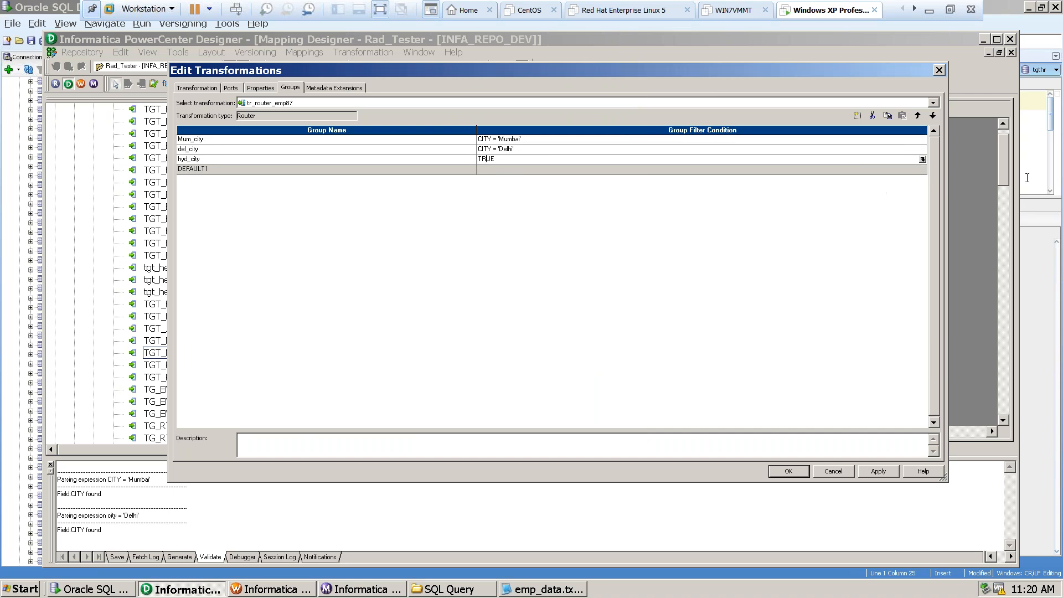
left_click(922, 159)
double_click(429, 87)
type("city =")
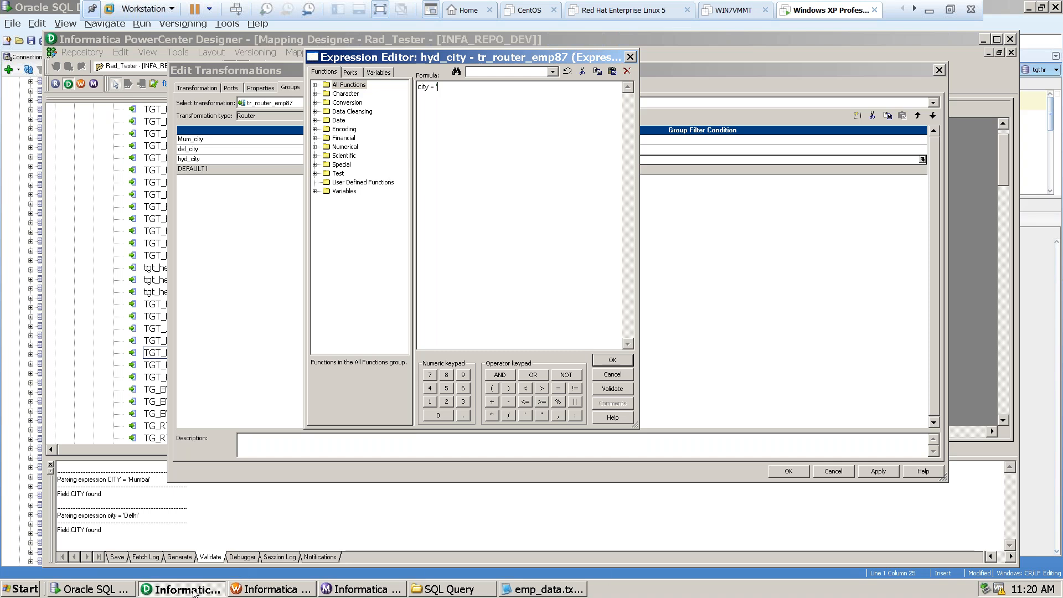
left_click(95, 590)
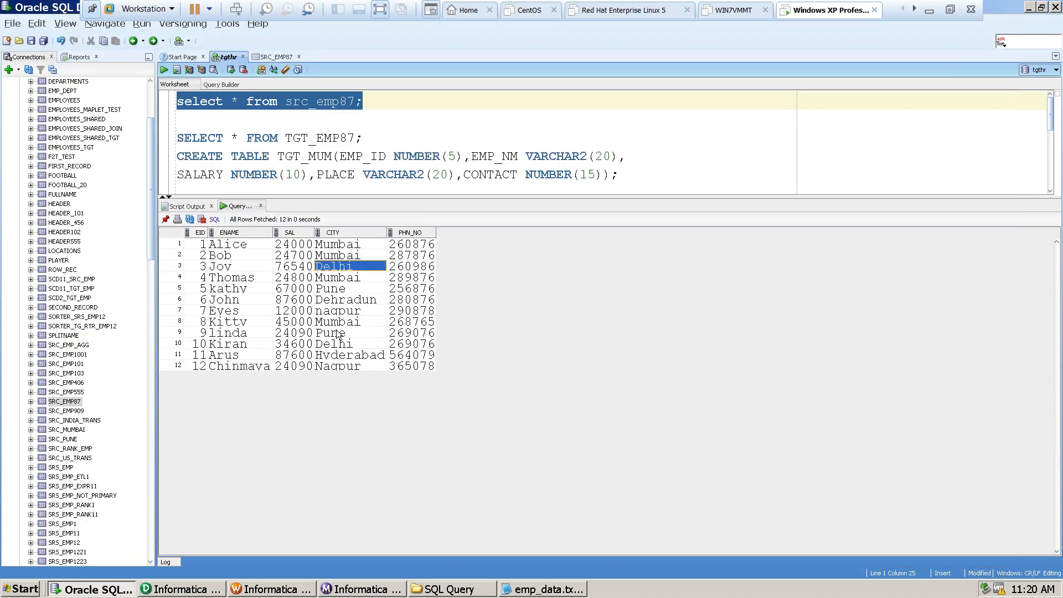
left_click(339, 357)
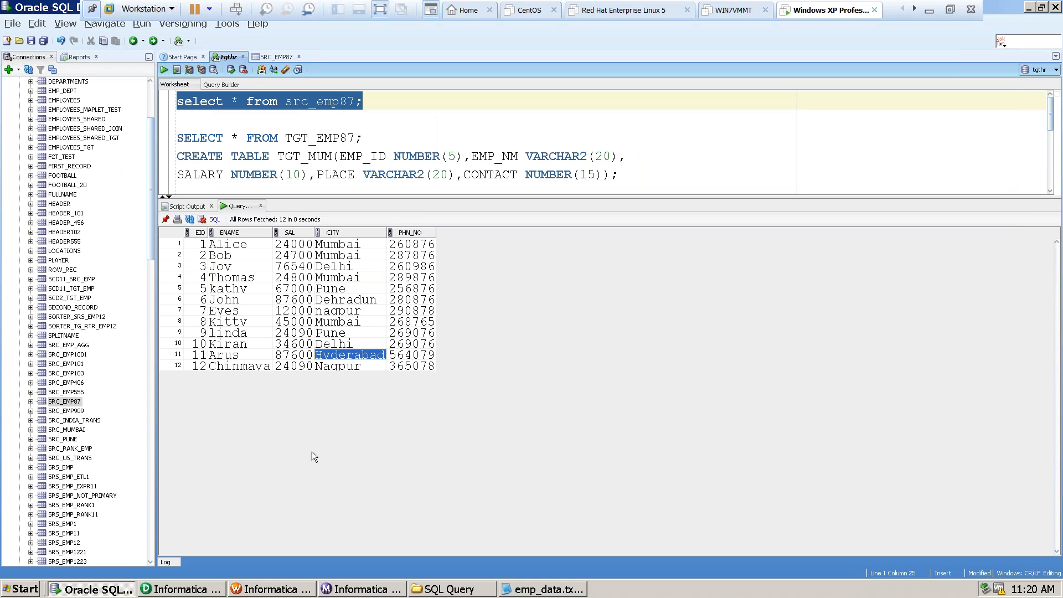
Return to Informatica Designer, complete hyd_city's filter condition as city = 'Hyderabad', then validate and accept it.
left_click(183, 589)
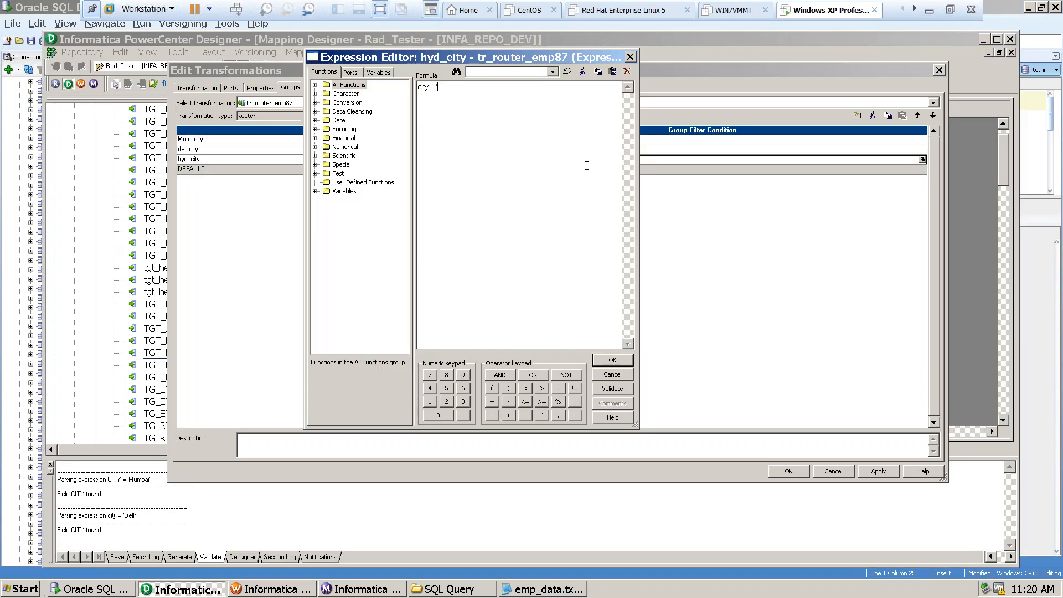
type("Hyderabad")
left_click(612, 389)
left_click(471, 260)
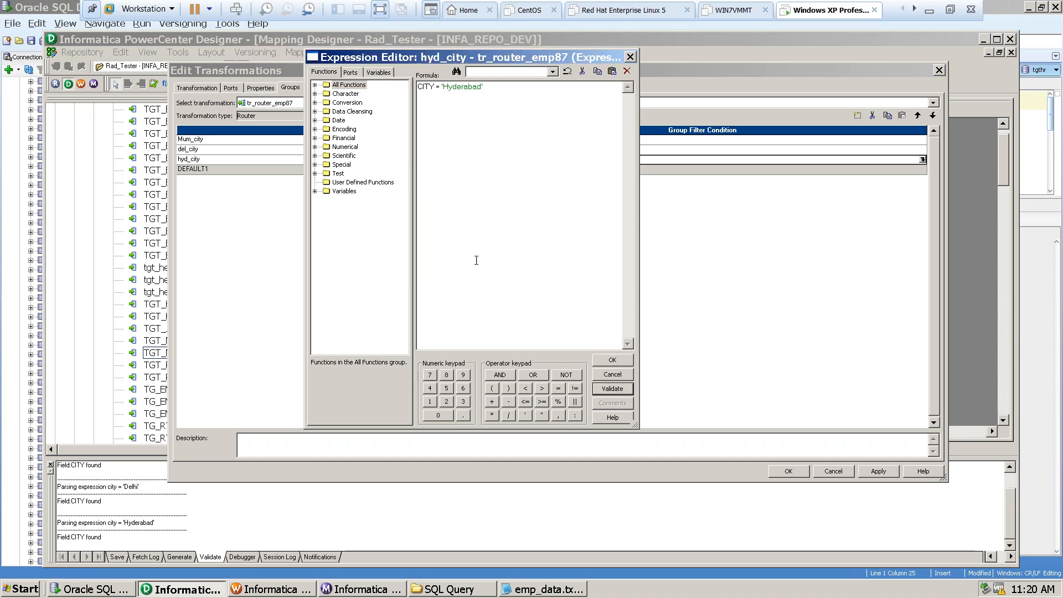
left_click(606, 361)
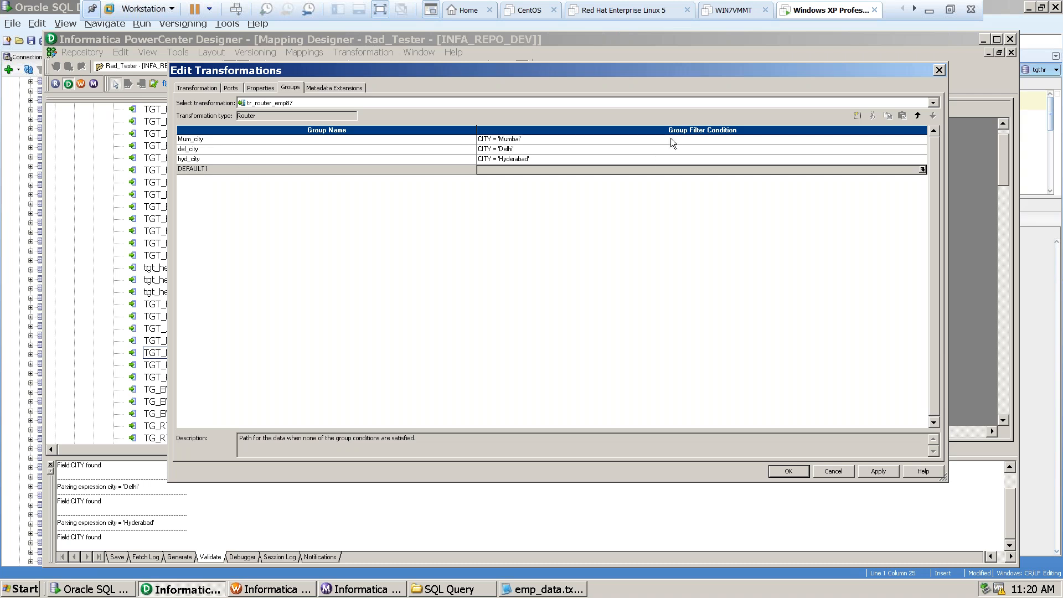
Review the filter conditions of the three city groups and the router's metadata extensions.
left_click(644, 142)
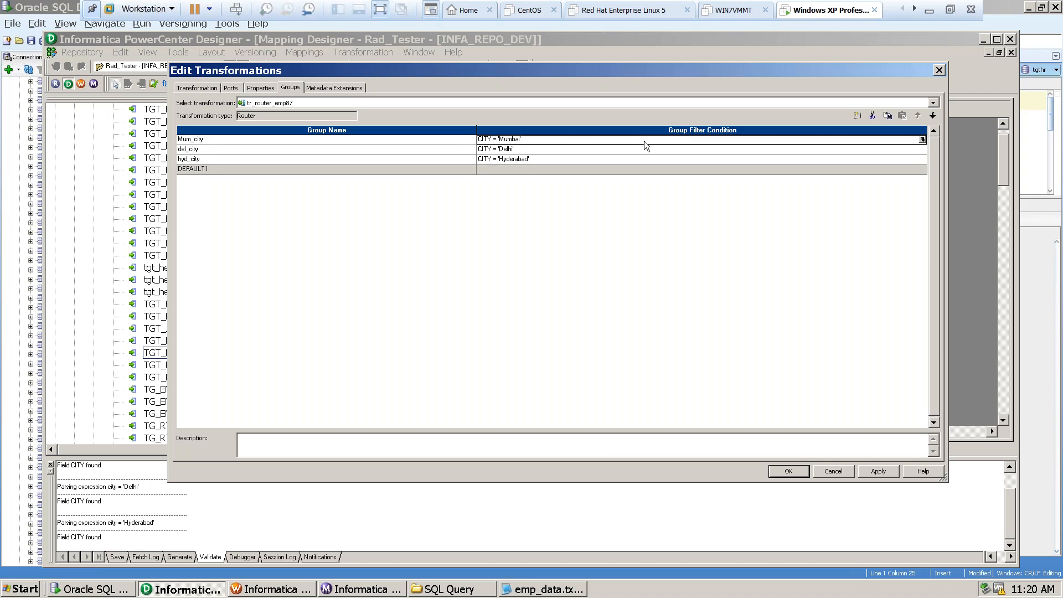
left_click(895, 151)
left_click(886, 159)
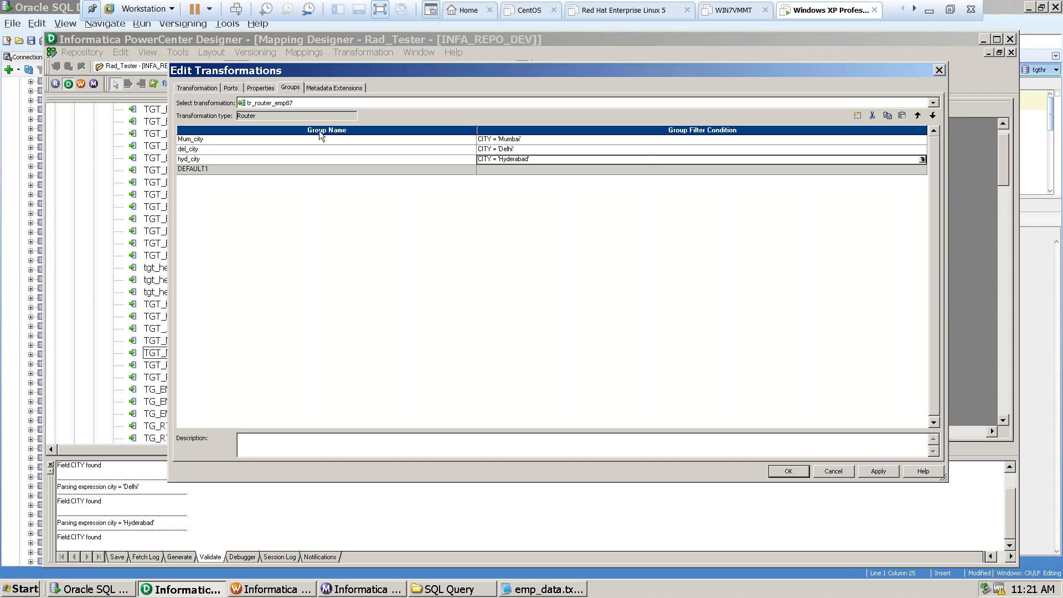
left_click(334, 88)
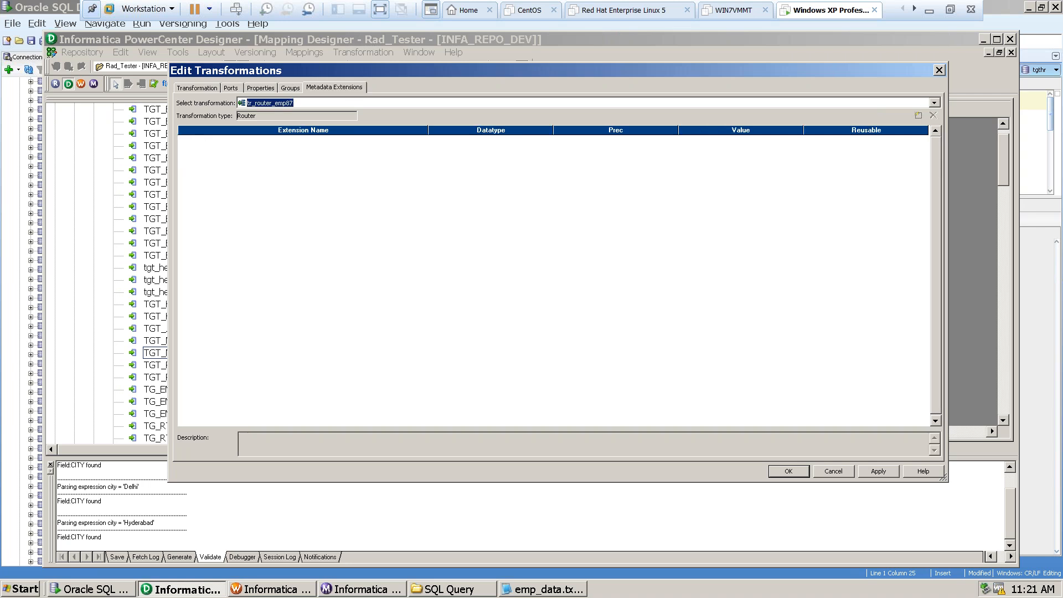
left_click(288, 88)
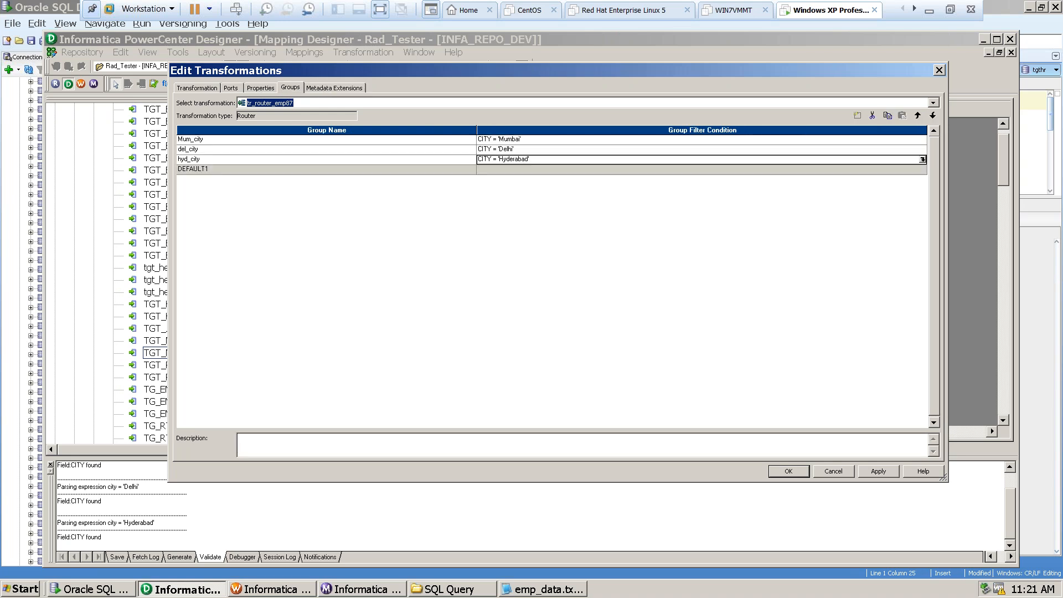
Review the router's ports, transformation and groups settings, and apply and accept the tr_router_emp87 edits.
left_click(258, 88)
left_click(230, 90)
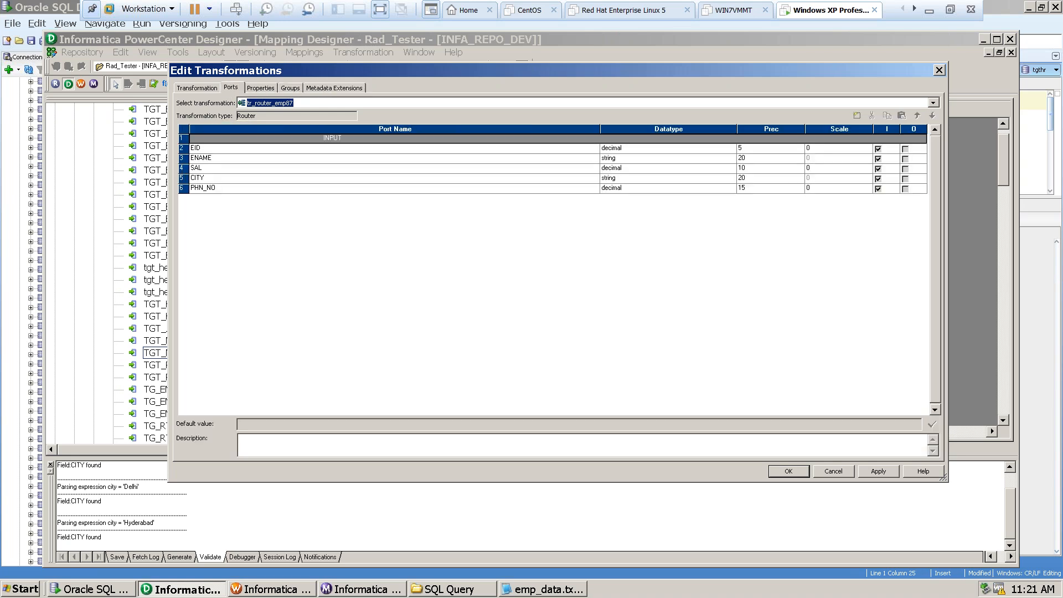
left_click(197, 87)
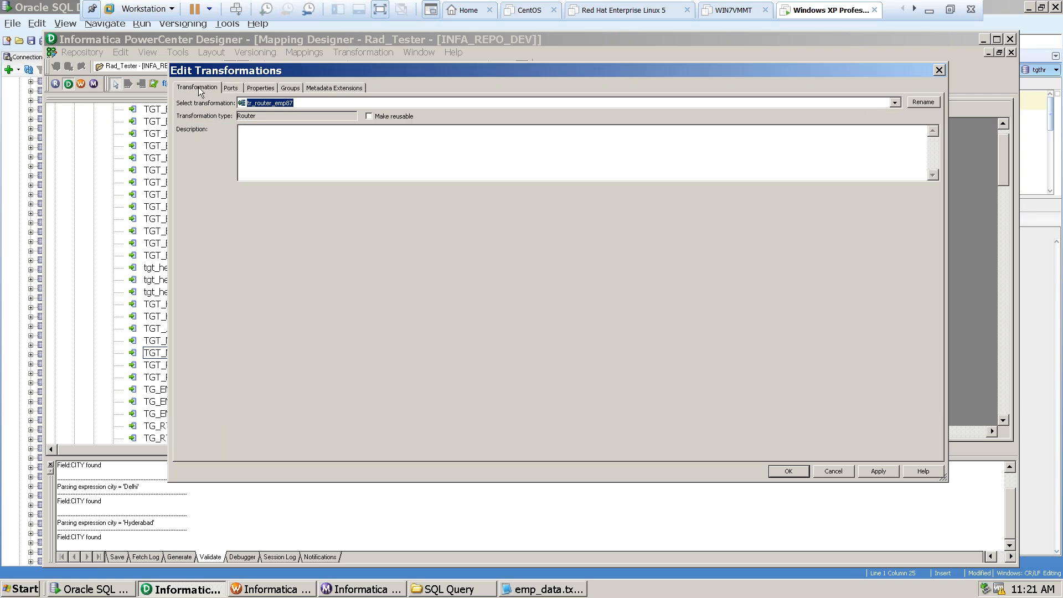
left_click(289, 87)
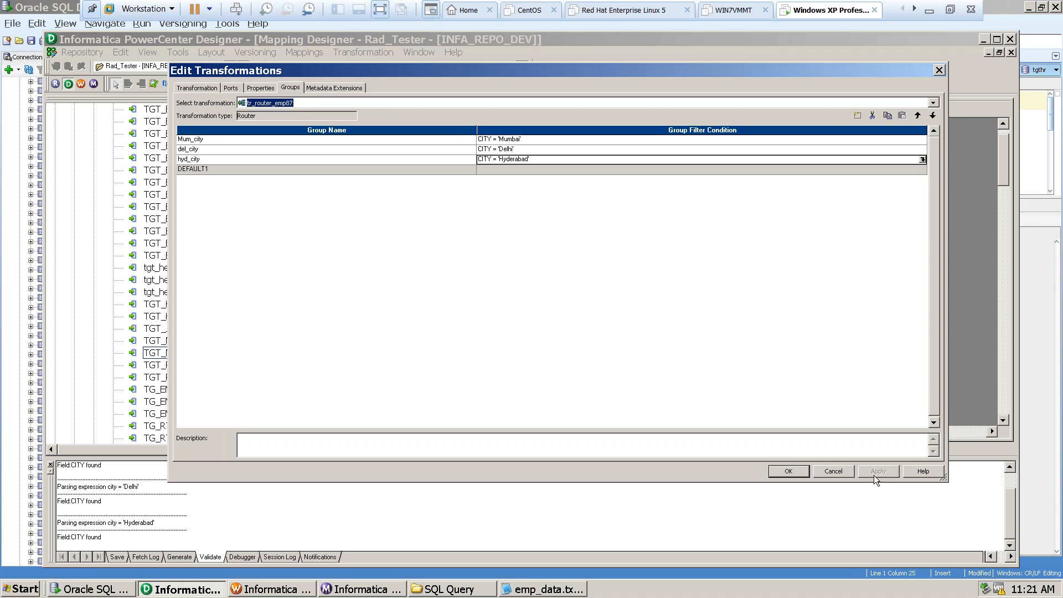
left_click(787, 472)
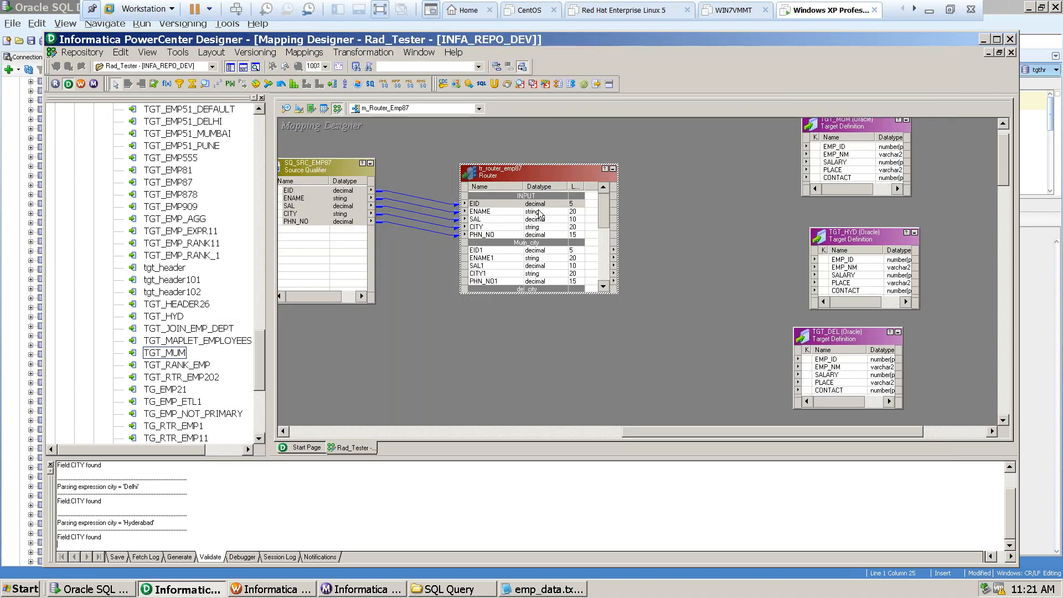
Enlarge tr_router_emp87 and move it up so the ports of all its groups fit in view, and select the INPUT ports.
left_click_drag(551, 164, 548, 141)
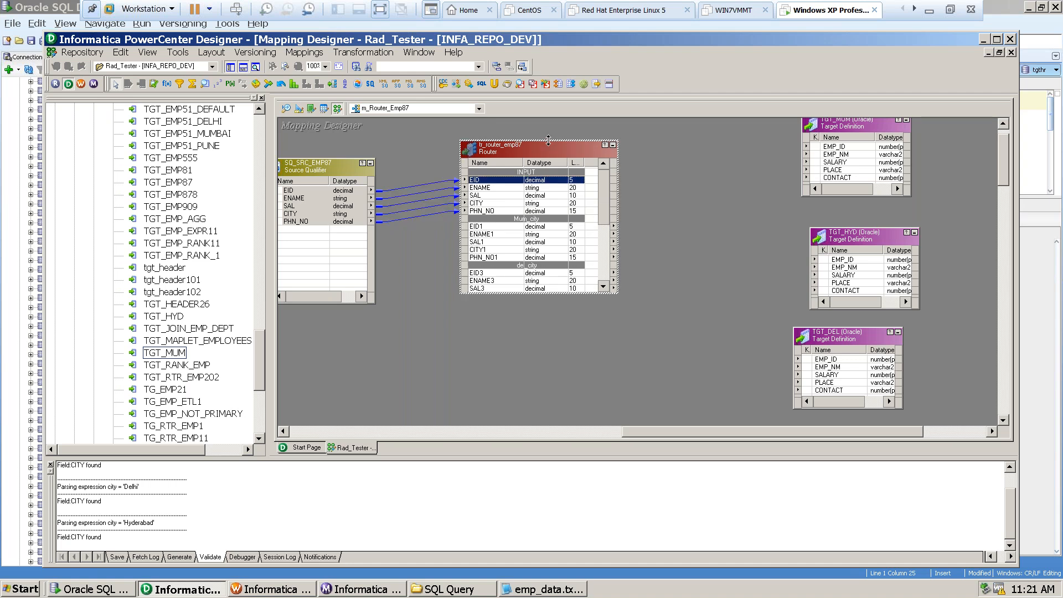
left_click_drag(527, 297, 520, 377)
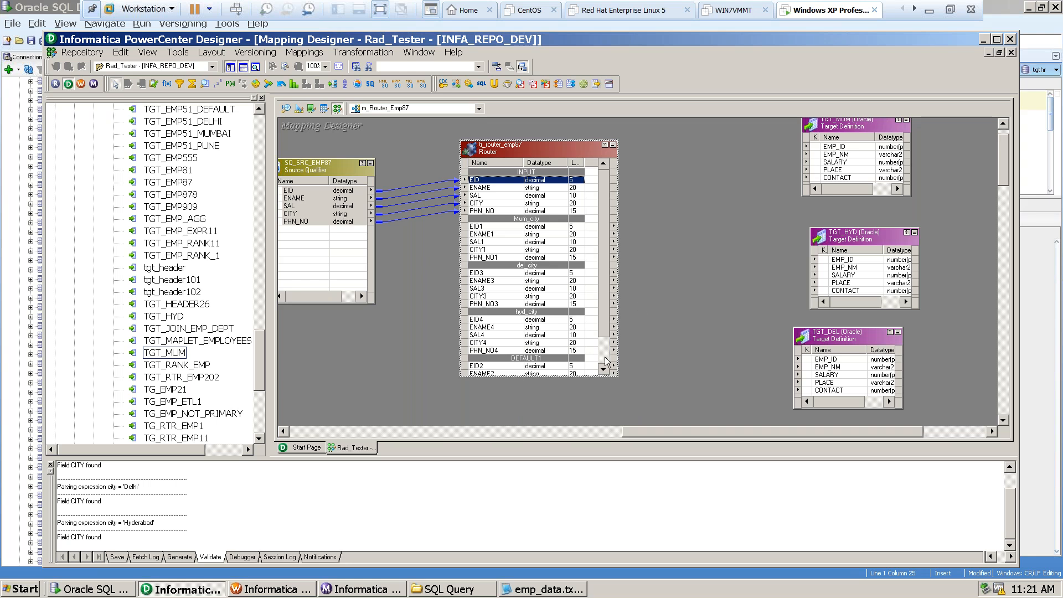
left_click_drag(571, 379, 570, 411)
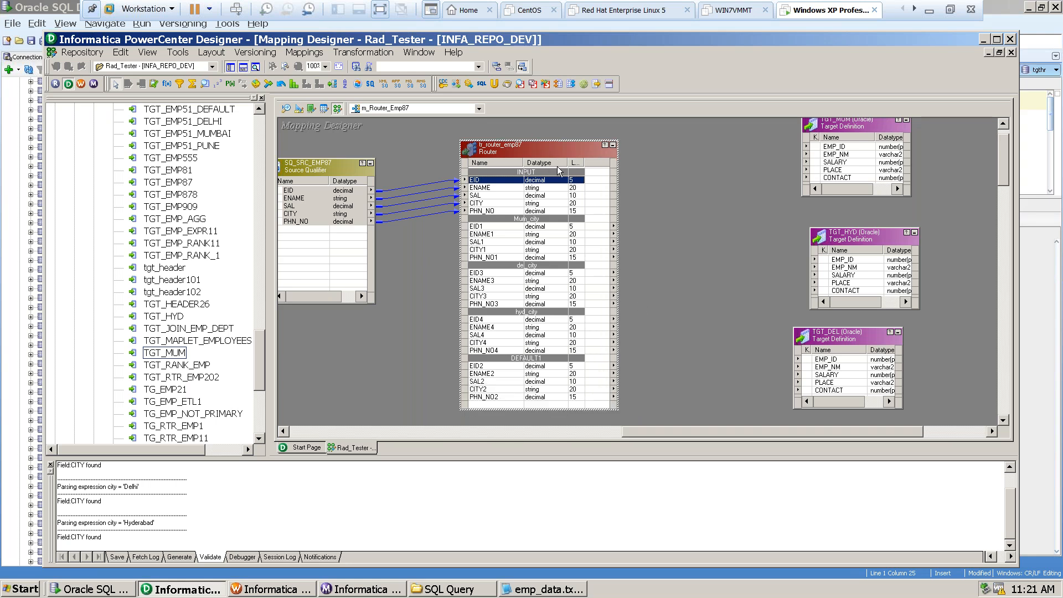
left_click_drag(546, 154, 548, 143)
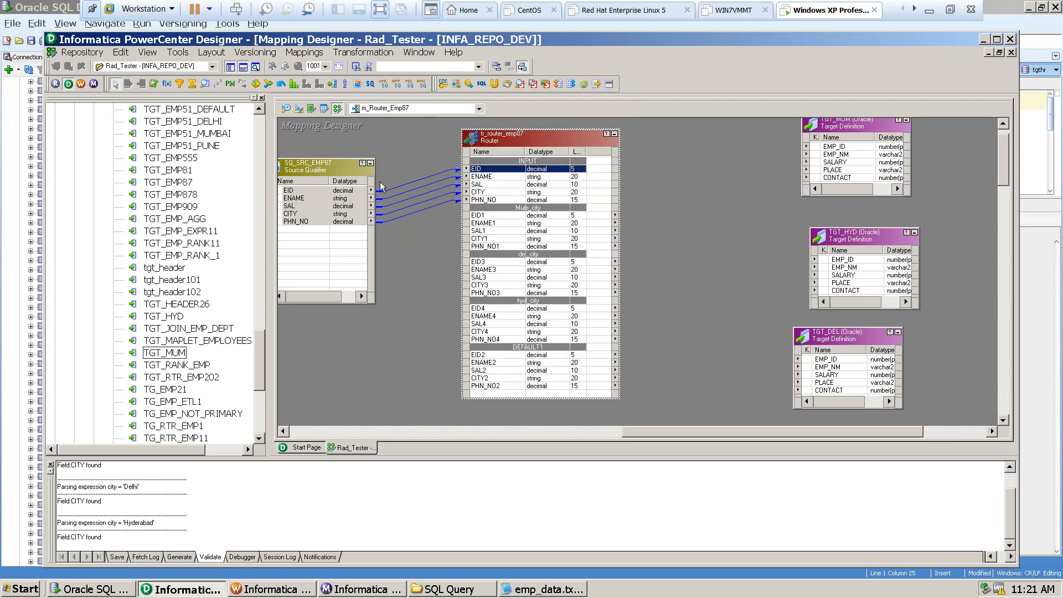
left_click(486, 200, "shift")
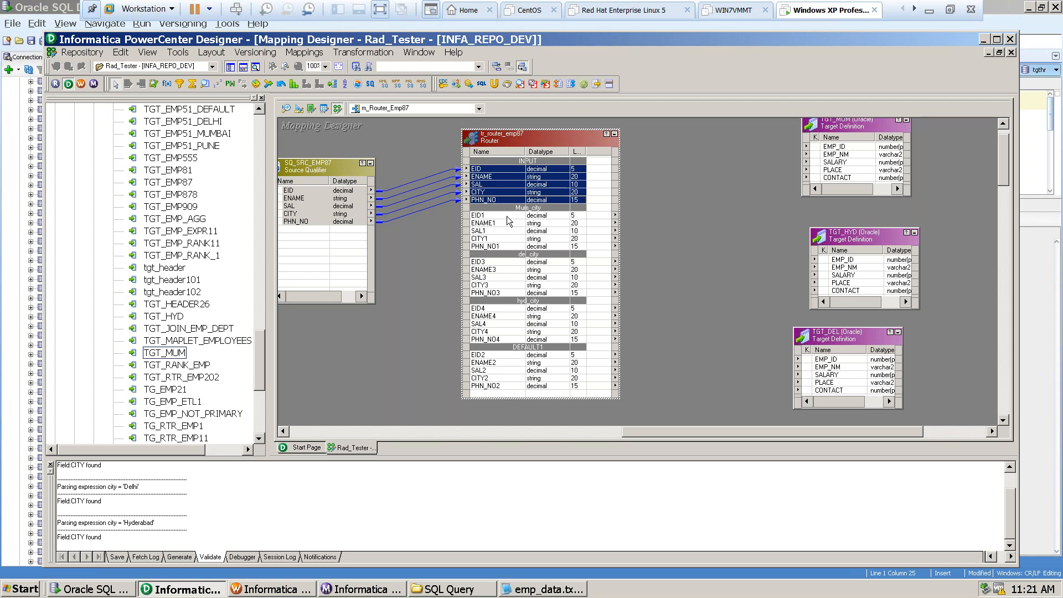
Enlarge TGT_MUM and link the five Mum_city ports, EID1 to PHN_NO1, to its columns starting at EMP_ID.
left_click(489, 216)
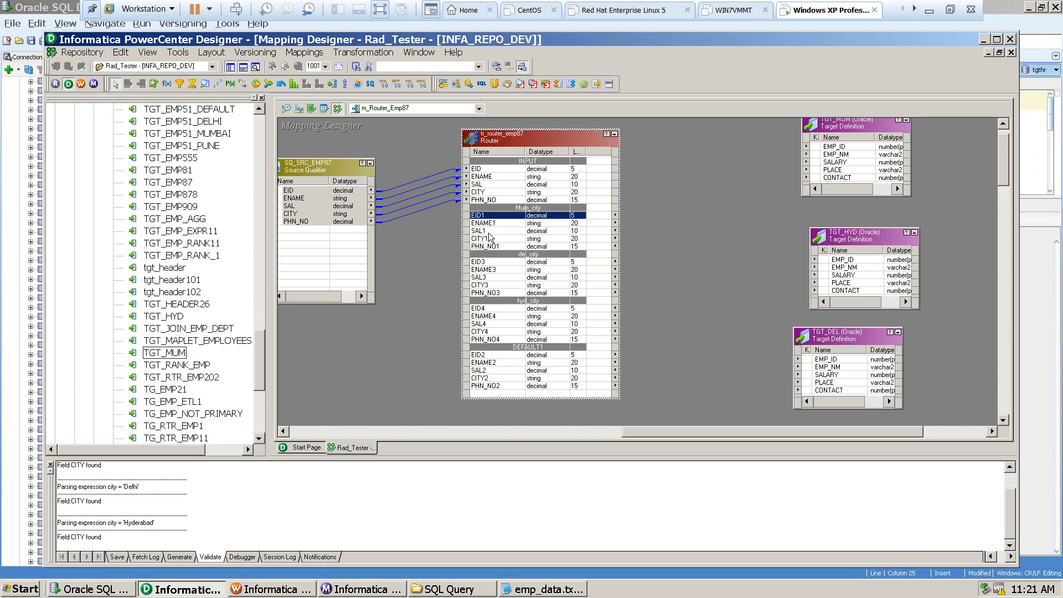
left_click(490, 247, "shift")
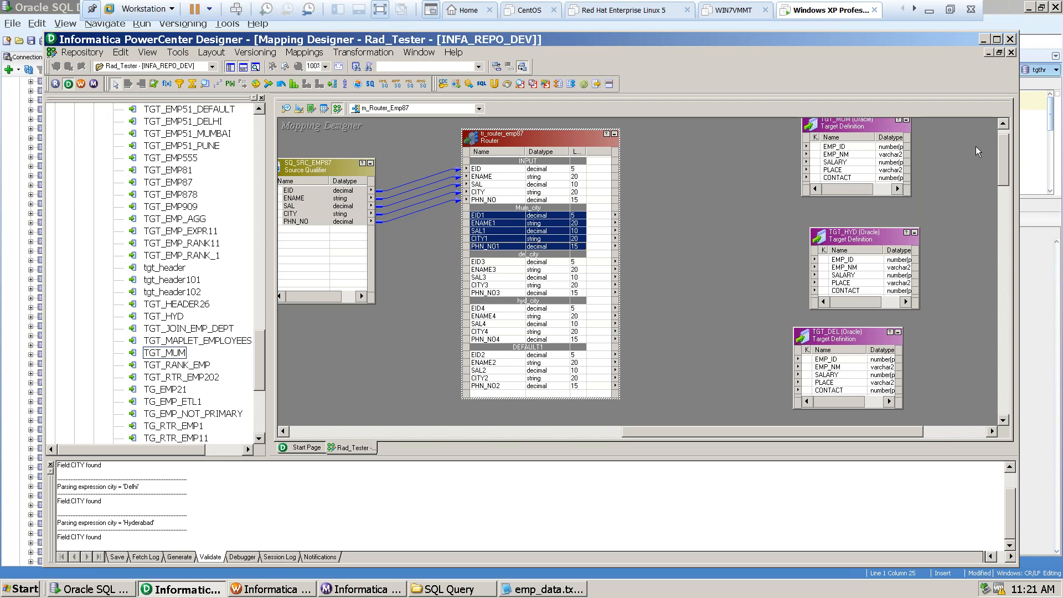
left_click(1002, 124)
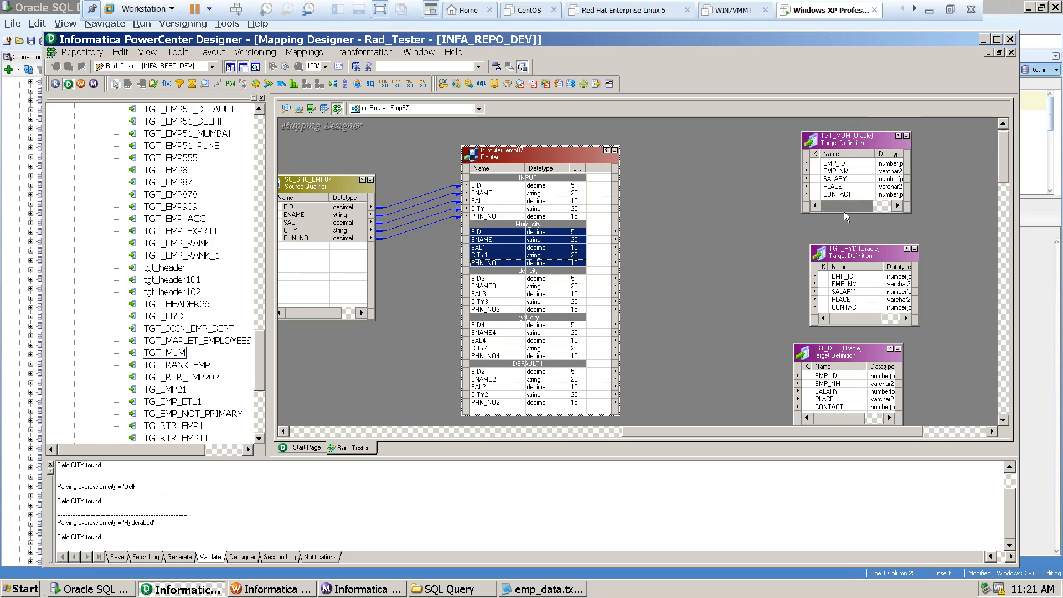
left_click_drag(844, 213, 844, 227)
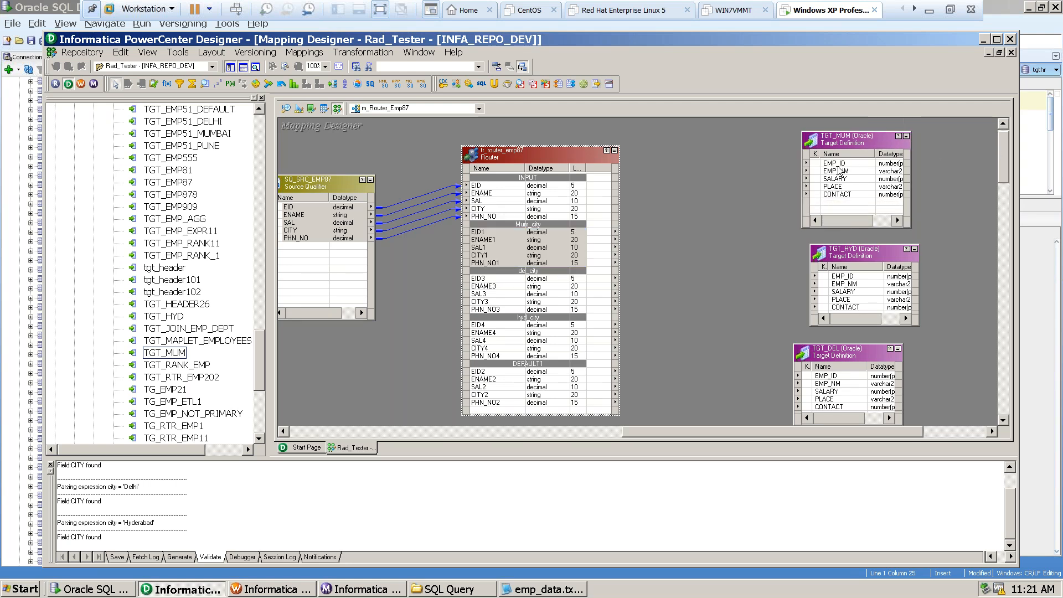
left_click_drag(482, 235, 828, 168)
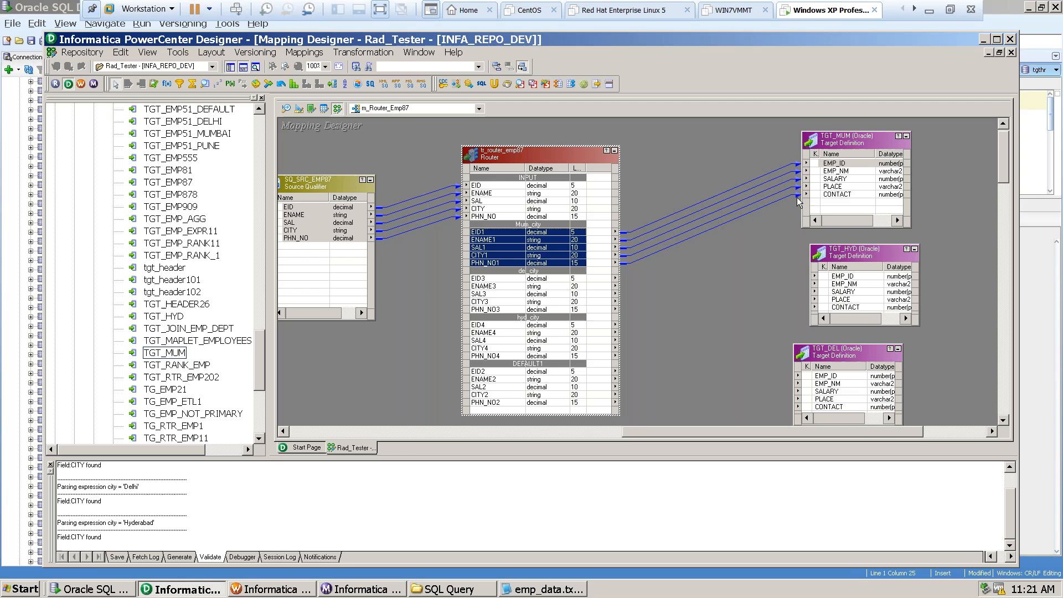
Link the five del_city ports, EID3 to PHN_NO3, to the TGT_DEL columns starting at EMP_ID.
left_click_drag(1004, 161, 1004, 180)
left_click(535, 165)
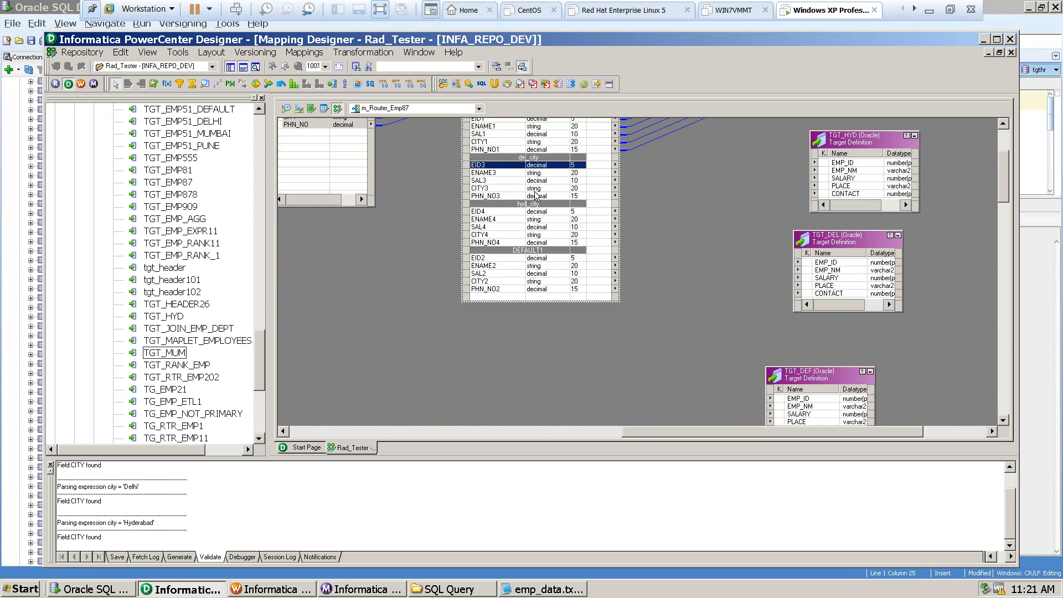
left_click(539, 197, "shift")
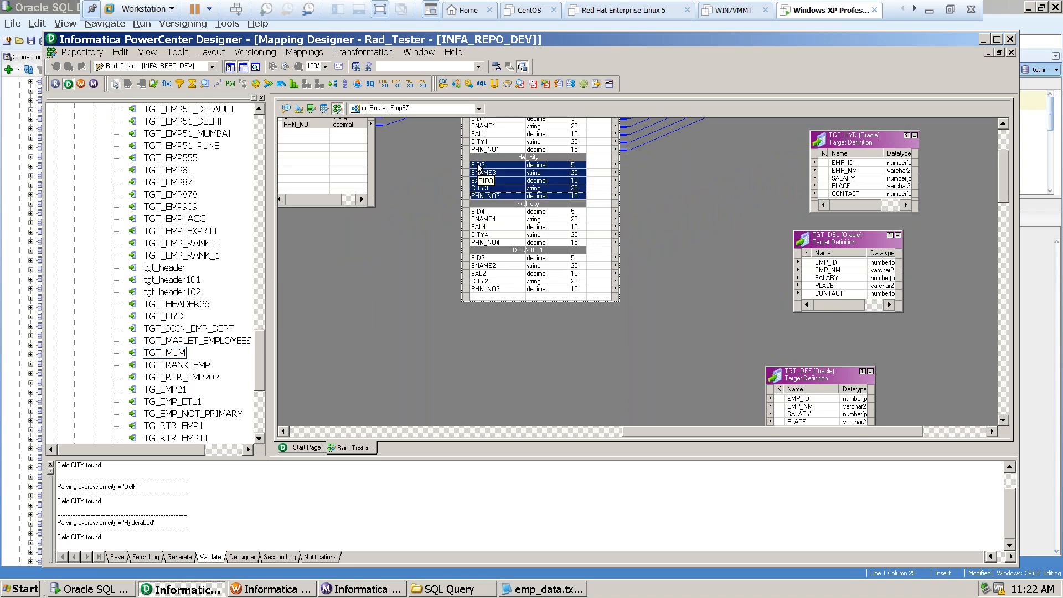
left_click_drag(480, 168, 825, 265)
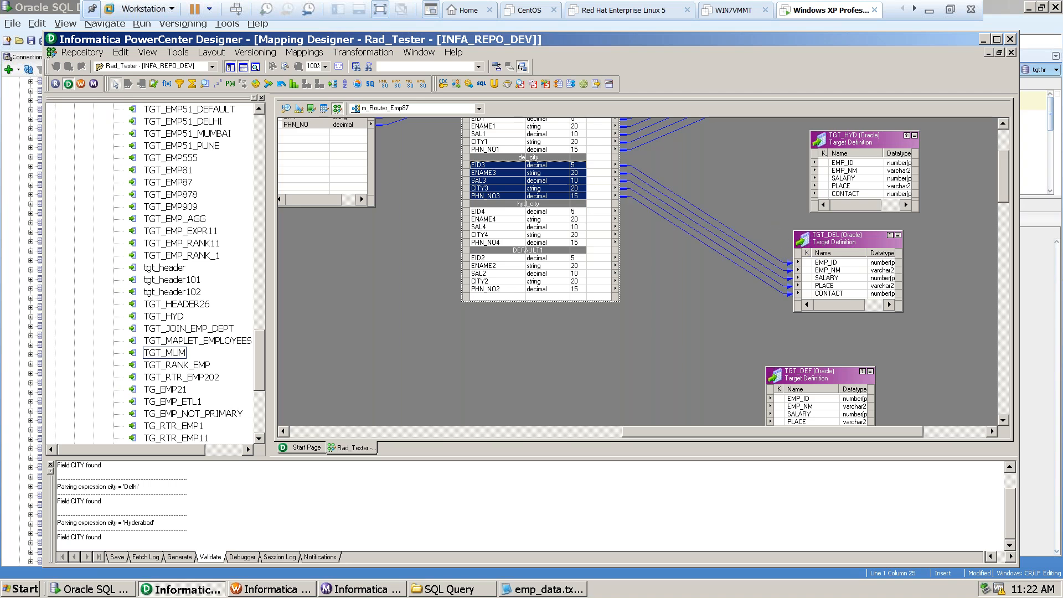
Link the five hyd_city ports, EID4 to PHN_NO4, to the TGT_HYD columns starting at EMP_ID.
left_click(509, 211)
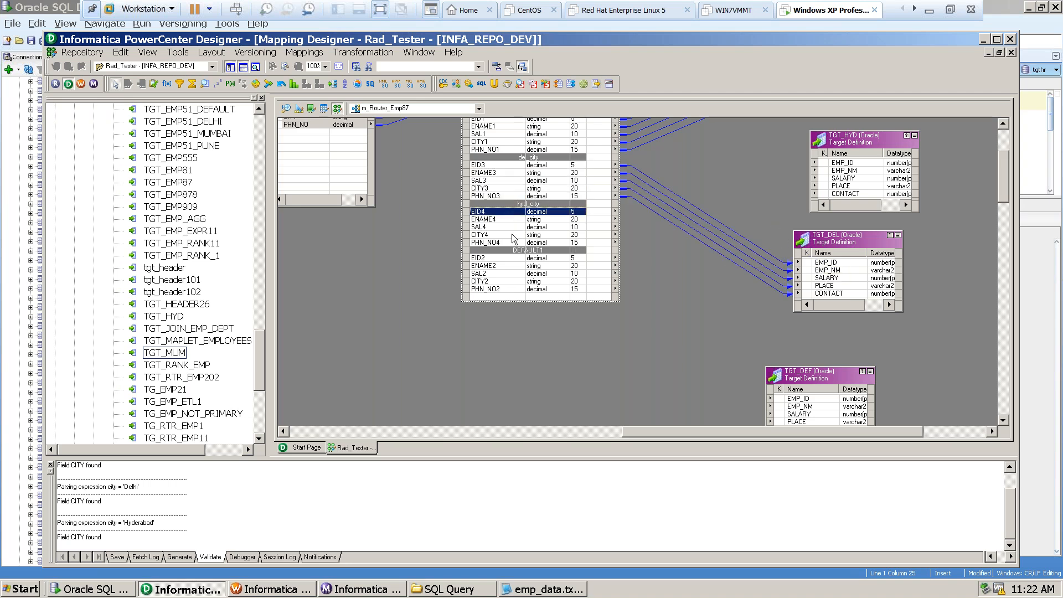
left_click(505, 243, "shift")
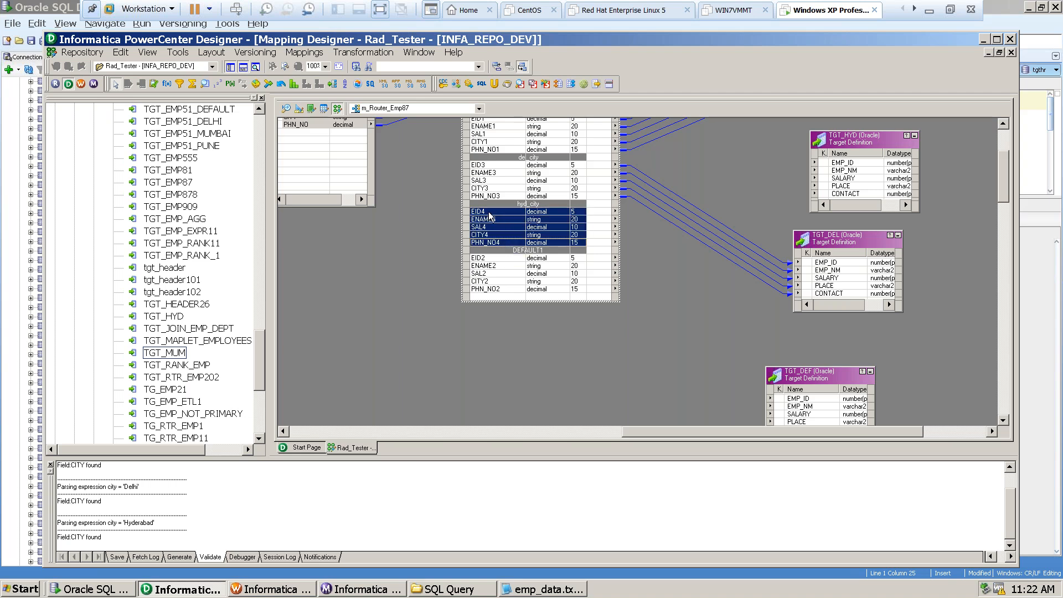
left_click_drag(490, 217, 842, 168)
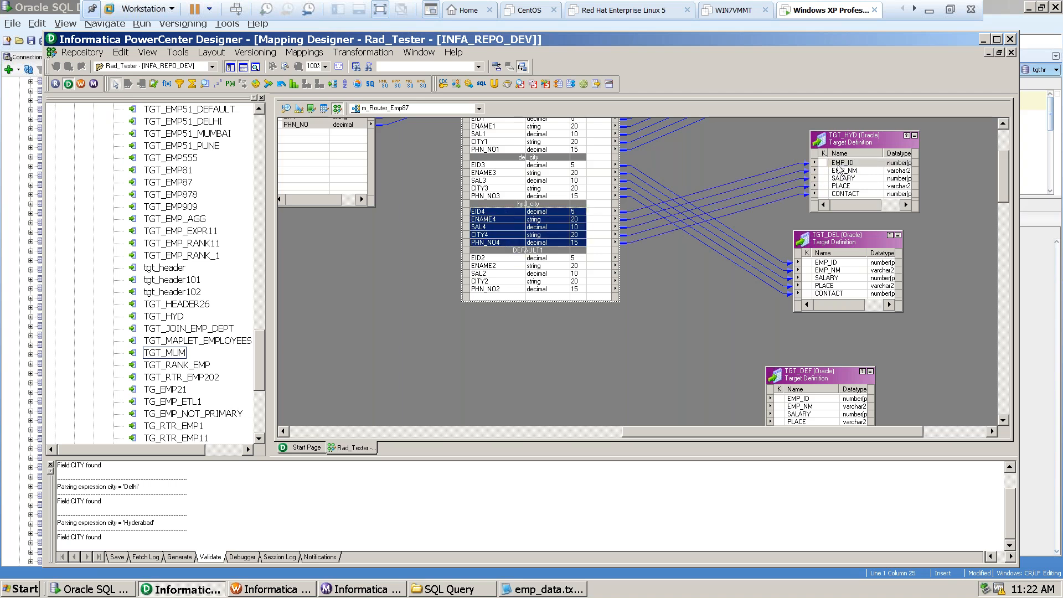
Link the five DEFAULT1 ports, EID2 to PHN_NO2, to the TGT_DEF columns starting at EMP_ID.
left_click(492, 259)
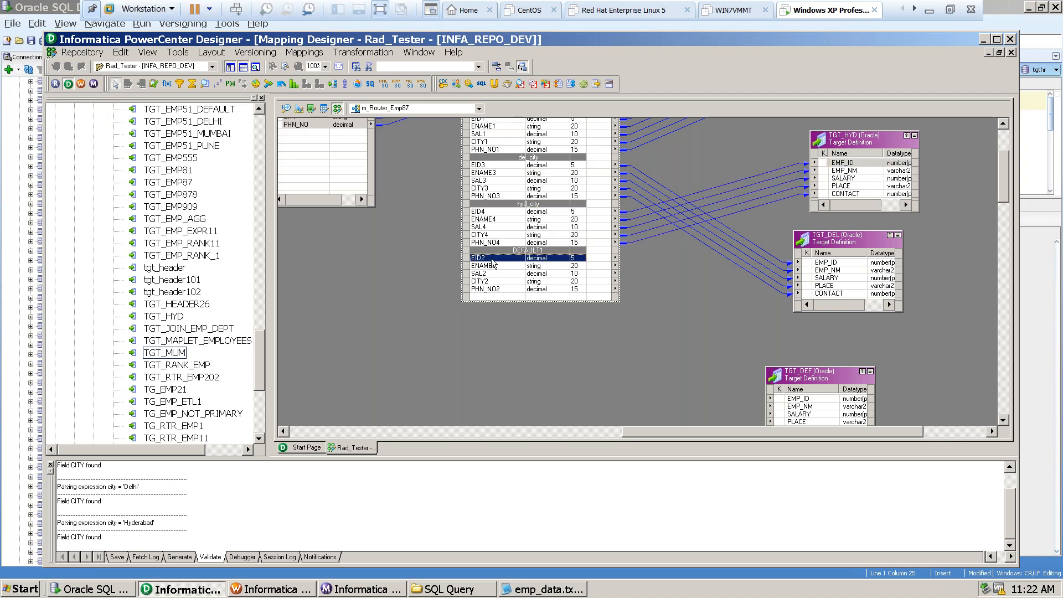
left_click(488, 290, "shift")
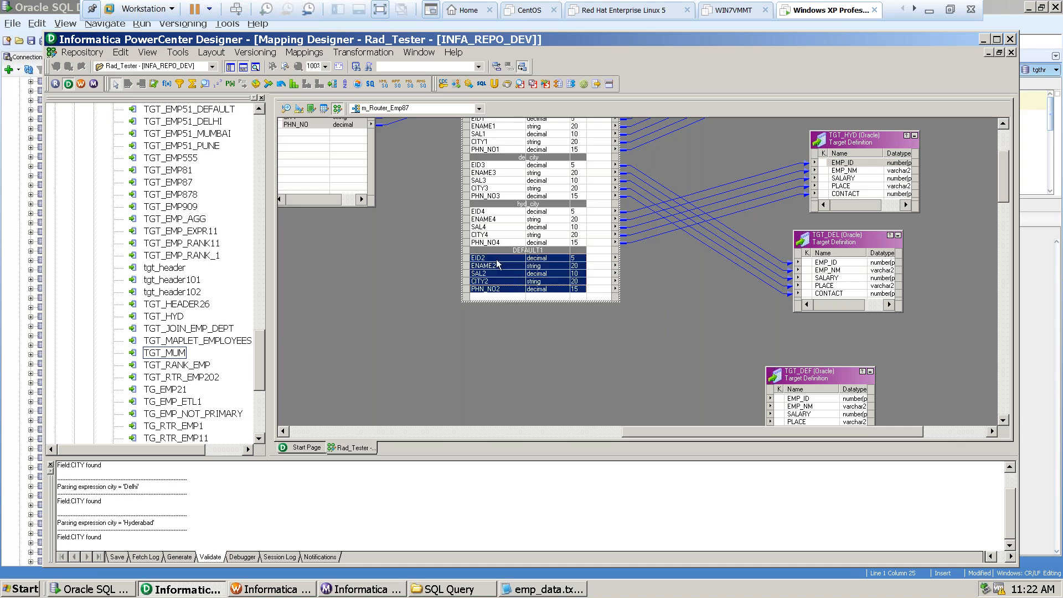
left_click_drag(499, 262, 800, 402)
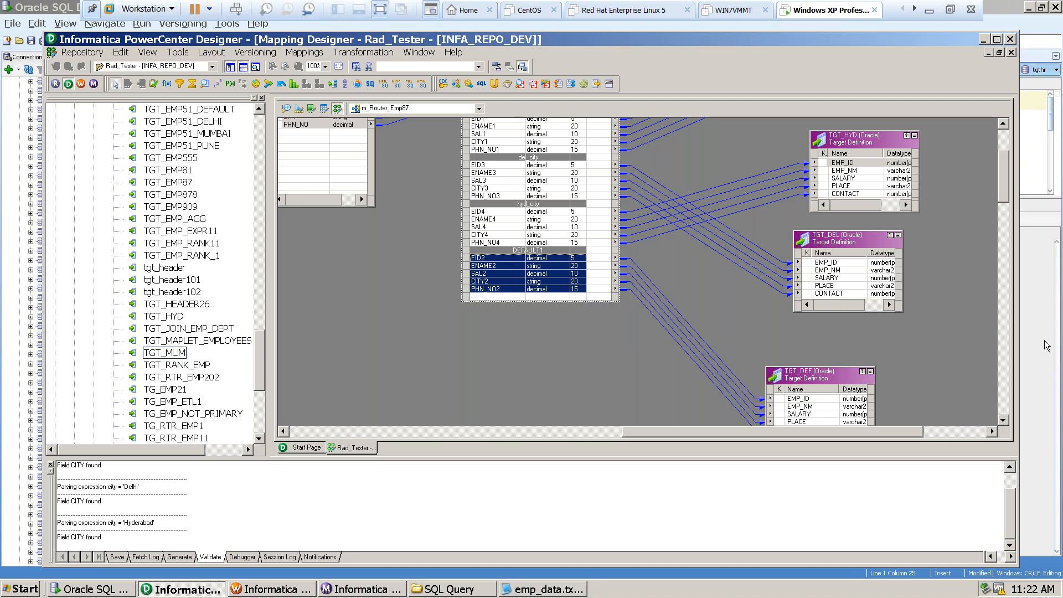
Enlarge the TGT_DEF target slightly and save the mapping m_Router_Emp87.
left_click_drag(1007, 188, 1001, 206)
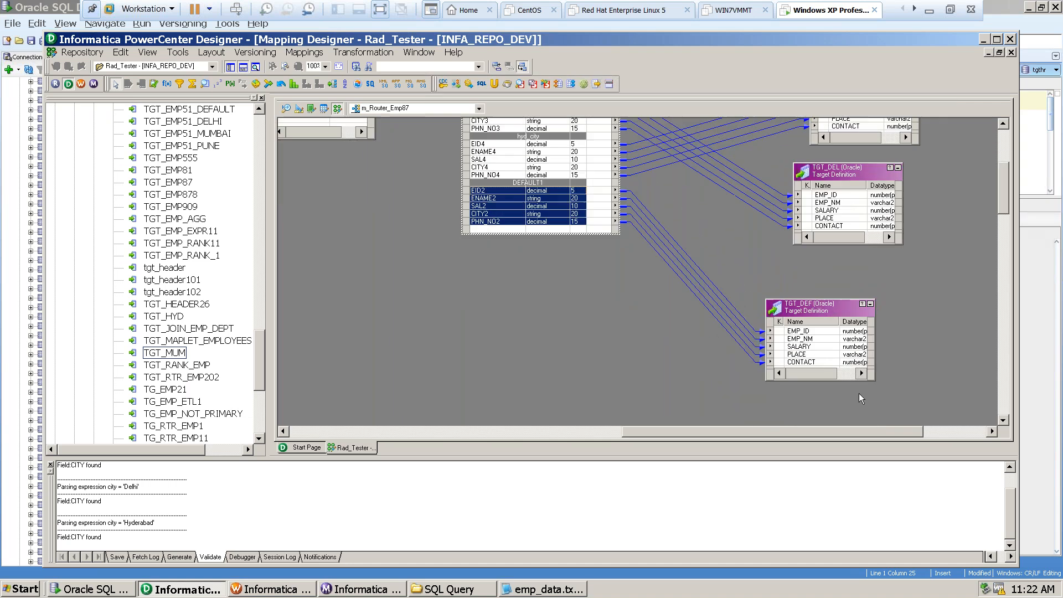
left_click_drag(811, 381, 808, 398)
left_click(549, 330)
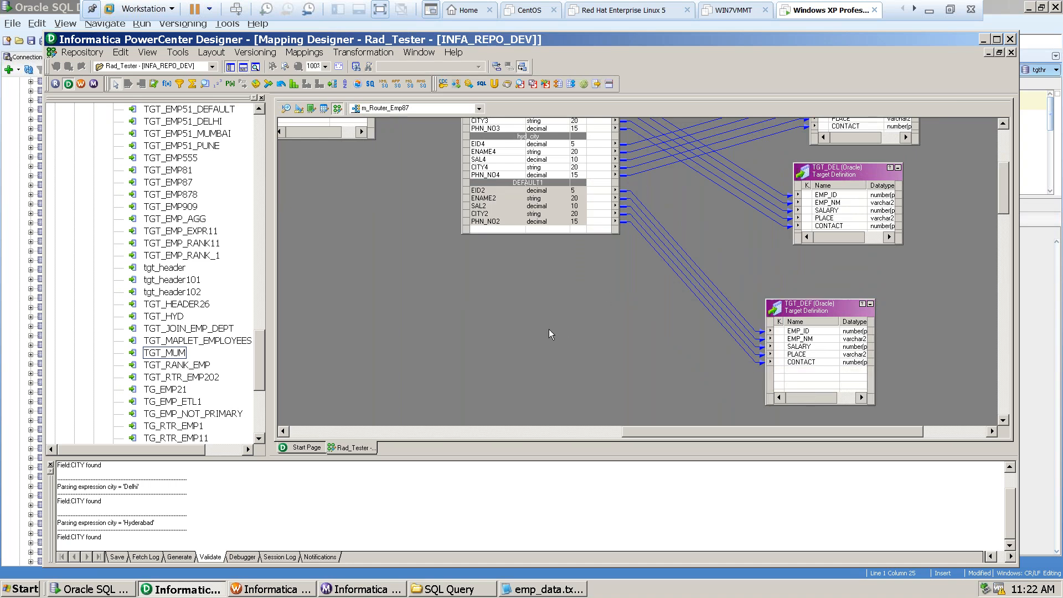
key("ctrl+s")
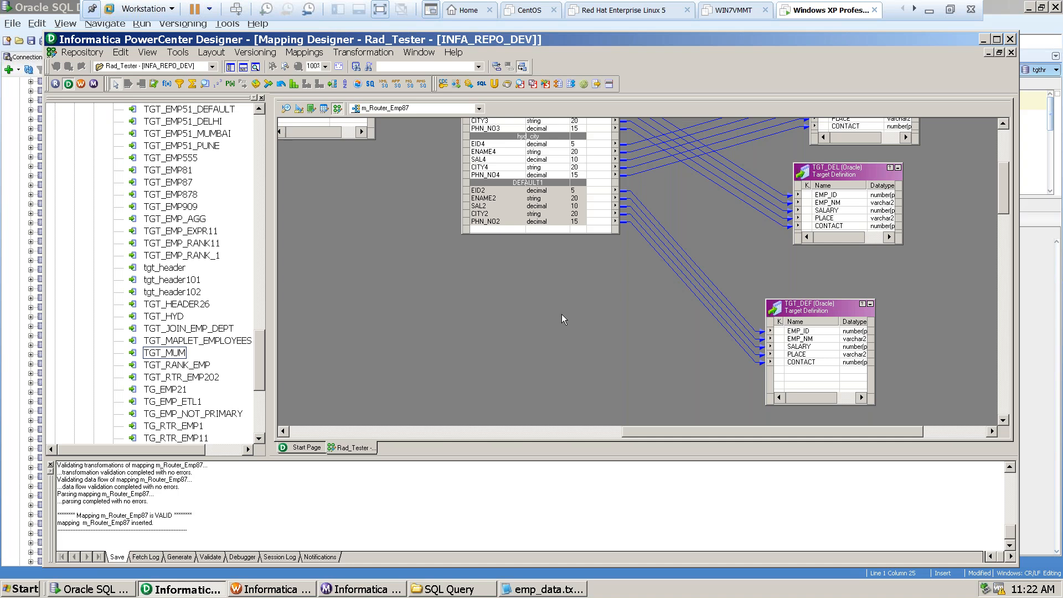
Switch to Informatica Workflow Manager and add a session for the mapping m_Router_Emp87 to the workflow wf_s_m_emp87.
left_click(265, 589)
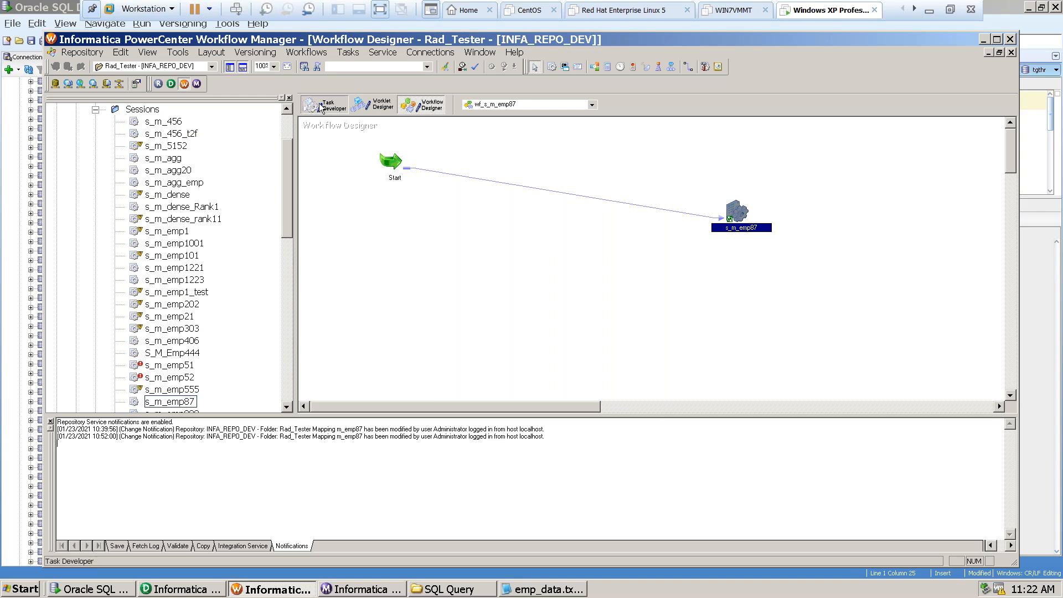
left_click(325, 108)
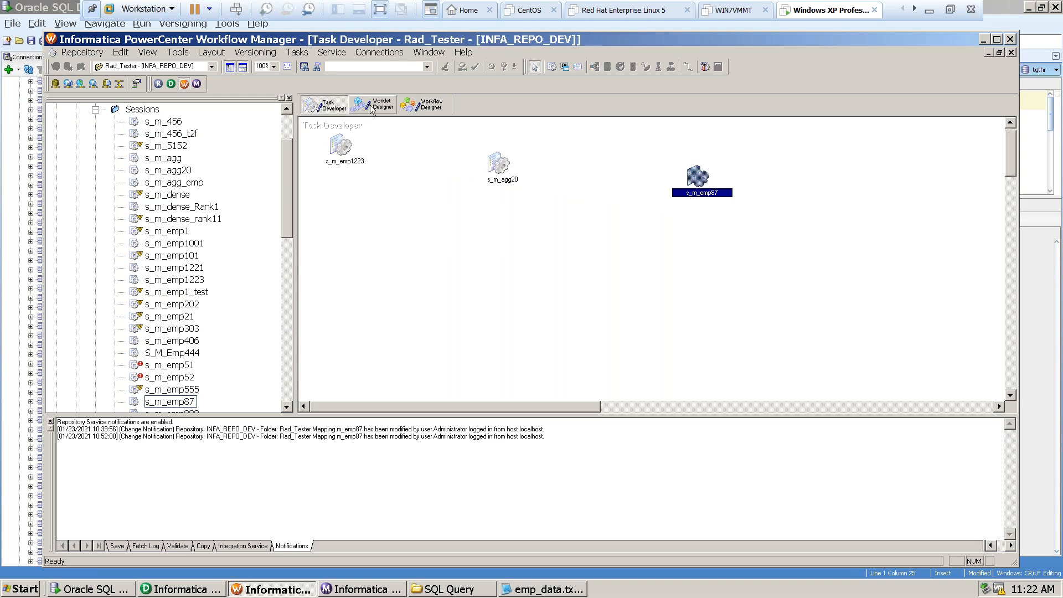
left_click(432, 108)
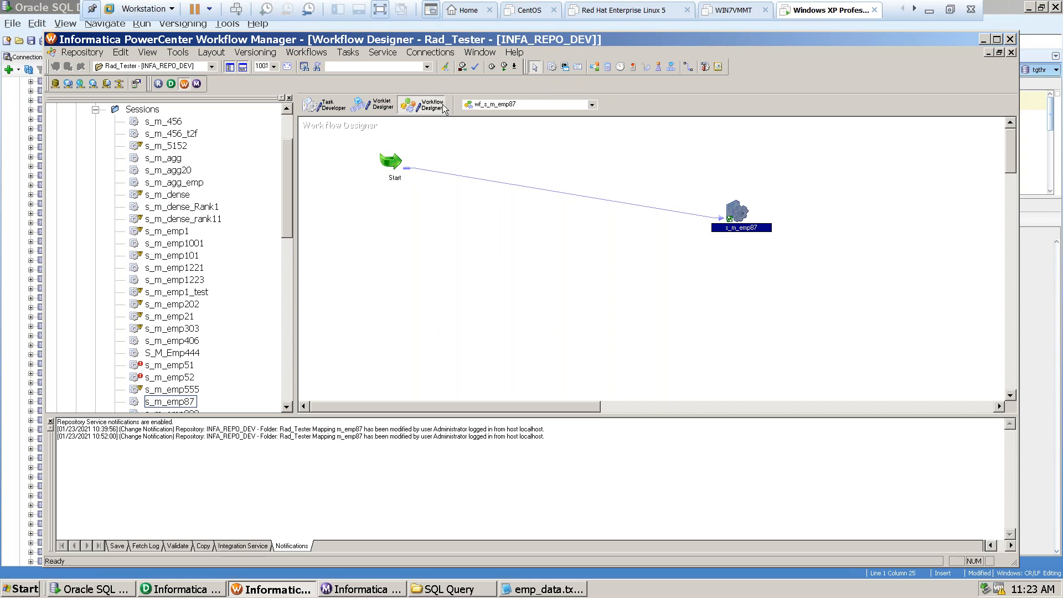
left_click(551, 68)
left_click(538, 281)
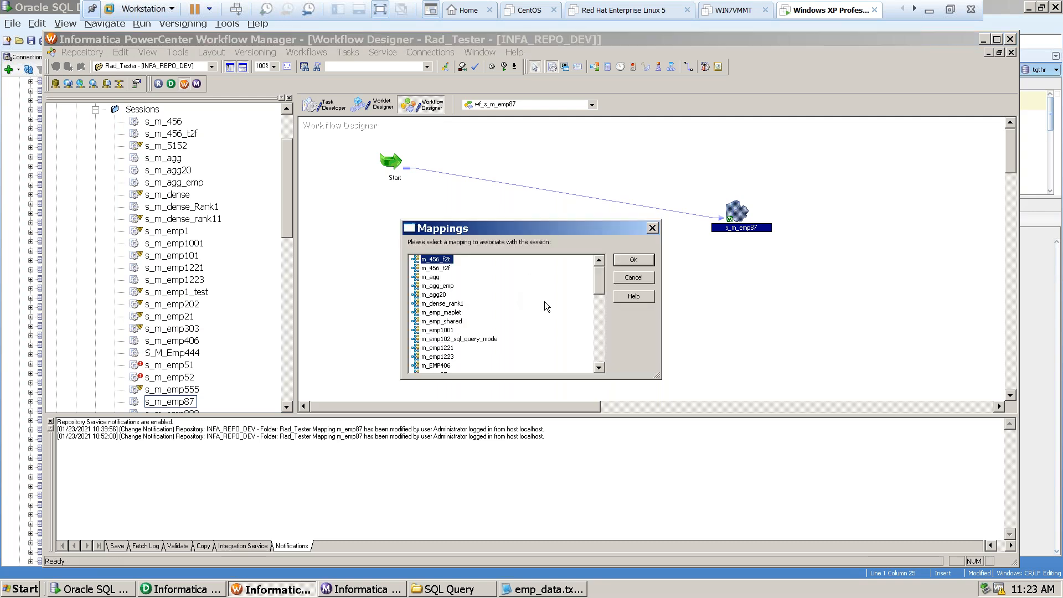
left_click_drag(603, 287, 595, 339)
left_click(436, 331)
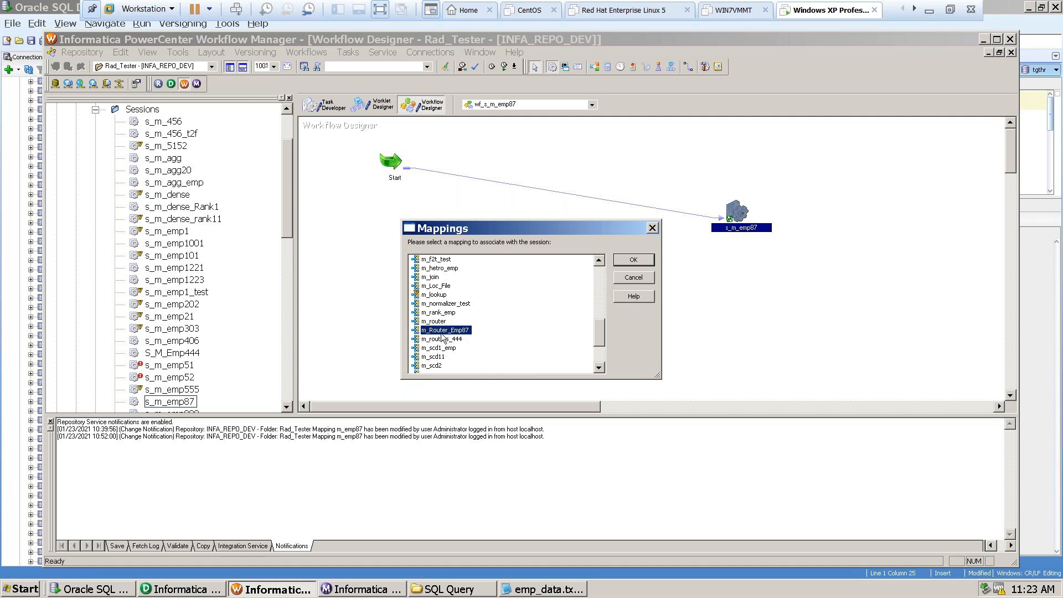
left_click(634, 260)
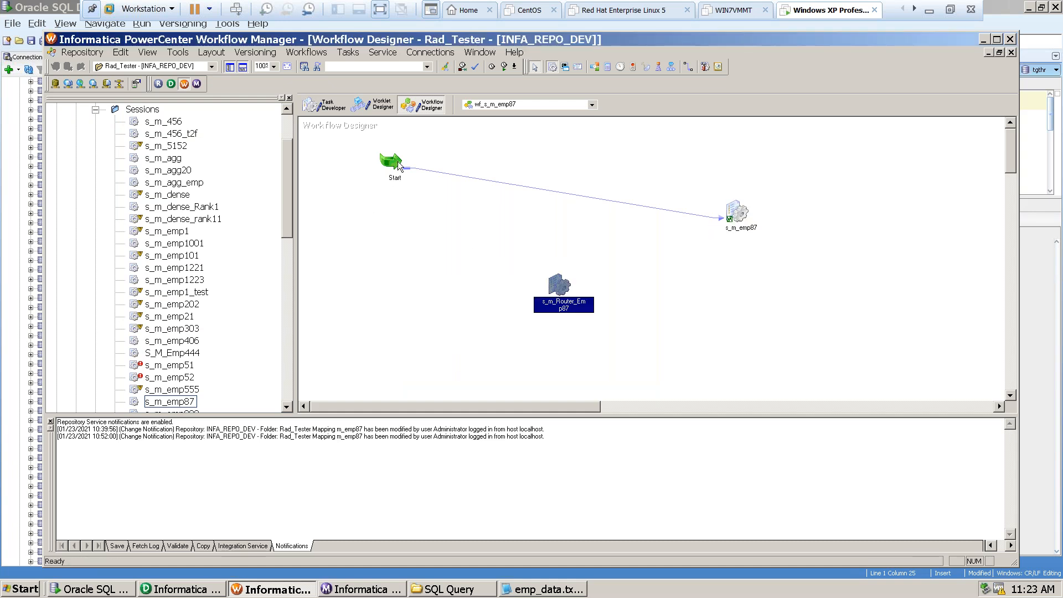
left_click(147, 318)
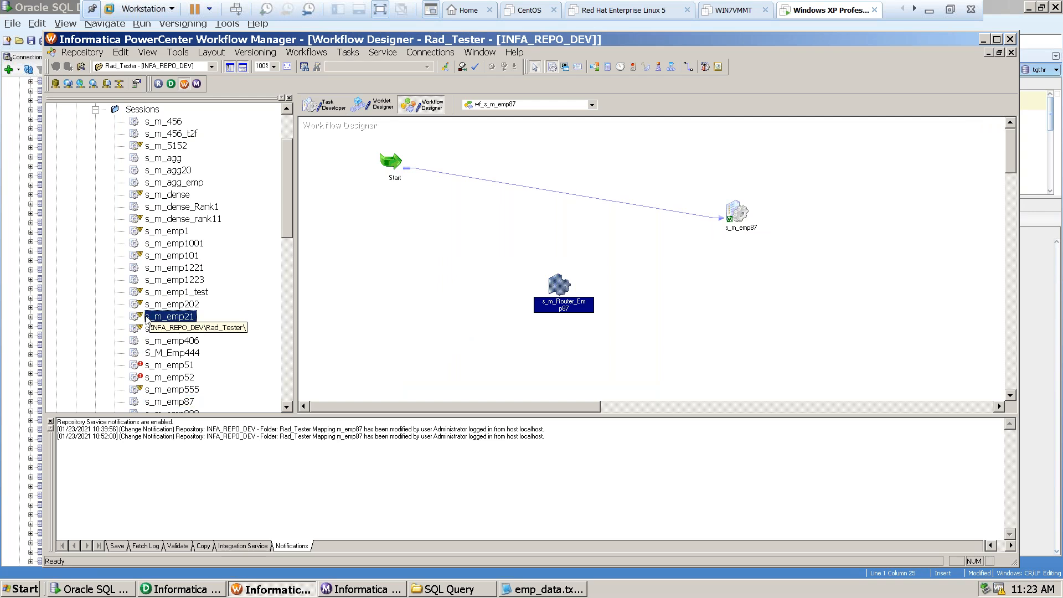
left_click(328, 105)
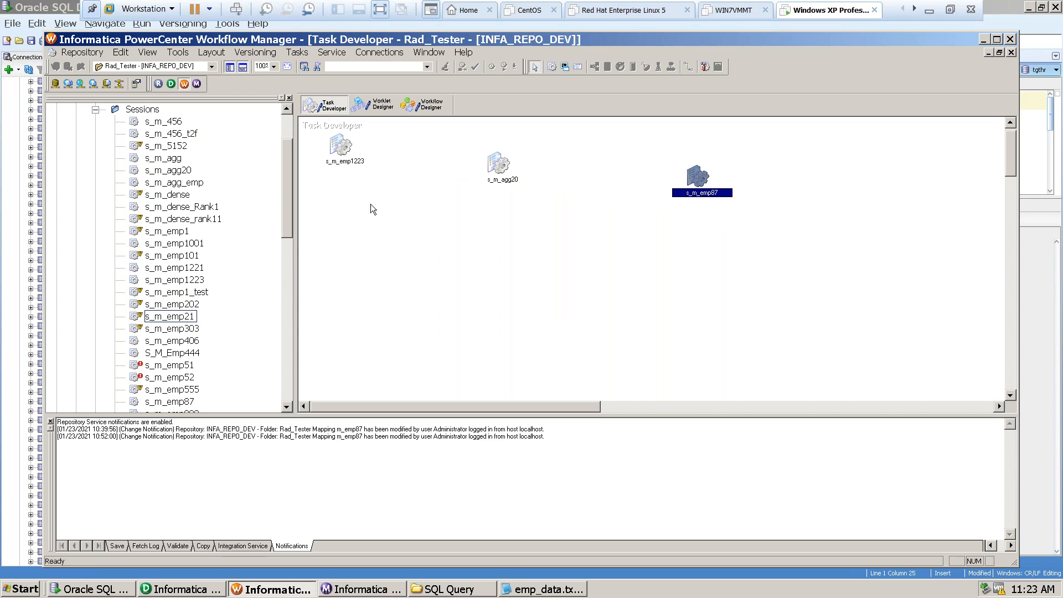
left_click(146, 123)
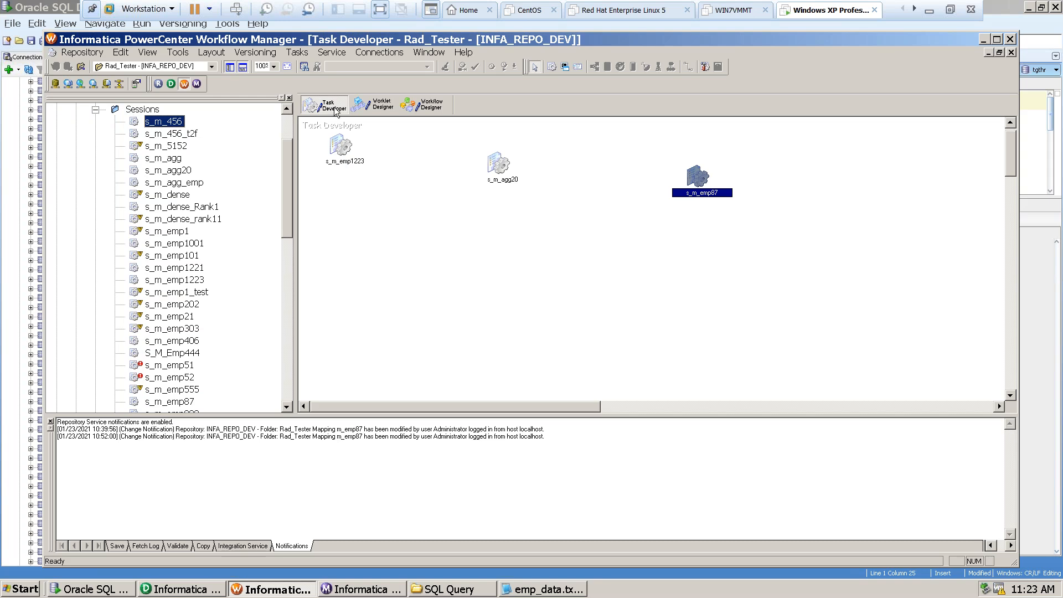
left_click(429, 107)
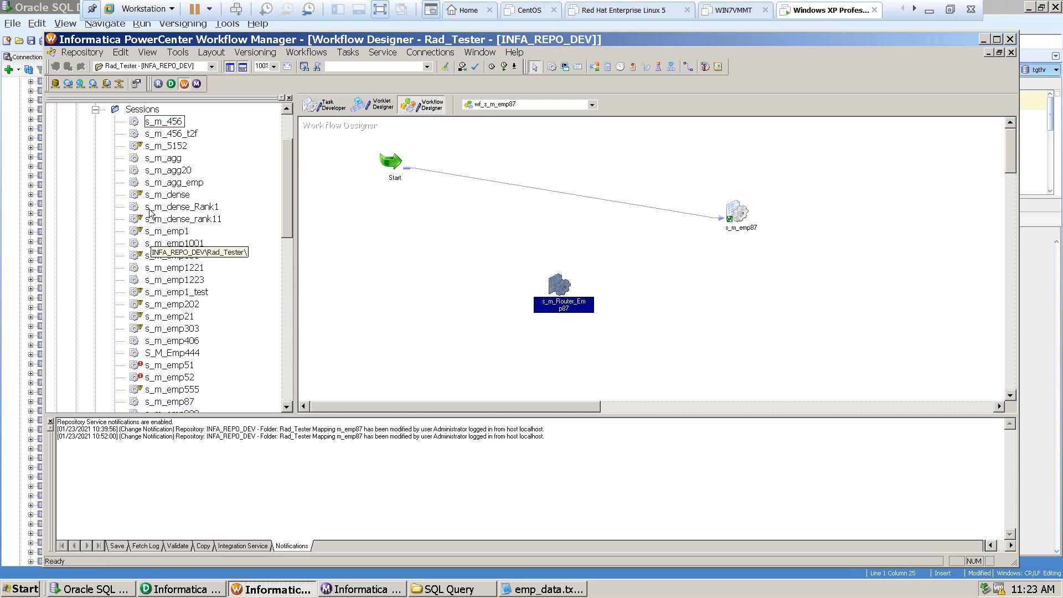
left_click(96, 111)
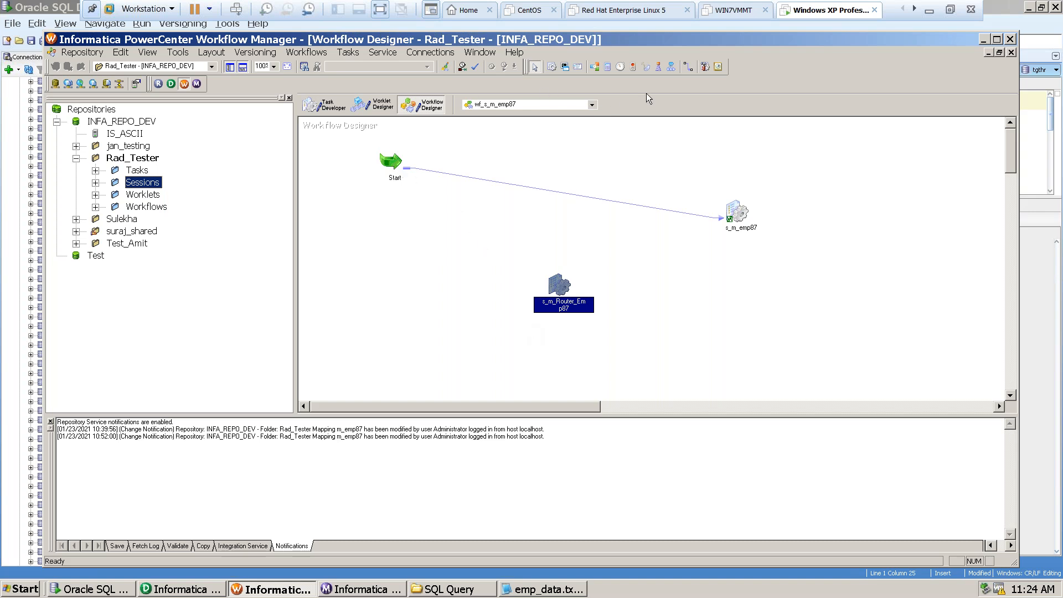
Link the Start task to the session s_m_Router_Emp87 in the workflow wf_s_m_emp87.
left_click(690, 68)
left_click_drag(403, 168, 538, 299)
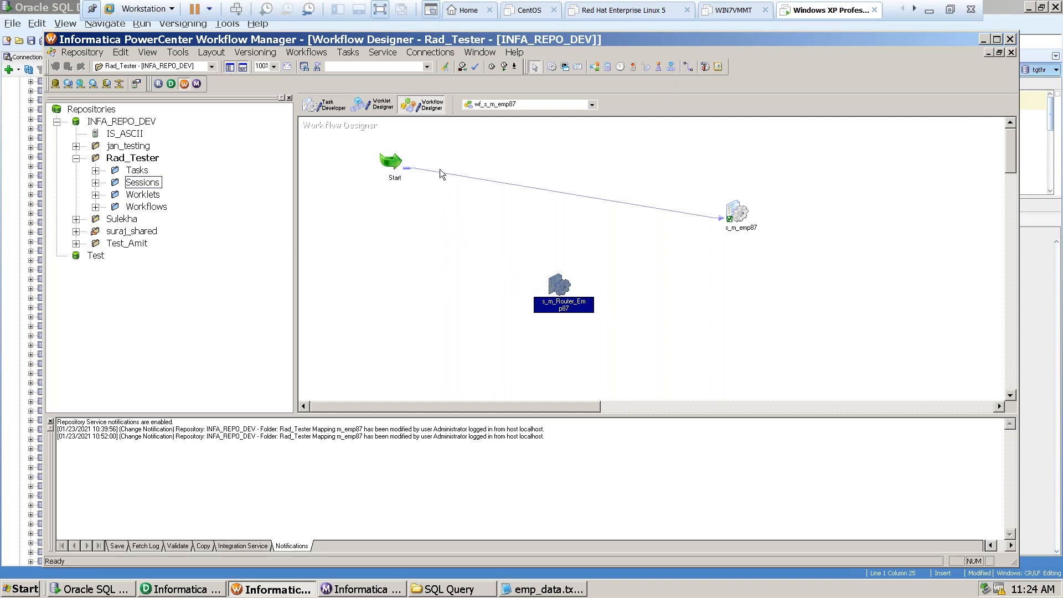
left_click(690, 69)
left_click_drag(392, 168, 557, 285)
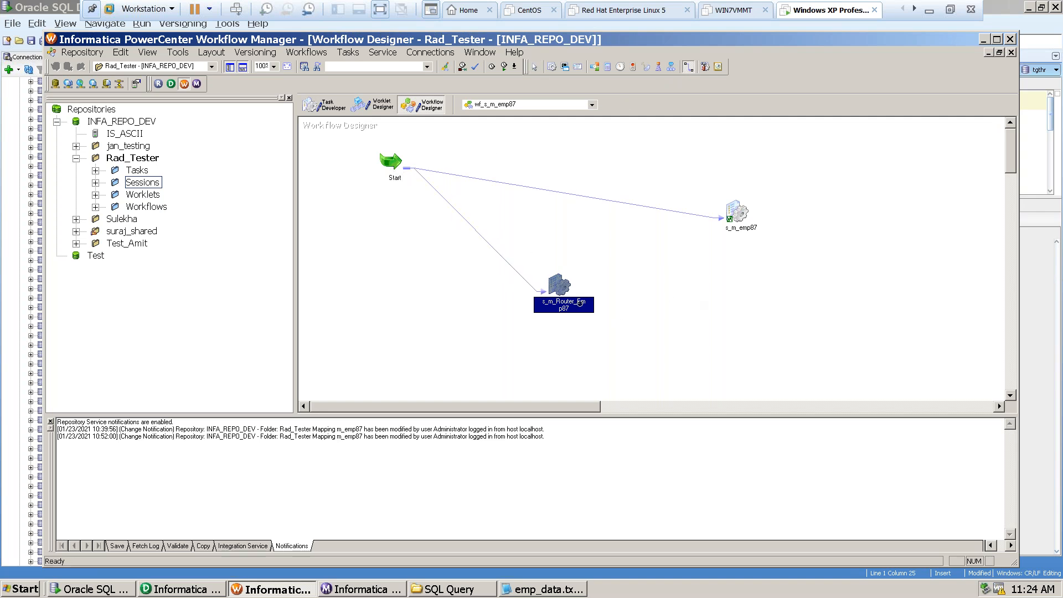
left_click(534, 67)
left_click(625, 266)
Open the mapping settings of the session s_m_Router_Emp87 and check the reader and connection of the source SQ_SRC_EMP87.
double_click(558, 287)
left_click(321, 69)
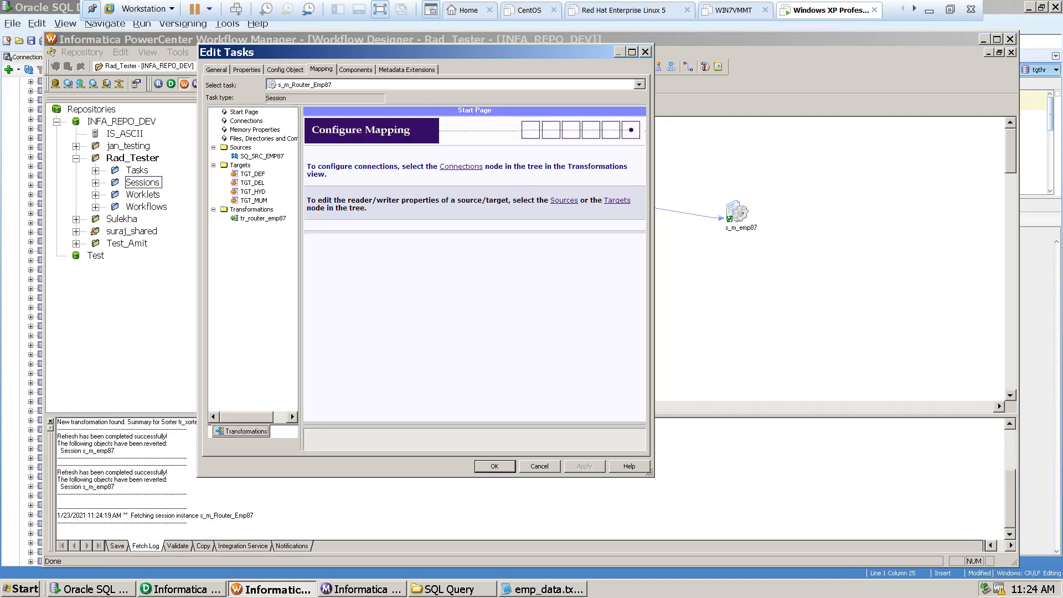
left_click(248, 157)
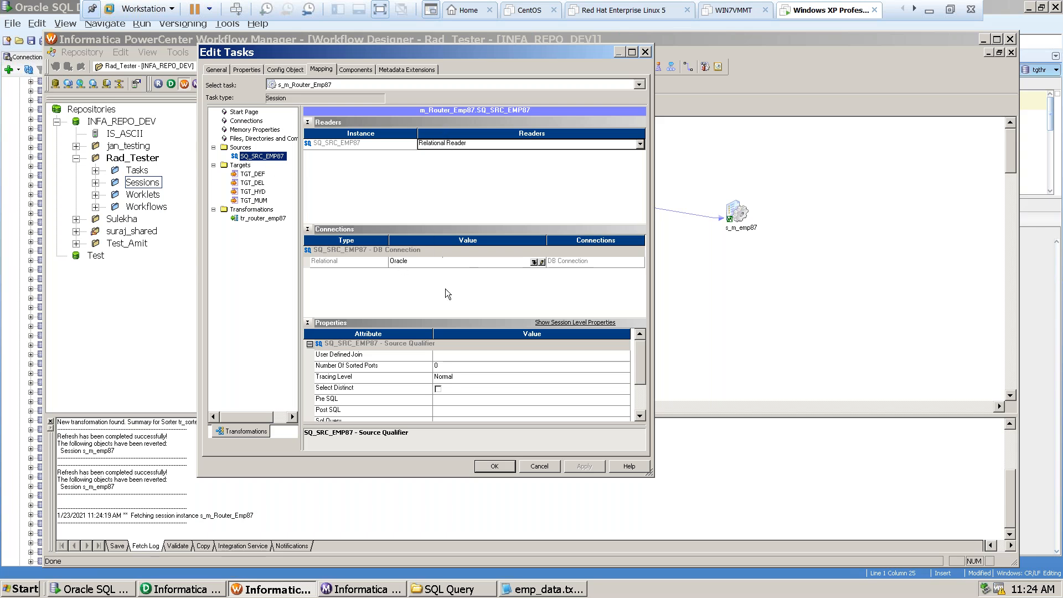
Set the TGT_DEF target's load type to Normal, enable Update as Insert instead of Update as Update, and confirm the session settings.
left_click(255, 174)
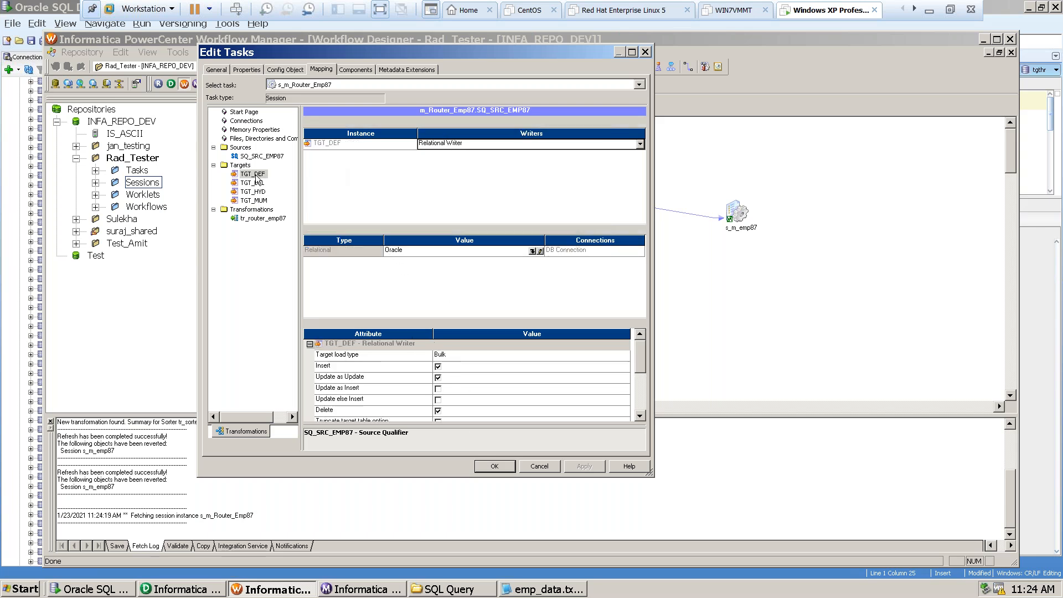
left_click(451, 354)
left_click(450, 366)
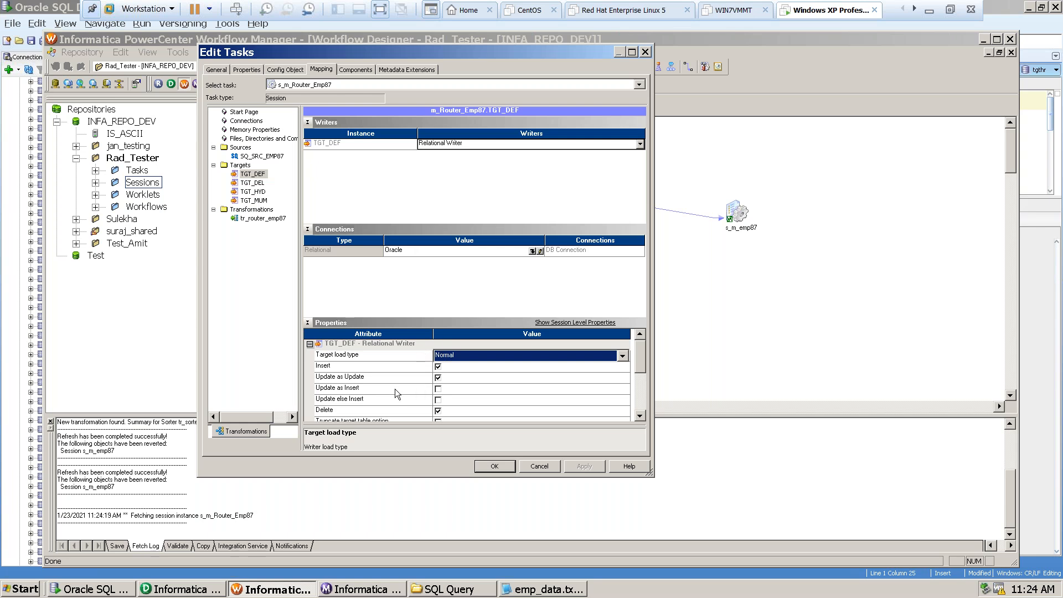
left_click(437, 378)
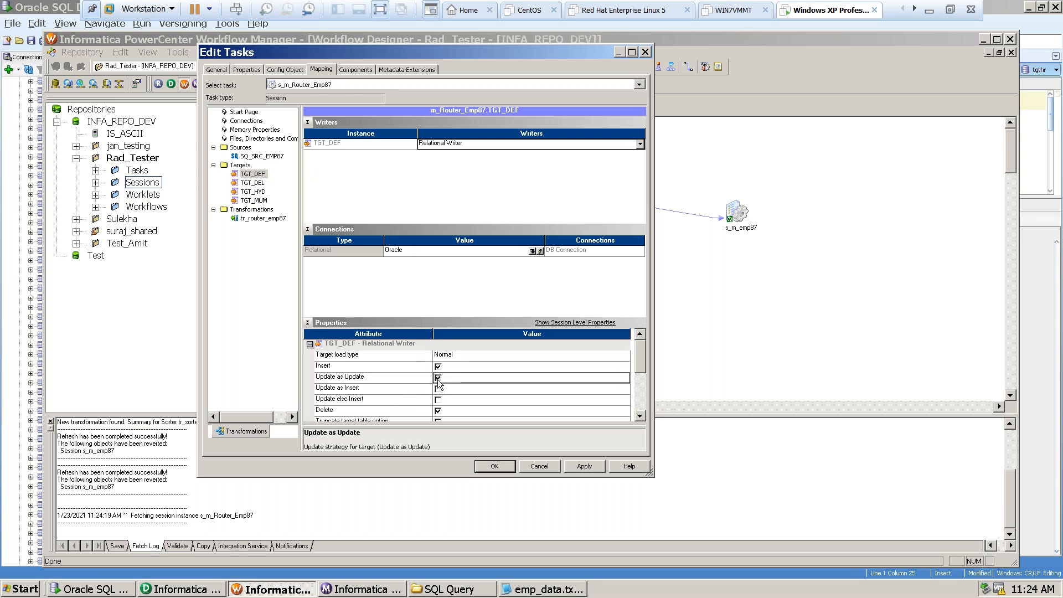
left_click(438, 389)
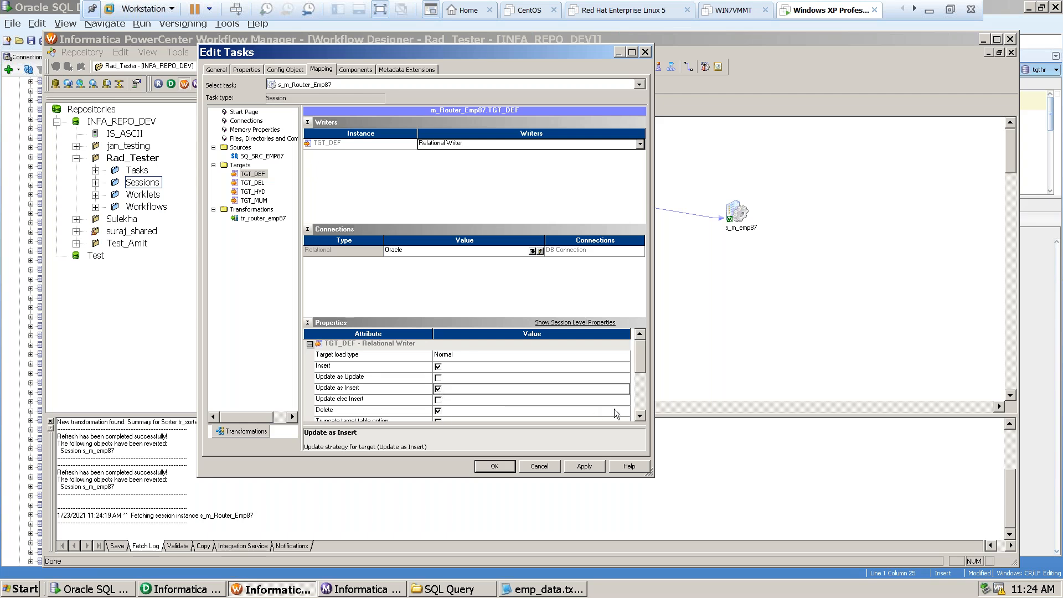
left_click(640, 416)
left_click(640, 416)
left_click(640, 416)
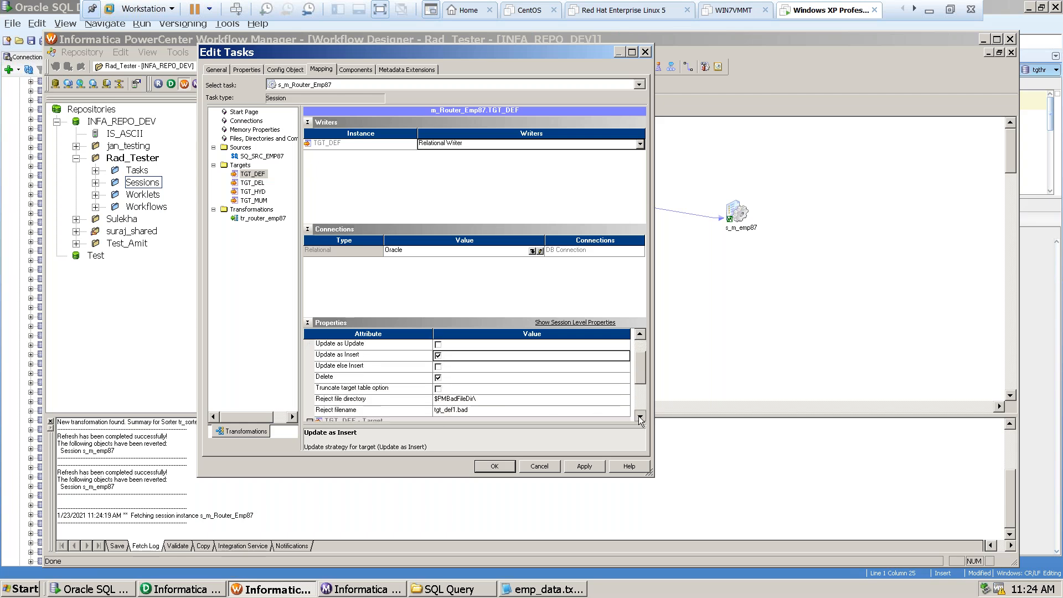
left_click(640, 416)
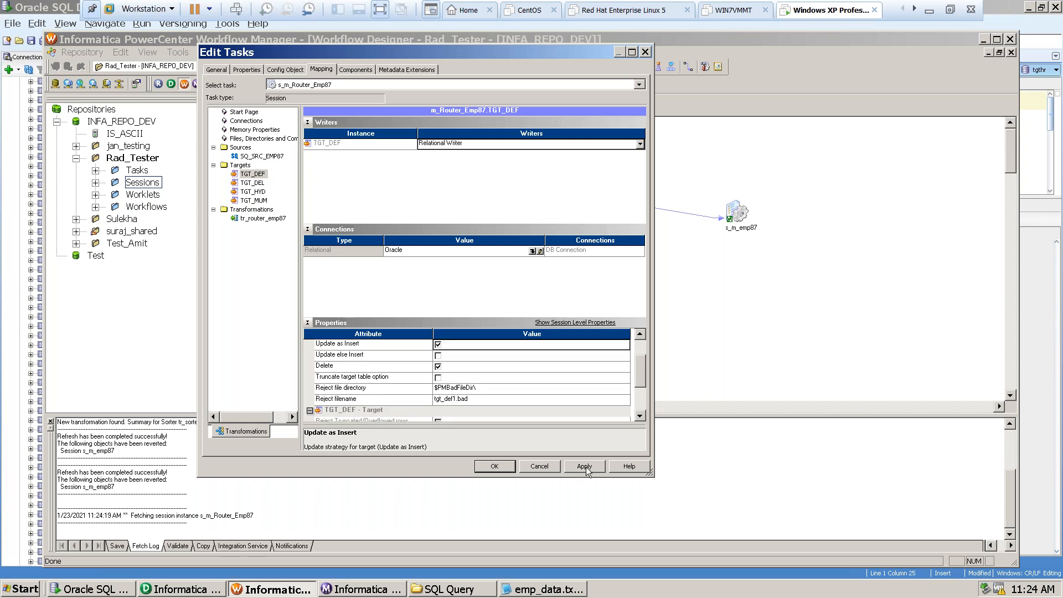
left_click(493, 466)
Reopen the session s_m_Router_Emp87 and set the TGT_DEL target to Normal load type with Update as Insert, applying the change.
double_click(558, 296)
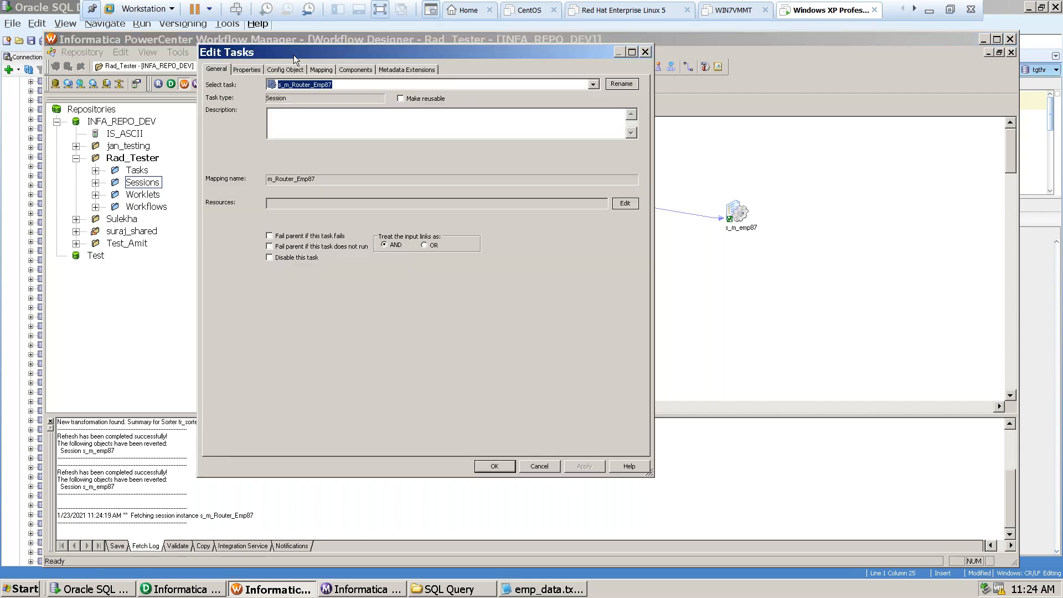
left_click(320, 70)
left_click(253, 183)
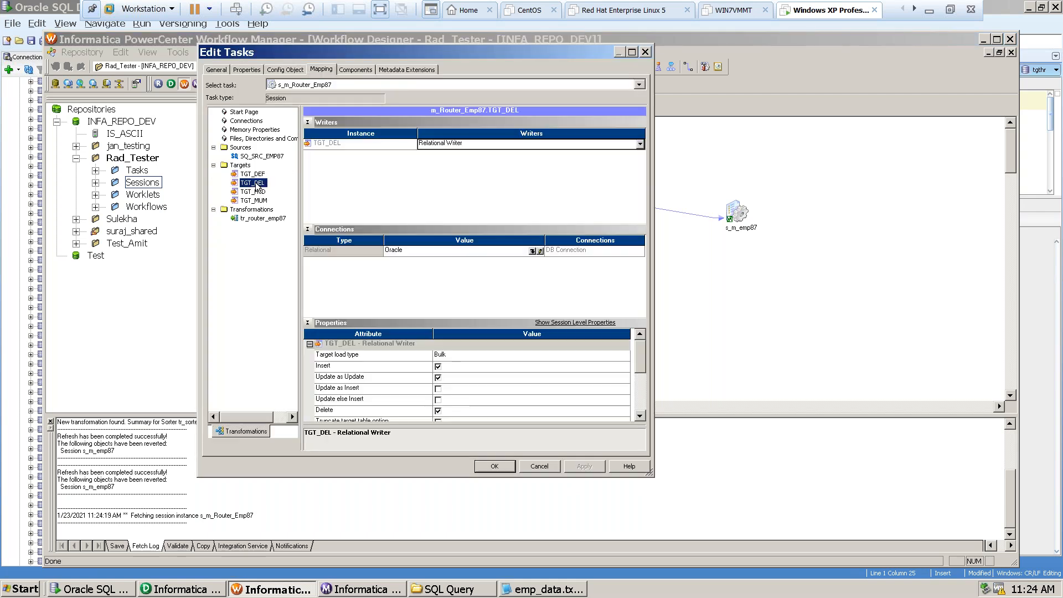
left_click(442, 355)
left_click(442, 356)
left_click(442, 357)
left_click(445, 365)
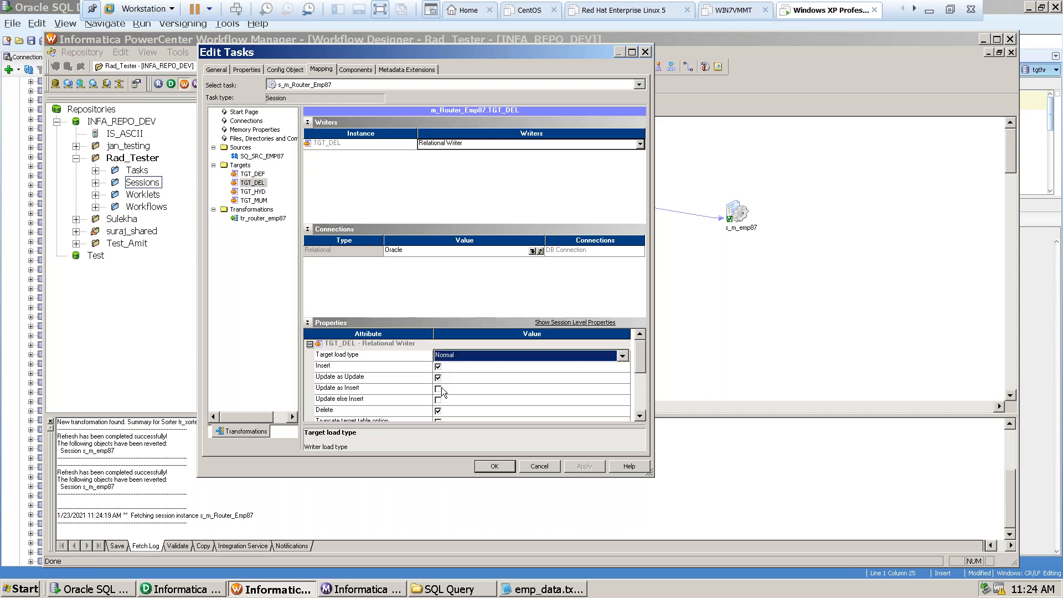
left_click(438, 390)
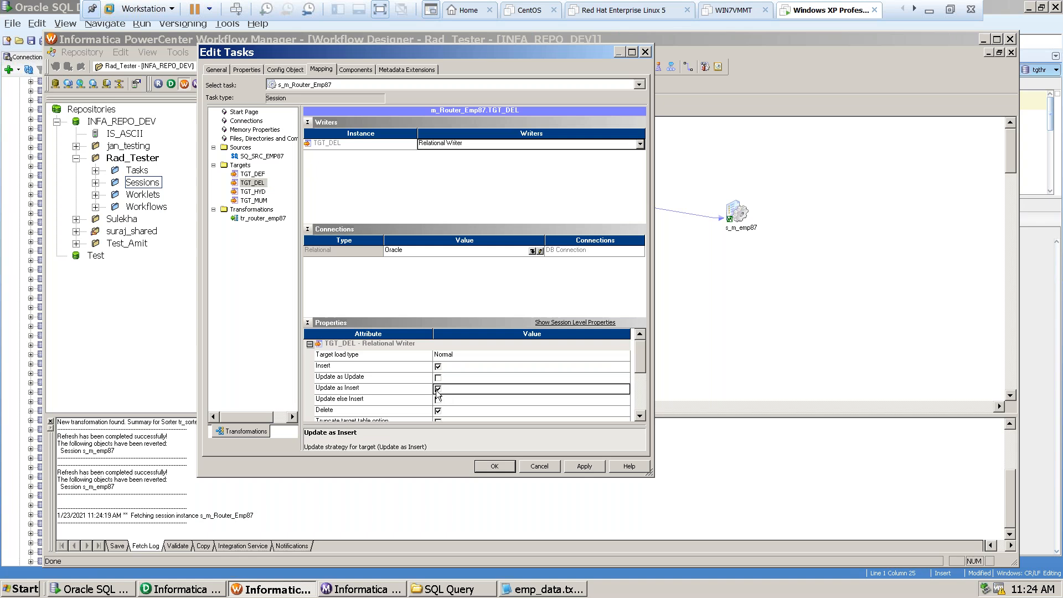
left_click(640, 416)
left_click(641, 416)
left_click(641, 416)
left_click(641, 416)
left_click(641, 415)
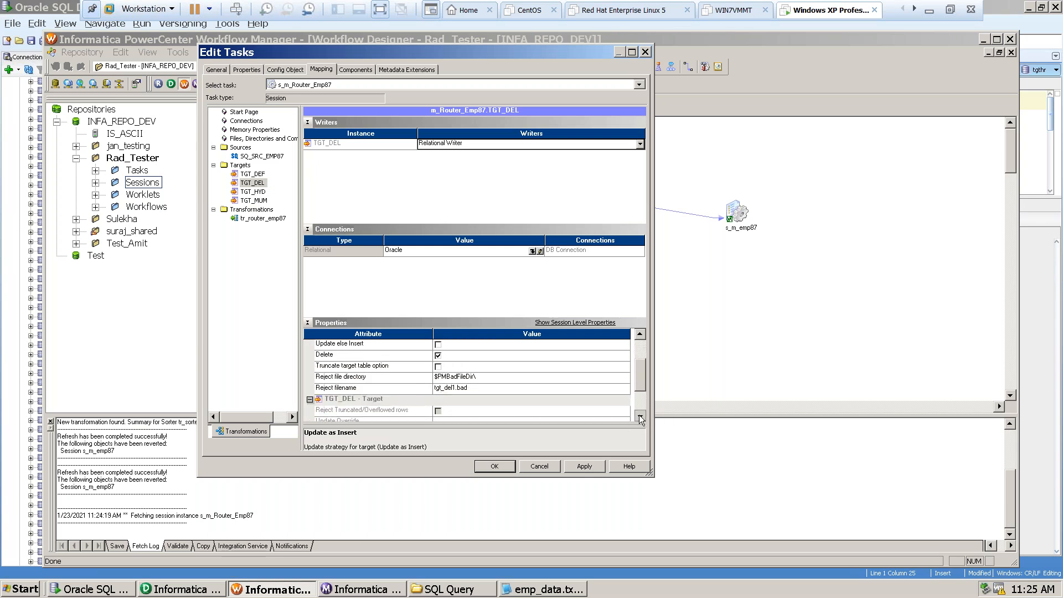
double_click(641, 416)
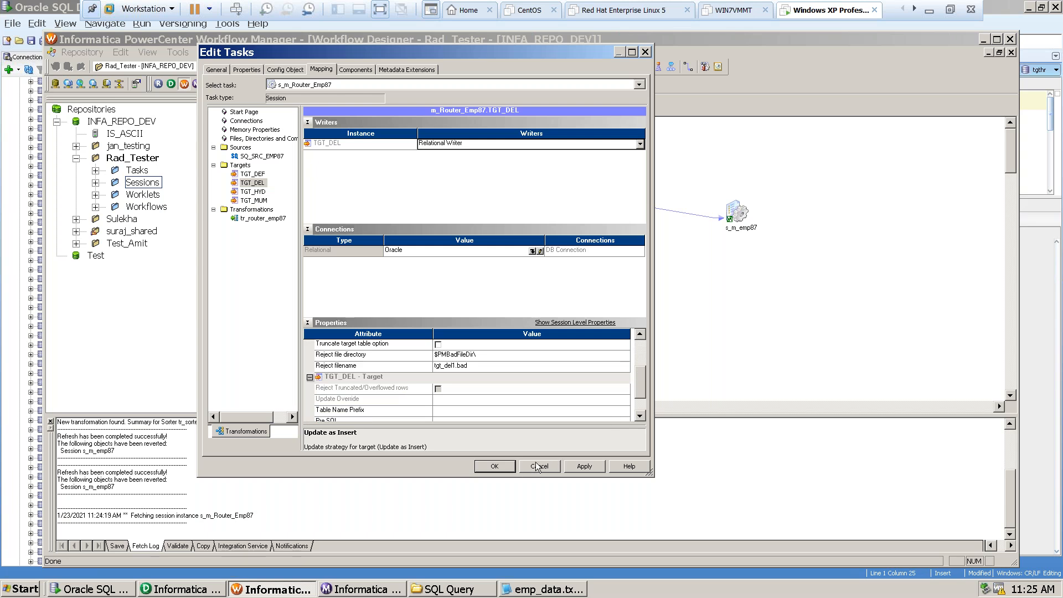
left_click(584, 466)
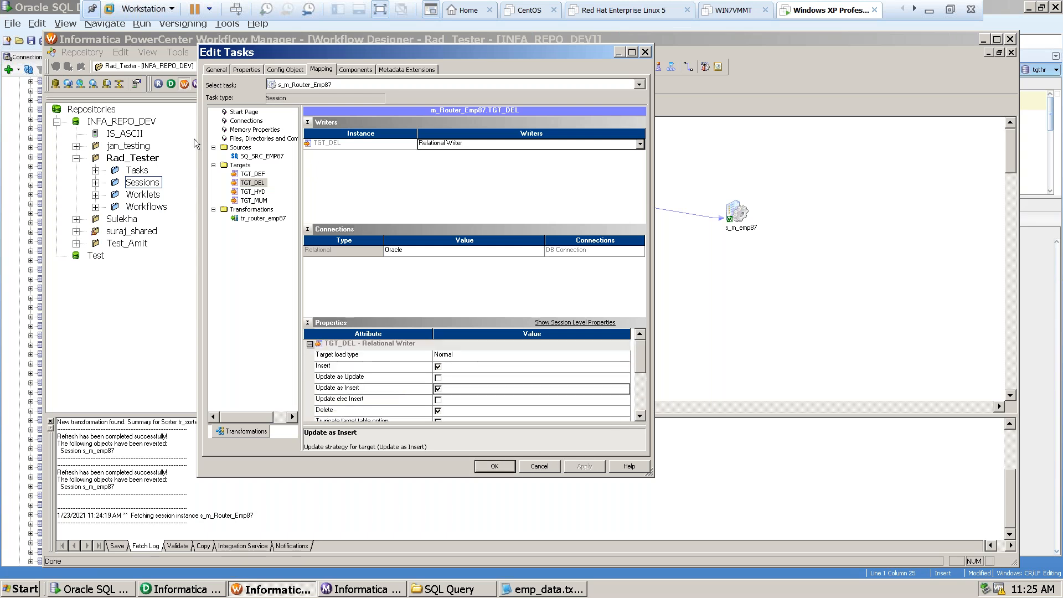
Set the TGT_HYD target's load type to Normal, enable Update as Insert, and apply the change.
left_click(252, 192)
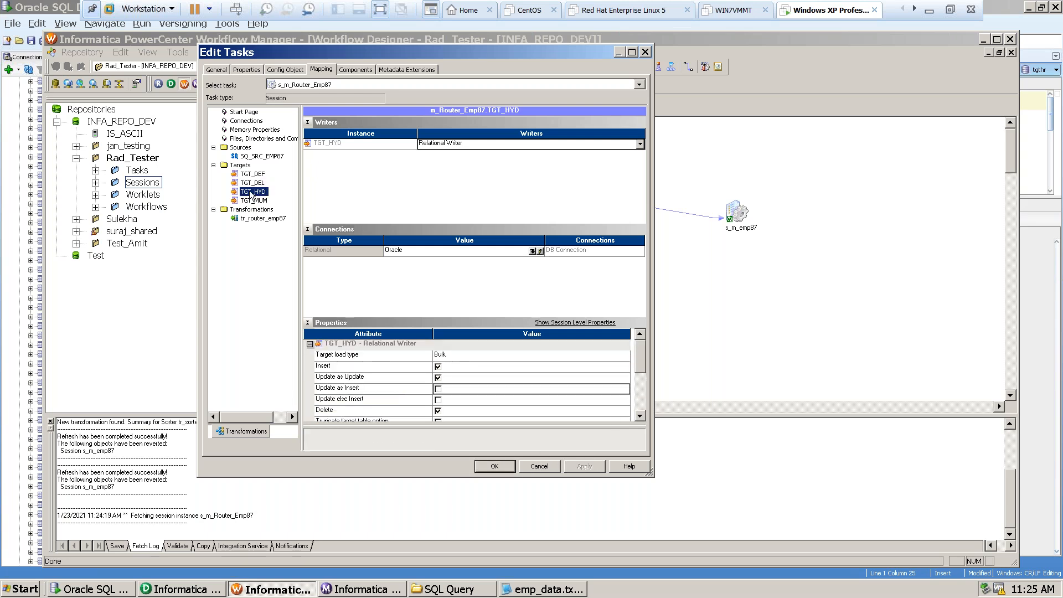
left_click(446, 355)
left_click(451, 374)
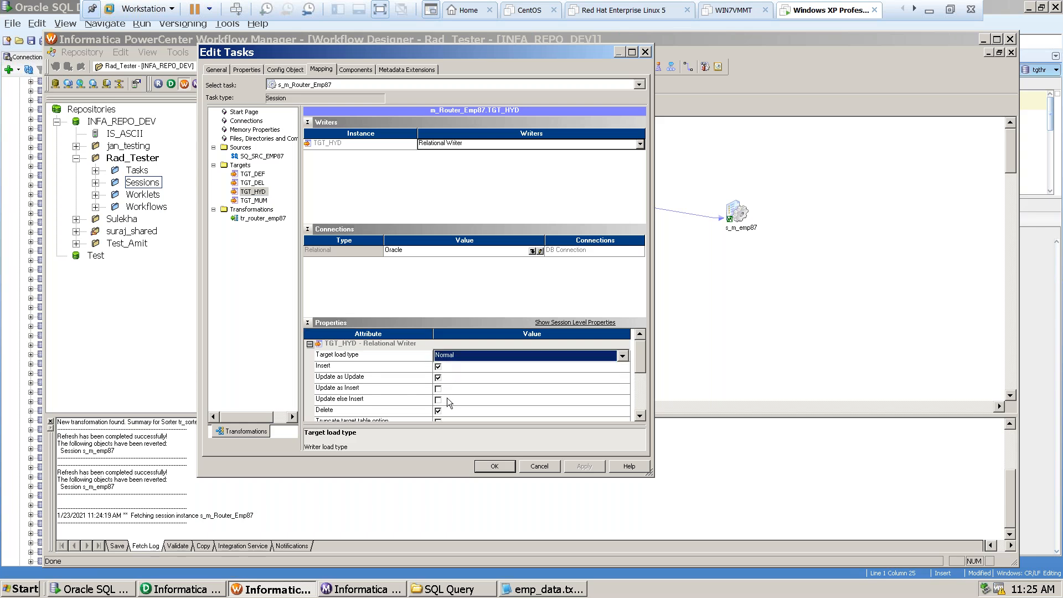
left_click(440, 389)
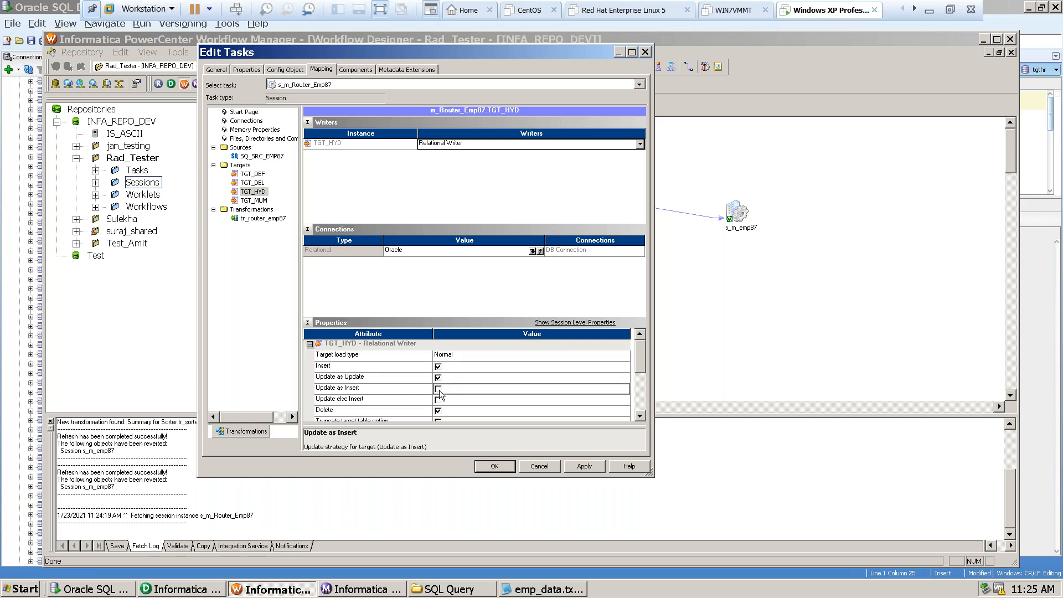
left_click_drag(643, 367, 639, 407)
left_click(586, 466)
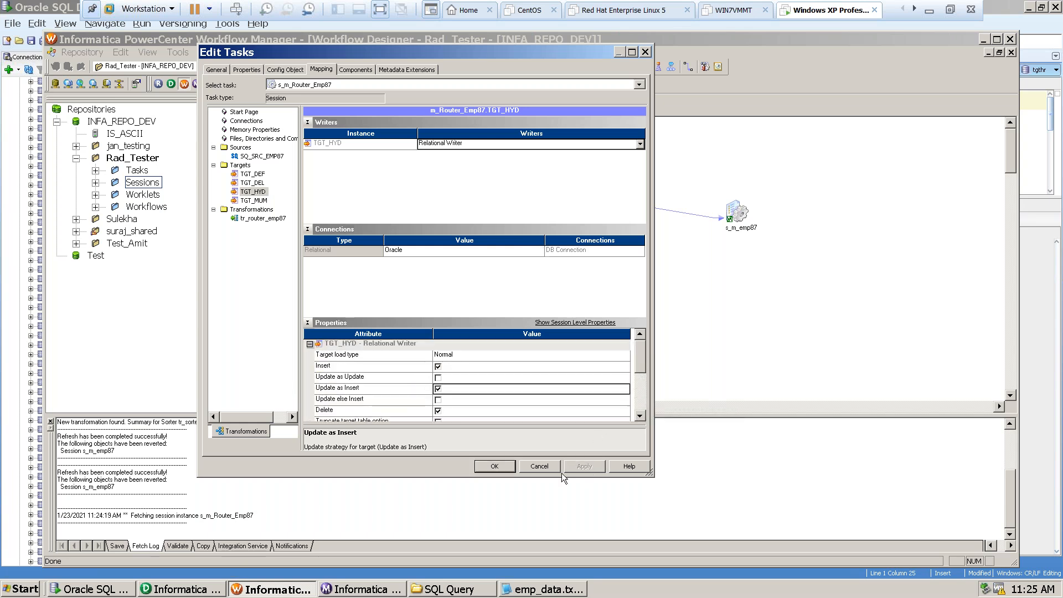
Set the TGT_MUM target's load type to Normal with Update as Insert, then confirm and close the session settings.
left_click(253, 201)
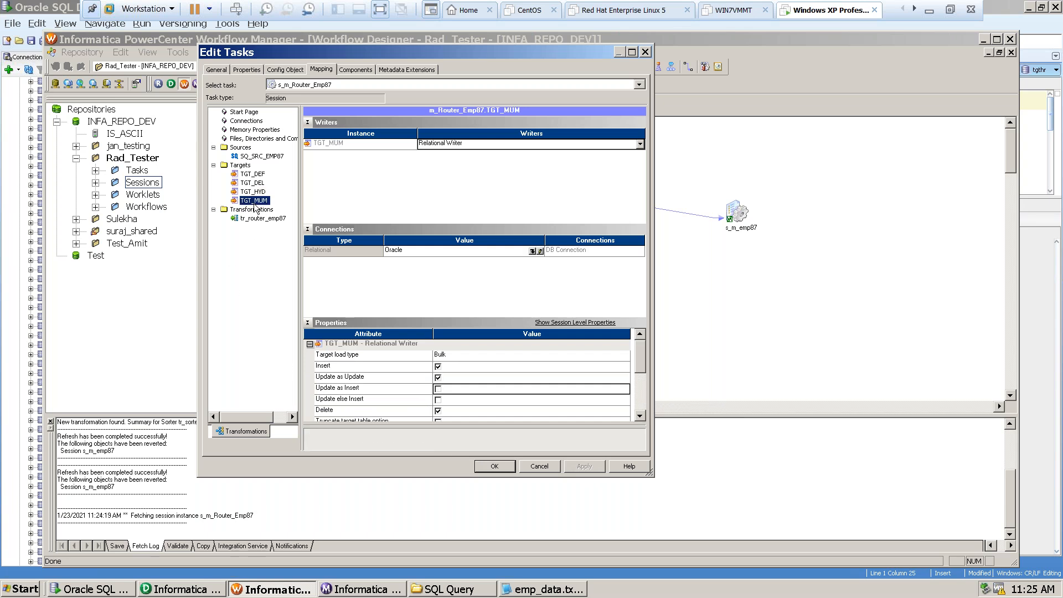
left_click(452, 357)
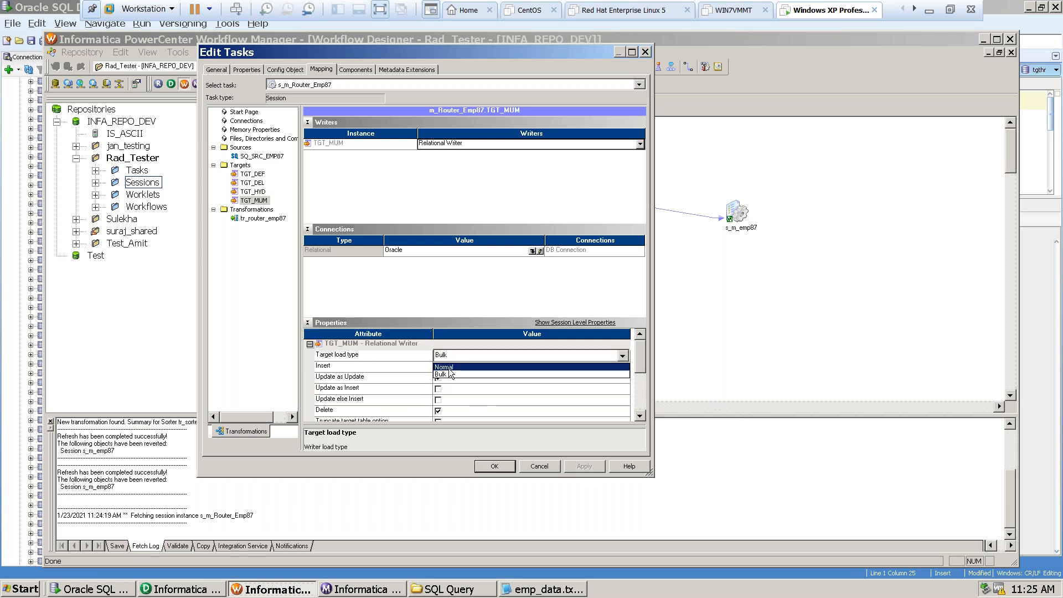
left_click(451, 373)
left_click(440, 391)
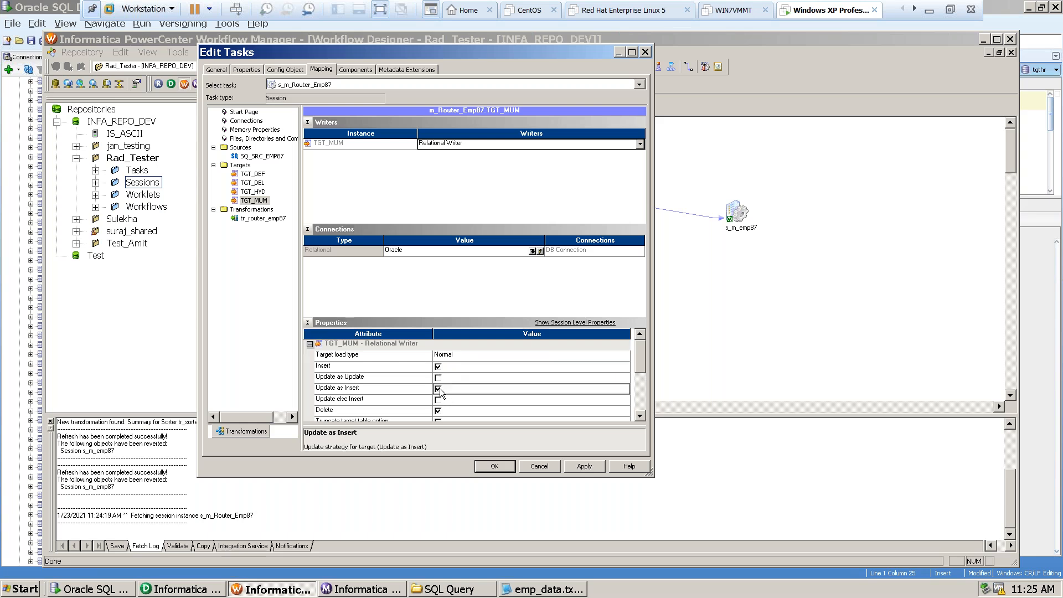
mouse_move(640, 369)
left_mouse_down()
mouse_move(642, 383)
mouse_move(641, 370)
left_mouse_up()
left_click(604, 470)
left_click(486, 466)
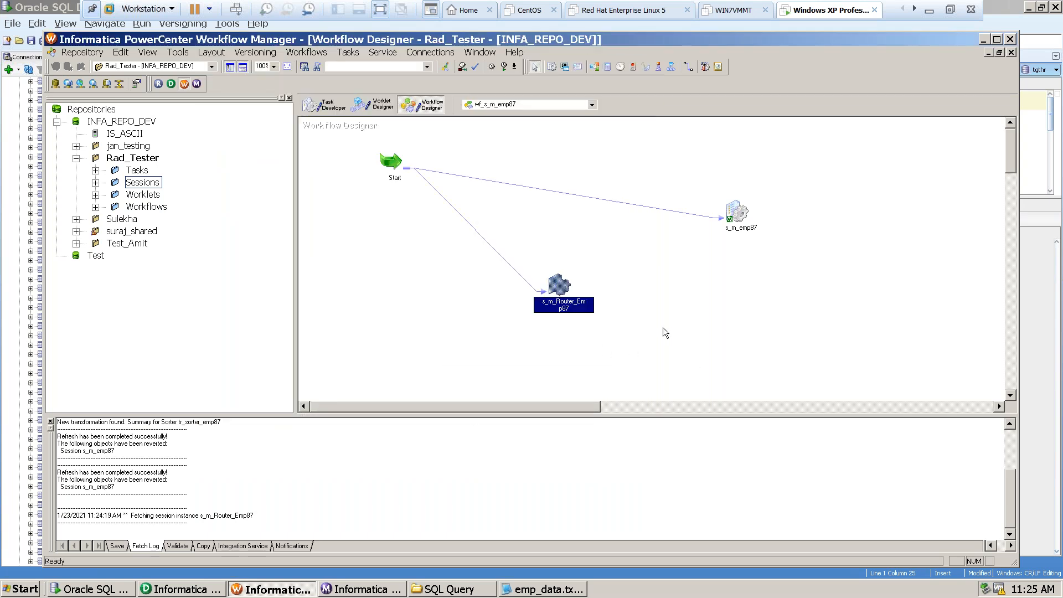
Save the workflow wf_s_m_emp87 and validate the session s_m_Router_Emp87.
key("ctrl+s")
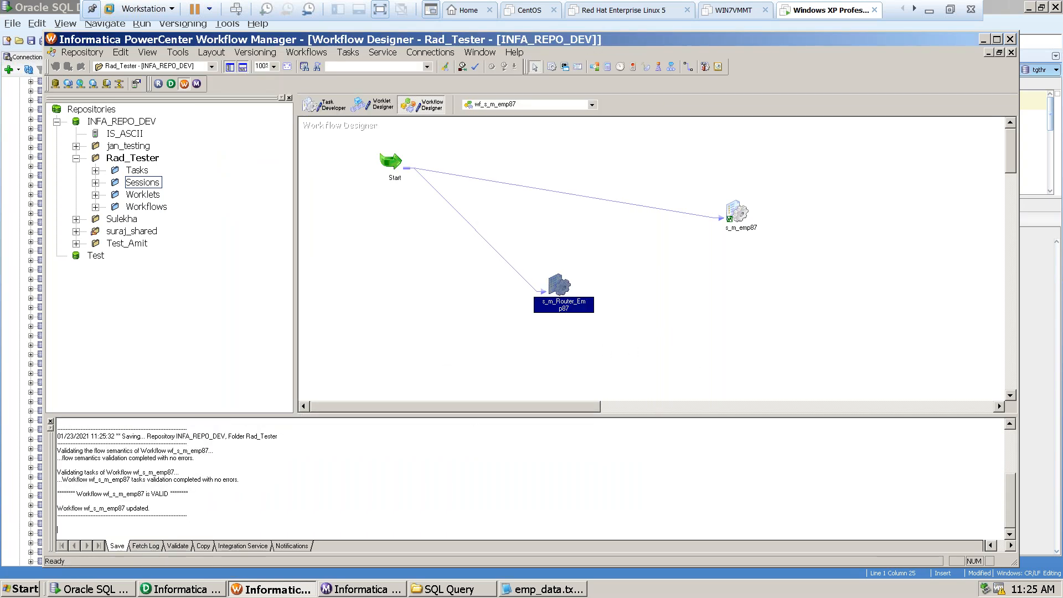
right_click(557, 284)
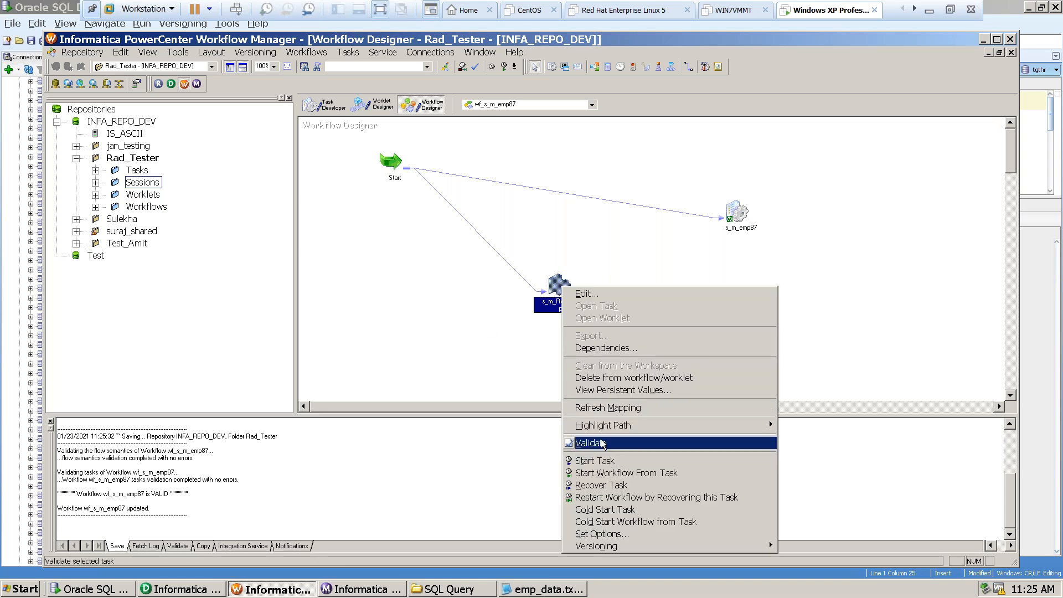
left_click(602, 444)
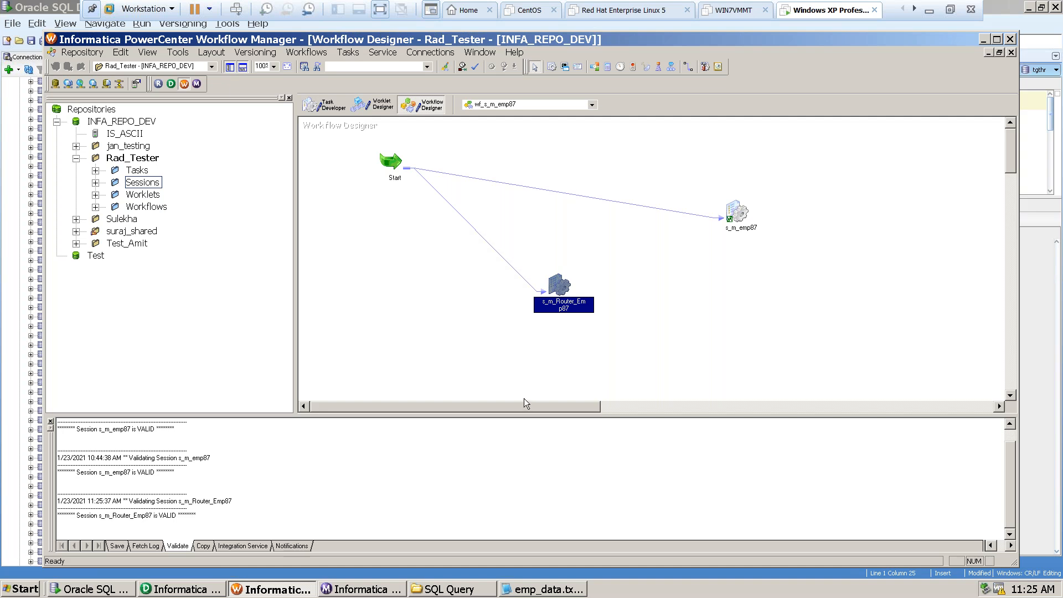
Start the session task s_m_Router_Emp87 and switch to Informatica Workflow Monitor to follow its run.
right_click(553, 291)
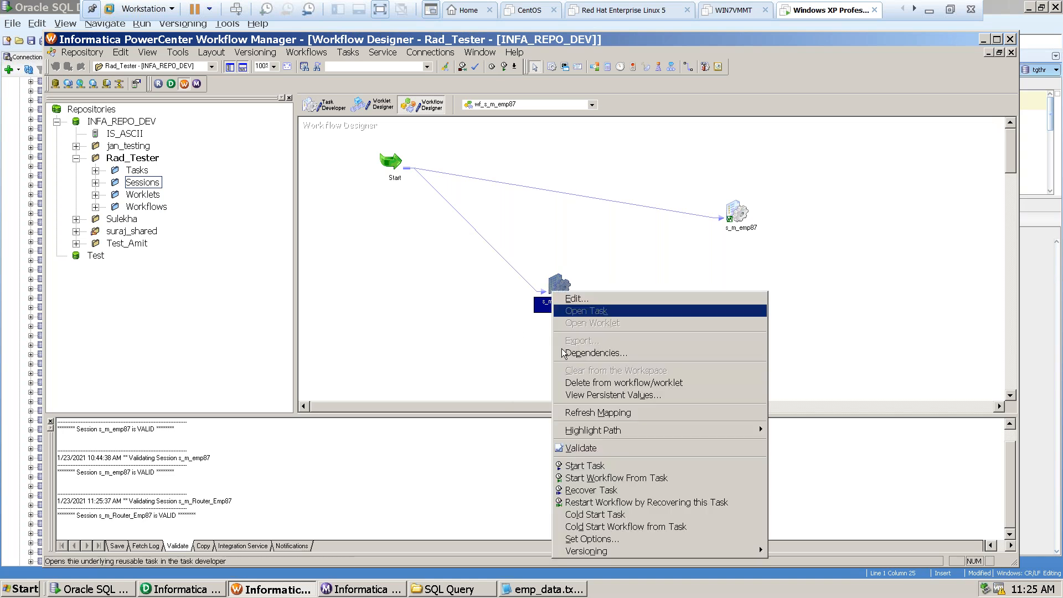
left_click(589, 472)
left_click(380, 593)
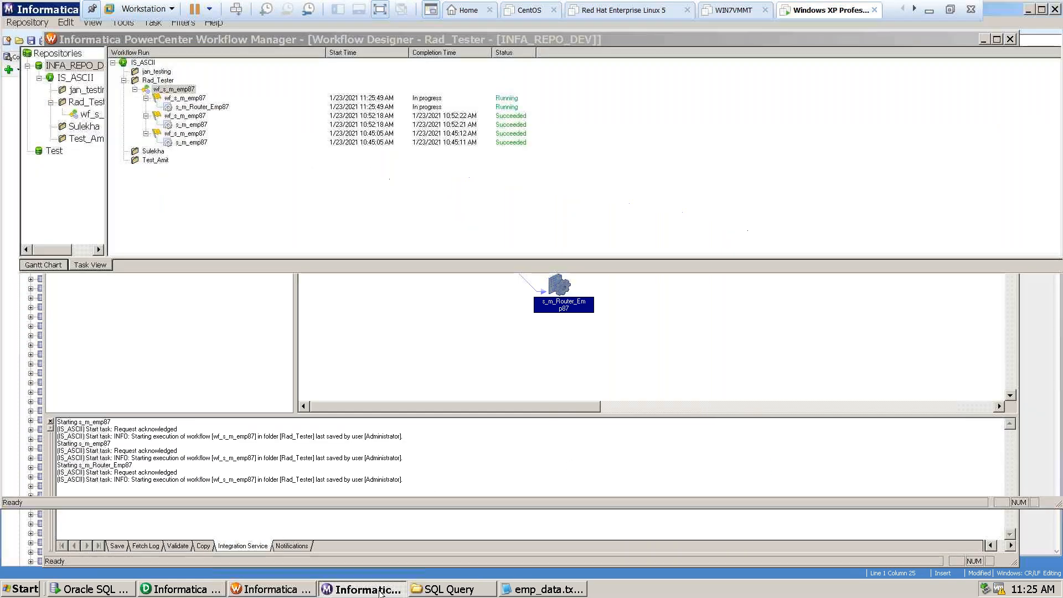
Follow the workflow run, switch to Oracle SQL Developer and add blank lines below the CREATE TABLE TGT_MUM statement.
left_click(531, 115)
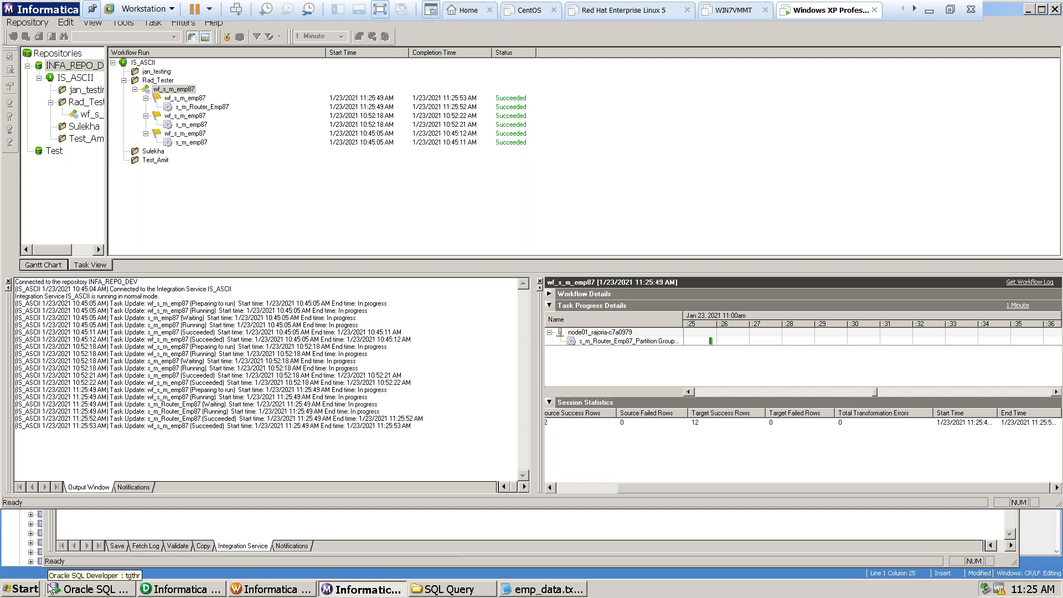
left_click(107, 592)
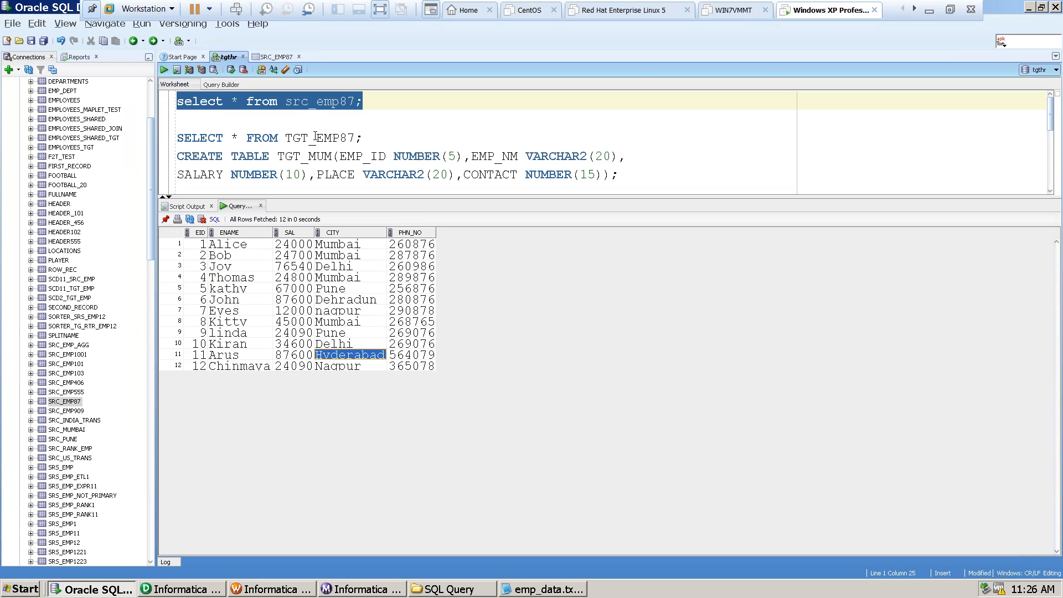
left_click_drag(277, 158, 331, 160)
key("ctrl+c")
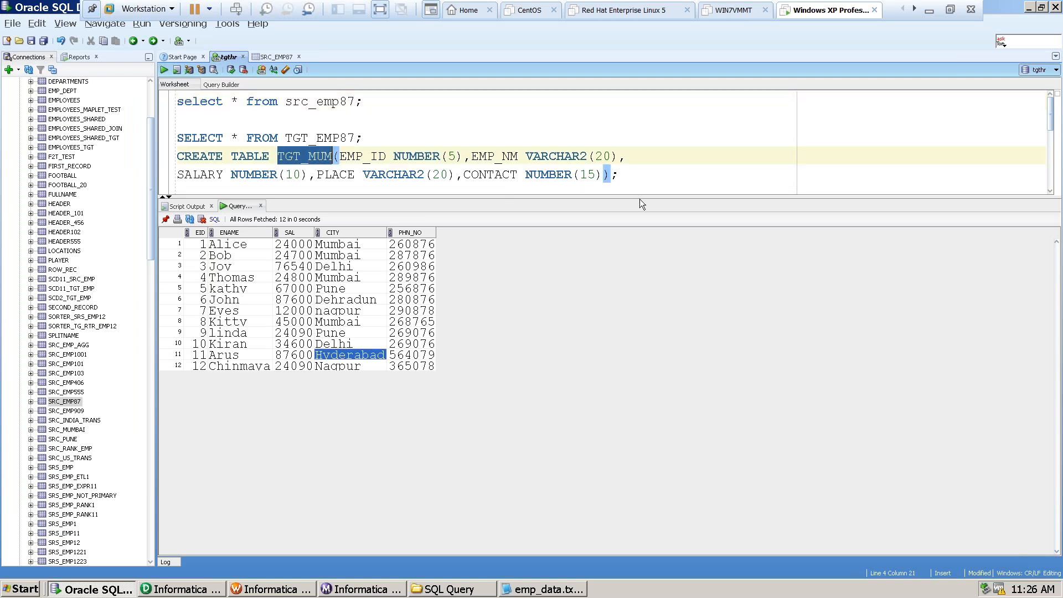
left_click(622, 174)
key("Return")
key("Return")
key("Return")
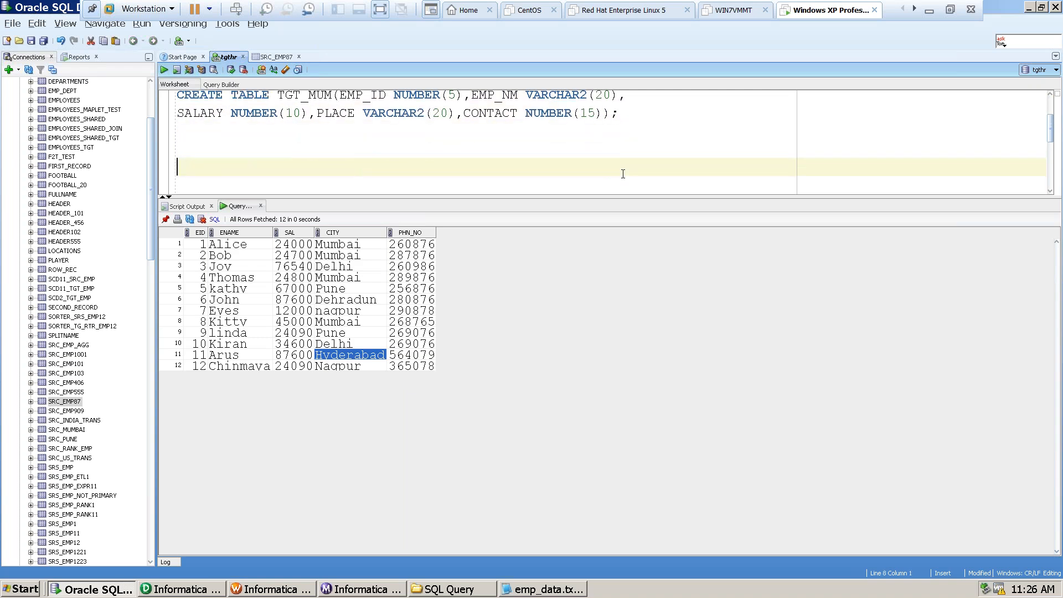
Run the query select * from TGT_MUM; and check the PLACE values of the returned rows.
key("ctrl+v")
left_click(178, 167)
type("select * from")
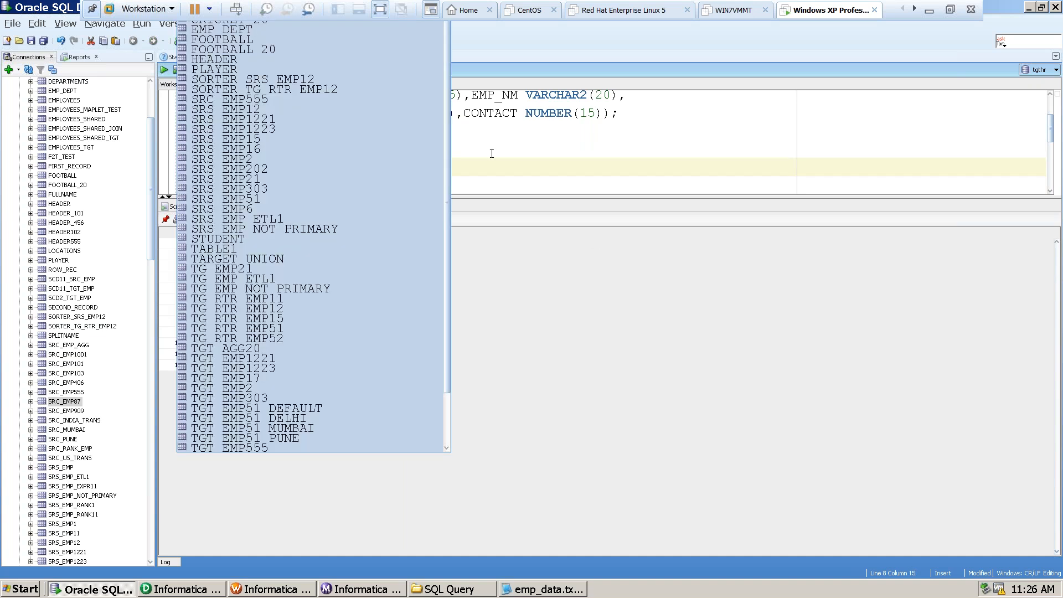
left_click(346, 168)
key("ctrl+Return")
type(";")
key("ctrl+Return")
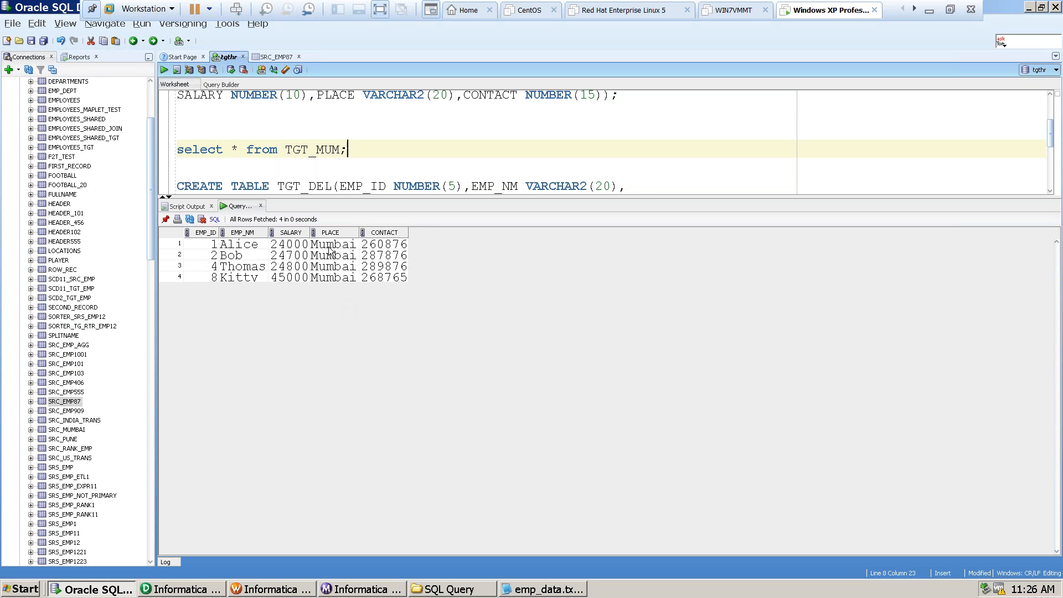
left_click_drag(330, 247, 331, 280)
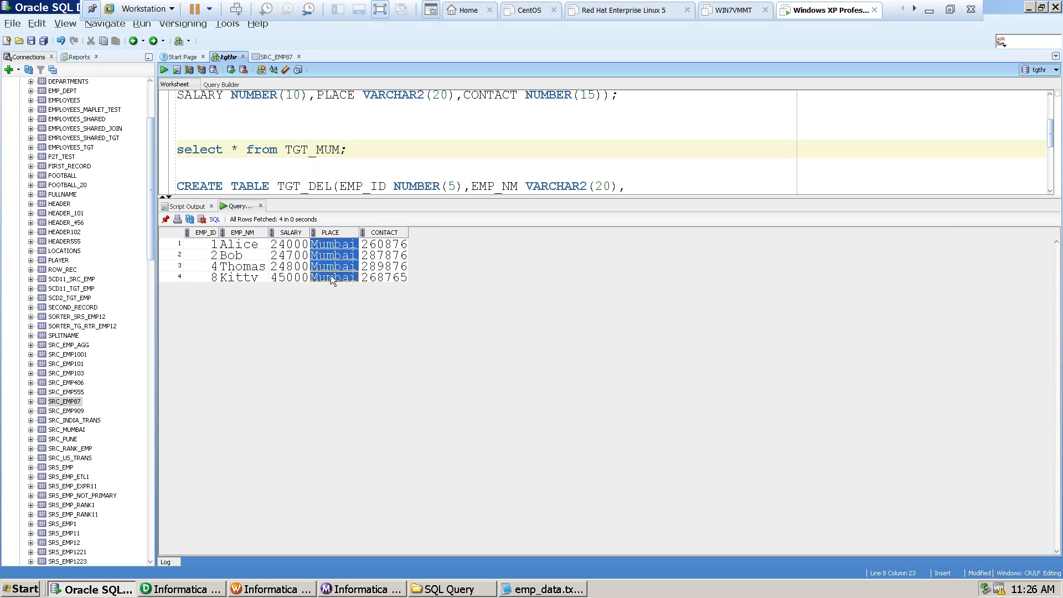
Duplicate the TGT_MUM query on the next line, change its table to TGT_Hyd, run it and check the PLACE value.
left_click(325, 149)
left_click_drag(349, 146, 155, 149)
key("ctrl+c")
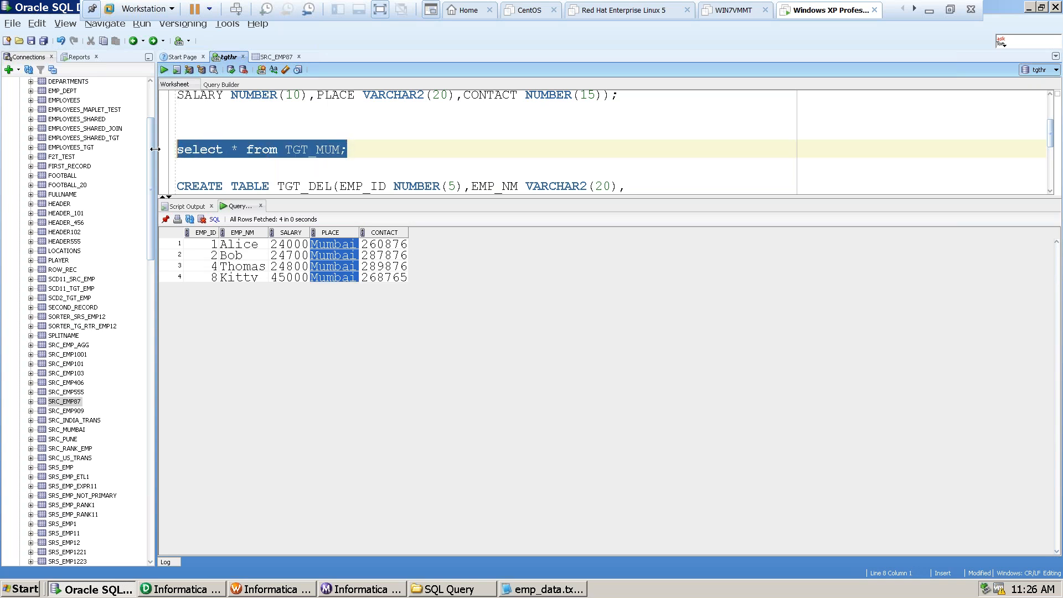
left_click(369, 149)
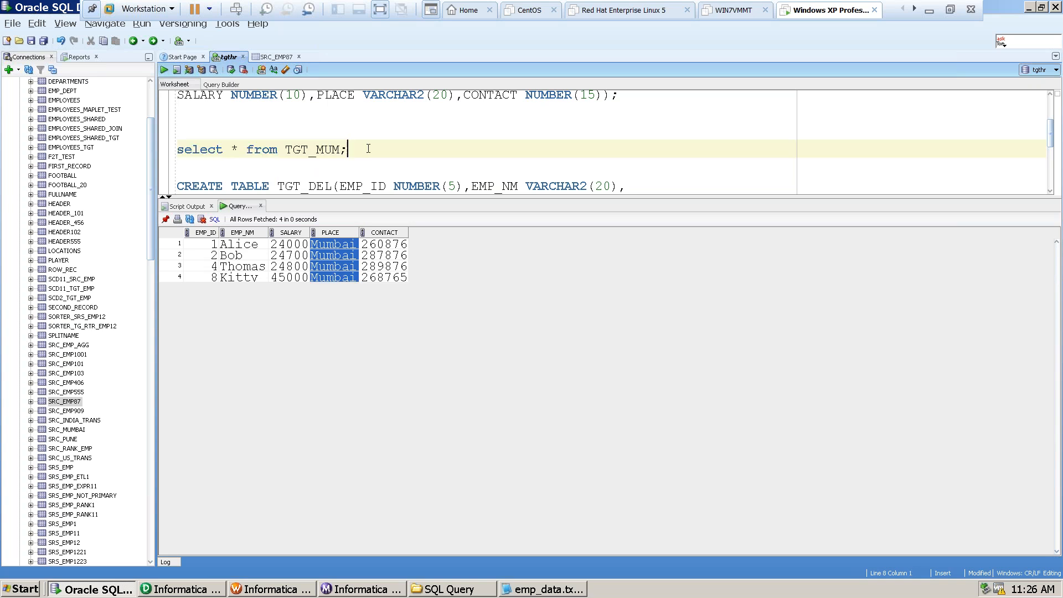
key("Return")
key("ctrl+v")
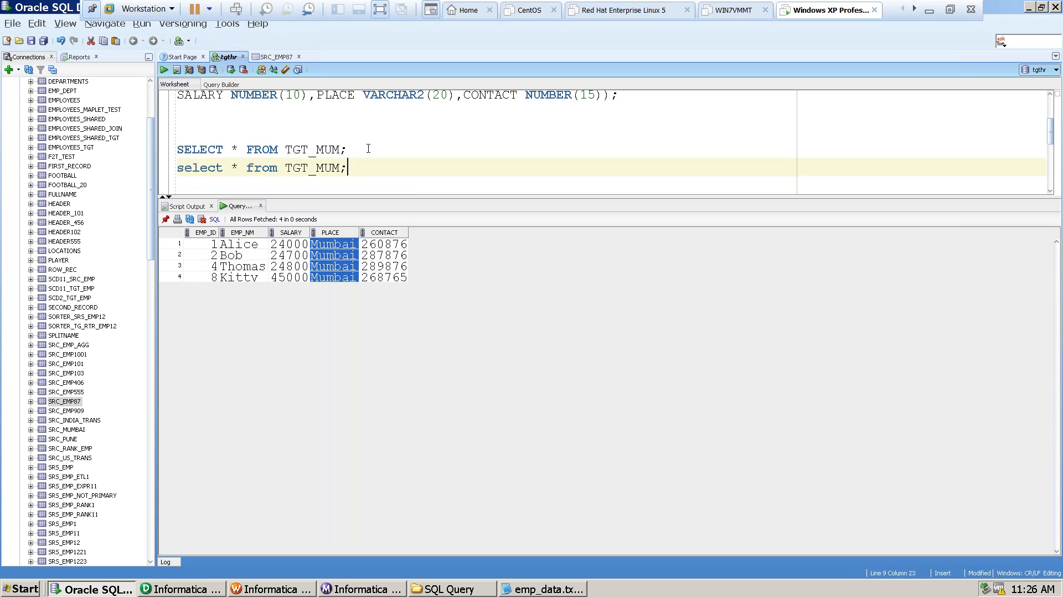
key("BackSpace")
key("BackSpace")
key("BackSpace")
type("Hyd")
left_click(352, 171)
key("ctrl+Return")
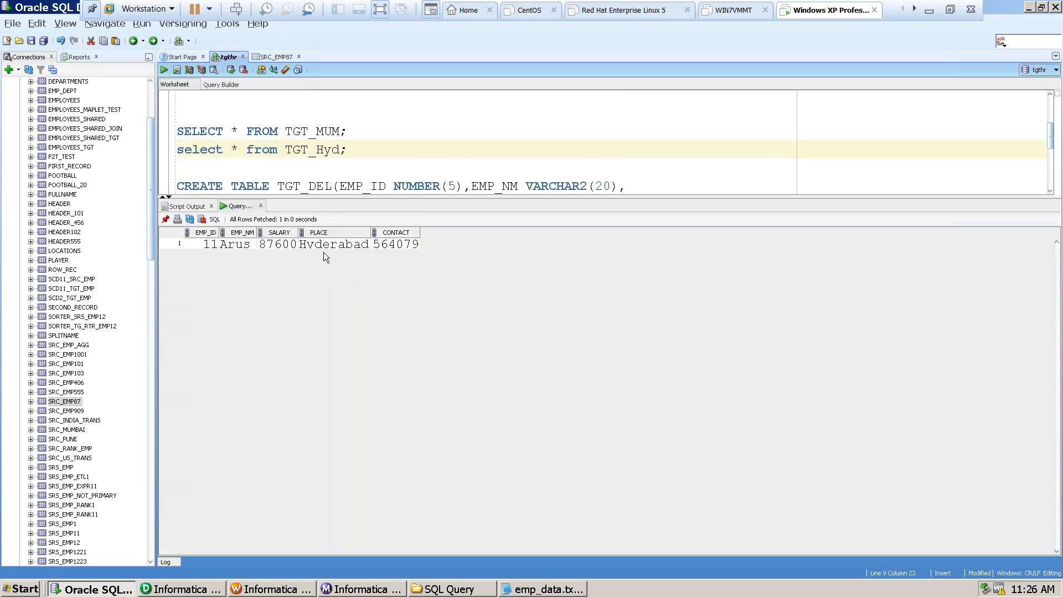
double_click(326, 244)
Add another copy of the query with the table changed to TGT_Del, run it and check the PLACE values.
left_click(356, 150)
key("Return")
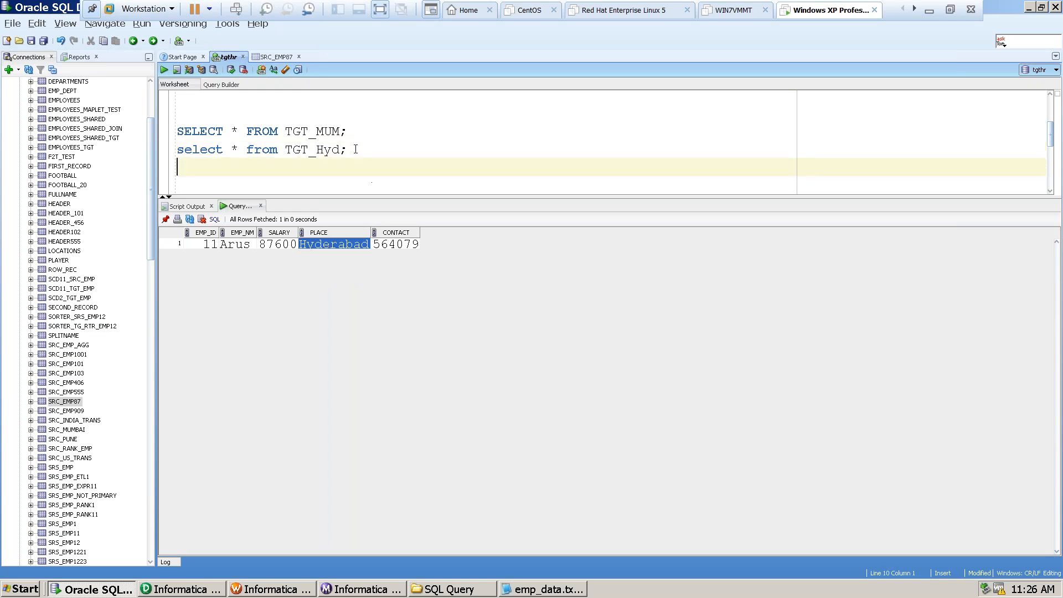
key("ctrl+v")
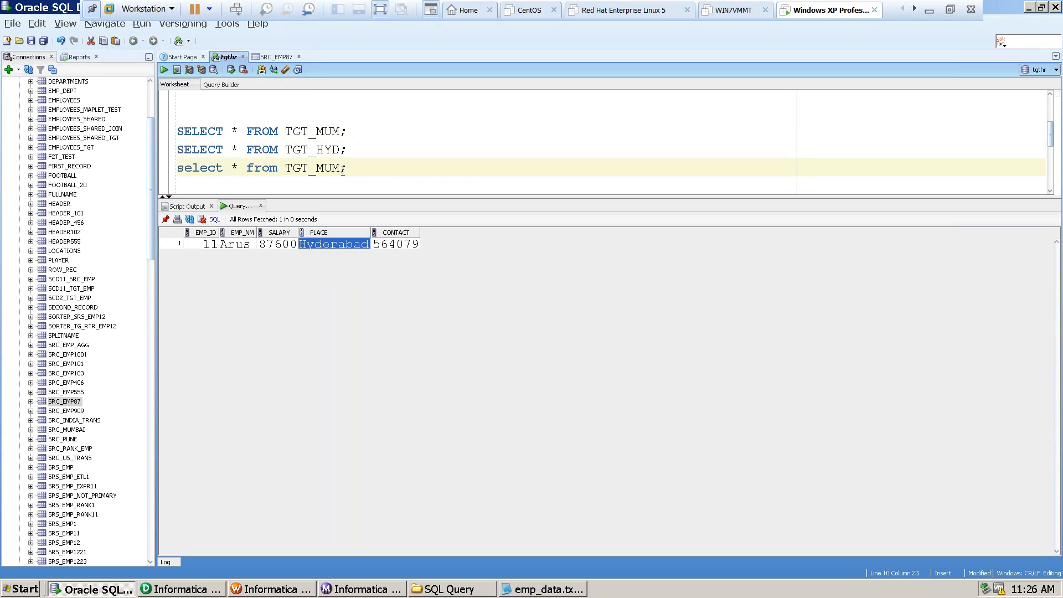
key("BackSpace")
key("BackSpace")
key("BackSpace")
type("Del")
key("ctrl+Return")
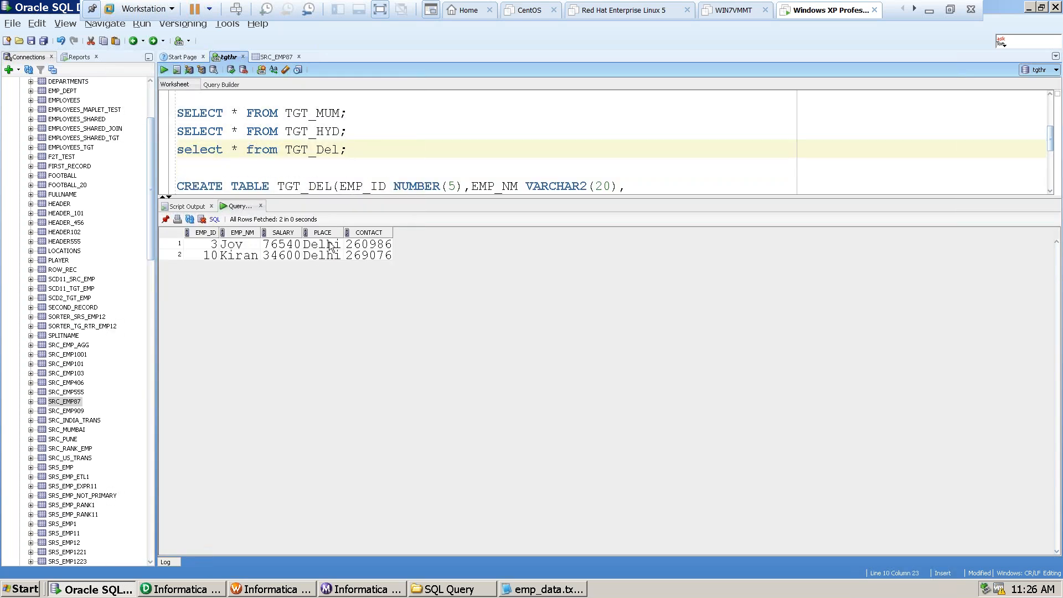
left_click_drag(319, 252, 322, 260)
Add a fourth copy of the query below and try to run it against the table TGT_Default.
left_click(357, 155)
key("Return")
key("ctrl+v")
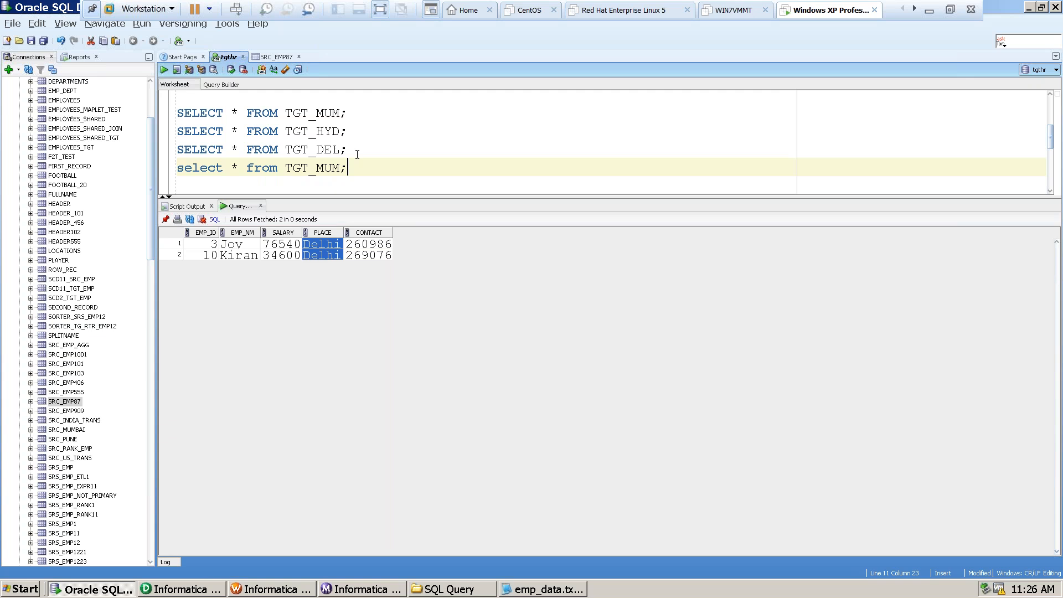
key("BackSpace")
key("BackSpace")
key("BackSpace")
type("Del")
type("ault")
key("ctrl+Return")
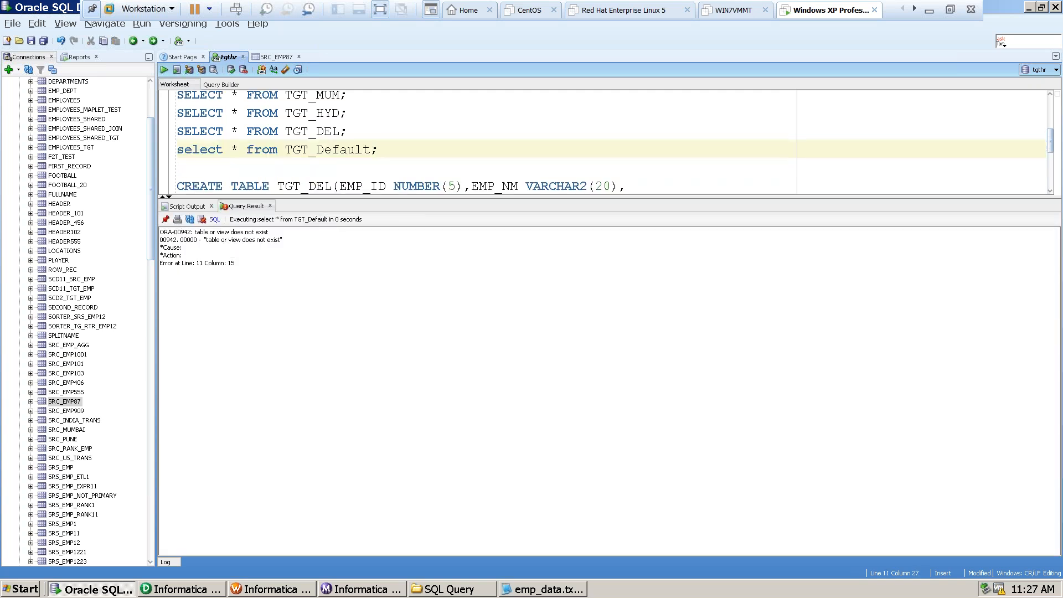
Shorten the queried table name to TGT_Def, run the query and check the PLACE value of each row.
key("BackSpace")
key("BackSpace")
key("BackSpace")
key("BackSpace")
key("ctrl+Return")
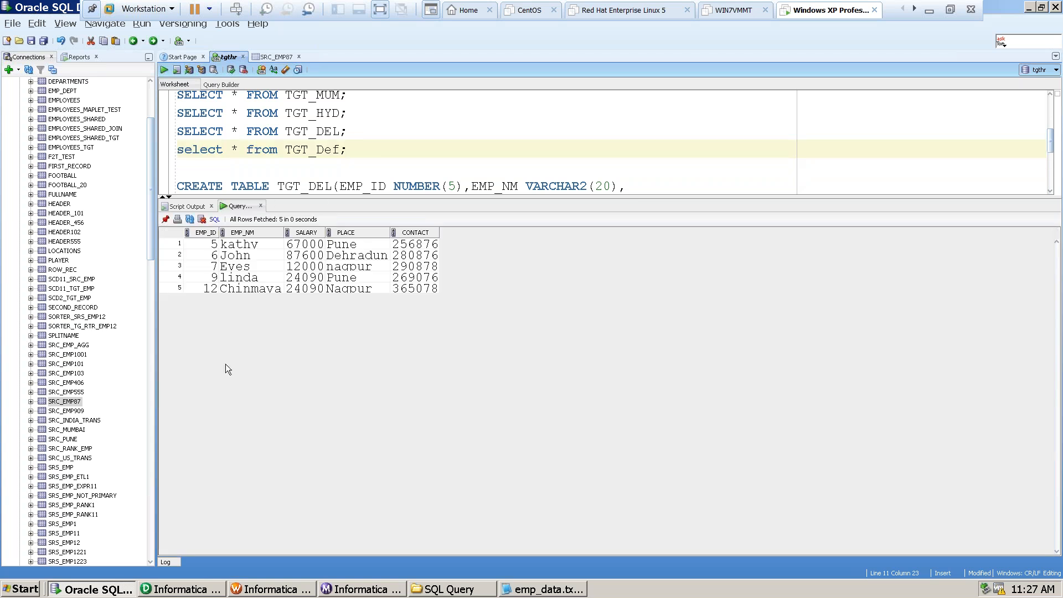
left_click(347, 248)
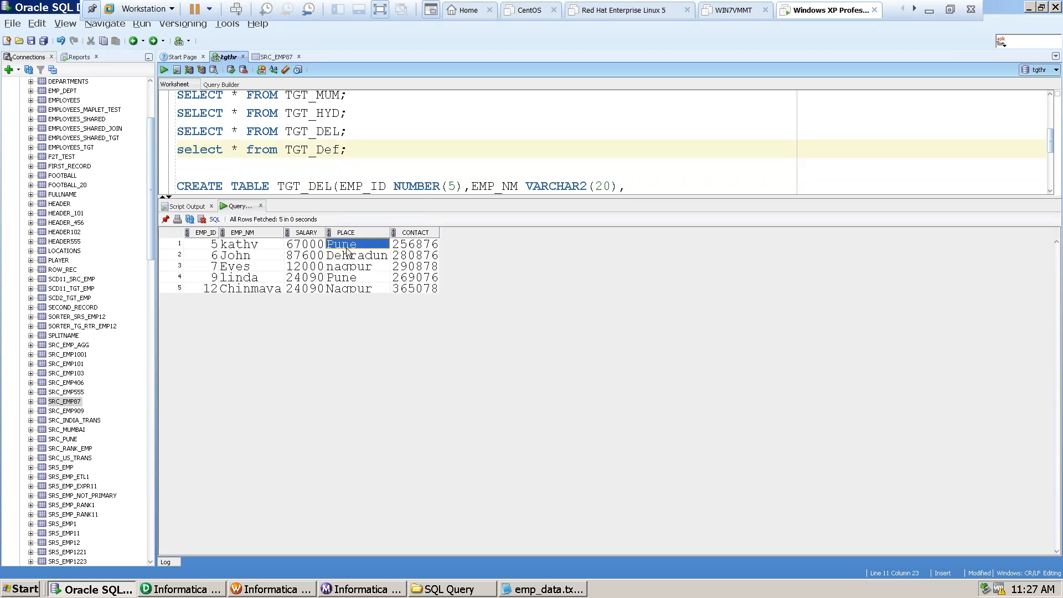
left_click(347, 255)
left_click(347, 266)
left_click(347, 278)
left_click(347, 289)
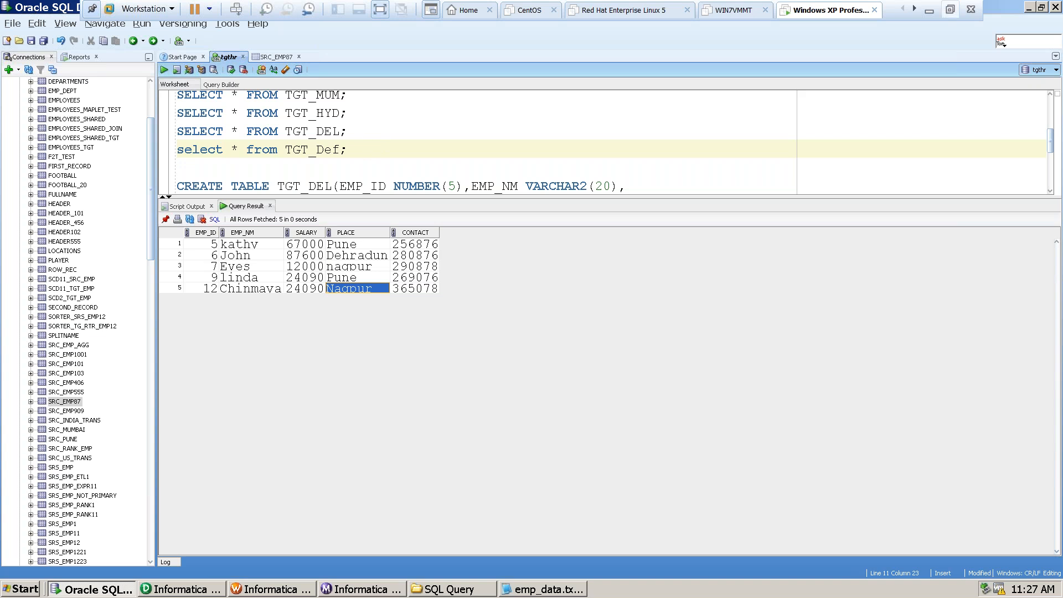
Minimize the virtual machine and review the city-to-target routing notes in Notepad.
left_click(928, 12)
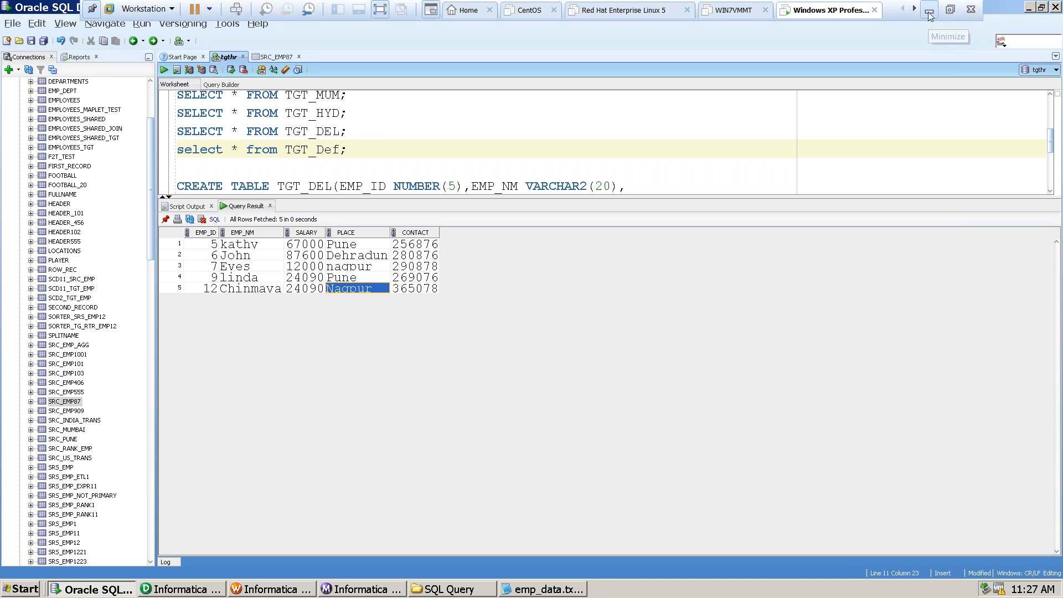
scroll(166, 540, "down", 2)
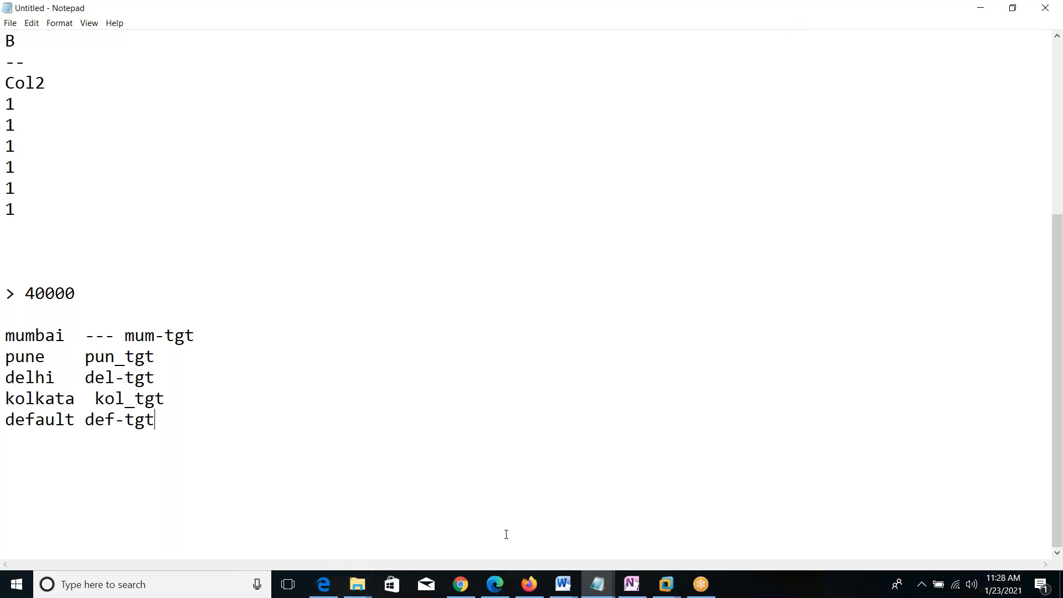
left_click(668, 141)
left_click(787, 27)
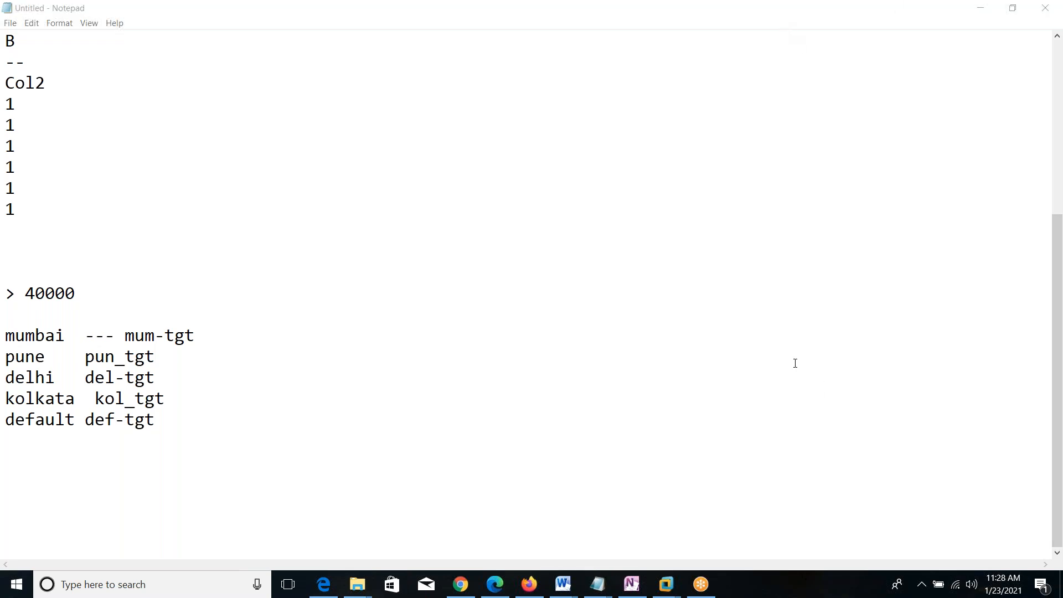